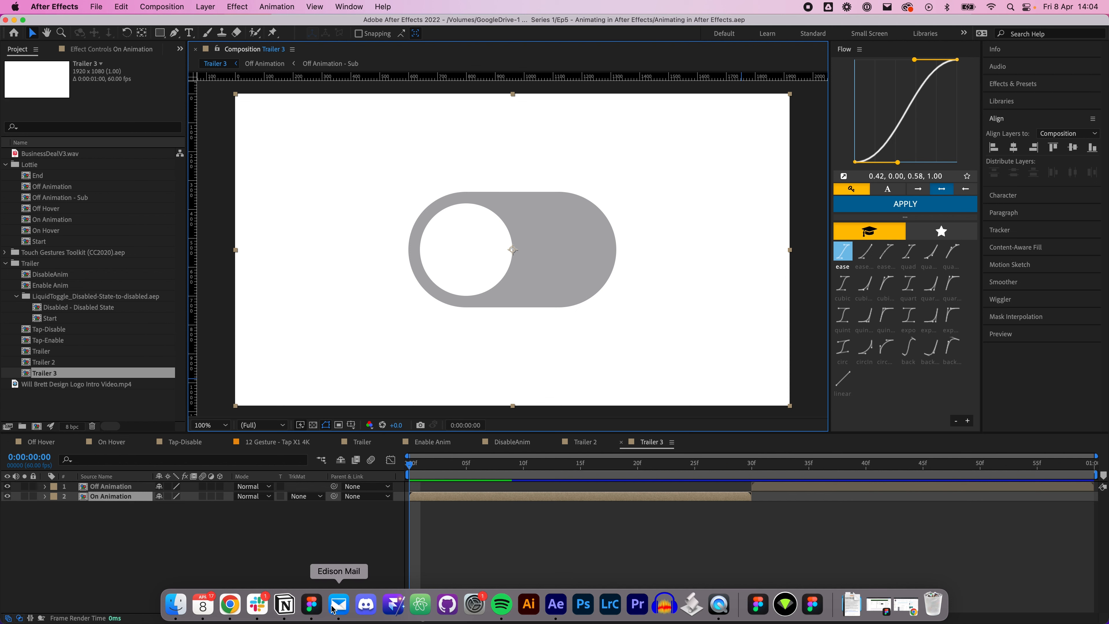
Step: Switch to Figma and view the Toggle component set beside the Toggle Test frame
left_click(313, 606)
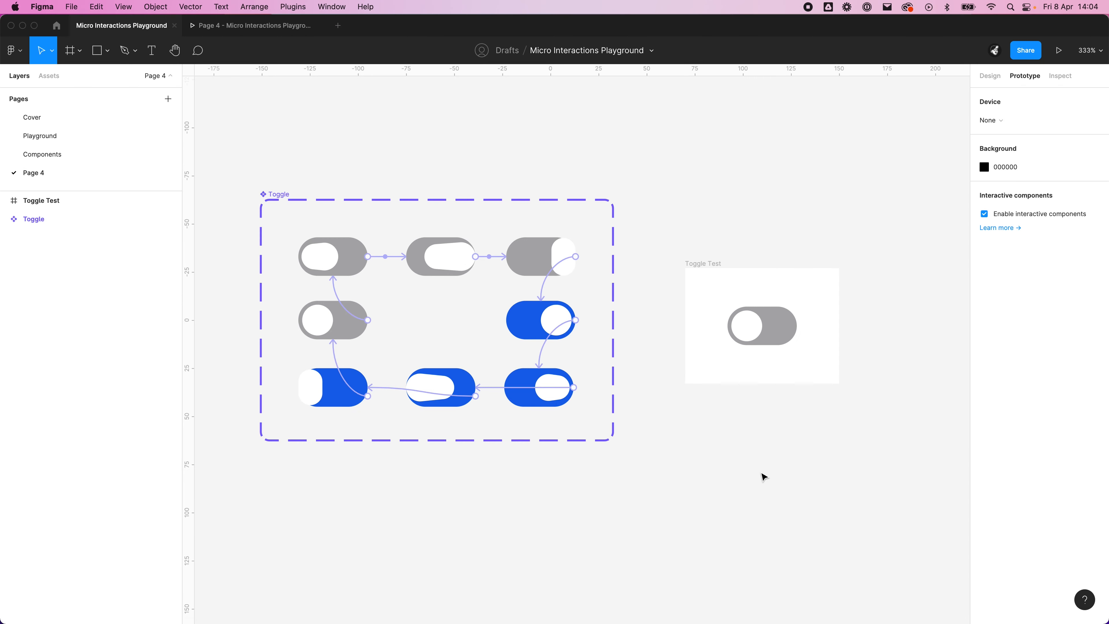
left_click_drag(597, 488, 573, 478)
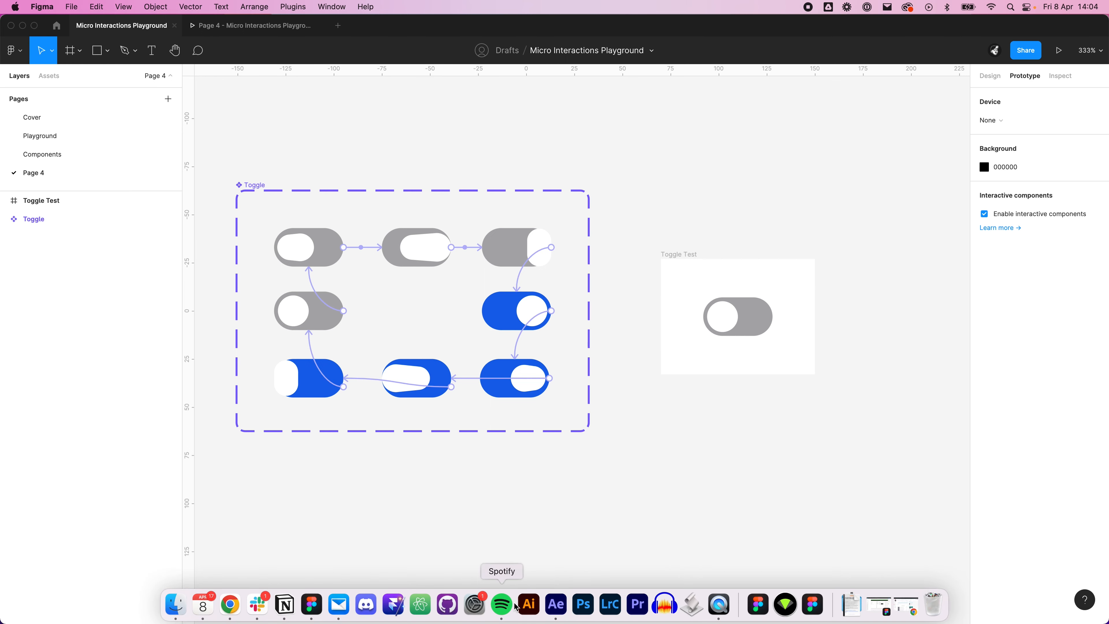
Step: Switch to After Effects, preview the Trailer 3 toggle animation, and check frame 29 before returning to the start
left_click(556, 605)
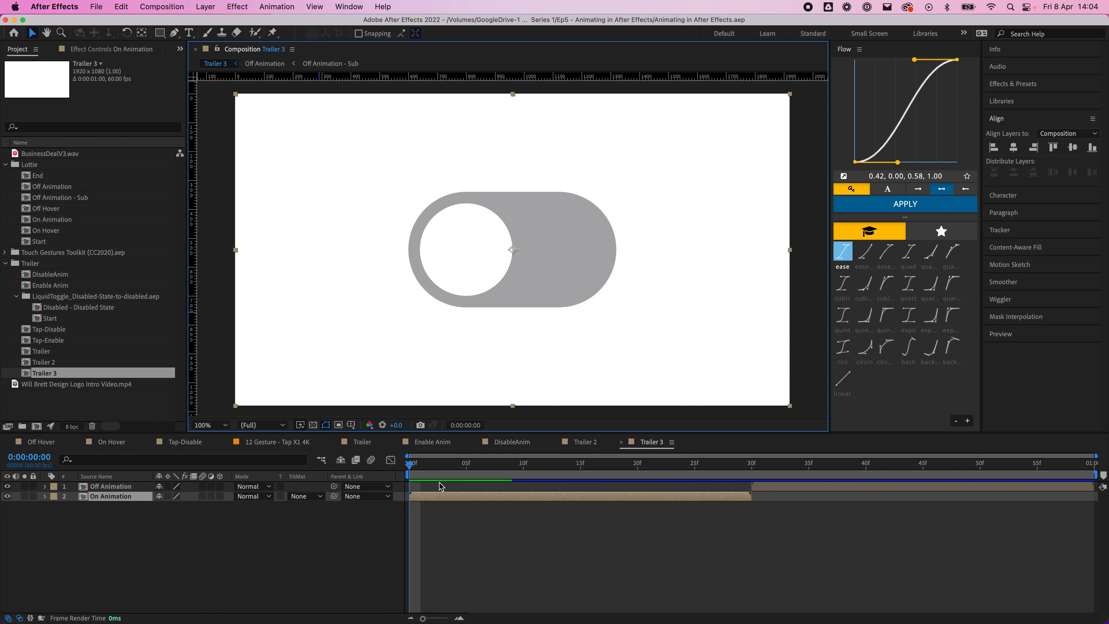
left_click(406, 452)
key("space")
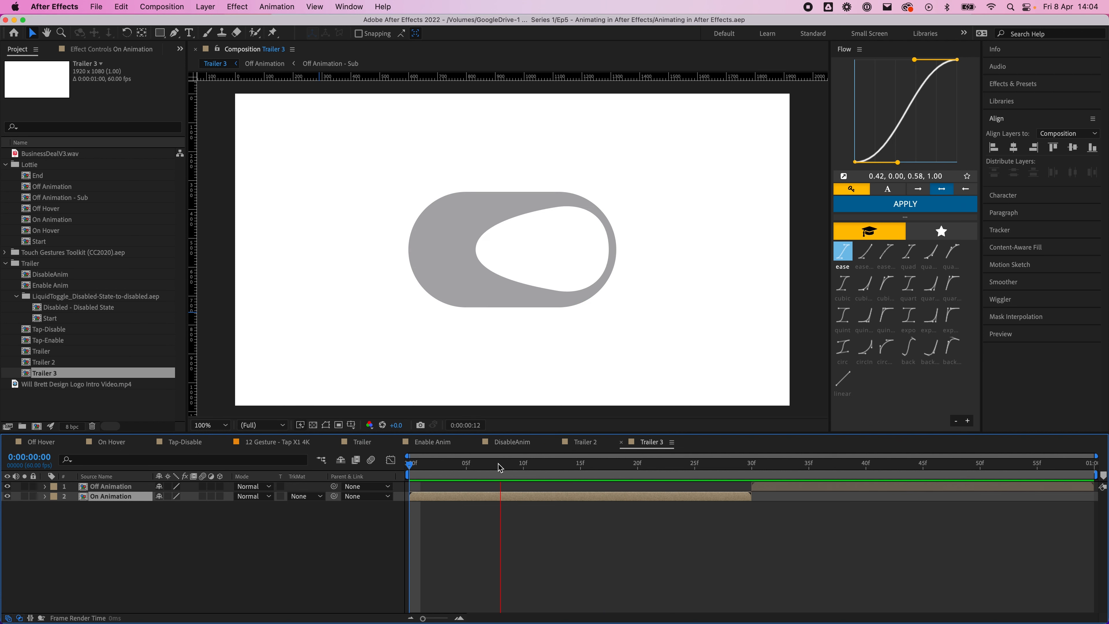
left_click(467, 469)
left_click_drag(468, 469, 321, 464)
key("space")
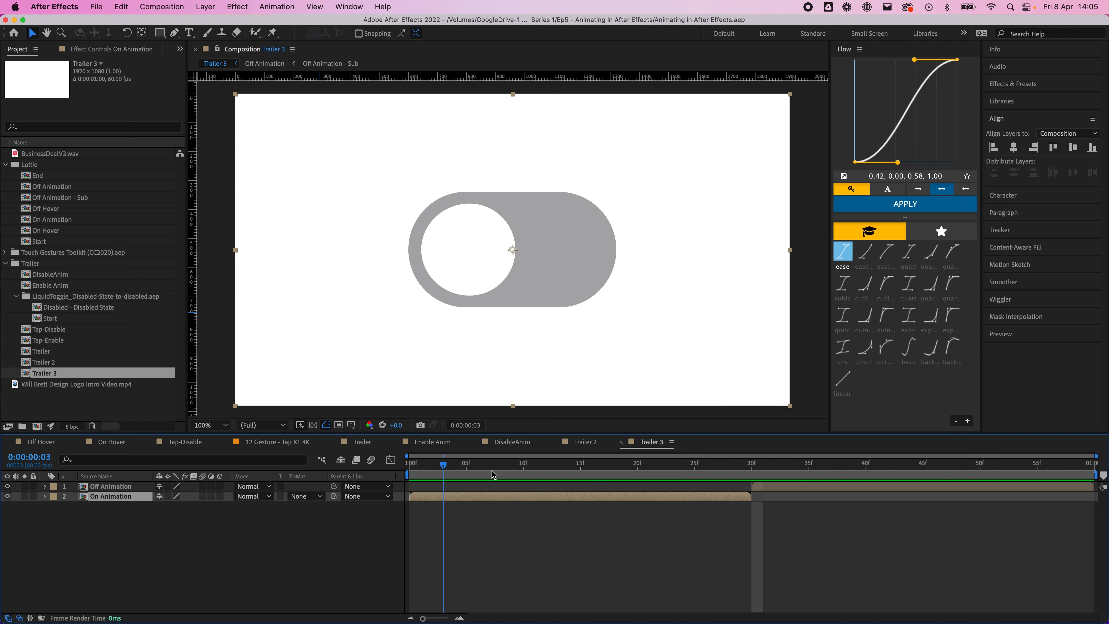
left_click(742, 474)
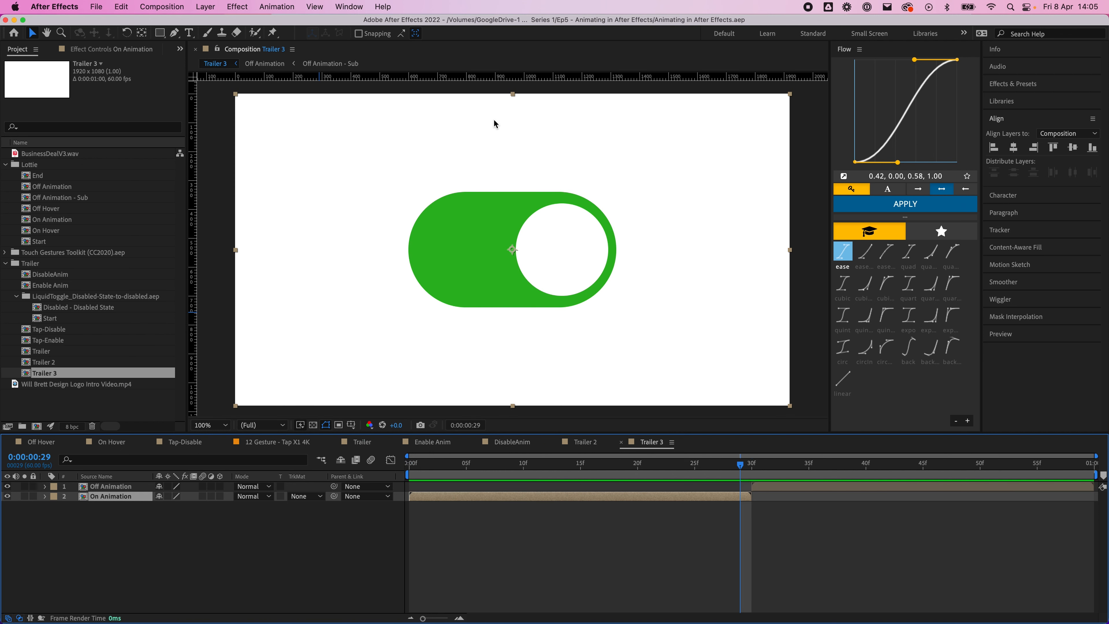
left_click_drag(752, 469, 230, 460)
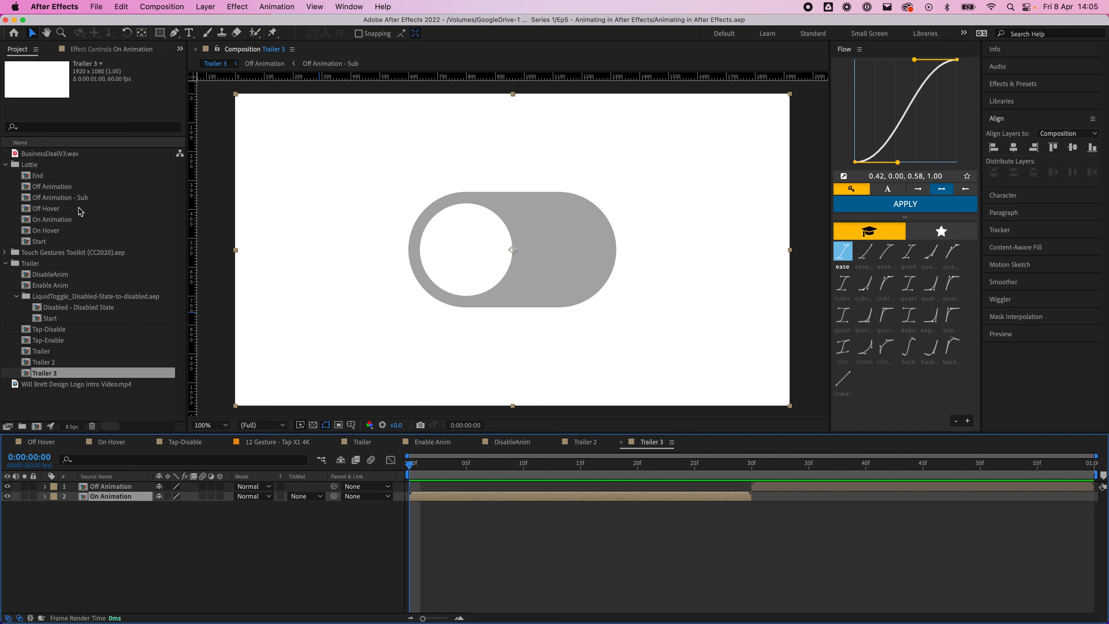
Step: Open the On Hover composition and preview its animation from the first frame
double_click(68, 228)
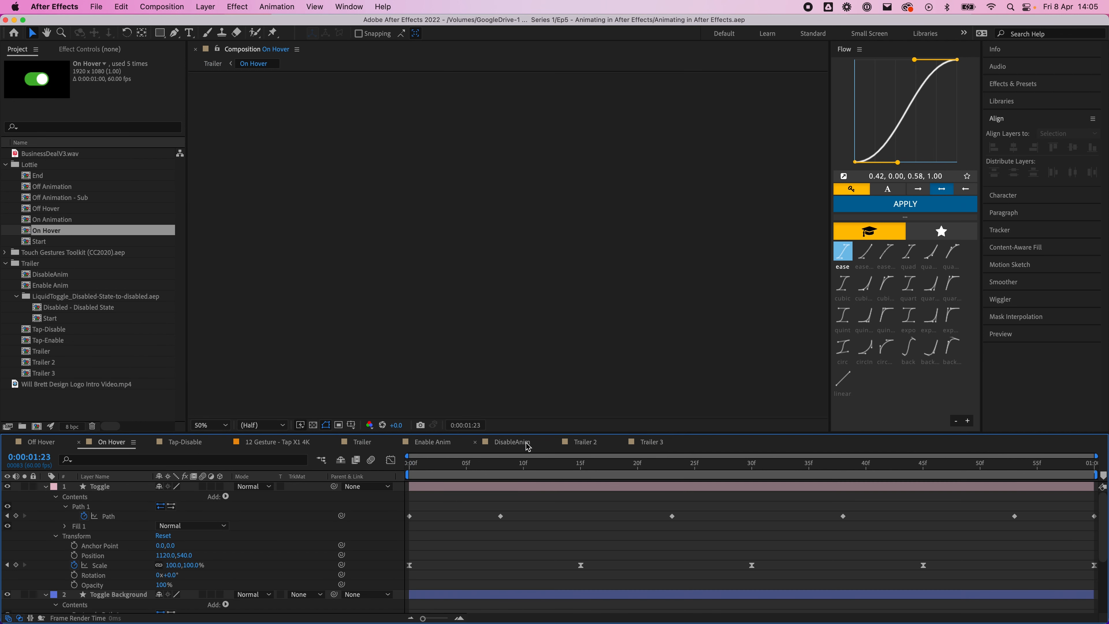
mouse_move(417, 461)
left_mouse_down()
mouse_move(433, 463)
mouse_move(407, 463)
left_mouse_up()
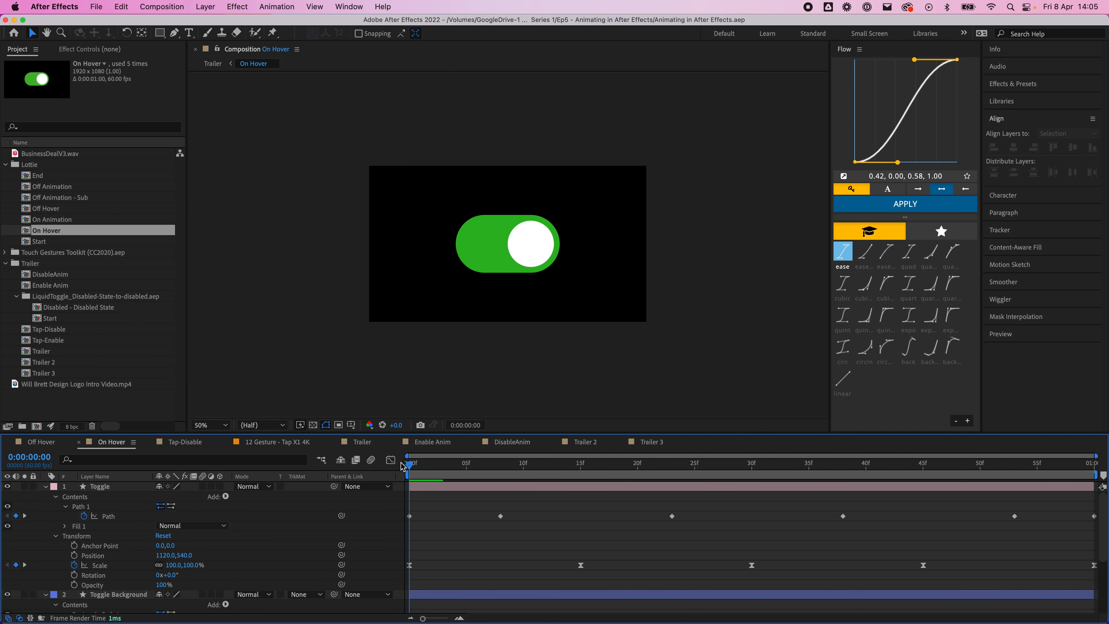
scroll(500, 214, "up", 1)
key("space")
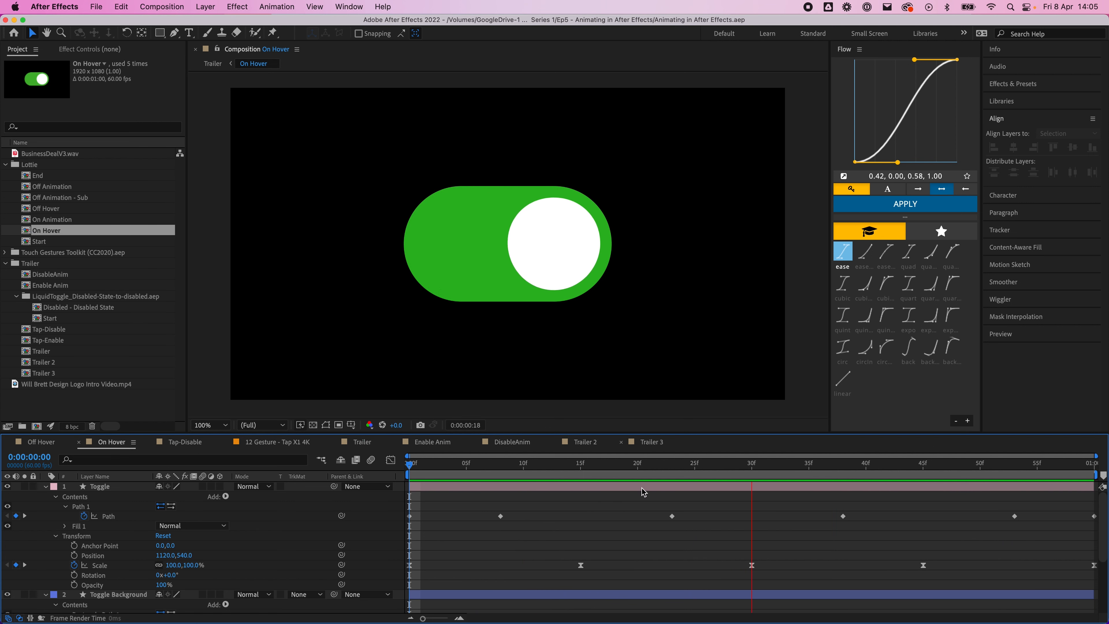
key("space")
Step: Return to the Trailer 3 composition and play its toggle animation
left_click(643, 449)
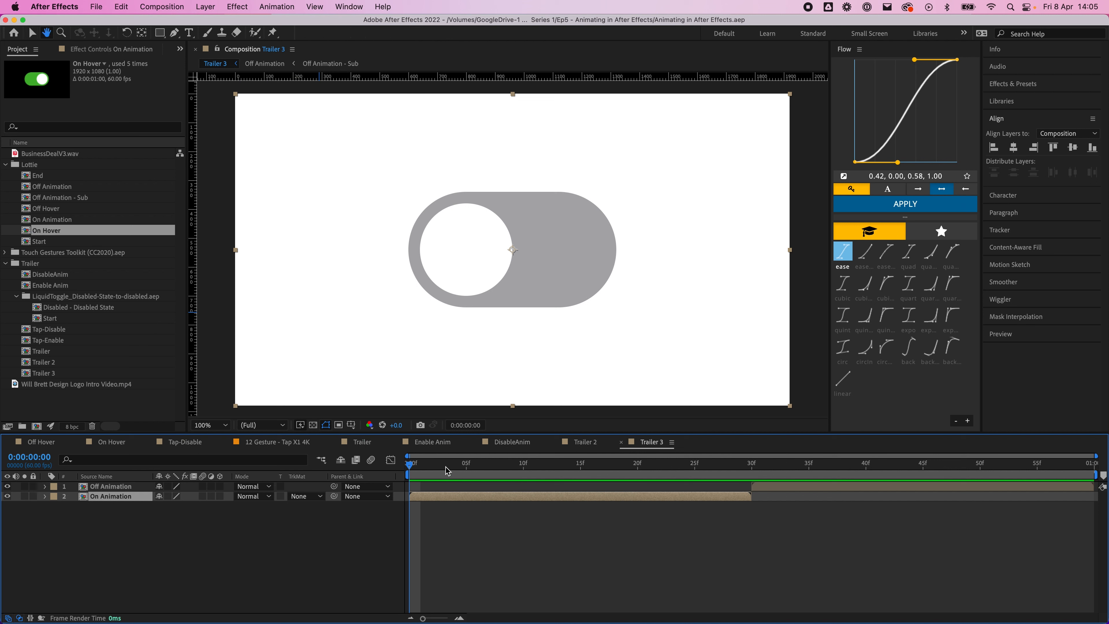
key("space")
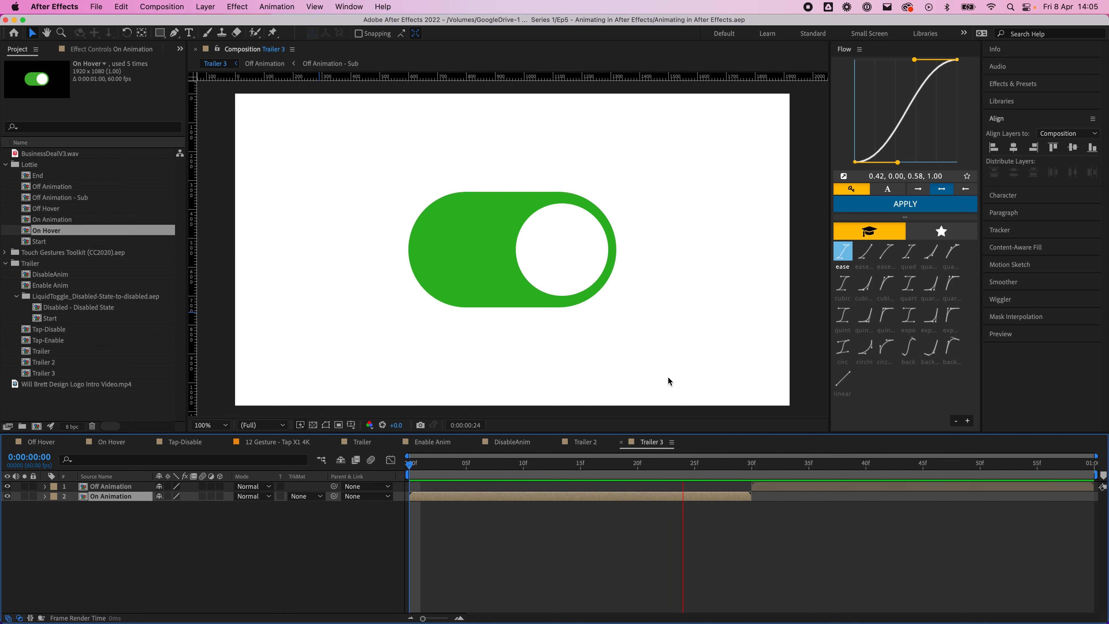
key("space")
Step: Switch to Figma to compare the animation with the Toggle component's variants
mouse_move(563, 608)
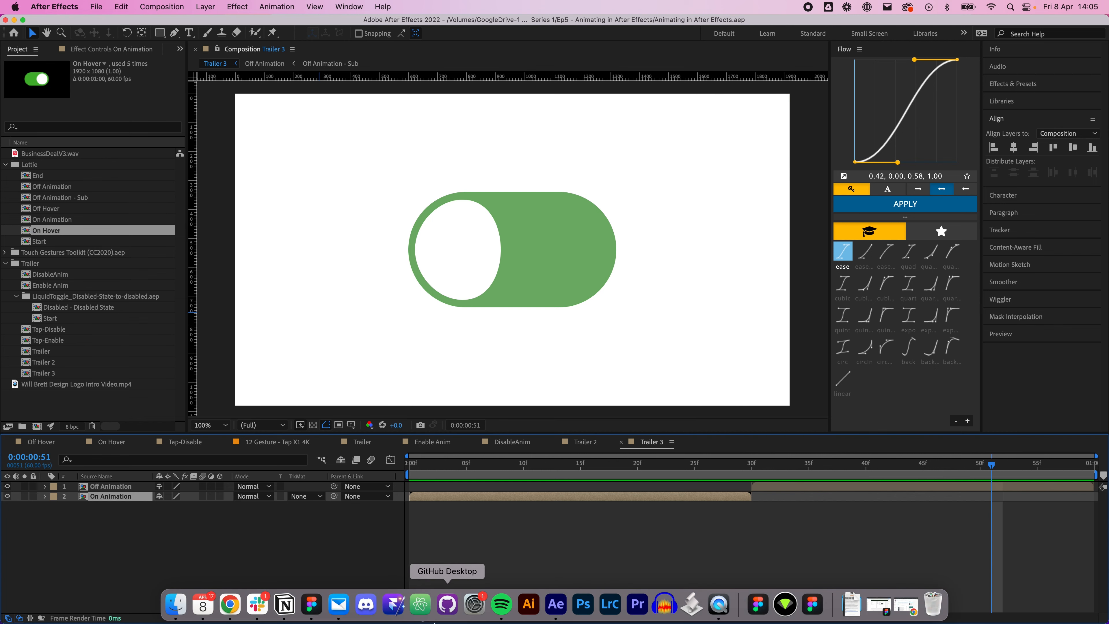
left_click(311, 604)
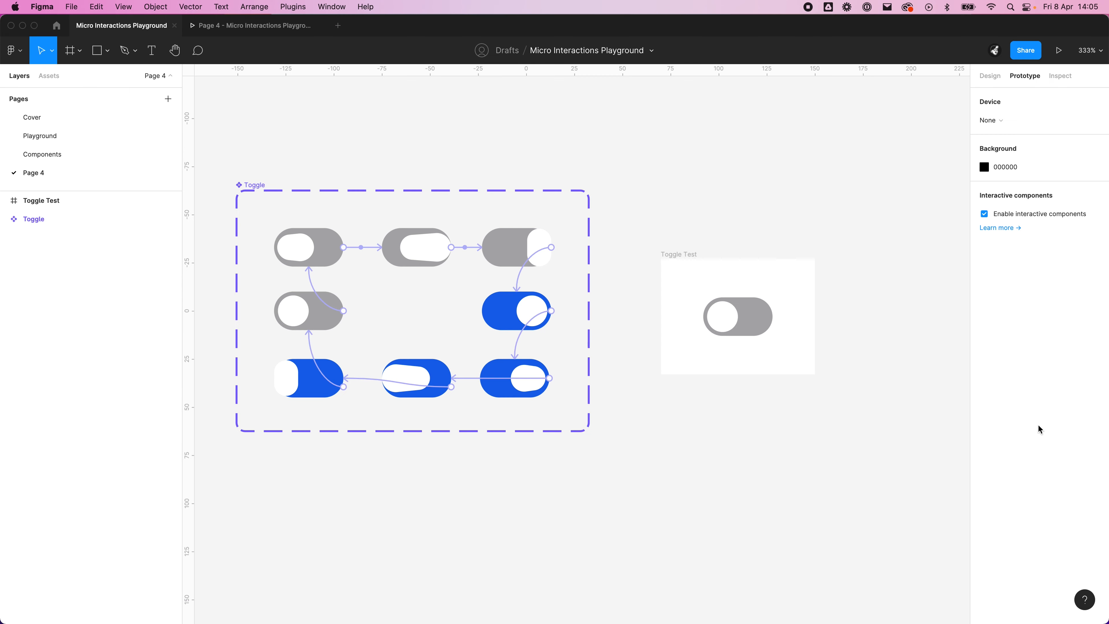
mouse_move(474, 612)
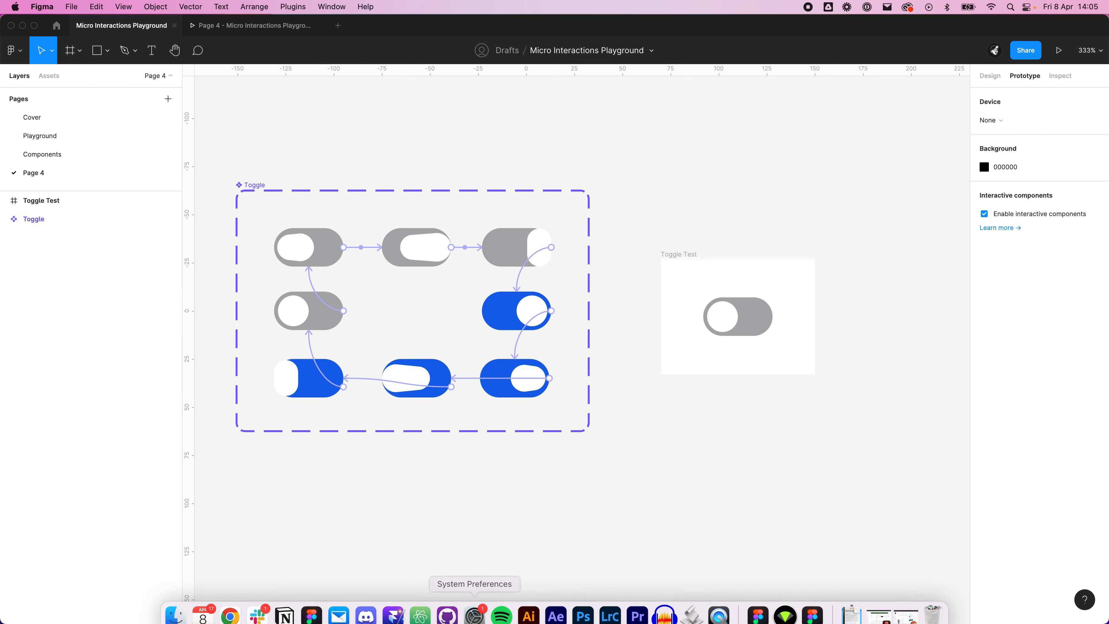
Step: Switch to After Effects and scrub Trailer 3 from its start to frame 30, returning to the first frame
left_click(562, 609)
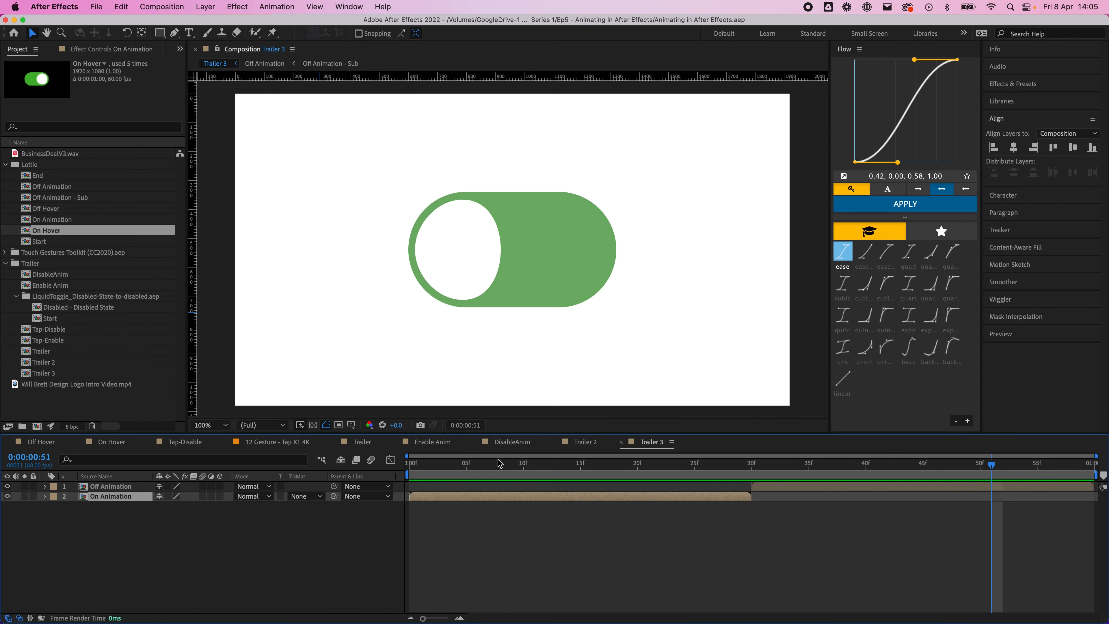
left_click(491, 462)
left_click_drag(492, 463, 409, 469)
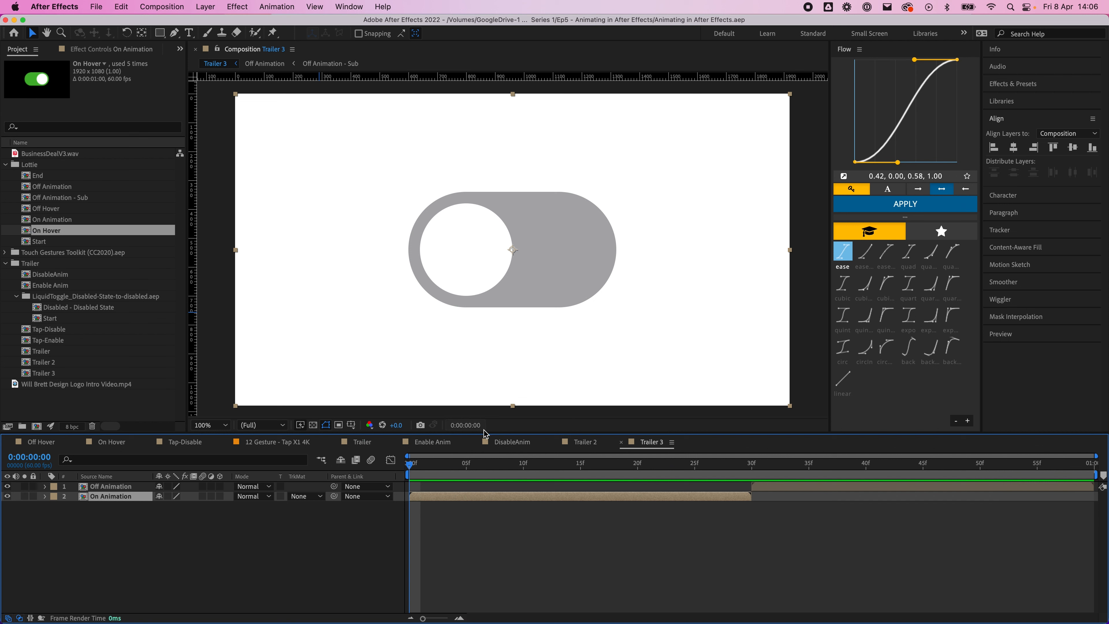
left_click_drag(426, 470, 741, 476)
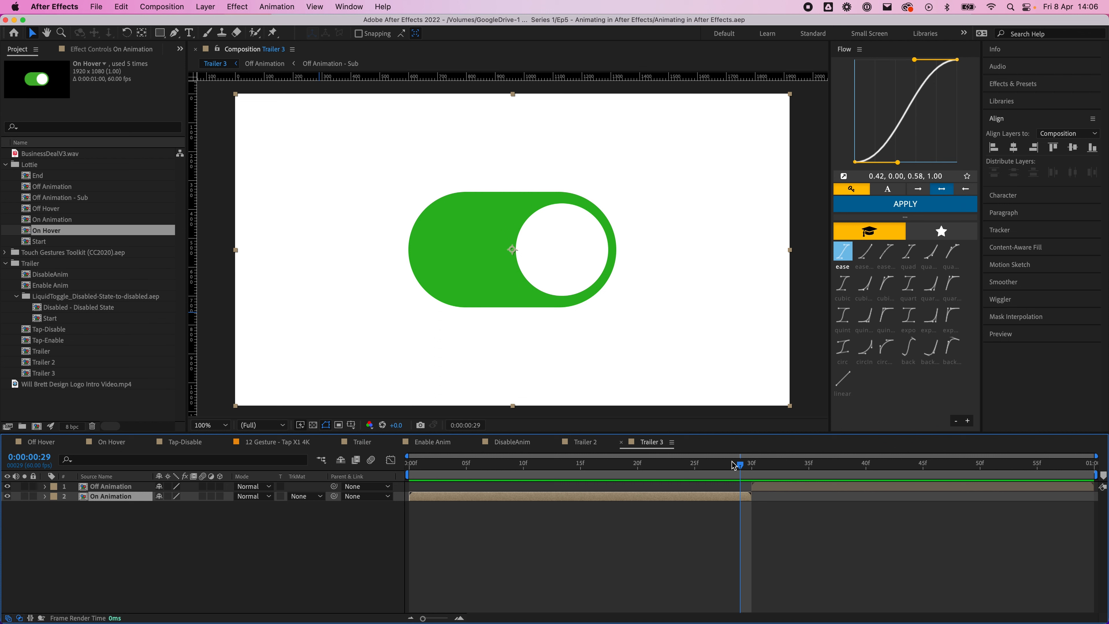
mouse_move(741, 470)
left_mouse_down()
mouse_move(714, 472)
mouse_move(756, 472)
left_mouse_up()
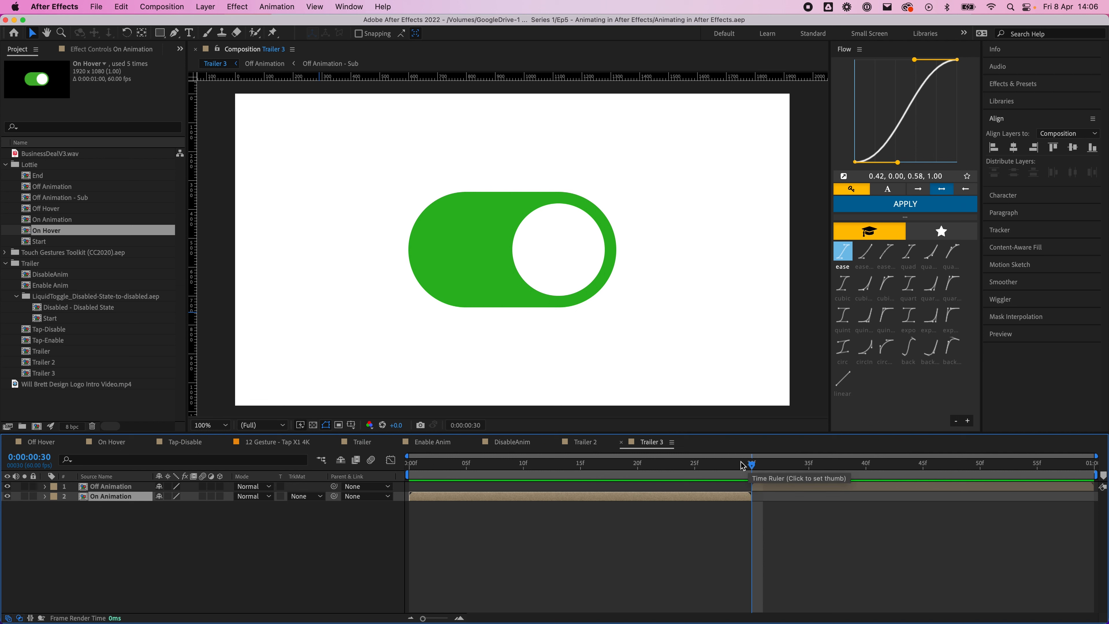
left_click(661, 465)
key("Home")
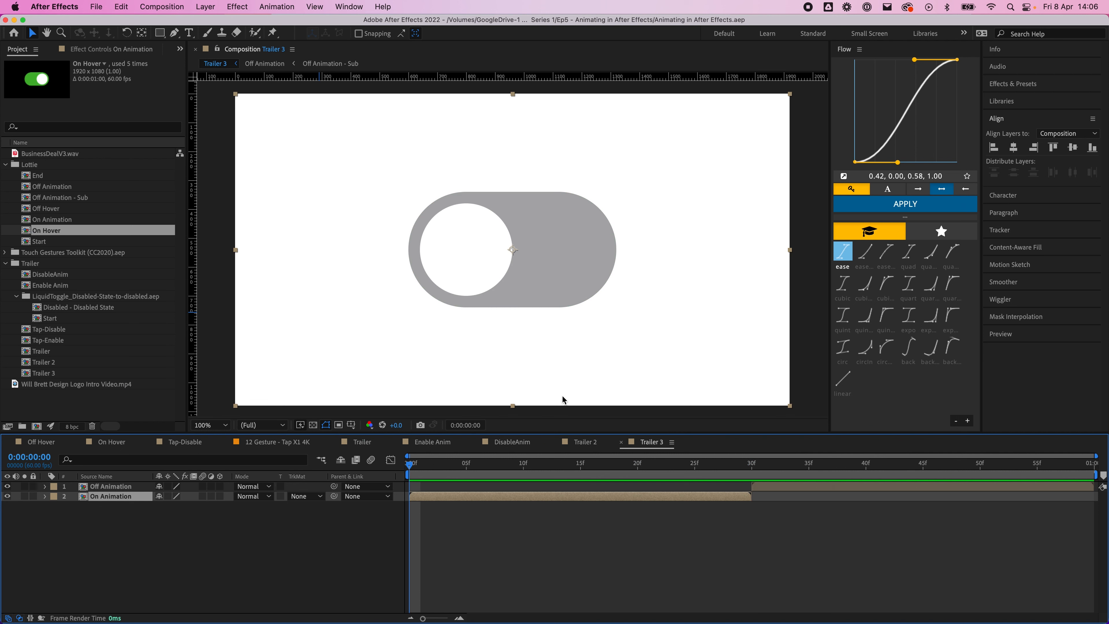
Step: Switch to Figma and examine the connected Toggle variants and the Toggle Test frame up close
mouse_move(664, 622)
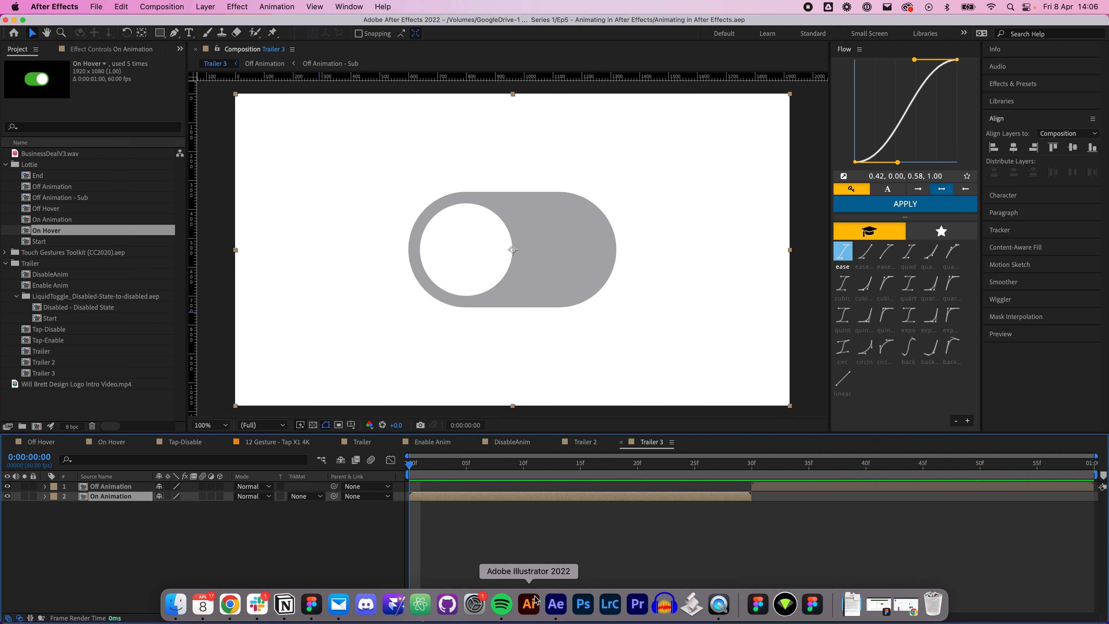
left_click(304, 609)
left_click_drag(731, 469, 755, 445)
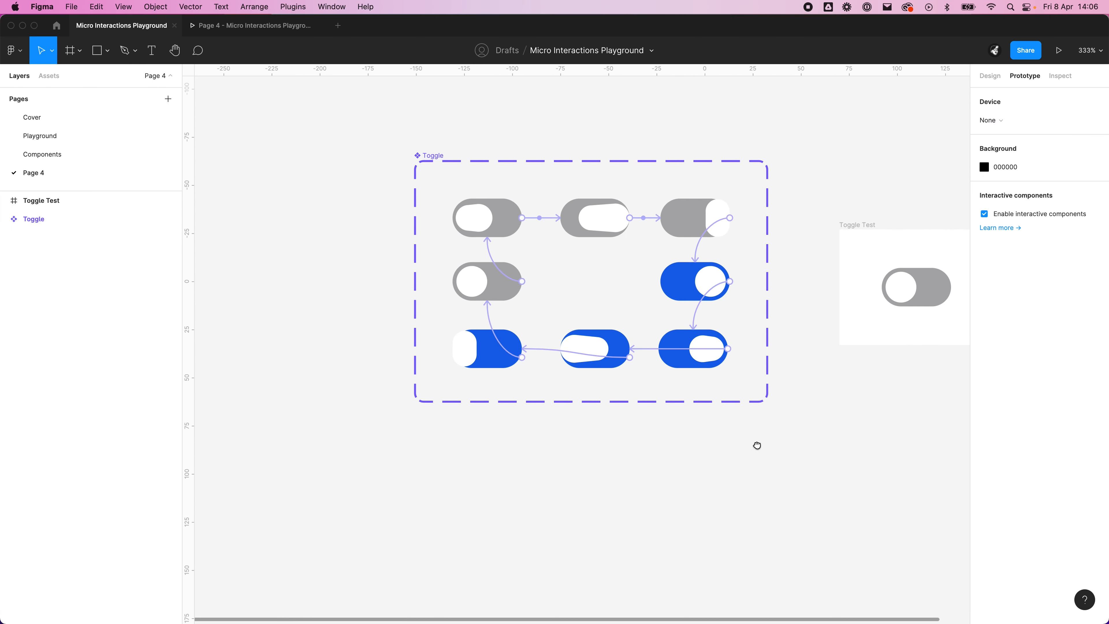
left_click(719, 343)
scroll(589, 270, "up", 5)
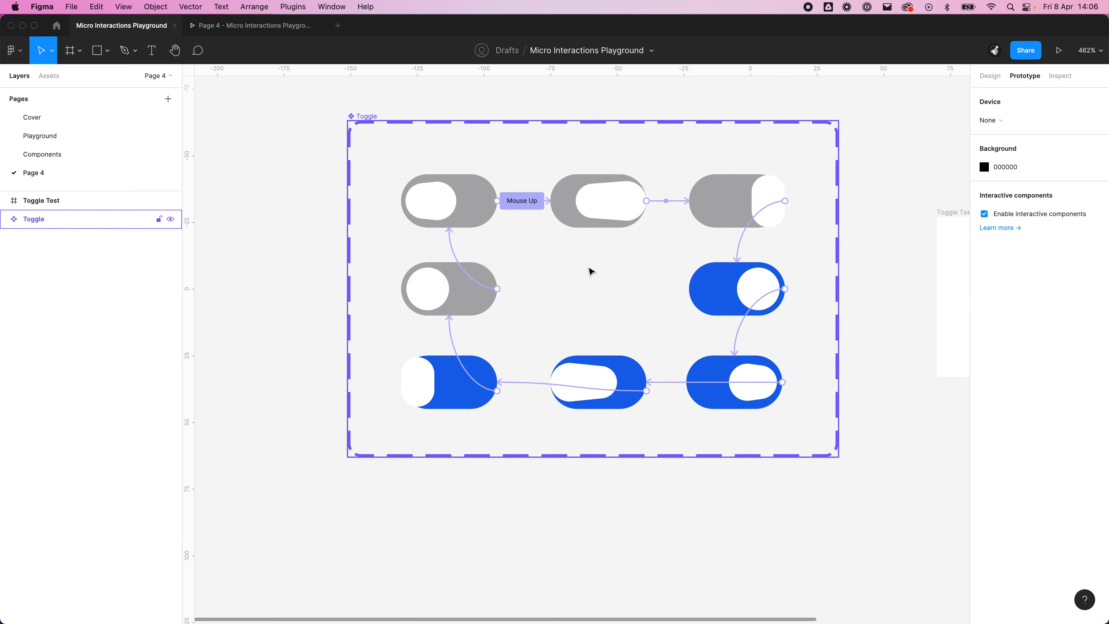
left_click_drag(761, 464, 484, 500)
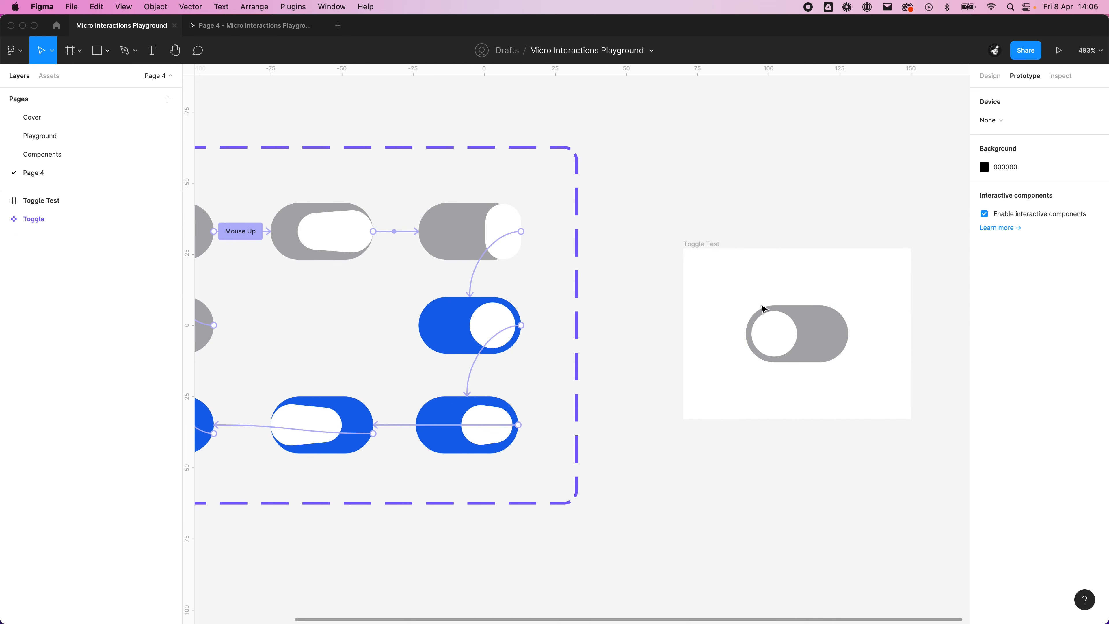
scroll(785, 317, "up", 2)
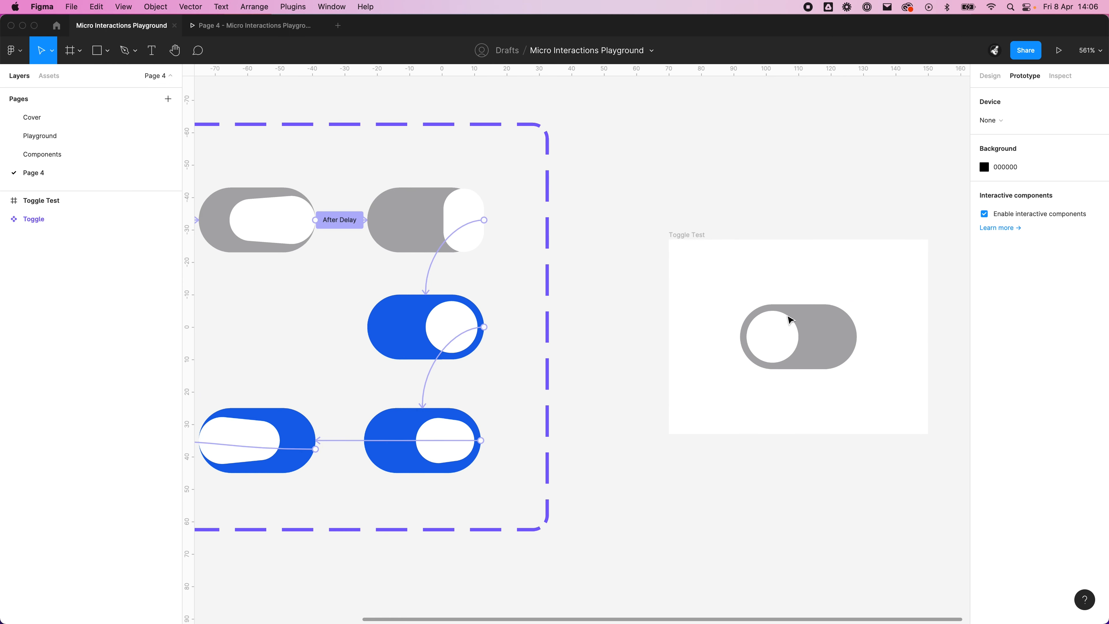
Step: Inspect the knob's layer in the Toggle Test frame and the interaction connections of the Toggle component set
left_click(788, 324, "super")
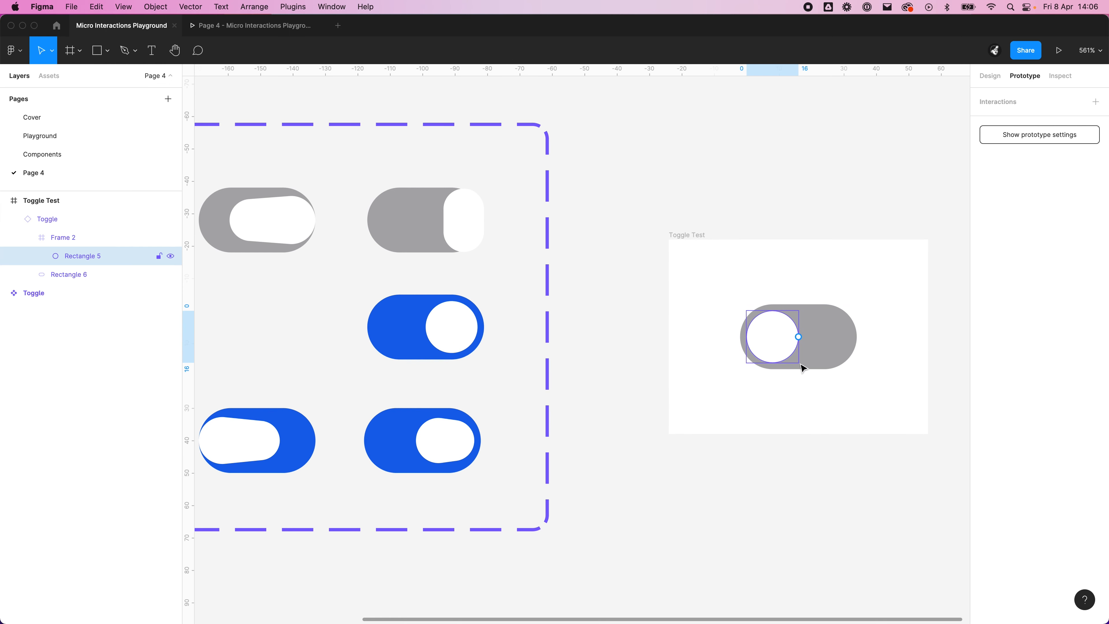
left_click_drag(822, 464, 694, 459)
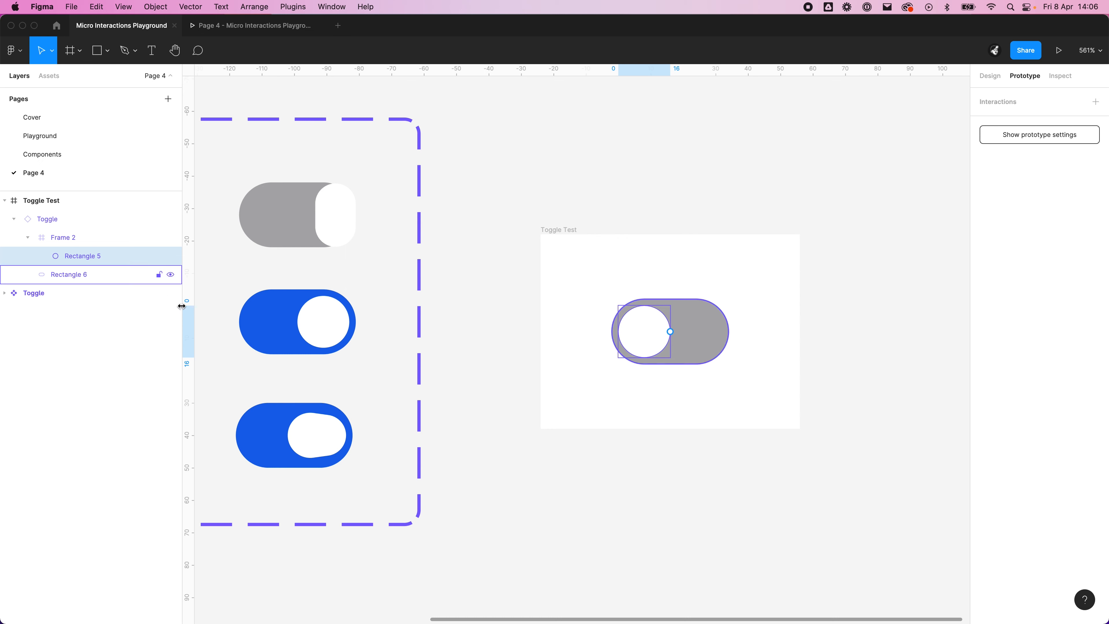
right_click(410, 378)
left_click(631, 461)
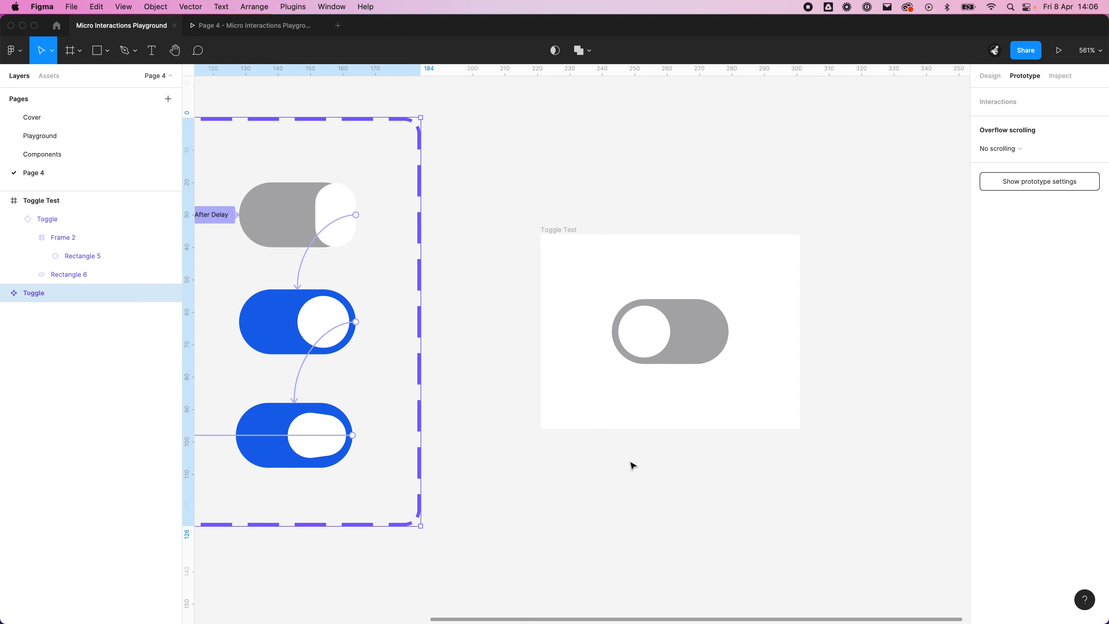
left_click_drag(575, 466, 937, 466)
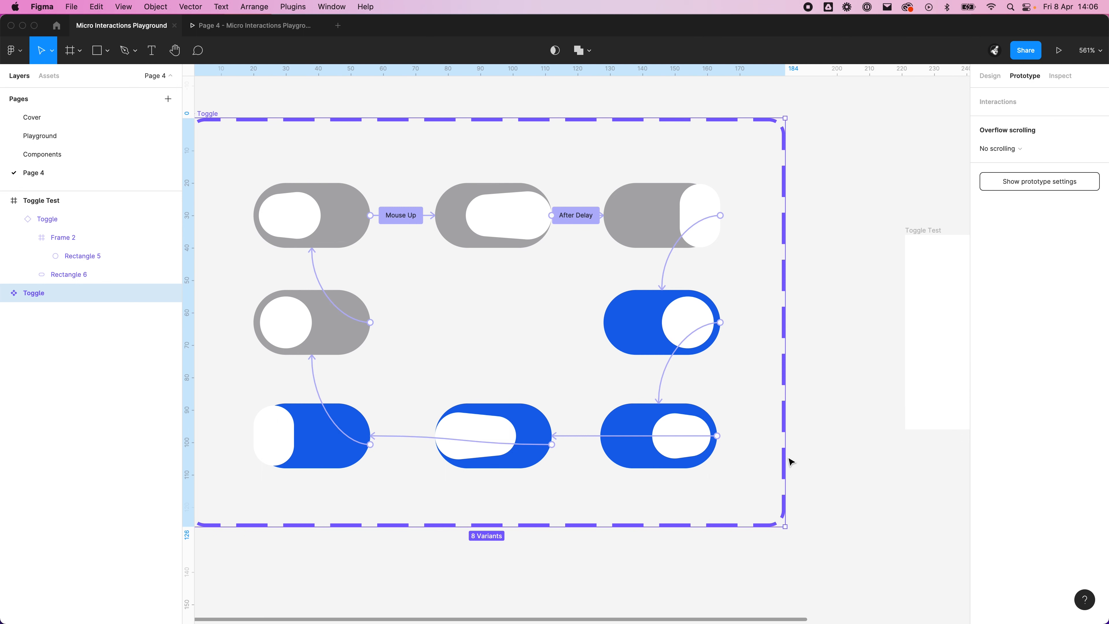
left_click_drag(708, 454, 602, 511)
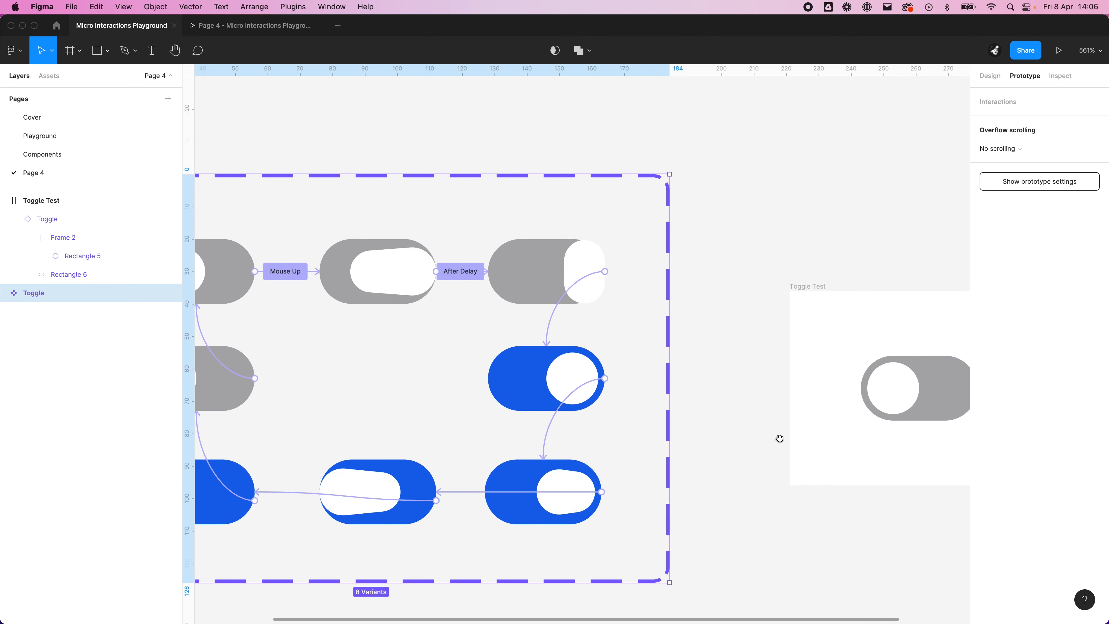
left_click_drag(780, 439, 482, 307)
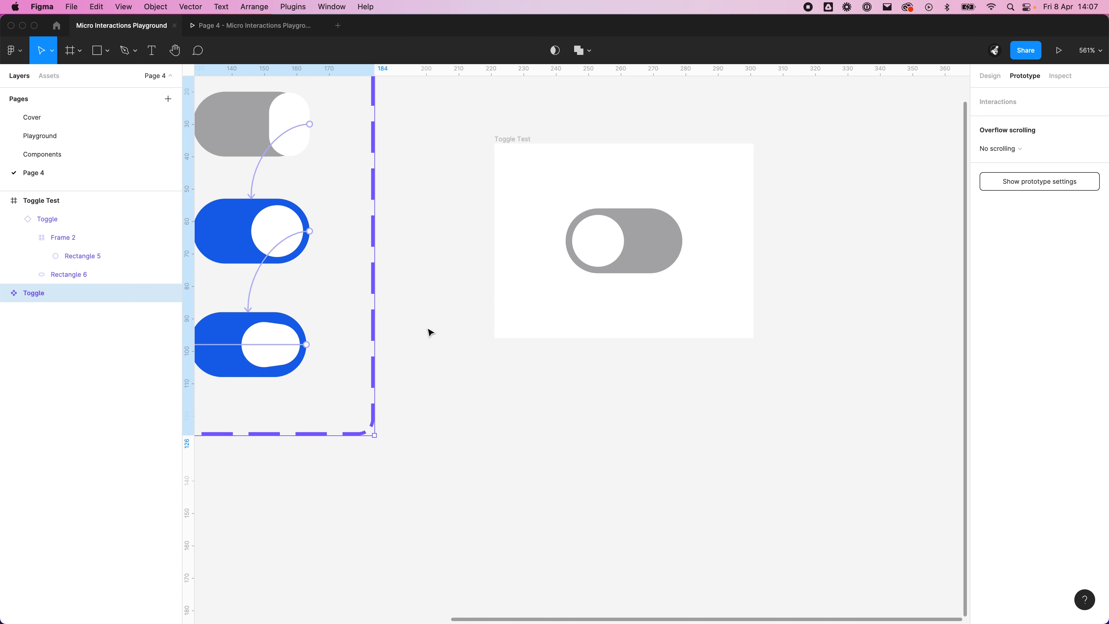
Step: Draw a circle about 27 px in diameter on the empty canvas below the Toggle Test frame
left_click(107, 51)
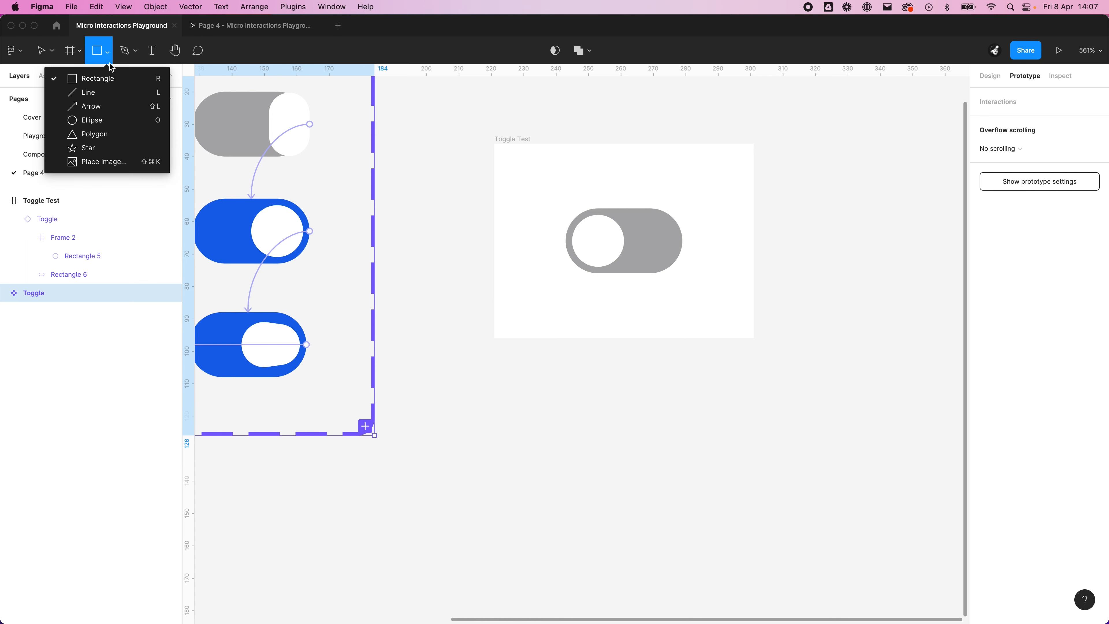
left_click(113, 121)
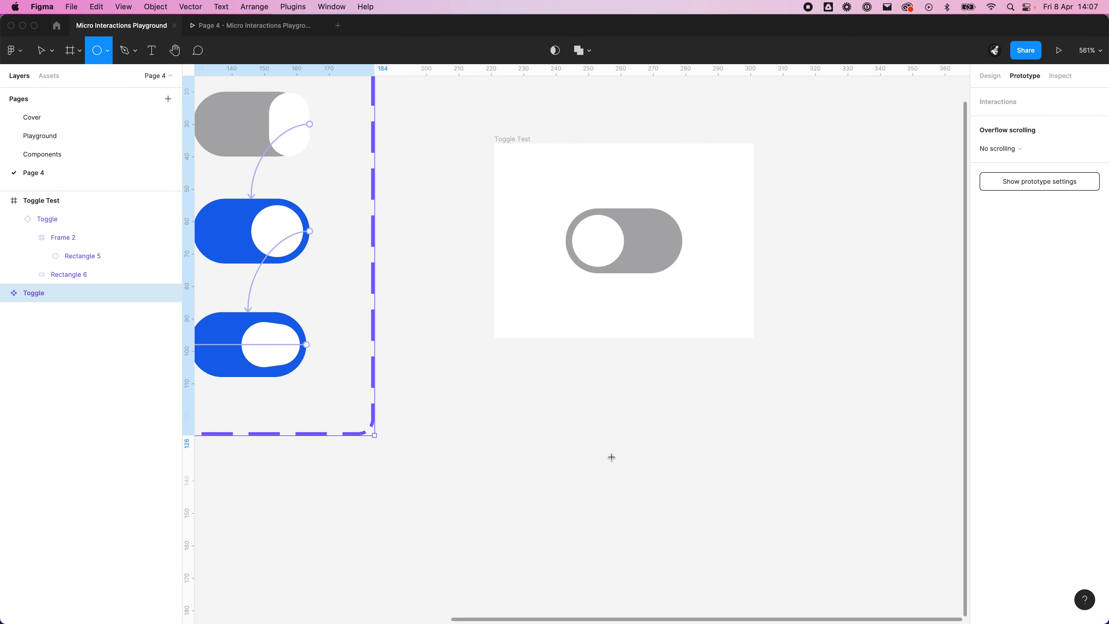
left_click_drag(552, 402, 641, 490)
Step: Edit the new circle's path and pull the curve handle of its top point upward to deform the outline
double_click(612, 442)
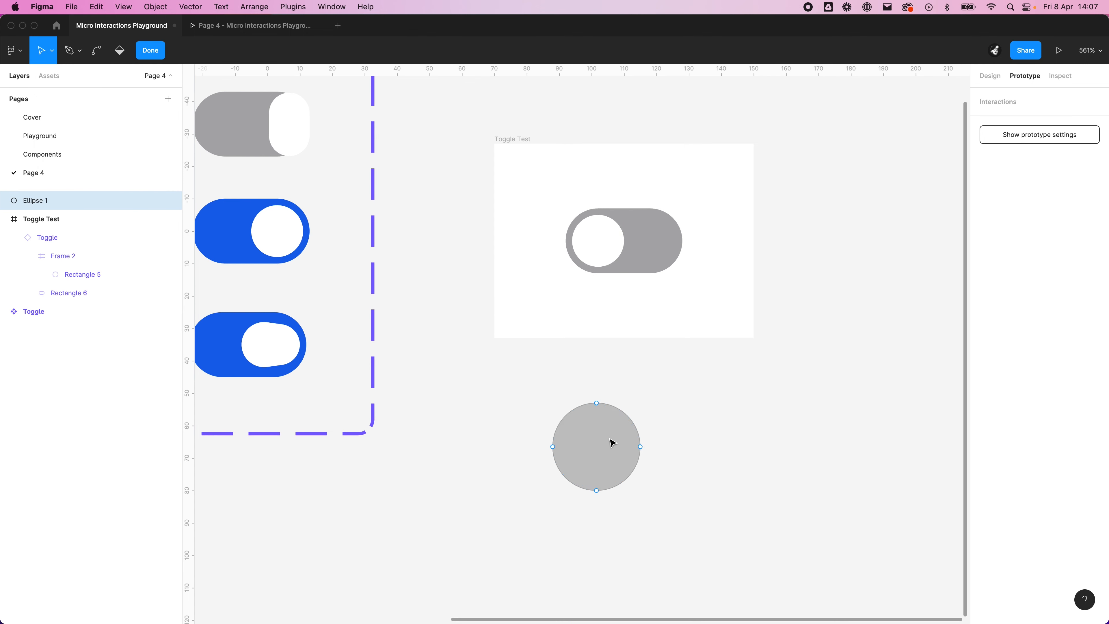
left_click(596, 404)
left_click_drag(621, 400, 616, 371)
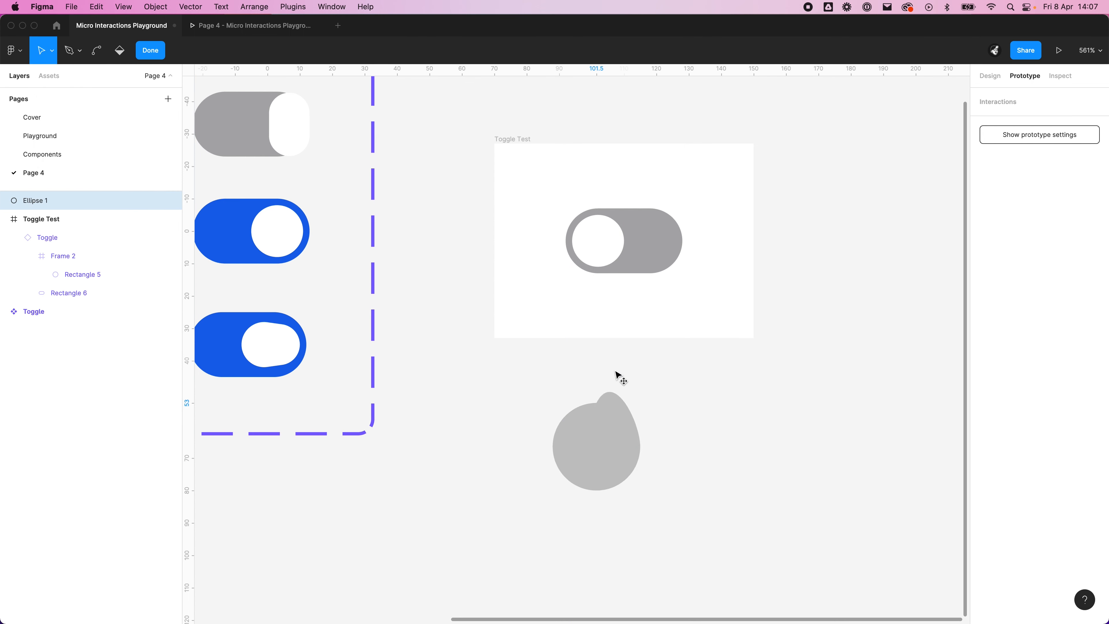
Step: Undo the circle's deformation, try bending it again with the top point's curve handles, revert each attempt and leave path editing
key("super+z")
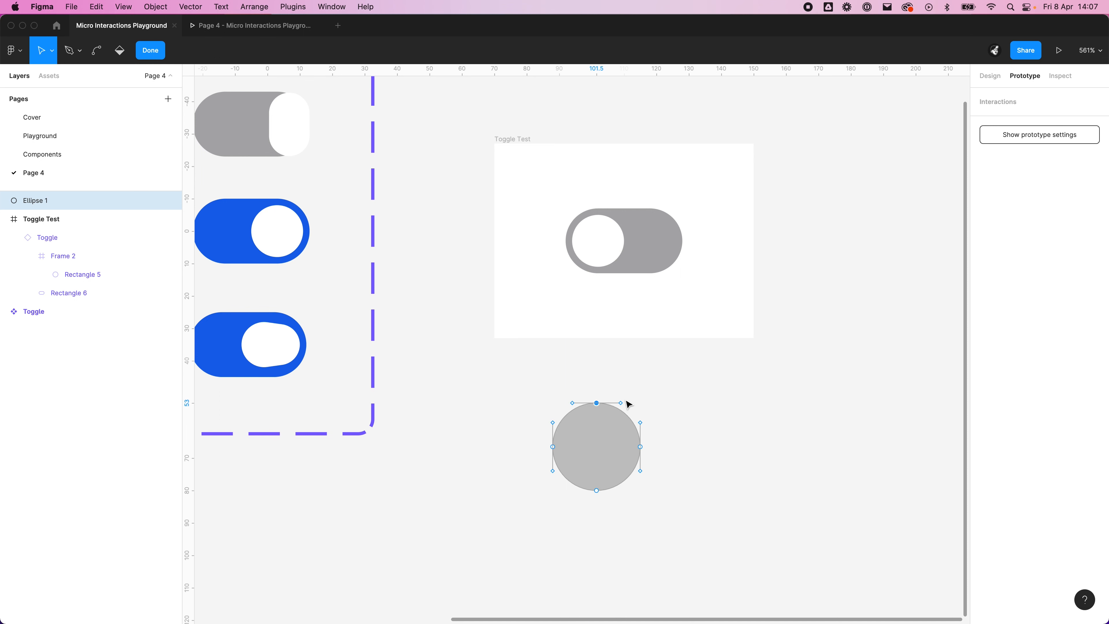
mouse_move(622, 408)
left_mouse_down()
mouse_move(632, 389)
mouse_move(614, 413)
mouse_move(619, 398)
mouse_move(628, 423)
mouse_move(620, 409)
left_mouse_up()
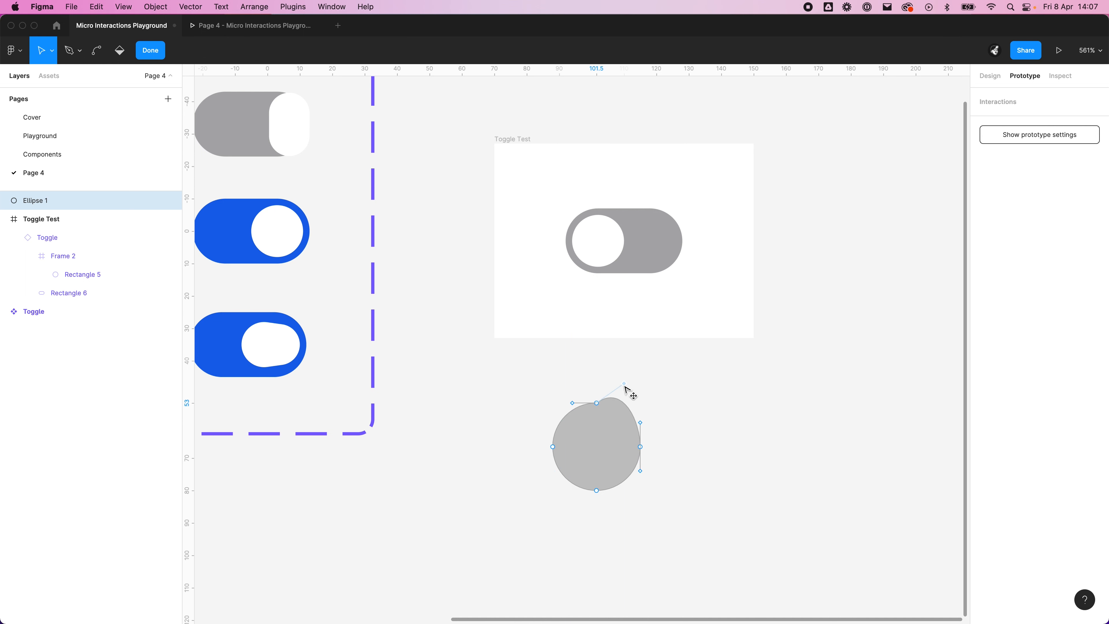
key("super+z")
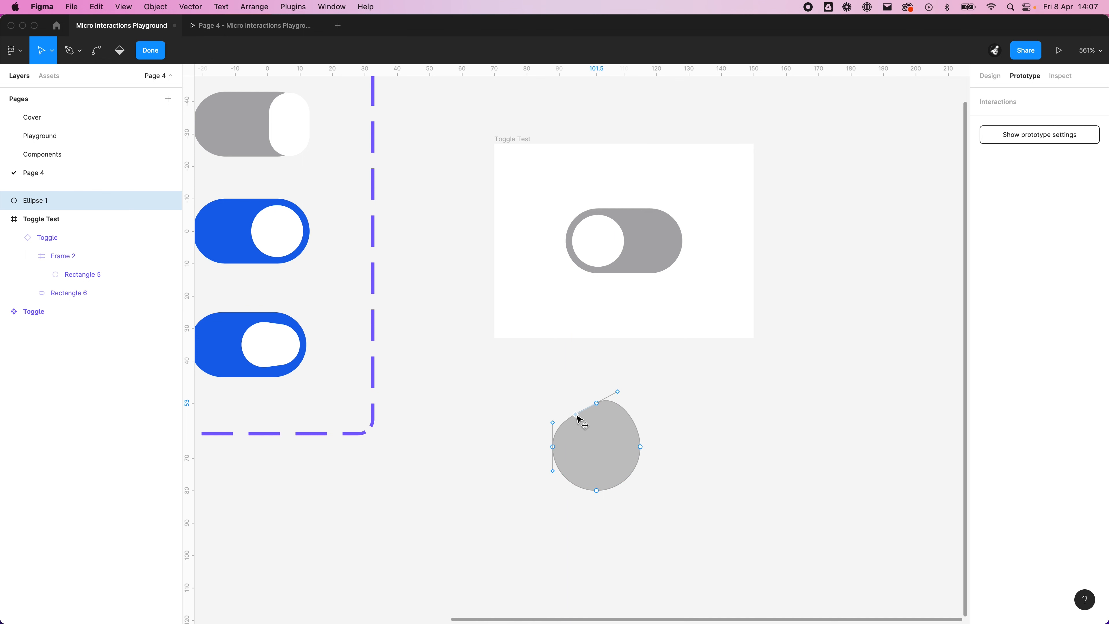
left_click_drag(576, 417, 567, 397)
key("super+z")
left_click_drag(560, 328, 894, 389)
scroll(664, 320, "down", 1)
scroll(664, 320, "down", 2)
left_click_drag(749, 326, 770, 339)
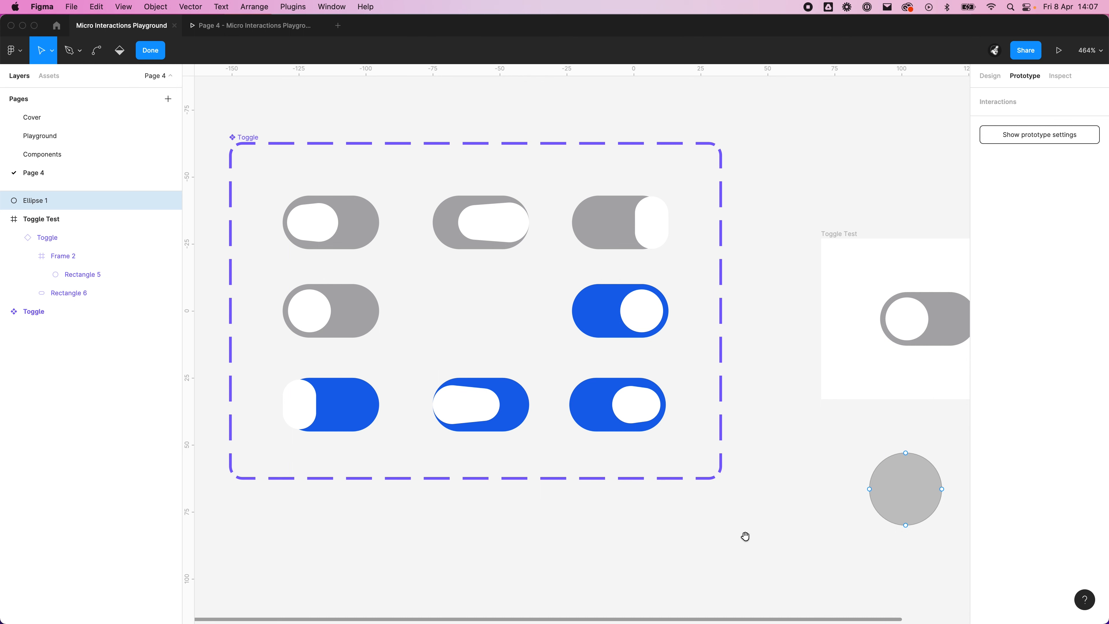
left_click_drag(746, 536, 621, 411)
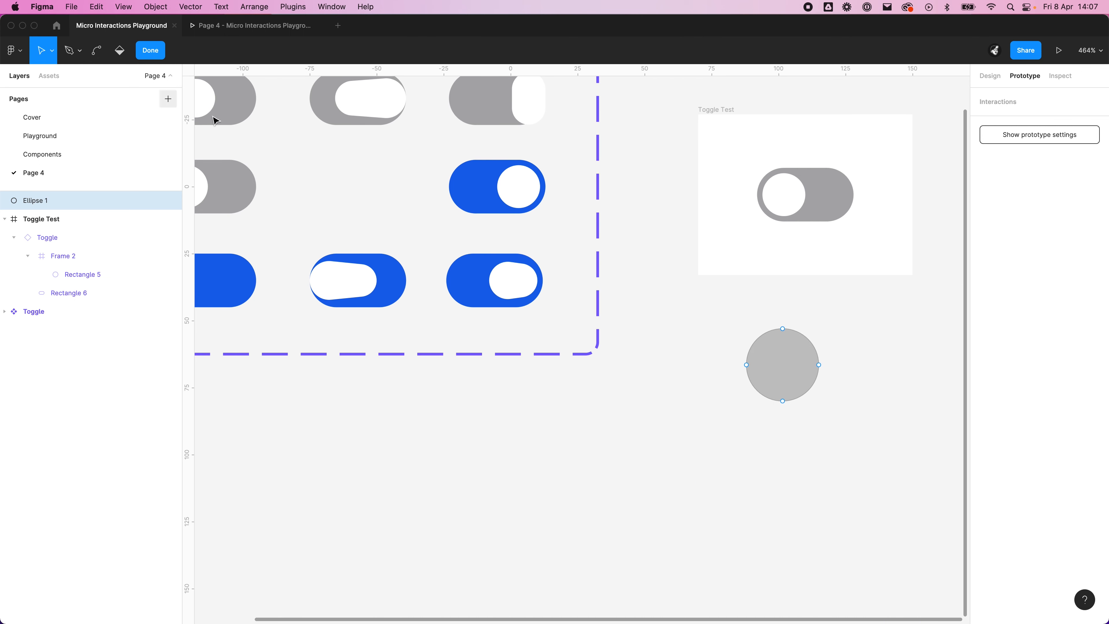
left_click(150, 50)
key("Escape")
Step: Draw a rectangle about 43 × 27 px on the empty canvas below the Toggle component set
left_click_drag(487, 466, 689, 538)
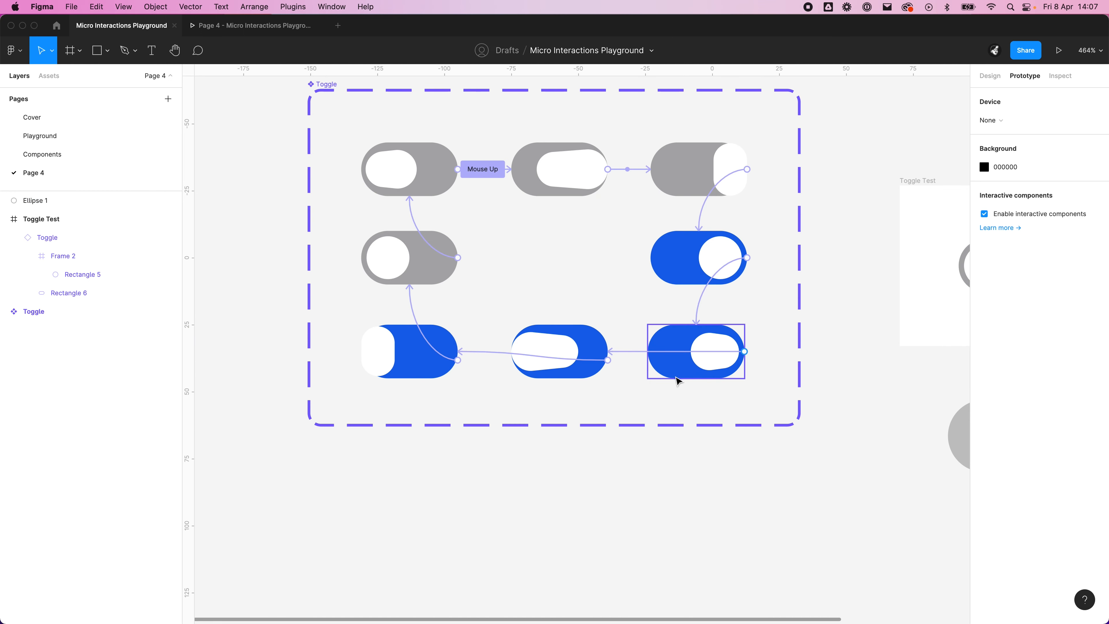
scroll(668, 386, "down", 3)
left_click(97, 50)
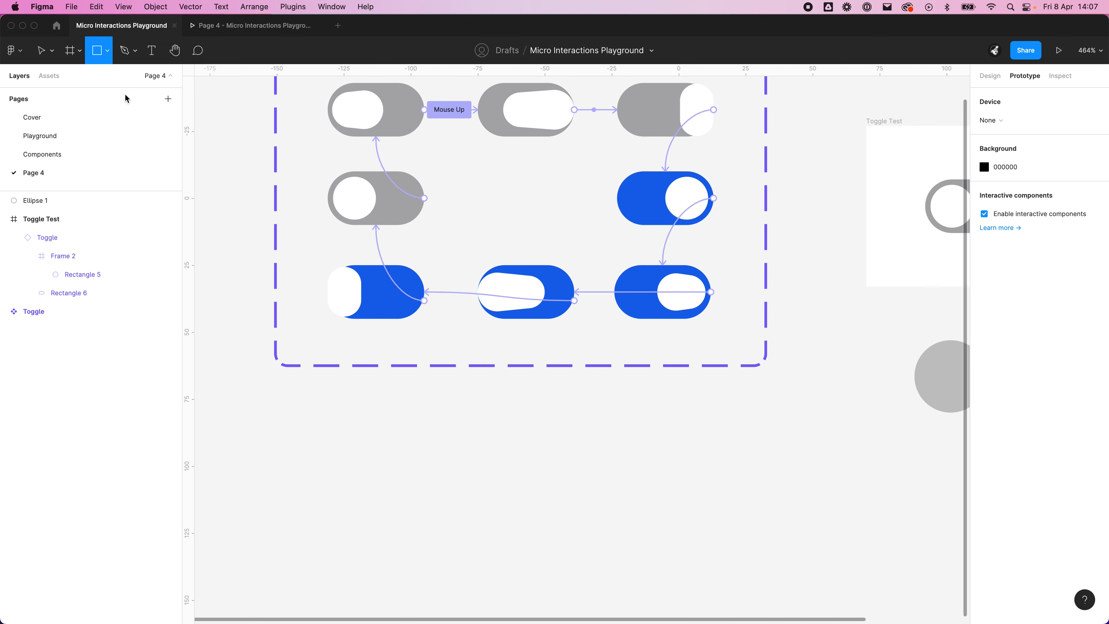
left_click_drag(556, 463, 671, 536)
left_click(683, 535)
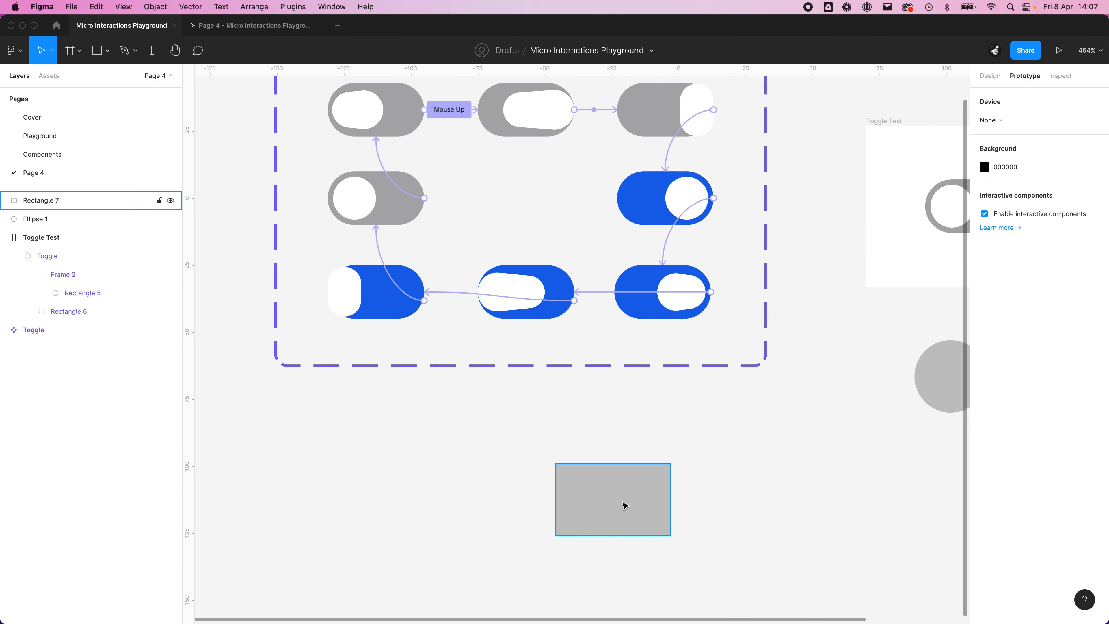
Step: Set the new rectangle's width and height to 50 px each
left_click(623, 506)
left_click(989, 75)
left_click(1016, 145)
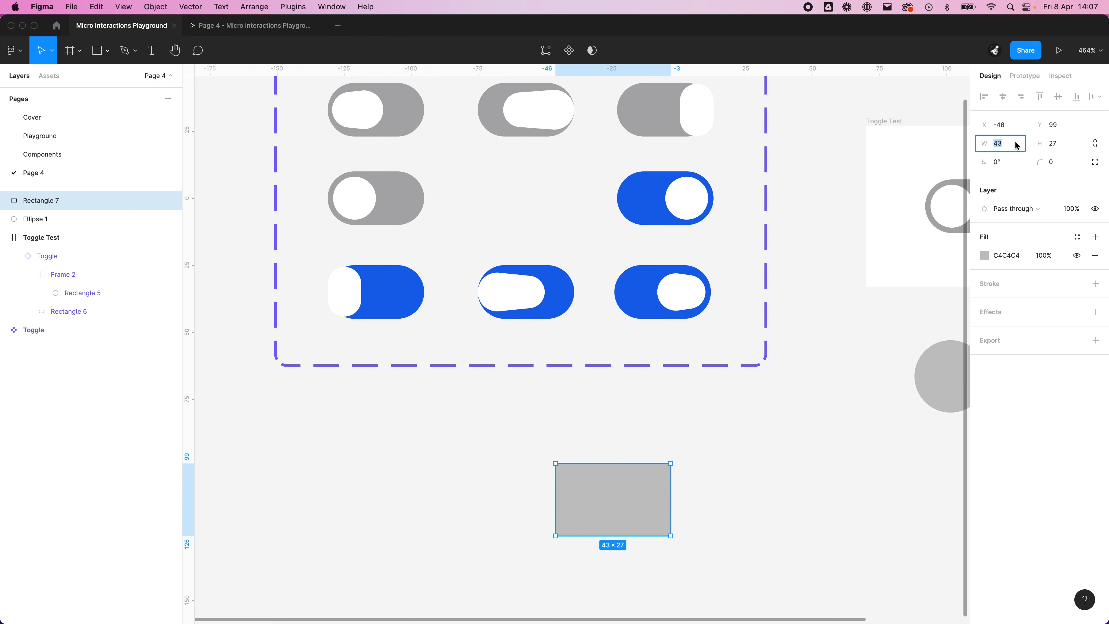
type("50")
key("Tab")
type("50")
key("Return")
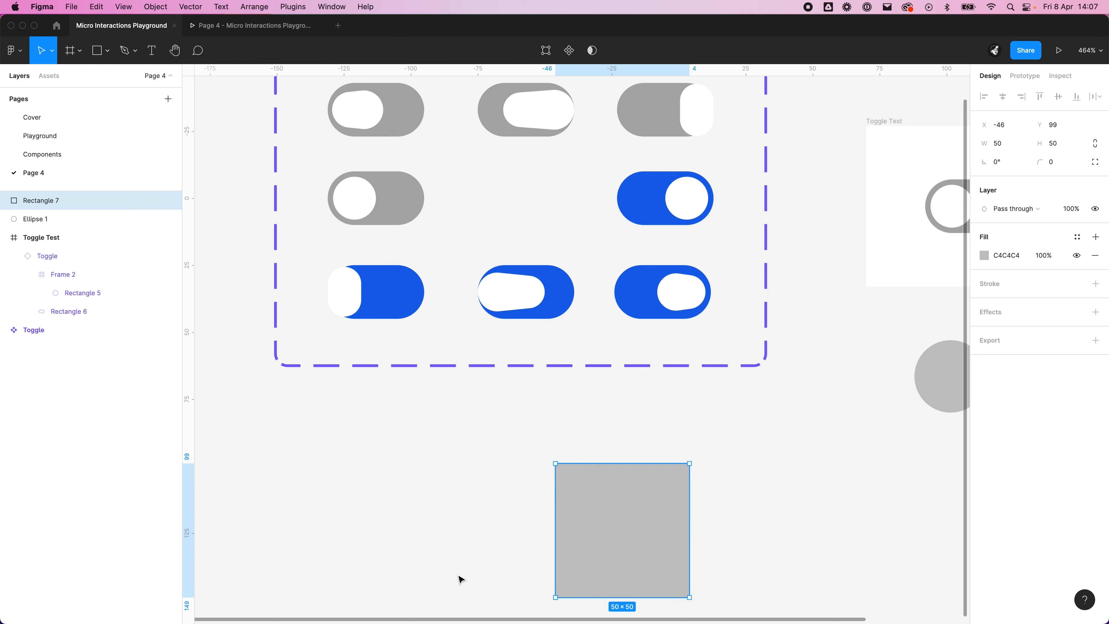
Step: Move the square up close beneath the Toggle component set and round it into a circle with a corner radius of 25
left_click_drag(620, 507, 585, 443)
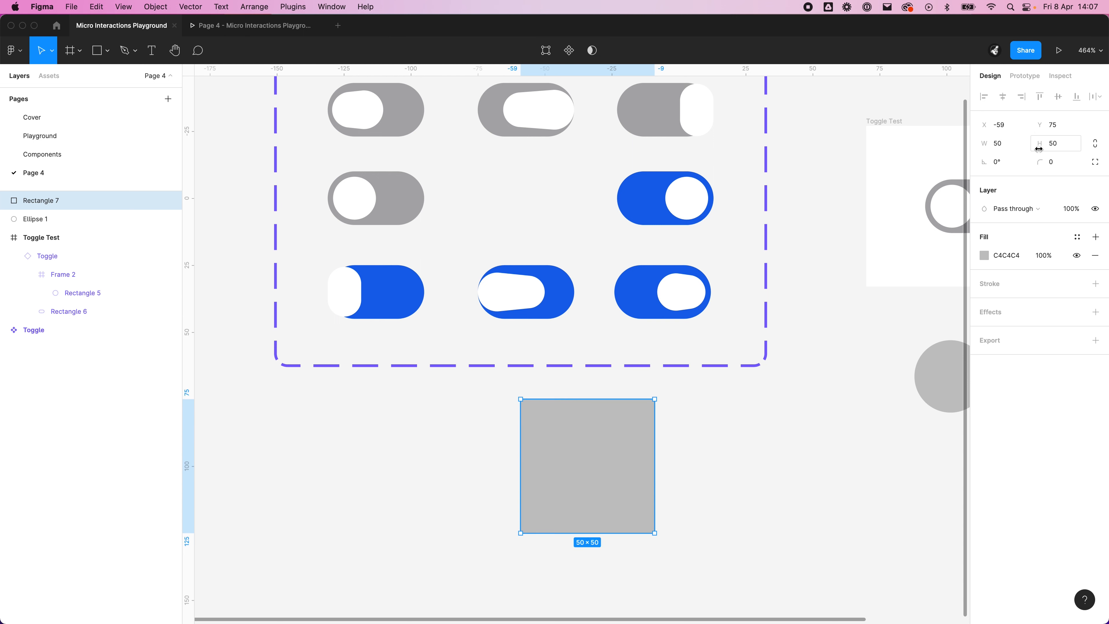
left_click(1058, 169)
type("25")
key("Return")
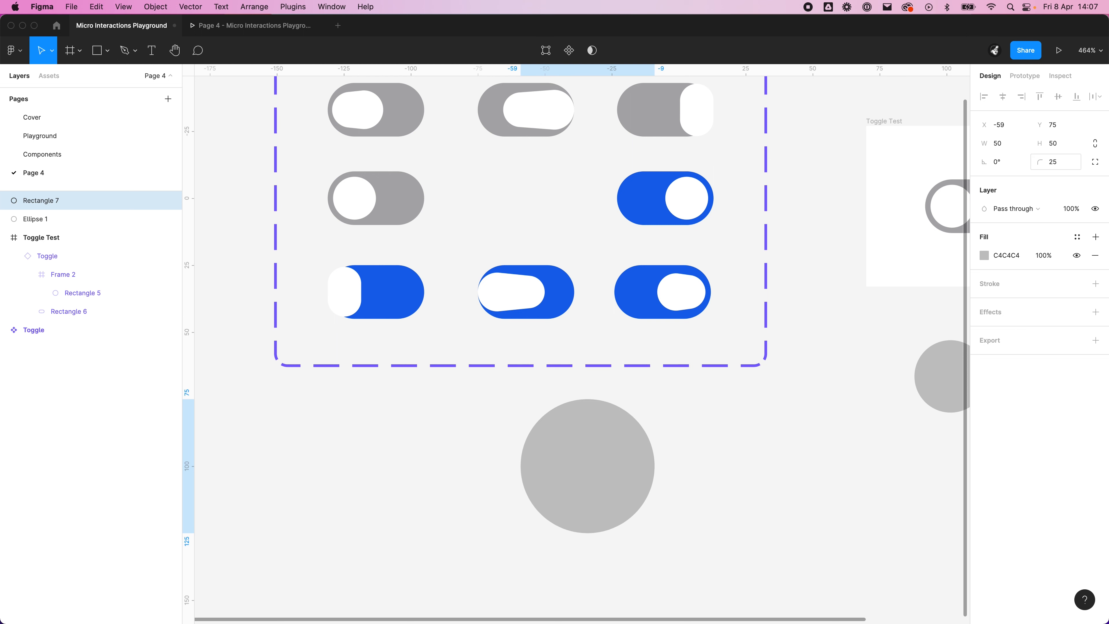
left_click(488, 434)
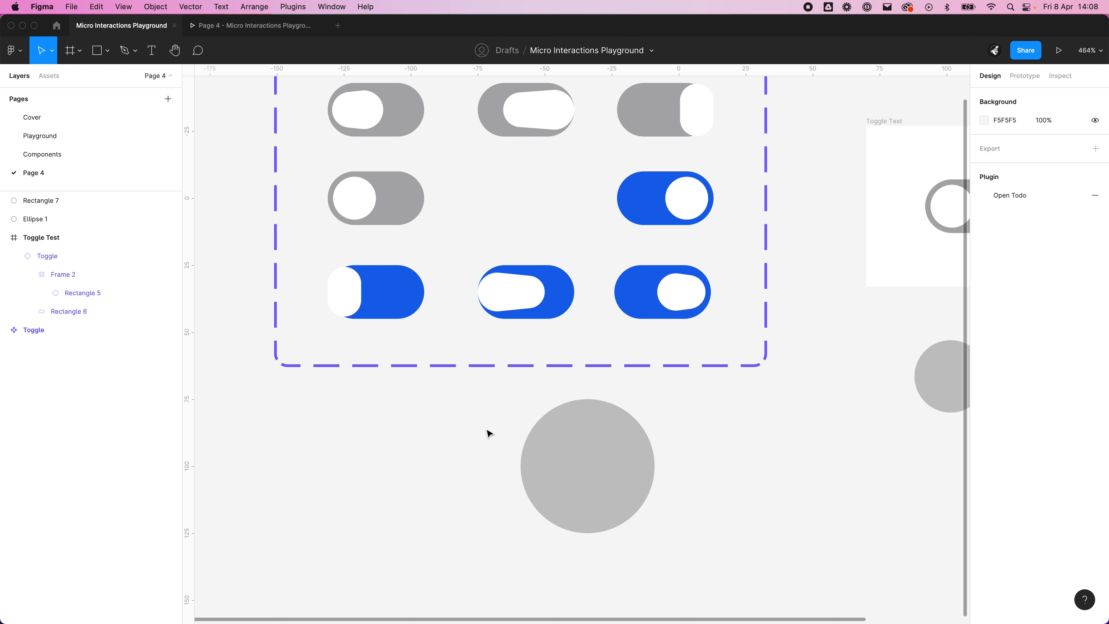
Step: Inspect the path points of the rounded square in path editing and leave it without changes
left_click(560, 433)
double_click(602, 473)
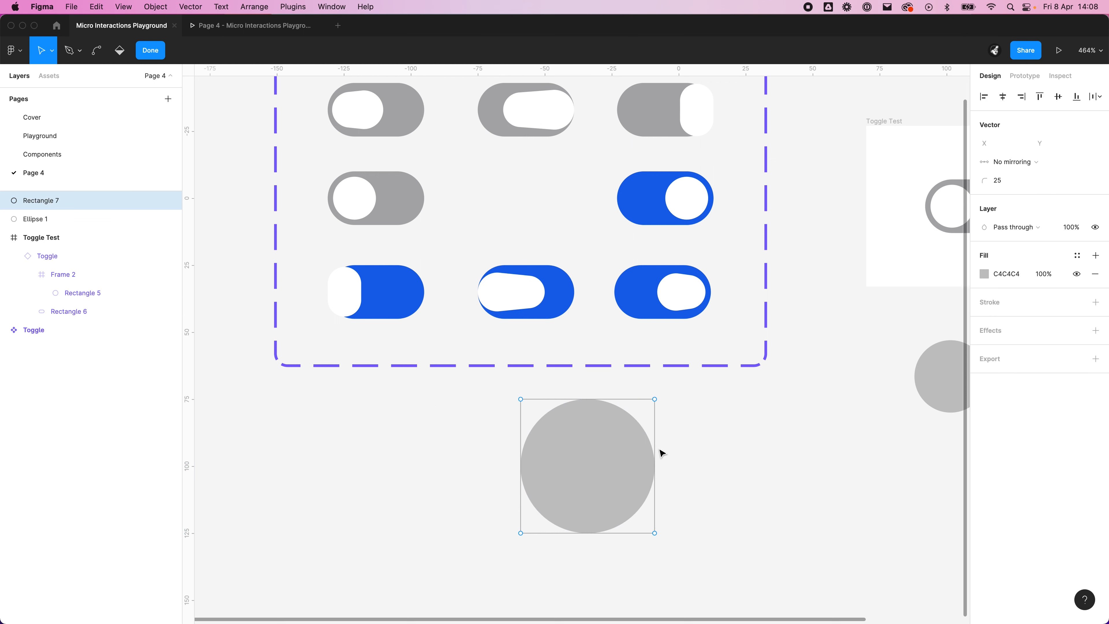
key("Escape")
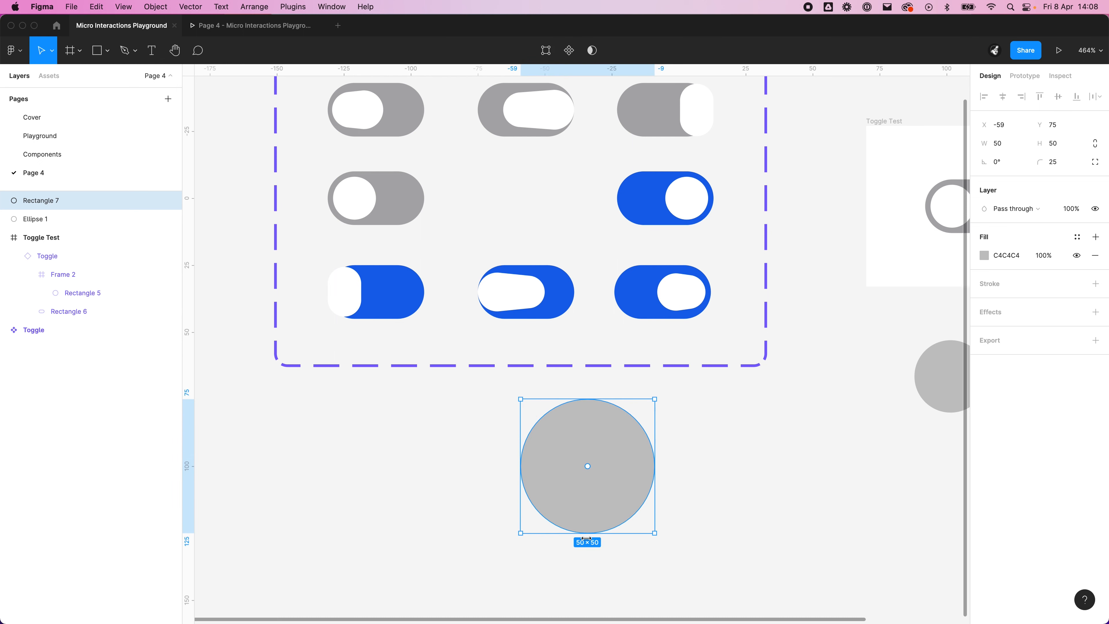
left_click(725, 478)
left_click(589, 438)
double_click(584, 428)
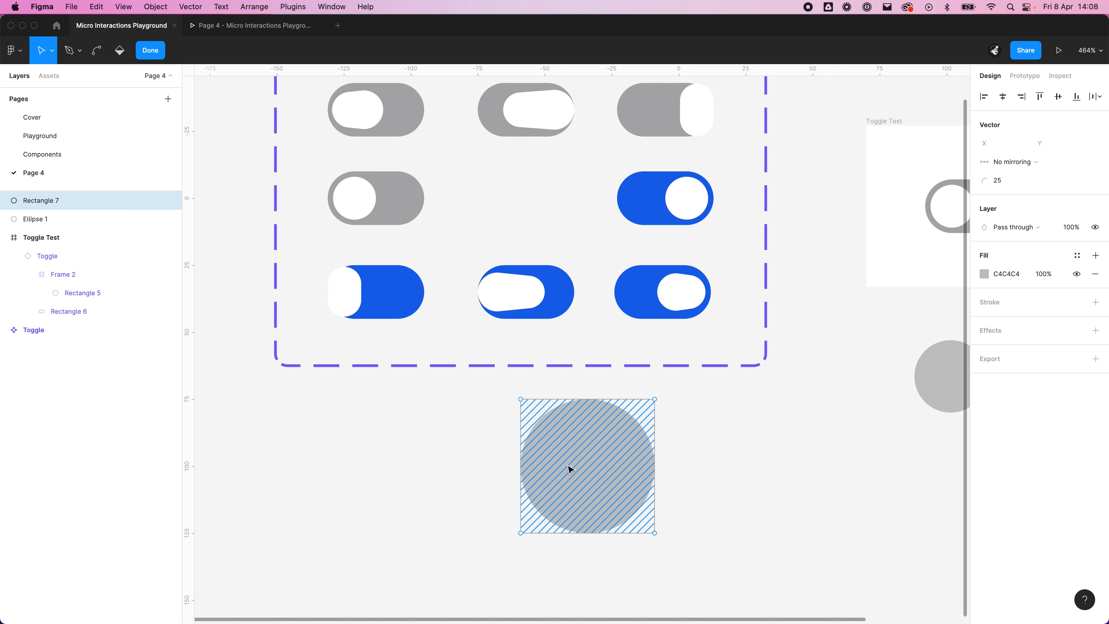
left_click(147, 51)
left_click(838, 509)
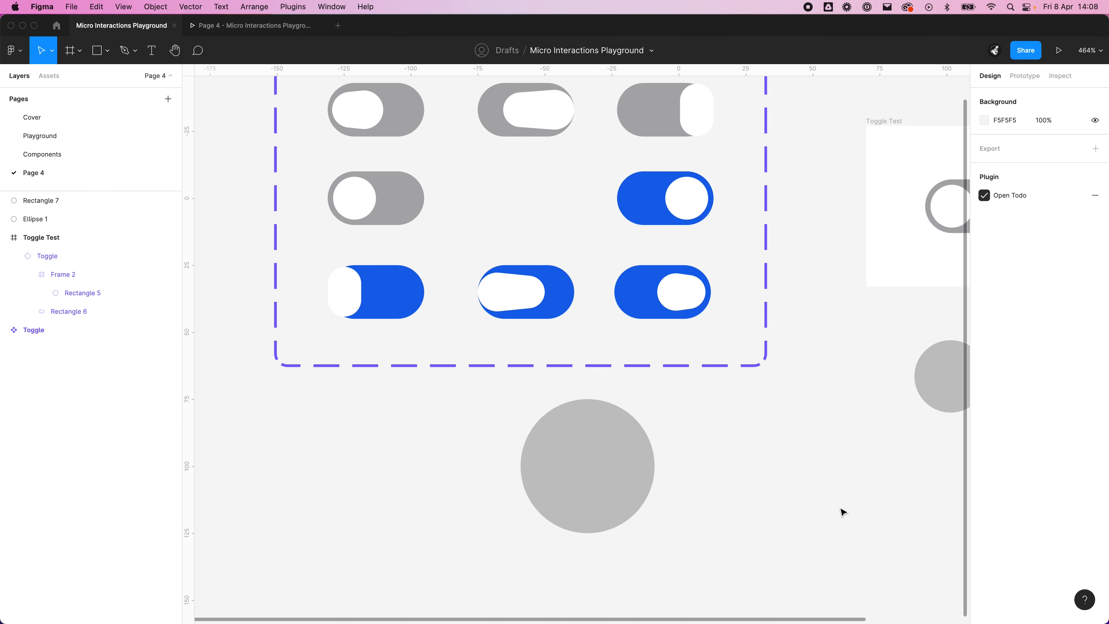
Step: Delete the rounded 50 × 50 px square below the Toggle component set
left_click_drag(836, 508, 659, 534)
left_click(417, 474)
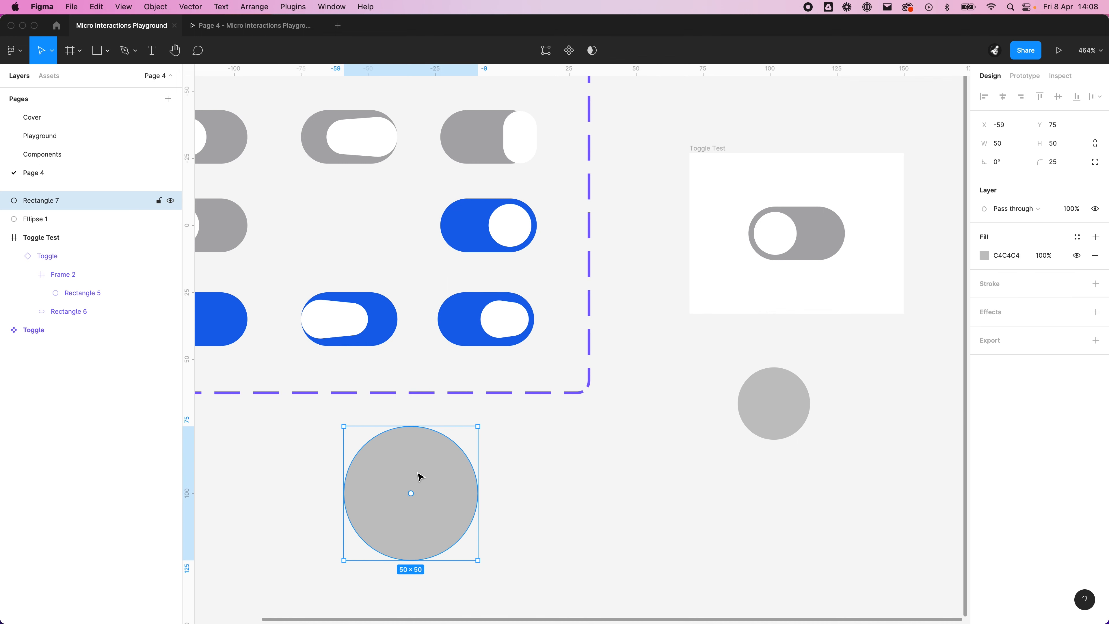
key("Delete")
Step: Edit the path of the small circle below Toggle Test, try pulling its top point's curve handle upward, and undo it
left_click(770, 409)
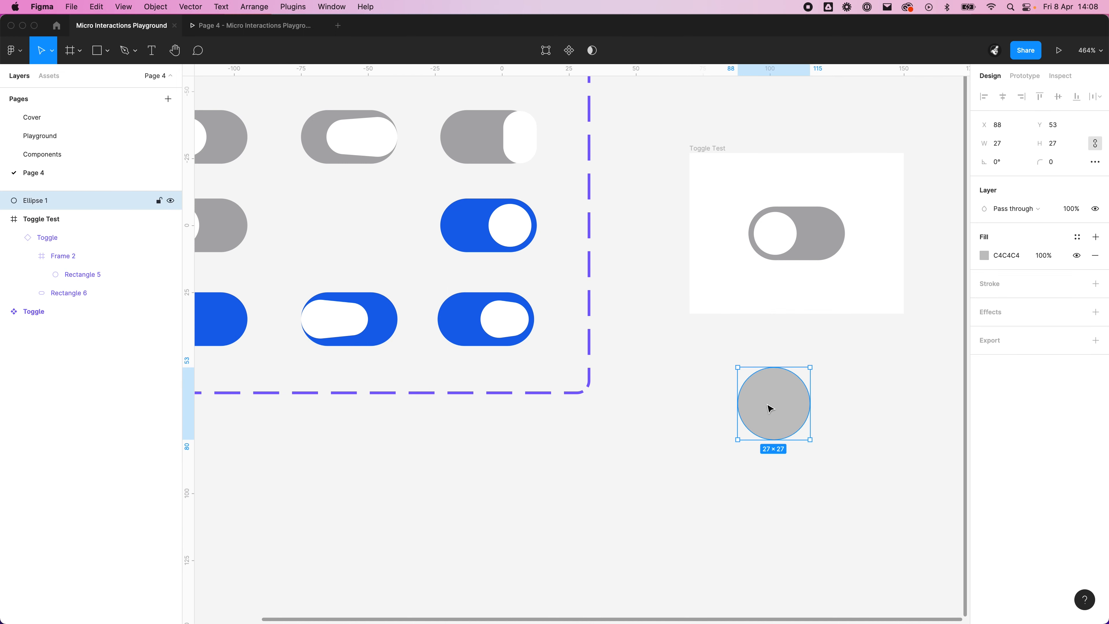
mouse_move(770, 408)
left_mouse_down()
mouse_move(698, 428)
mouse_move(657, 480)
mouse_move(656, 461)
left_mouse_up()
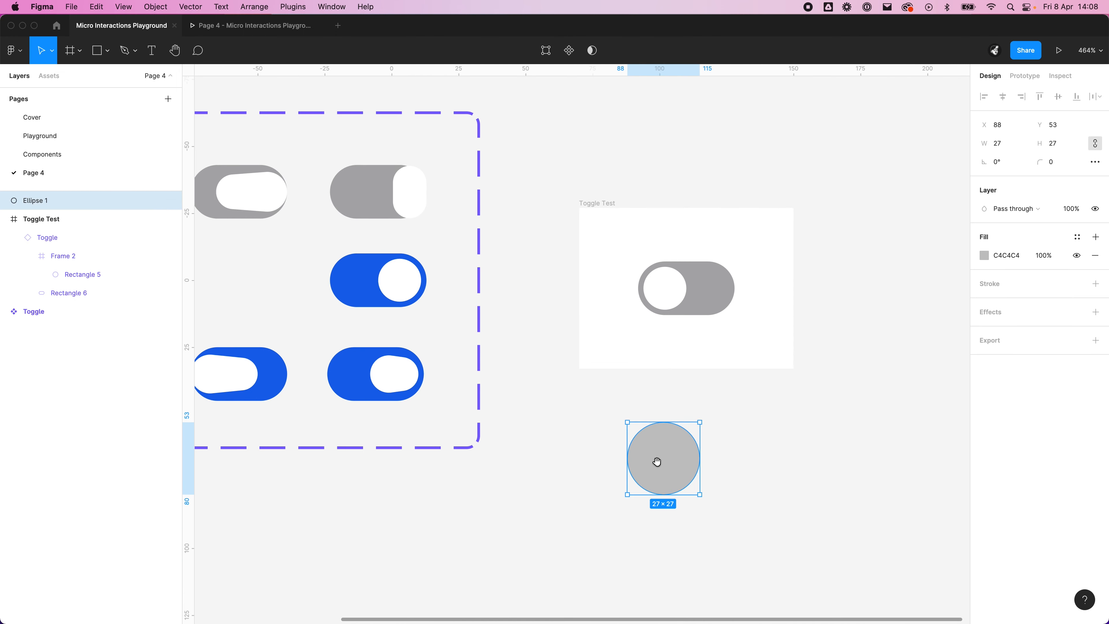
double_click(667, 437)
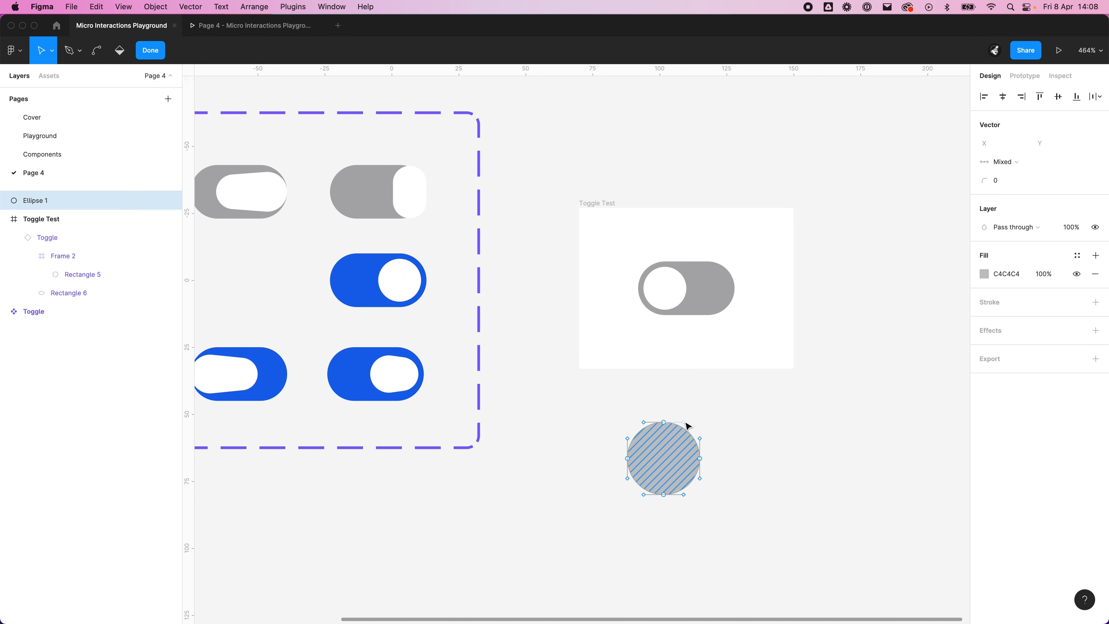
left_click_drag(687, 425, 684, 414)
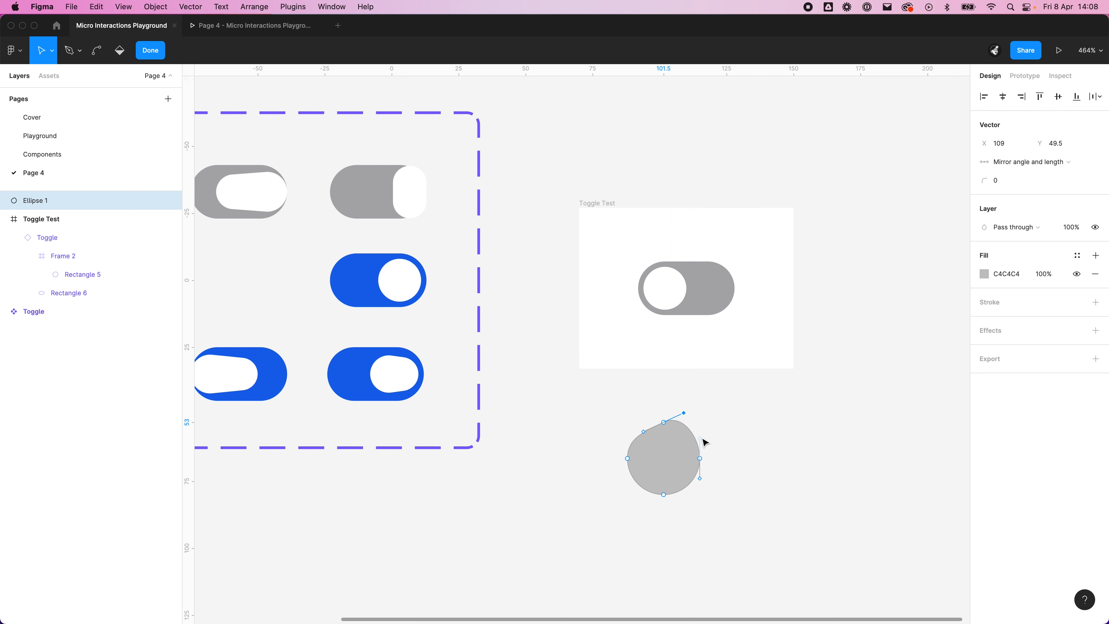
key("cmd+z")
Step: Compare the knob shapes of the Toggle variants with the small circle's editable path points
scroll(823, 371, "left", 10)
scroll(823, 370, "up", 3)
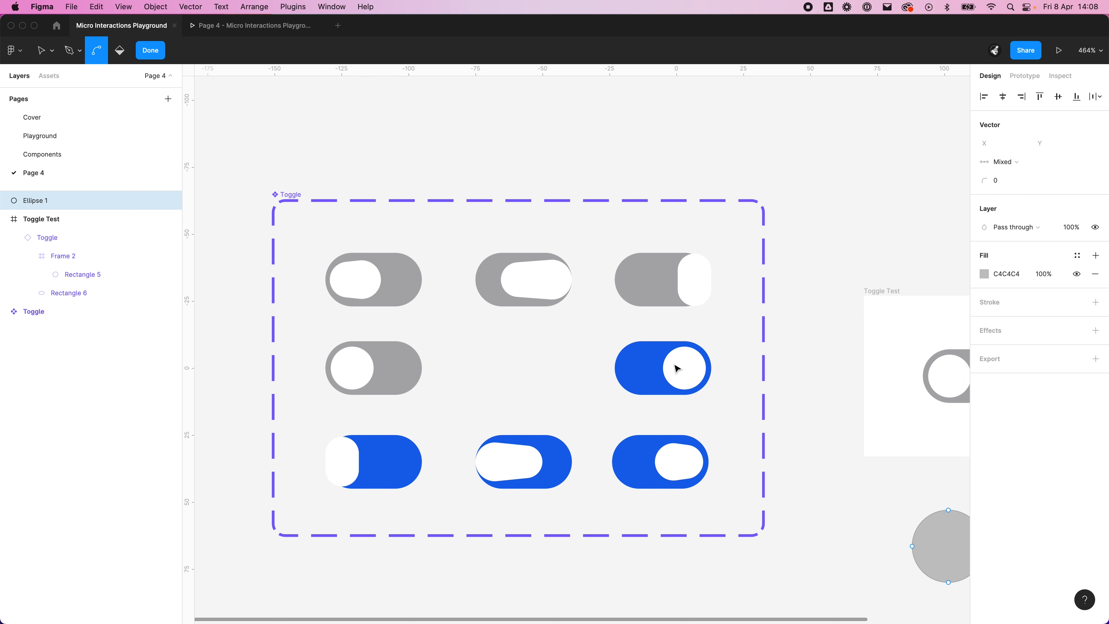
scroll(804, 460, "right", 10)
scroll(805, 460, "down", 1)
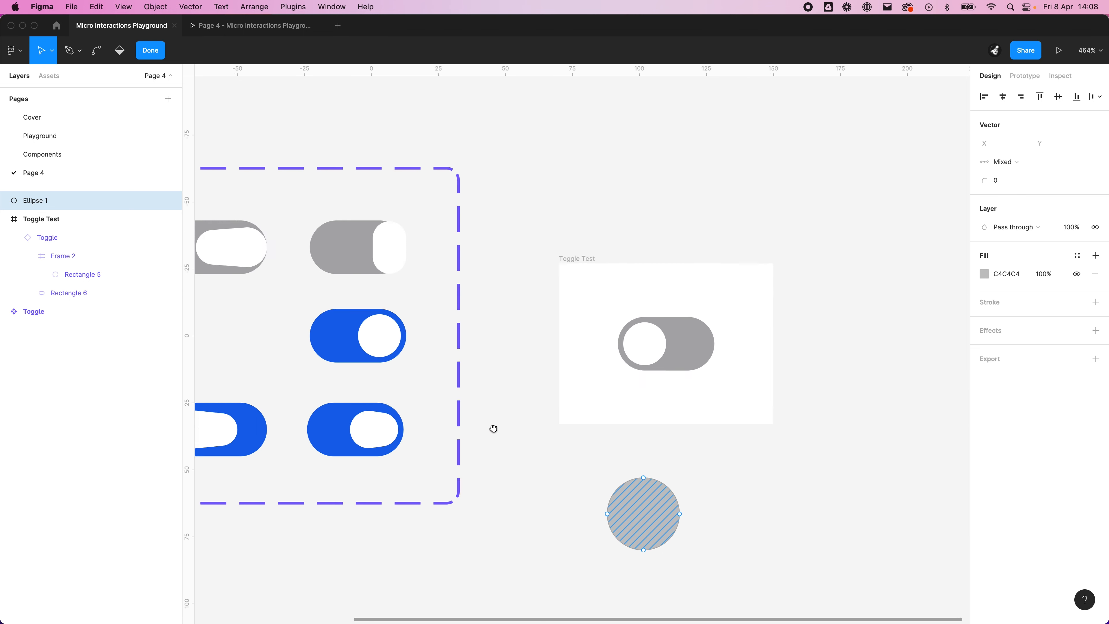
key("super")
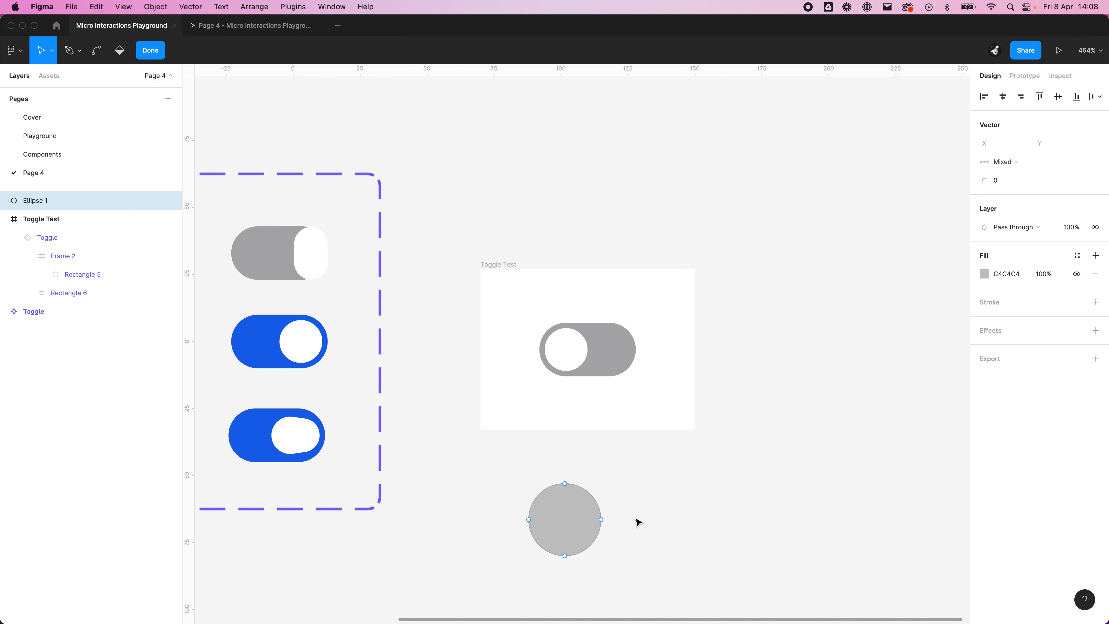
scroll(644, 507, "down", 2)
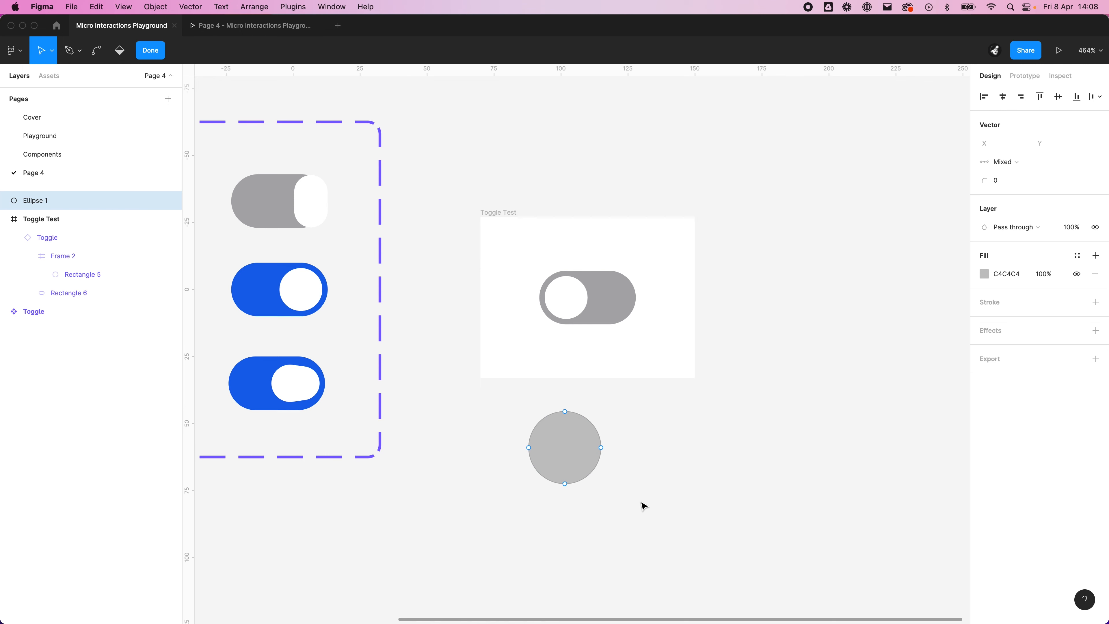
scroll(644, 507, "down", 1)
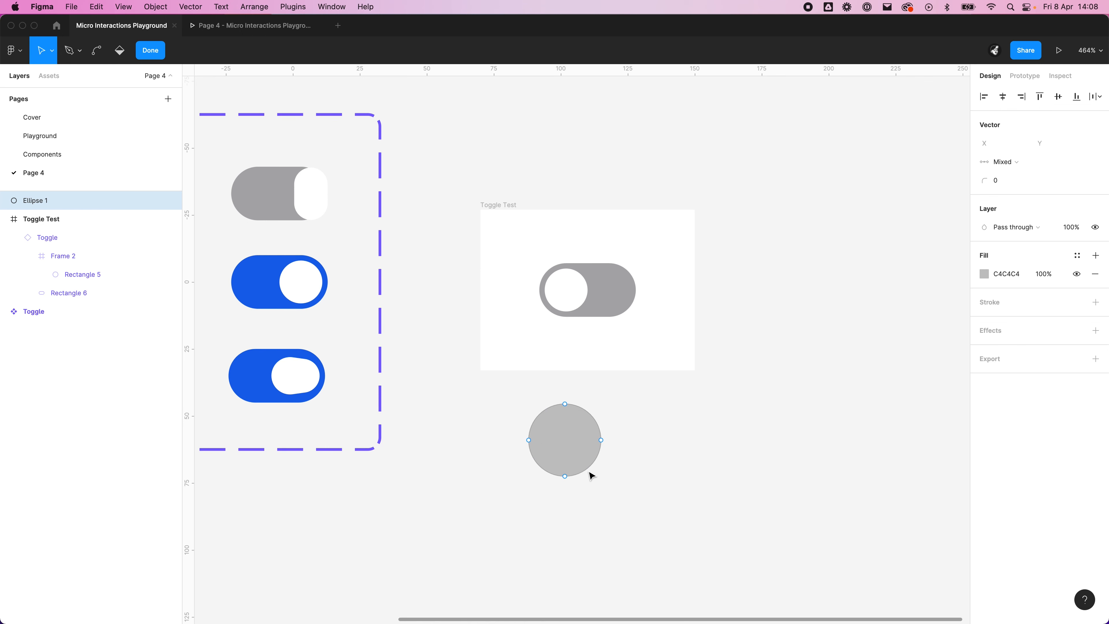
Step: Delete all points of the small circle's path to remove the shape, and leave path editing
left_click(585, 454)
key("BackSpace")
mouse_move(525, 431)
left_mouse_down()
mouse_move(547, 376)
mouse_move(538, 282)
left_mouse_up()
left_click_drag(617, 362, 534, 257)
key("BackSpace")
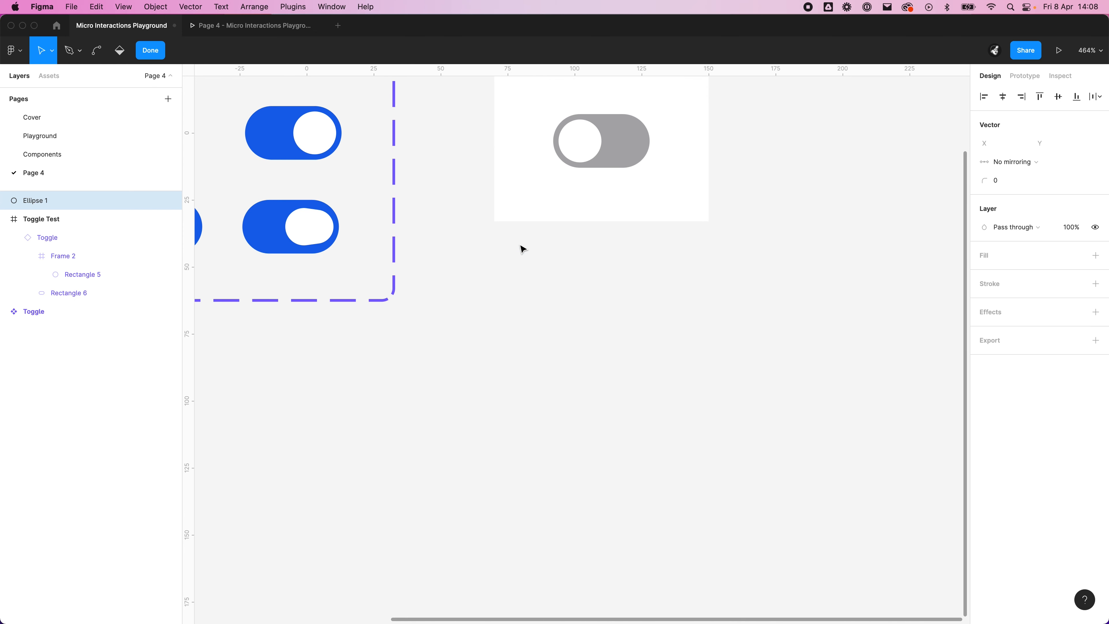
scroll(532, 268, "up", 5)
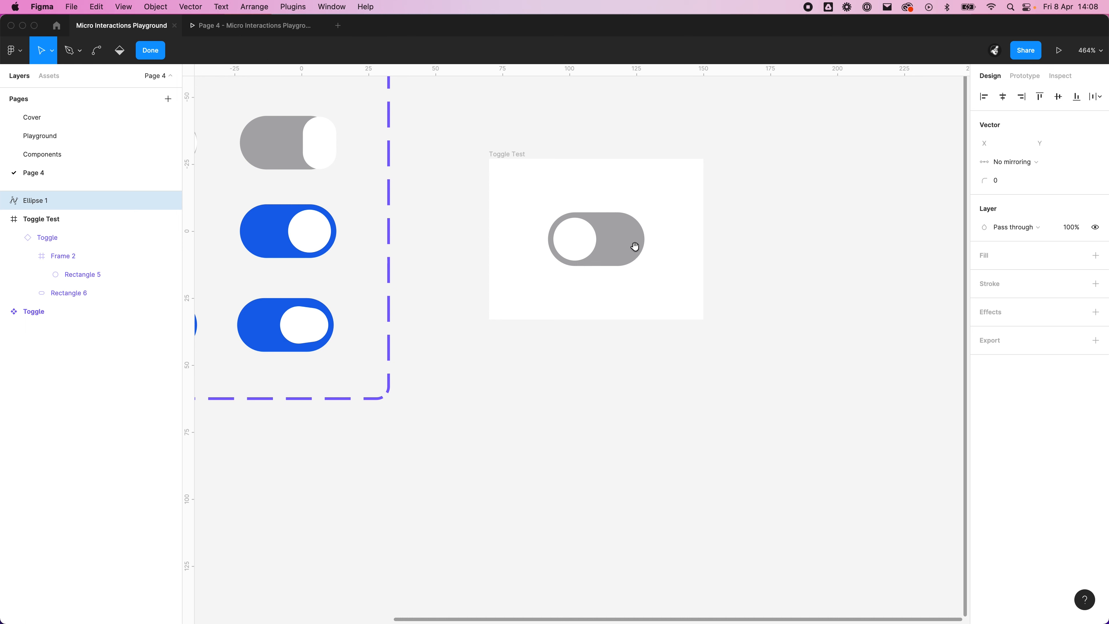
key("Escape")
Step: Inspect the dimensions and corner radius of the grey track in the Off - Mouse Enter variant
scroll(569, 404, "left", 10)
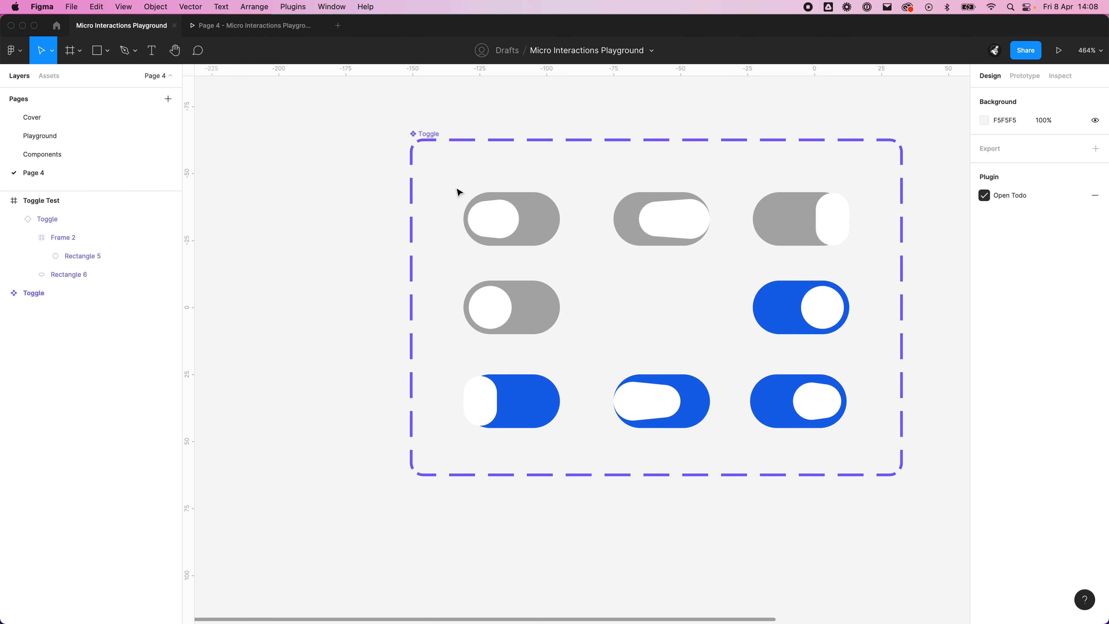
left_click(553, 219)
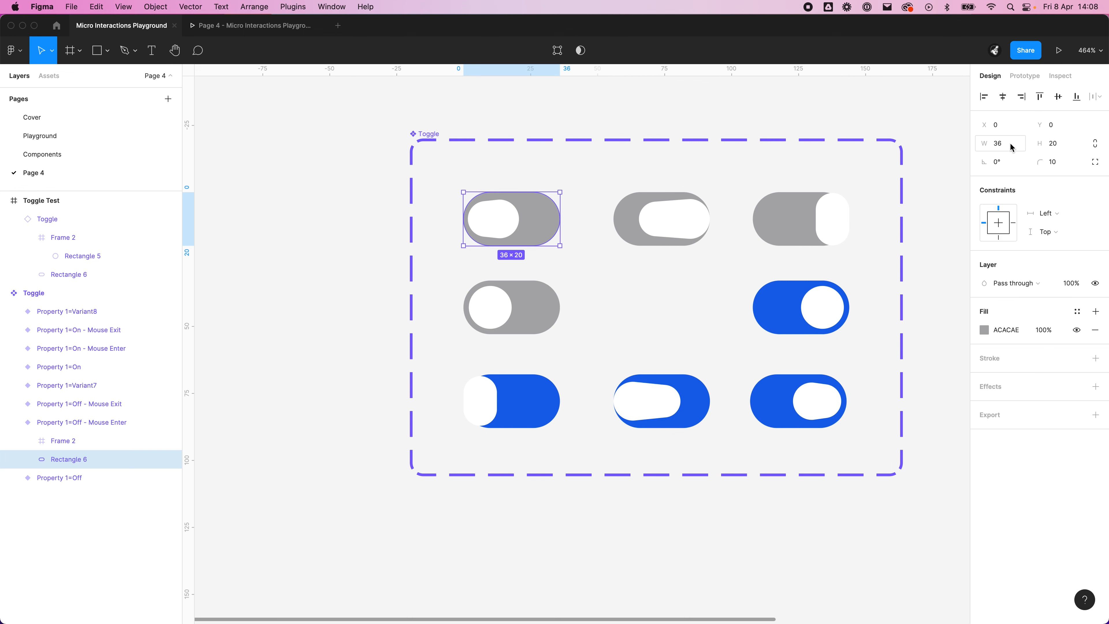
left_click(758, 545)
left_click_drag(758, 544, 565, 501)
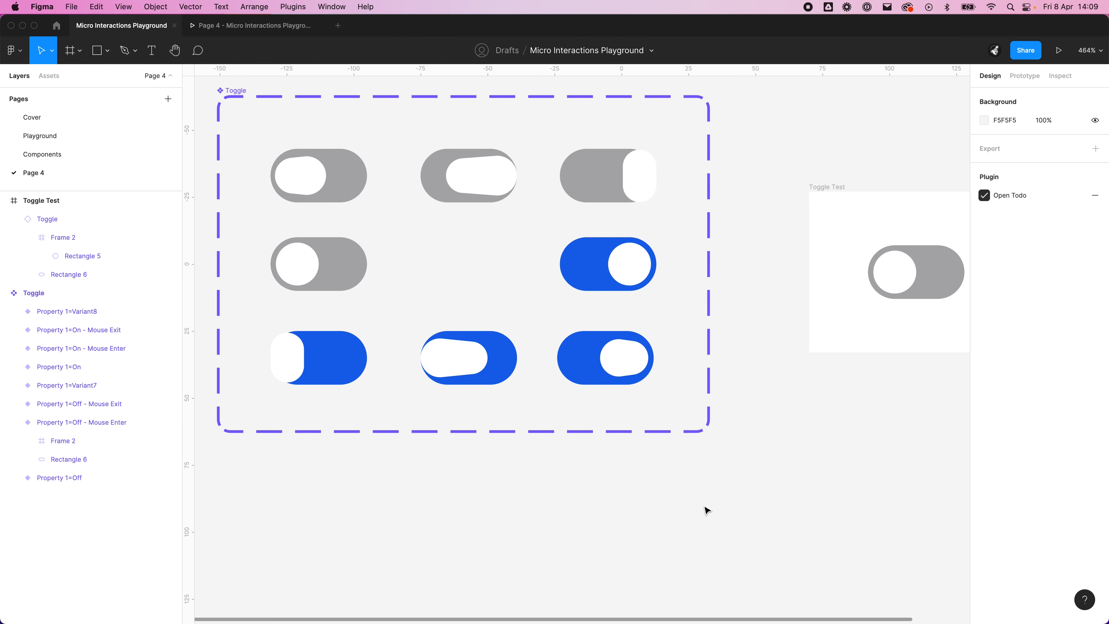
left_click(354, 198, "super")
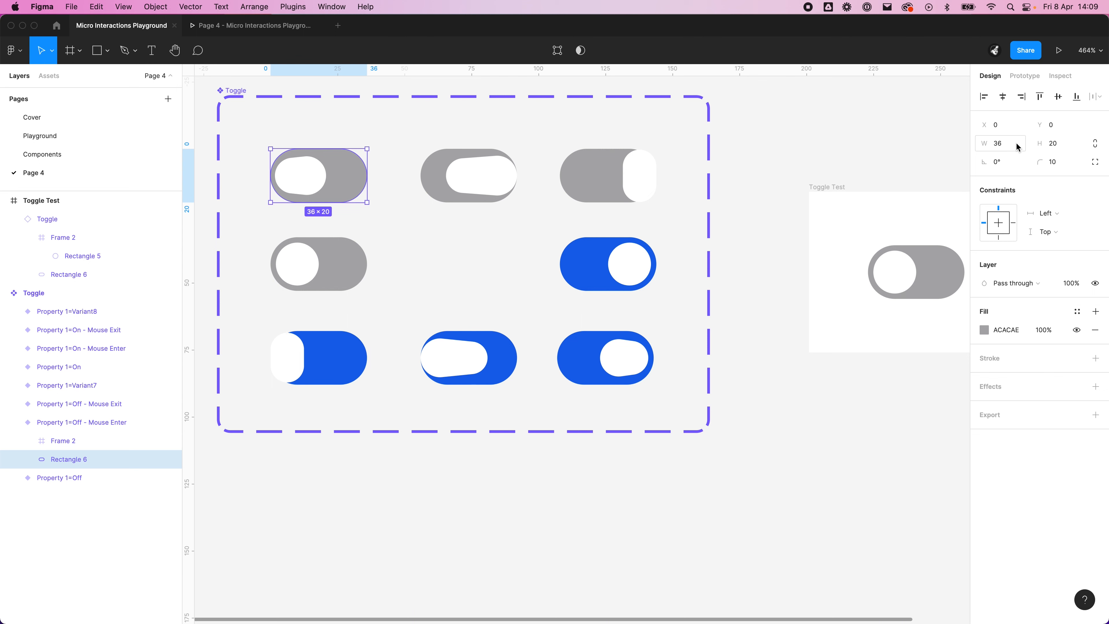
left_click(894, 404)
Step: Add a new page to the file after reviewing the Toggle Test frame
left_click_drag(894, 404, 655, 392)
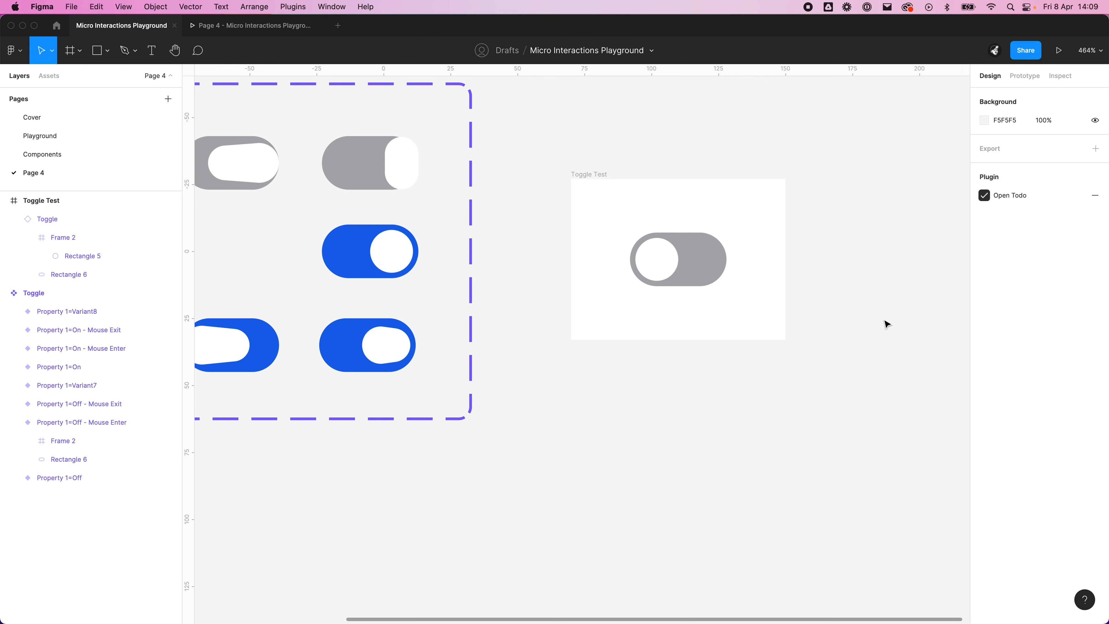
scroll(885, 322, "down", 3, "ctrl")
left_click_drag(870, 391, 760, 257)
left_click(168, 99)
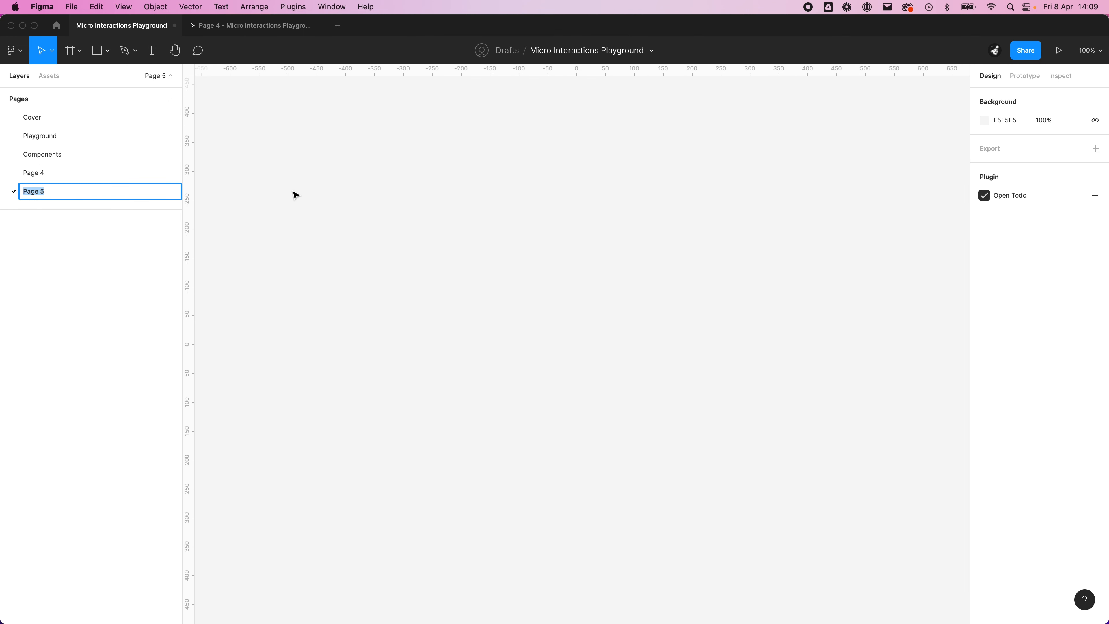
Step: Keep the new page's name as Page 5 and draw a rectangle about 359 by 195 on it
key("Return")
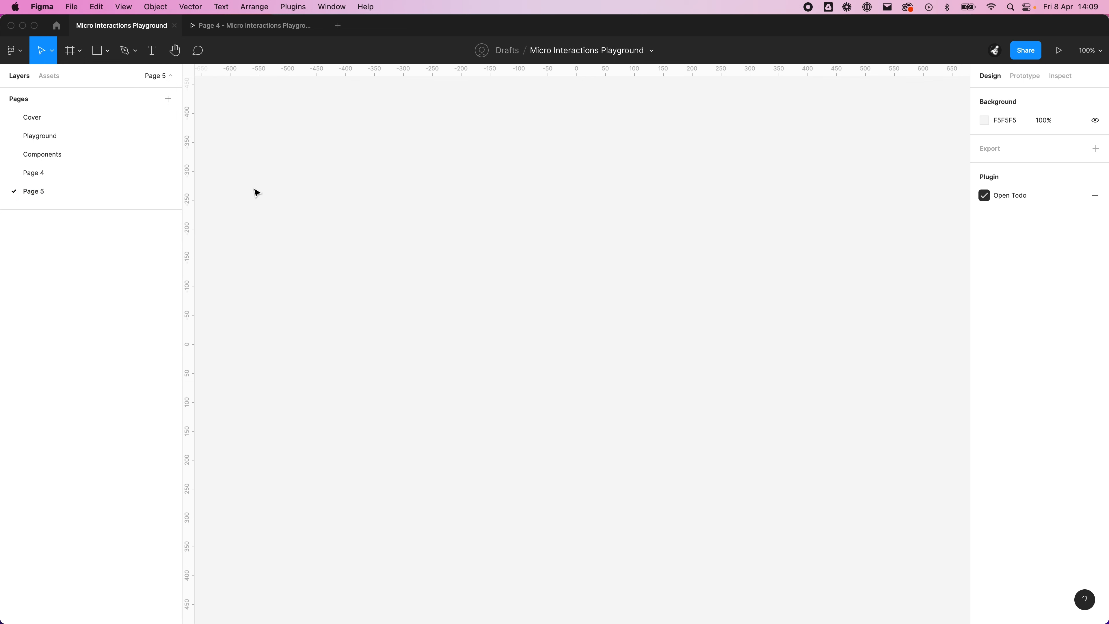
left_click(97, 50)
left_click_drag(428, 253, 633, 365)
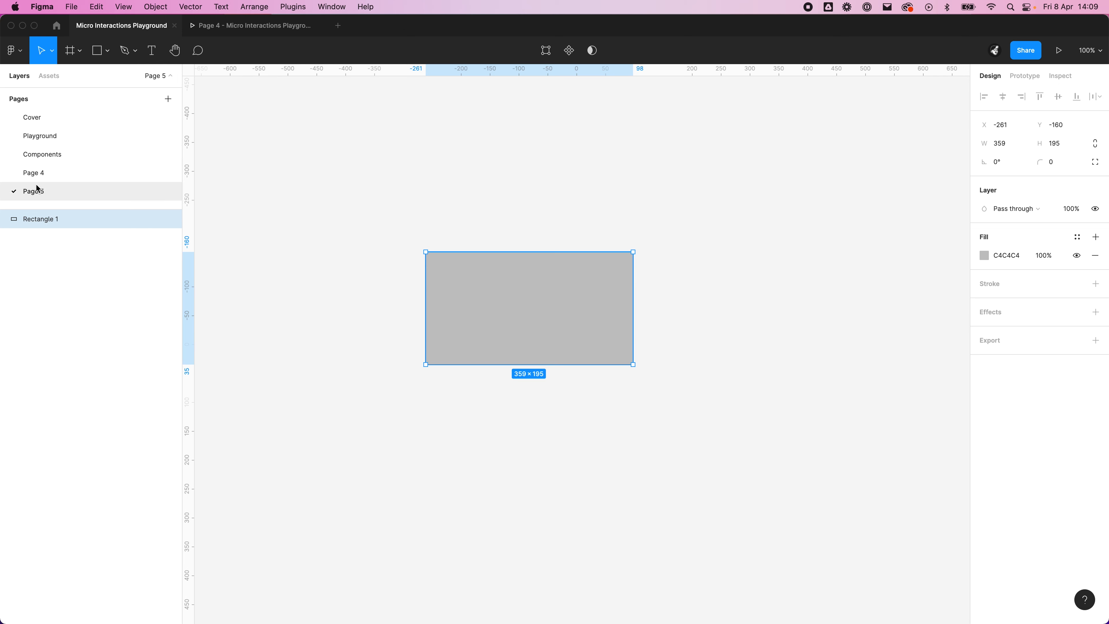
Step: Check the size of the toggle in Page 4's Toggle Test frame, return to Page 5, and close the prototype preview
left_click(52, 176)
left_click(629, 133)
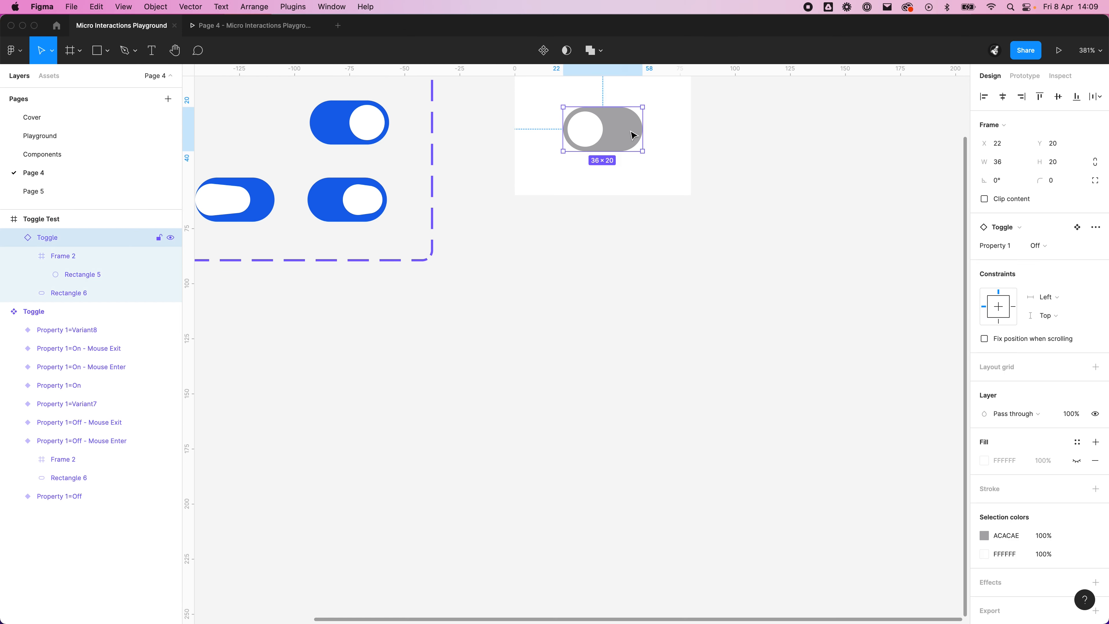
left_click(262, 25)
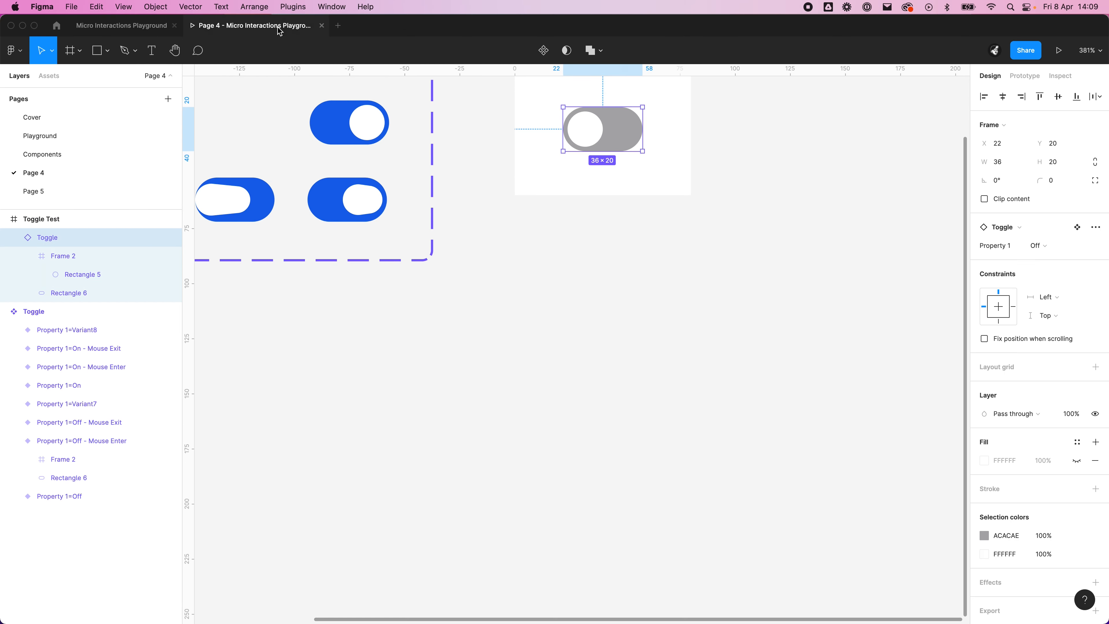
left_click(105, 25)
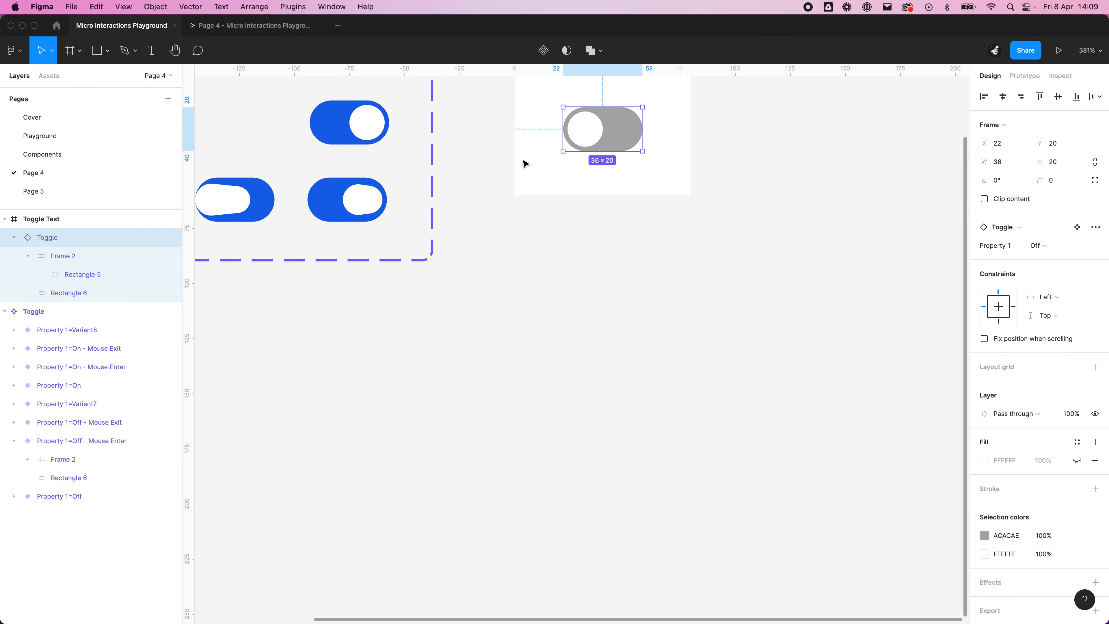
left_click(715, 214)
left_click(120, 196)
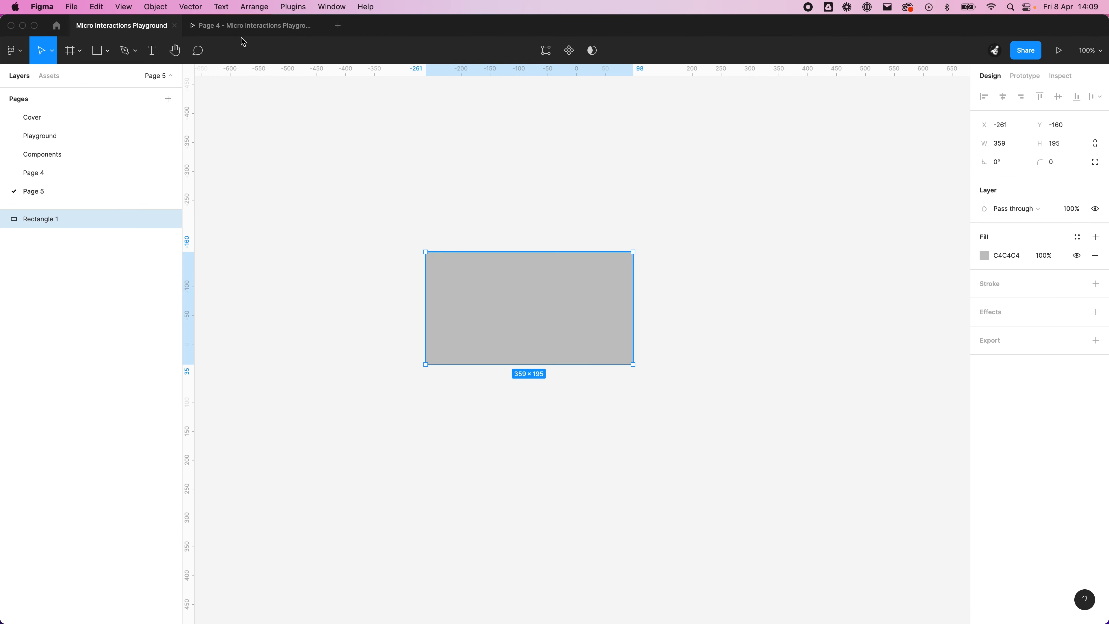
left_click(321, 26)
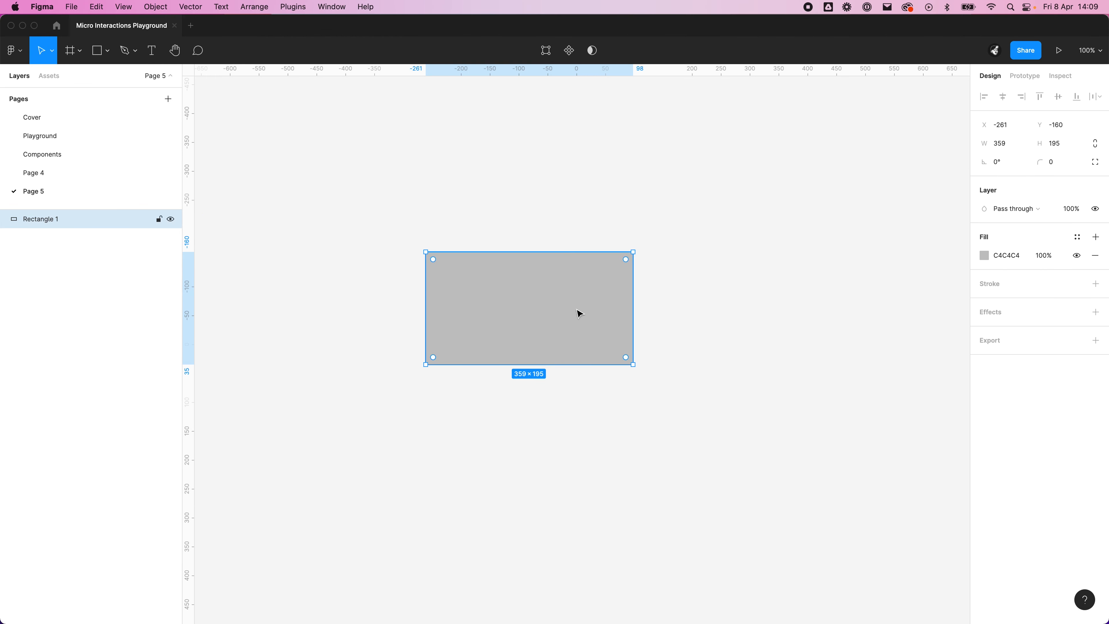
Step: Recheck the toggle's proportions on Page 4 and set the rectangle on Page 5 to 360 wide and 200 high
left_click(1018, 146)
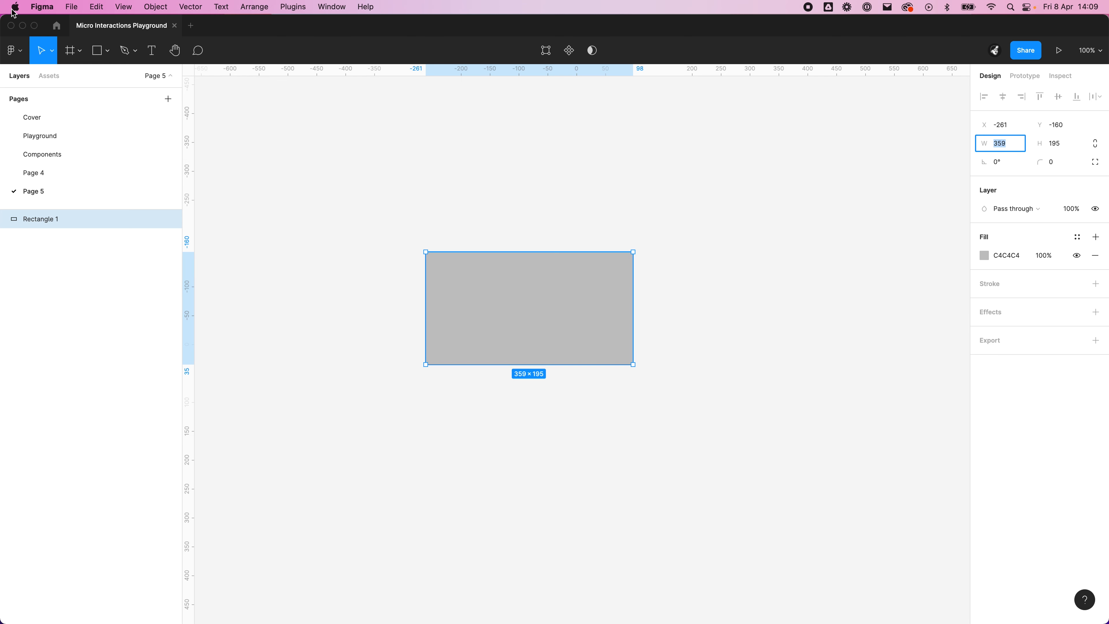
left_click(48, 171)
left_click(611, 147)
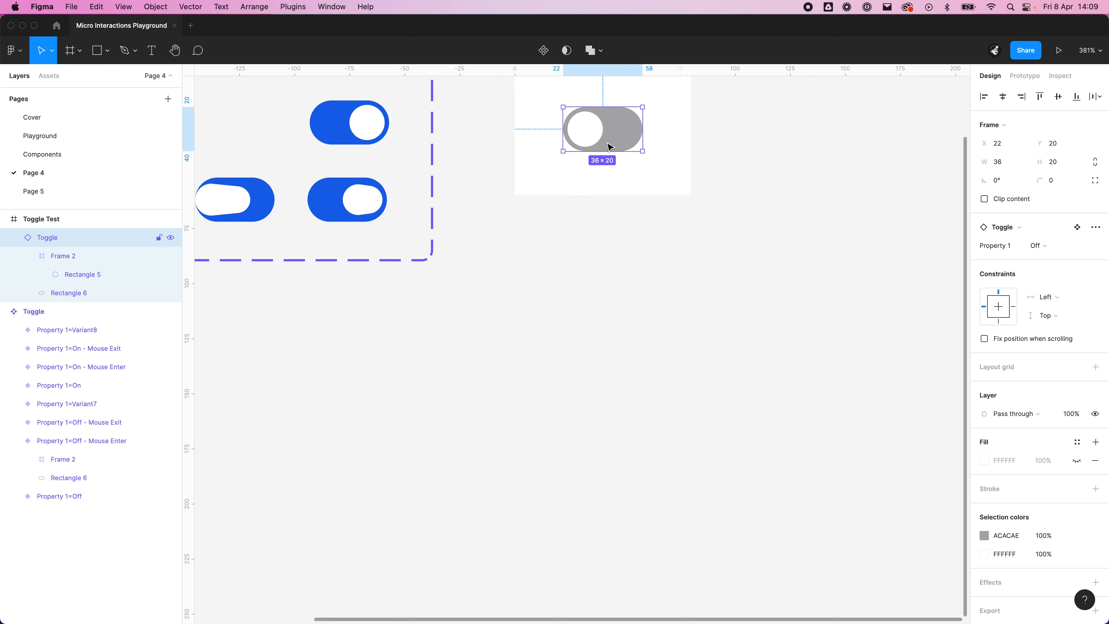
left_click(35, 190)
left_click(1004, 146)
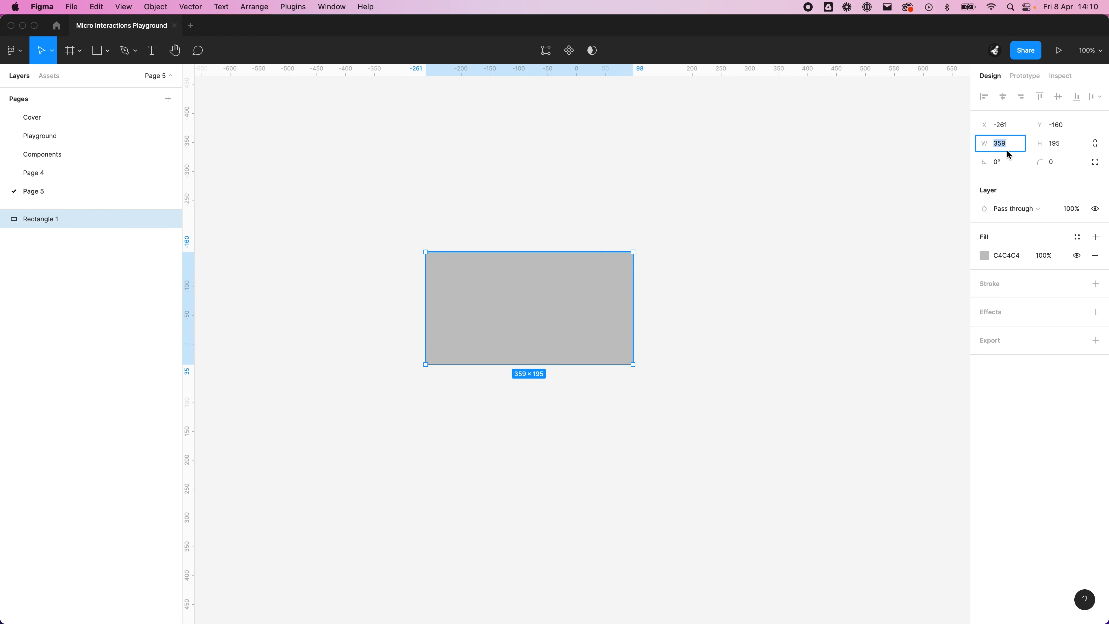
type("360")
key("Return")
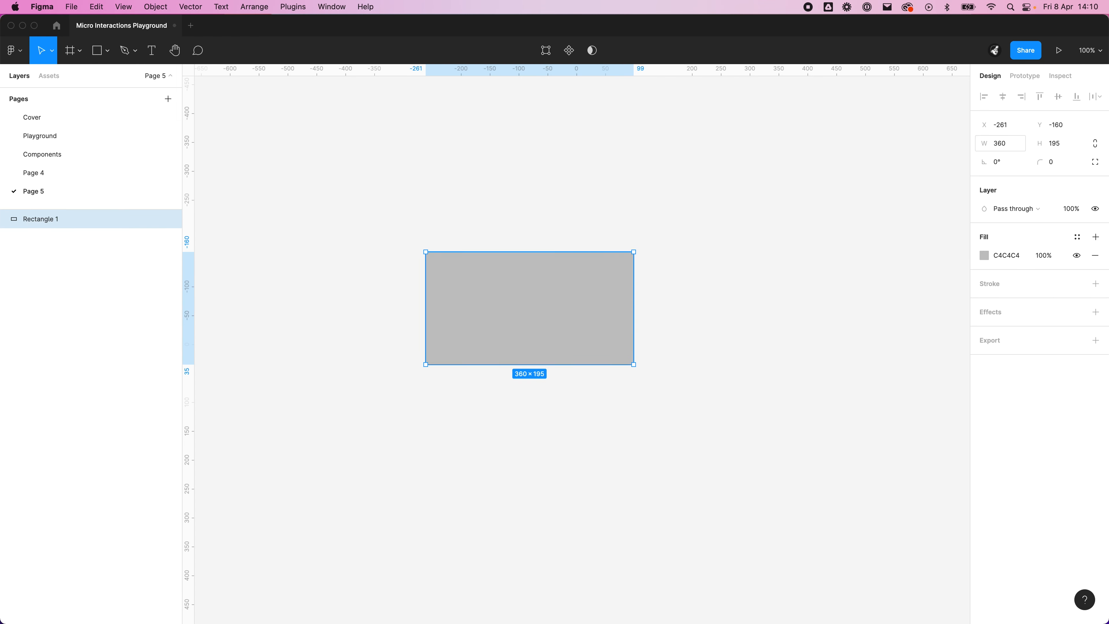
left_click(1063, 147)
type("200")
key("Return")
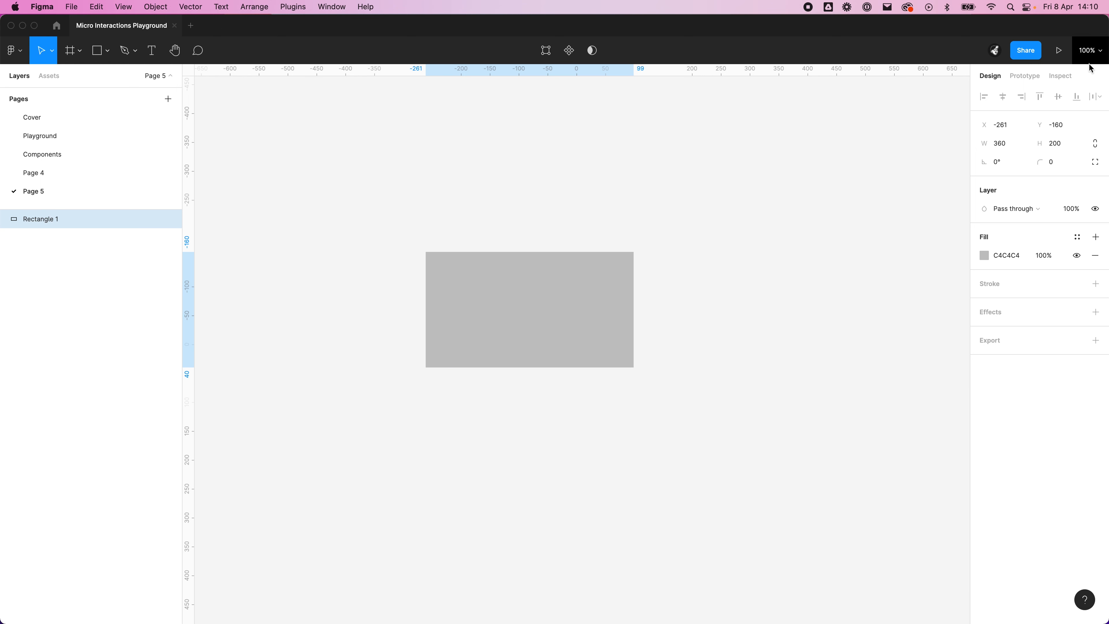
left_click(876, 242)
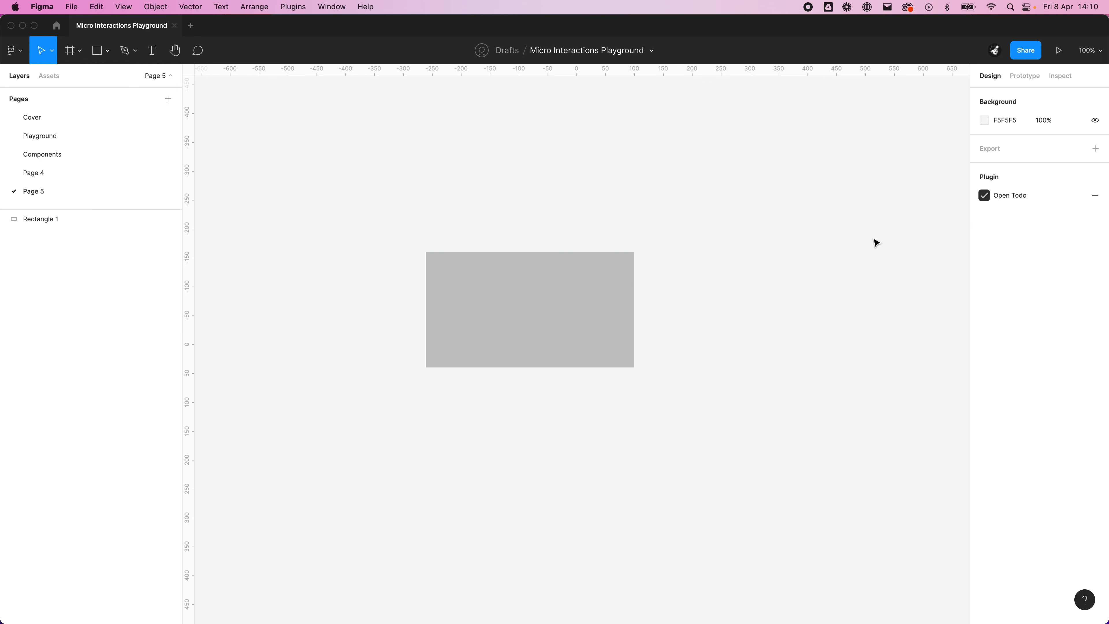
Step: Lock the rectangle's proportions and double its size to 720 by 400
left_click(497, 345)
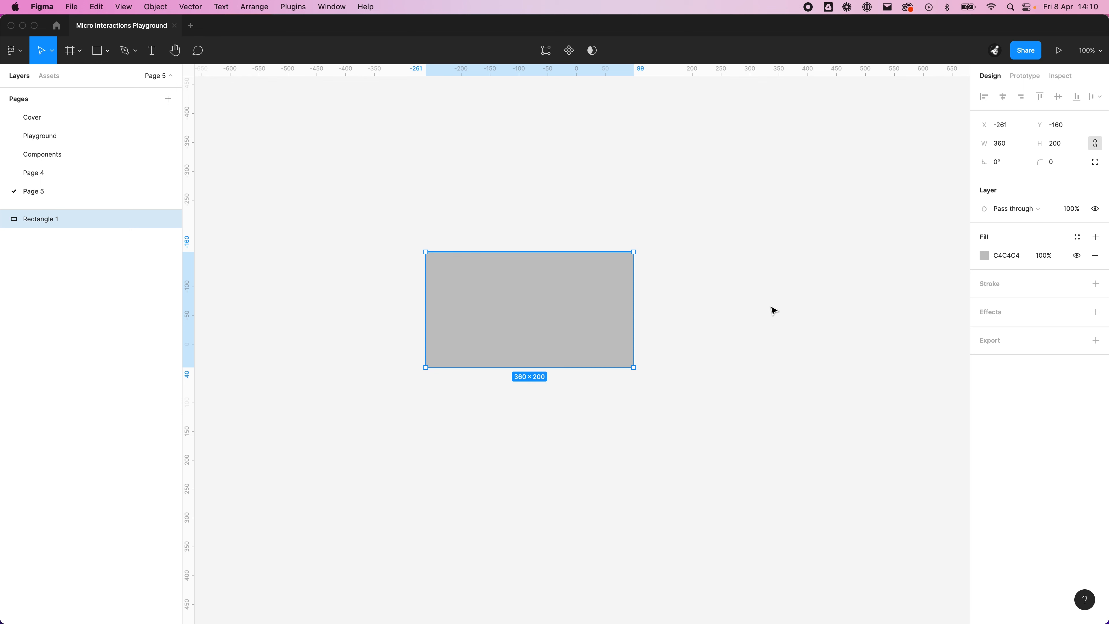
scroll(651, 392, "down", 1)
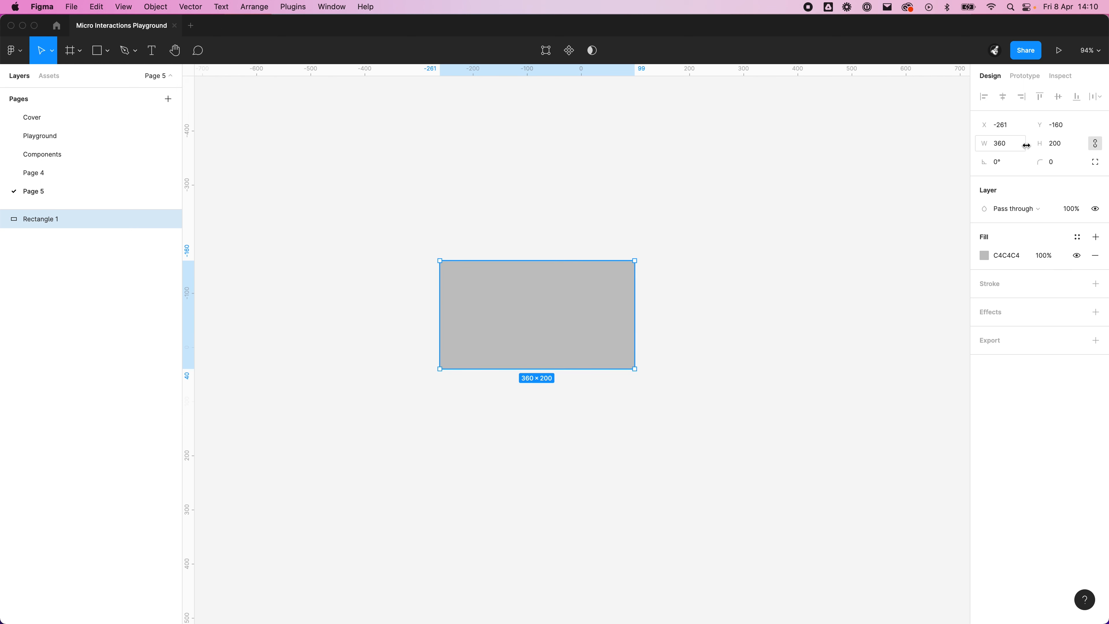
left_click(1013, 143)
left_click(1005, 143)
type("*2")
key("Return")
left_click(686, 191)
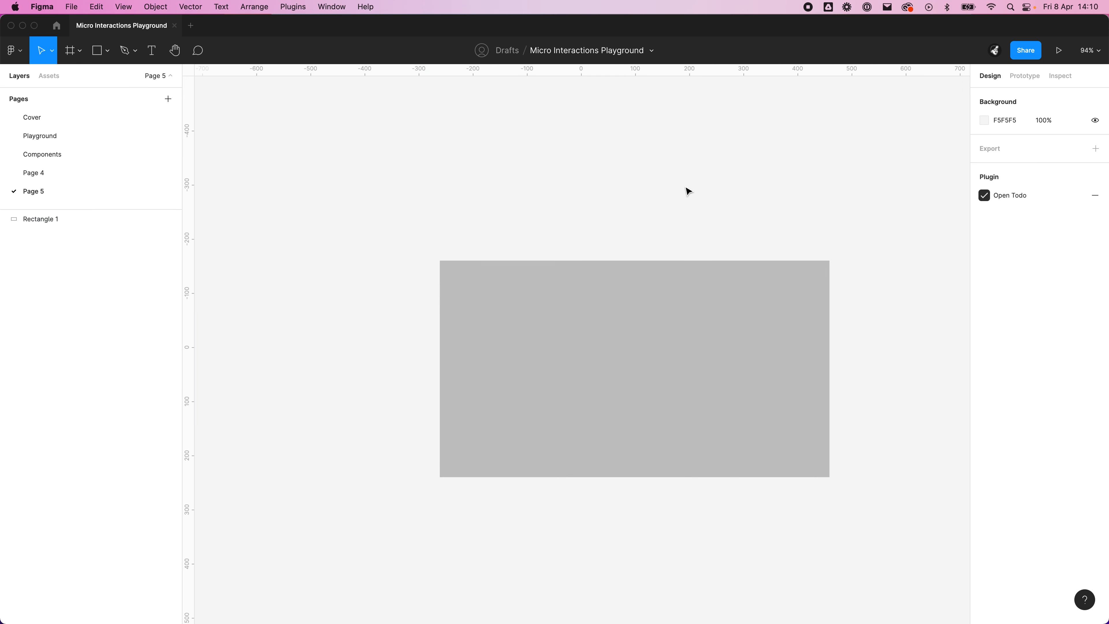
scroll(555, 191, "right", 5)
scroll(555, 190, "down", 1)
left_click(592, 306)
scroll(603, 304, "down", 3)
scroll(604, 302, "up", 2)
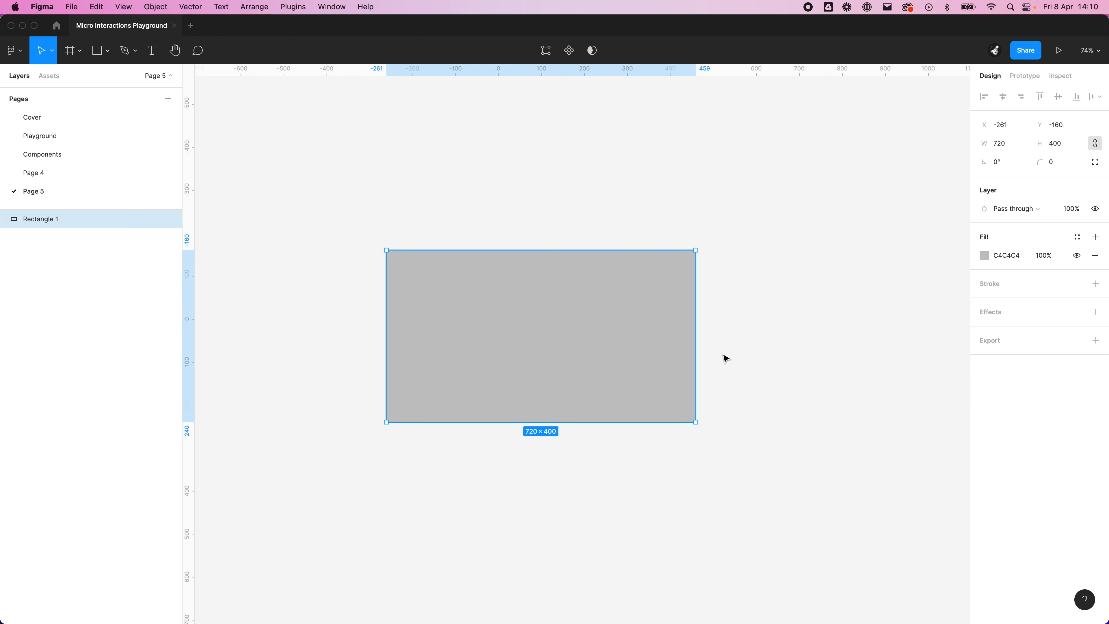
scroll(821, 372, "left", 2)
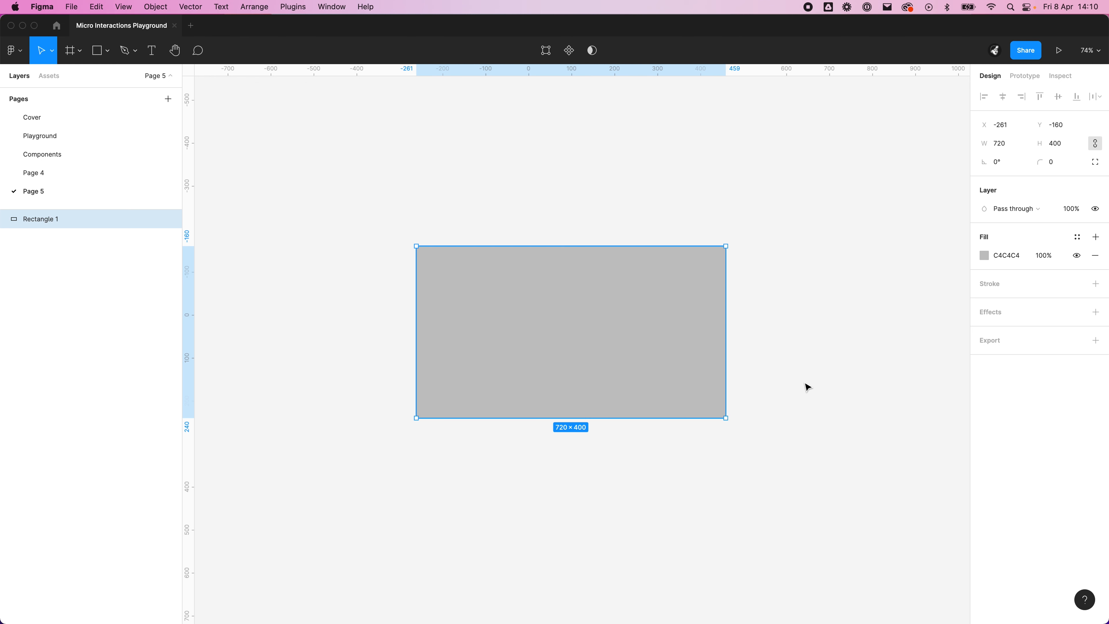
Step: Try scaling the rectangle proportionally to a width of 36, and undo the resize
left_click(999, 144)
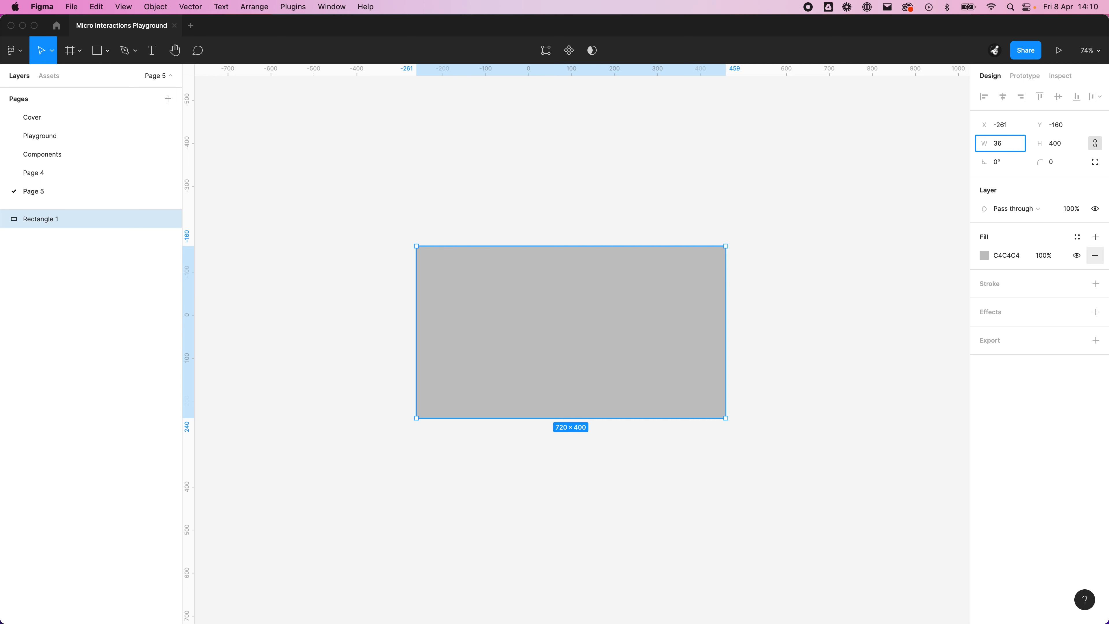
type("36")
key("Return")
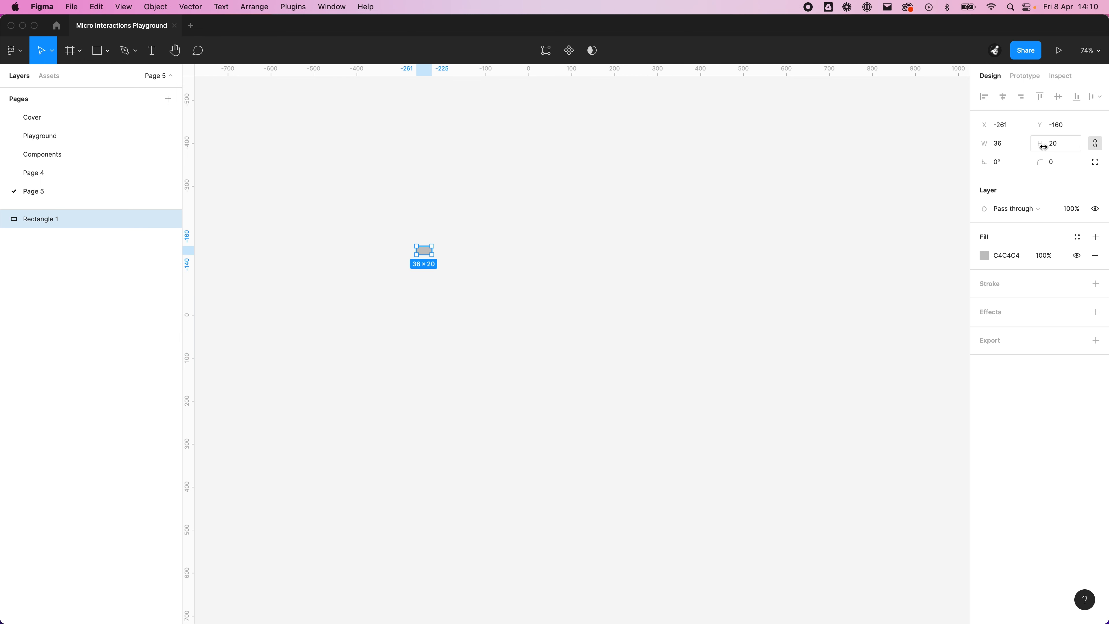
key("super+z")
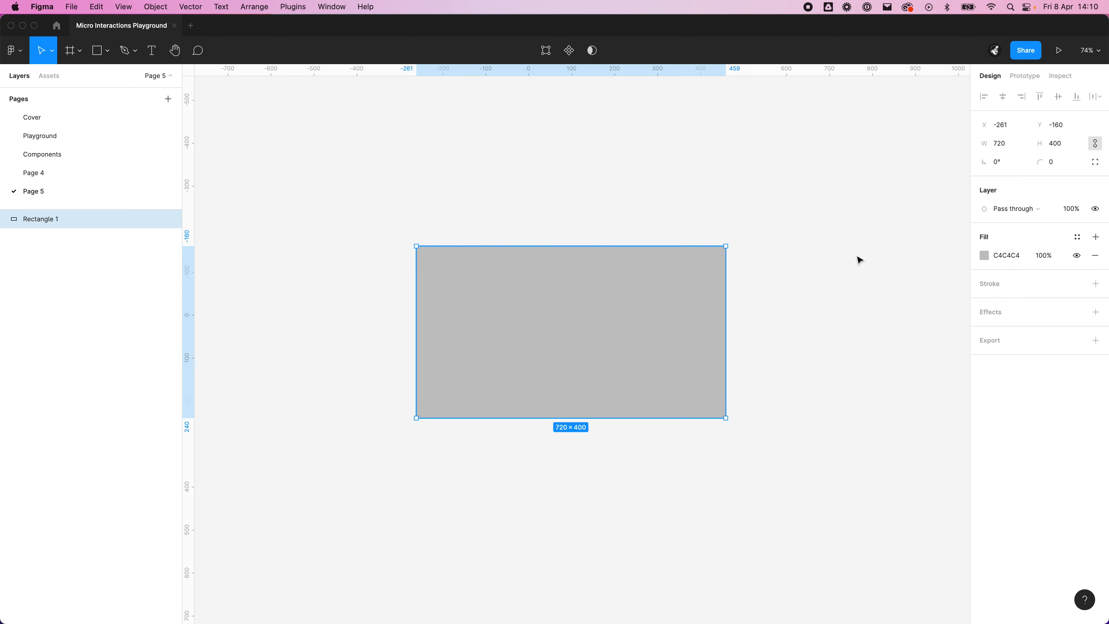
Step: Move the rectangle straight up to a Y position of -284
left_click(694, 165)
scroll(612, 201, "up", 2)
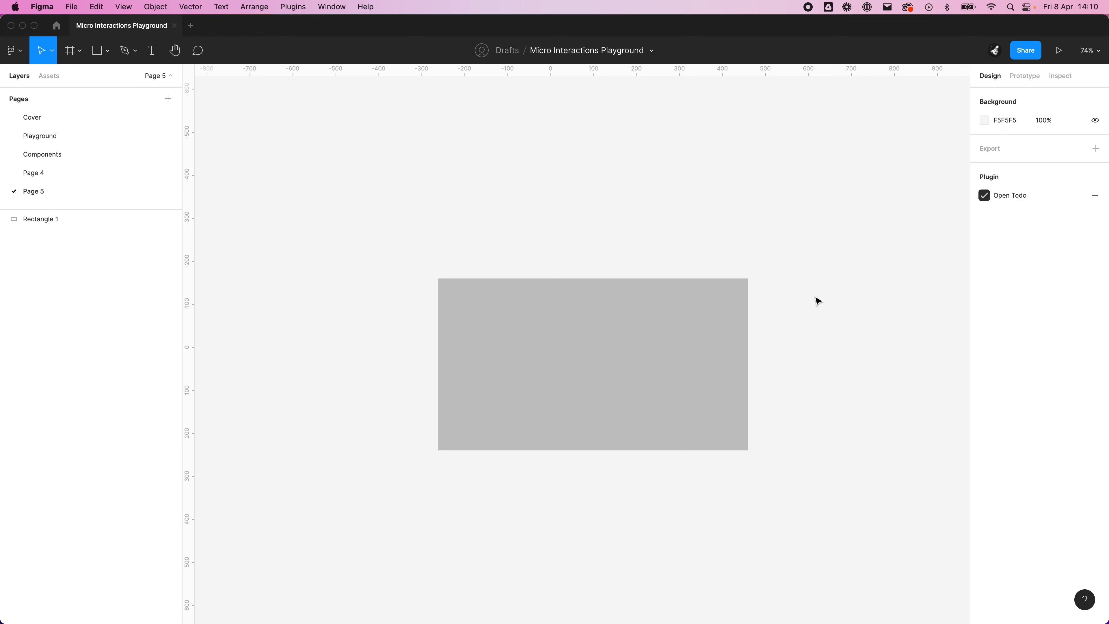
left_click(576, 330)
left_click_drag(546, 411, 546, 358)
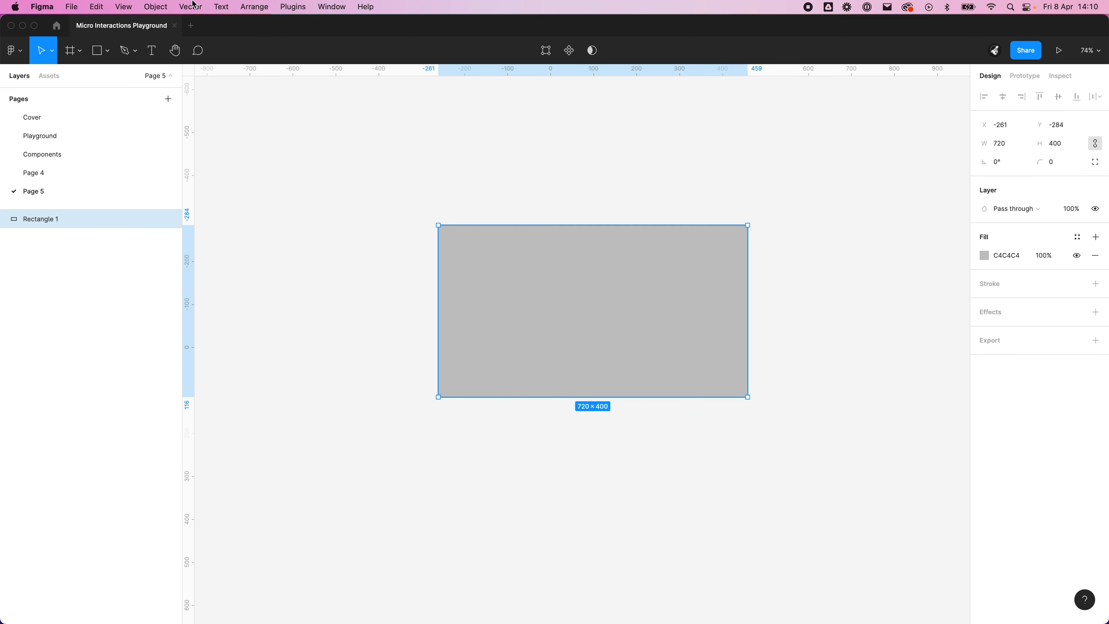
Step: Review the variants of the Toggle component on Page 4 and return to Page 5
left_click(47, 169)
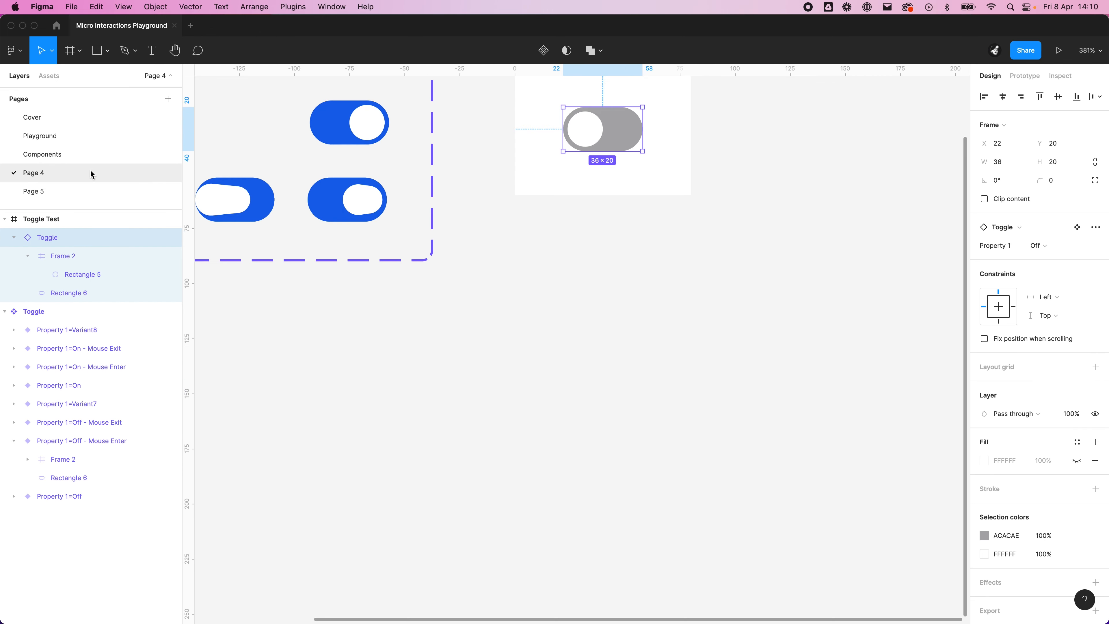
left_click(743, 317)
left_click_drag(612, 242, 692, 318)
left_click_drag(453, 331, 715, 377)
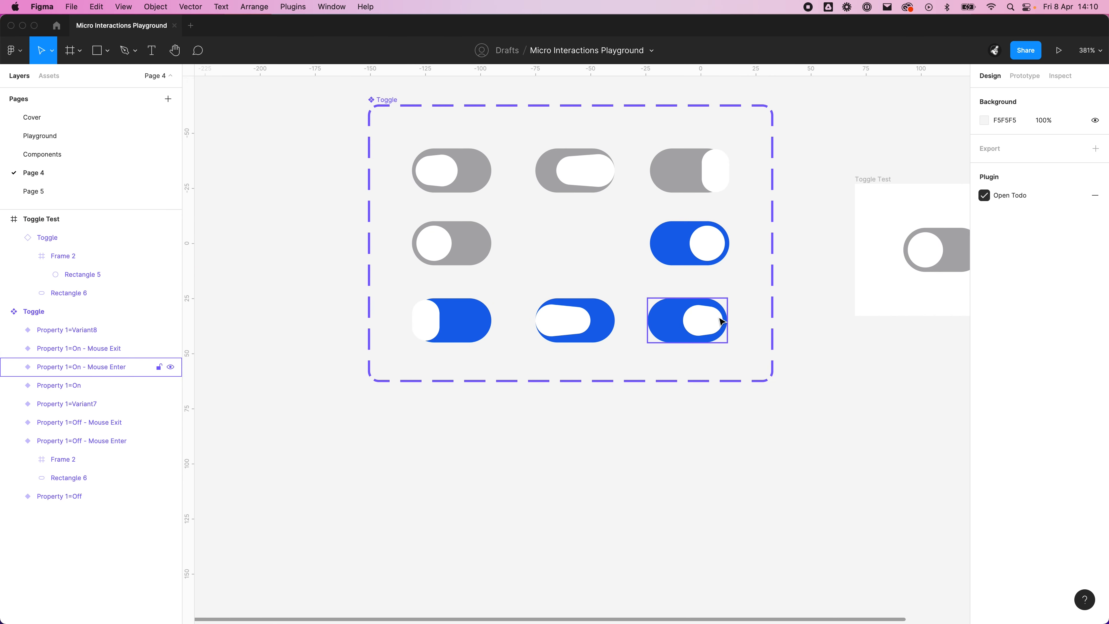
left_click(83, 196)
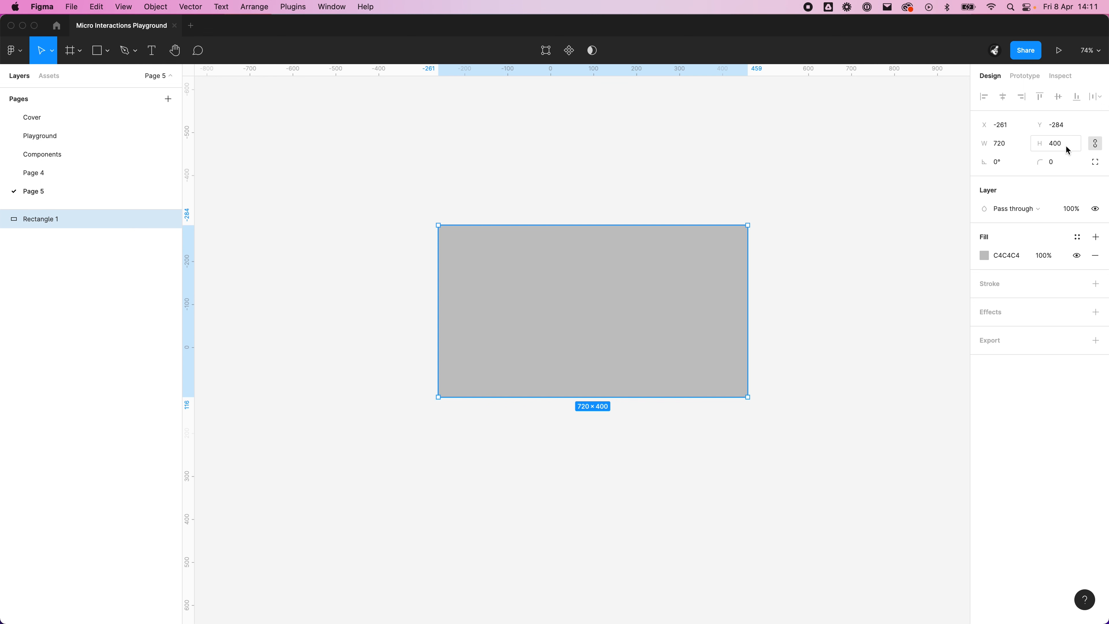
Step: Set the rectangle's corner radius to 200 to give it fully rounded ends
left_click(1067, 161)
type("200")
key("Return")
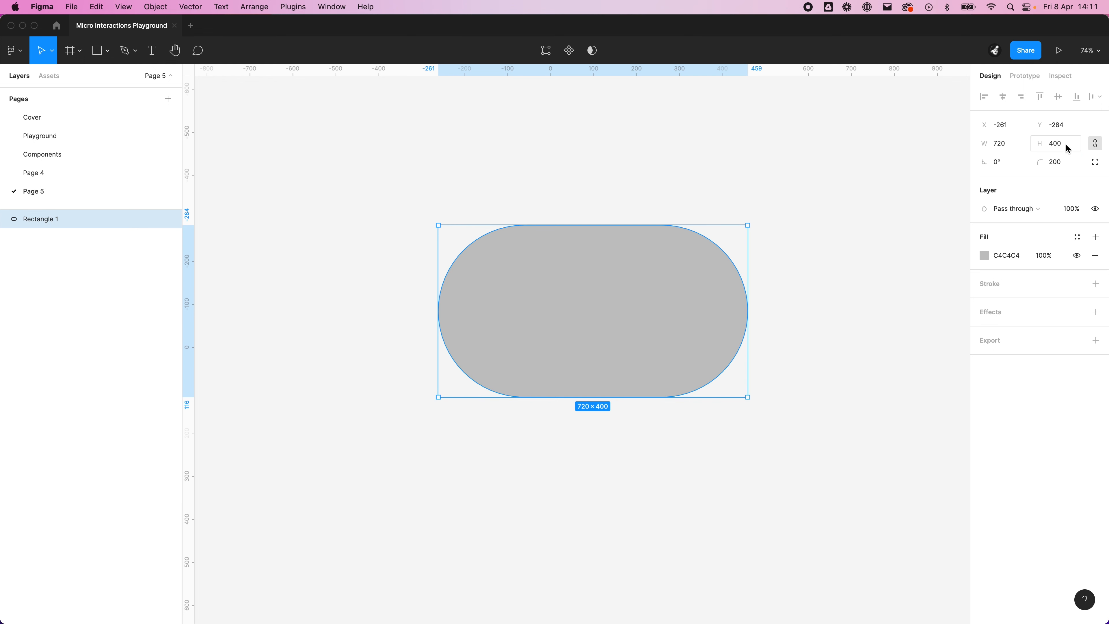
left_click(738, 447)
left_click_drag(718, 451, 642, 415)
left_click(529, 298)
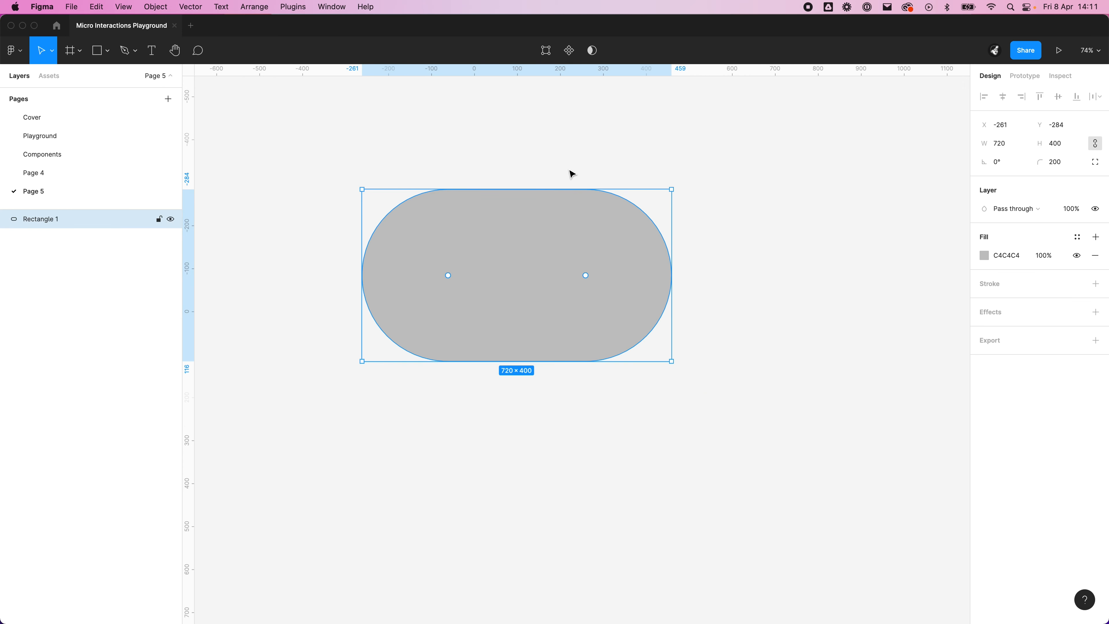
Step: Rename the rounded rectangle's layer as Toggle Background and deselect it
double_click(34, 224)
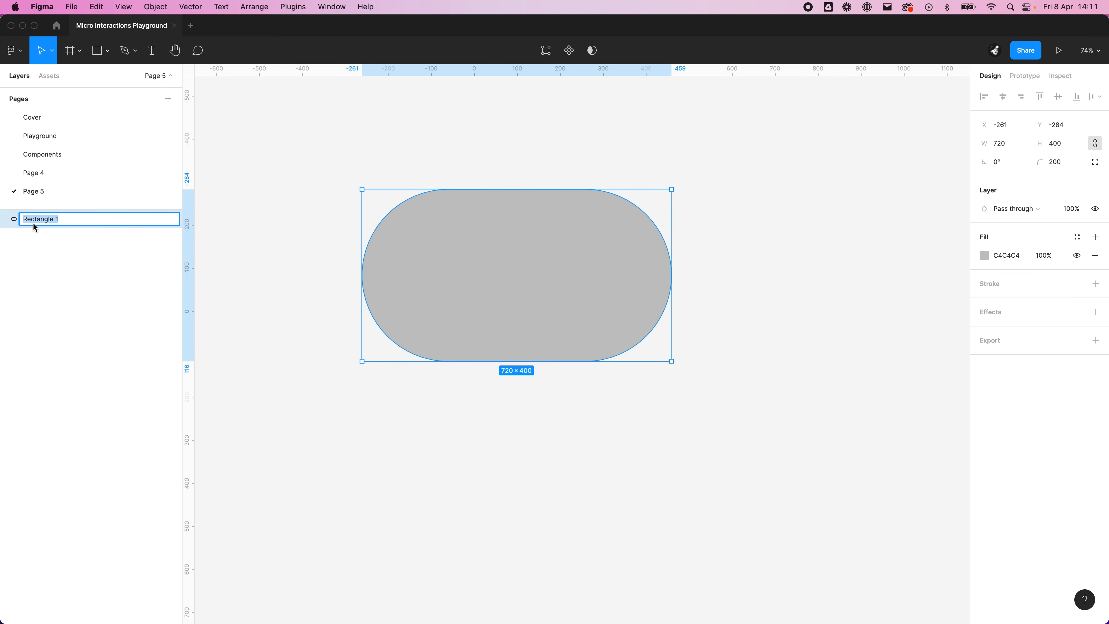
type("Toggle Background")
key("Return")
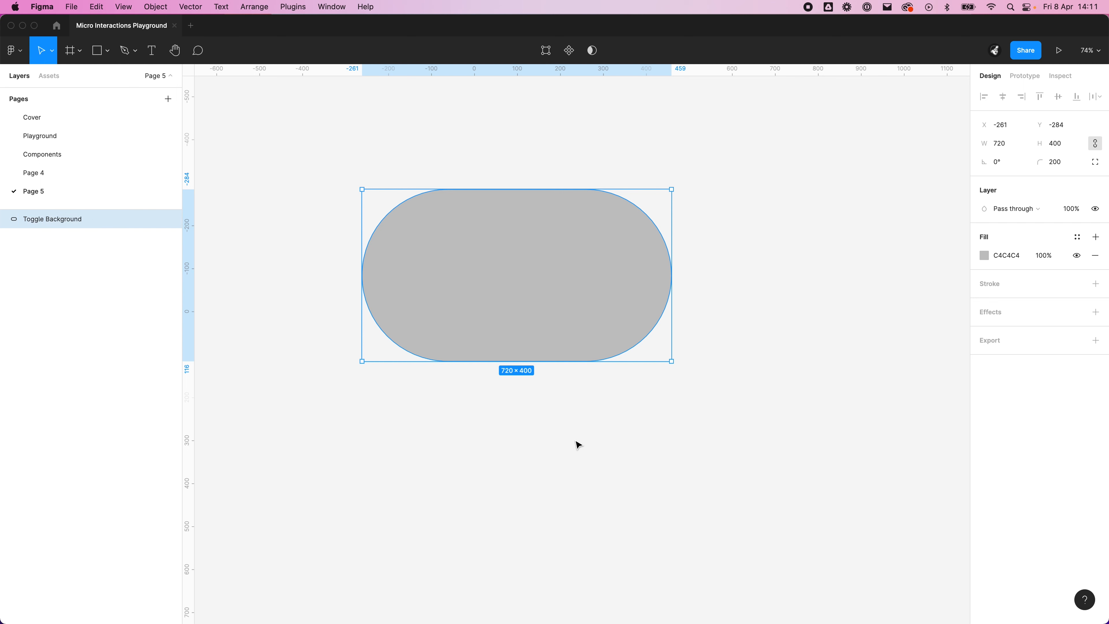
left_click(577, 446)
left_click_drag(577, 445, 649, 430)
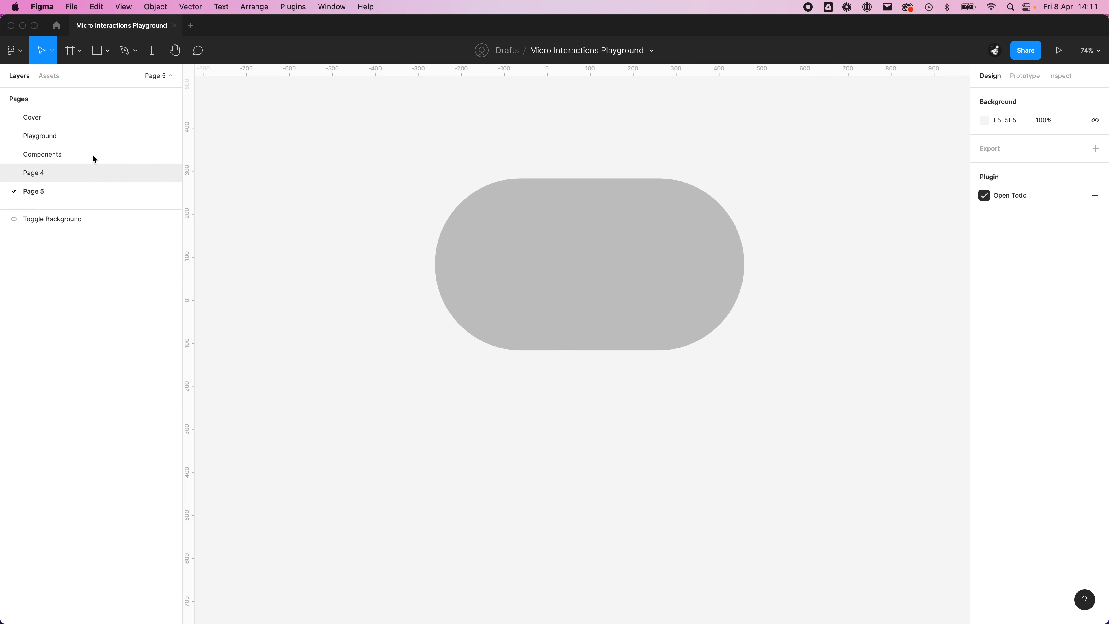
Step: Inspect the dimensions of the white knob in the Toggle Test frame on Page 4, and return to Page 5
left_click(54, 174)
left_click(920, 250, "super")
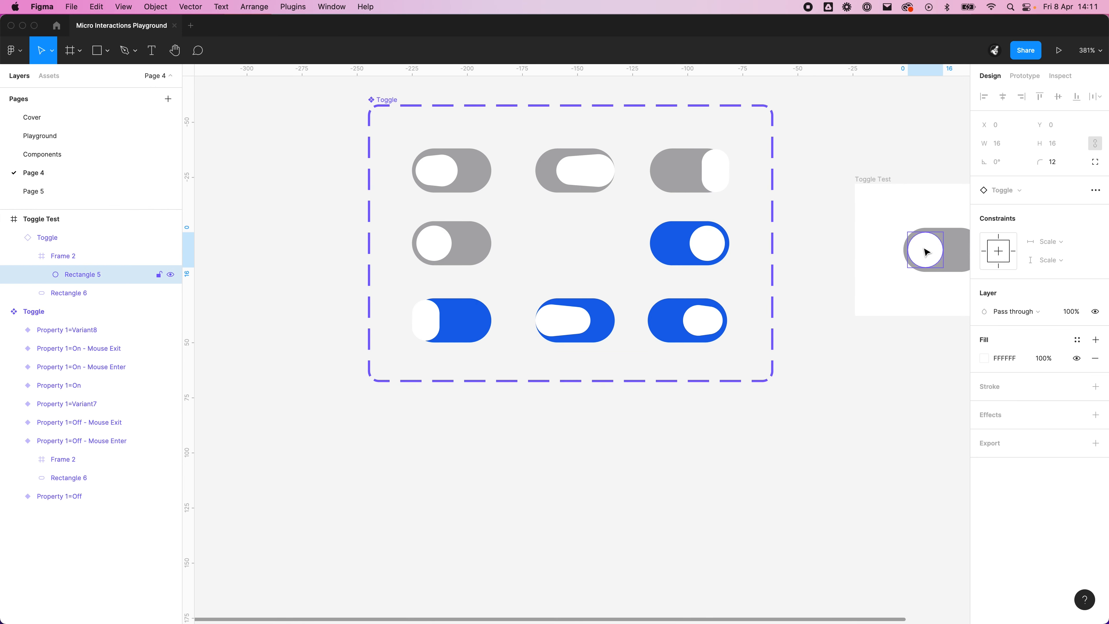
left_click(34, 192)
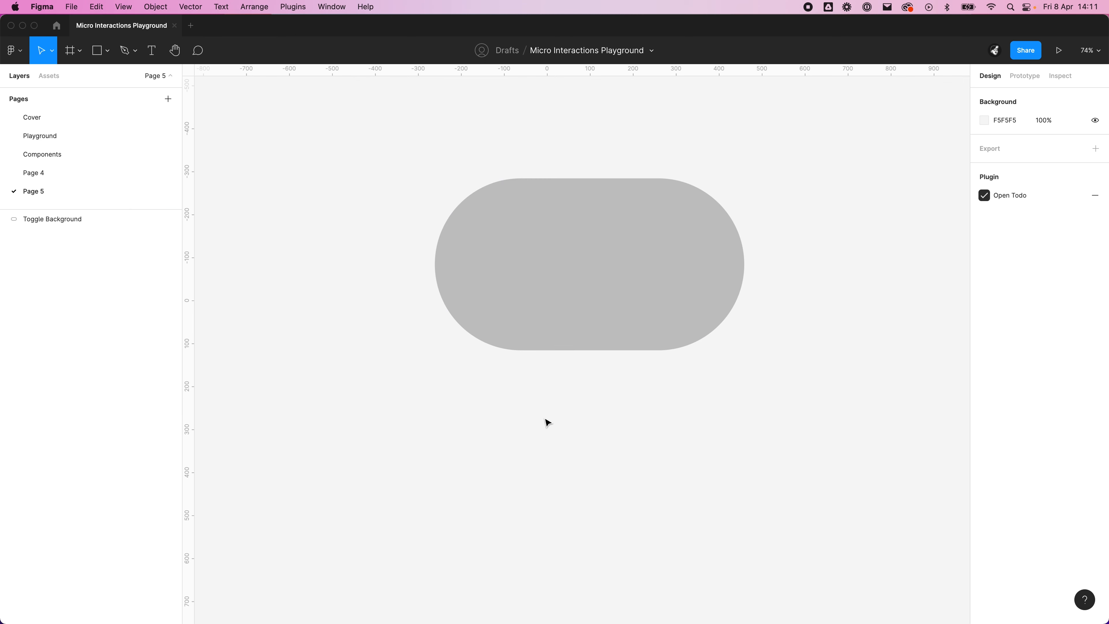
Step: Draw a circle about 213 wide below the toggle background and set its width to 16
key("o")
mouse_move(453, 404)
left_mouse_down()
mouse_move(544, 486)
mouse_move(590, 481)
left_mouse_up()
left_click(1001, 144)
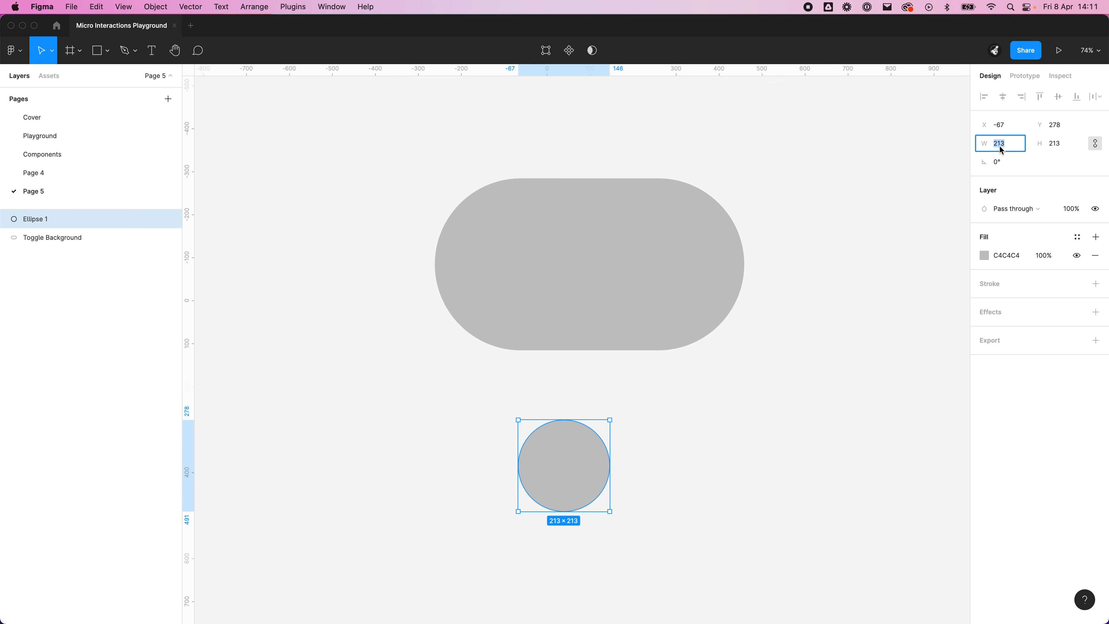
type("16")
key("Tab")
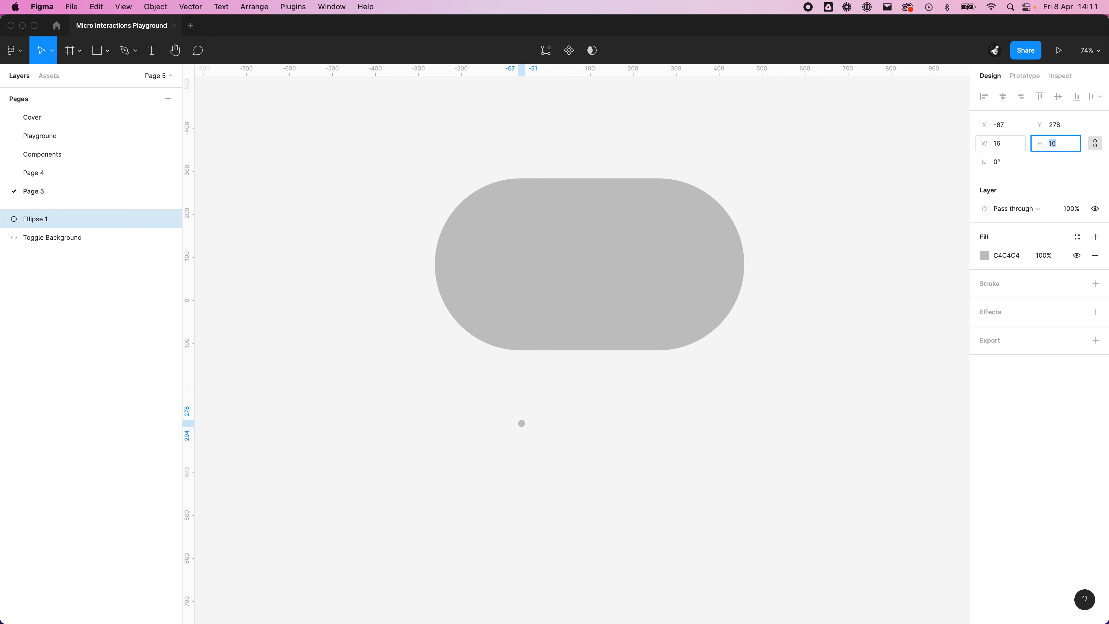
Step: Set the circle's width and height to 320
left_click(838, 399)
left_click_drag(673, 466, 381, 395)
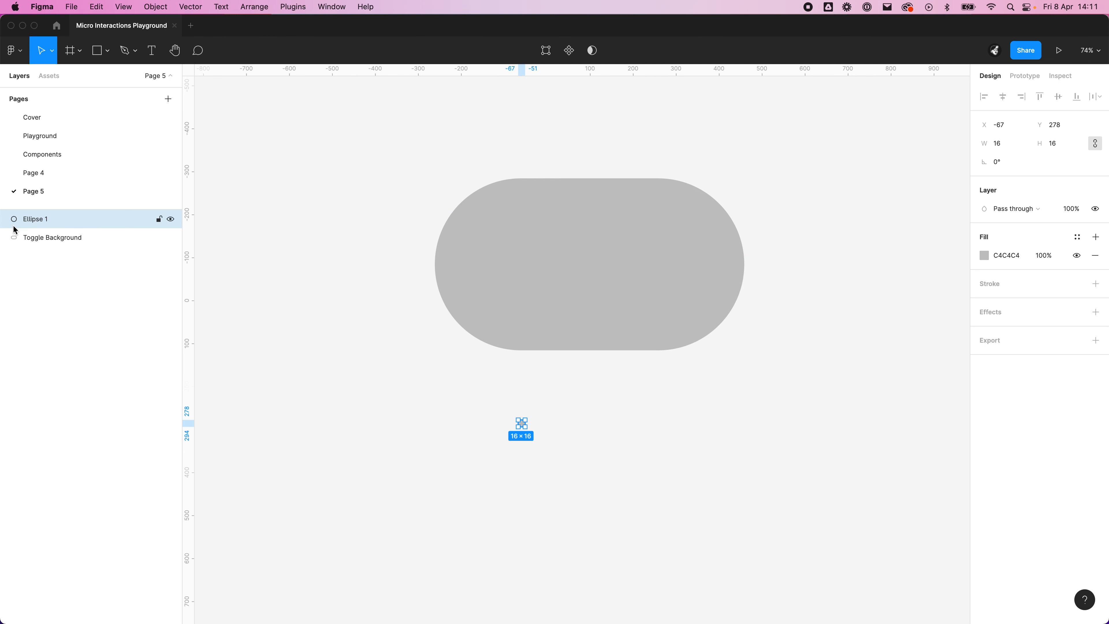
left_click(1016, 146)
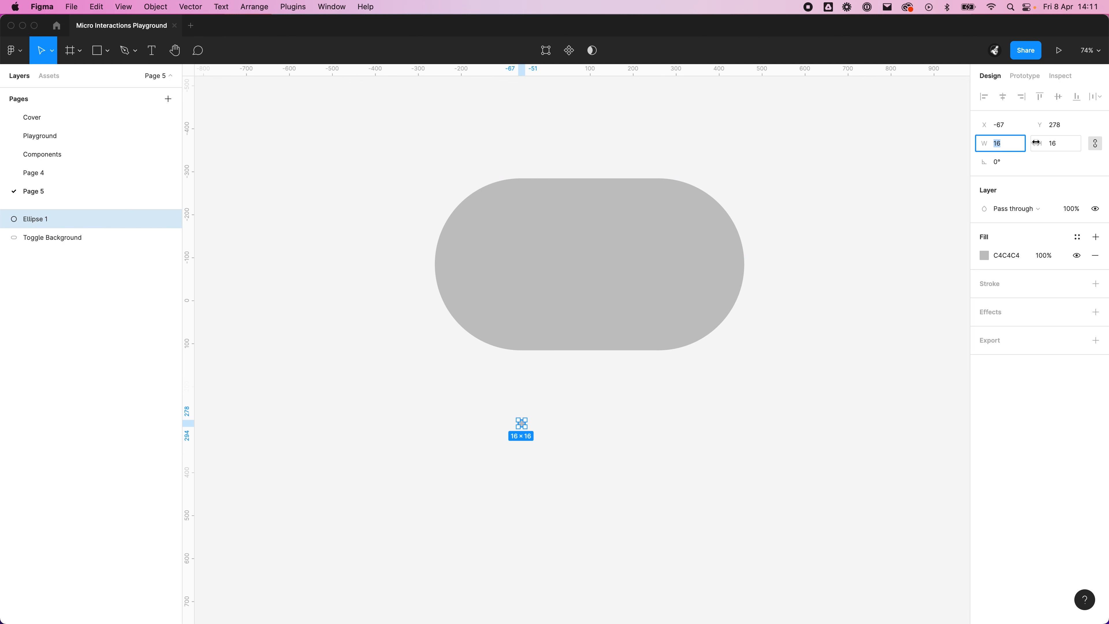
type("160*2")
key("Return")
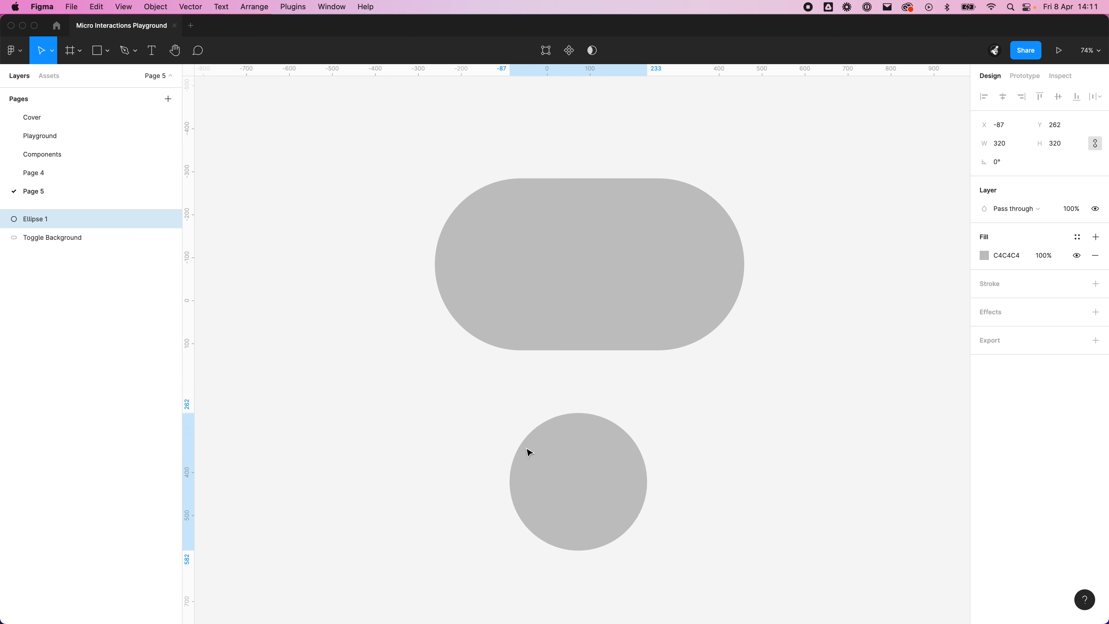
Step: Move the circle clear of the toggle background toward its lower left and fill it with white FFFFFF
left_click_drag(527, 451, 339, 459)
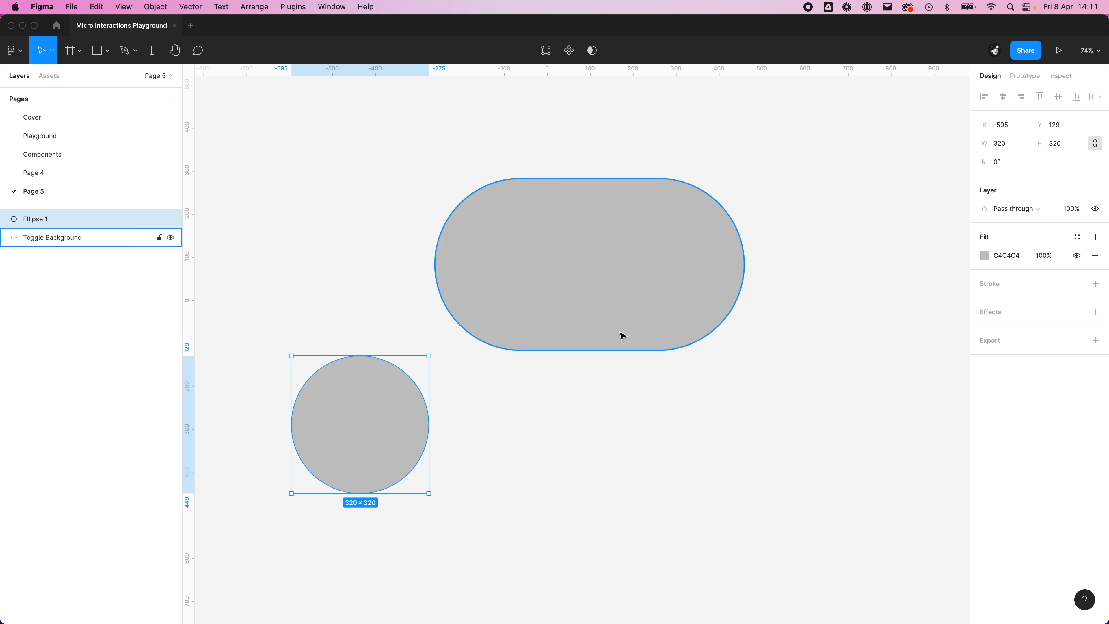
left_click(1006, 257)
type("fff")
key("Return")
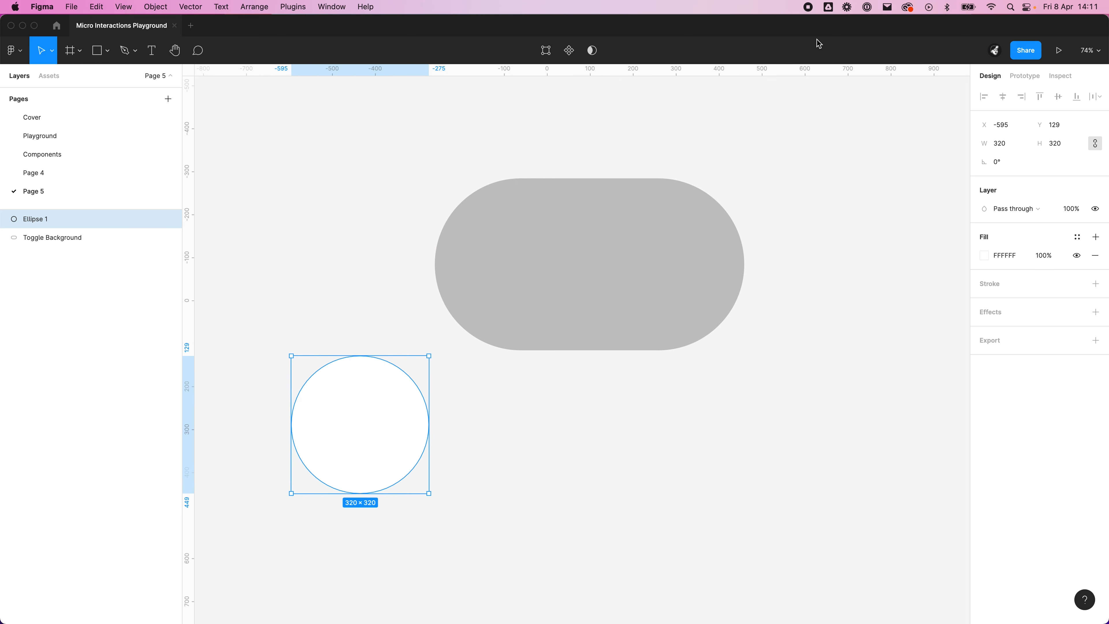
Step: Place the white circle inside the left end of the toggle background, vertically centred with a 40 px inset
left_click(589, 469)
left_click_drag(362, 410, 525, 250)
left_click(651, 449)
left_click_drag(651, 448, 637, 448)
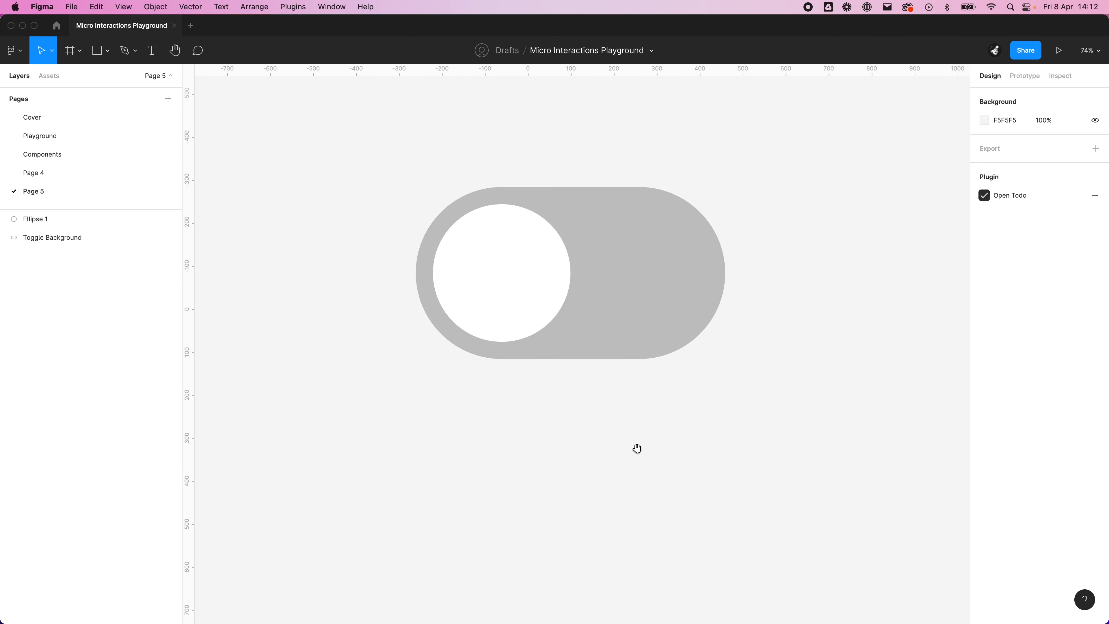
Step: Group the circle with the toggle background and name the group Toggle / Default
scroll(817, 216, "up", 3)
left_click_drag(822, 459, 314, 183)
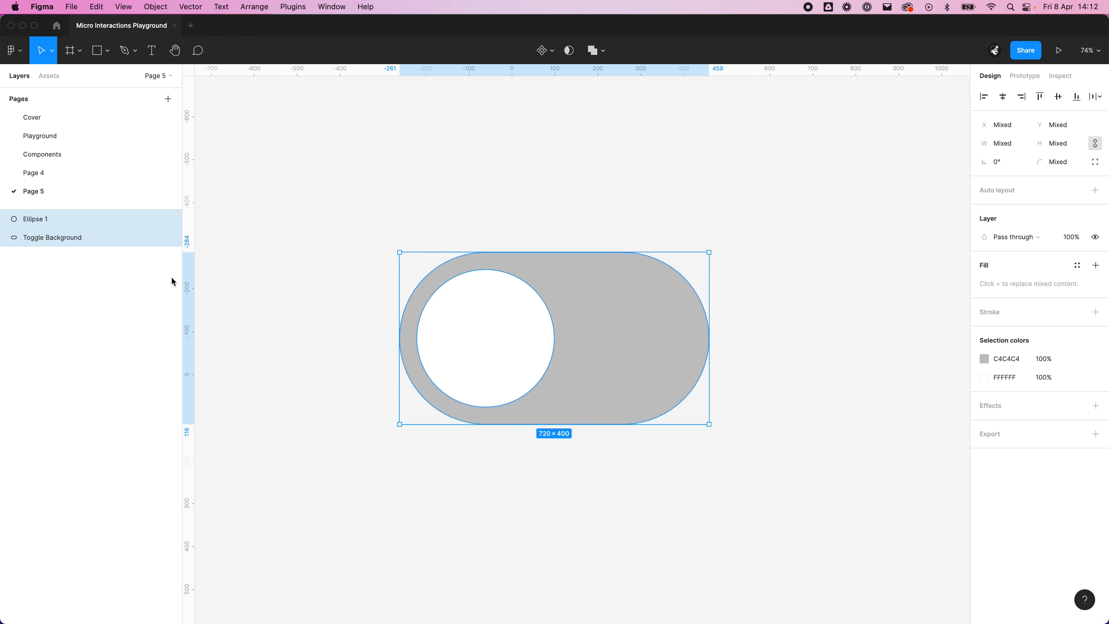
key("super+g")
double_click(39, 220)
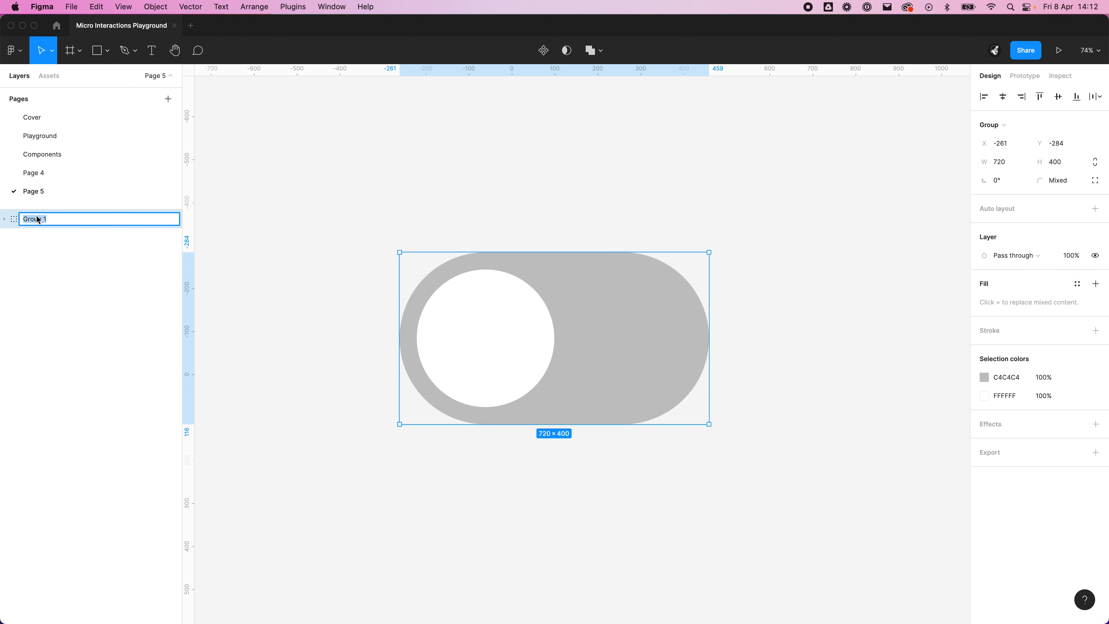
type("Toggle / Default")
key("Return")
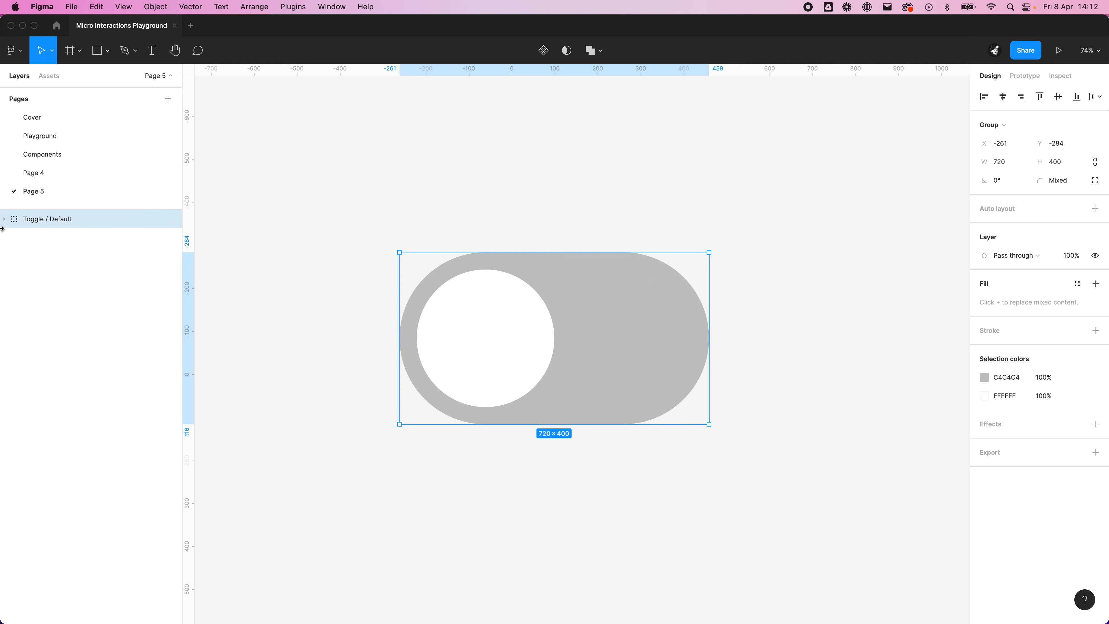
Step: Rename the ellipse layer inside the Toggle / Default group as Toggle Handle and deselect it
left_click(6, 220)
left_click(25, 234)
double_click(56, 246)
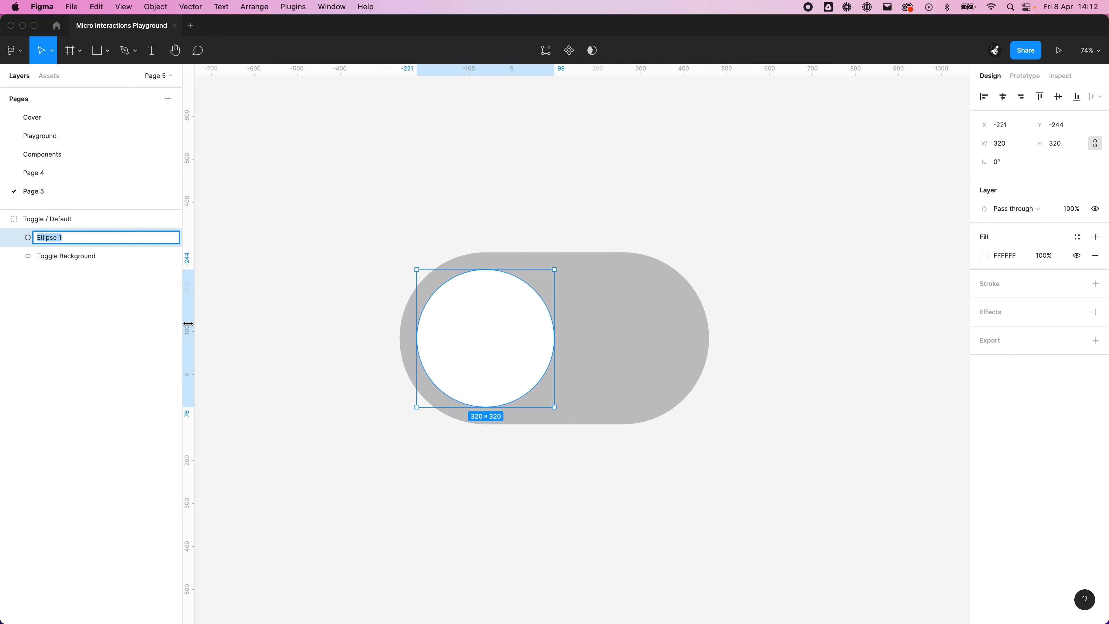
type("Toggle Handle")
key("Return")
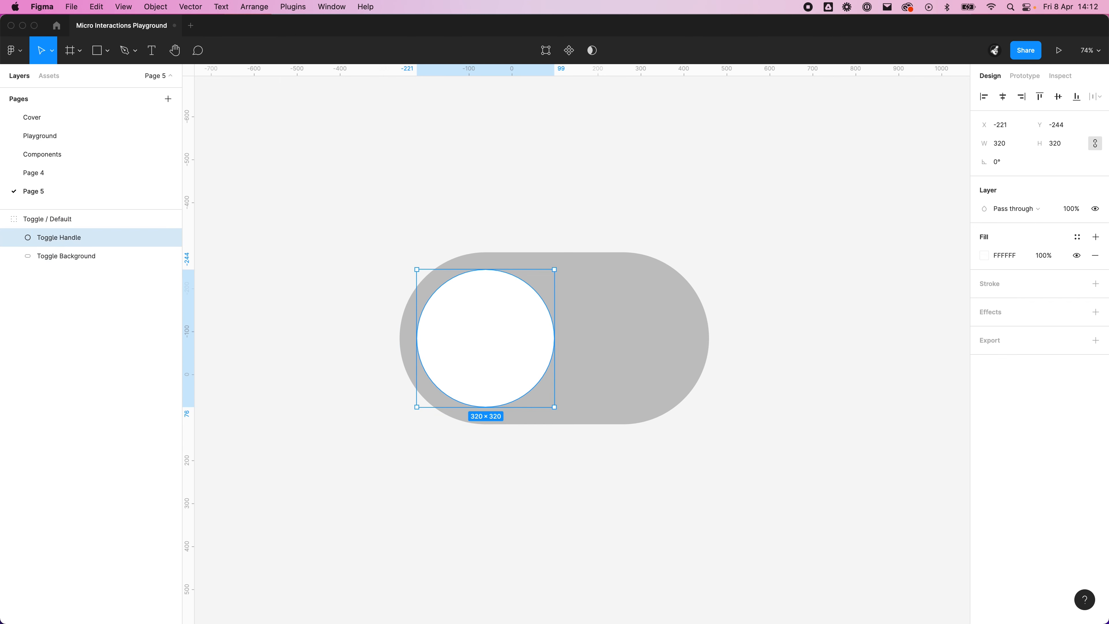
left_click(430, 211)
Step: Duplicate the Toggle / Default group and place the copy directly below the original at Y 242
scroll(452, 213, "down", 3)
scroll(454, 213, "down", 2)
scroll(446, 406, "left", 3)
scroll(445, 406, "down", 2)
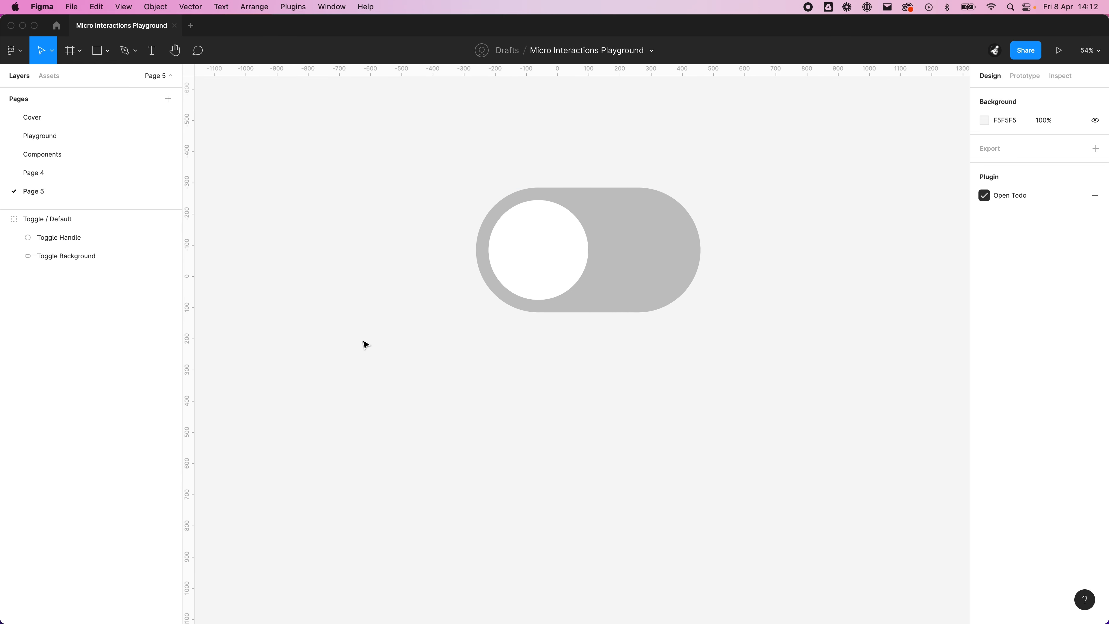
left_click(97, 227)
key("super+d")
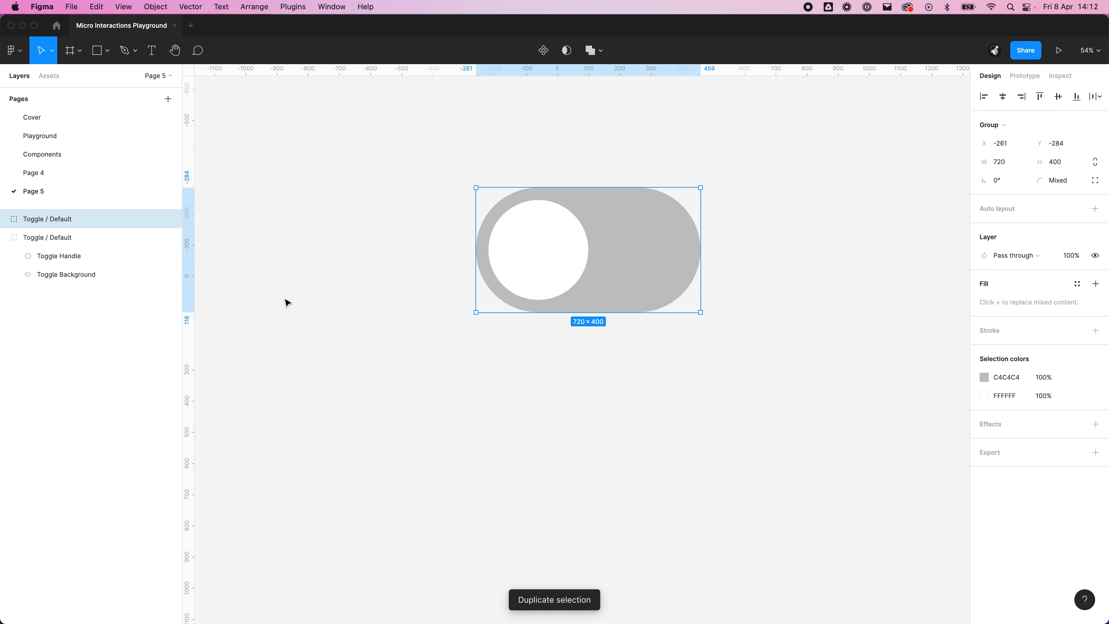
left_click_drag(626, 264, 619, 426)
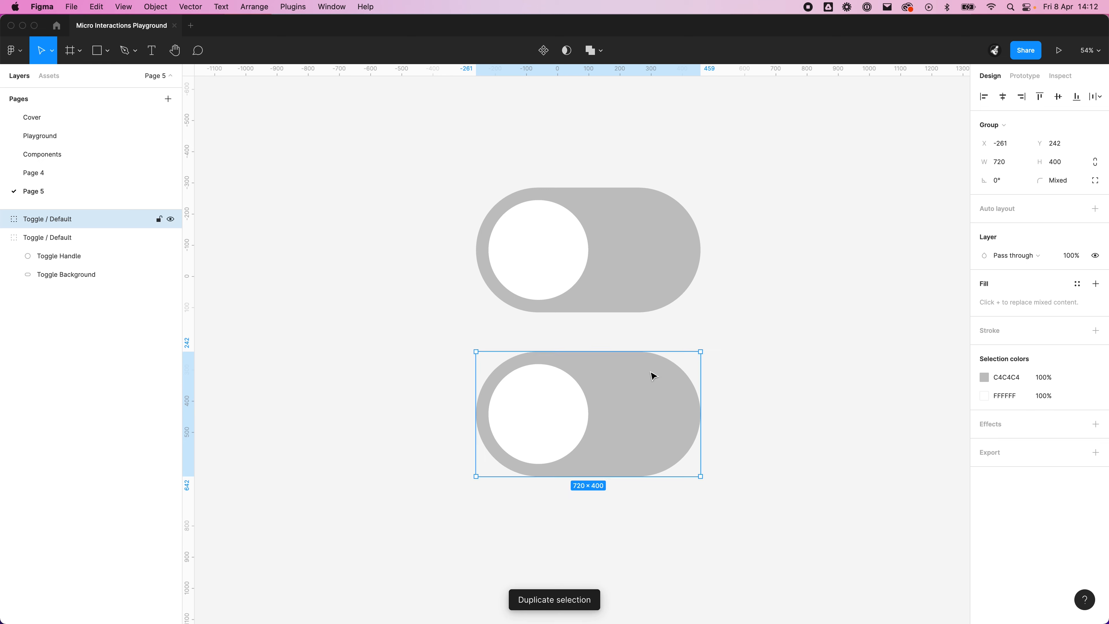
left_click(716, 341)
left_click_drag(717, 339, 690, 305)
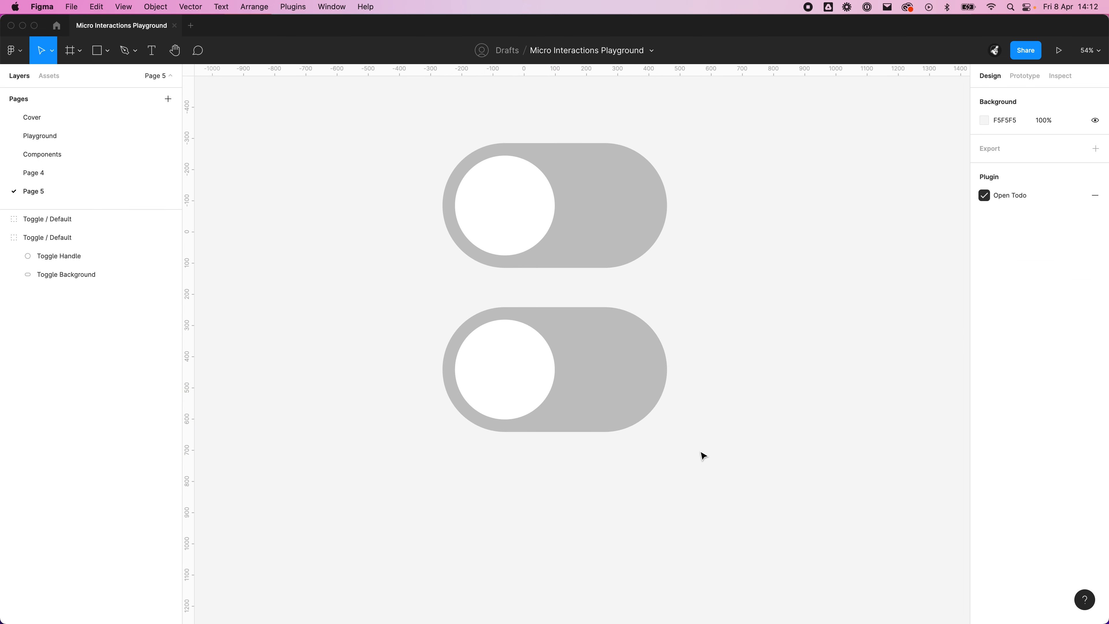
Step: Move the lower toggle's handle horizontally to the right end of its background, keeping the same inset
left_click(536, 418)
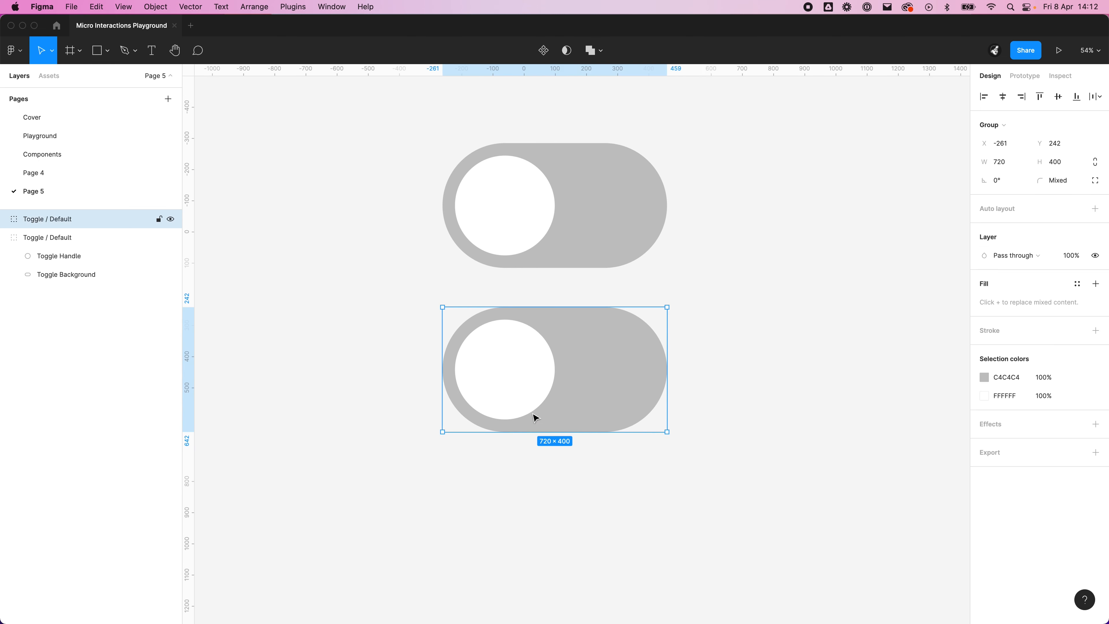
double_click(519, 397)
left_click_drag(526, 398, 625, 408)
left_click(699, 413)
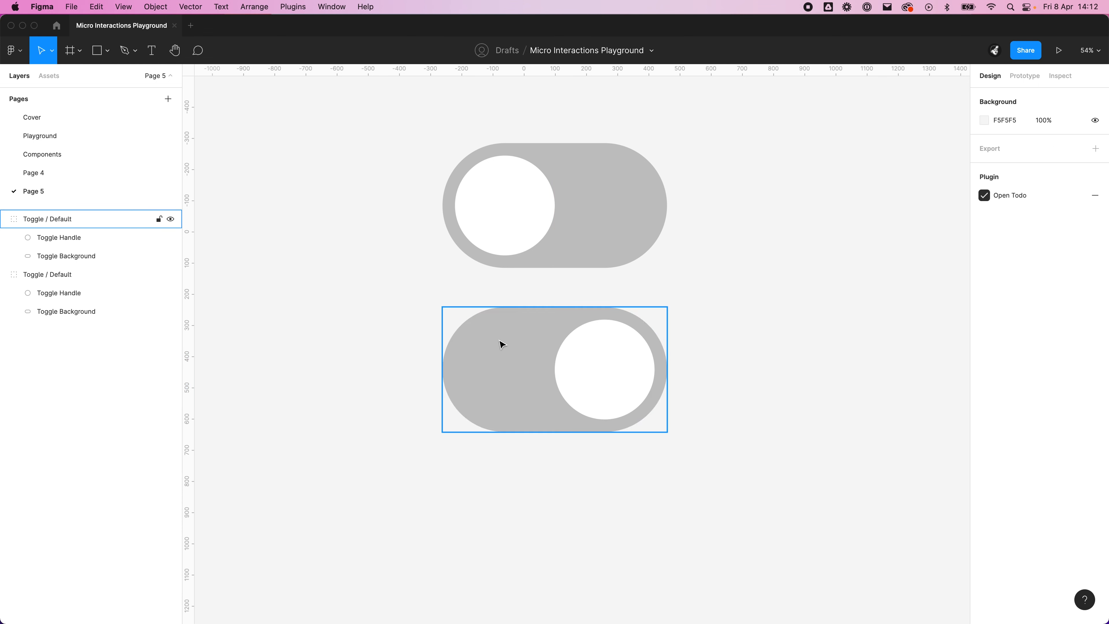
Step: Recolor the lower toggle's background with the purple document color 7B61FF
left_click(592, 337)
left_click(1018, 383)
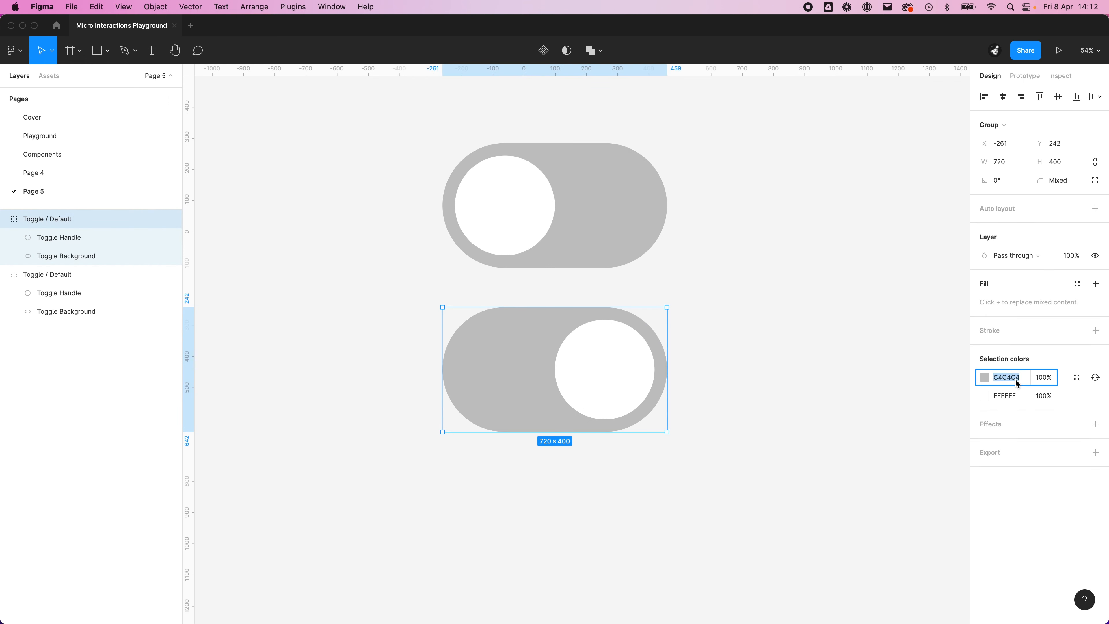
left_click(984, 377)
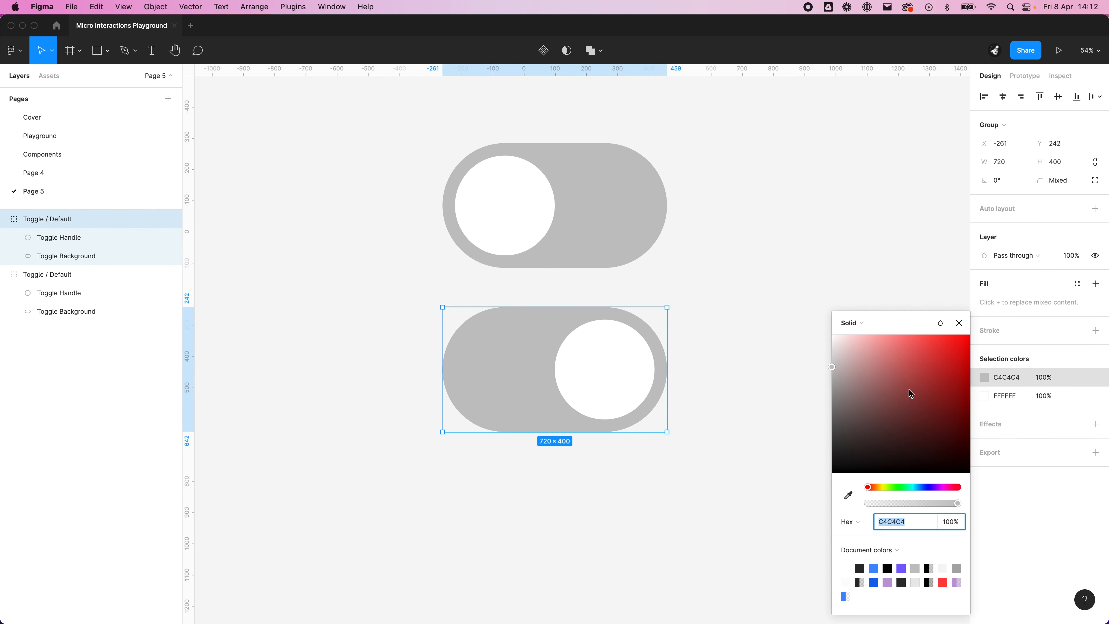
left_click_drag(909, 388, 967, 354)
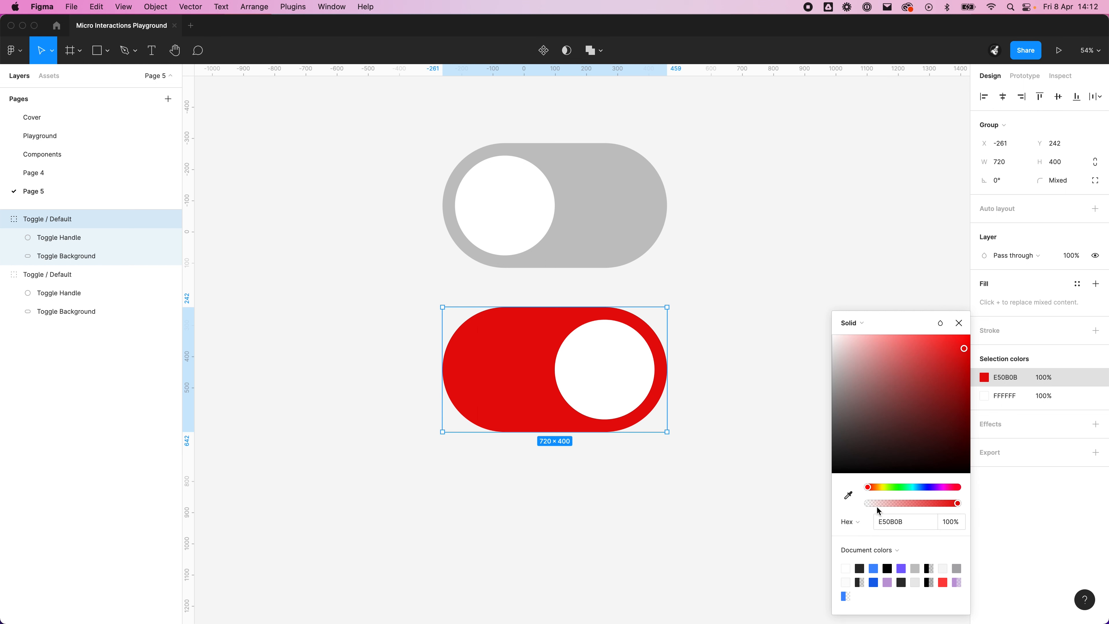
left_click_drag(869, 487, 907, 499)
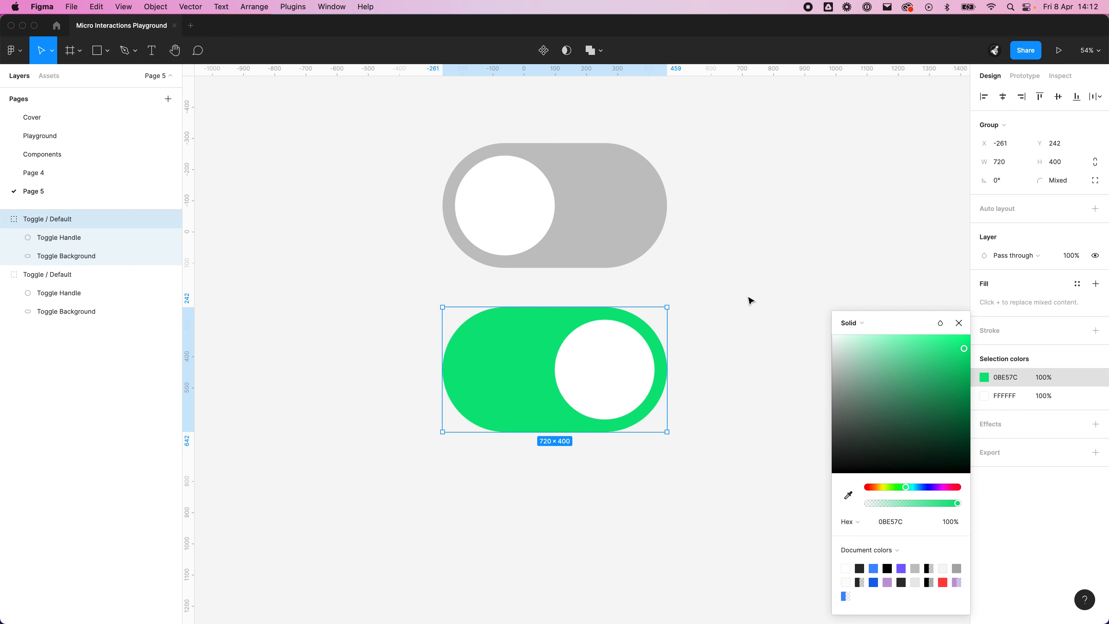
mouse_move(676, 609)
left_click(902, 569)
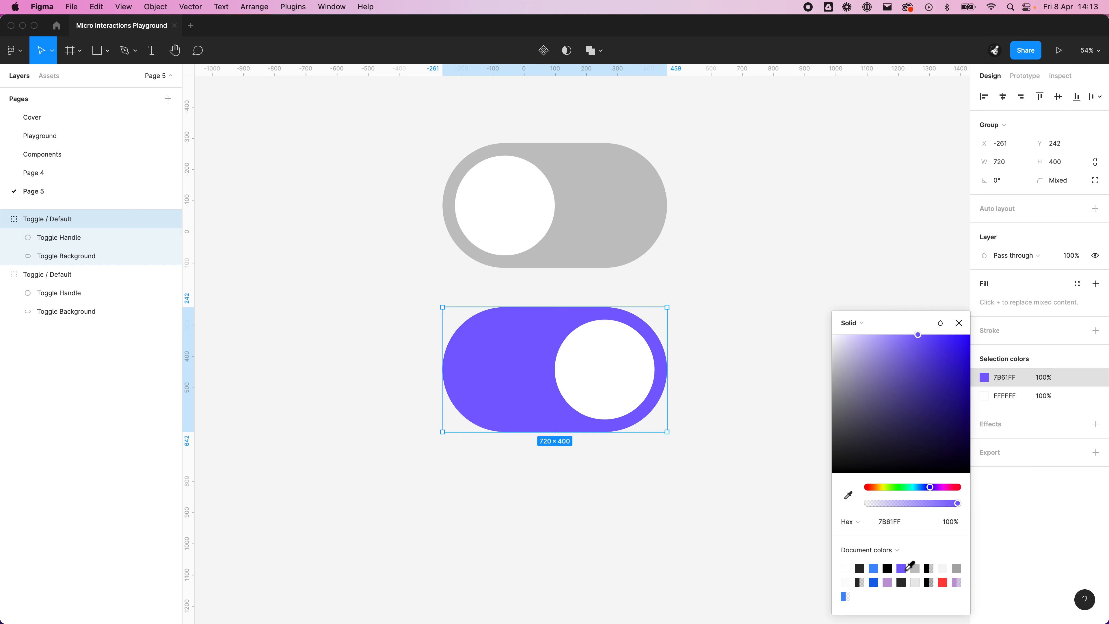
left_click(651, 530)
Step: Collapse both toggle groups in the layer list and rename the purple toggle's group as Toggle / Enabled
scroll(725, 437, "up", 3)
scroll(725, 437, "left", 2)
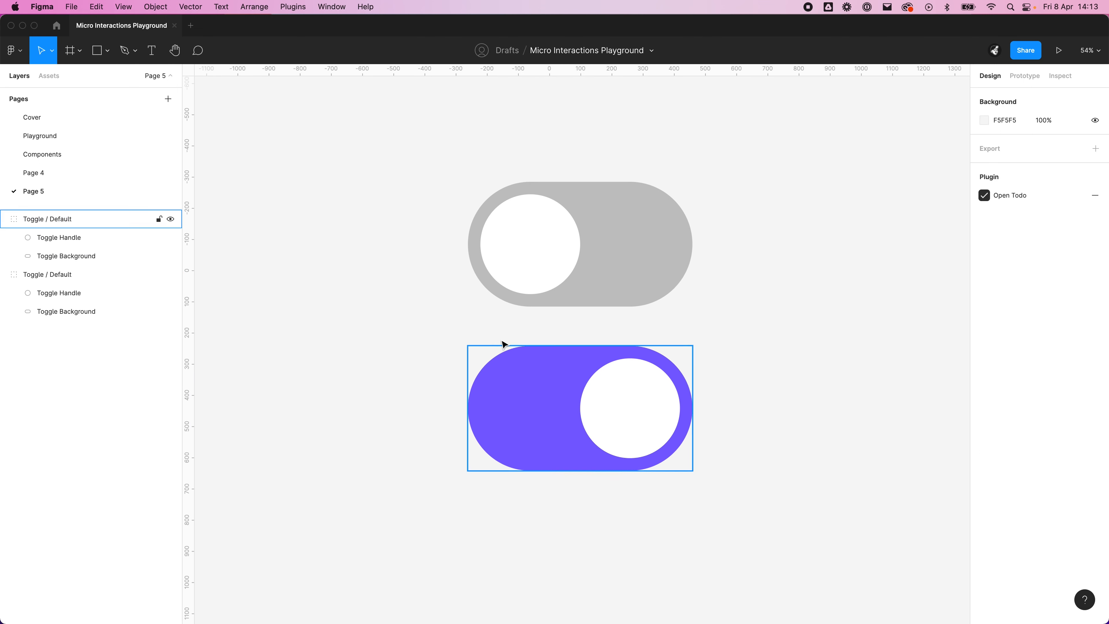
scroll(777, 357, "right", 2)
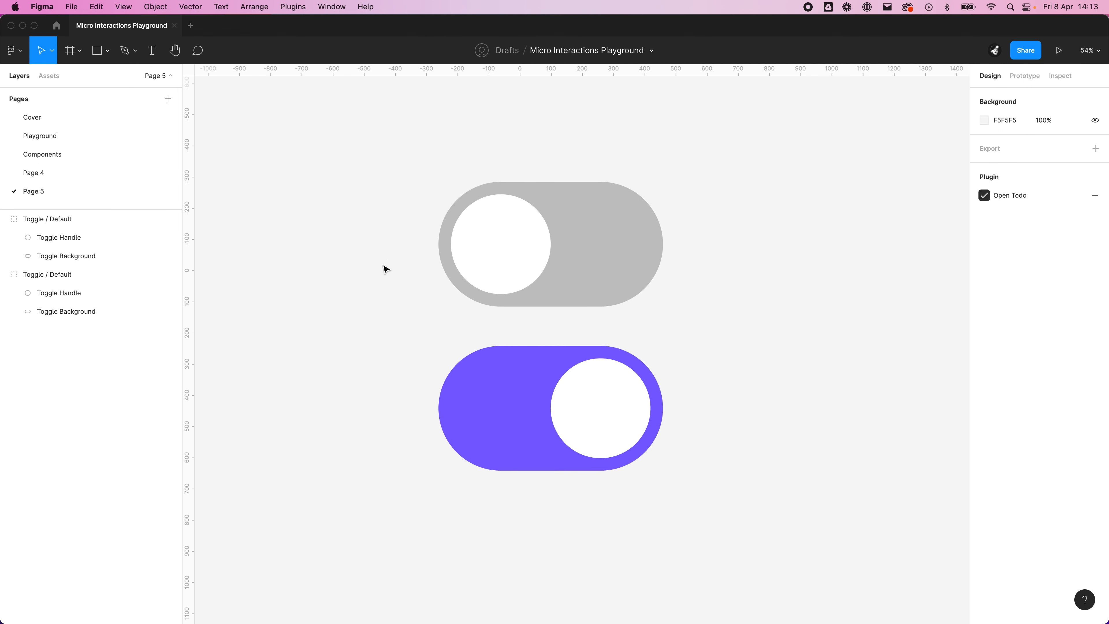
left_click(4, 275)
left_click(4, 219)
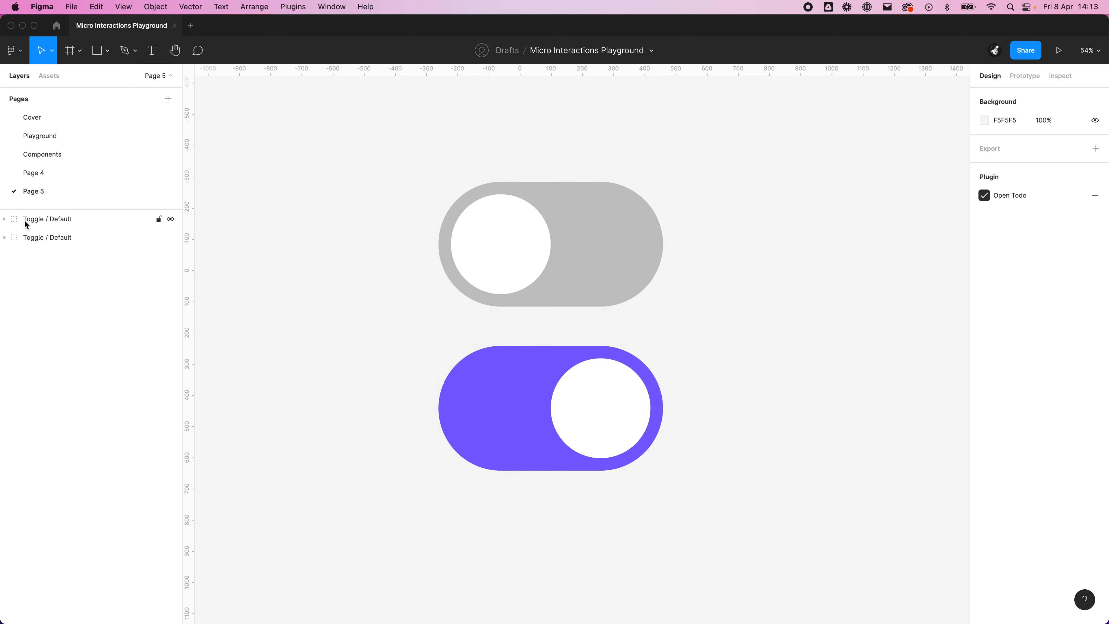
left_click(65, 220)
double_click(72, 221)
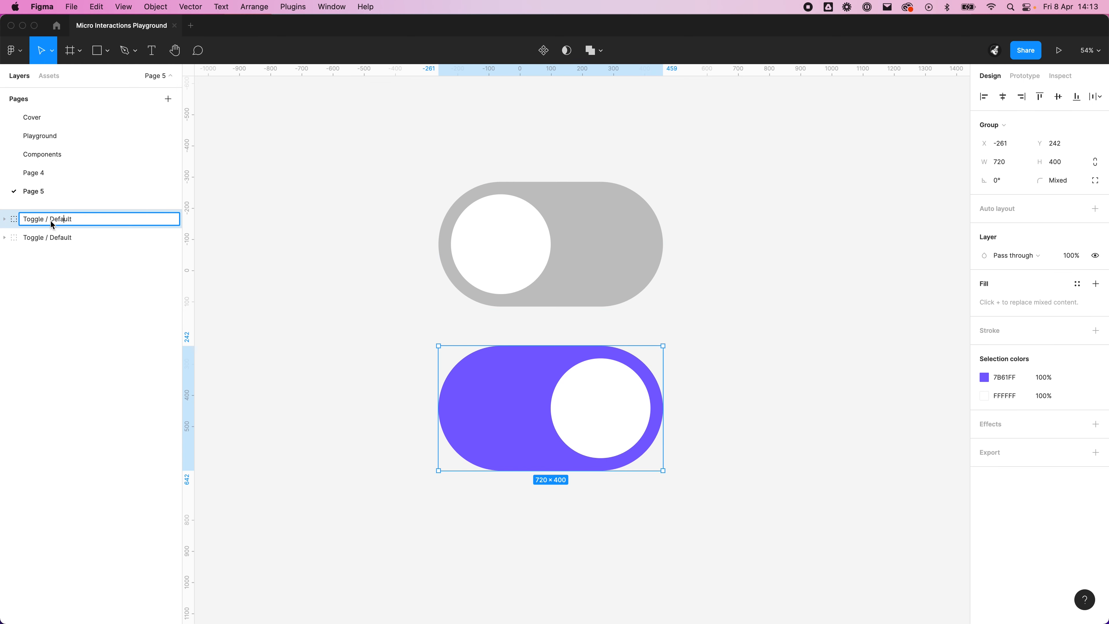
left_click_drag(51, 219, 130, 223)
type("Enabled")
key("Return")
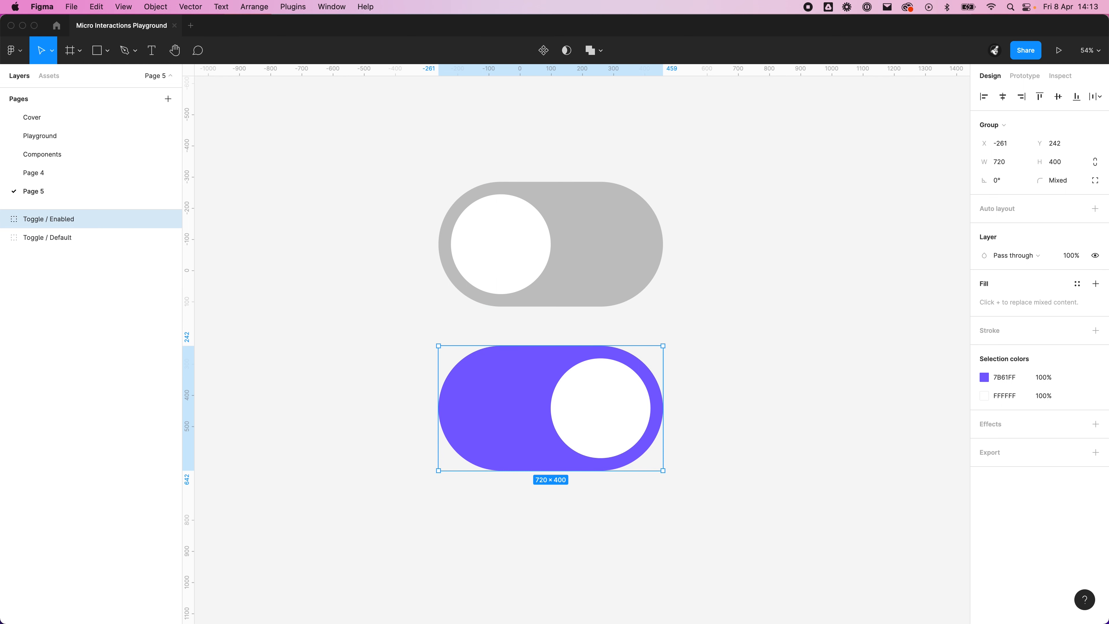
left_click(819, 295)
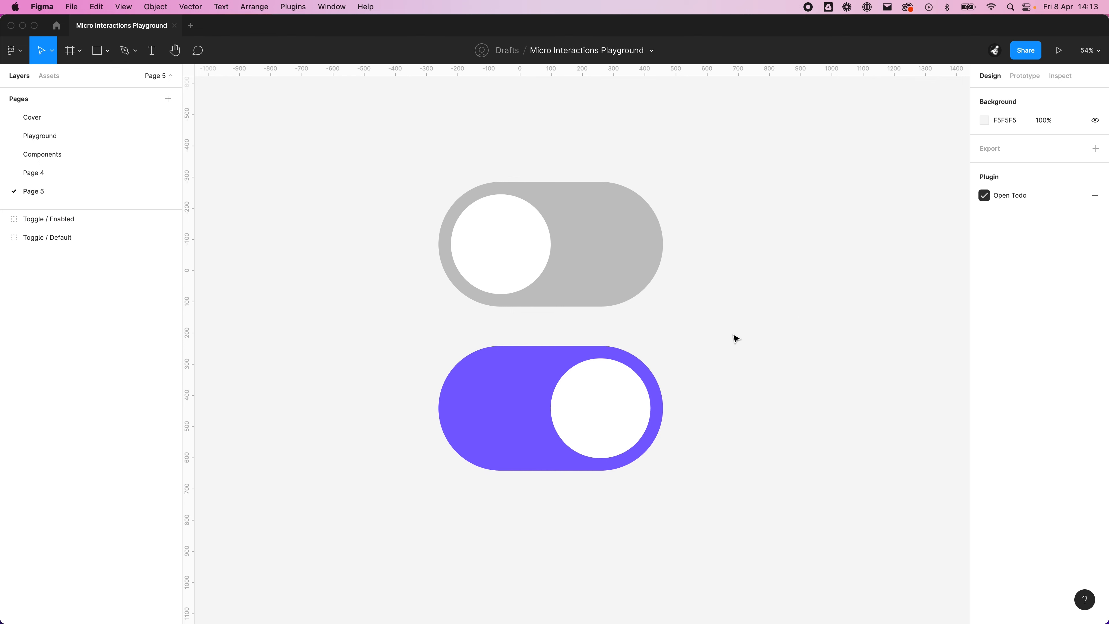
Step: Check the Toggle / Default group's prototype settings, return to its design properties and deselect it
key("space")
left_click_drag(800, 288, 767, 268)
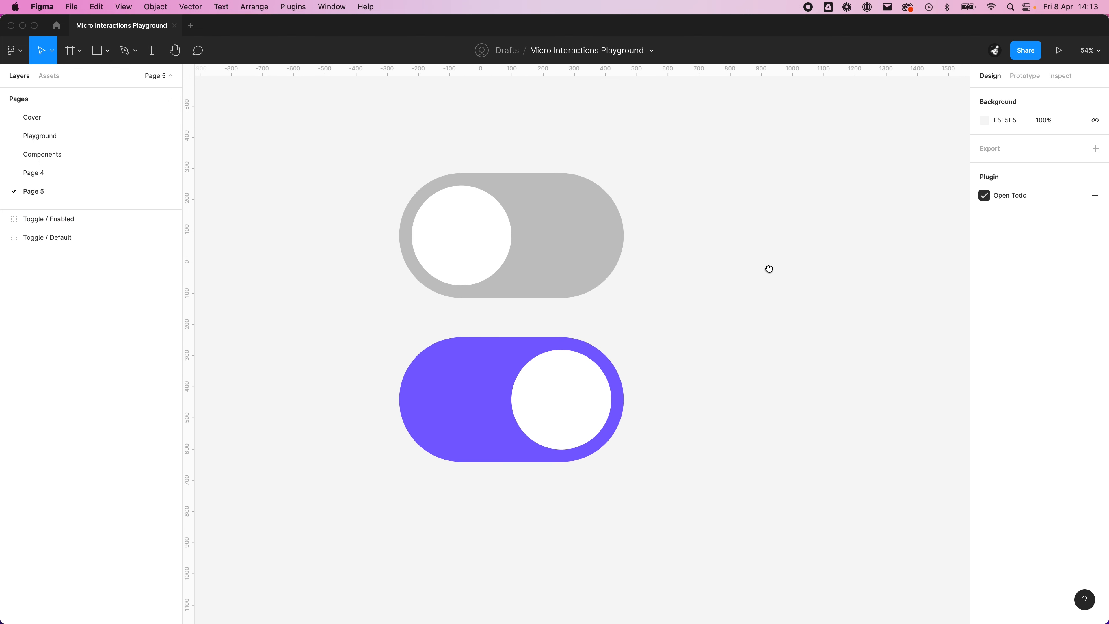
left_click(524, 262)
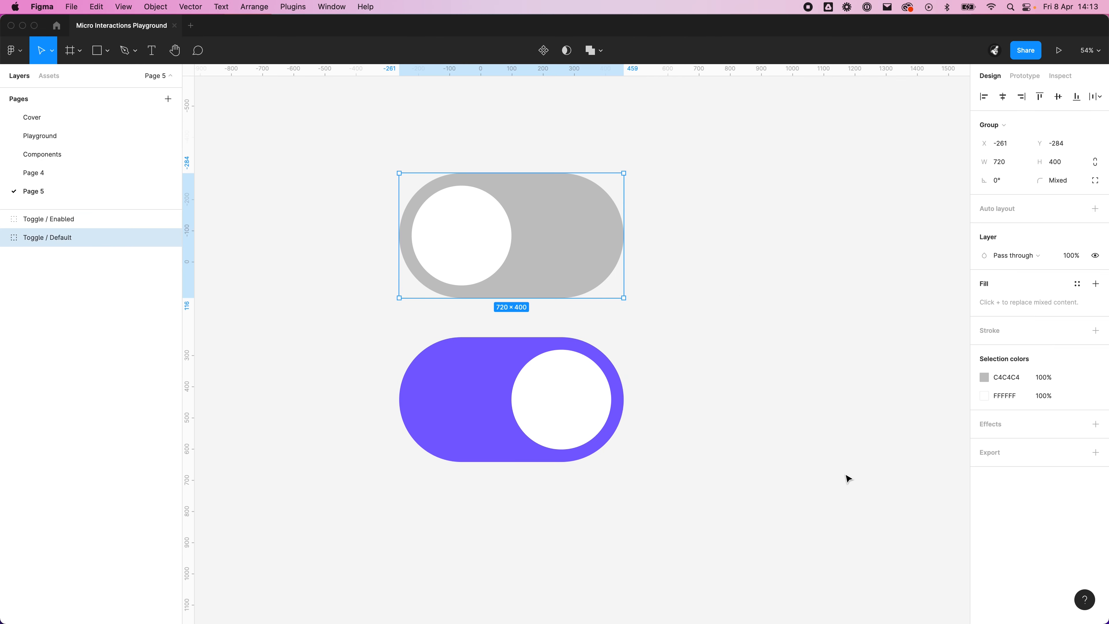
key("shift+e")
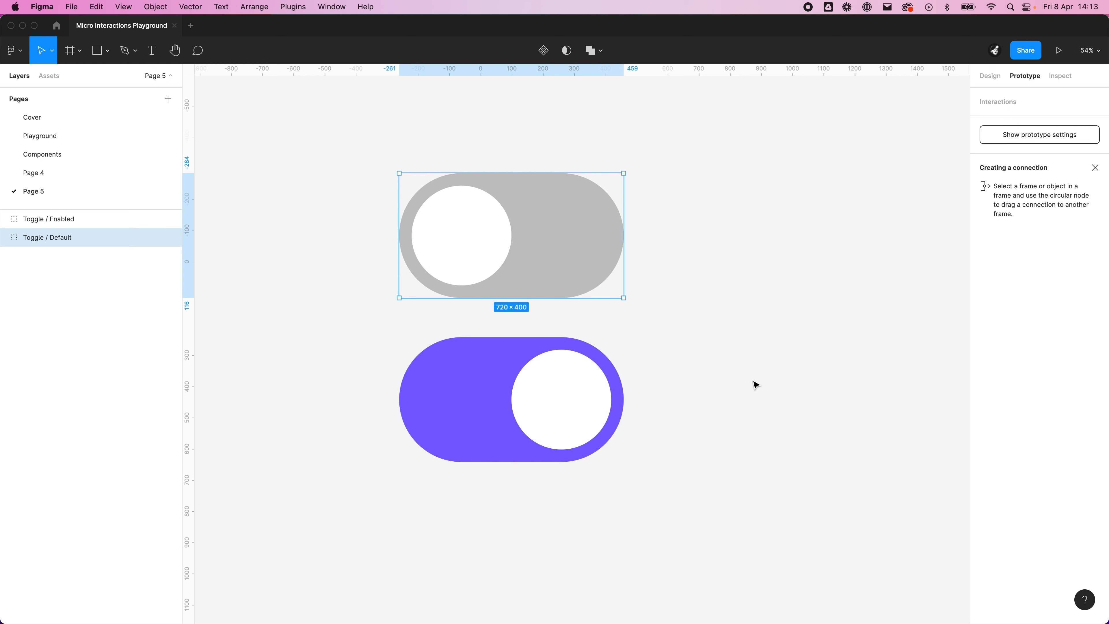
left_click(989, 76)
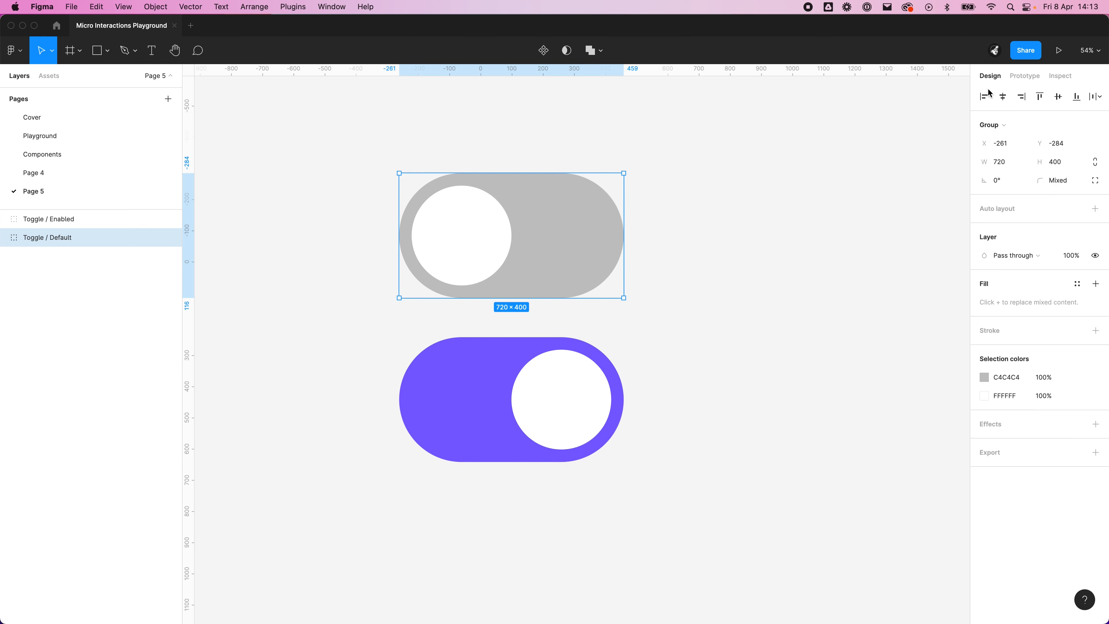
left_click(777, 305)
Step: Combine the Toggle / Enabled and Toggle / Default groups into one component set and deselect it
left_click_drag(778, 305, 722, 334)
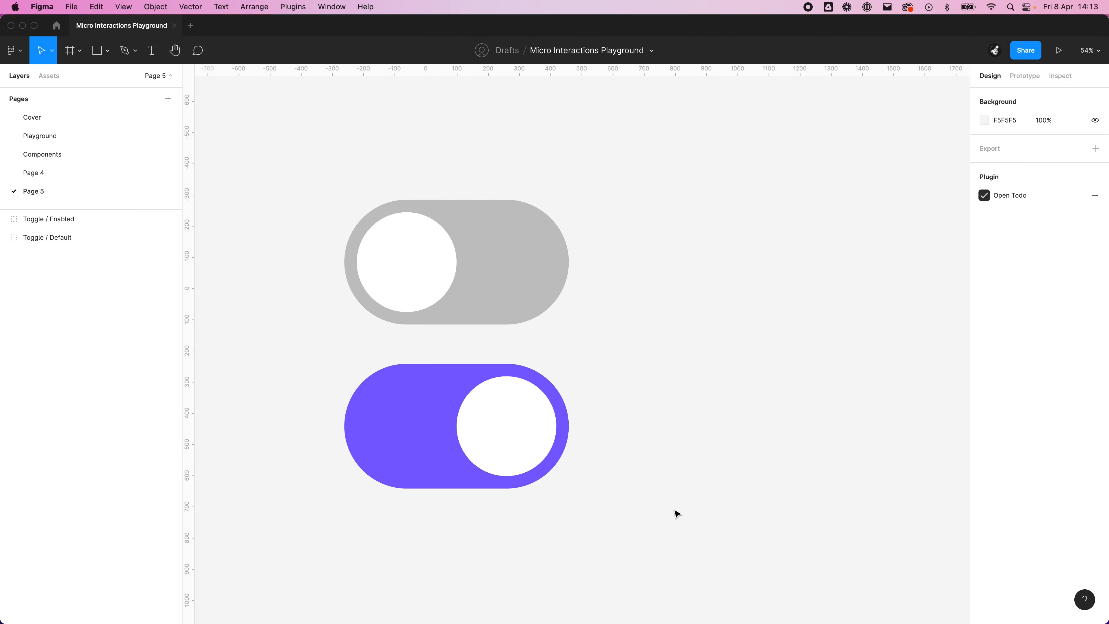
left_click_drag(674, 510, 324, 187)
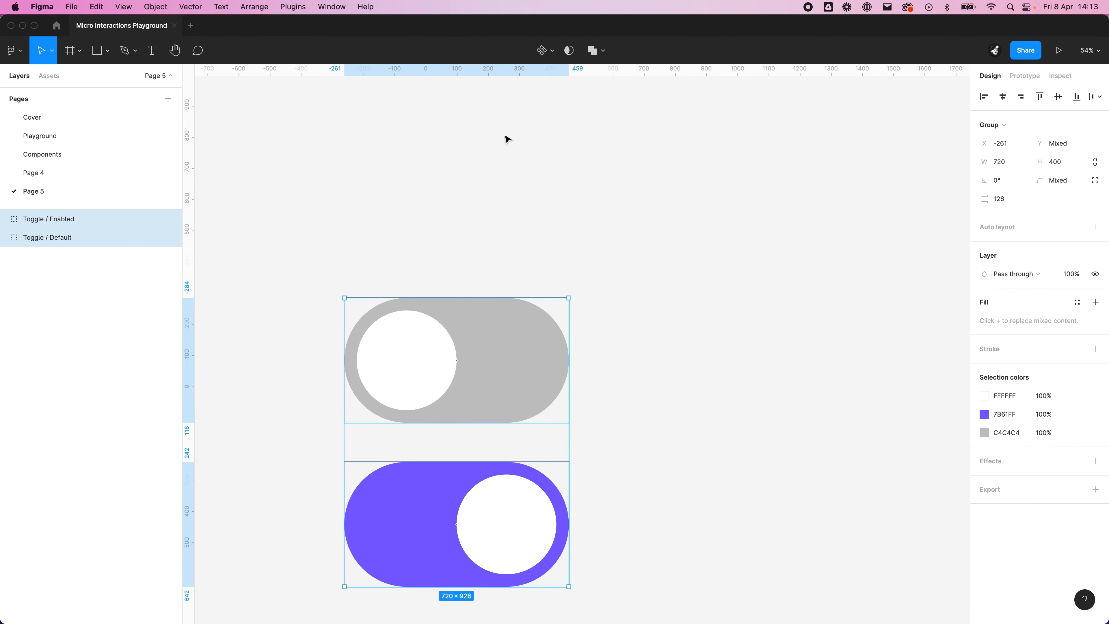
left_click(552, 56)
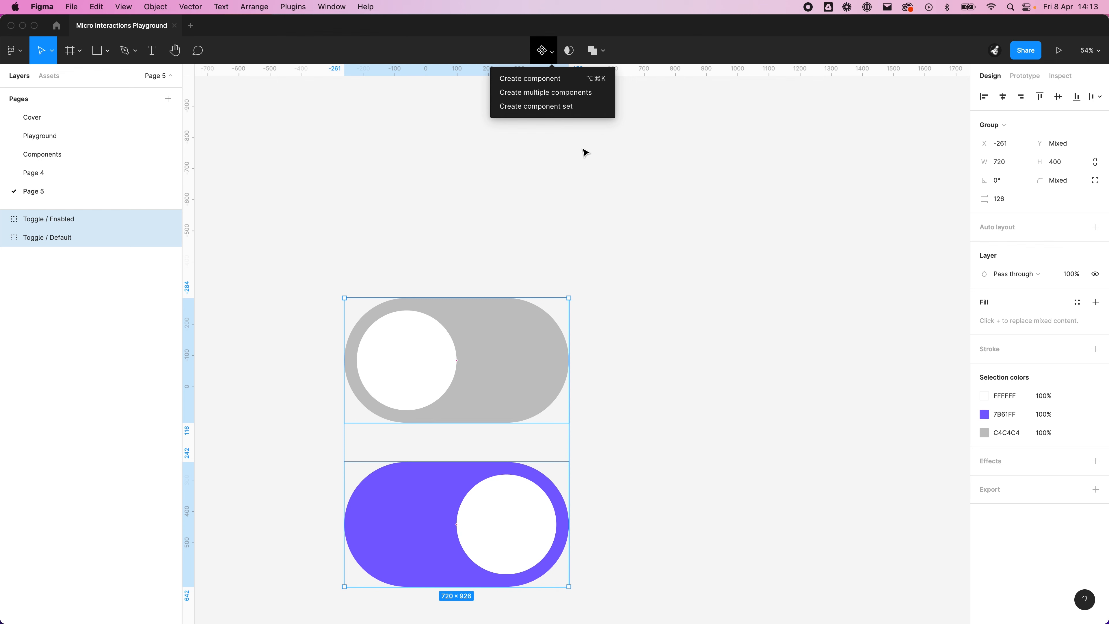
left_click(577, 112)
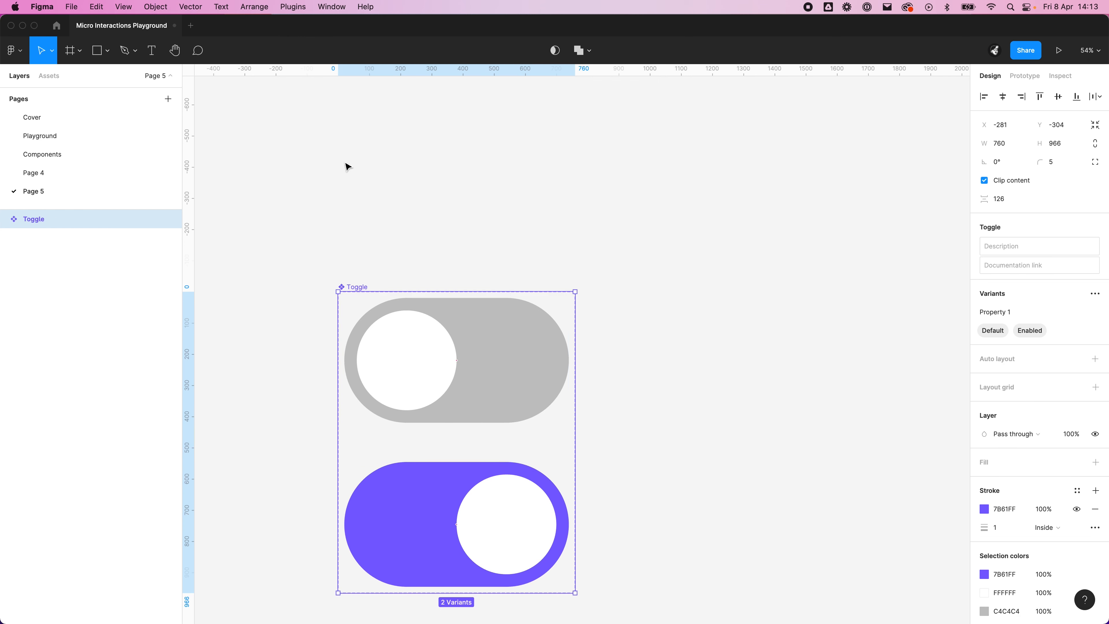
left_click(817, 343)
left_click_drag(675, 383, 666, 313)
Step: Prototype the variants to swap on click: Default changes to Enabled and Enabled changes back to Default, both with Instant animation
left_click(510, 322)
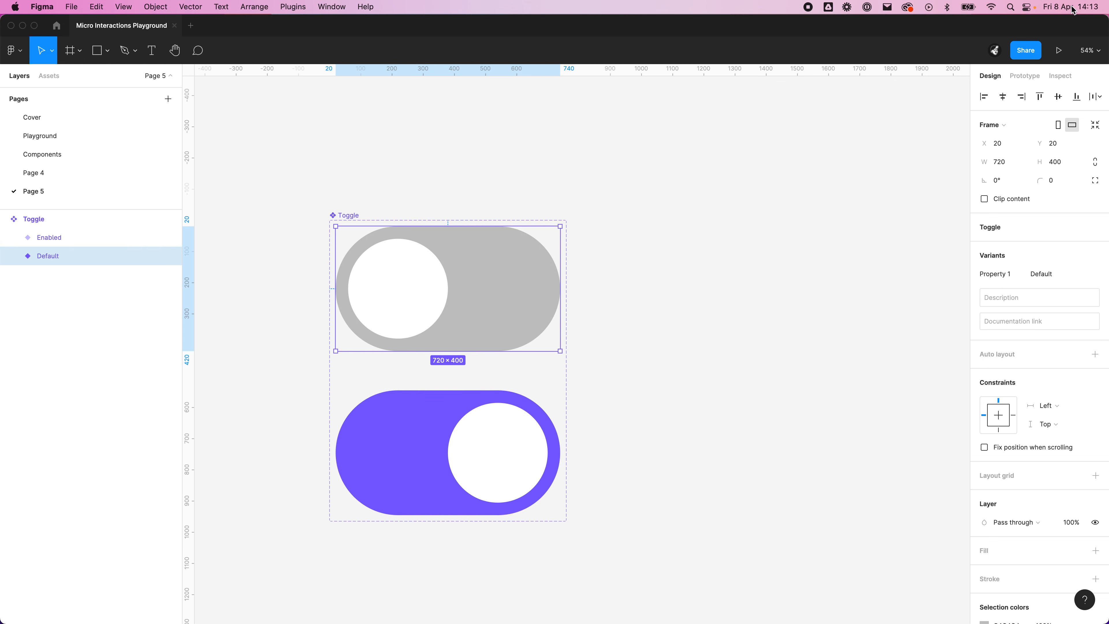
left_click(1026, 77)
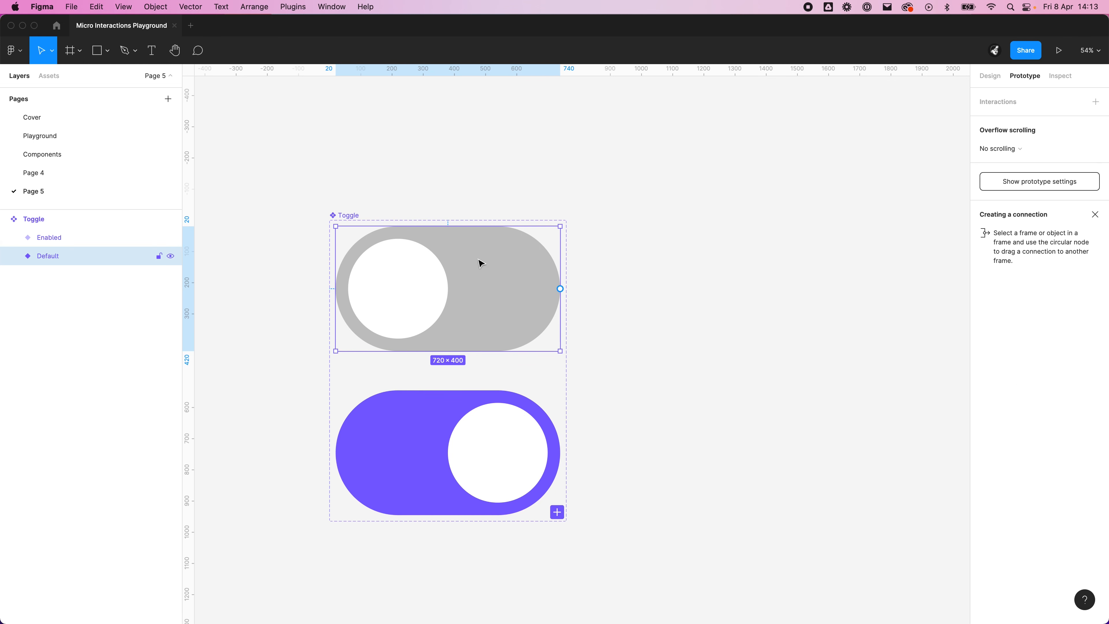
left_click_drag(561, 288, 518, 429)
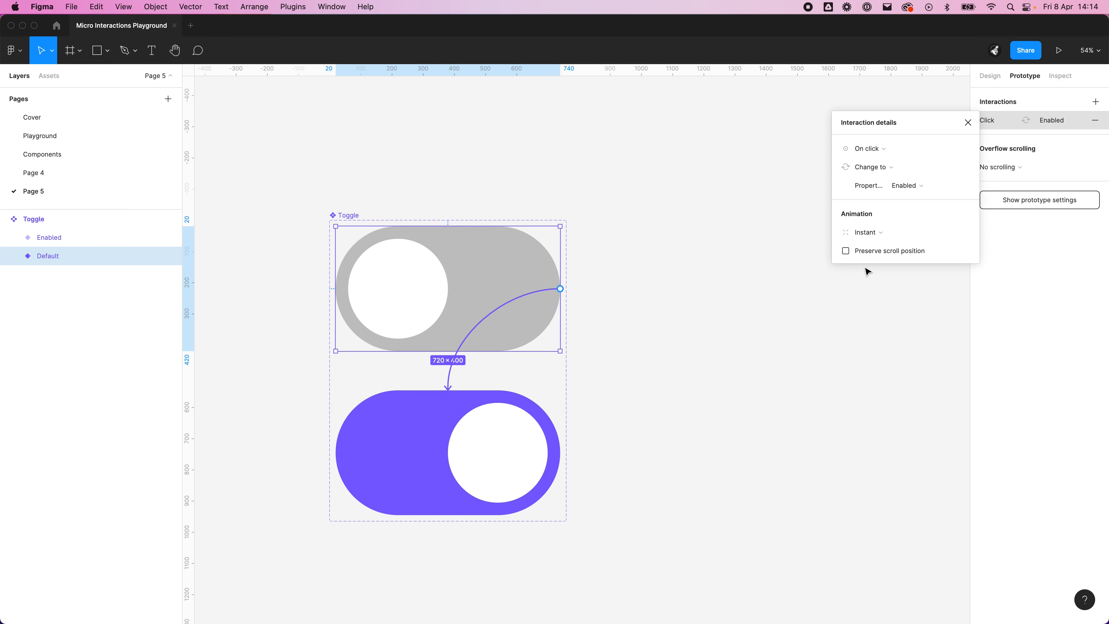
left_click(556, 435)
left_click_drag(560, 453, 528, 336)
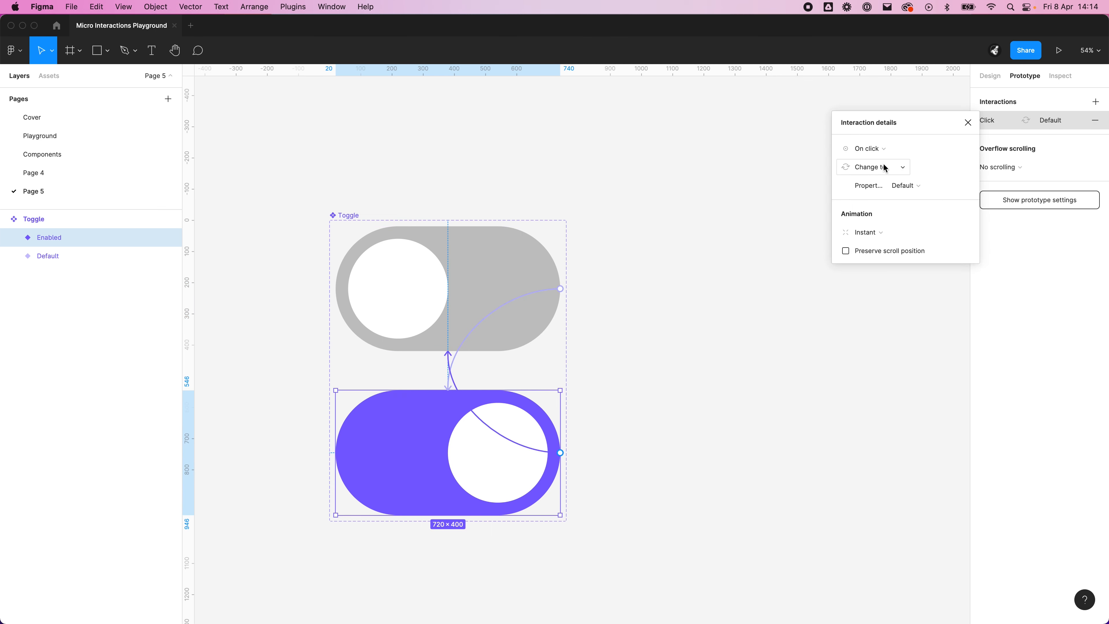
left_click(706, 344)
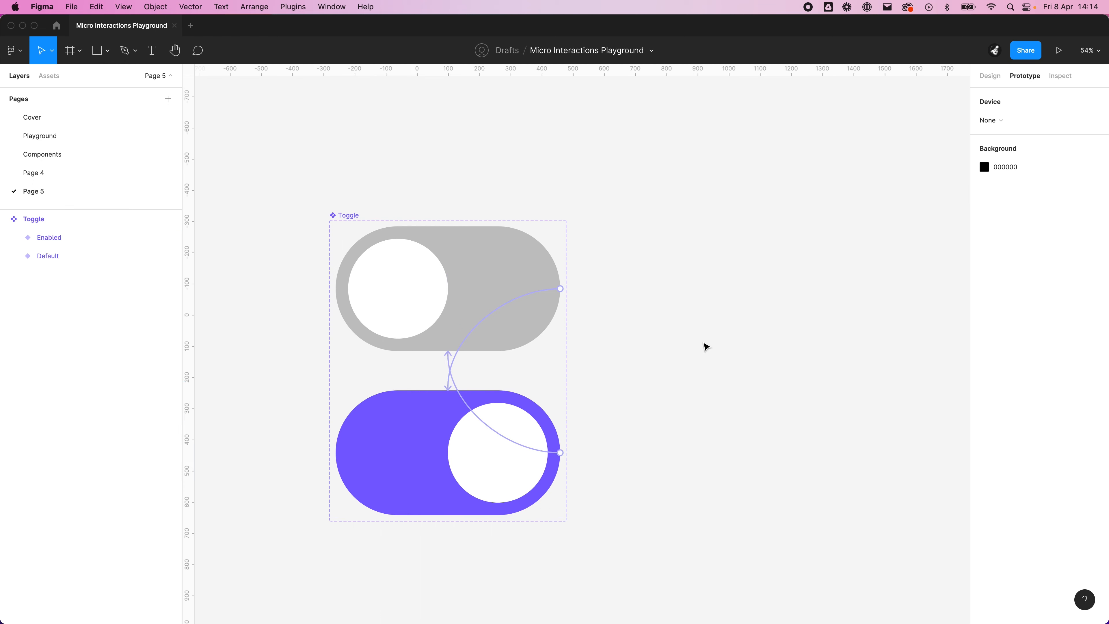
Step: Find the new large Toggle in the local components by searching for toggle, and place an instance to the right of the component set
scroll(698, 260, "down", 2)
scroll(698, 260, "right", 2)
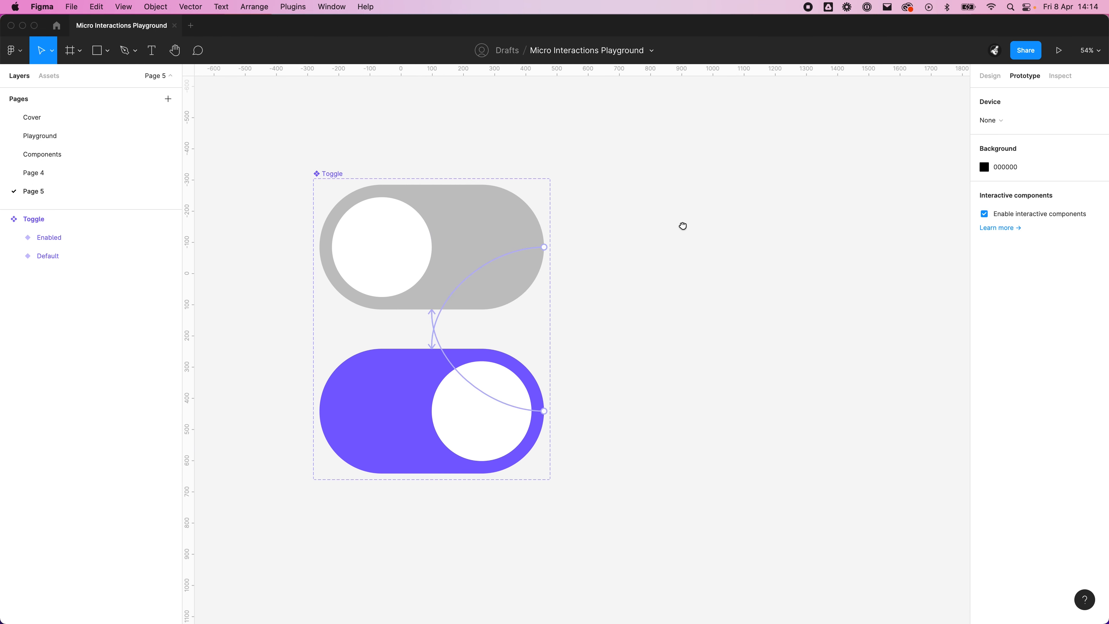
left_click(43, 77)
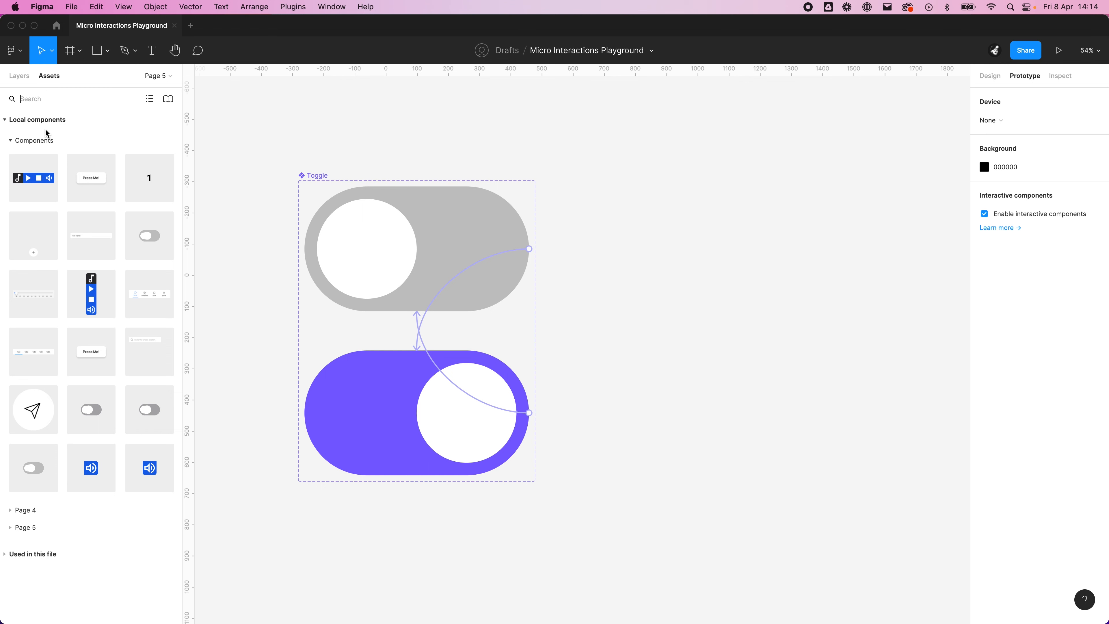
left_click(63, 97)
type("toggle")
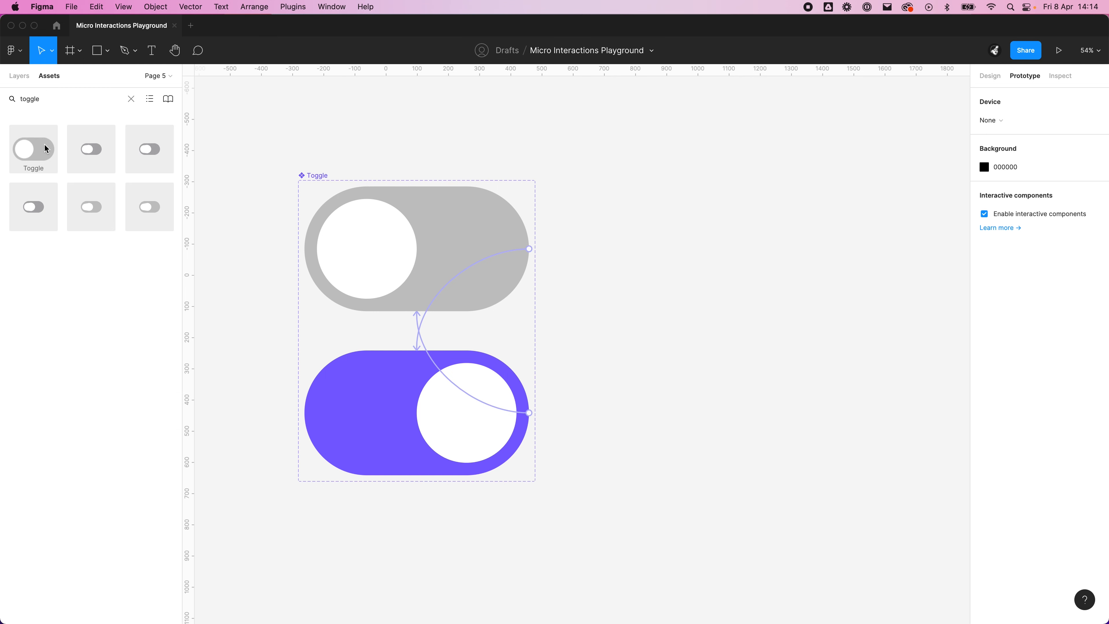
left_click_drag(44, 148, 777, 380)
left_click(762, 465)
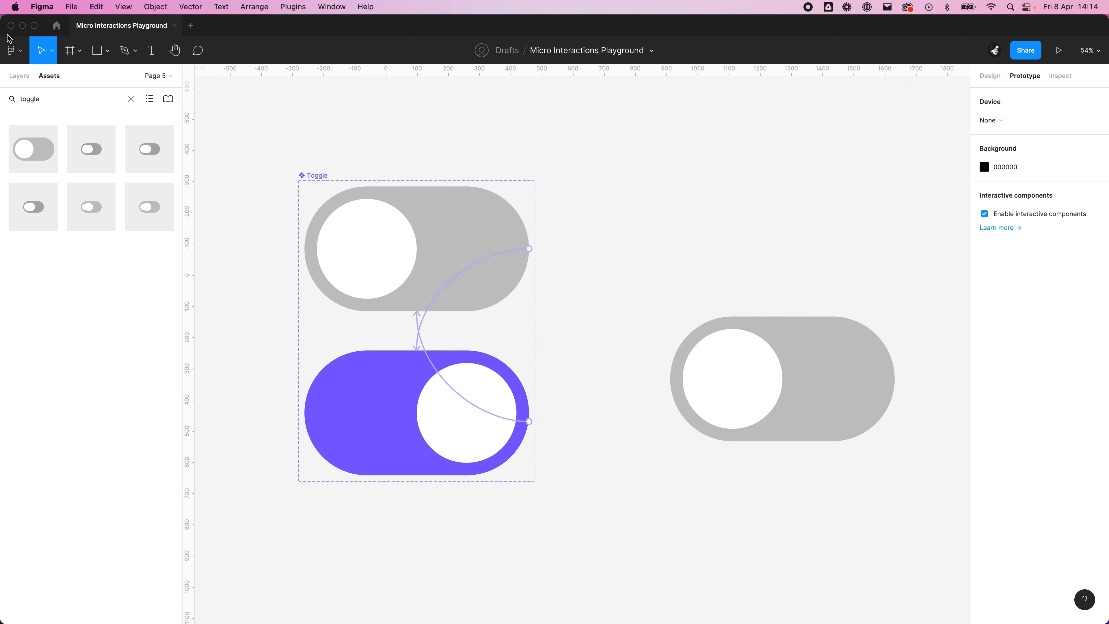
Step: Move the toggle instance slightly upward on the canvas and wrap it in its own frame
left_click(19, 76)
left_click(699, 332)
left_click_drag(769, 354, 769, 339)
left_click(791, 465)
left_click_drag(808, 464, 632, 405)
left_click(607, 268)
right_click(634, 286)
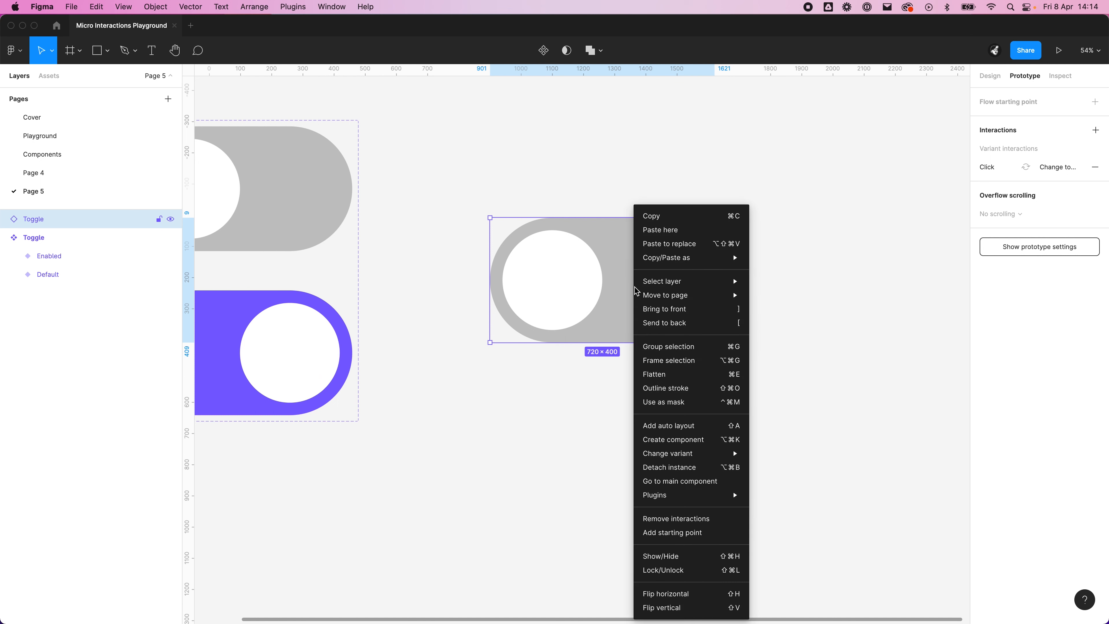
left_click(686, 361)
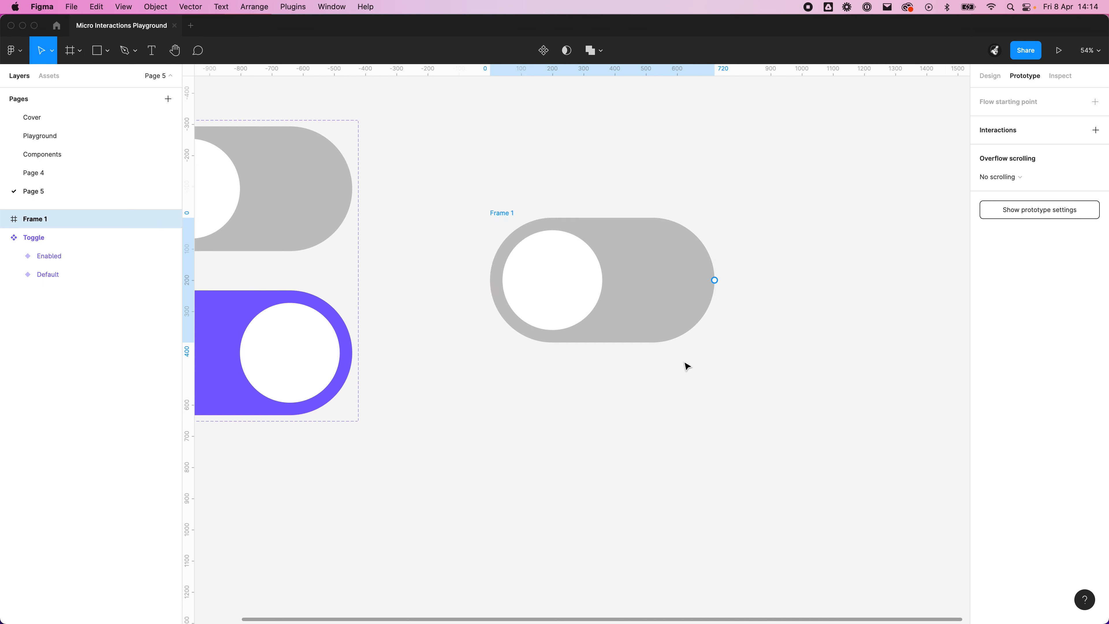
left_click(676, 399)
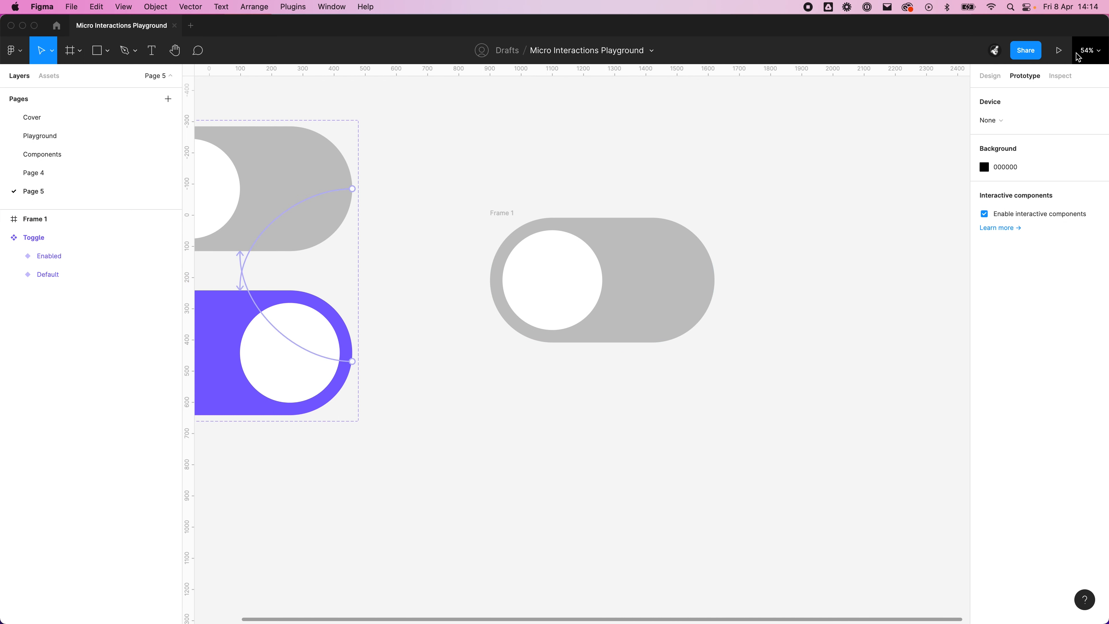
Step: Preview the framed toggle as a prototype and switch it on and off repeatedly to test the instant state change
left_click(1059, 50)
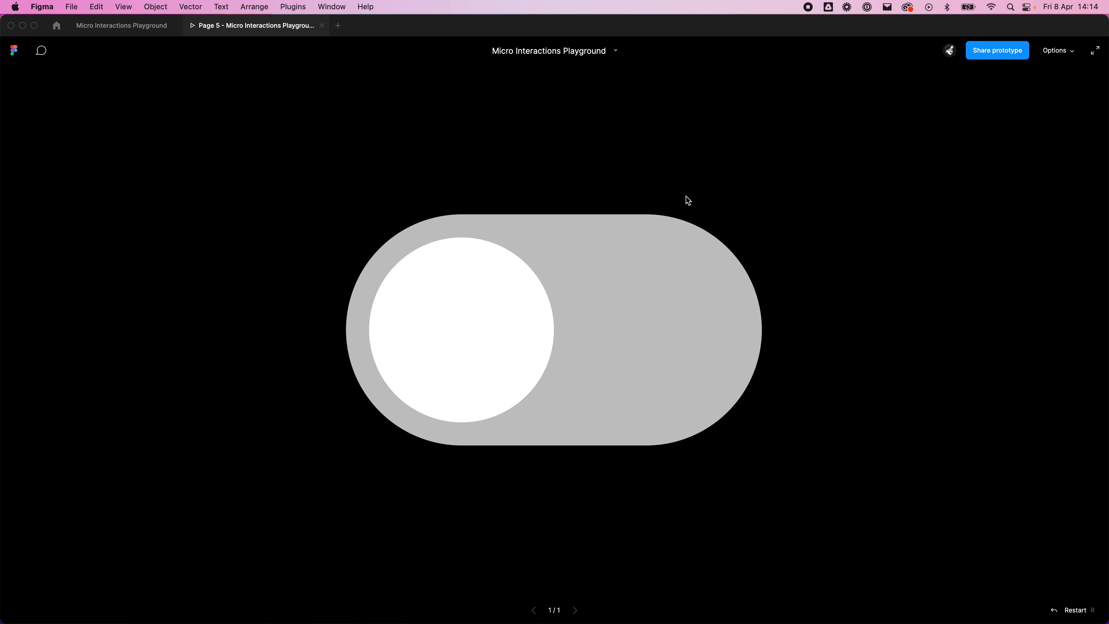
left_click(528, 308)
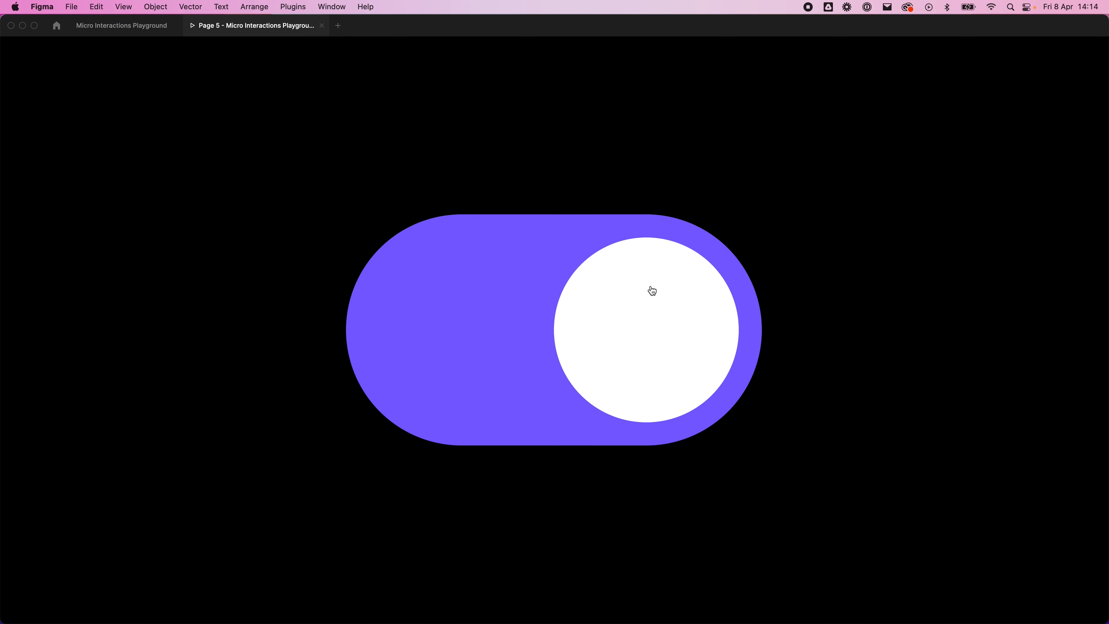
left_click(718, 363)
left_click(532, 337)
left_click(554, 335)
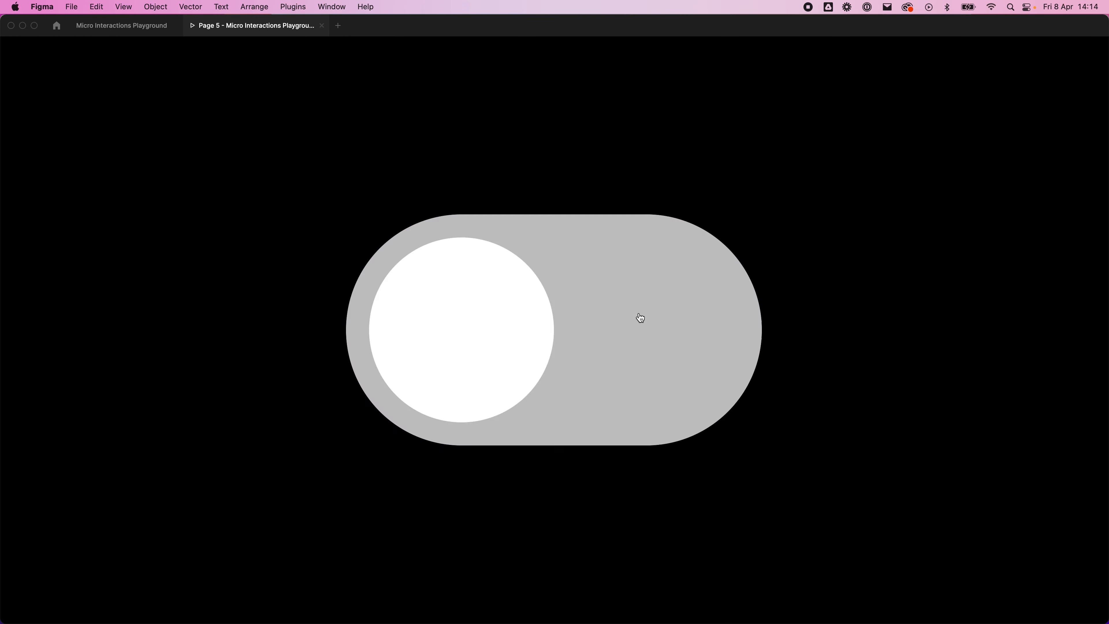
left_click(621, 316)
left_click(595, 333)
left_click(567, 337)
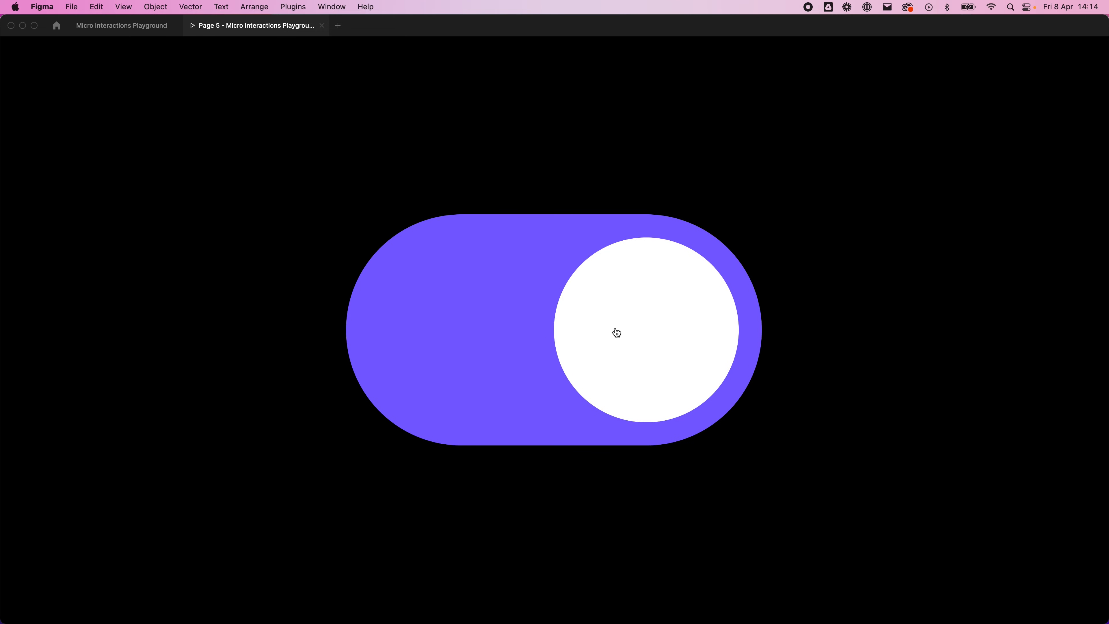
left_click(622, 334)
left_click(553, 339)
left_click(590, 334)
left_click(510, 307)
left_click(576, 333)
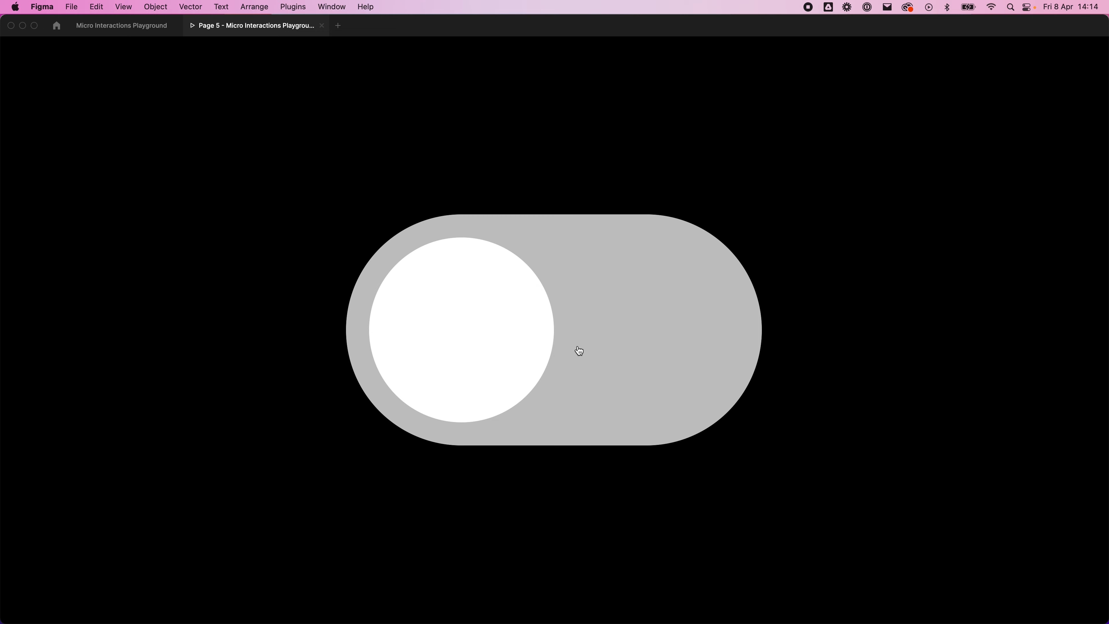
left_click(438, 371)
left_click(607, 299)
left_click(482, 327)
left_click(641, 328)
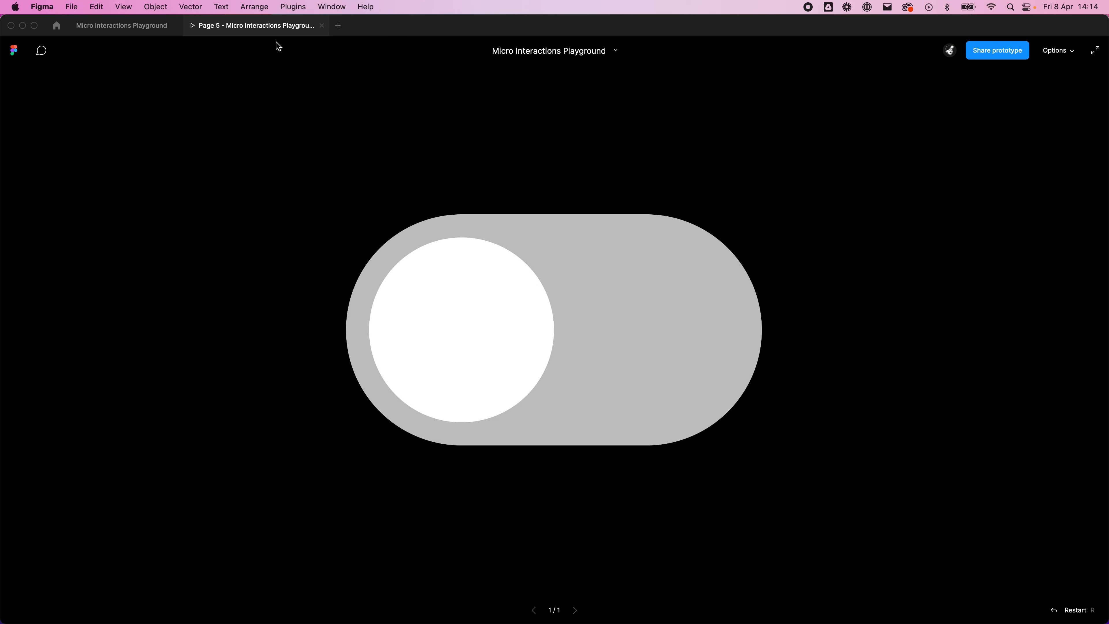
Step: Return to the design file and rename the Toggle component set as Toggle step 1
left_click(126, 33)
scroll(557, 421, "down", 3)
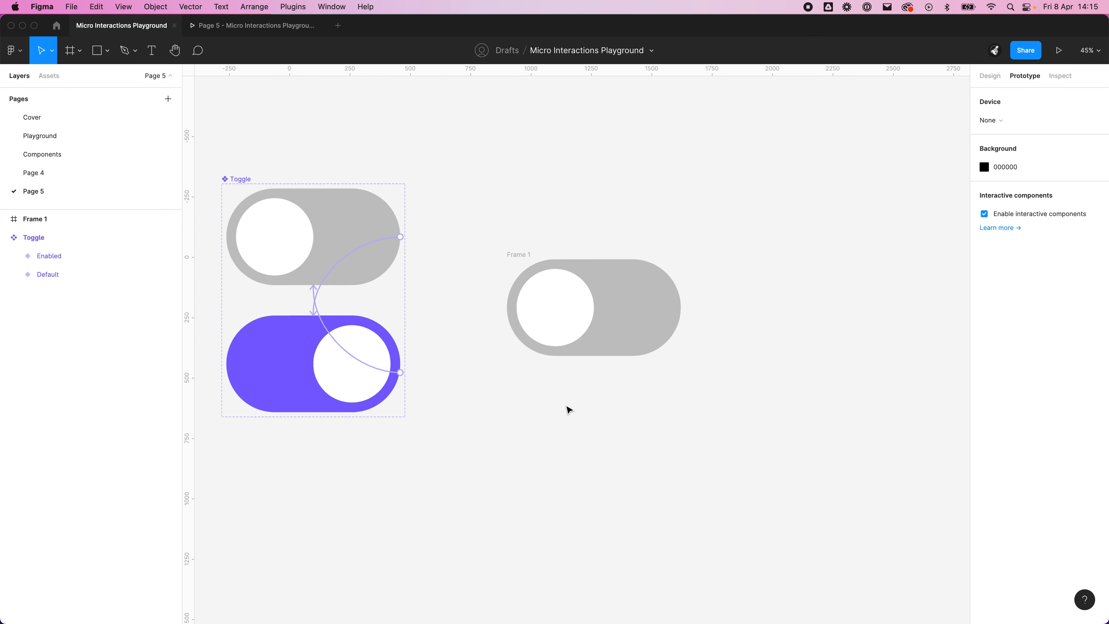
scroll(577, 418, "down", 5)
left_click_drag(595, 425, 670, 365)
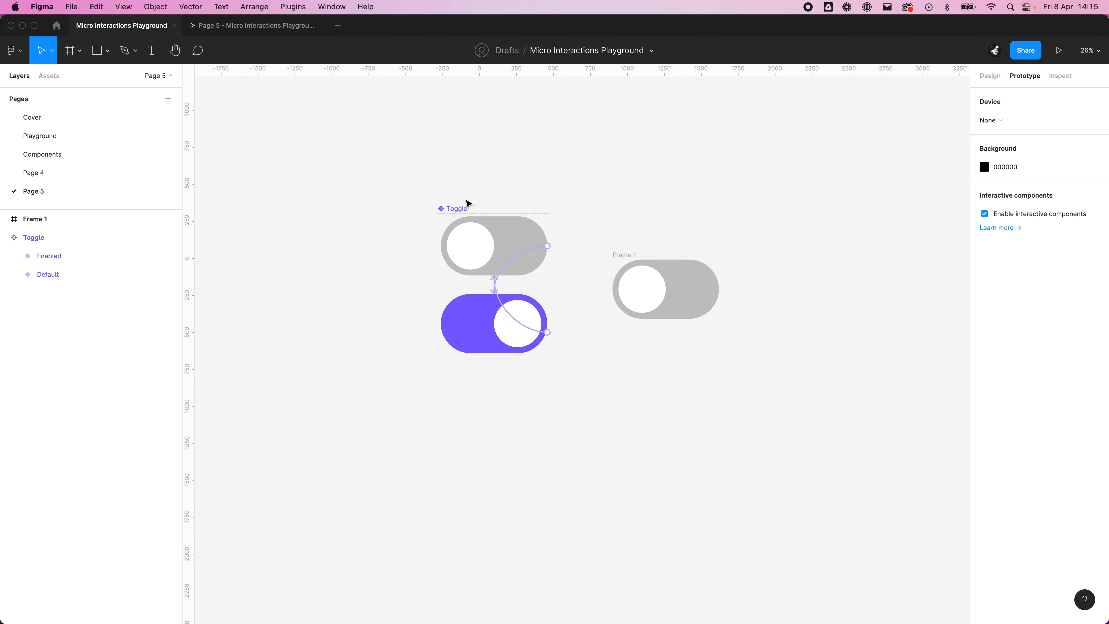
left_click(462, 209)
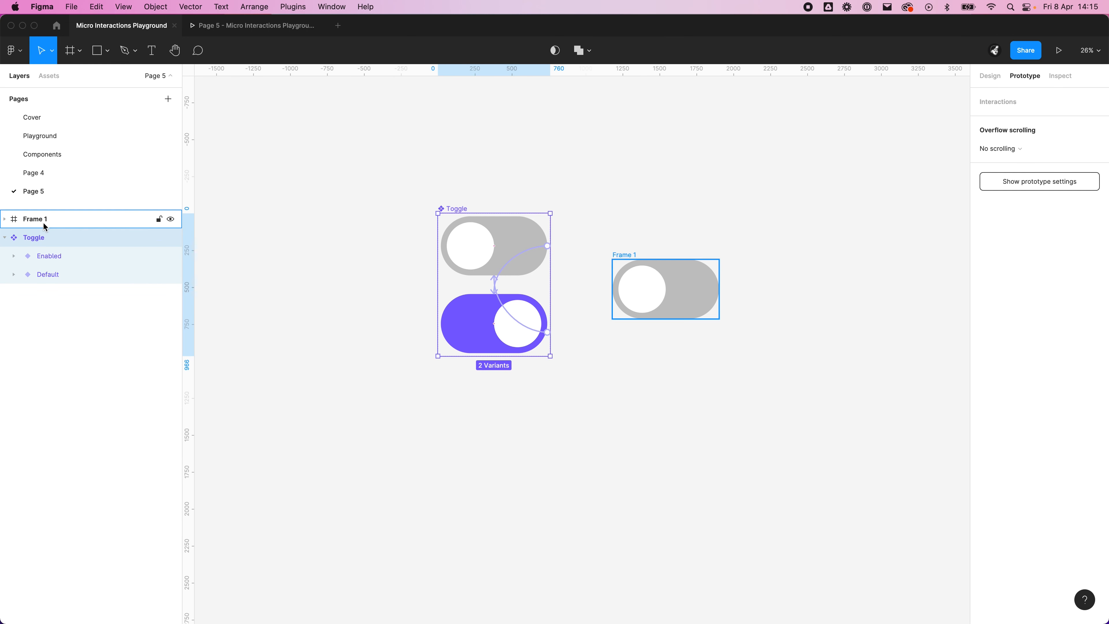
double_click(35, 237)
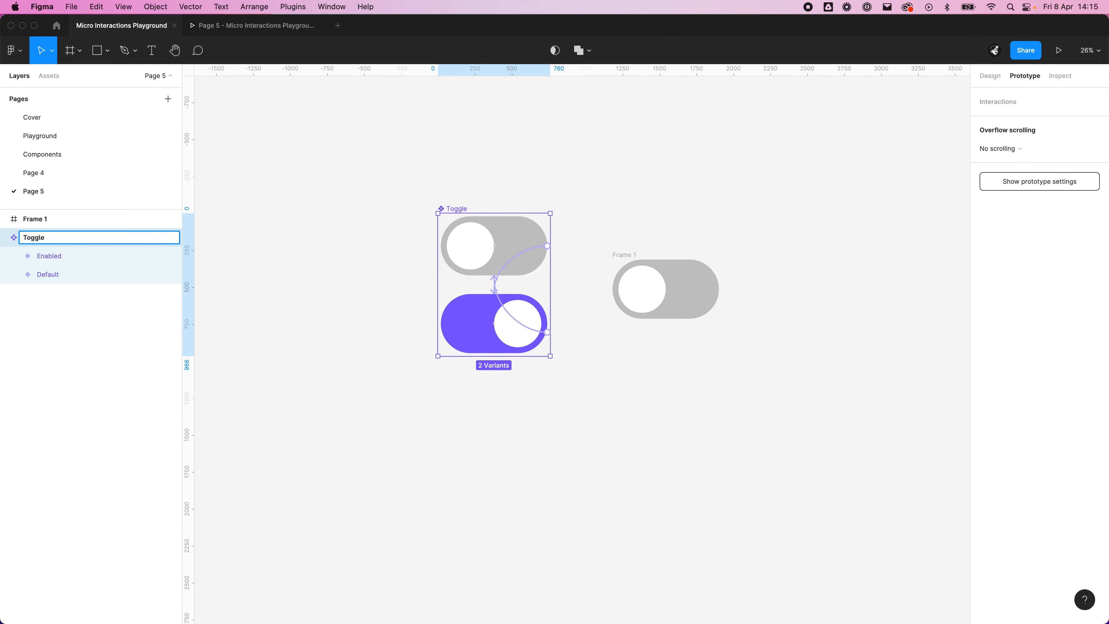
key("Return")
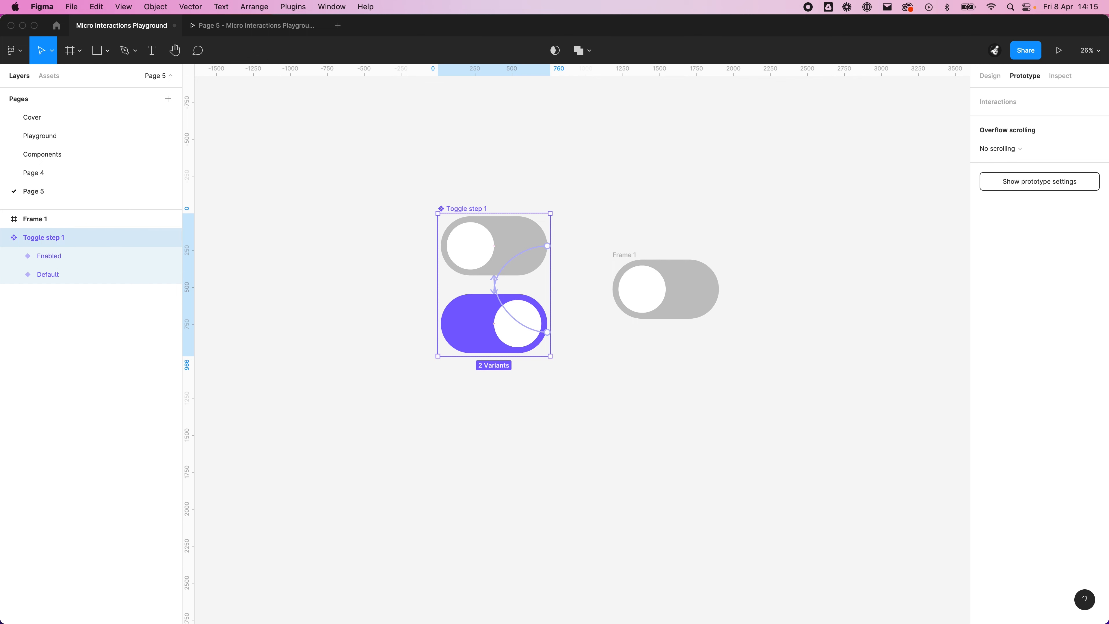
left_click(615, 408)
Step: Duplicate the Toggle step 1 component set below the original and rename the copy as Toggle step 2
scroll(609, 391, "down", 3)
scroll(609, 391, "right", 2)
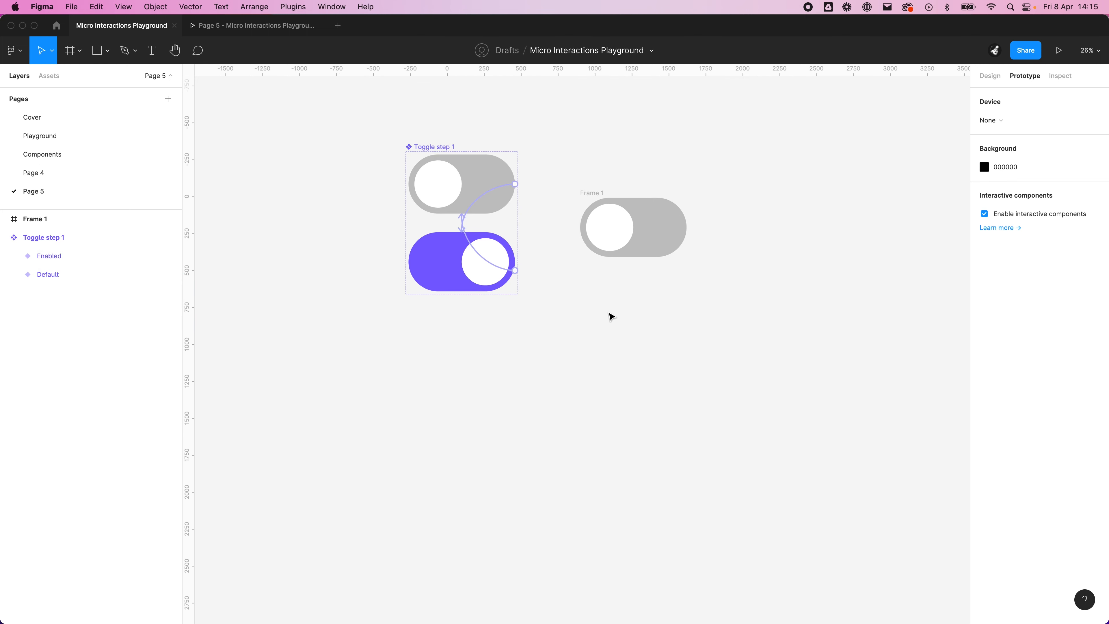
left_click_drag(435, 150, 436, 355)
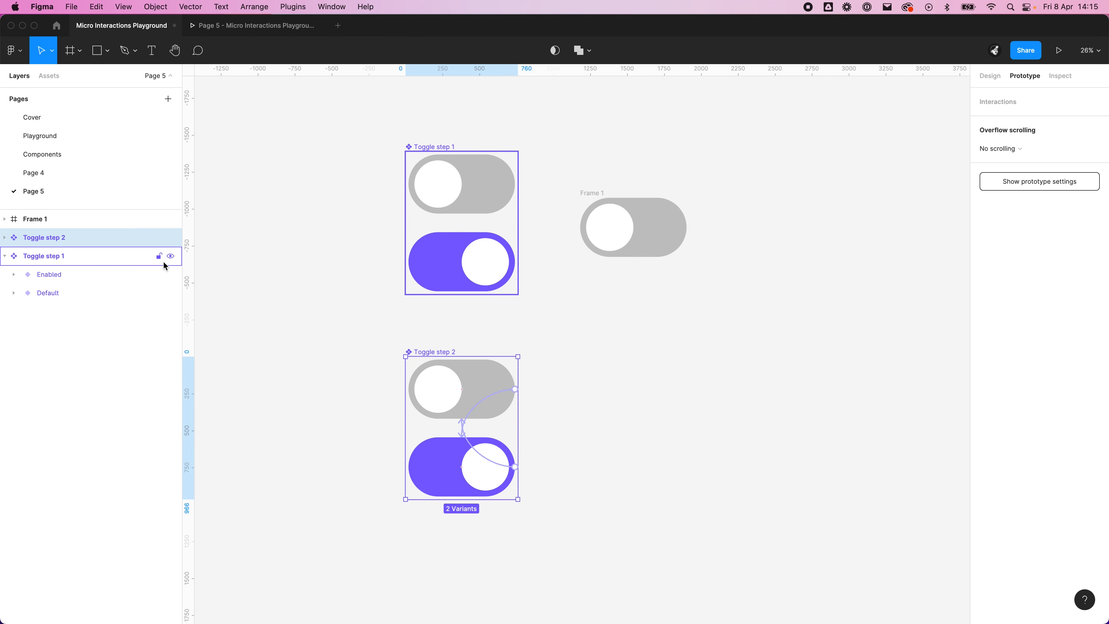
left_click(590, 372)
left_click_drag(590, 372, 583, 278)
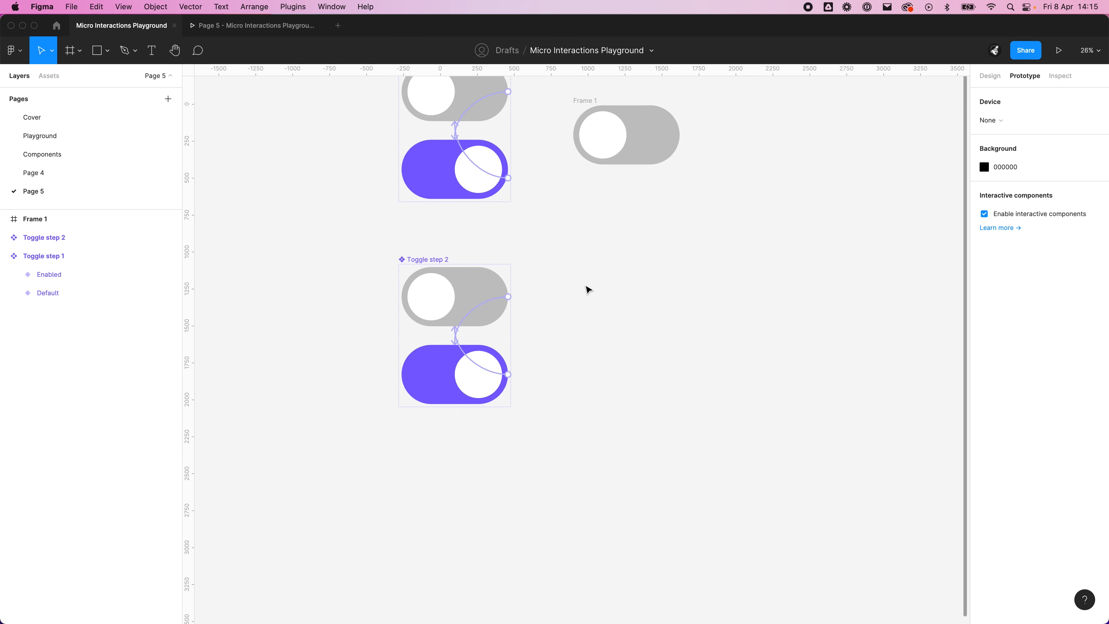
Step: Set the click interactions of both Toggle step 2 variants to Smart animate with Ease out easing
left_click(465, 355)
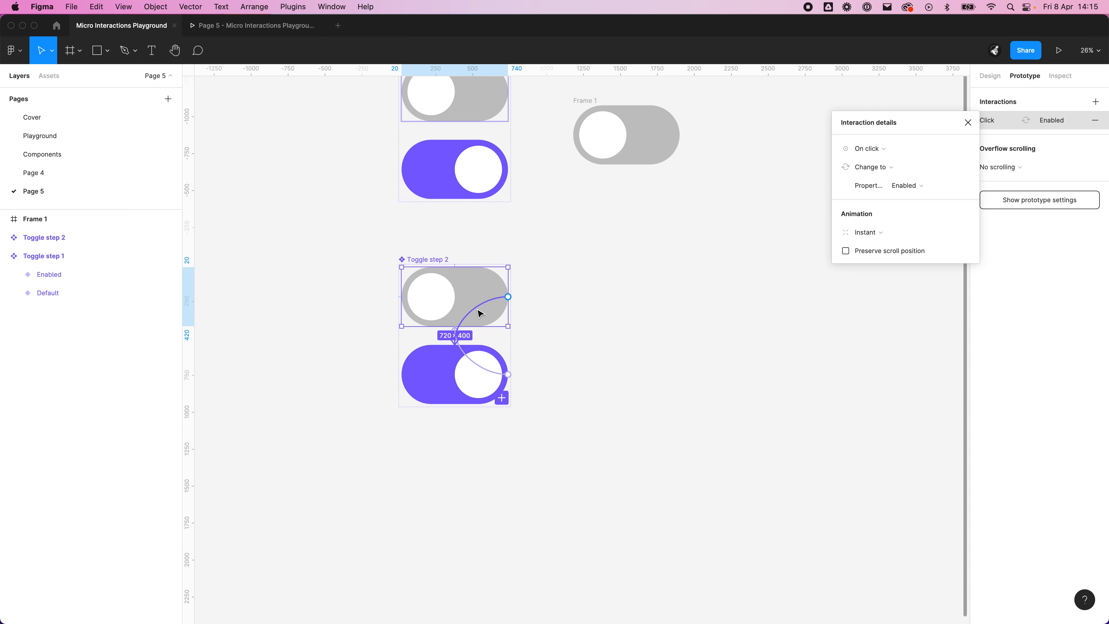
left_click(873, 232)
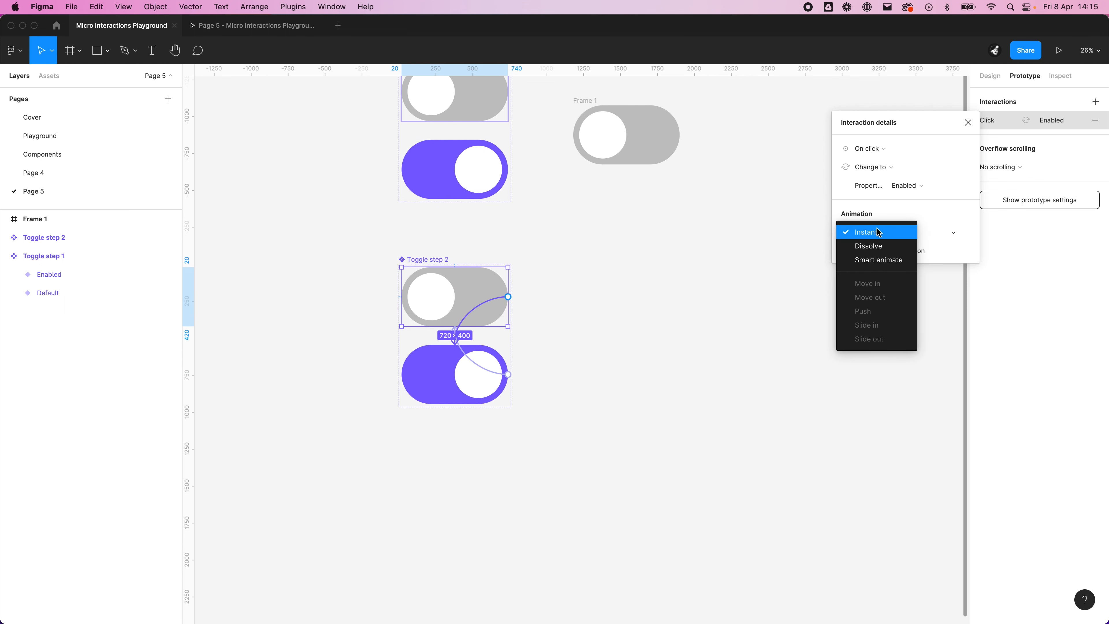
left_click(899, 260)
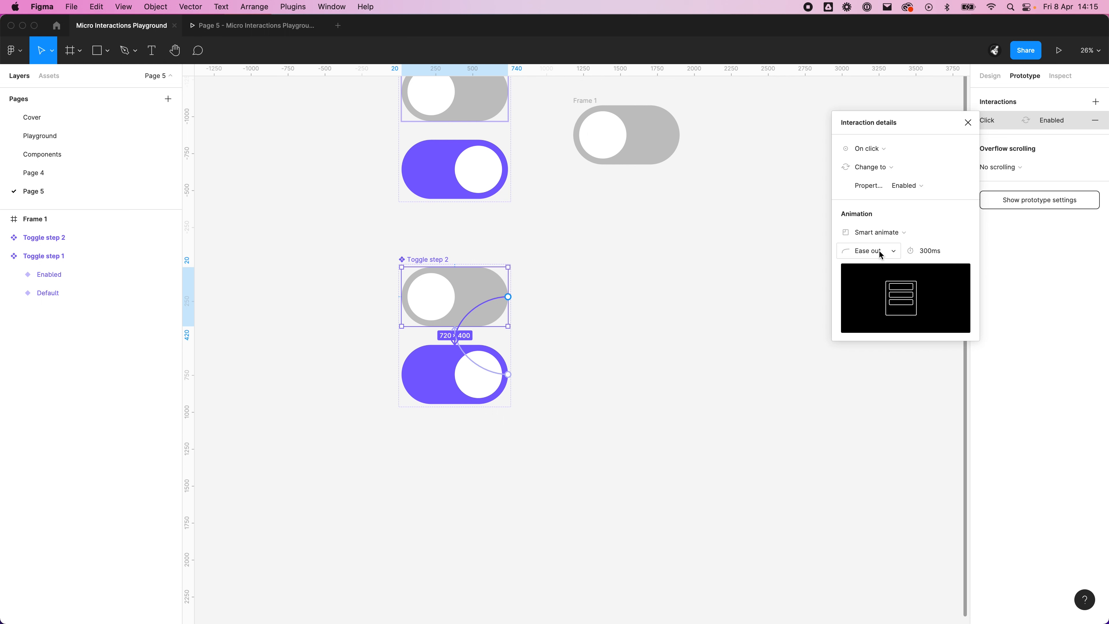
left_click(496, 371)
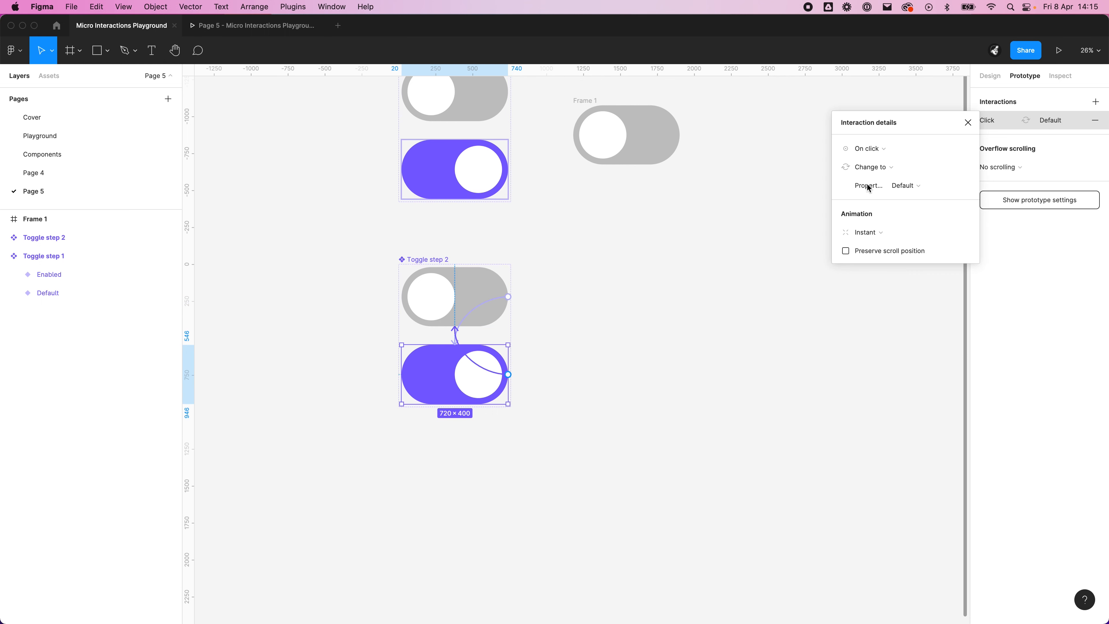
left_click(867, 232)
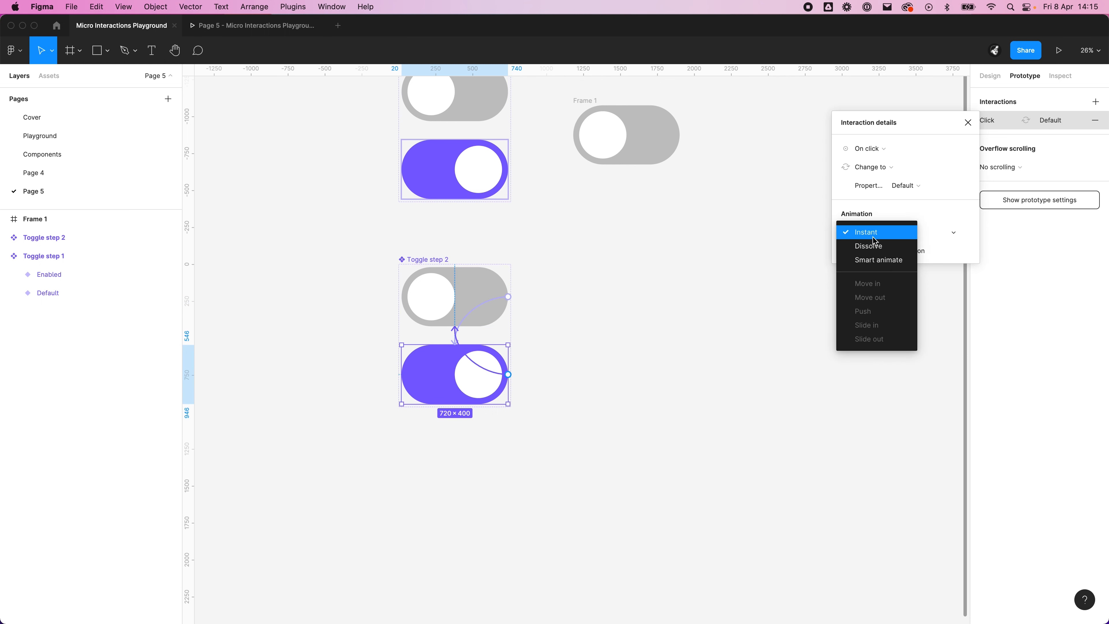
left_click(879, 260)
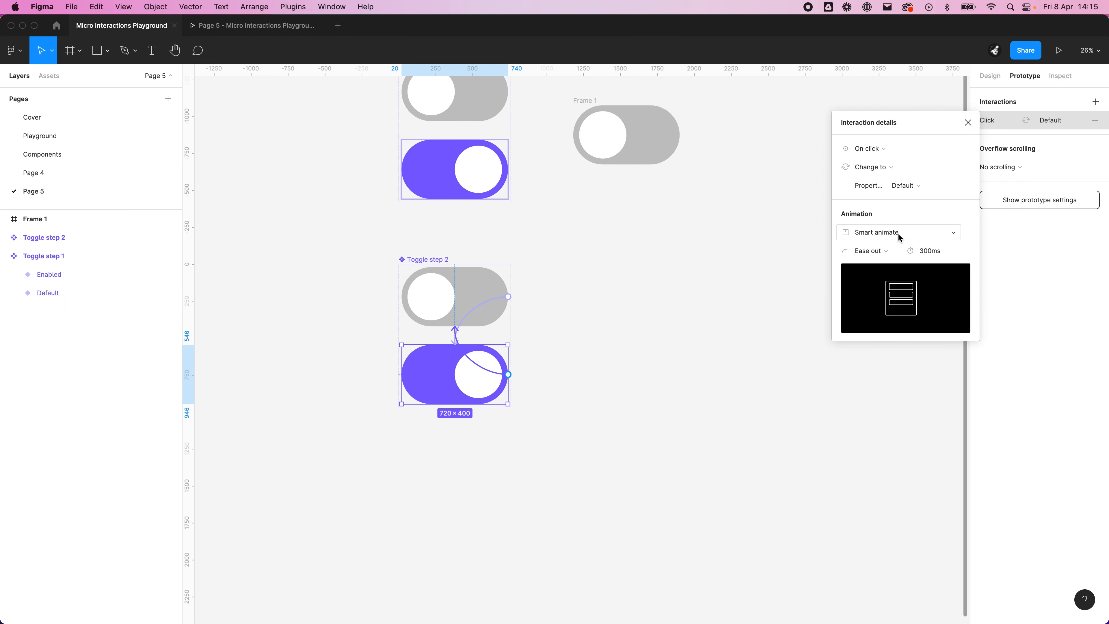
left_click(881, 255)
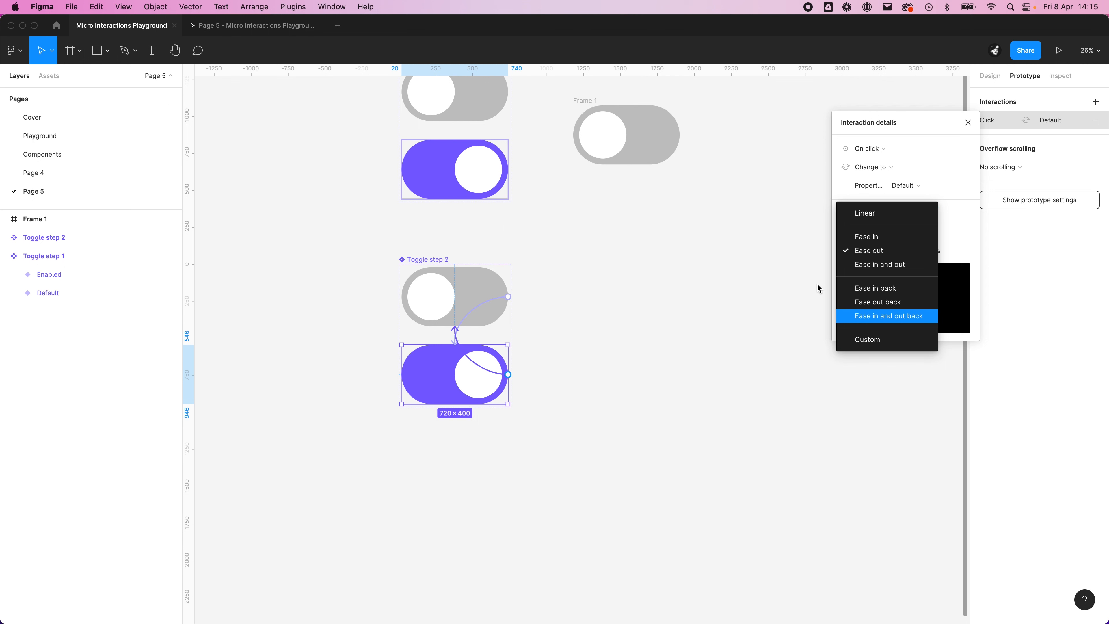
left_click(894, 251)
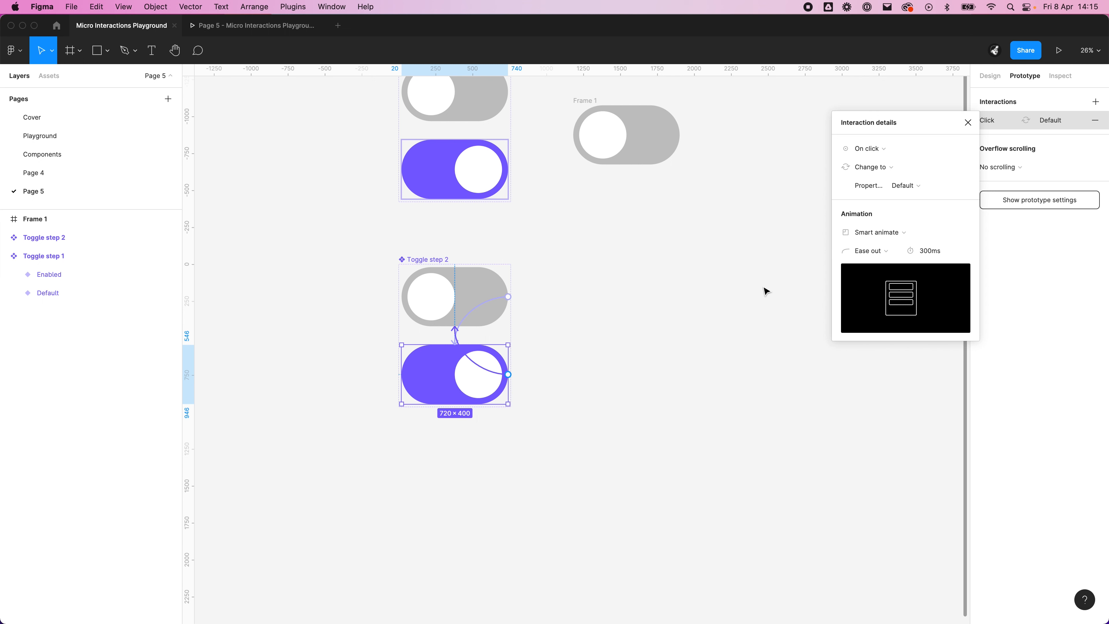
left_click(597, 290)
left_click(456, 260)
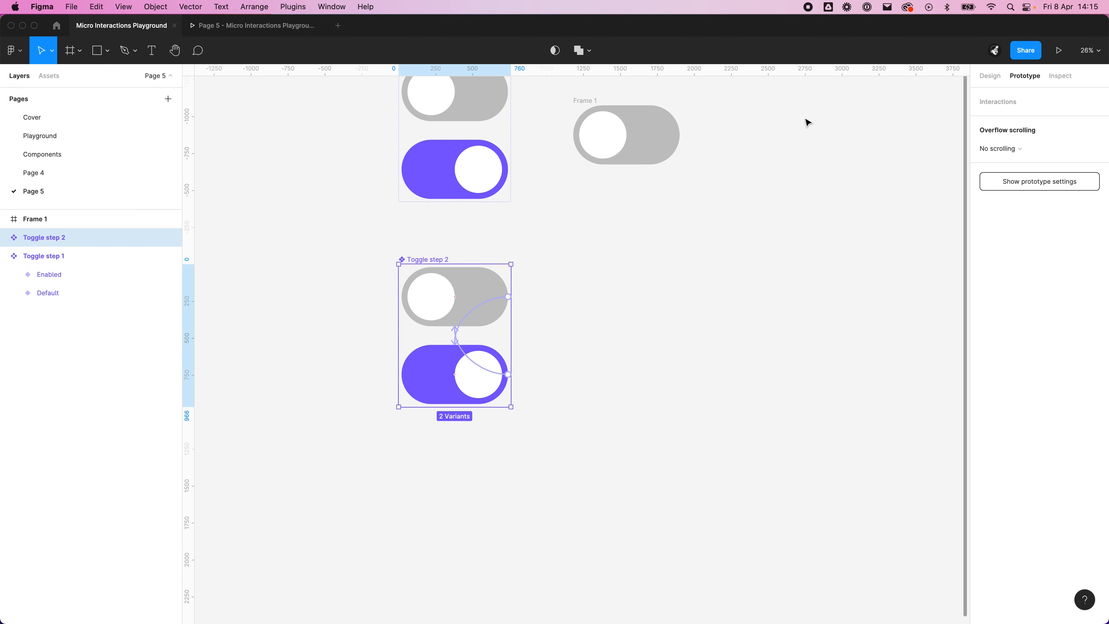
left_click(1060, 51)
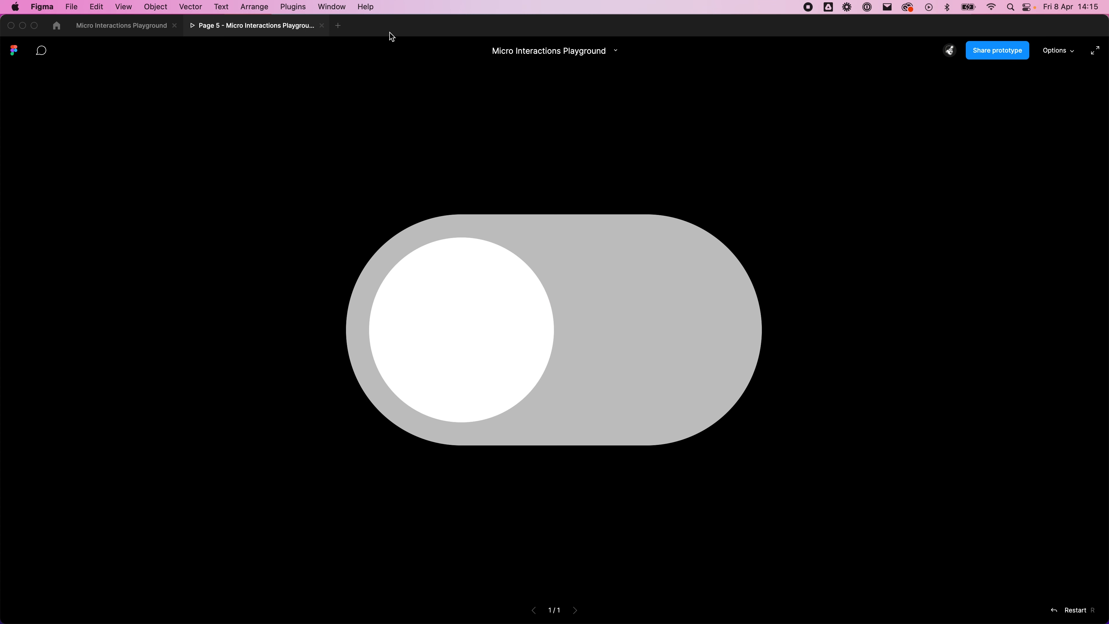
left_click(322, 25)
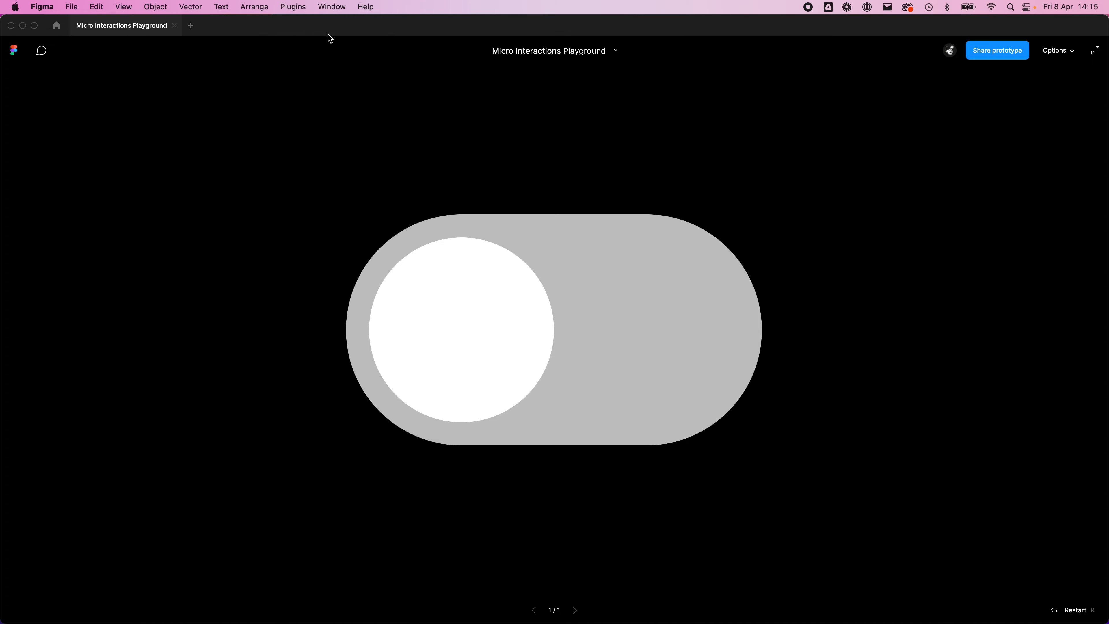
left_click(676, 297)
Step: Find Toggle step 2 by searching the assets for "toggle ste", place an instance beside its component set and wrap it in a frame
left_click(49, 76)
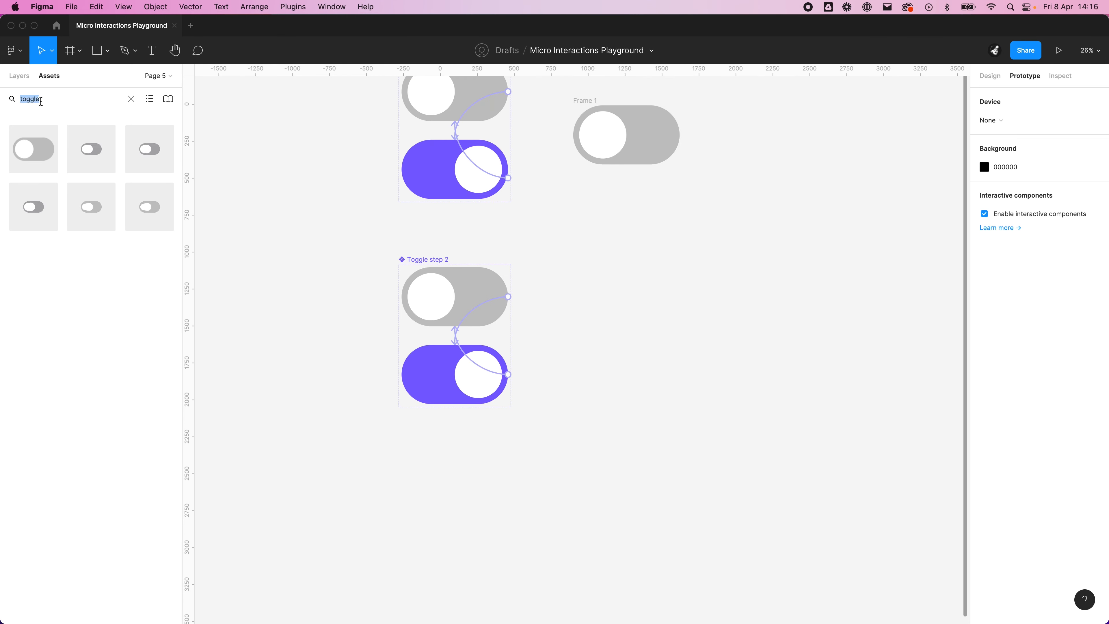
type("togg")
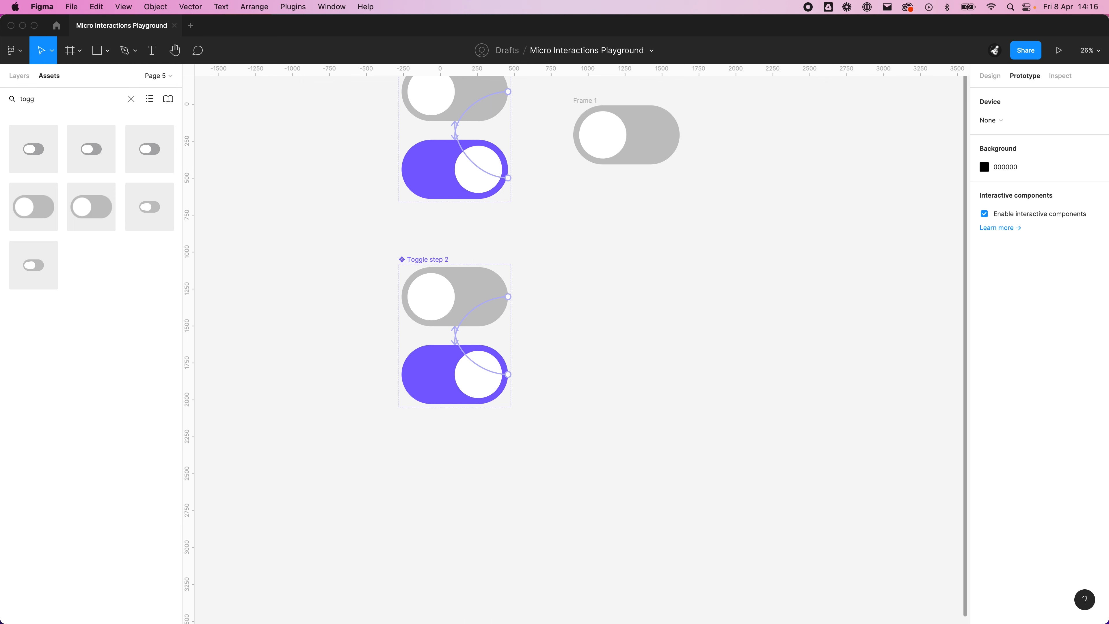
type("le ste")
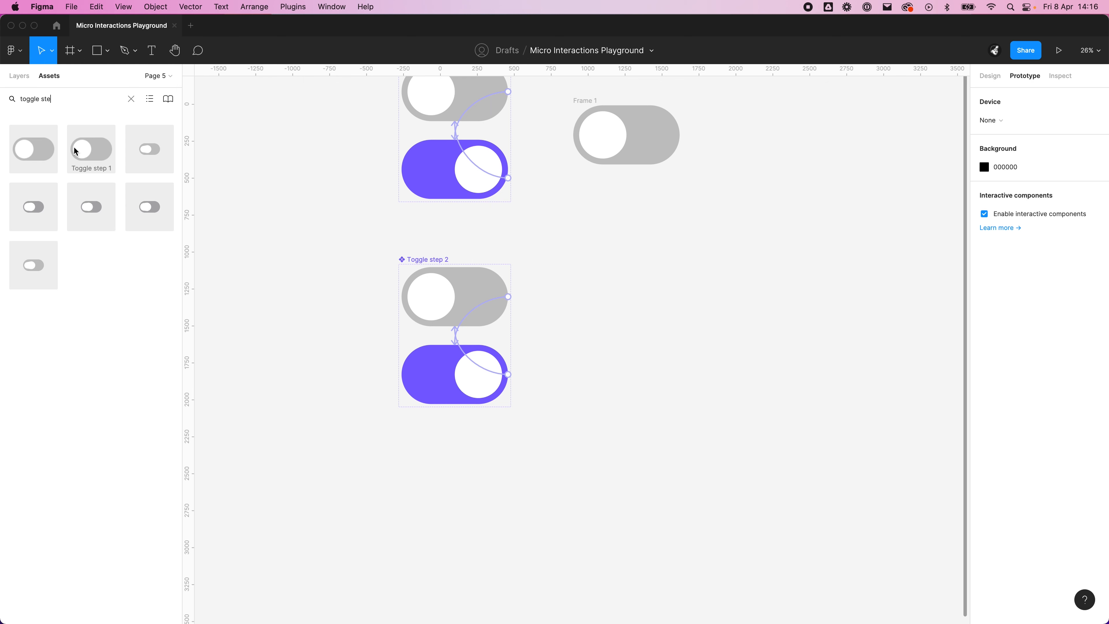
left_click_drag(50, 149, 636, 334)
left_click(687, 392)
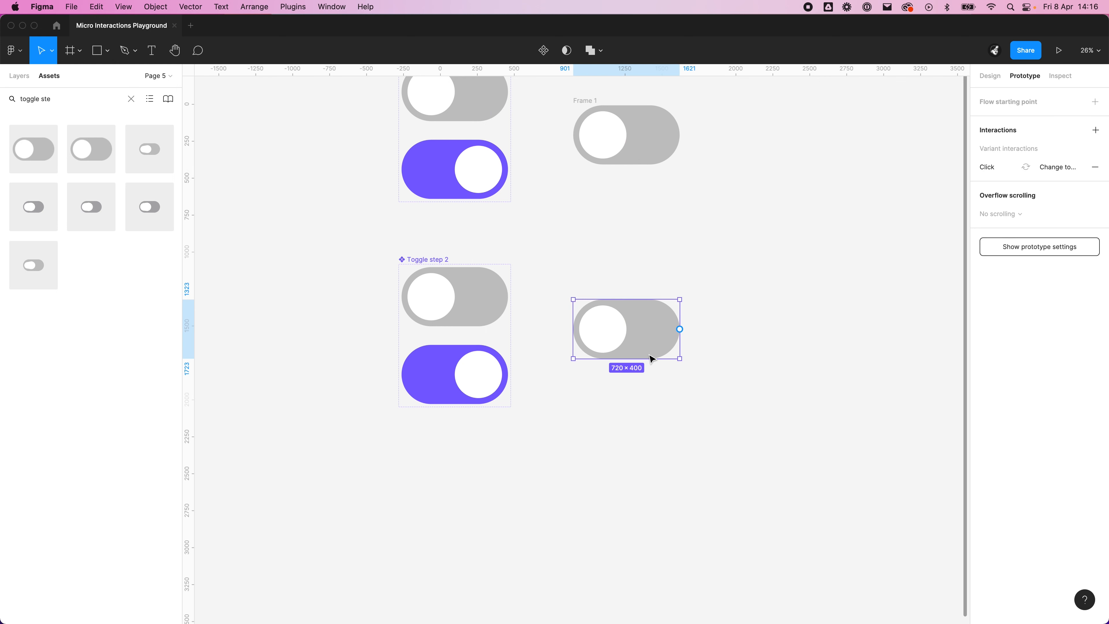
right_click(628, 329)
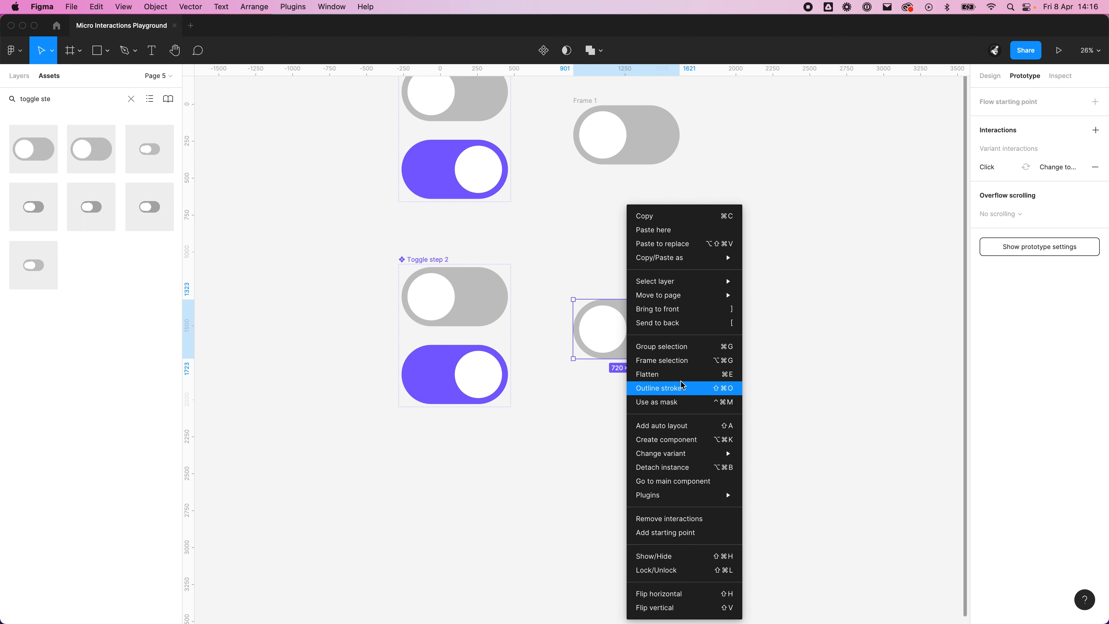
left_click(680, 368)
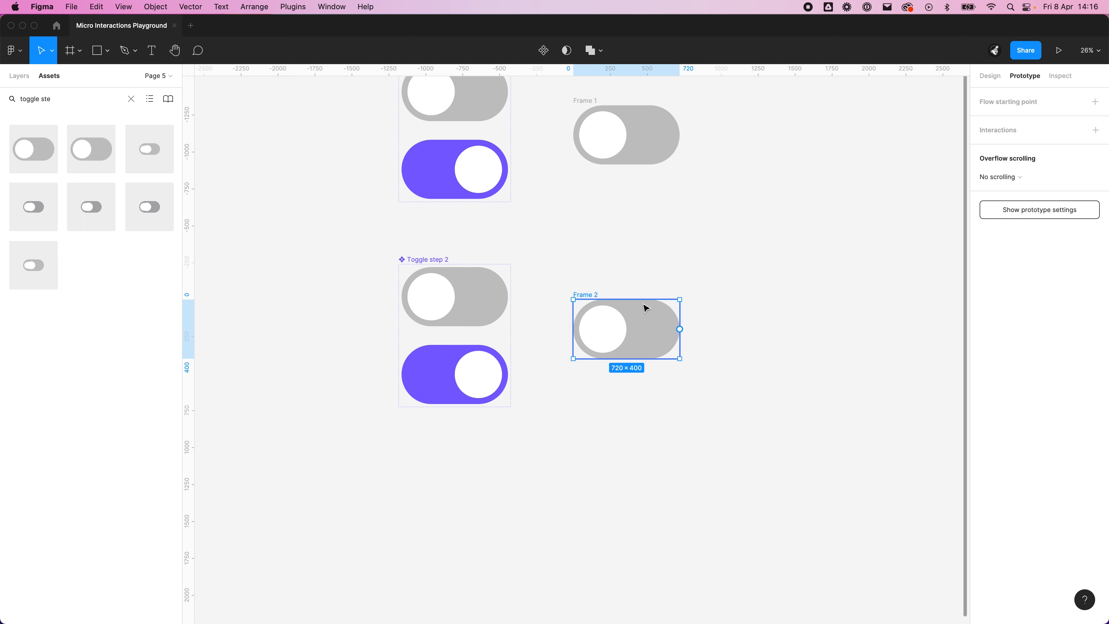
Step: Preview the framed Toggle step 2 instance as a prototype and switch it on and off repeatedly to test the Ease out animation
left_click(1066, 50)
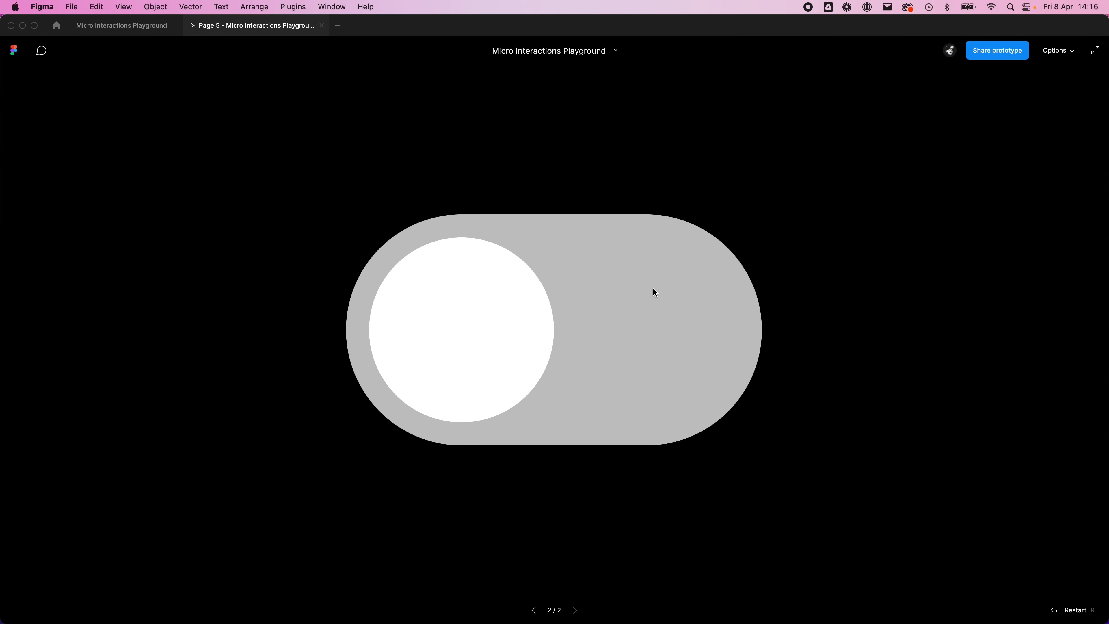
left_click(563, 310)
left_click(576, 318)
left_click(583, 359)
left_click(574, 352)
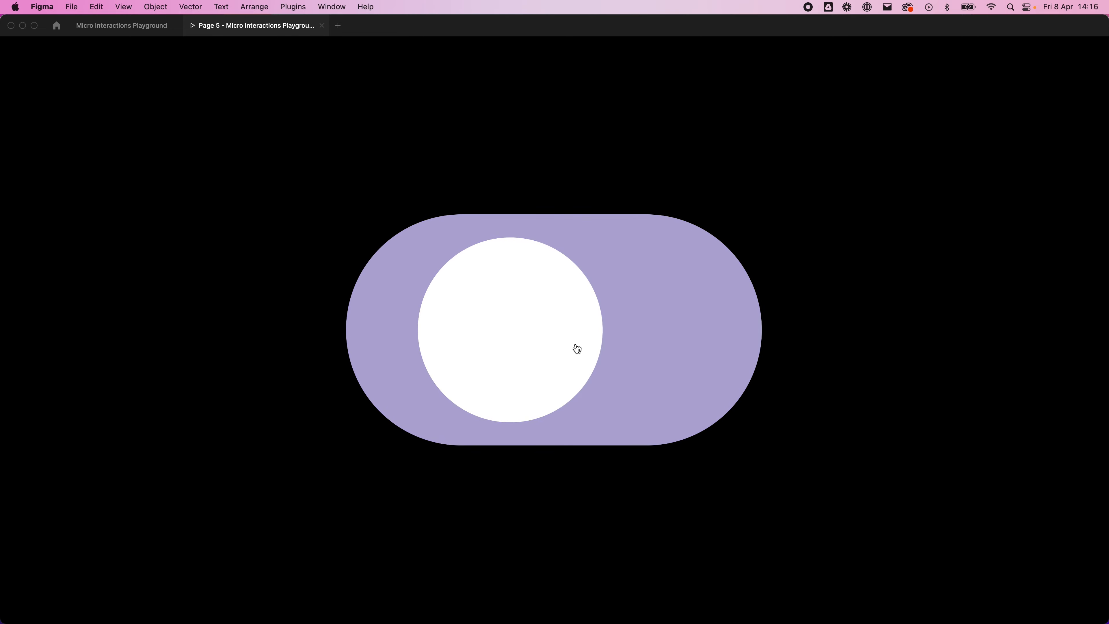
left_click(572, 348)
left_click(577, 352)
left_click(585, 358)
left_click(590, 363)
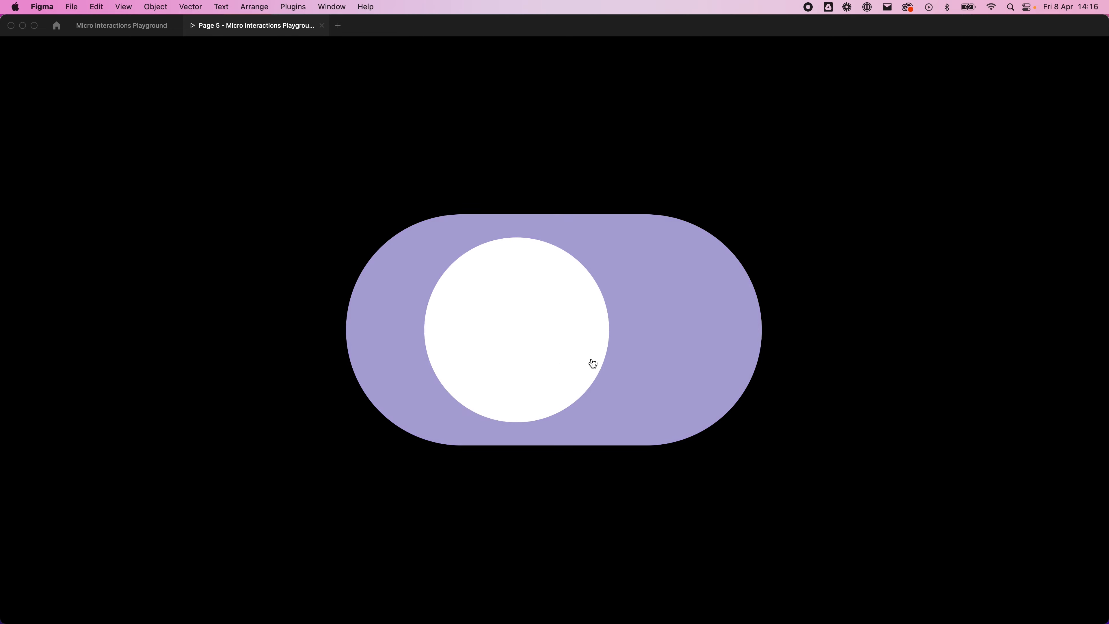
left_click(590, 366)
left_click(591, 367)
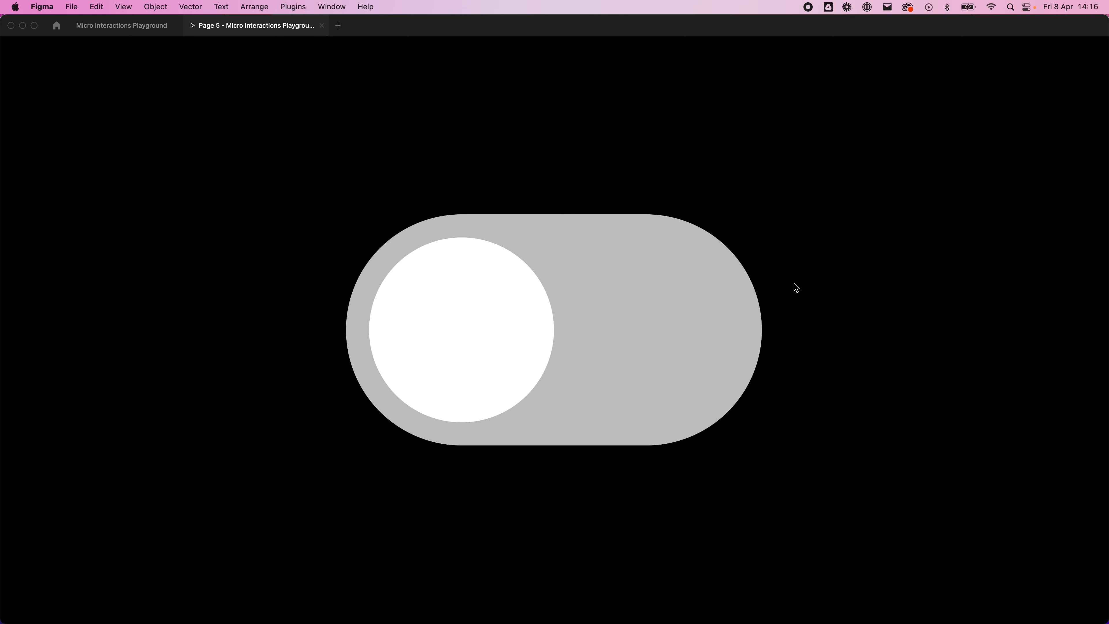
left_click(485, 344)
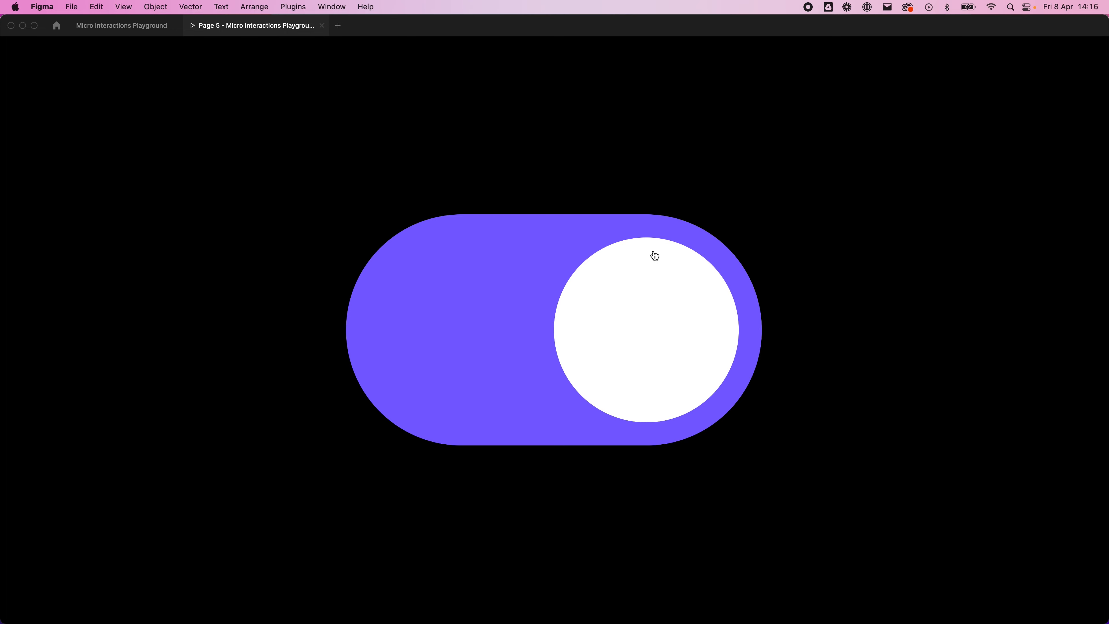
left_click(691, 339)
left_click(374, 312)
Step: Return to the design file and set the easing of both Toggle step 2 click interactions to Ease in and out
left_click(139, 29)
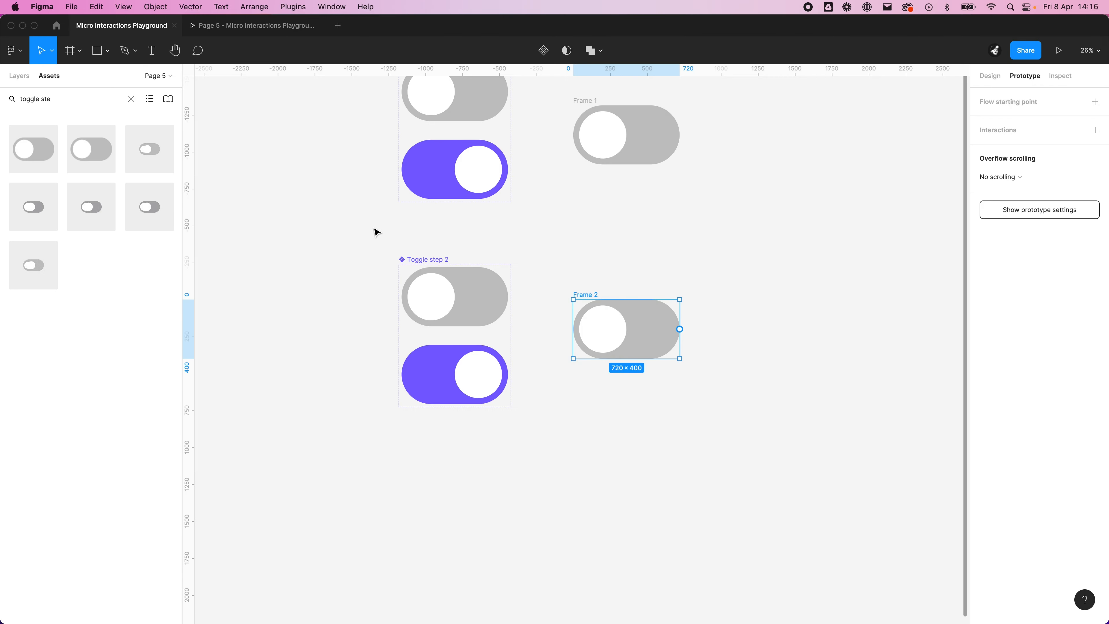
left_click(568, 409)
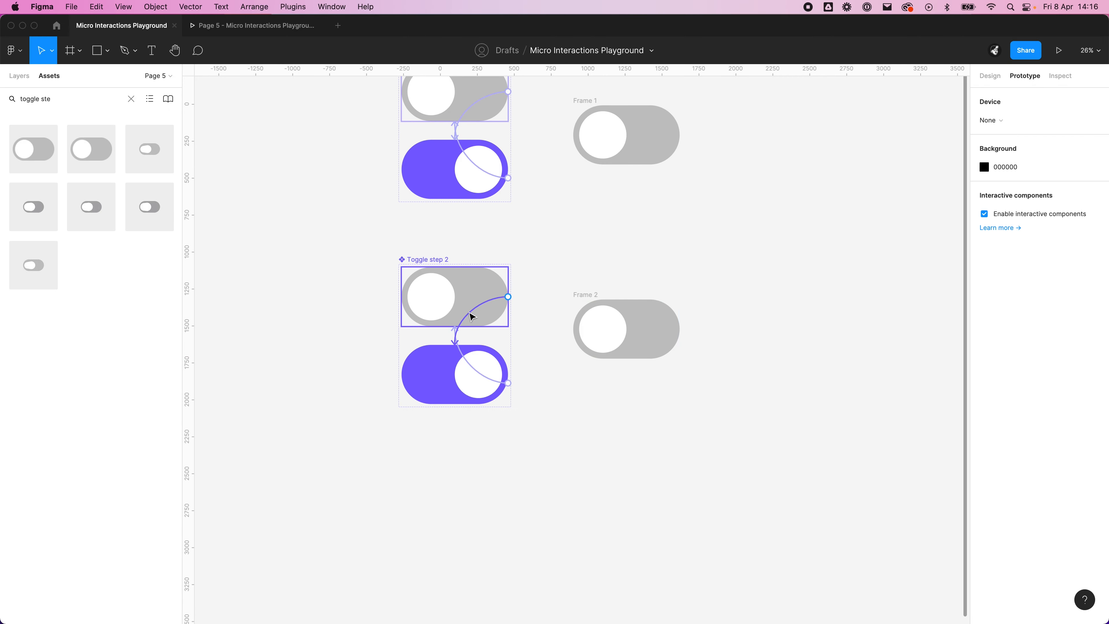
left_click(469, 313)
left_click(873, 251)
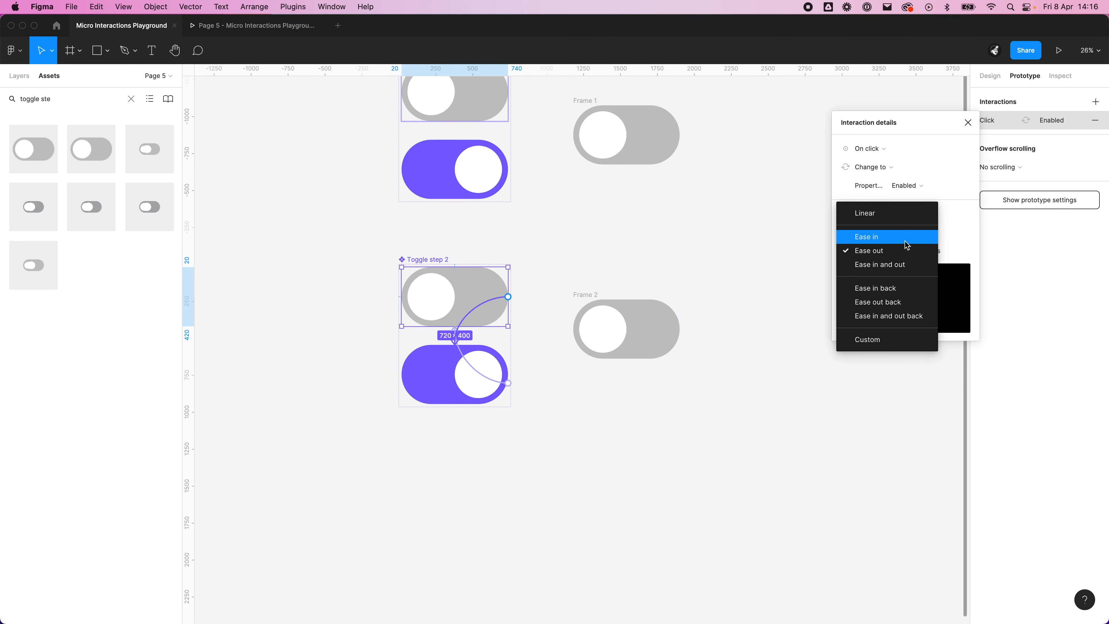
left_click(914, 264)
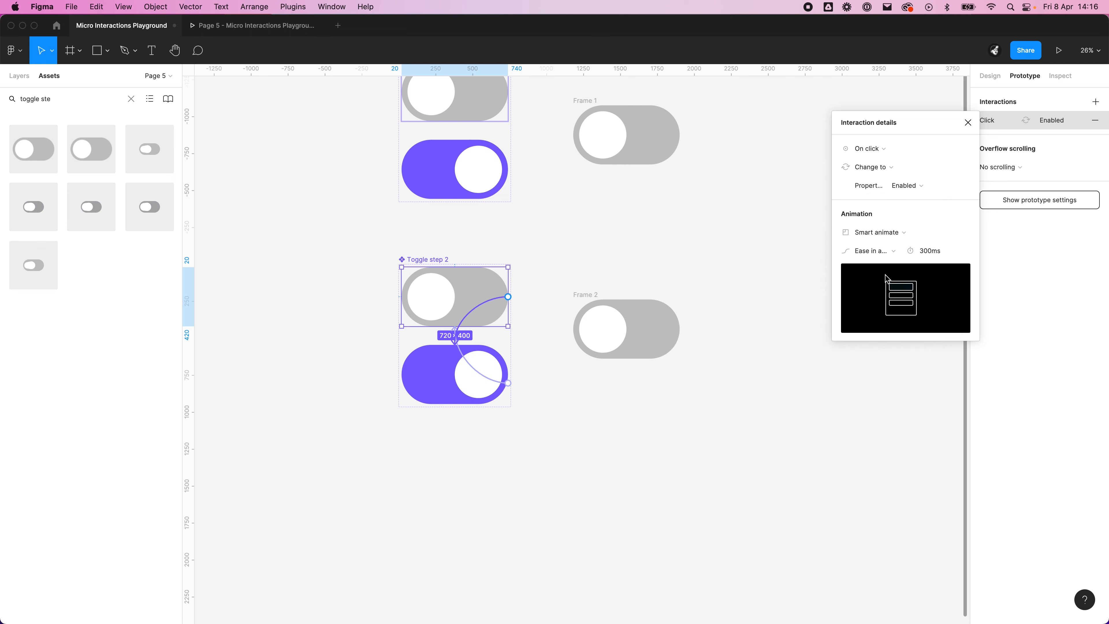
left_click(484, 372)
left_click(869, 250)
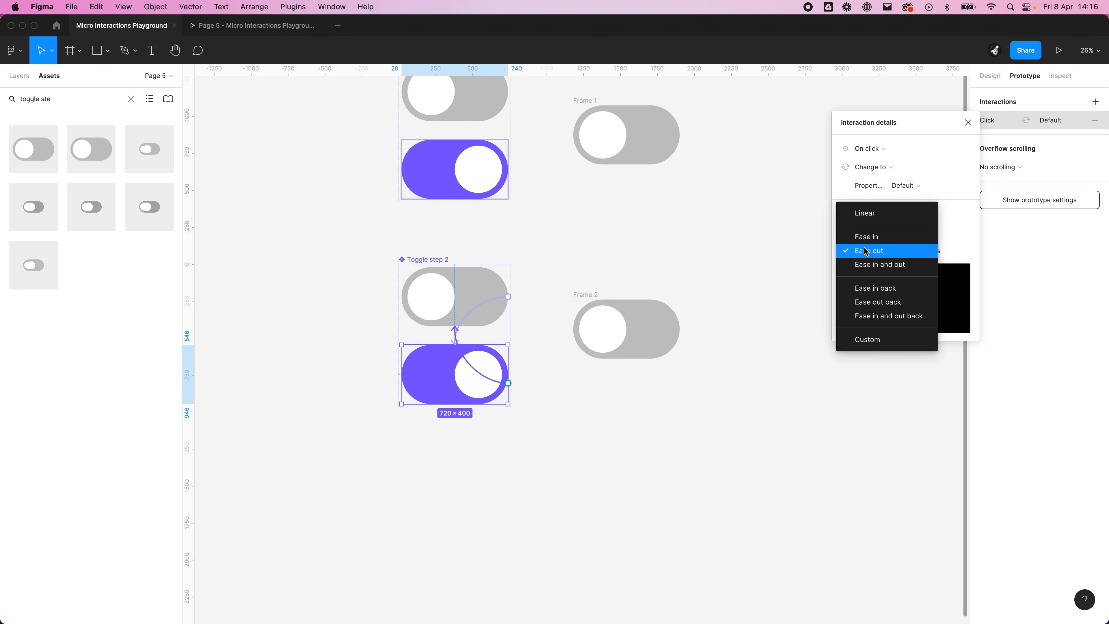
left_click(888, 271)
Step: Preview Frame 2, reload the prototype and switch the toggle on and off repeatedly to test the Ease in and out animation
left_click(617, 317)
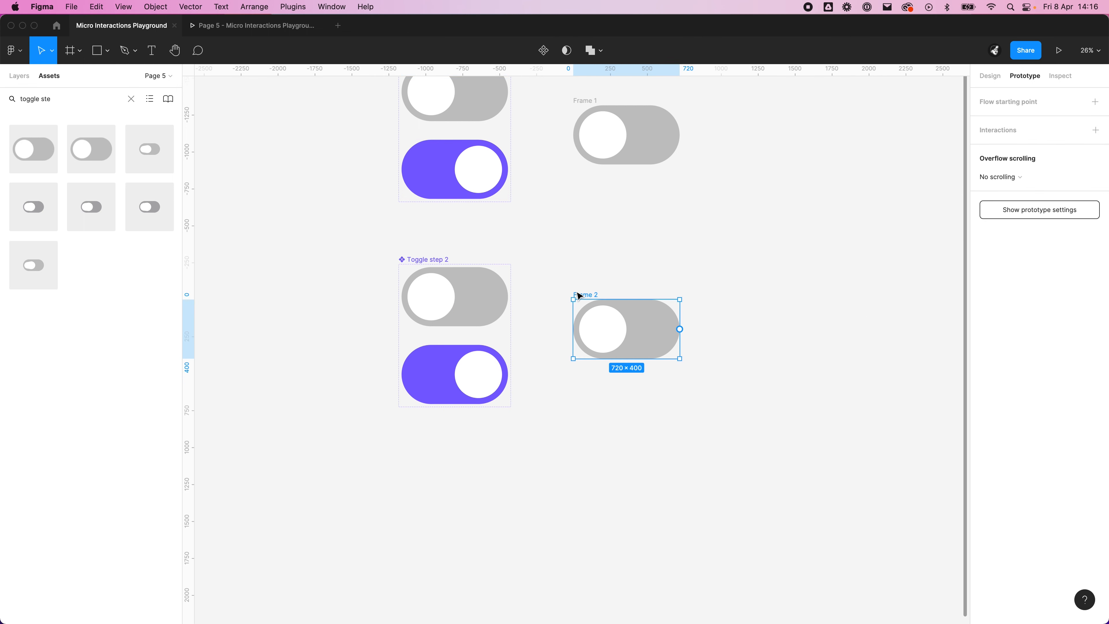
left_click(1058, 44)
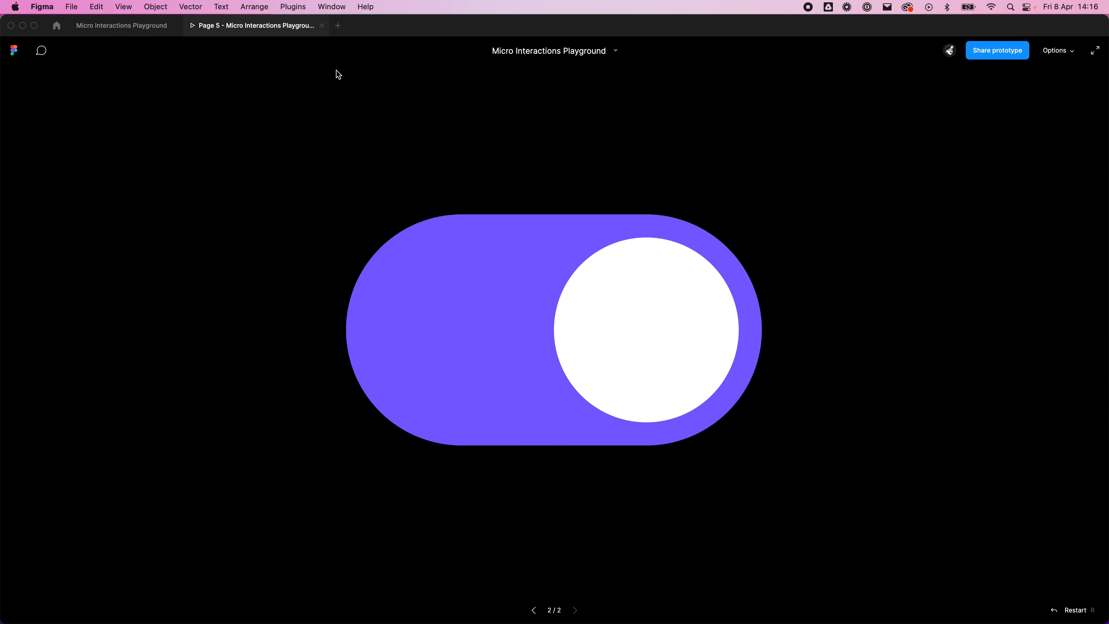
right_click(290, 28)
left_click(324, 58)
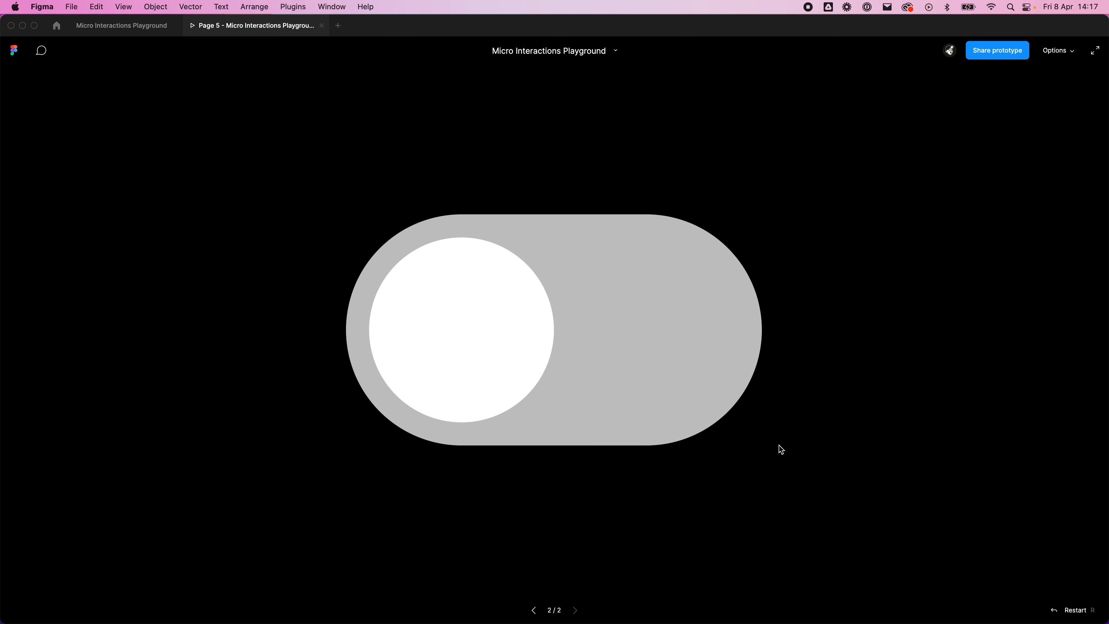
left_click(541, 350)
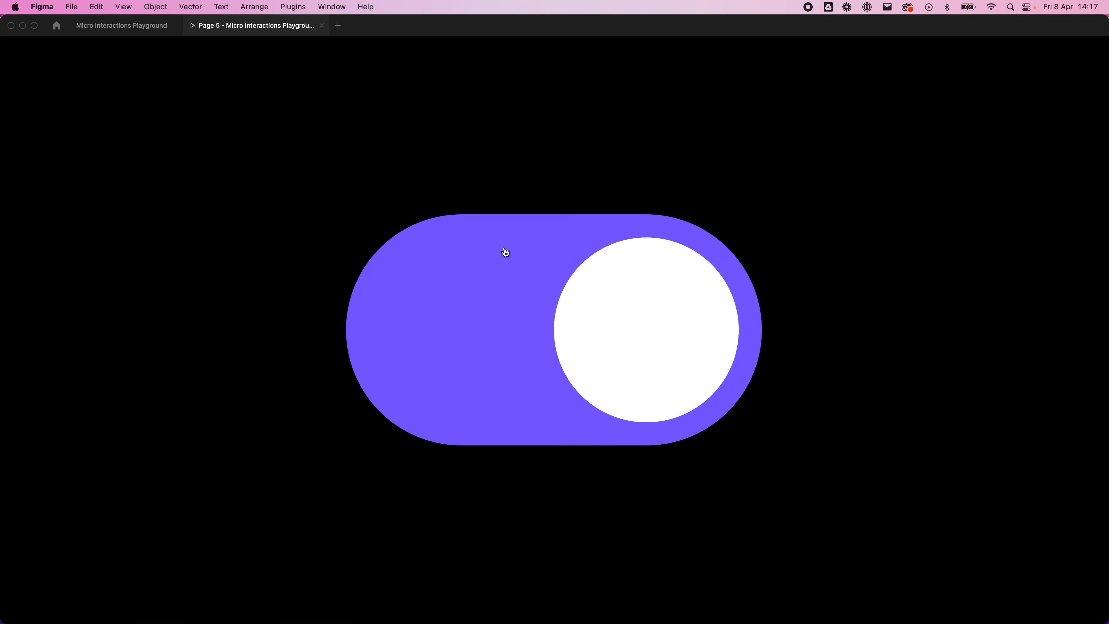
left_click(728, 317)
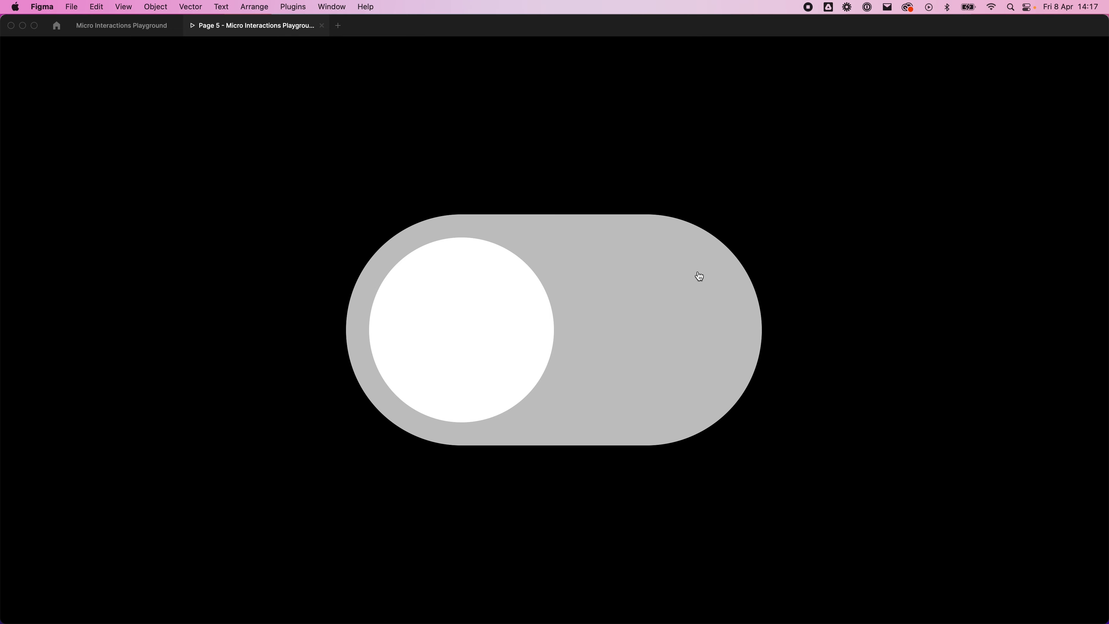
left_click(485, 344)
left_click(566, 346)
left_click(541, 341)
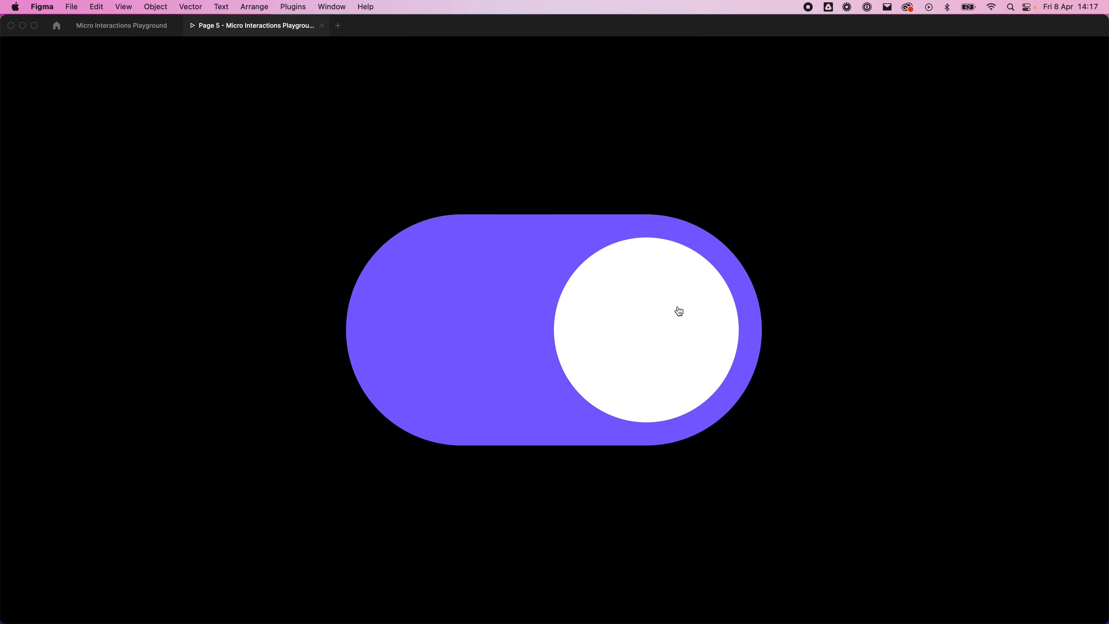
left_click(629, 332)
left_click(620, 336)
Step: Return to the design file and set the easing of Toggle step 2's default variant interaction to Custom
left_click(117, 24)
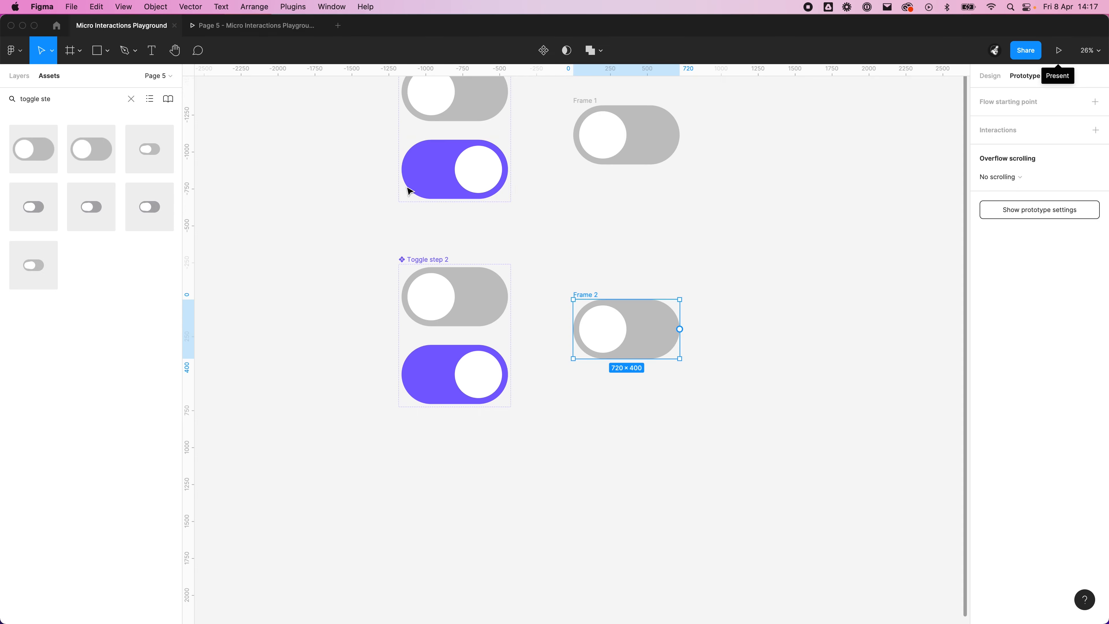
left_click(458, 300)
left_click(479, 312)
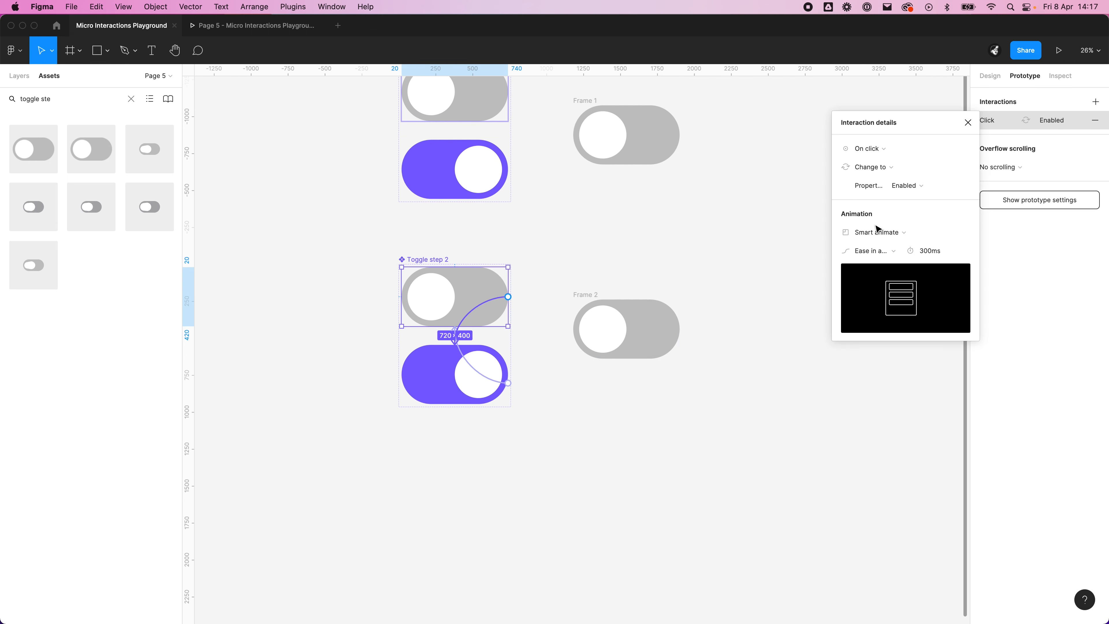
left_click(899, 246)
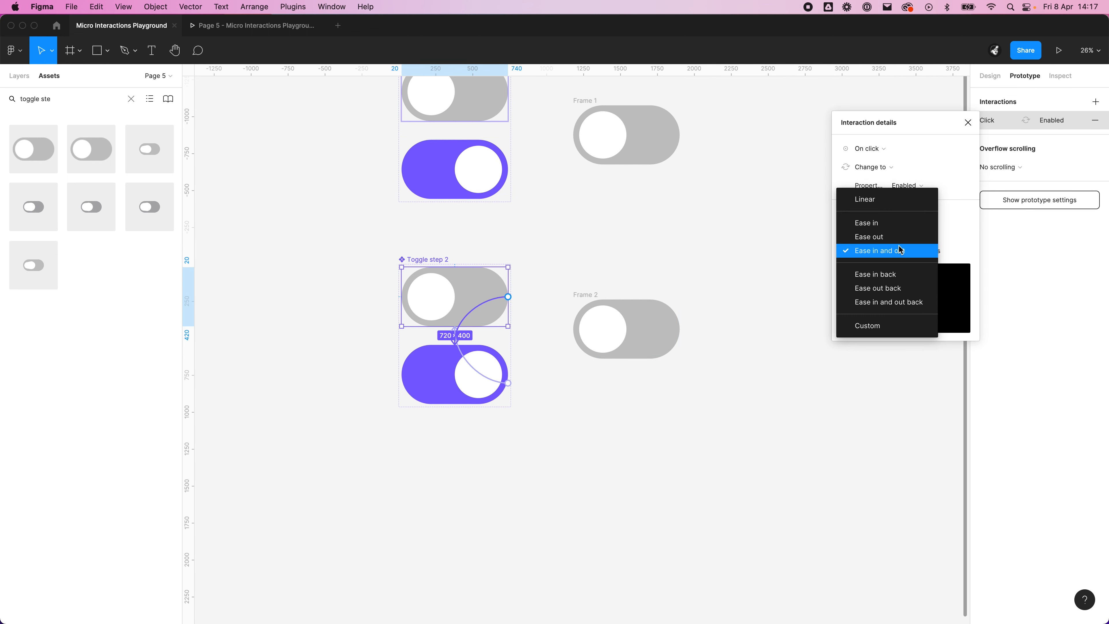
left_click(880, 328)
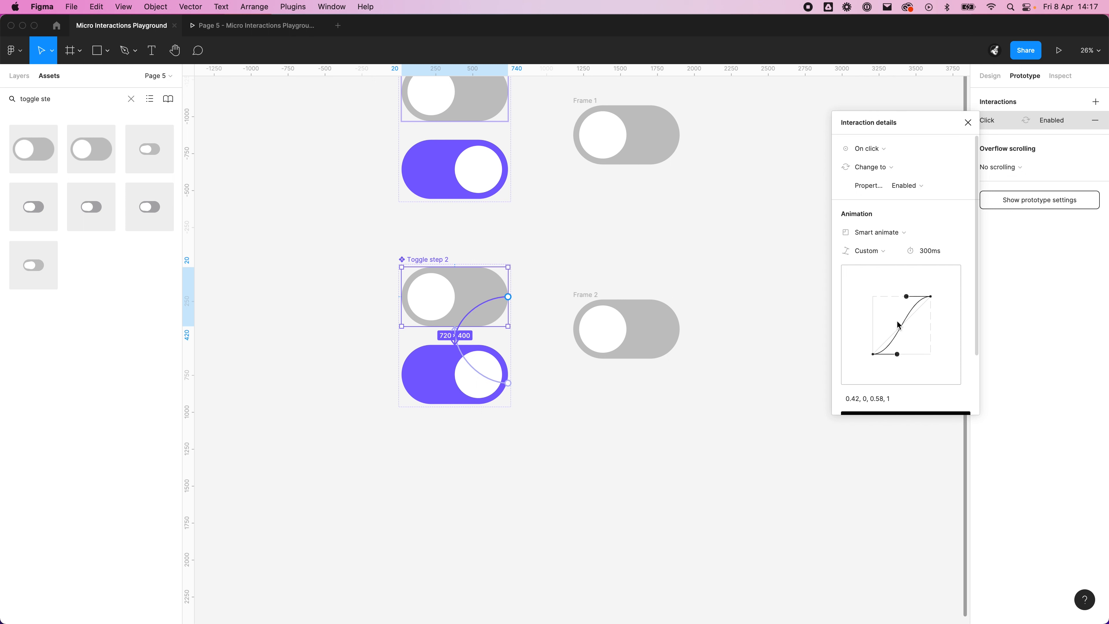
Step: Reshape the custom easing curve of Toggle step 2's default variant to 0.49, -0.28, 0.55, 1.24
left_click_drag(899, 359, 901, 370)
left_click_drag(906, 297, 904, 283)
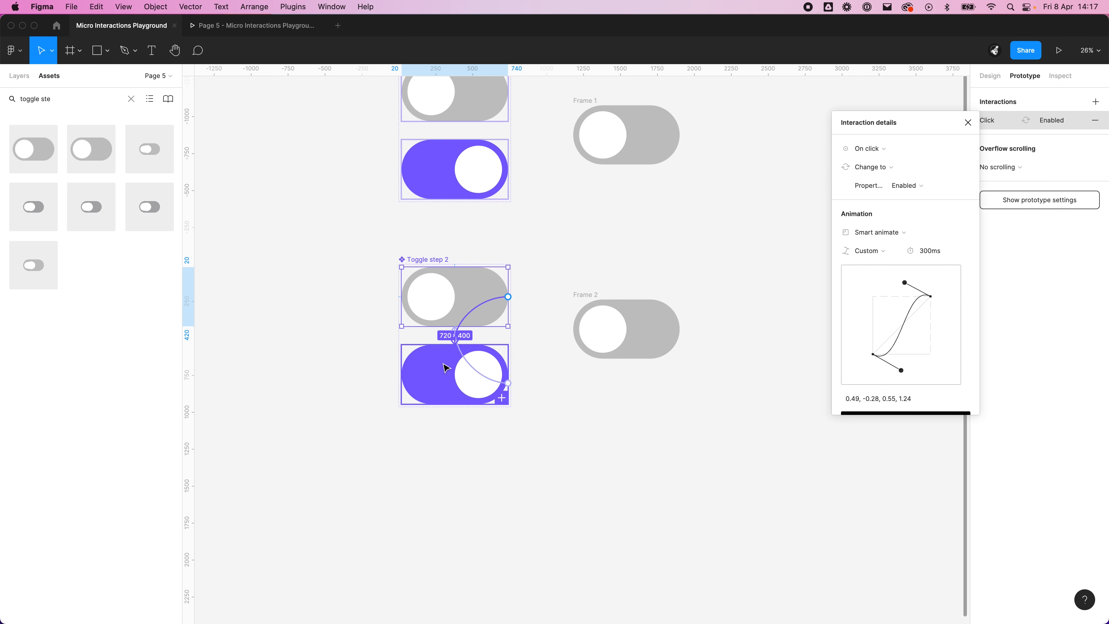
Step: Preview Frame 2, reload the prototype and switch the toggle on and off repeatedly to test the custom easing curve
left_click(614, 243)
left_click(587, 295)
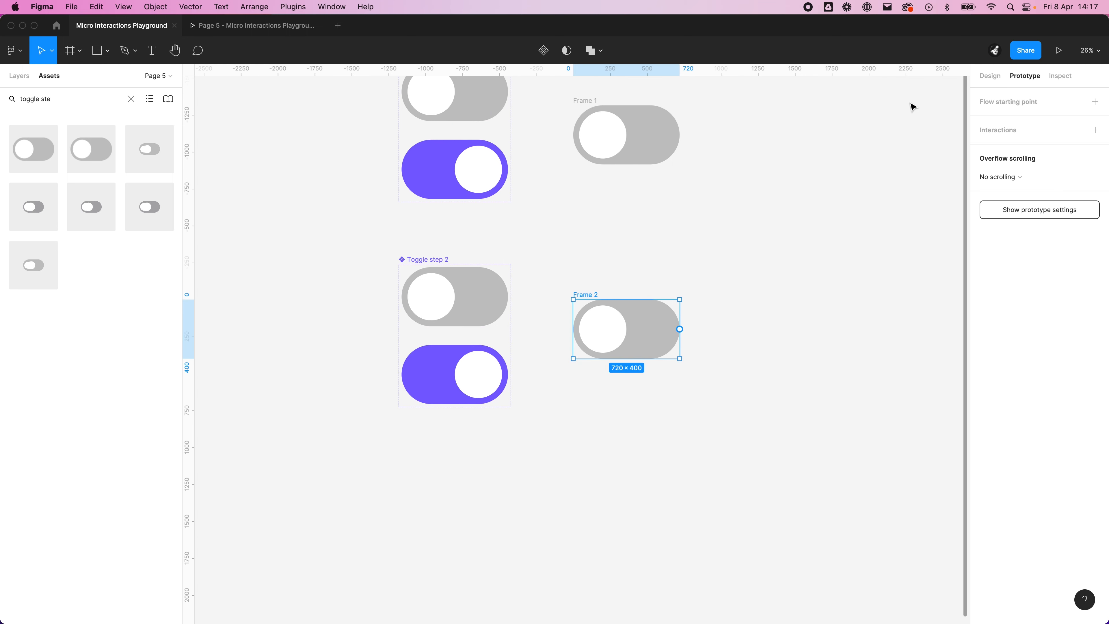
left_click(1059, 50)
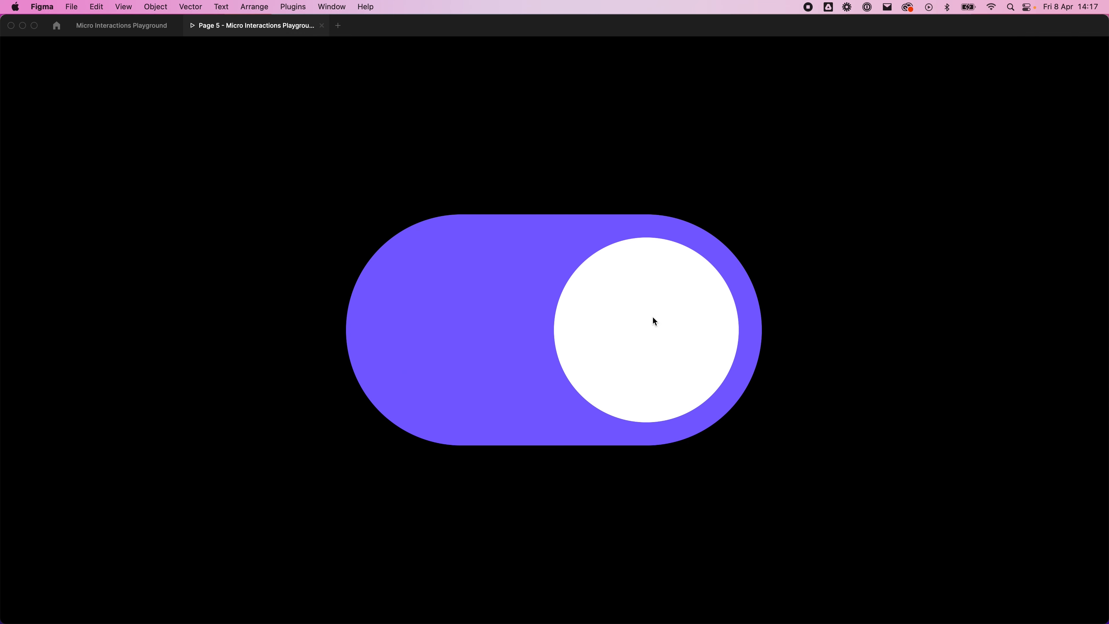
right_click(261, 39)
left_click(284, 60)
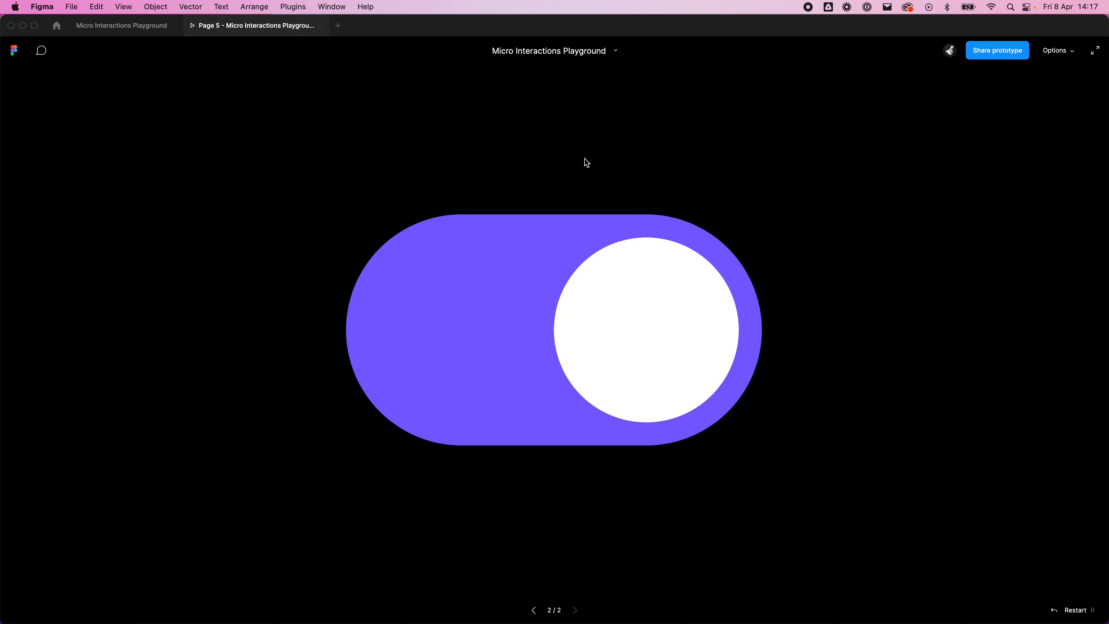
left_click(508, 335)
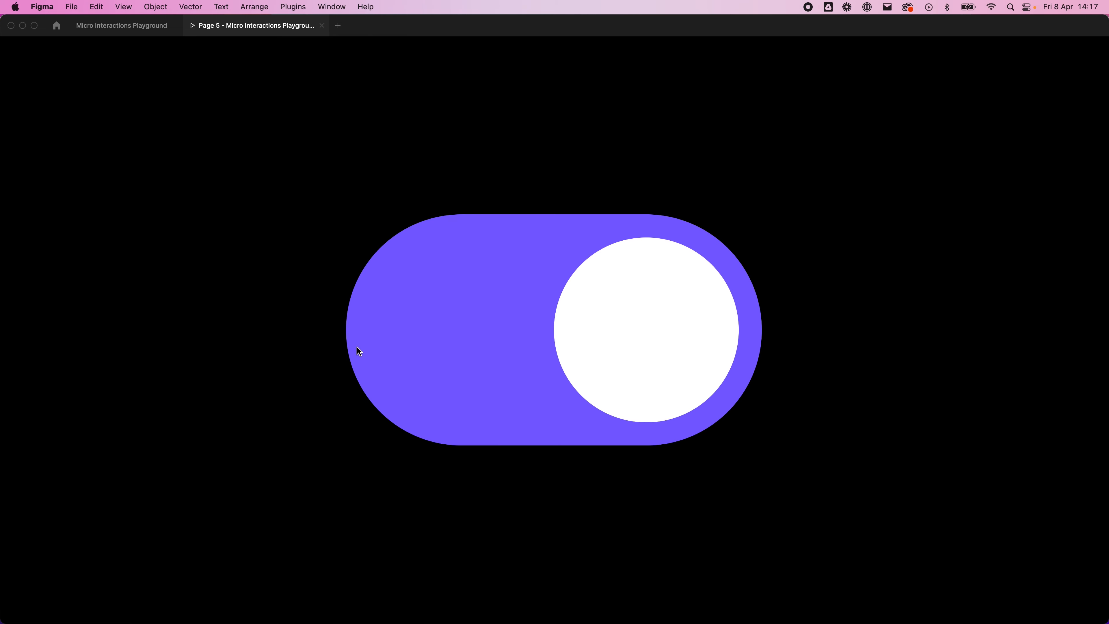
left_click(690, 370)
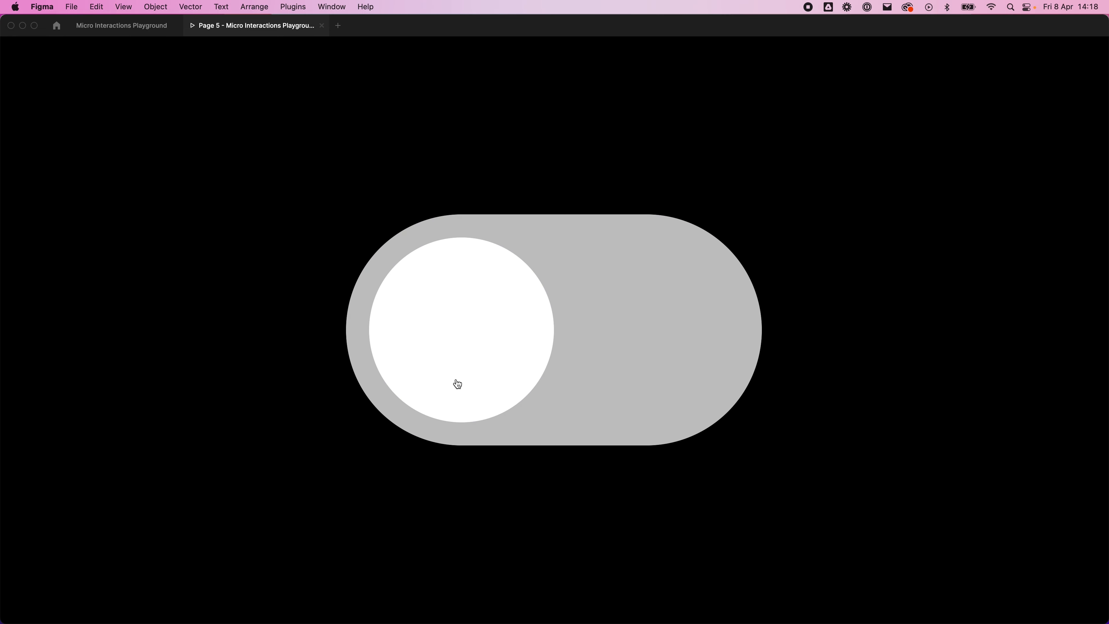
left_click(430, 333)
left_click(575, 322)
left_click(524, 323)
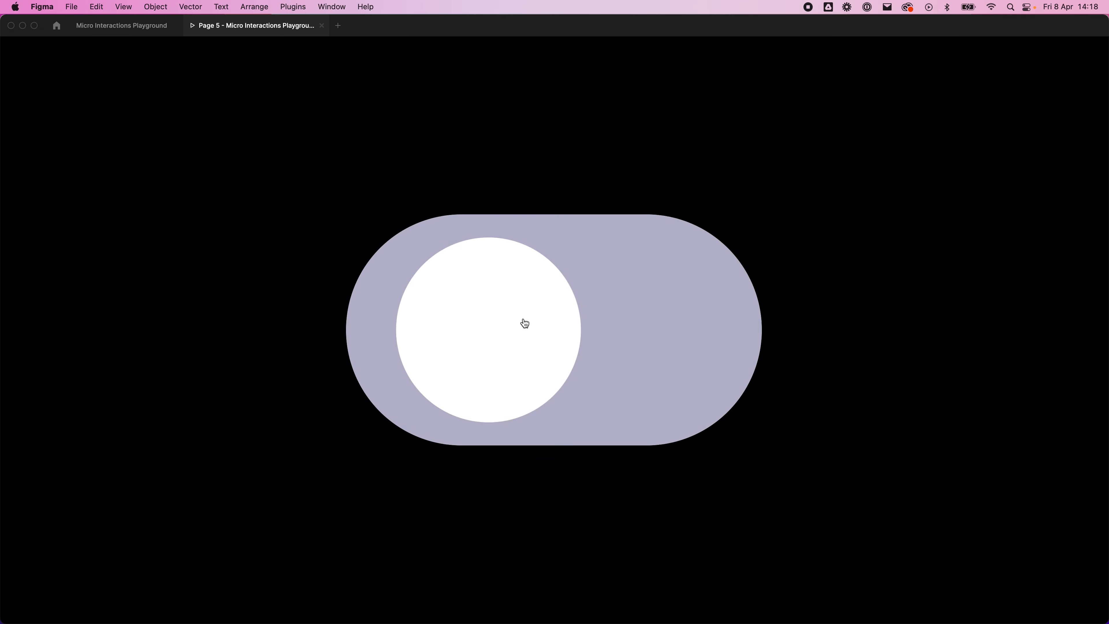
left_click(551, 327)
left_click(488, 332)
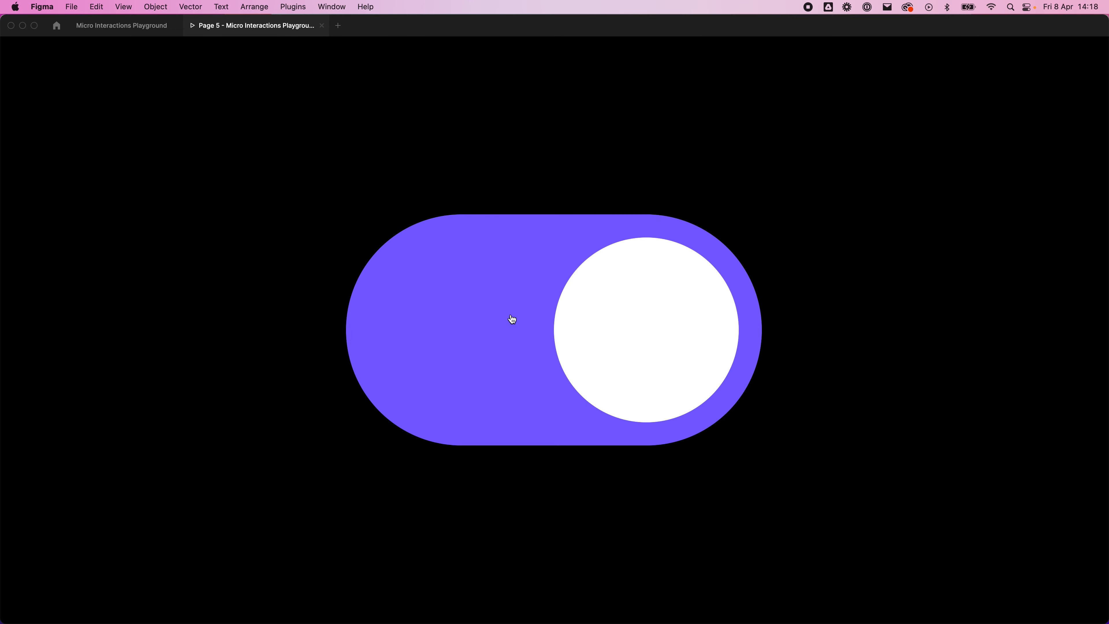
Step: Return to the design file and exaggerate the custom easing curve of Toggle step 2's default variant to 0.57, -1.21, 0.48, 2.15
left_click(87, 27)
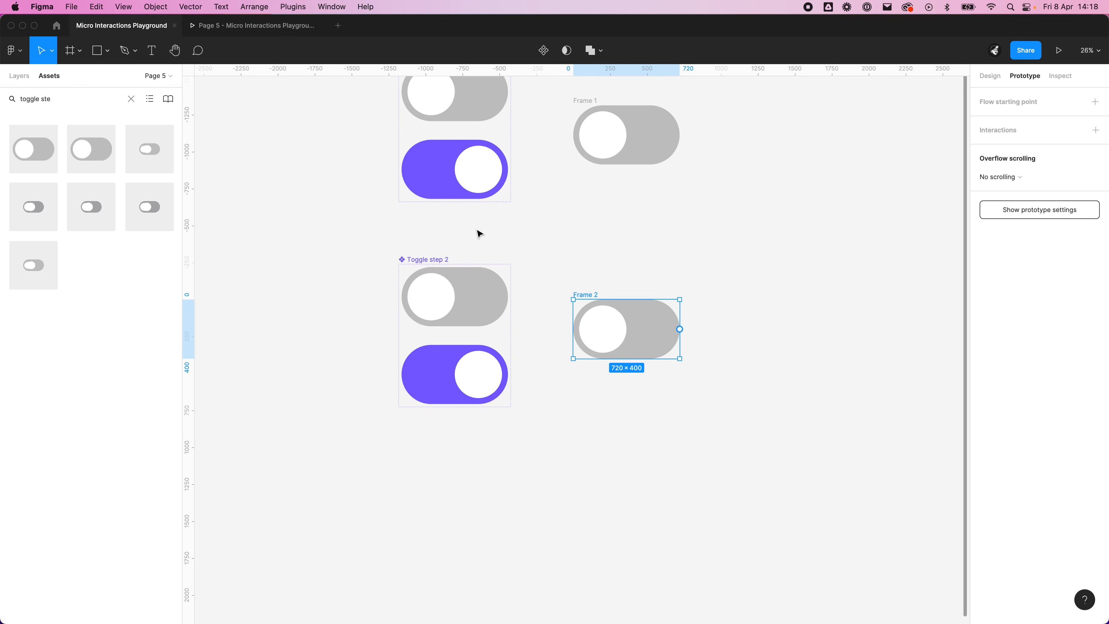
left_click(479, 316)
left_click(480, 316)
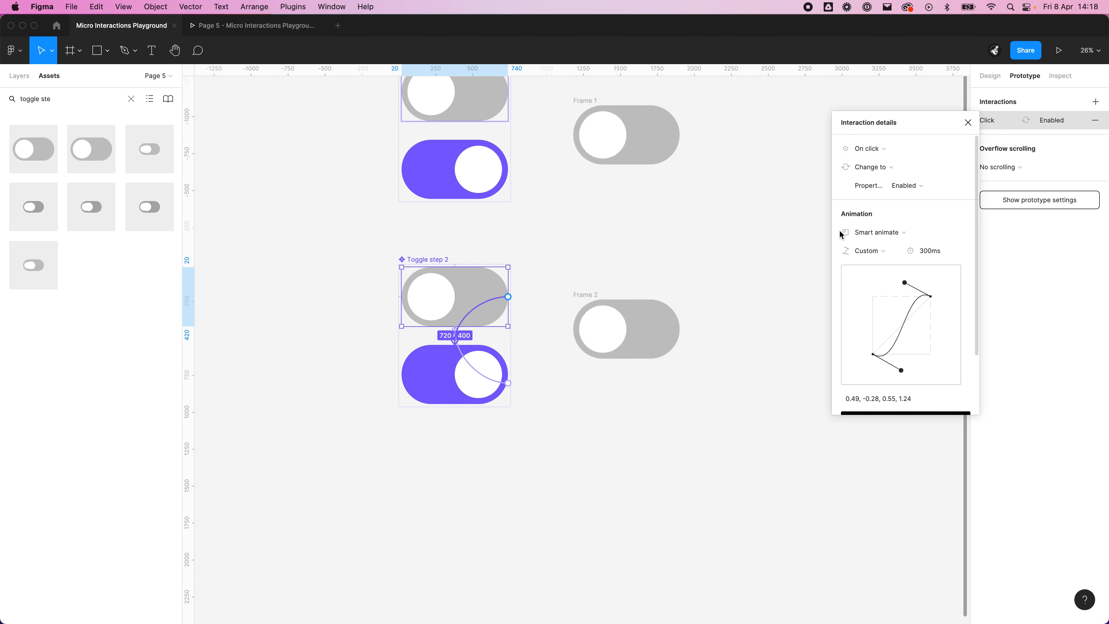
left_click(876, 257)
left_click(878, 255)
left_click_drag(902, 371, 901, 410)
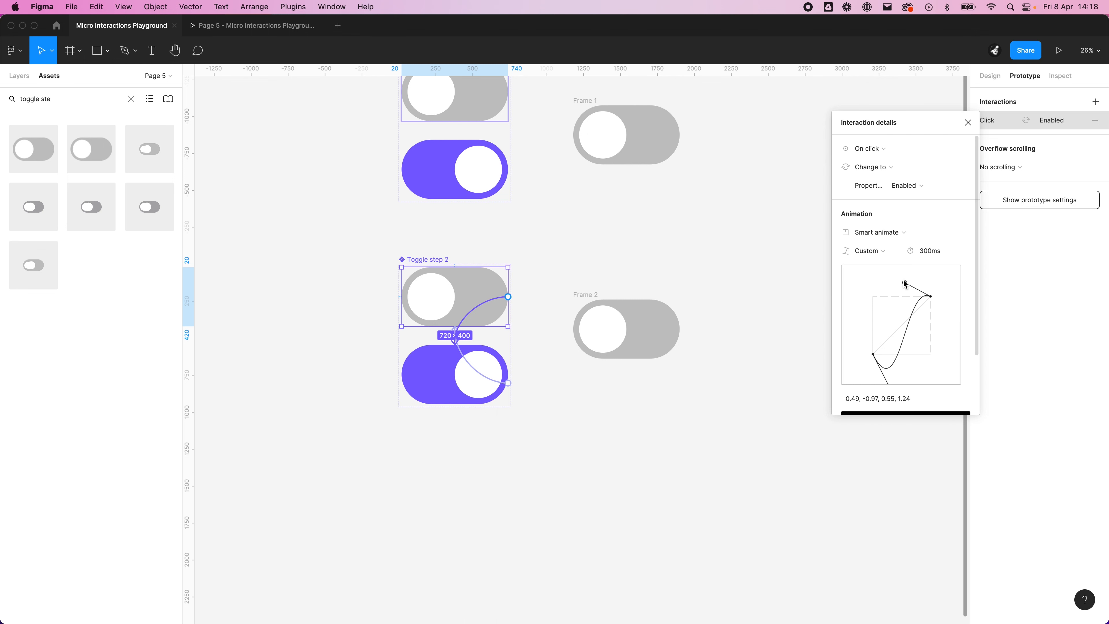
left_click_drag(905, 283, 901, 223)
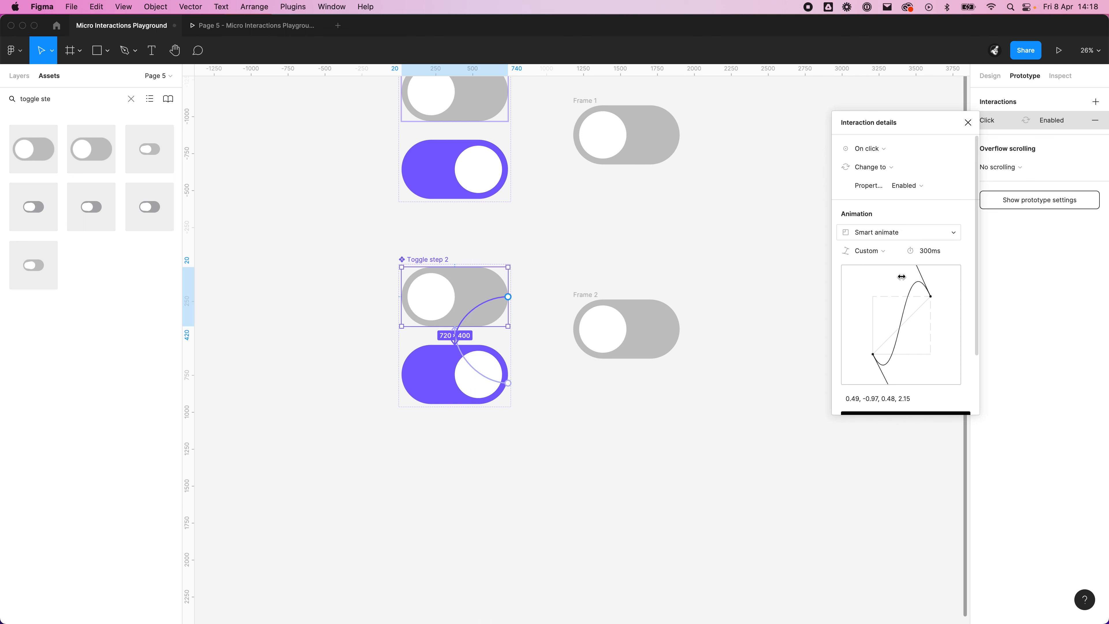
scroll(927, 369, "down", 1)
left_click_drag(889, 360, 889, 365)
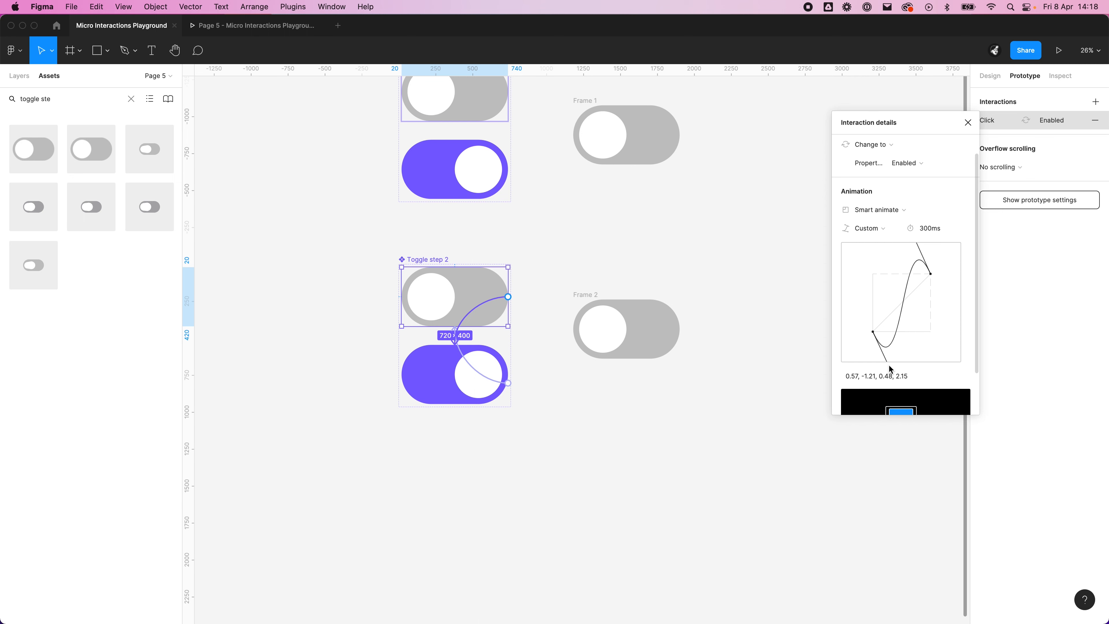
Step: Reload the Frame 2 prototype and switch the toggle on and off repeatedly to test the exaggerated custom easing
left_click(632, 340)
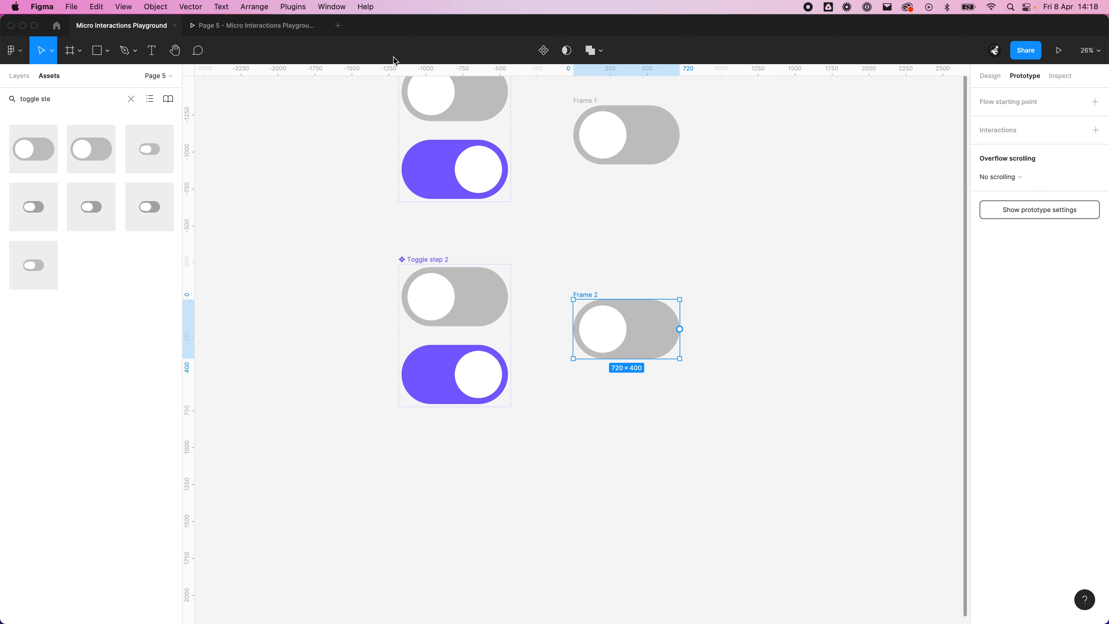
left_click(264, 30)
right_click(271, 27)
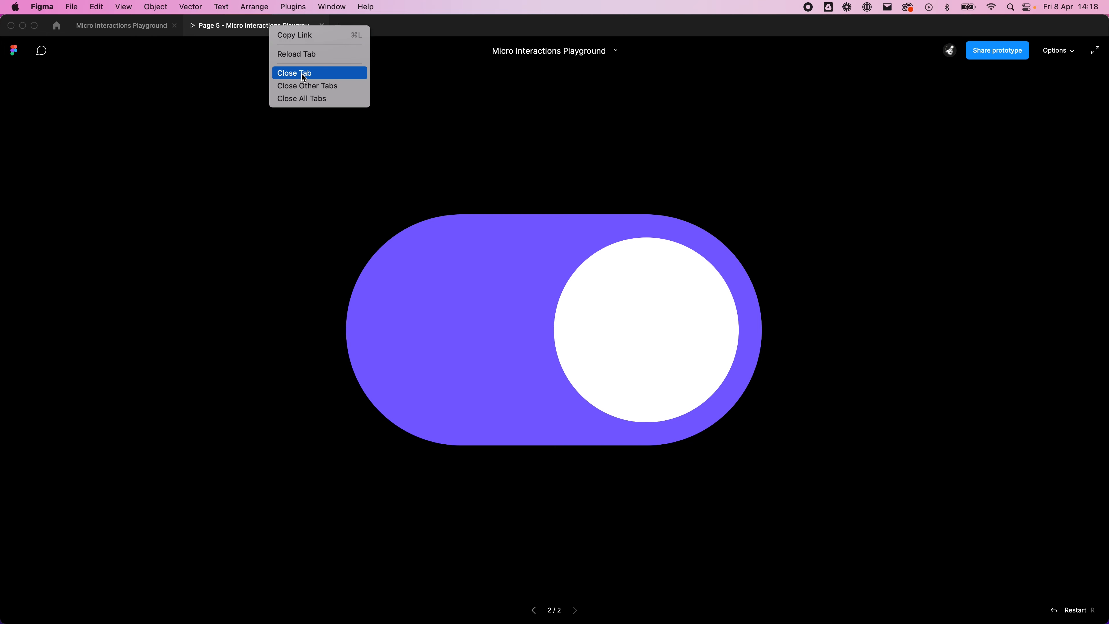
left_click(301, 53)
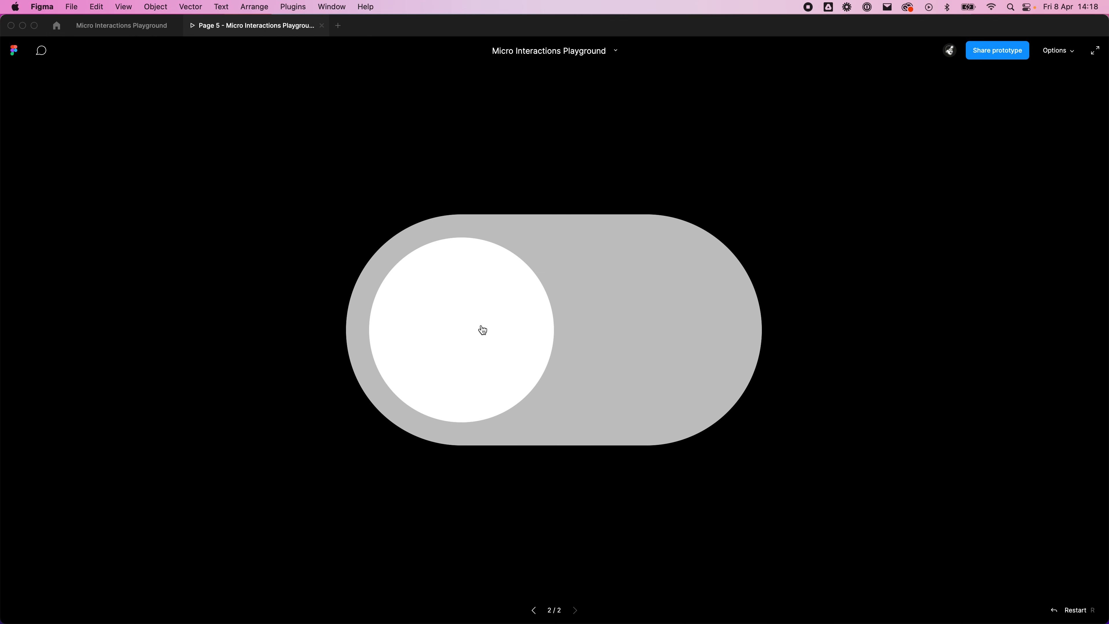
left_click(483, 330)
left_click(620, 325)
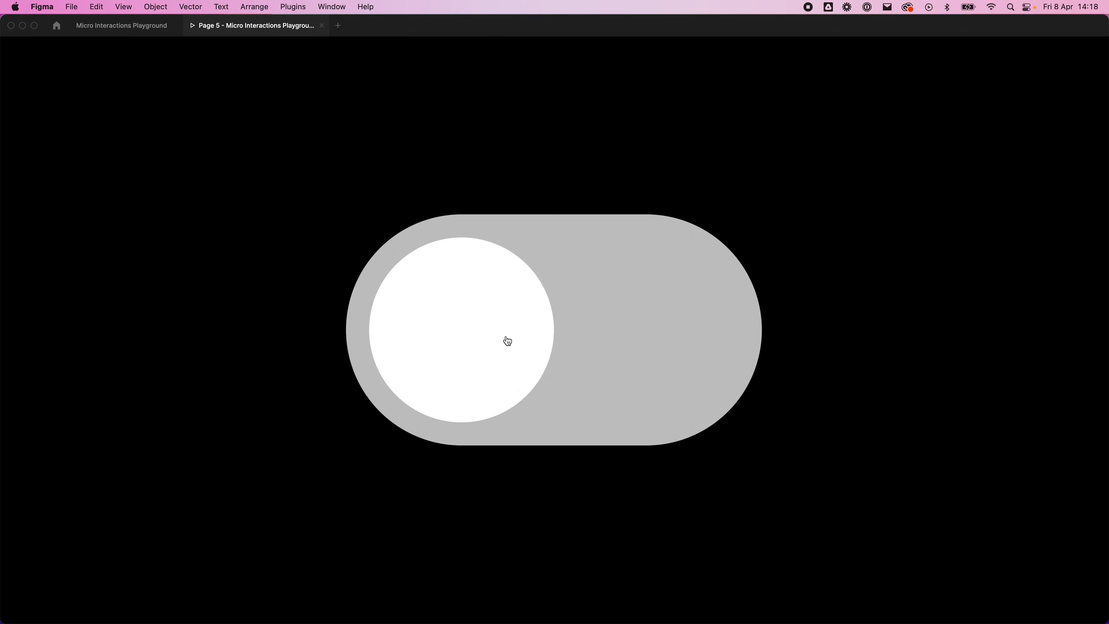
left_click(516, 342)
left_click(561, 335)
left_click(508, 346)
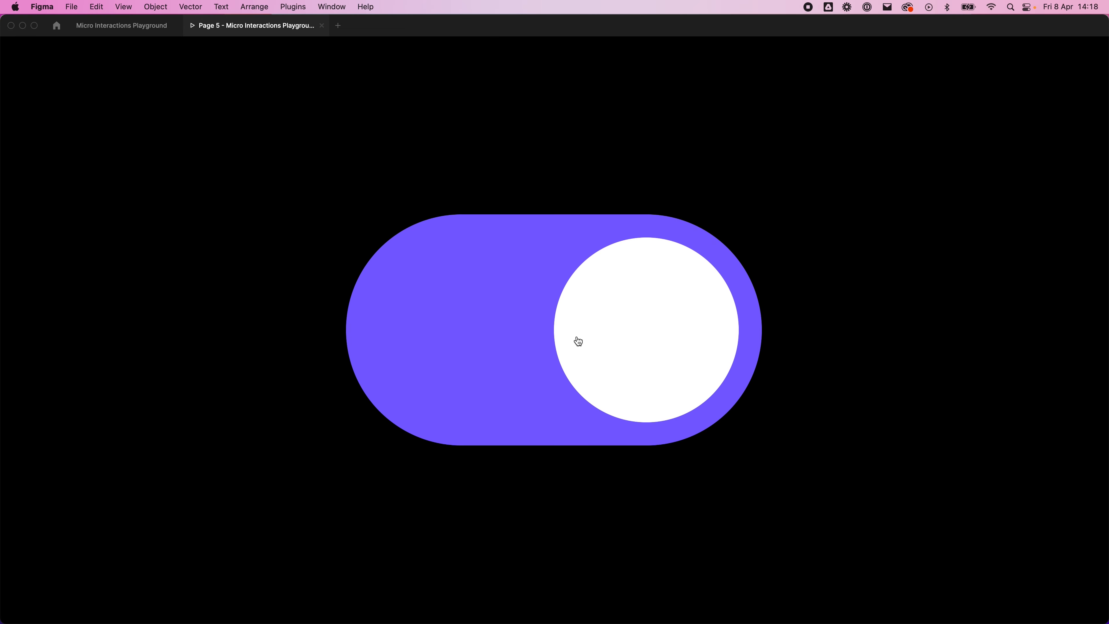
left_click(577, 339)
left_click(521, 323)
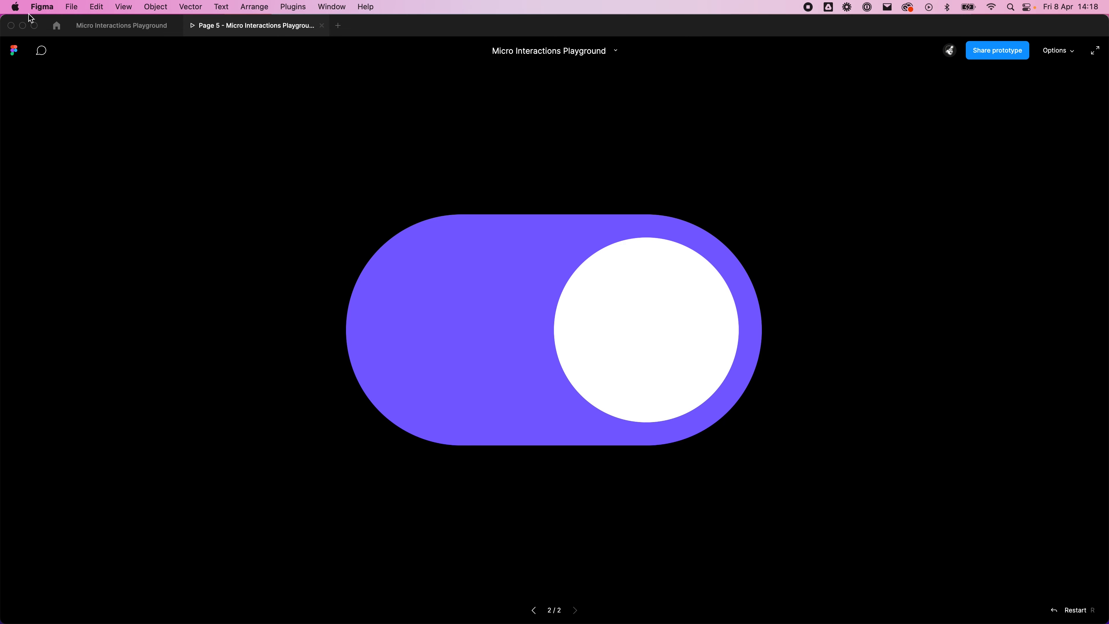
Step: Return to the design file and open Page 4 to examine its multi-variant Toggle component set and test frame
left_click(121, 25)
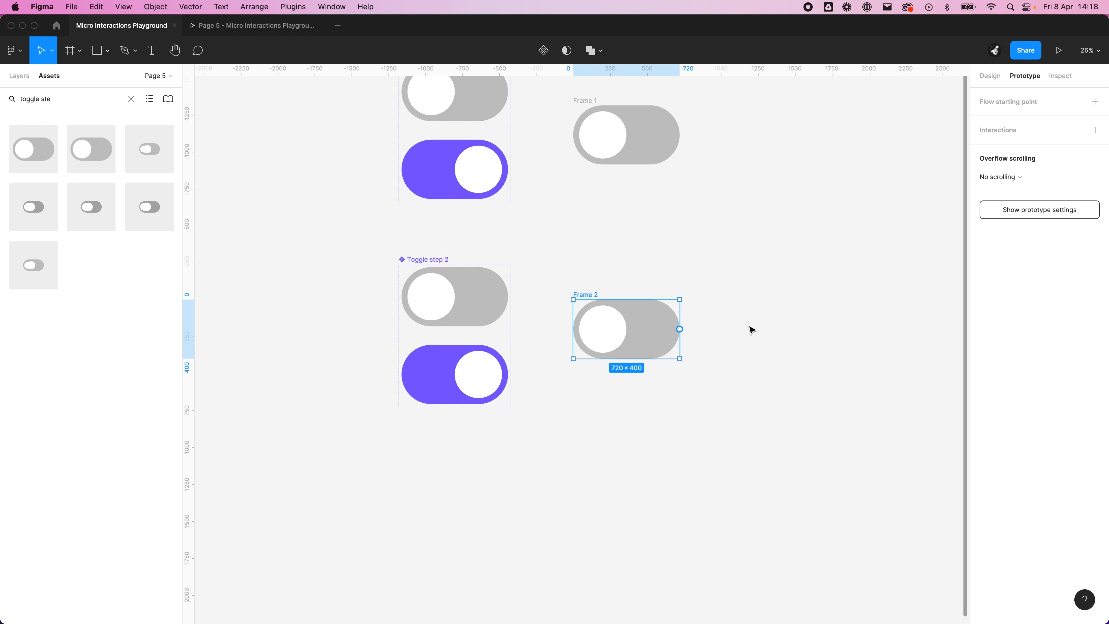
left_click(726, 354)
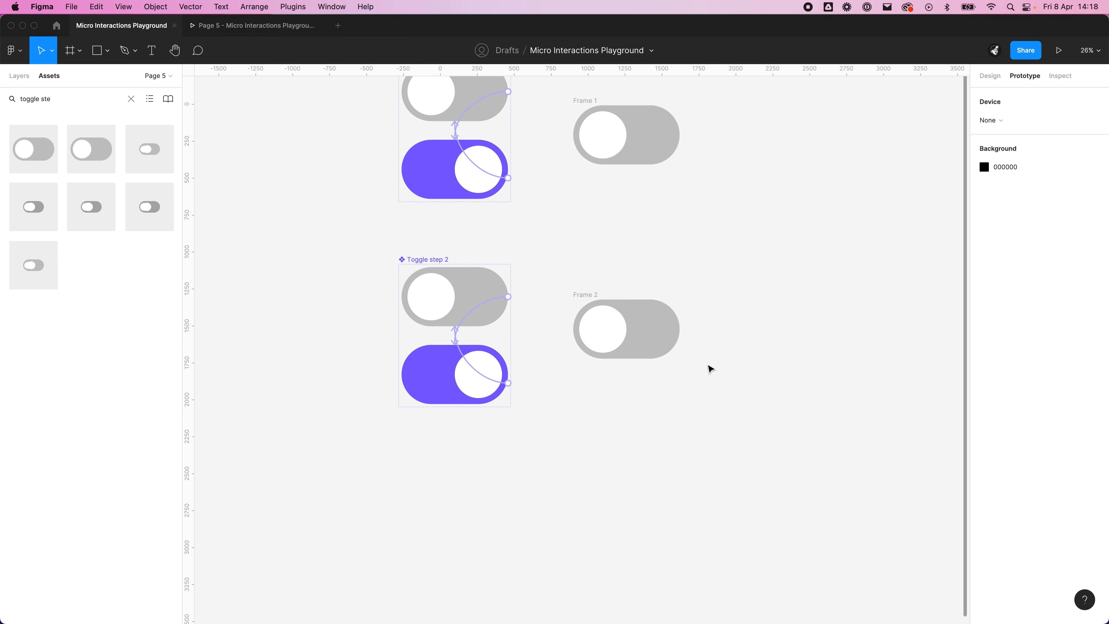
left_click(11, 83)
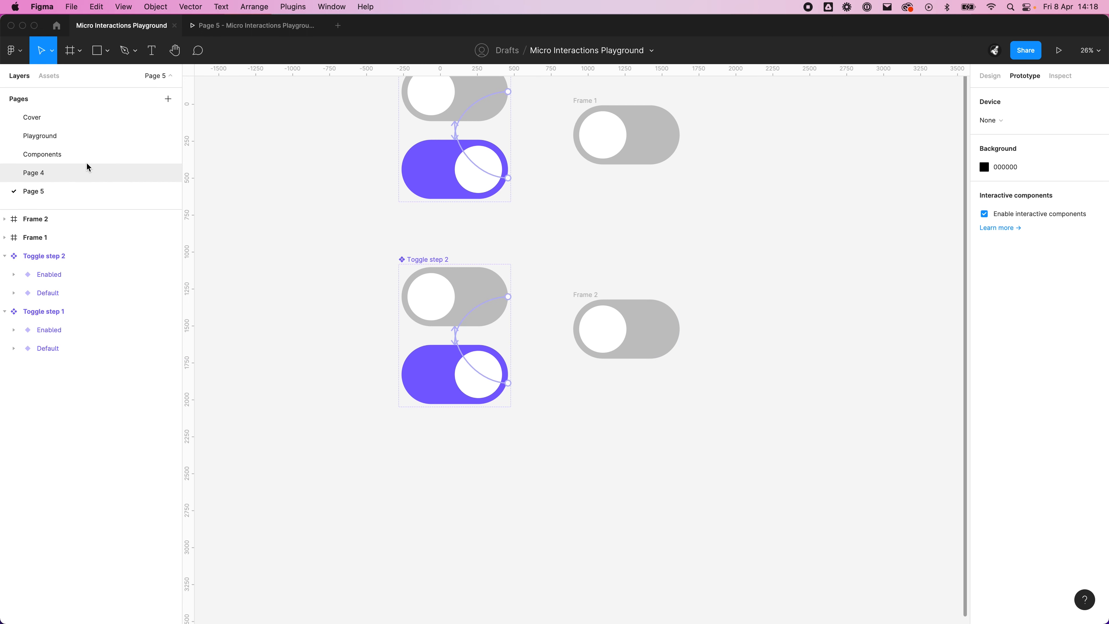
left_click(89, 173)
scroll(718, 475, "up", 2)
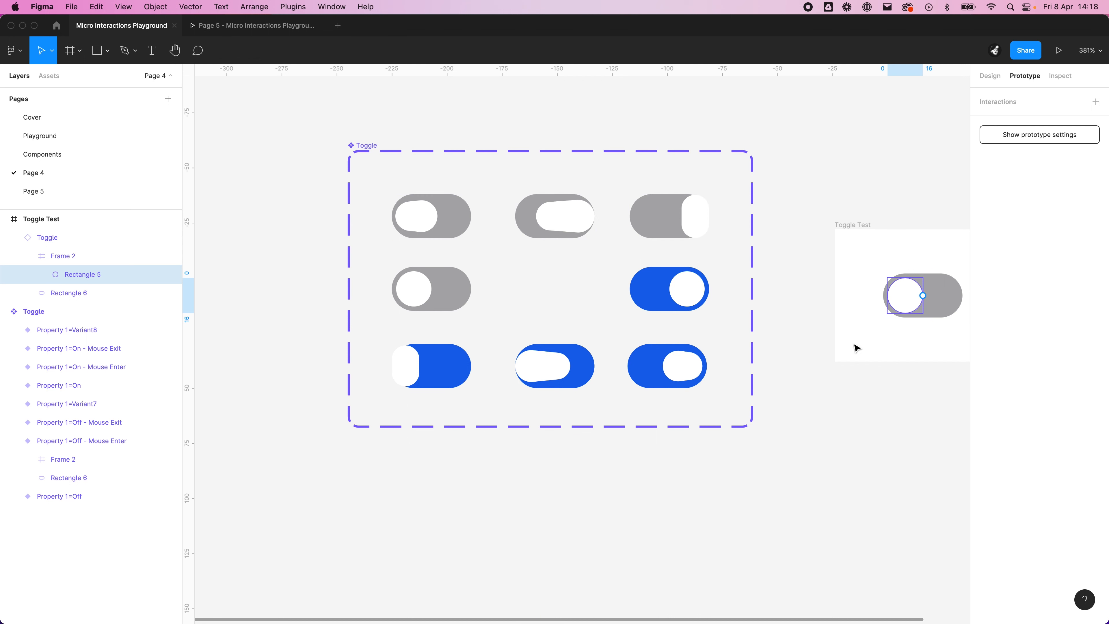
scroll(856, 348, "right", 5)
Step: Preview the Toggle Test frame scaled up to the screen and switch its toggle on and off to examine the animation
left_click(611, 222)
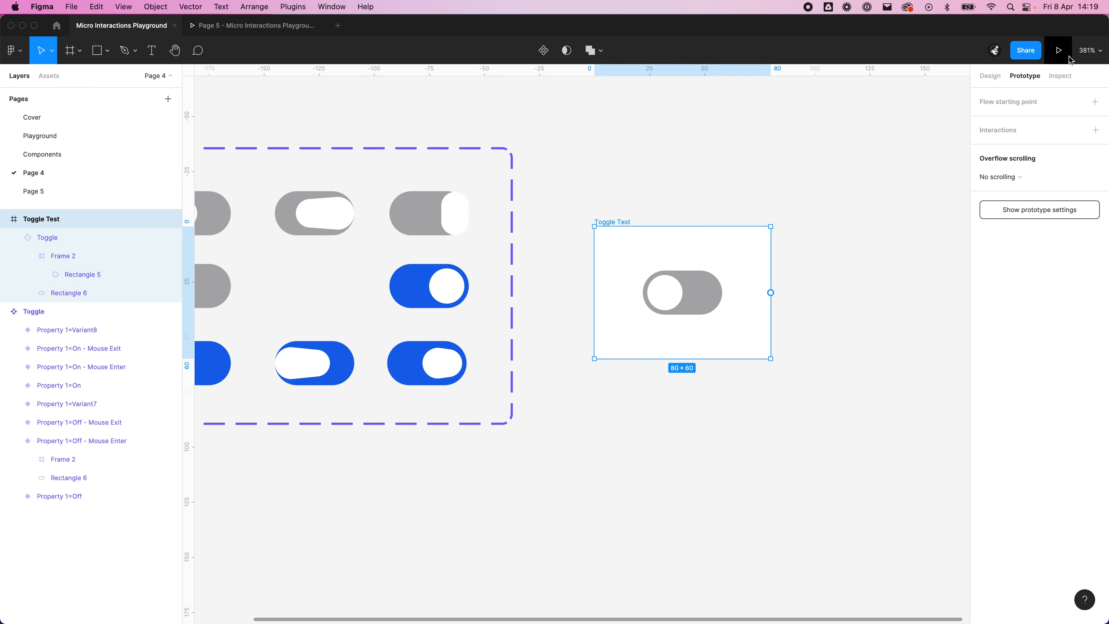
left_click(1069, 56)
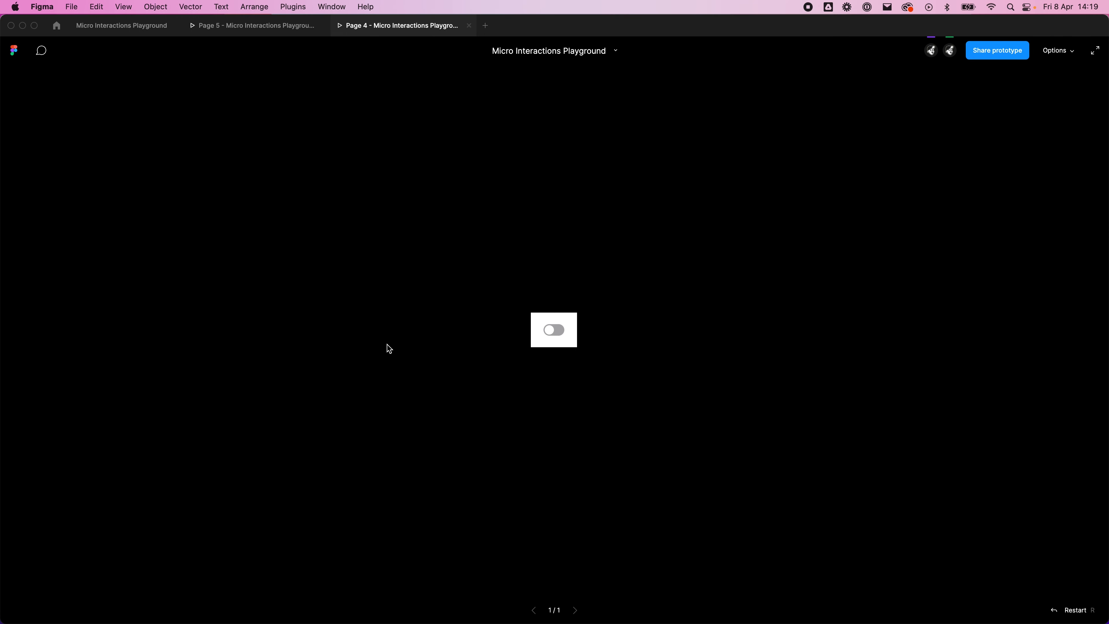
key("z")
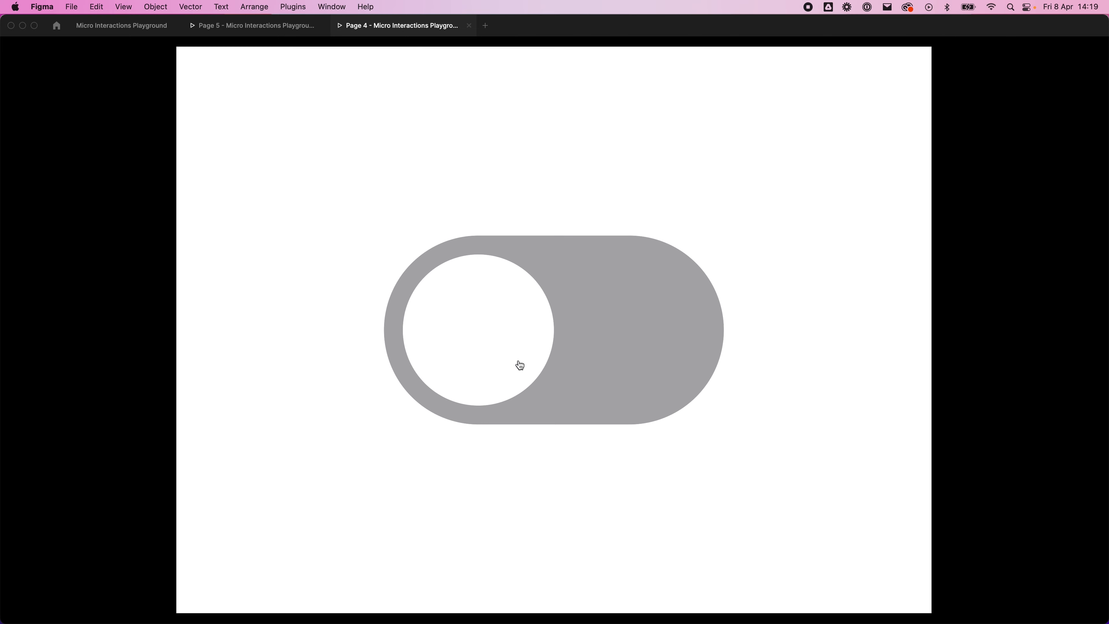
left_click(523, 351)
left_click(481, 364)
left_click(482, 369)
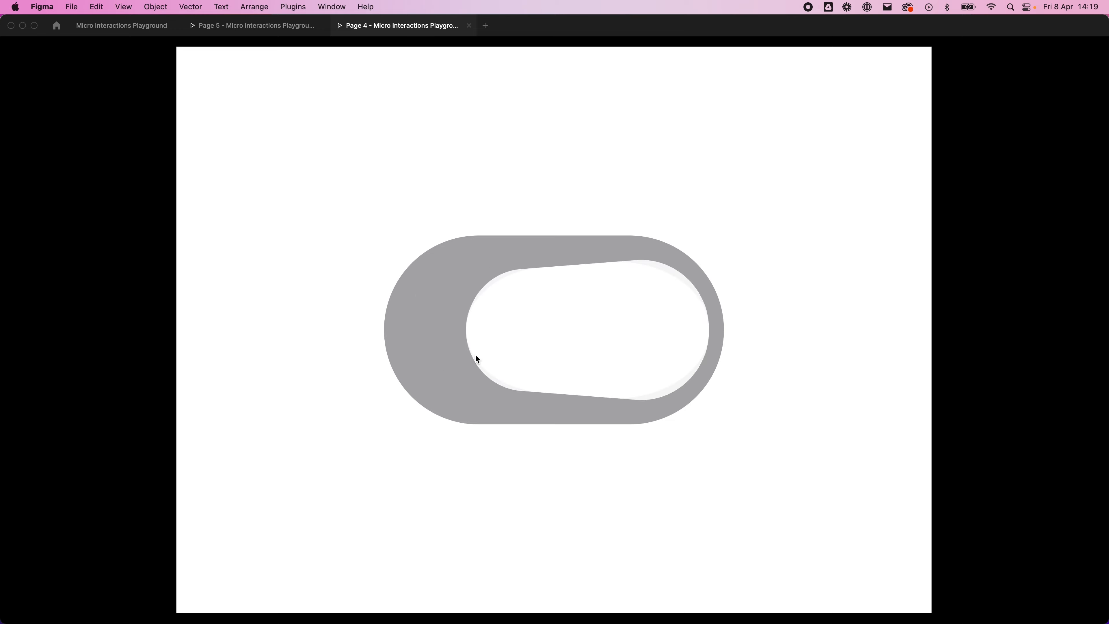
left_click(692, 299)
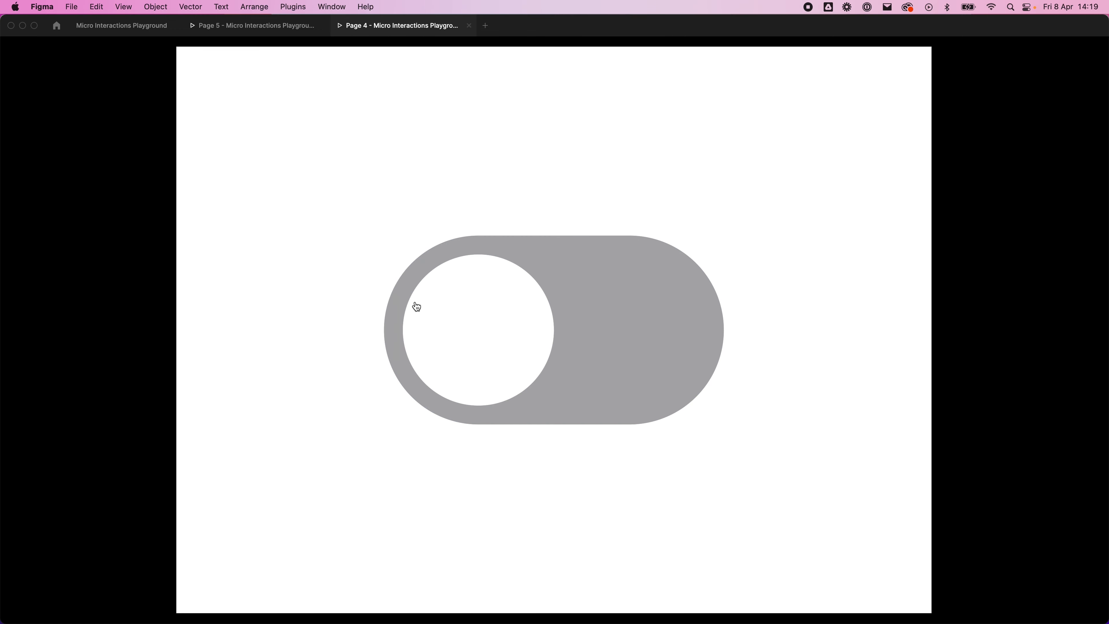
Step: Return to the design file, close the Page 5 and Page 4 prototype previews and go back to Page 5
left_click(118, 29)
scroll(646, 308, "down", 5)
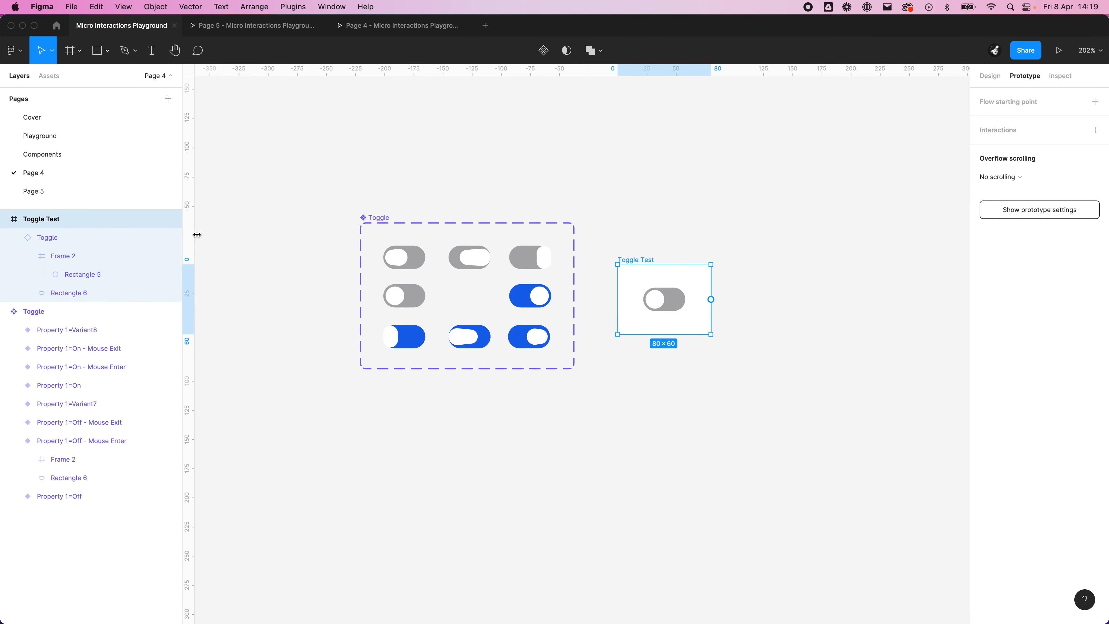
left_click(323, 26)
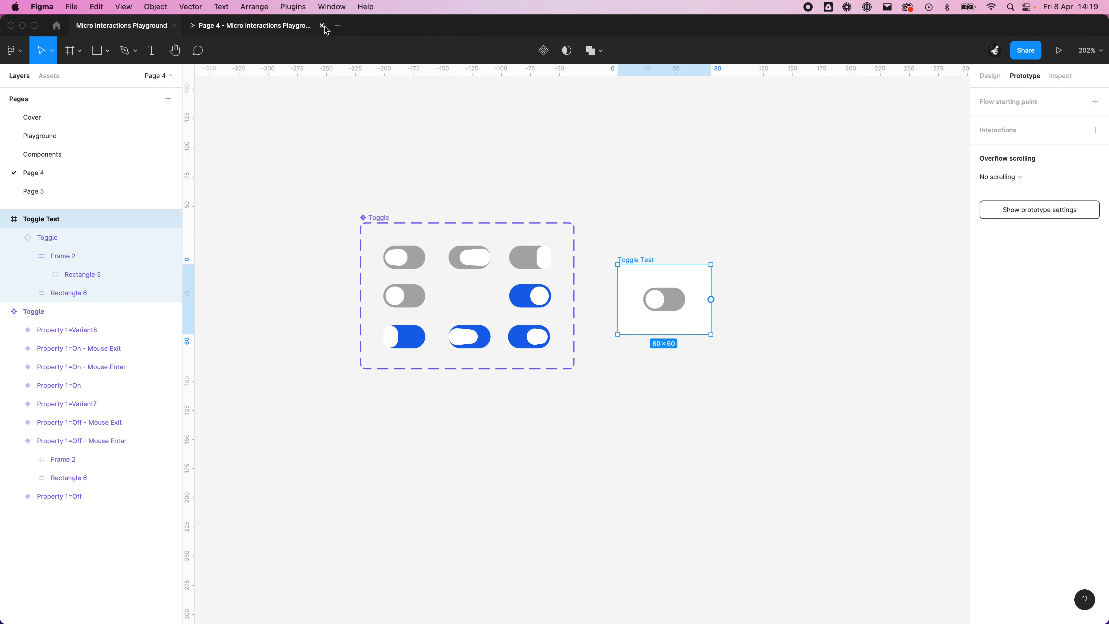
left_click(323, 26)
left_click(52, 195)
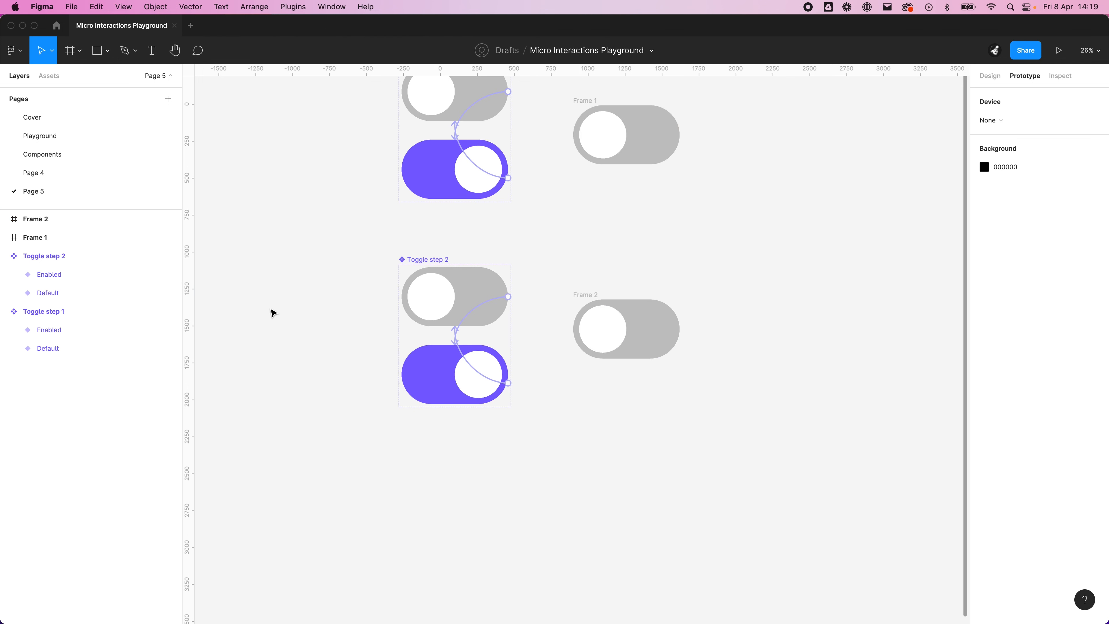
Step: Copy the Toggle Handle and Toggle Background from Toggle step 1's default variant and paste them onto the empty canvas below Toggle step 2
left_click_drag(597, 482, 613, 447)
scroll(690, 523, "down", 1)
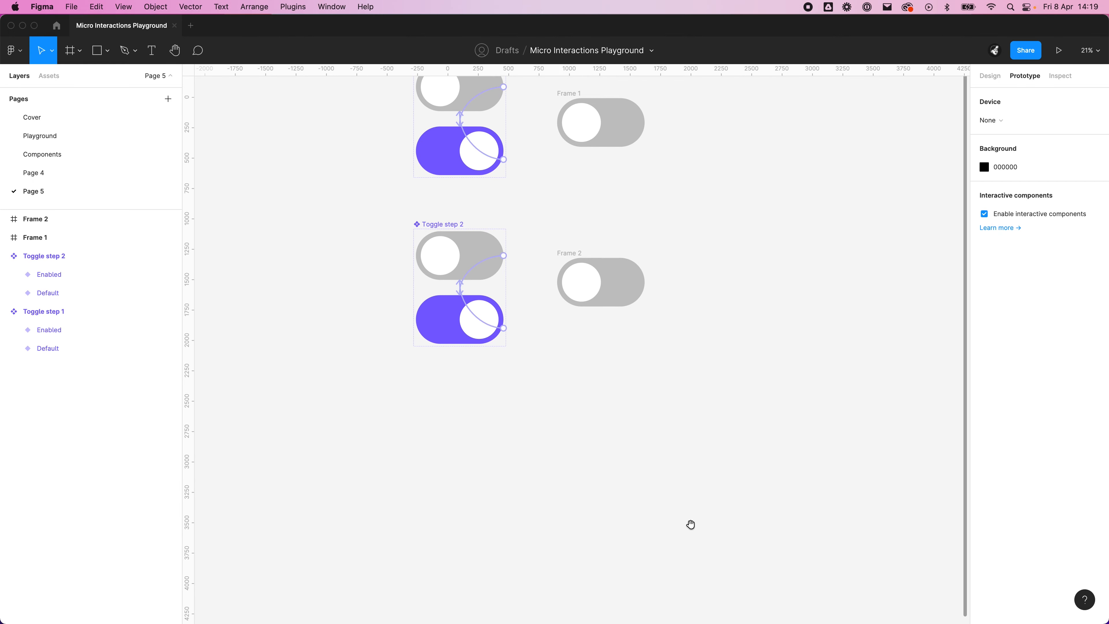
scroll(690, 522, "up", 3)
left_click(477, 156)
double_click(477, 156)
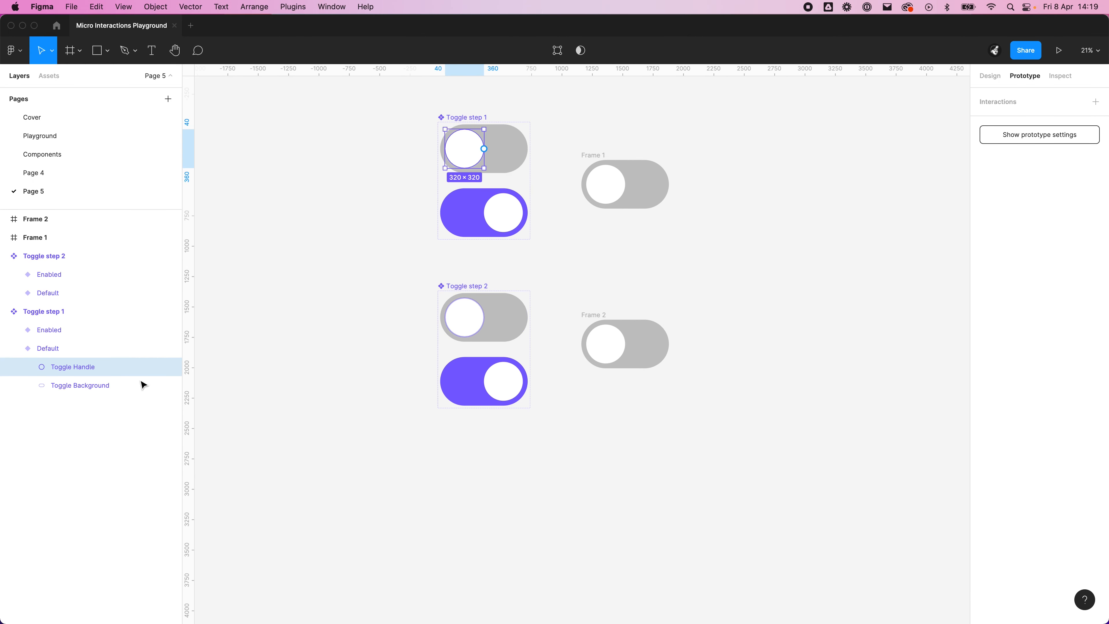
left_click(64, 386, "shift")
key("super+c")
left_click(324, 595)
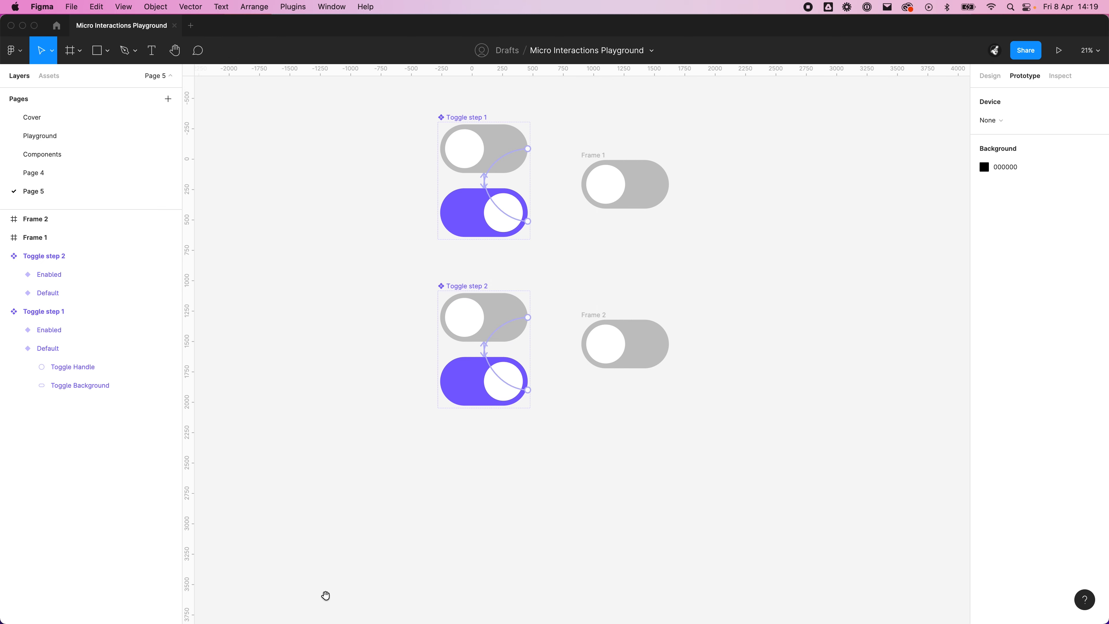
scroll(411, 260, "down", 6)
key("super+v")
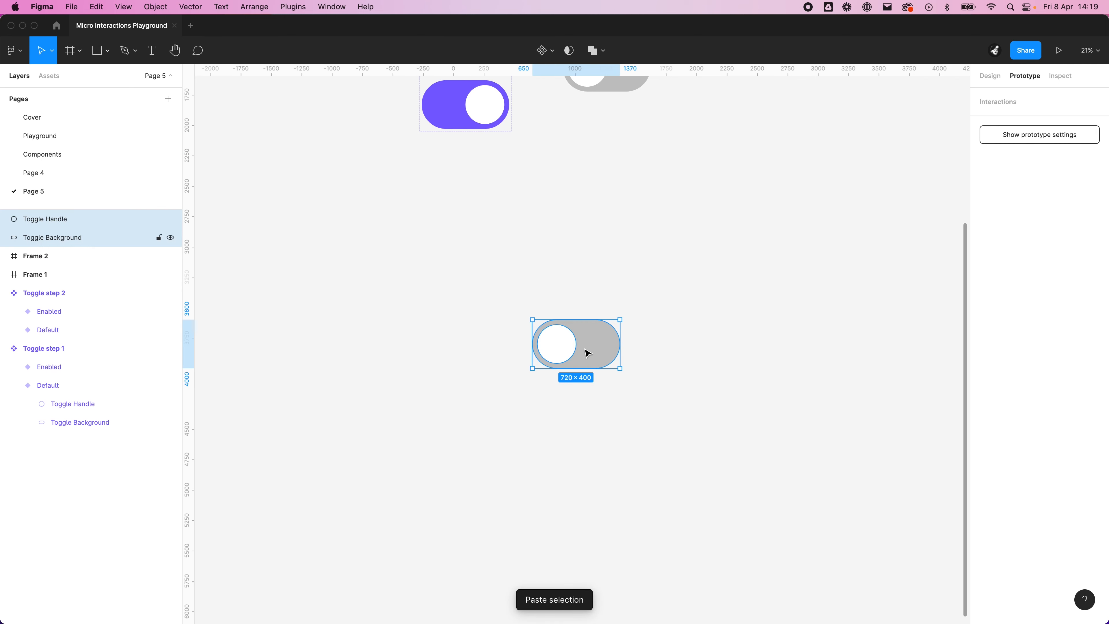
Step: Move the pasted handle and background so they line up beneath the Toggle step 2 component set
left_click_drag(587, 353, 511, 339)
key("Escape")
left_click_drag(553, 433, 394, 279)
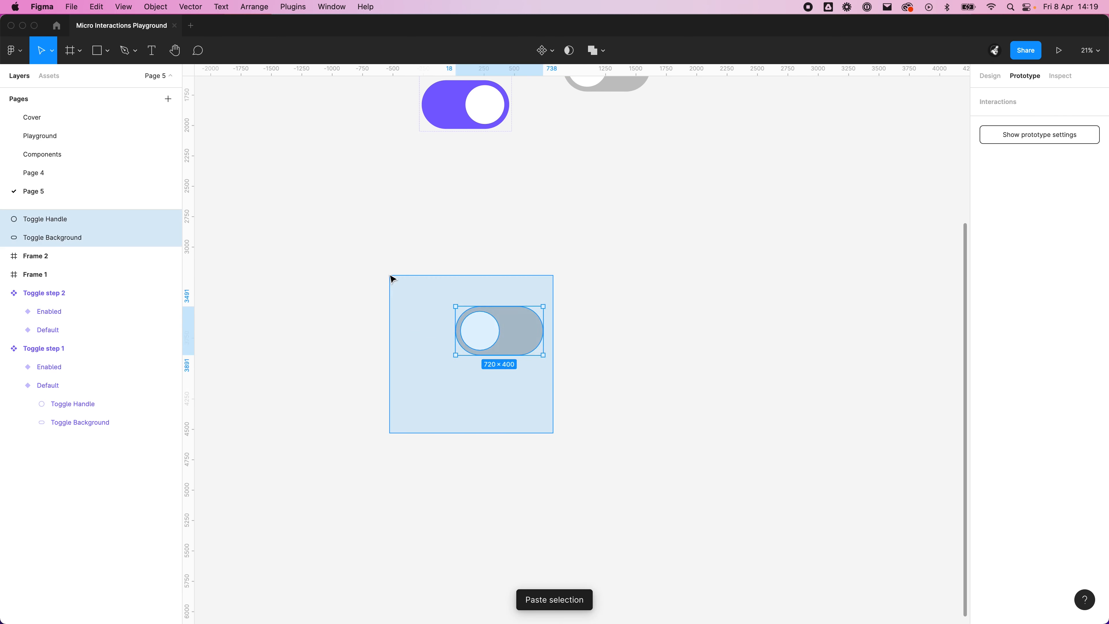
left_click_drag(505, 347, 480, 328)
left_click(459, 447)
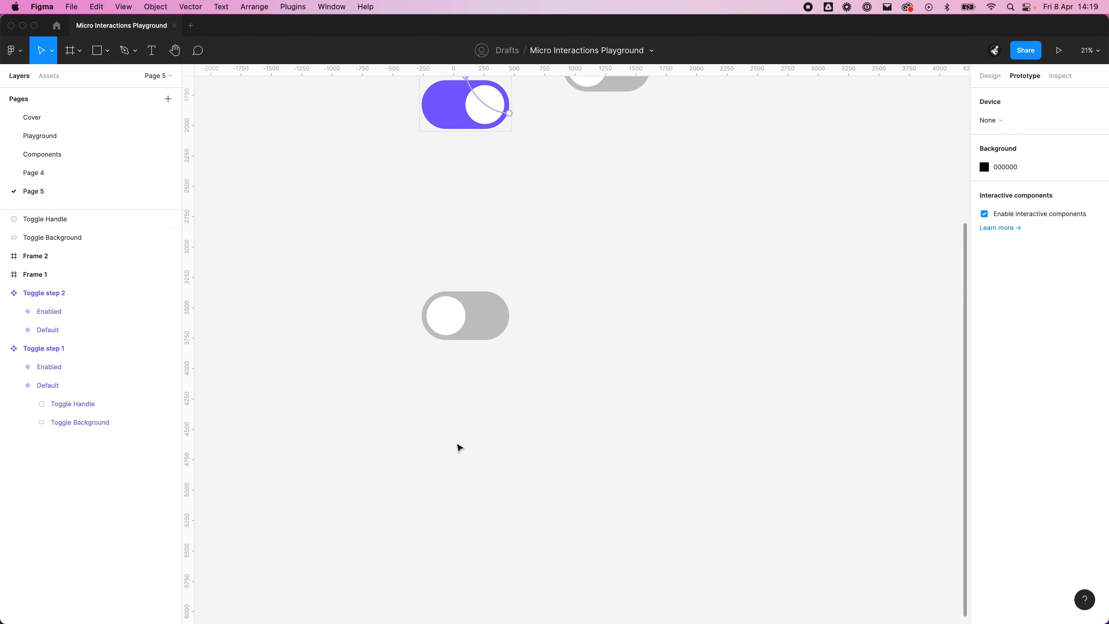
Step: Group the pasted Toggle Handle and Toggle Background, and duplicate the group twice to form an evenly spaced horizontal row of three toggles
left_click(74, 219)
left_click(74, 233, "shift")
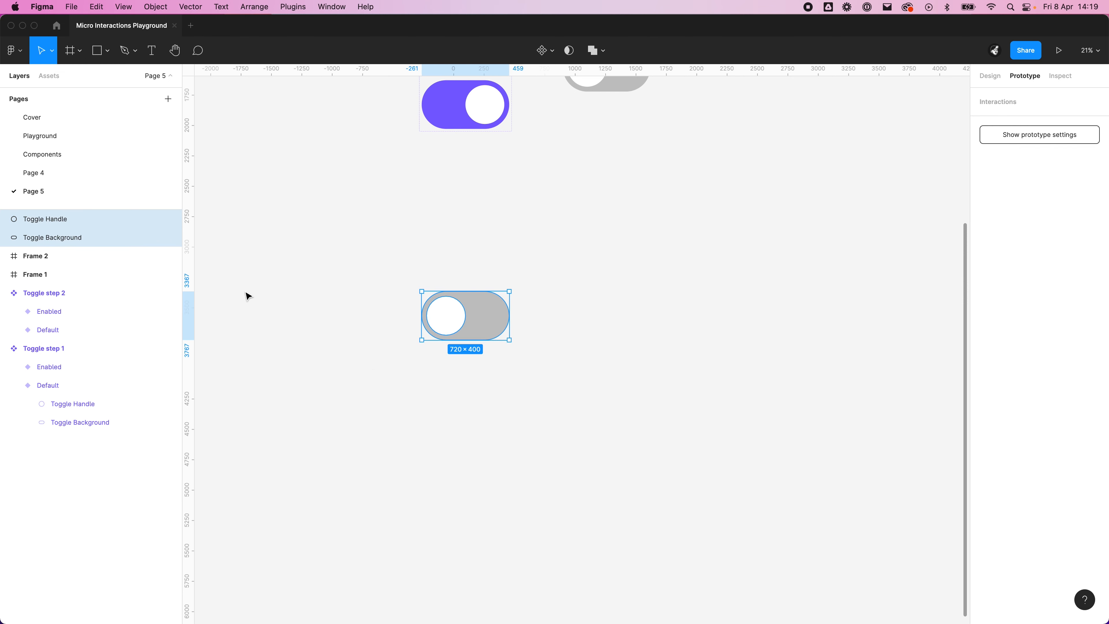
key("super+g")
left_click(433, 437)
left_click_drag(478, 340, 726, 345)
left_click(728, 348)
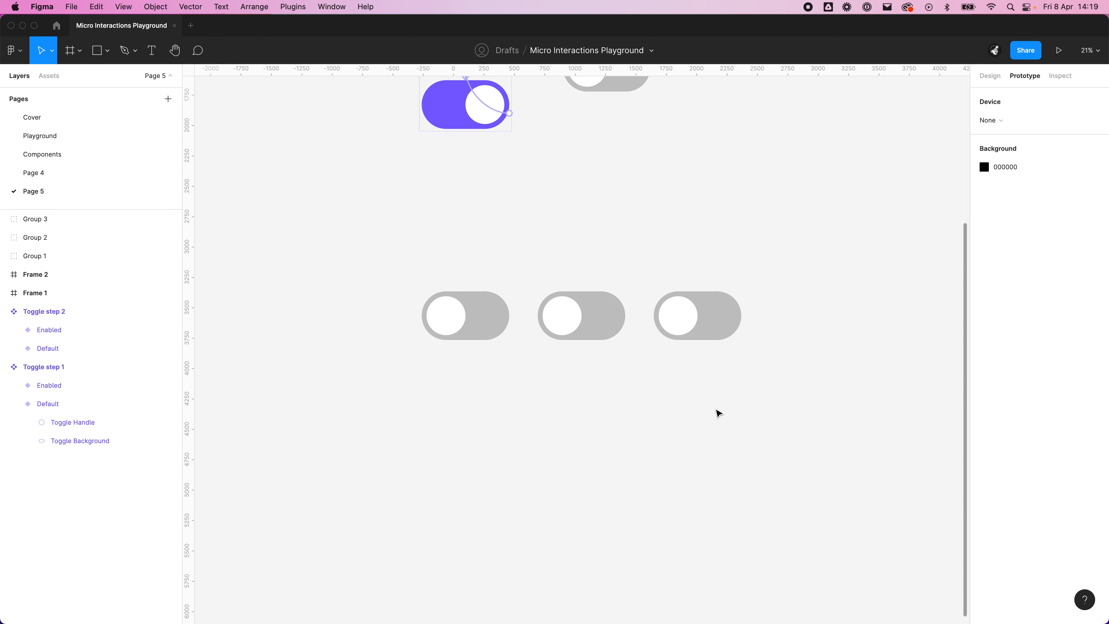
Step: Move the handle of the third toggle to the right end of its background
left_click(681, 315)
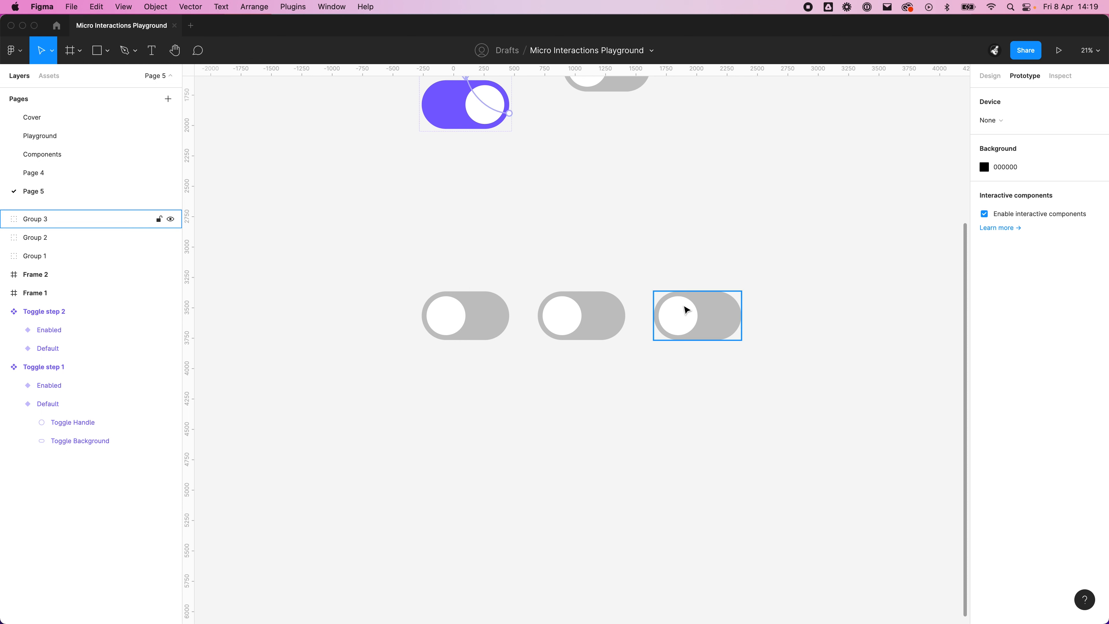
double_click(693, 319)
left_click_drag(689, 323, 730, 325)
left_click(748, 417)
Step: Recolor the third toggle's grey background to the purple 7B61FF document color
scroll(688, 339, "up", 2)
left_click(730, 343)
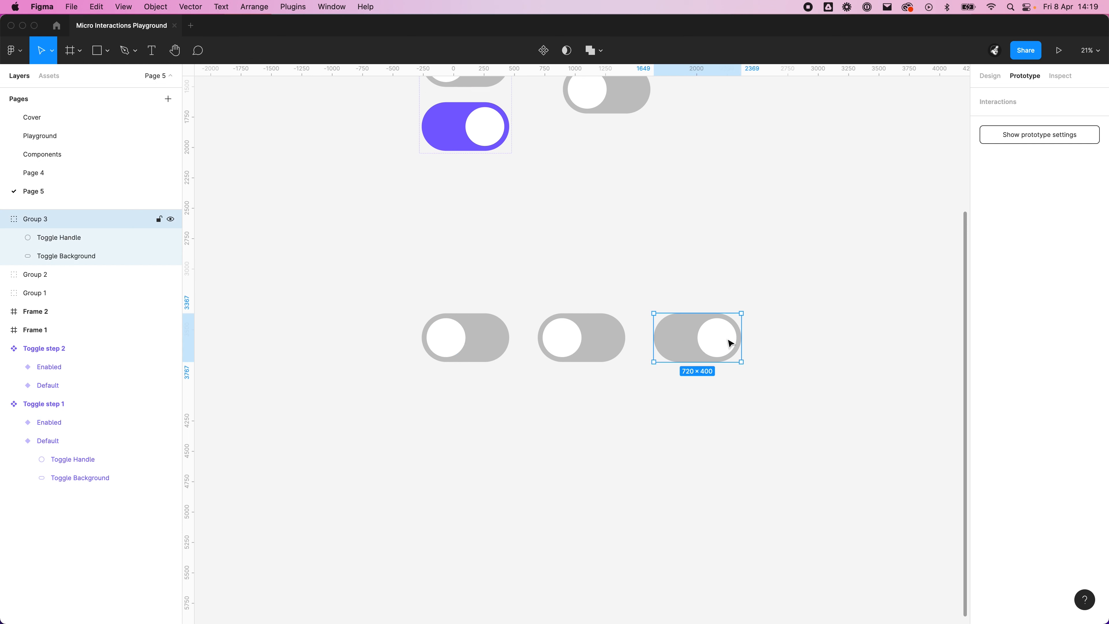
left_click(991, 76)
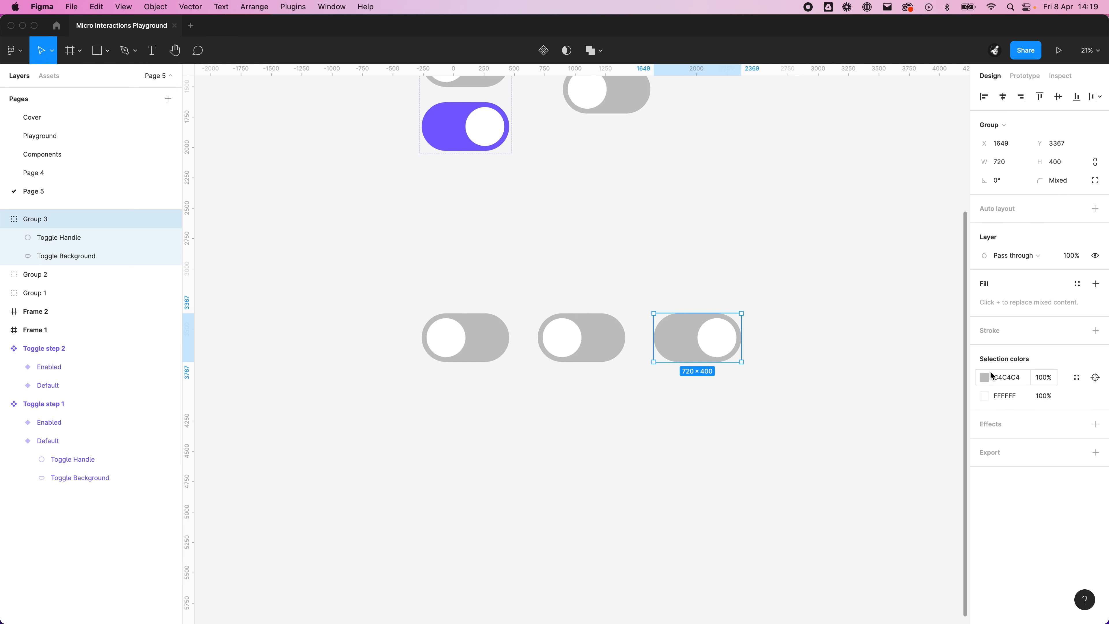
left_click(992, 375)
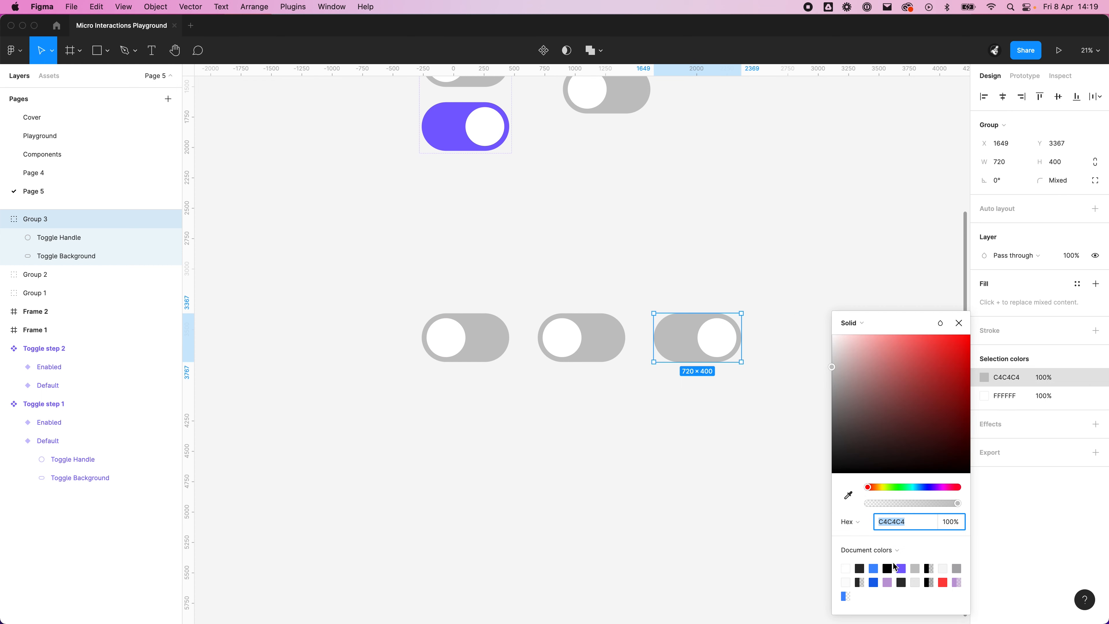
left_click(899, 568)
left_click(752, 491)
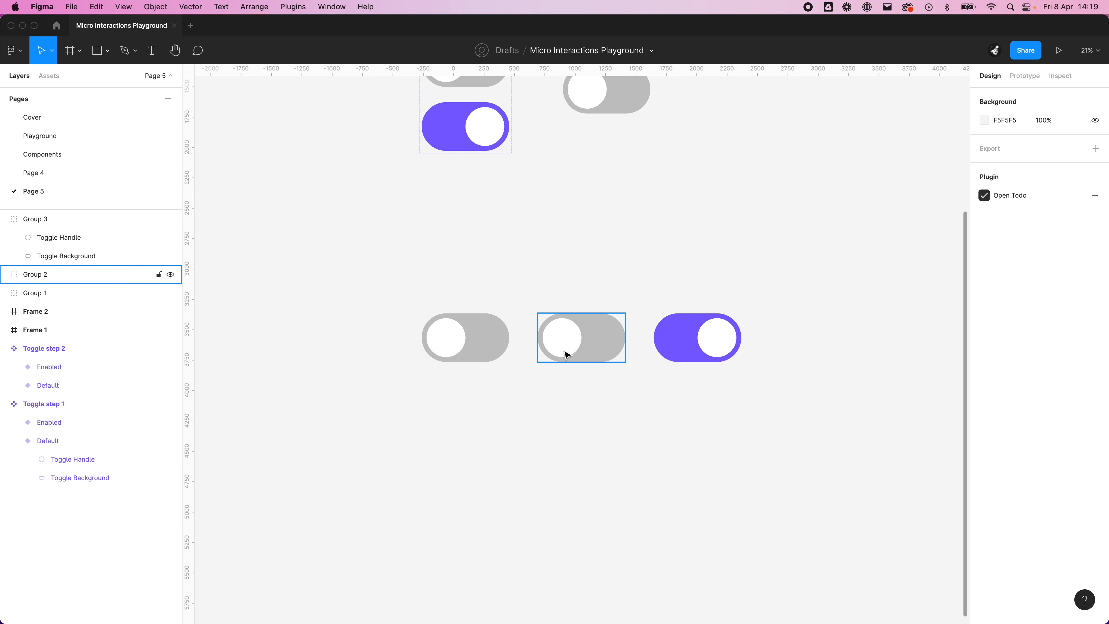
Step: Move the middle toggle's handle to the centre of its grey background
scroll(639, 340, "up", 5)
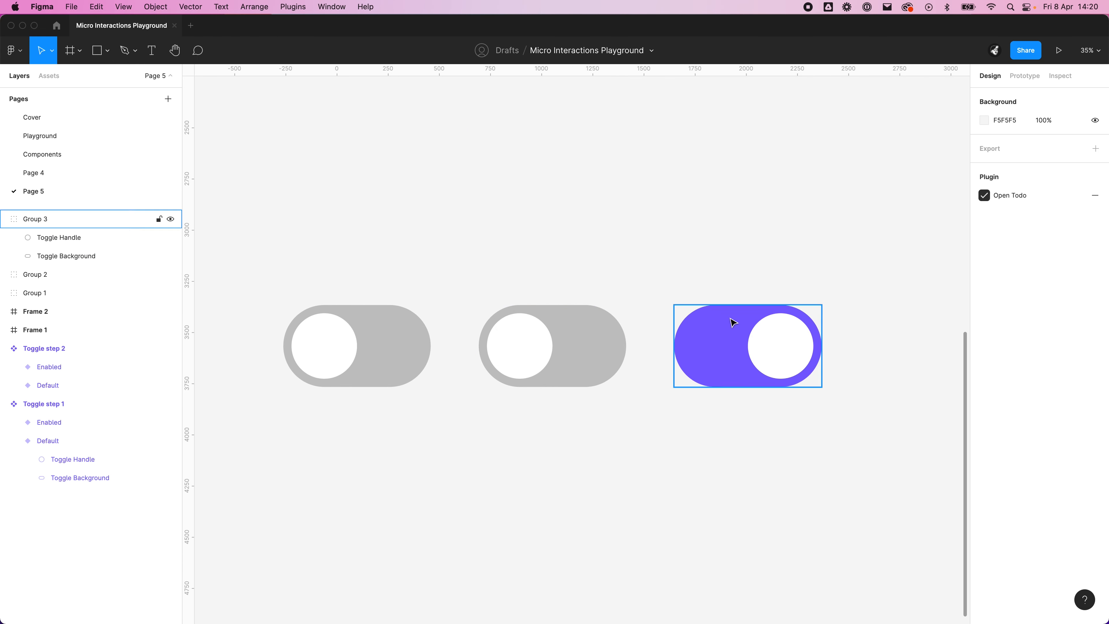
scroll(635, 270, "up", 2)
scroll(636, 270, "down", 5)
scroll(629, 300, "up", 2)
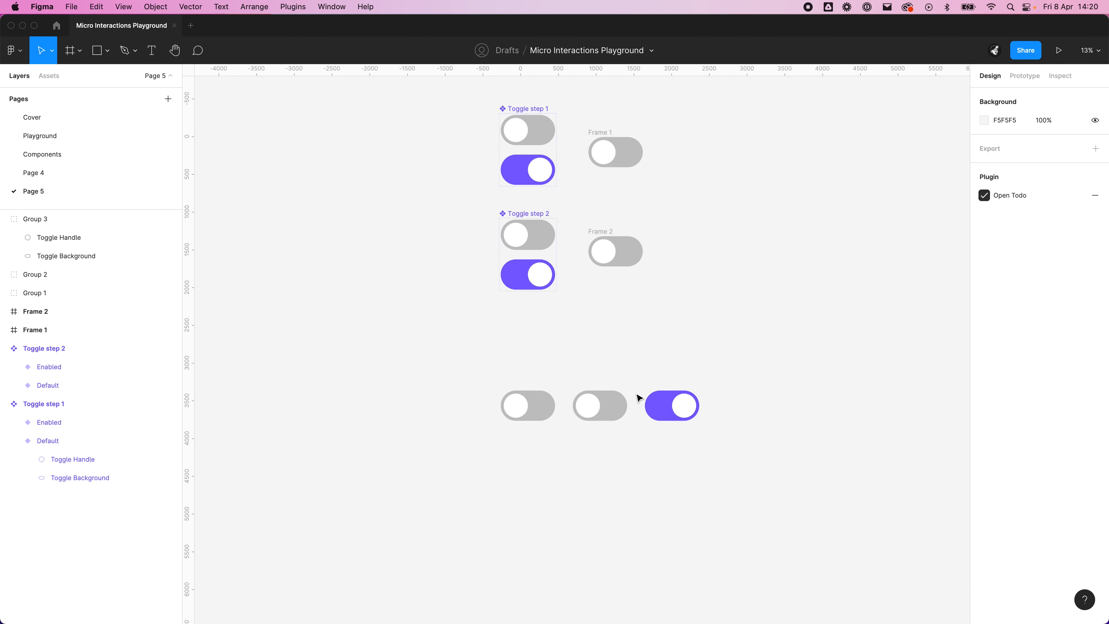
scroll(637, 398, "up", 3)
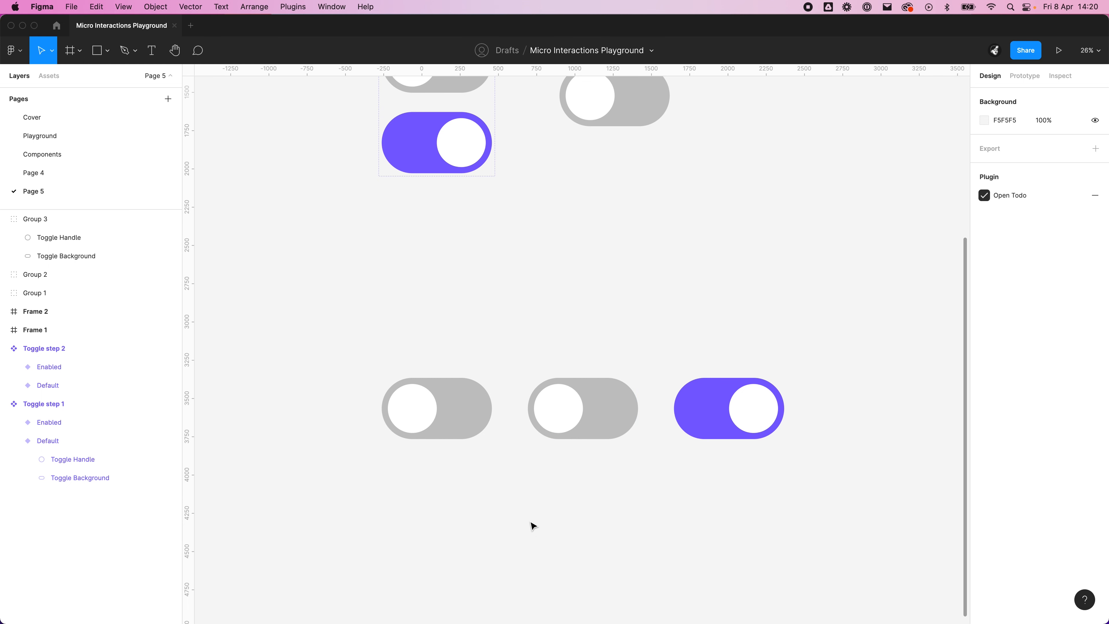
scroll(650, 441, "up", 2)
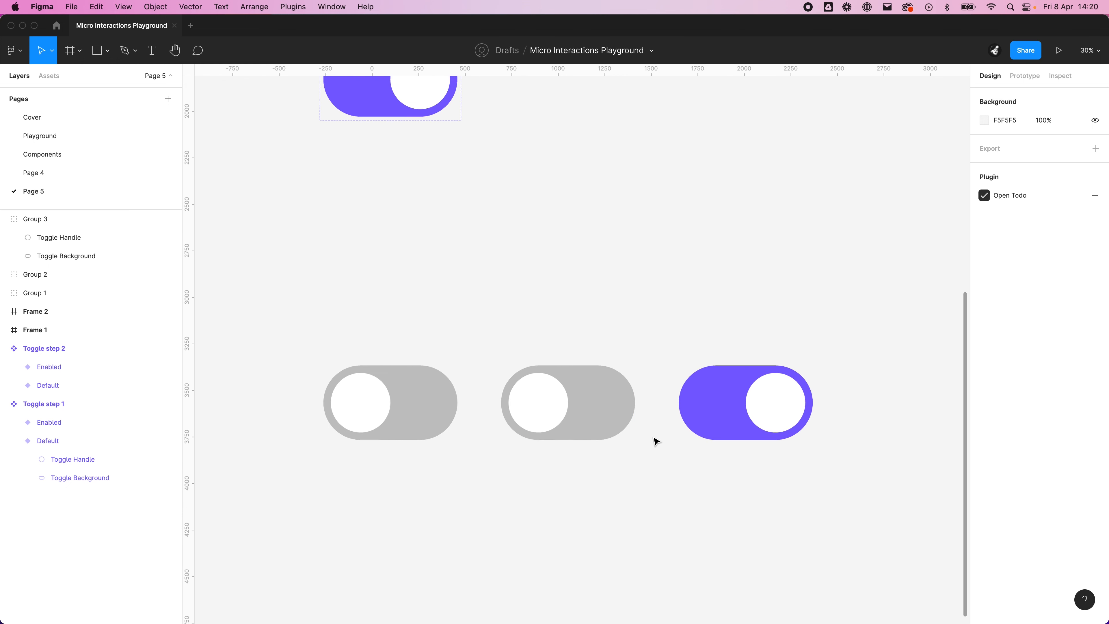
double_click(542, 413)
left_click_drag(536, 415, 570, 419)
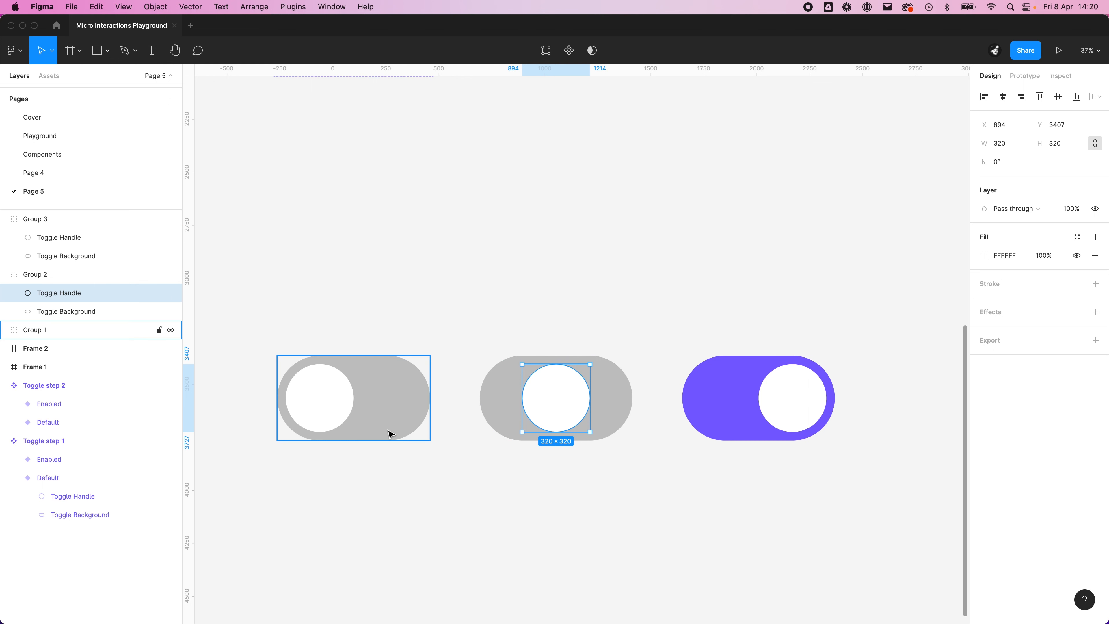
left_click(846, 481)
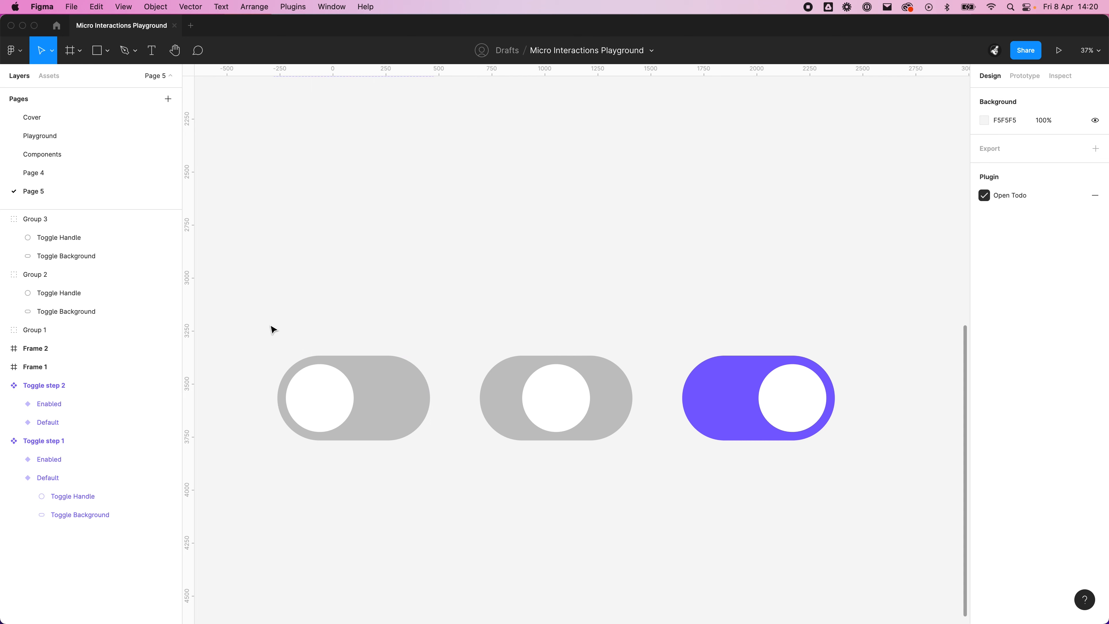
Step: Wrap each of the three toggle groups in its own frame
left_click_drag(272, 330, 456, 482)
right_click(372, 393)
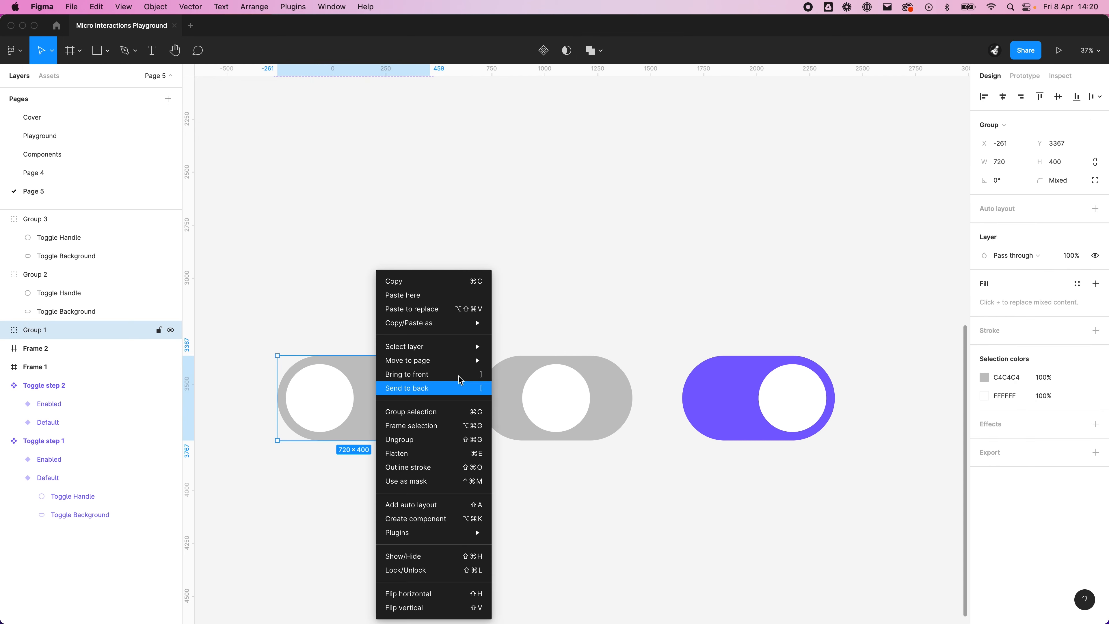
left_click(438, 427)
left_click_drag(473, 326, 699, 533)
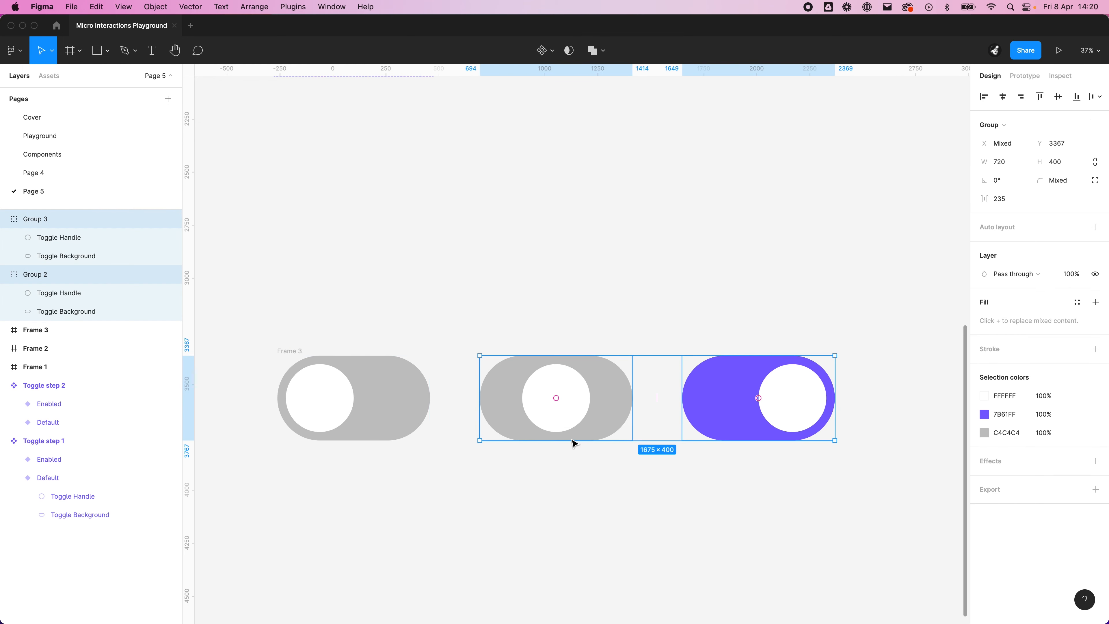
left_click(466, 318)
left_click_drag(466, 319, 621, 482)
right_click(569, 437)
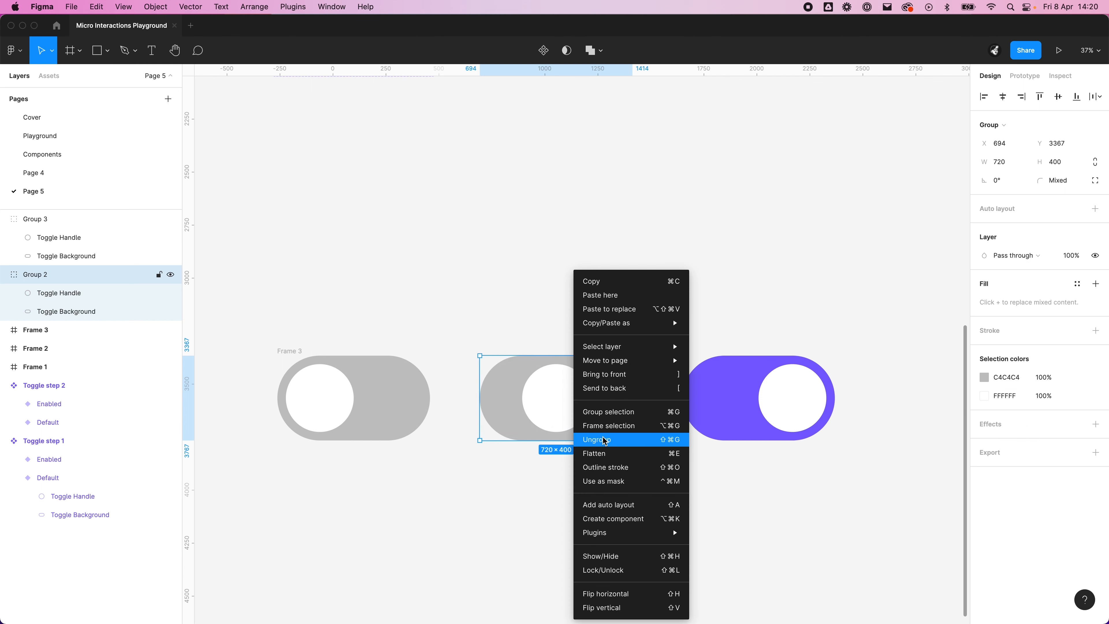
left_click(585, 438)
left_click_drag(660, 312, 846, 554)
right_click(767, 398)
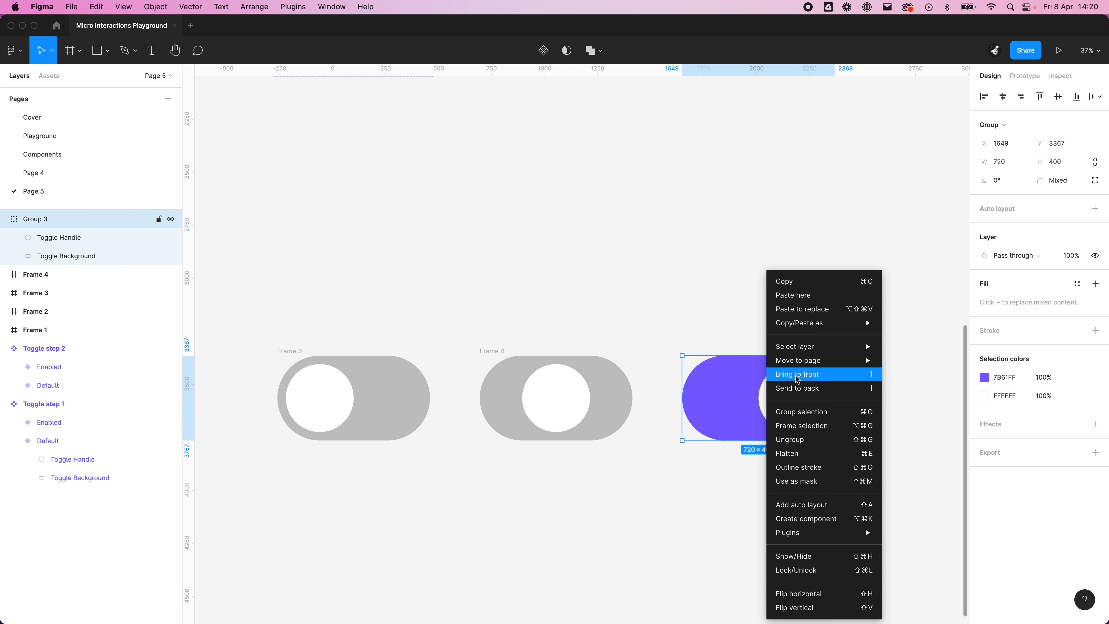
left_click(830, 426)
left_click(782, 498)
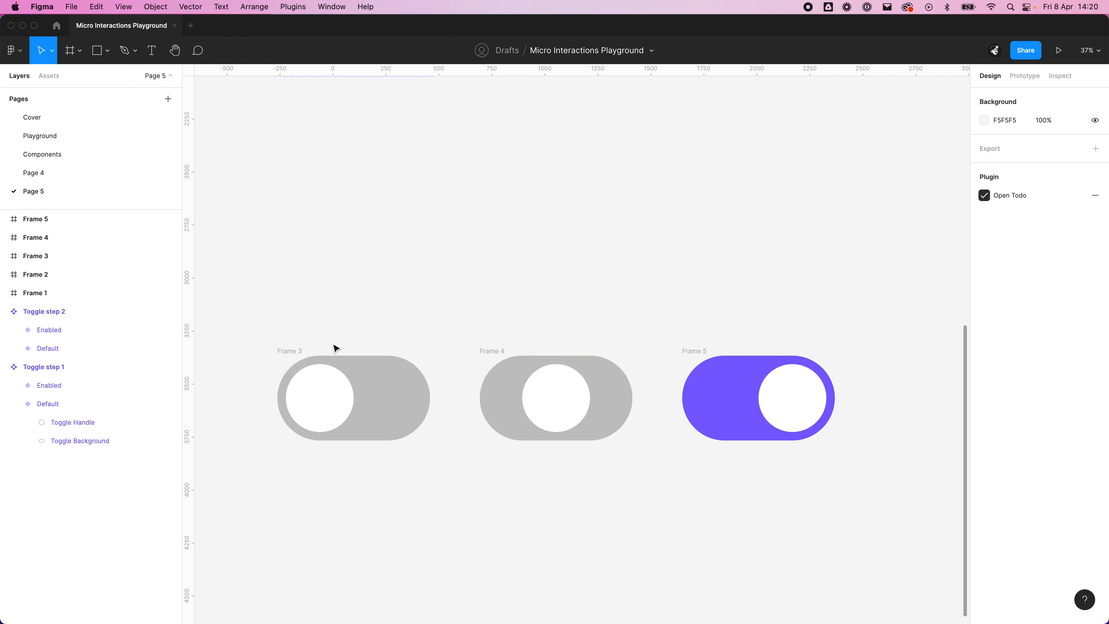
Step: Connect Frame 3 to Frame 4 with an On click, Navigate to interaction using Smart animate and Linear easing
left_click(333, 363)
key("alt+9")
left_click_drag(430, 398, 483, 398)
left_click(883, 197)
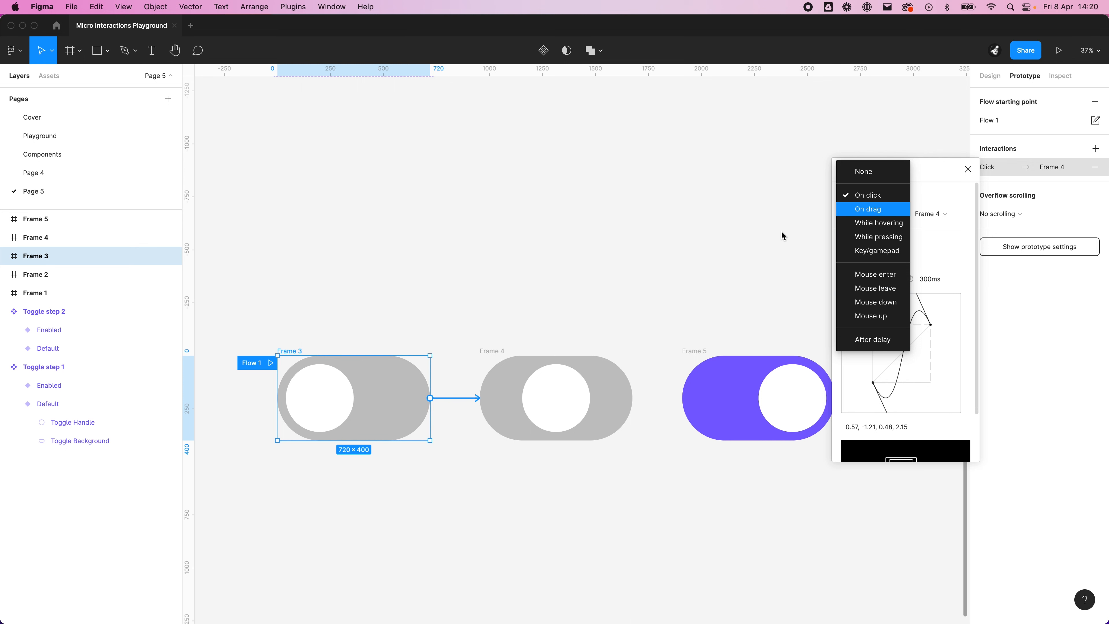
left_click(939, 233)
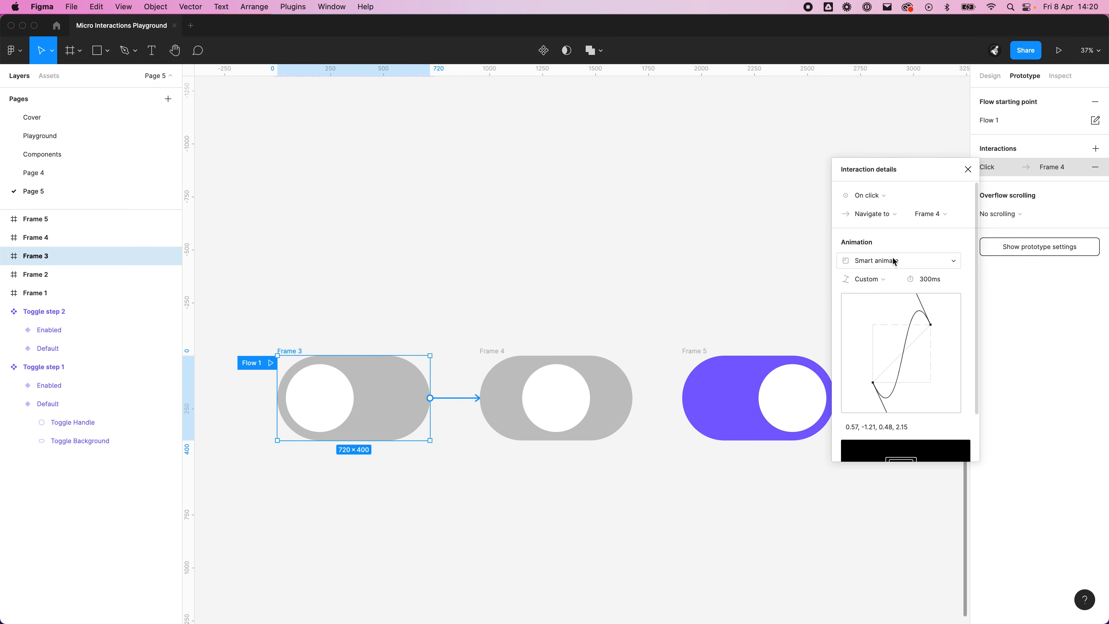
left_click(895, 261)
left_click(897, 260)
left_click(856, 279)
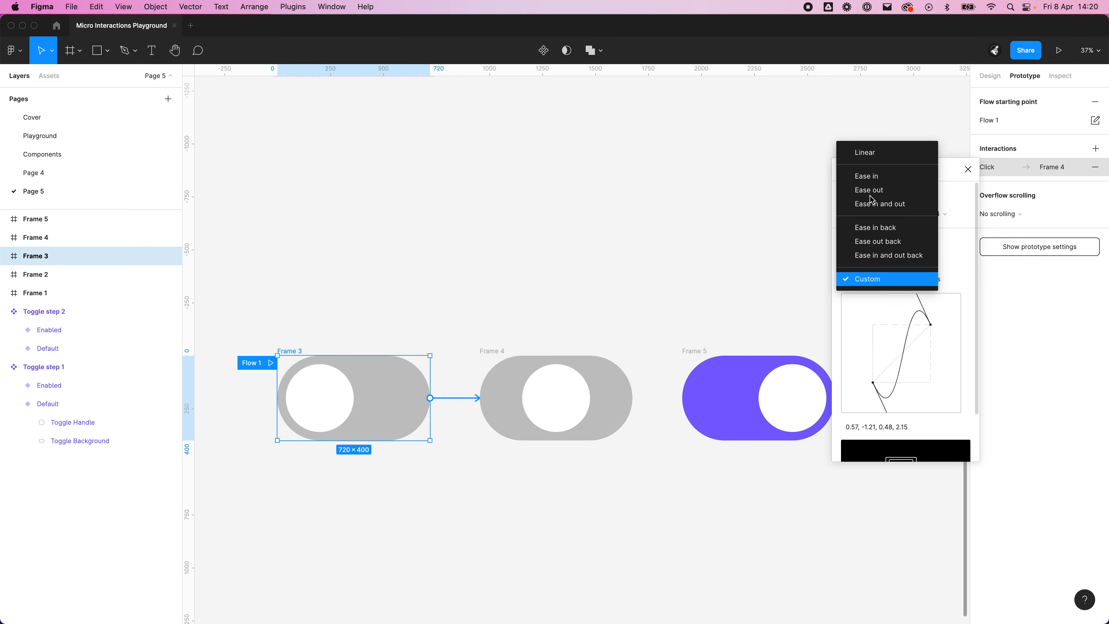
left_click(883, 155)
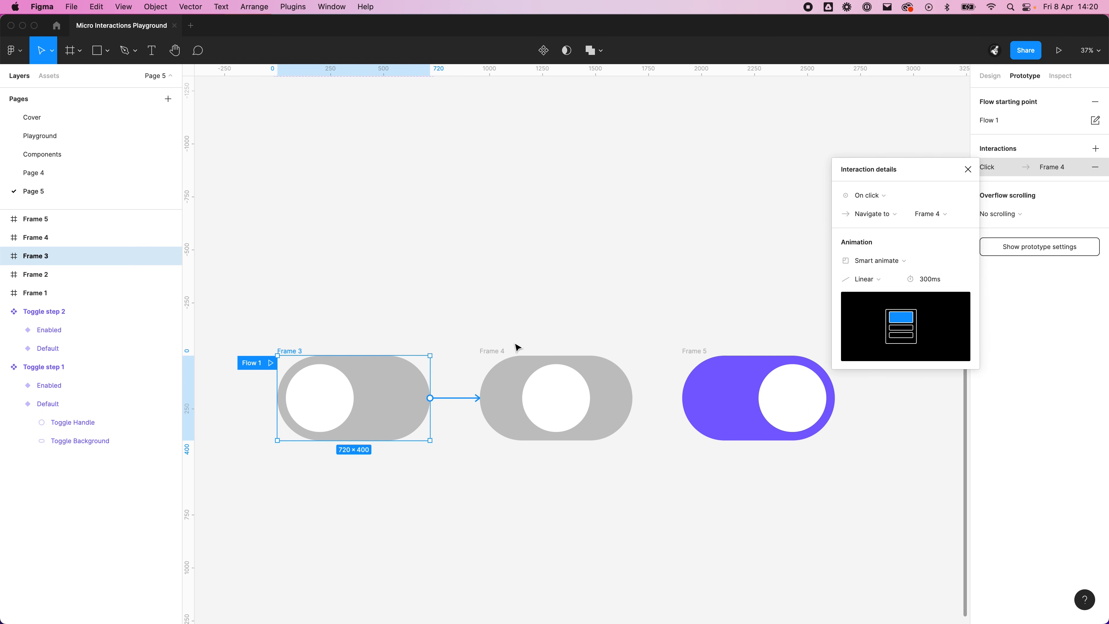
Step: Add an On click prototype connection from Frame 4 to Frame 5
left_click(524, 362)
left_click_drag(632, 398, 711, 401)
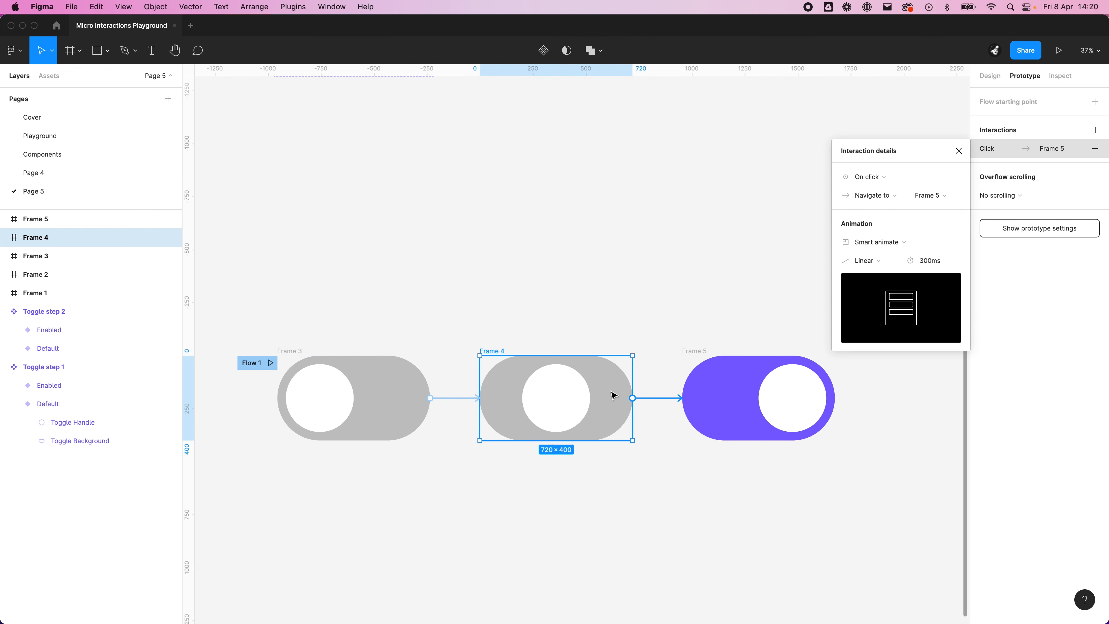
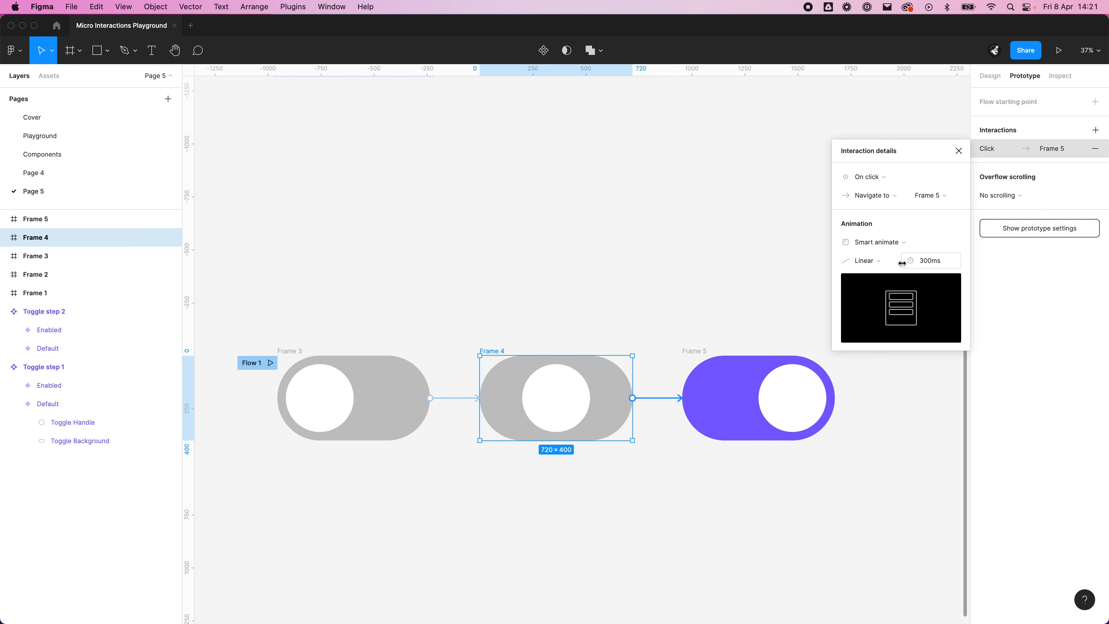
Step: Change the trigger of the Frame 4 to Frame 5 connection to After delay with a 1 ms delay
left_click(890, 180)
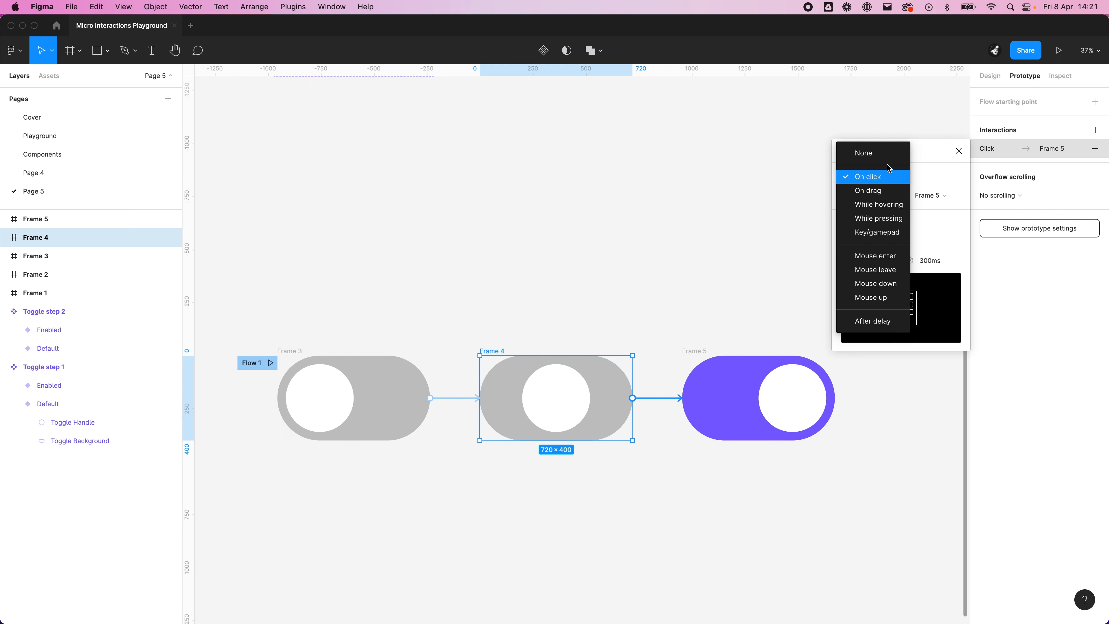
left_click(882, 321)
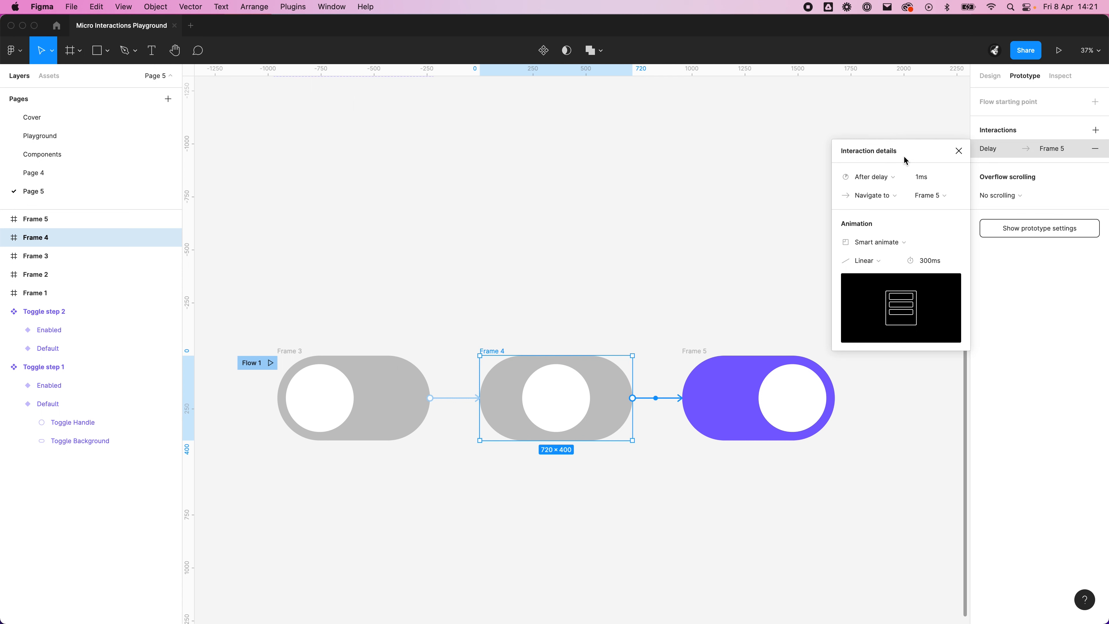
left_click(930, 177)
type("0.0000")
key("Return")
left_click(890, 183)
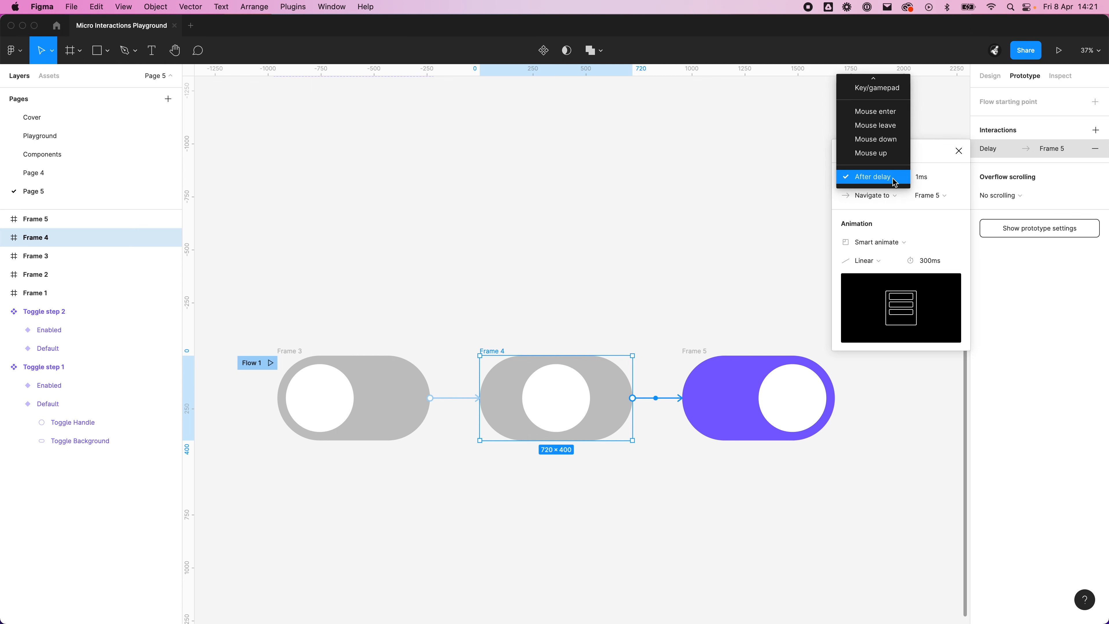
scroll(875, 159, "up", 3)
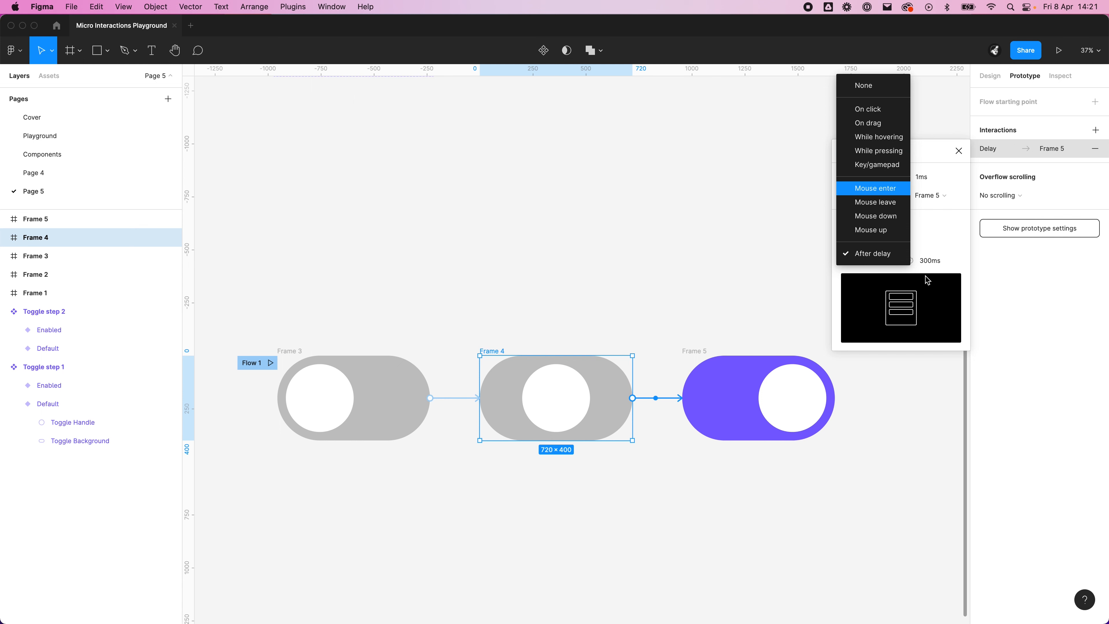
left_click(873, 253)
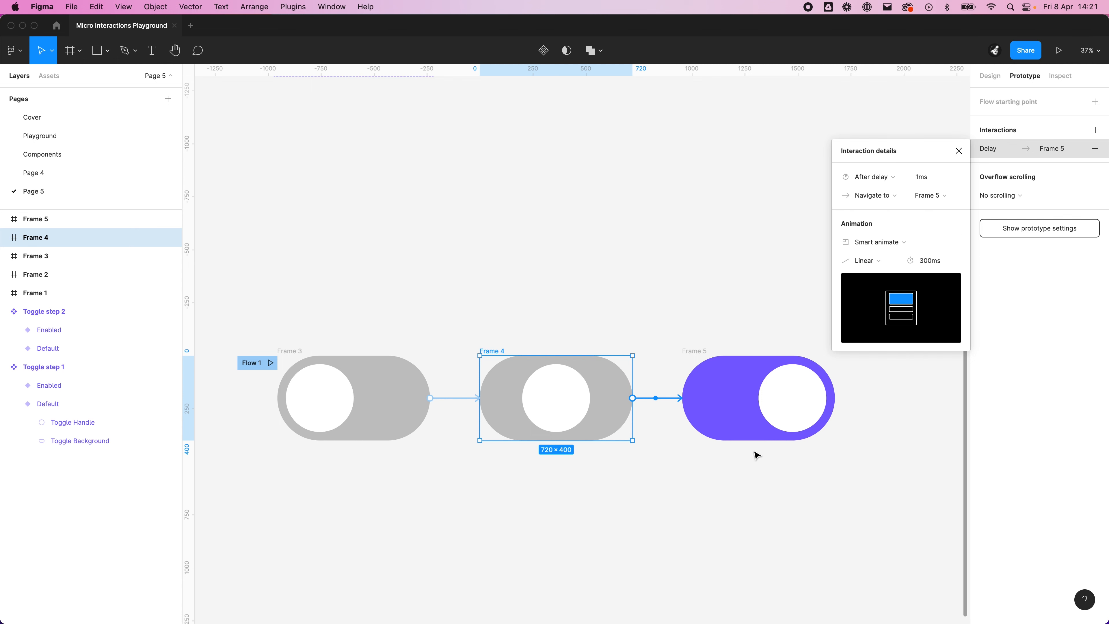
Step: Duplicate Frame 4 directly below the original and delete the copy's After delay connection to Frame 5
left_click(738, 404)
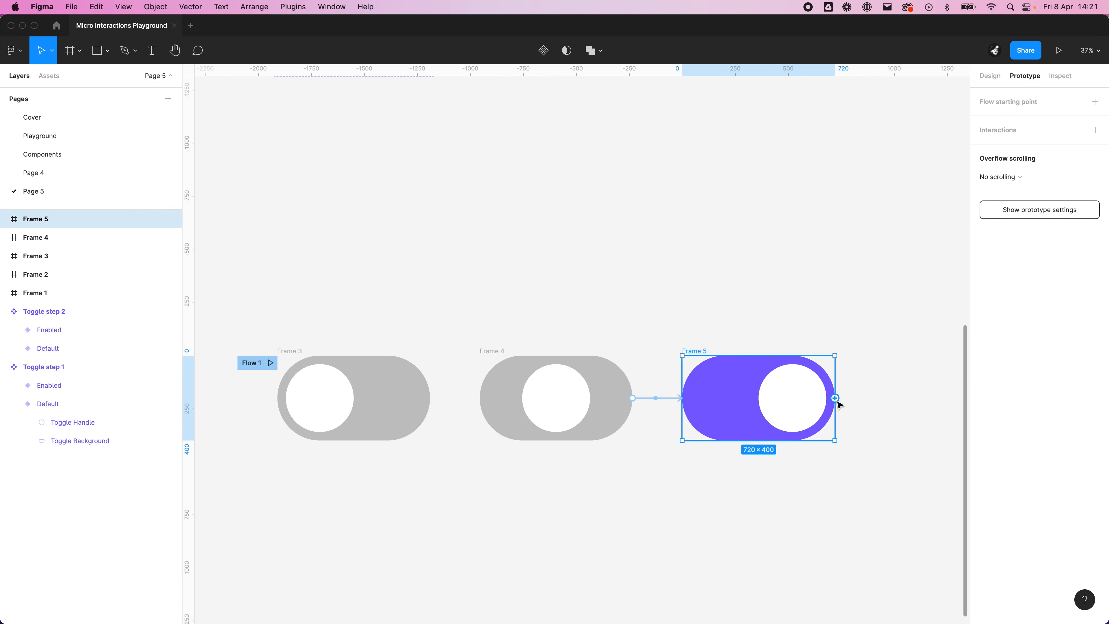
scroll(834, 401, "down", 3)
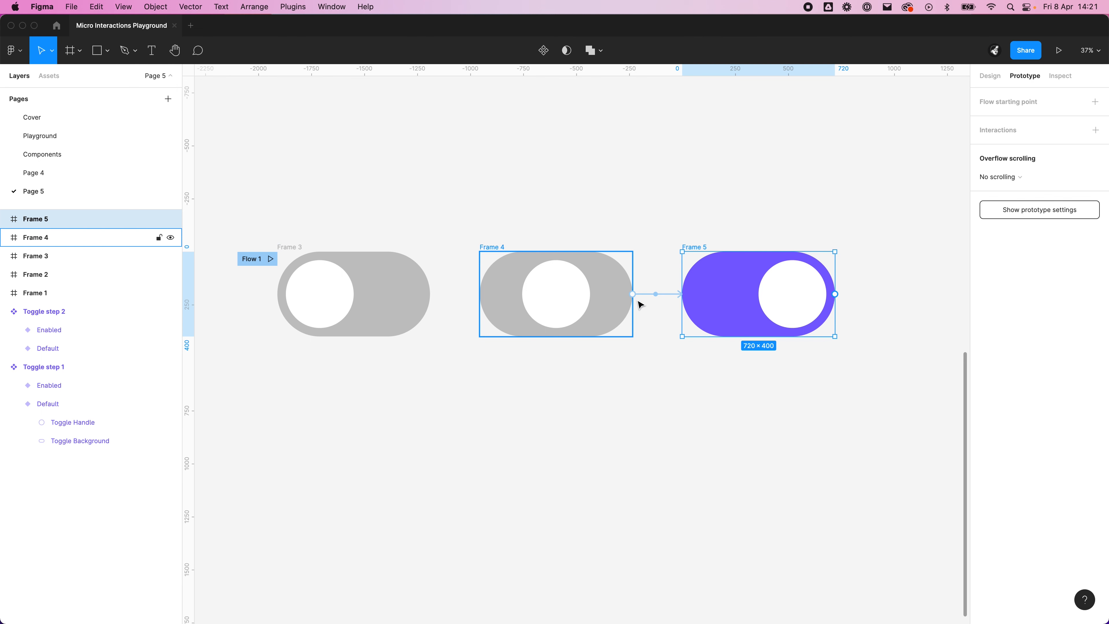
left_click(667, 397)
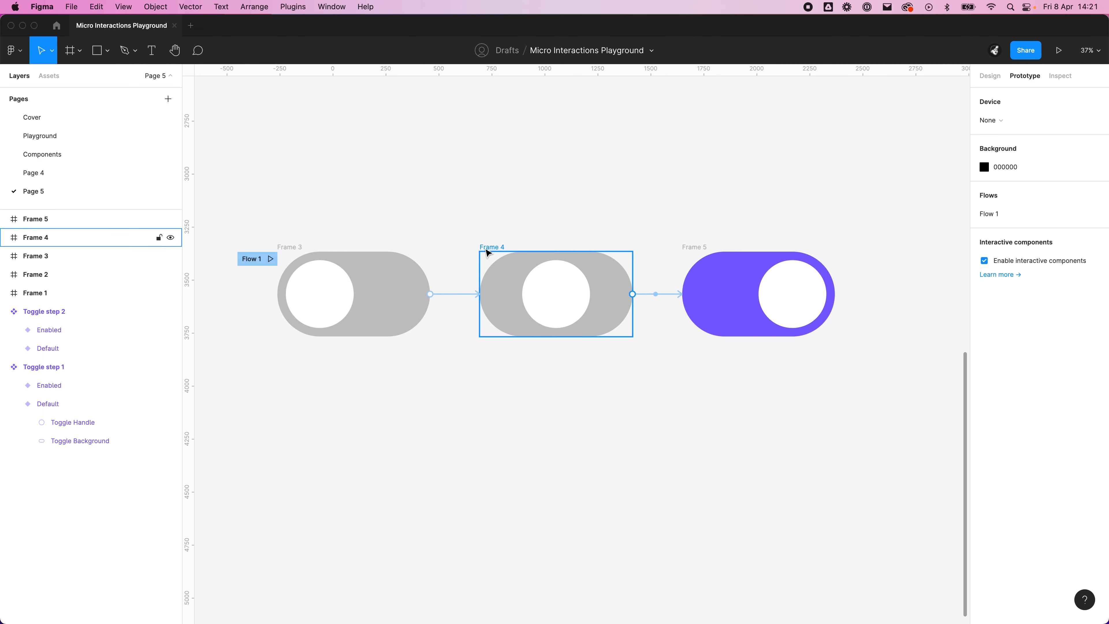
left_click_drag(489, 251, 488, 387)
left_click(655, 436)
left_click(655, 434)
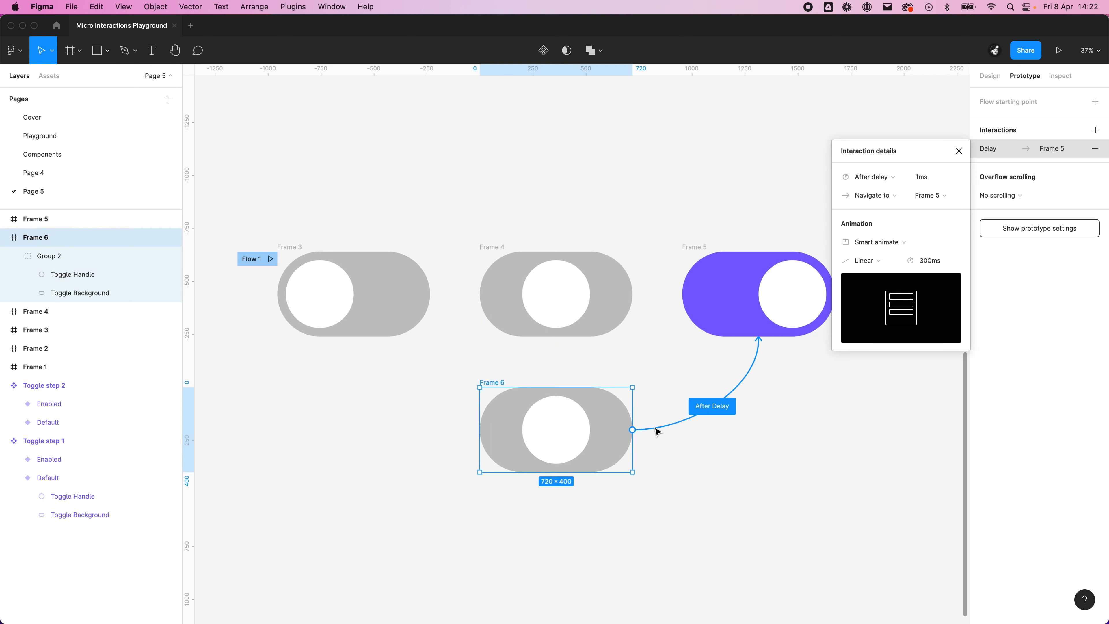
key("Delete")
Step: Connect Frame 5 to Frame 6 with an On click, Navigate to interaction using Smart animate, Linear, 300 ms
left_click(776, 334)
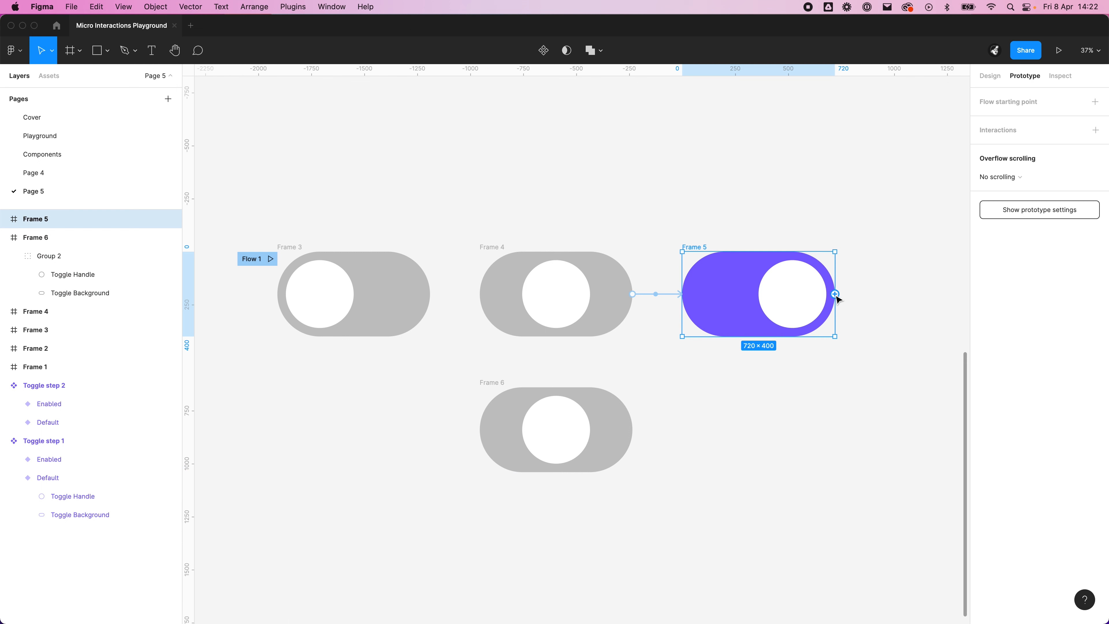
left_click_drag(835, 294, 624, 443)
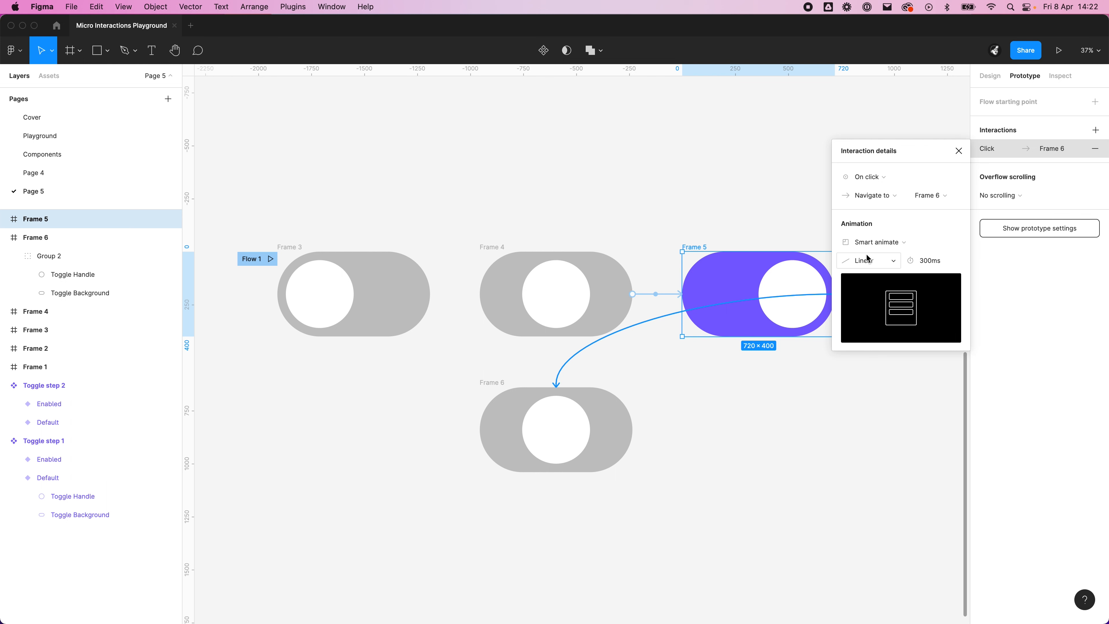
left_click(705, 455)
Step: Connect Frame 6 back to Frame 3 with an After delay trigger of 1 ms
left_click(487, 397)
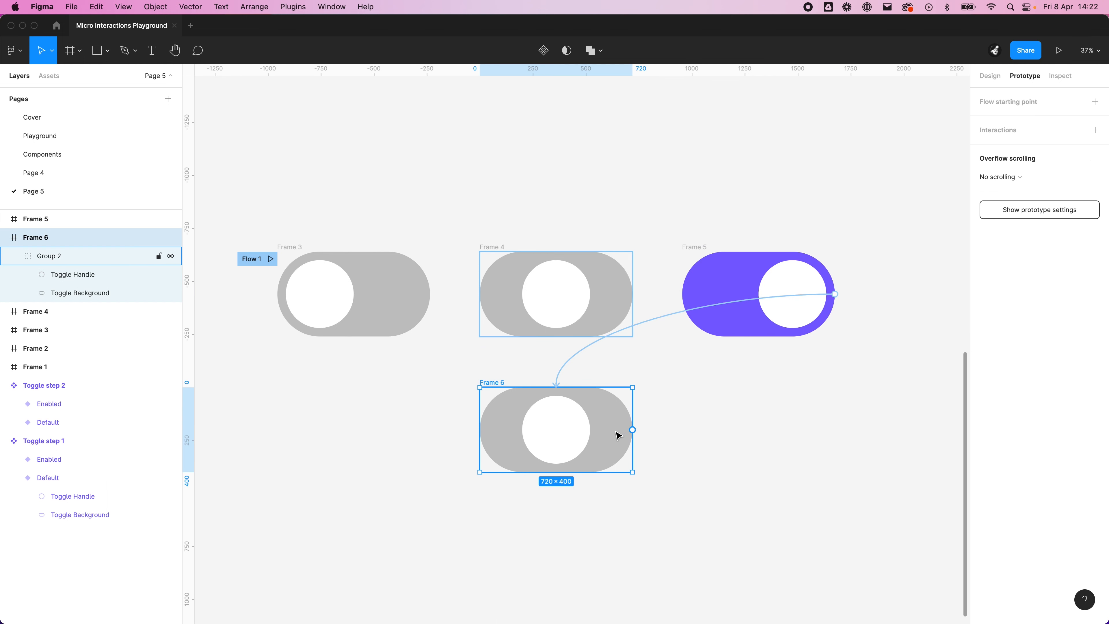
left_click_drag(633, 430, 376, 337)
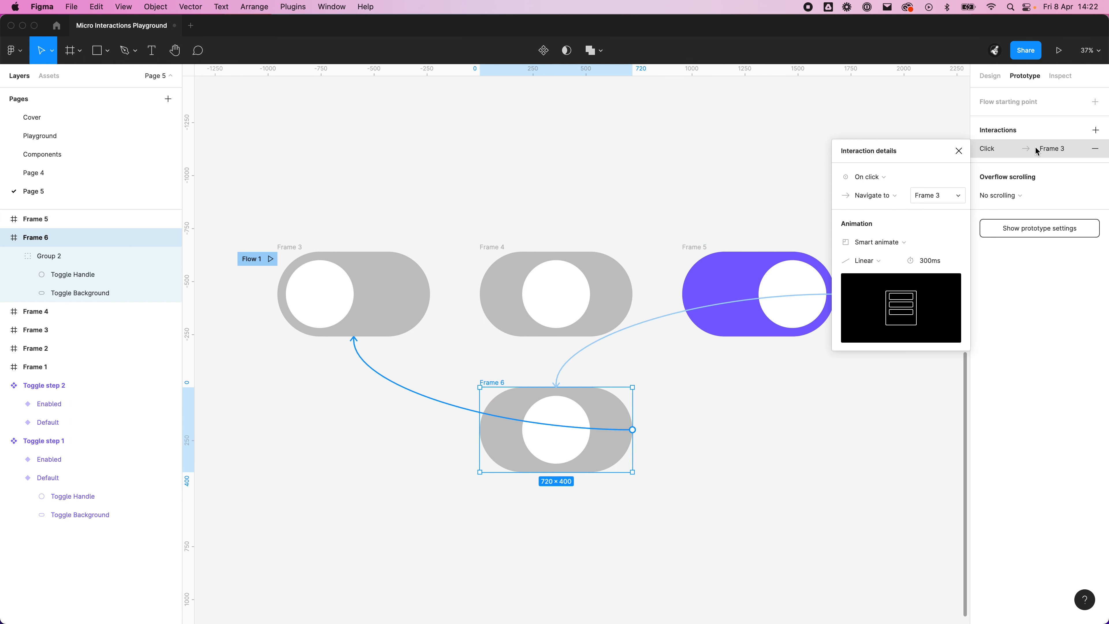
left_click(884, 178)
left_click(884, 321)
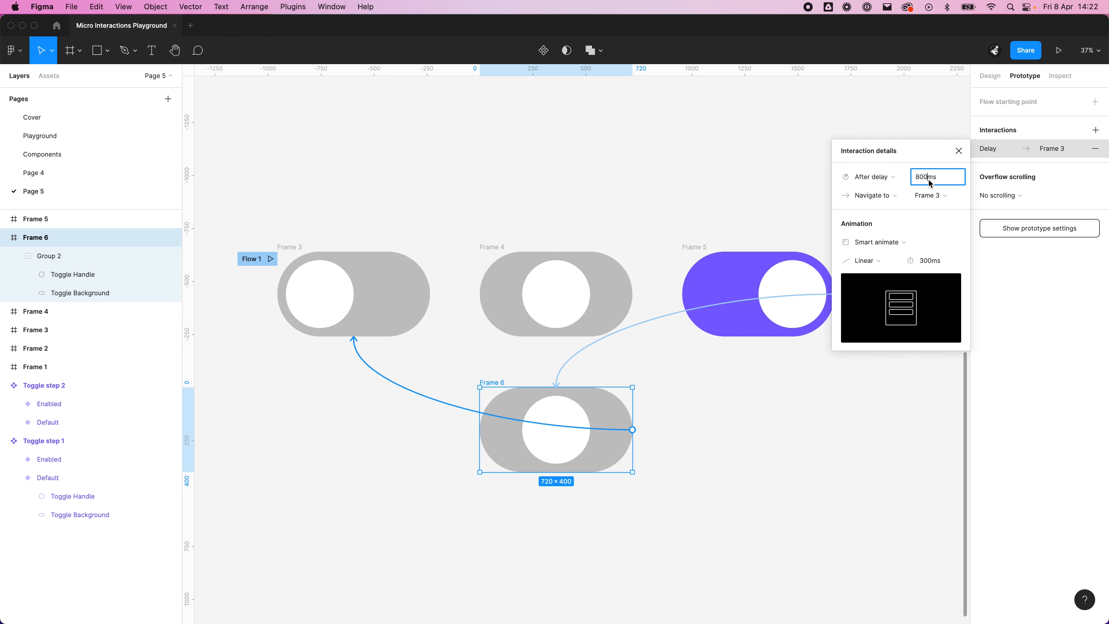
left_click(946, 179)
type("1")
key("Return")
left_click(737, 524)
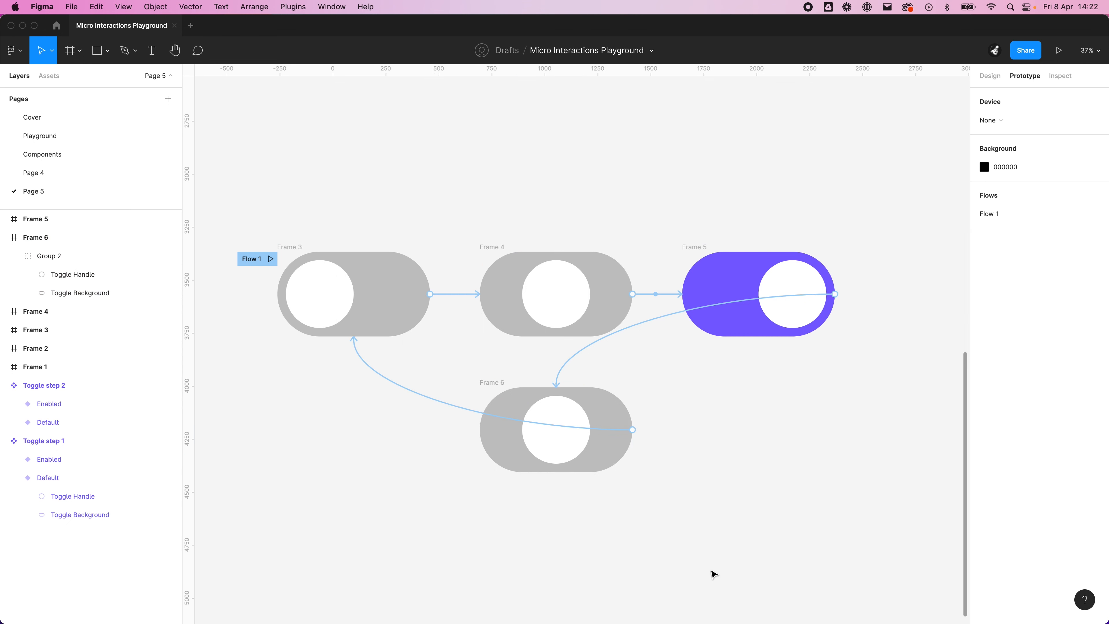
Step: Preview Flow 1 from Frame 3 and switch the toggle on and off repeatedly to test the animation
left_click(286, 264)
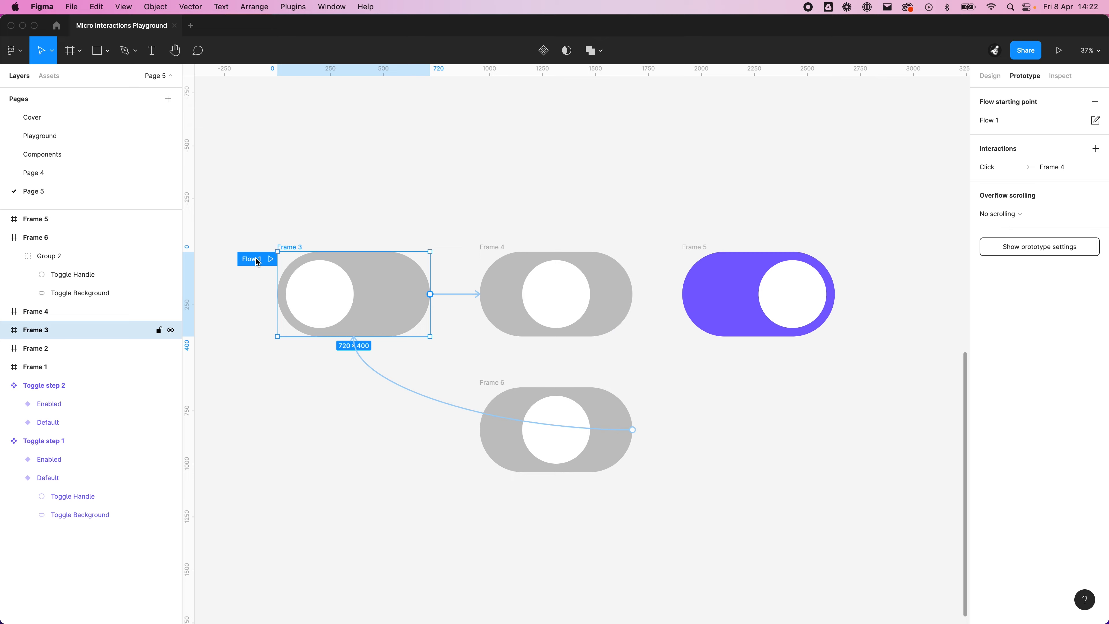
left_click(270, 259)
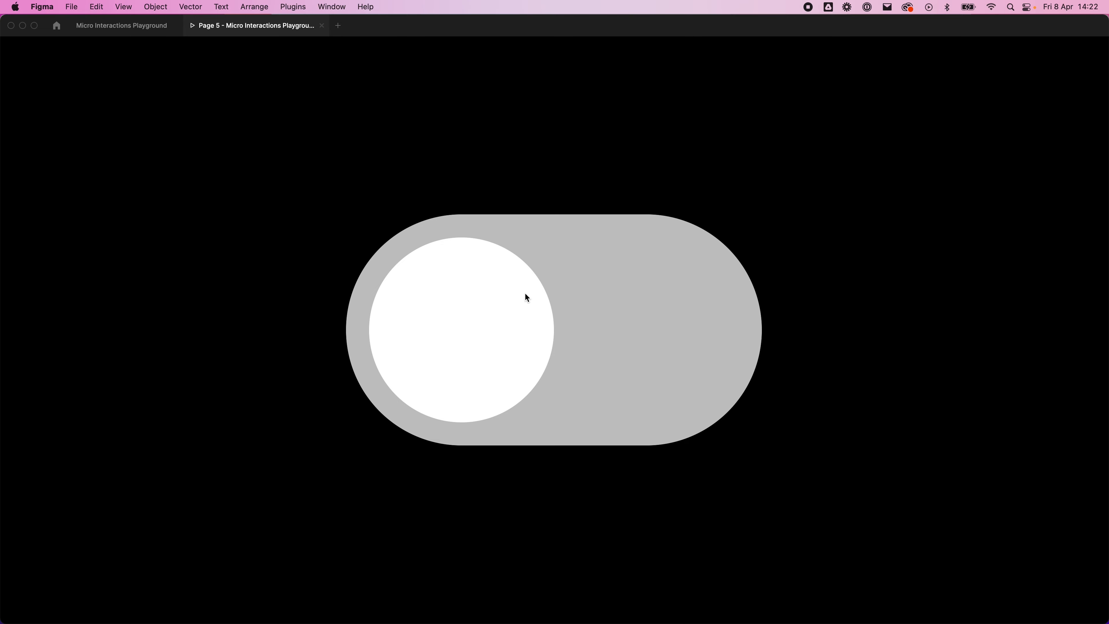
left_click(519, 338)
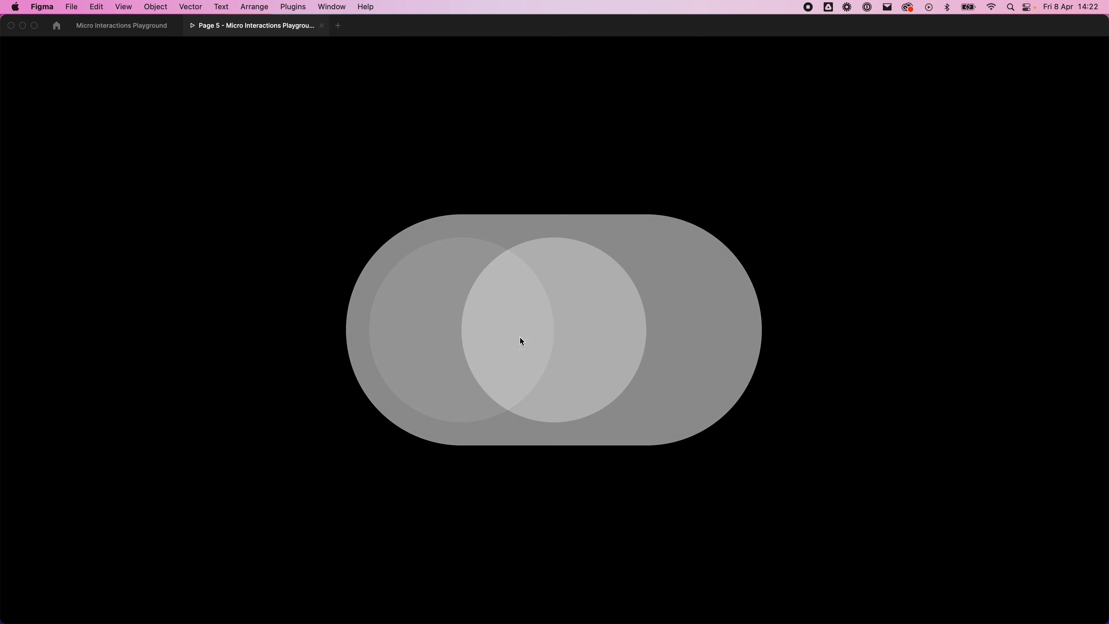
left_click(625, 340)
left_click(530, 333)
left_click(635, 329)
left_click(516, 340)
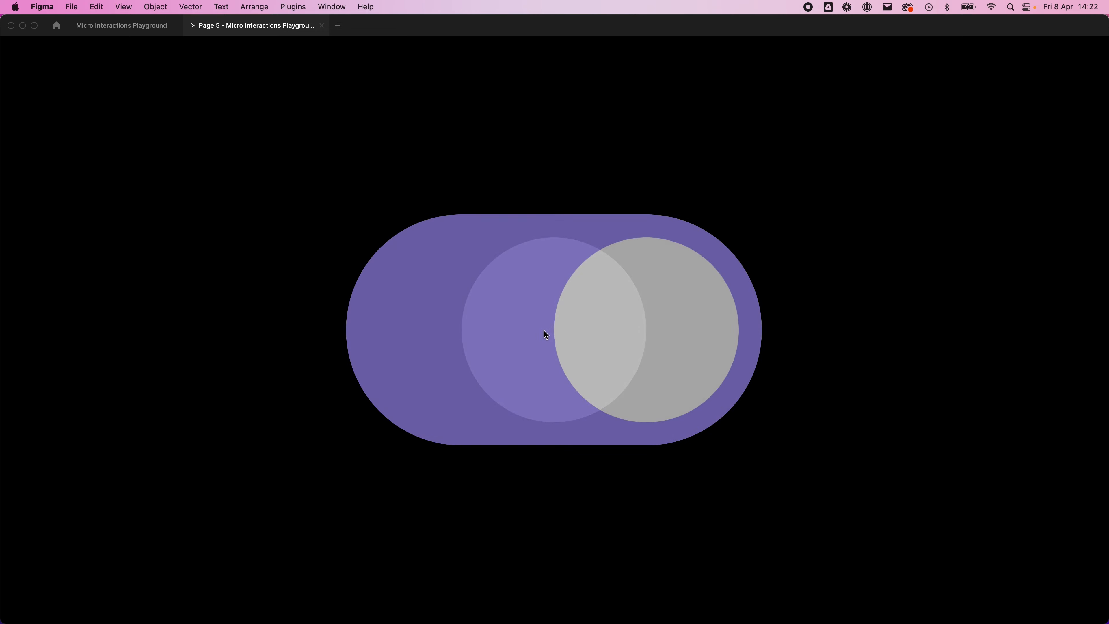
left_click(634, 322)
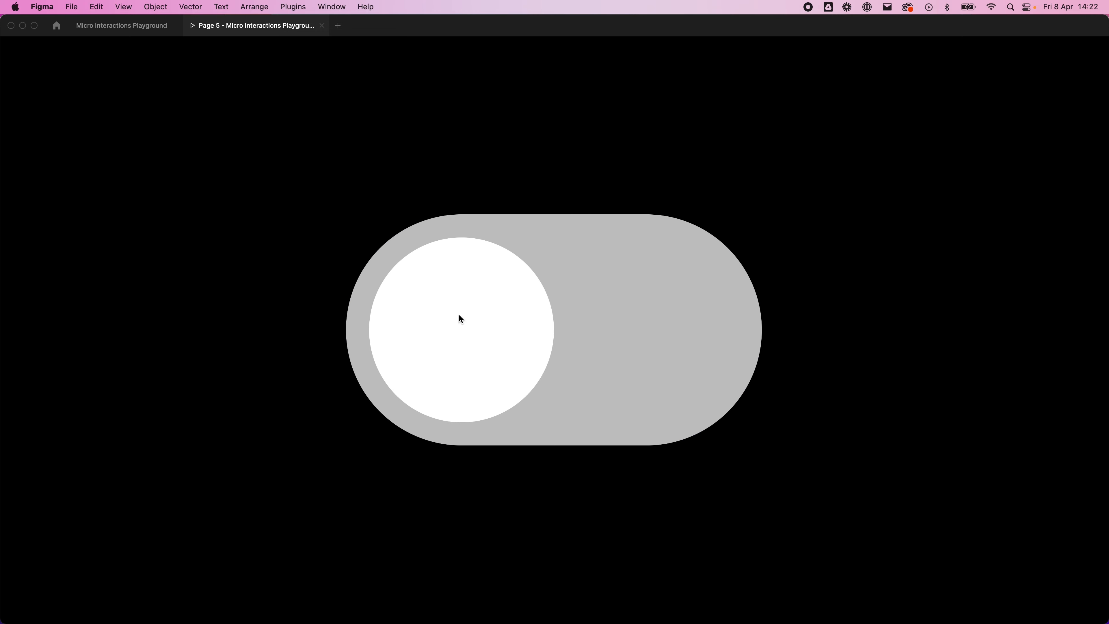
left_click(463, 315)
left_click(646, 308)
left_click(461, 332)
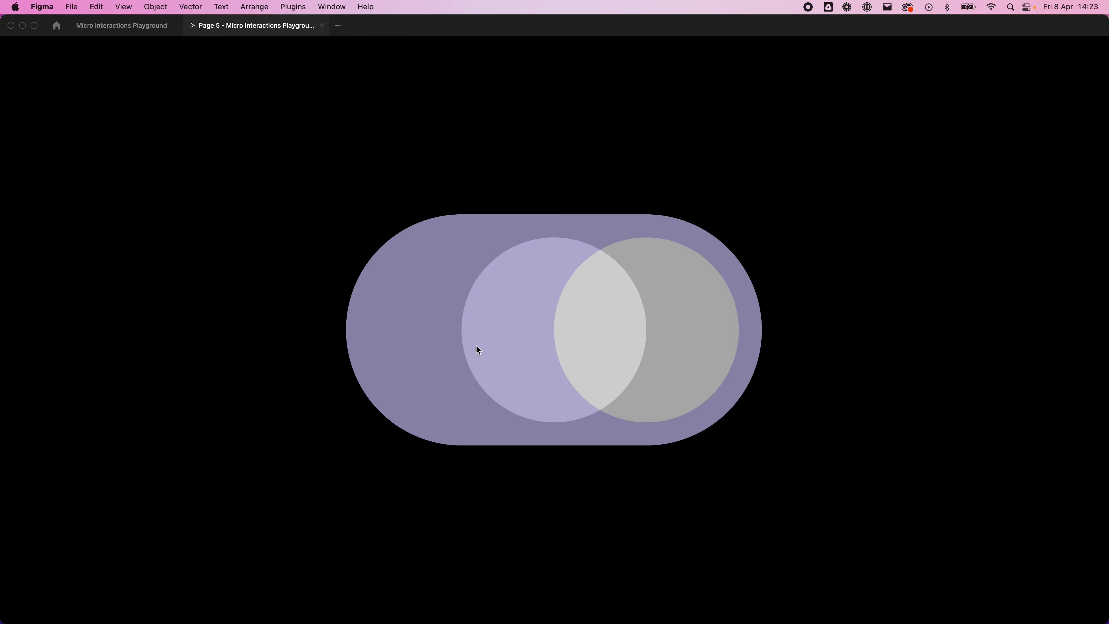
left_click(694, 316)
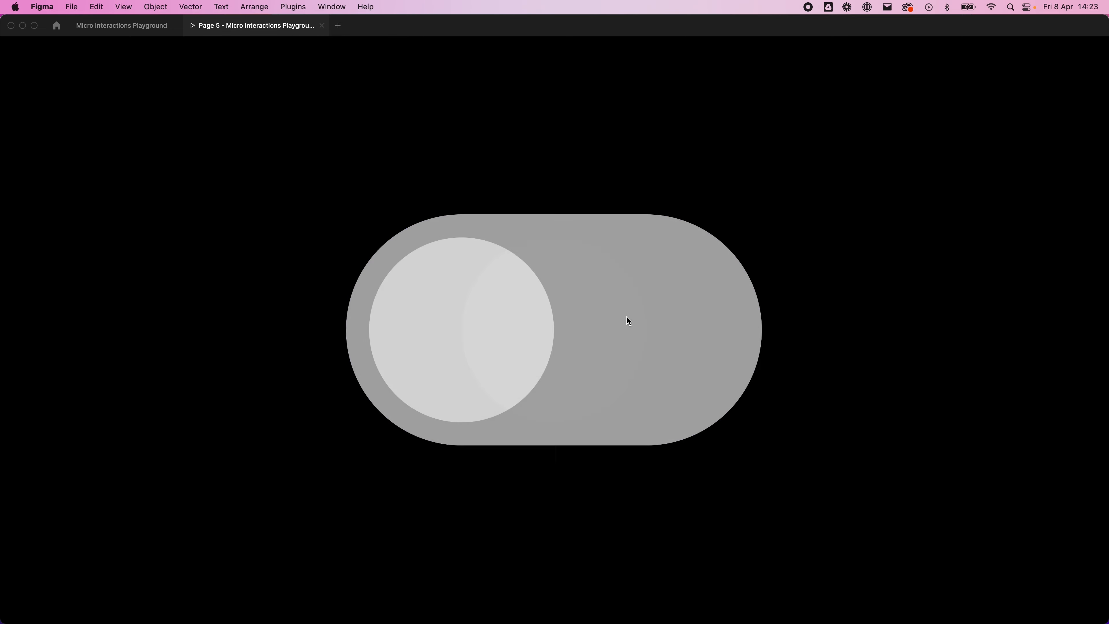
Step: Return to the design file and set the Frame 3 to Frame 4 connection's animation duration to 100 ms
left_click(109, 29)
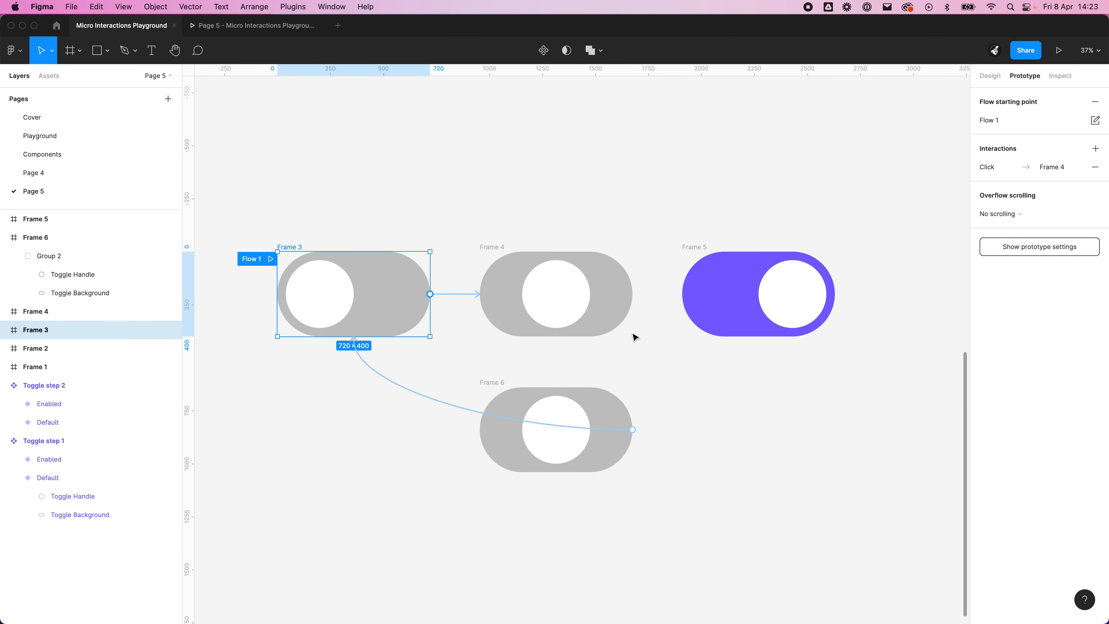
left_click(683, 375)
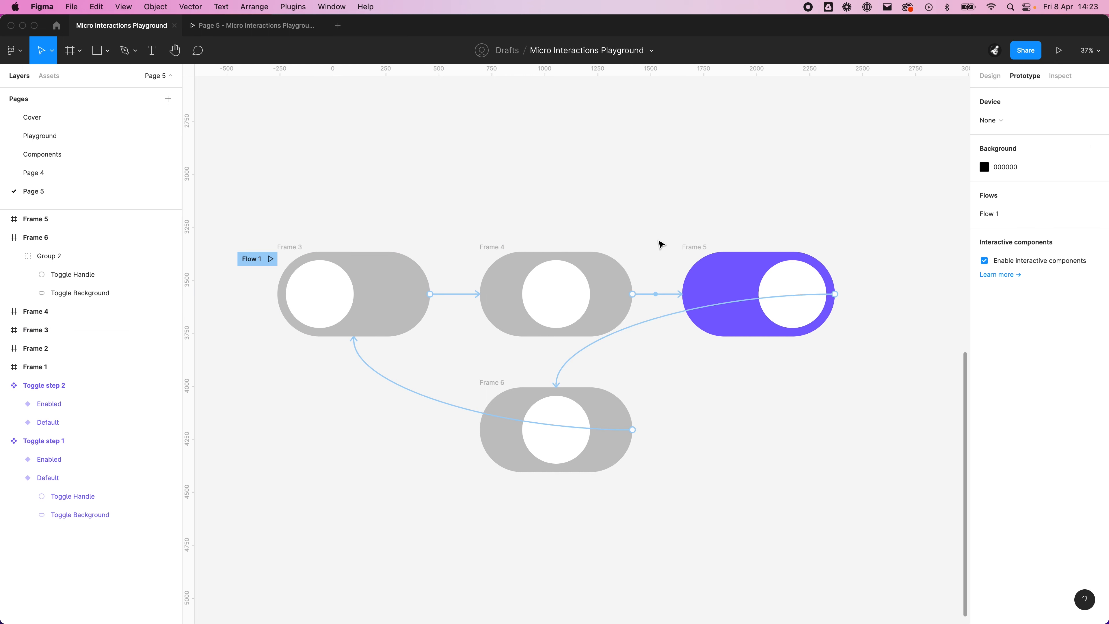
left_click(456, 295)
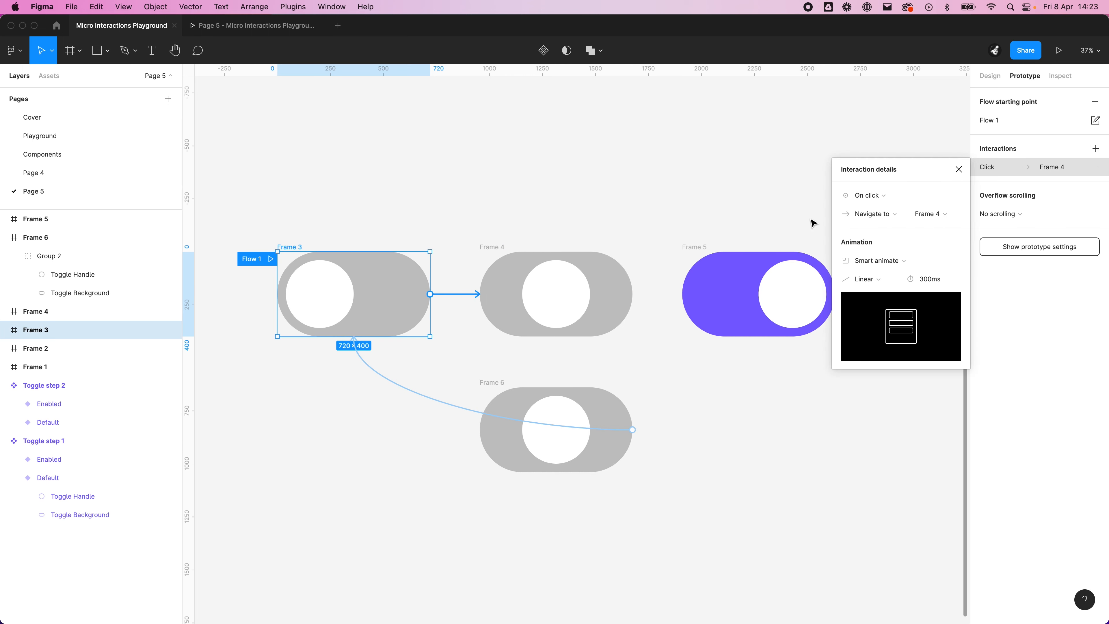
left_click(925, 280)
type("100")
key("Return")
left_click(658, 276)
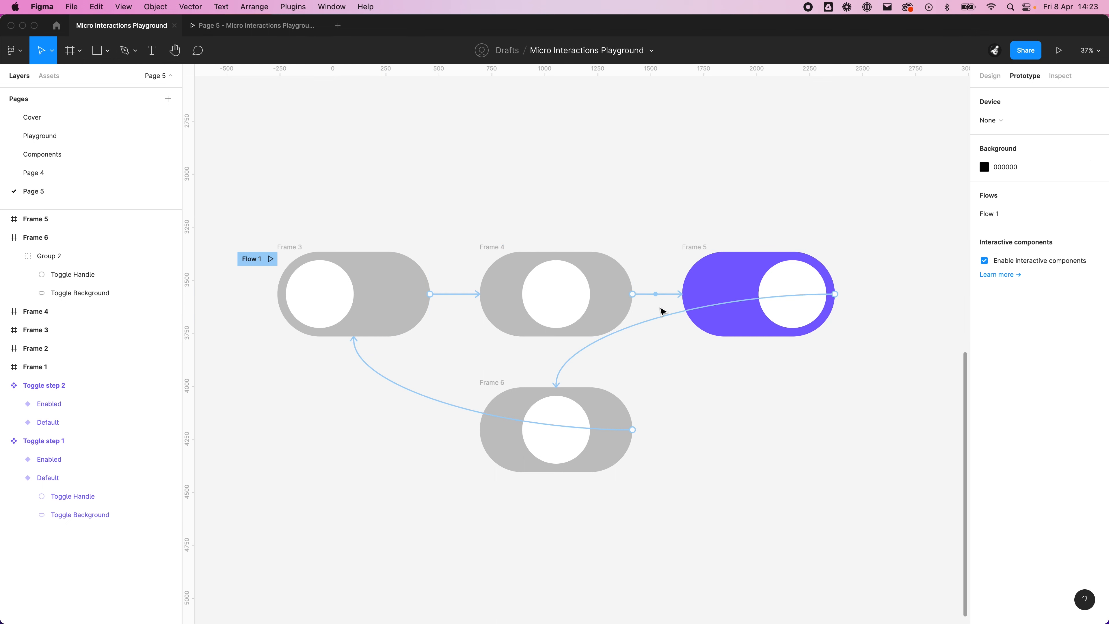
Step: Set the animation duration of the After delay connection from Frame 4 to Frame 5 to 100 ms
left_click(662, 294)
left_click(931, 265)
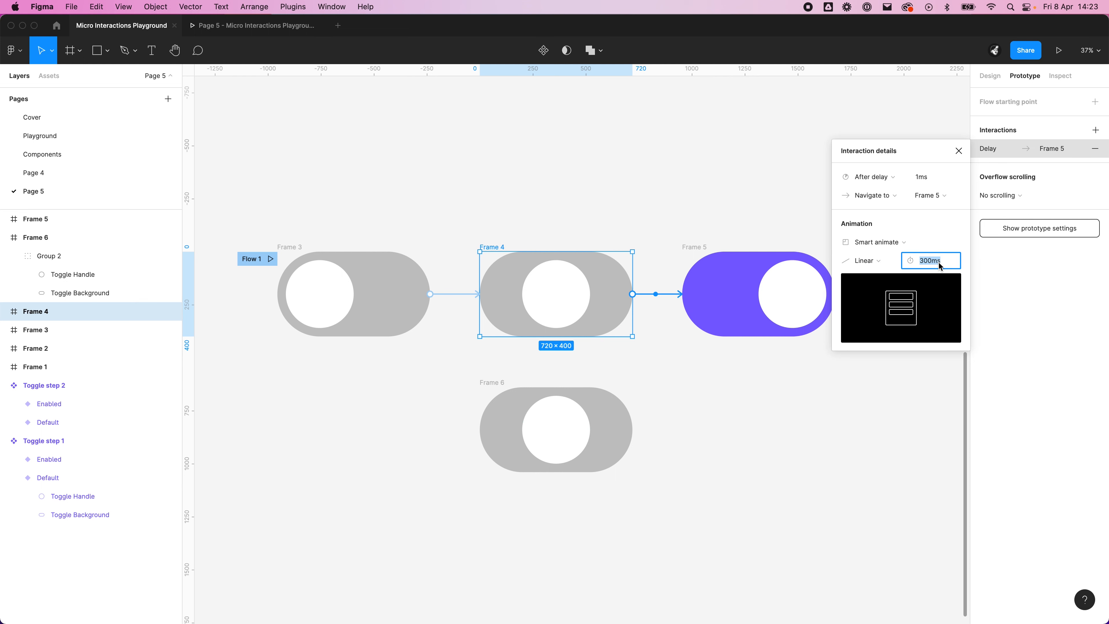
type("100")
key("Return")
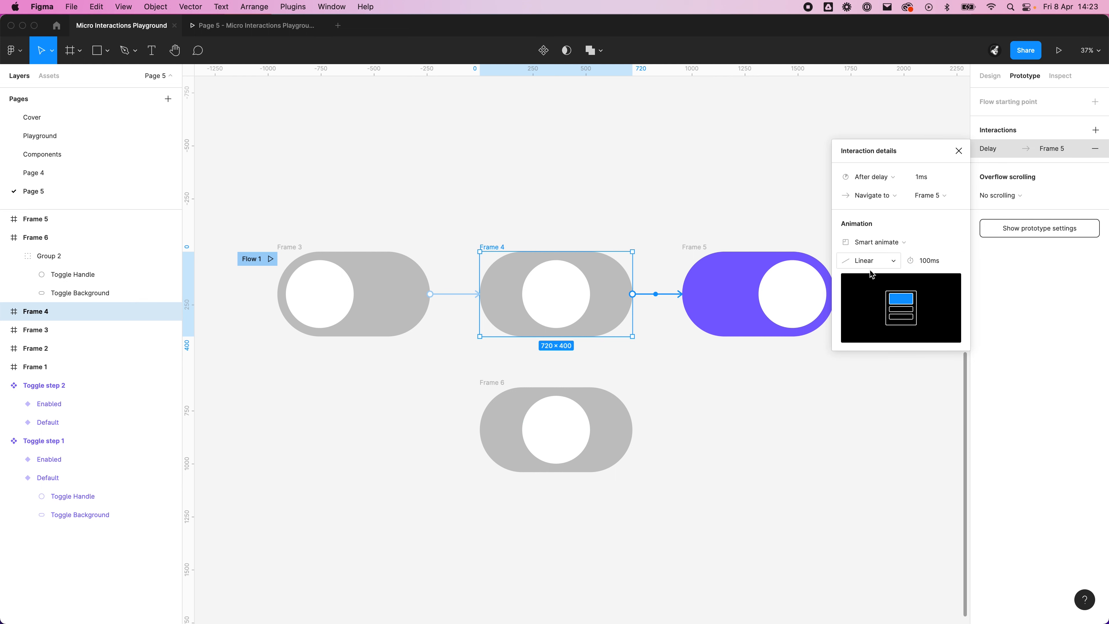
left_click(774, 456)
Step: Set the animation duration of the Frame 5 to Frame 6 connection to 100 ms
left_click(671, 320)
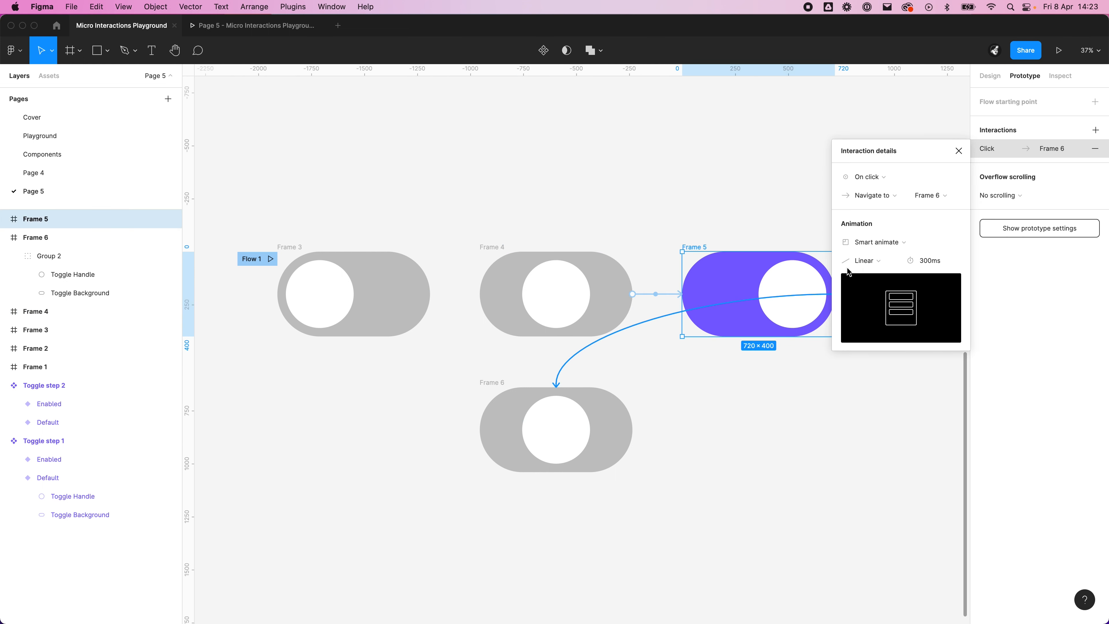
left_click(932, 261)
type("100")
key("Return")
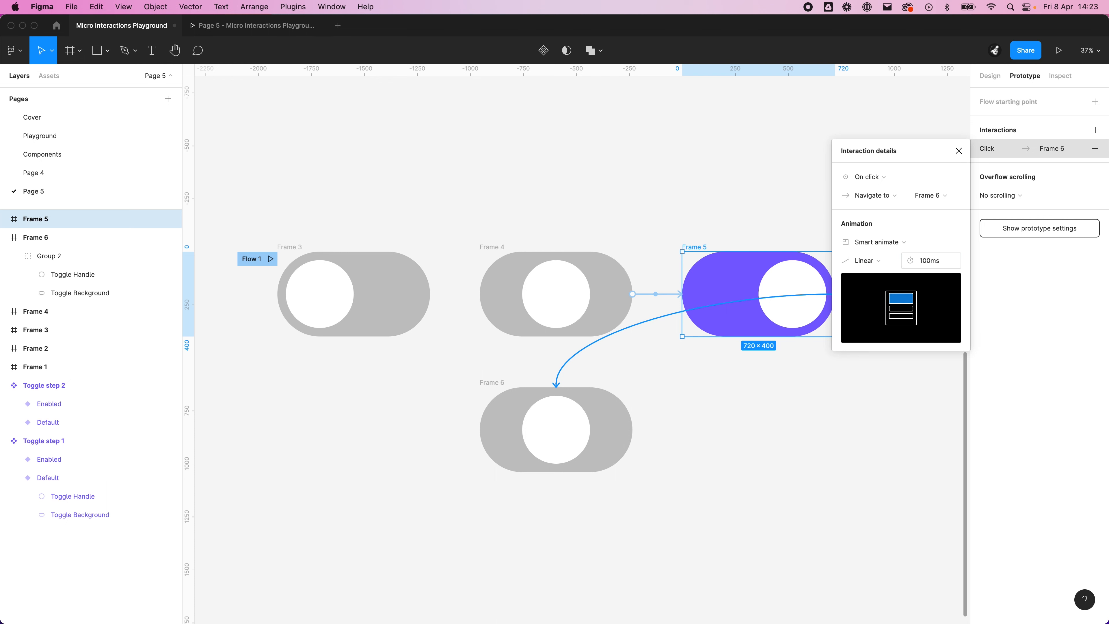
left_click(525, 352)
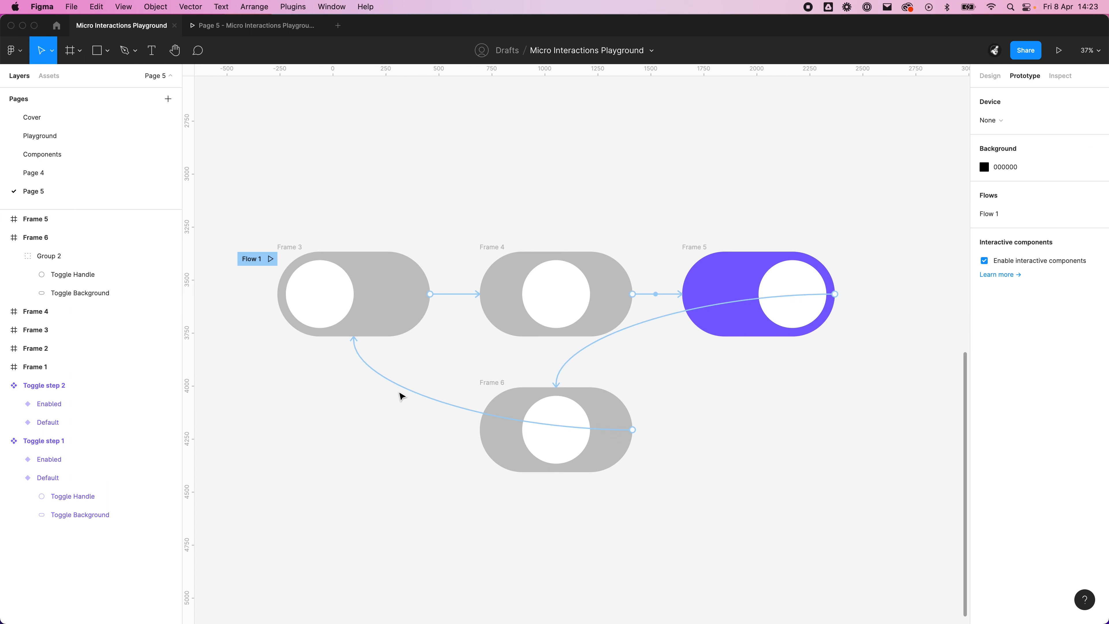
Step: Set the animation duration of the connection from Frame 6 back to Frame 3 to 100 ms
left_click(399, 393)
double_click(923, 263)
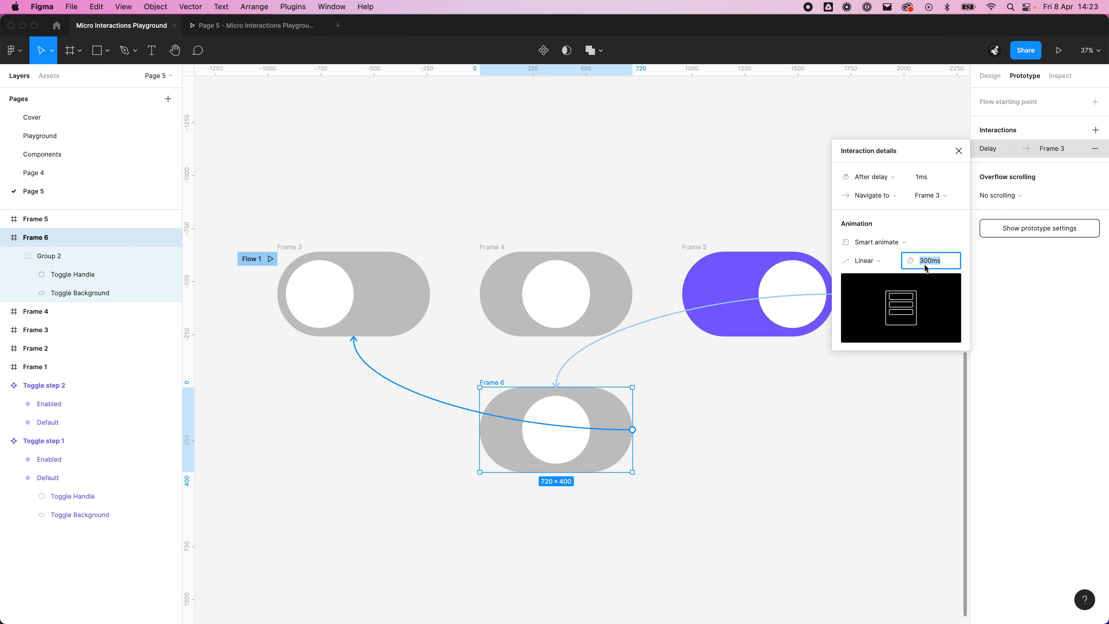
type("100")
key("Return")
left_click(810, 416)
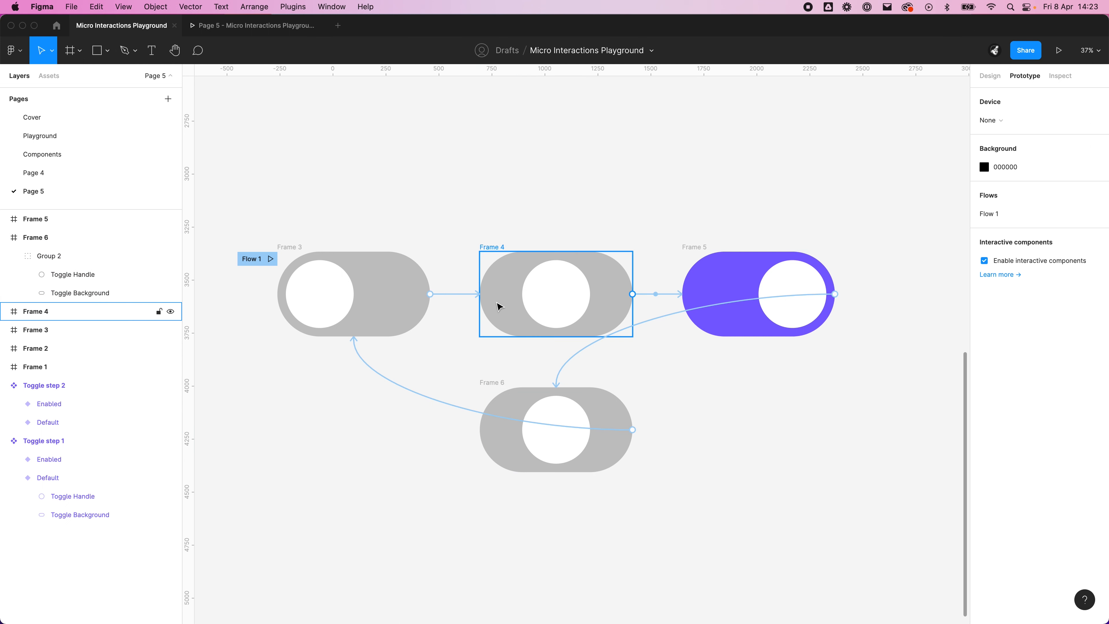
Step: Examine the trigger options of the Frame 3 to Frame 4 connection
left_click(444, 298)
left_click(882, 197)
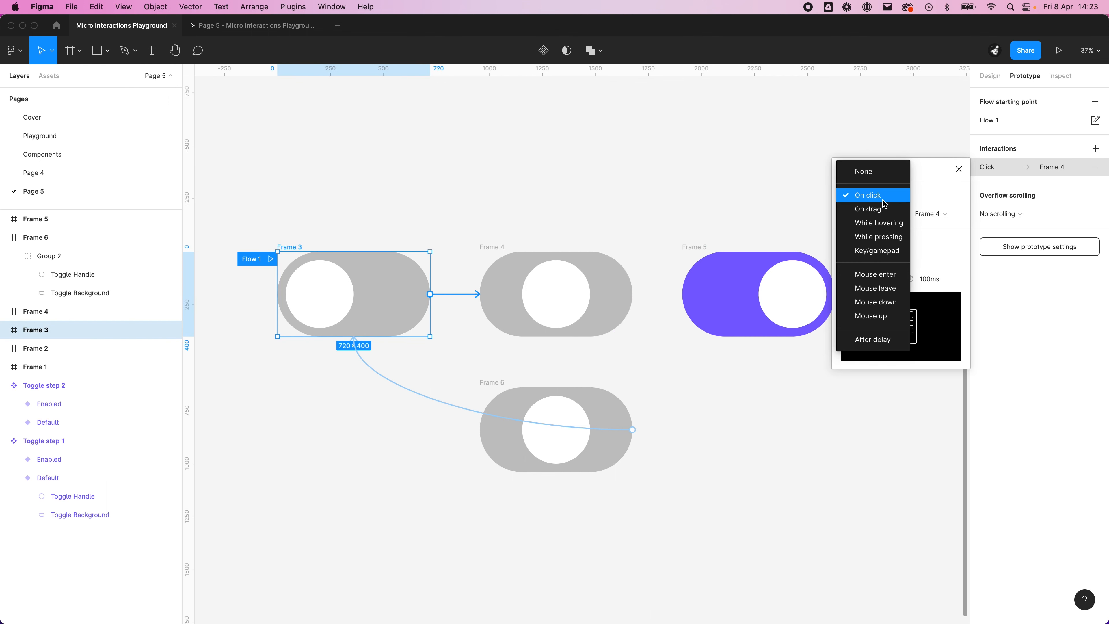
left_click(922, 171)
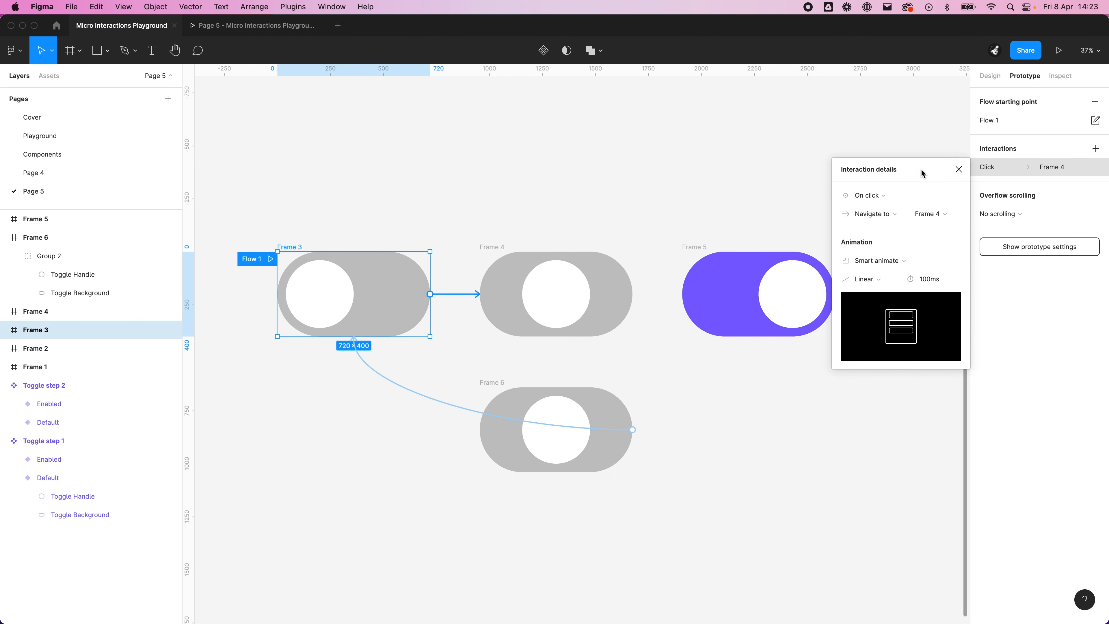
Step: Set the animation easing to Ease in for the Frame 3 to Frame 4 connection and Ease out for Frame 4 to Frame 5
left_click(870, 283)
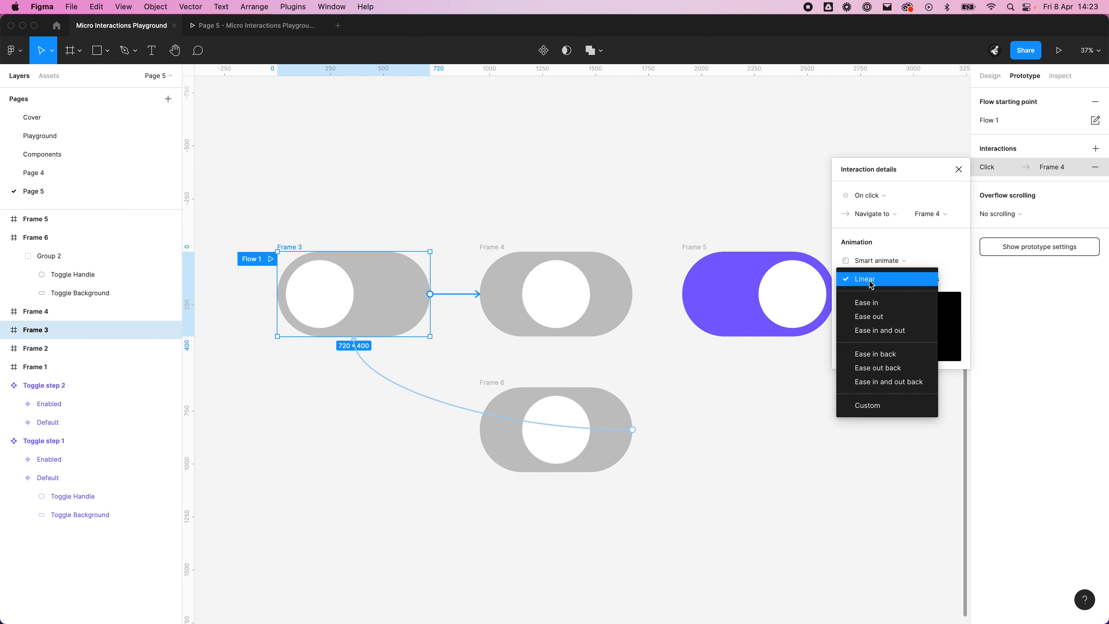
left_click(884, 303)
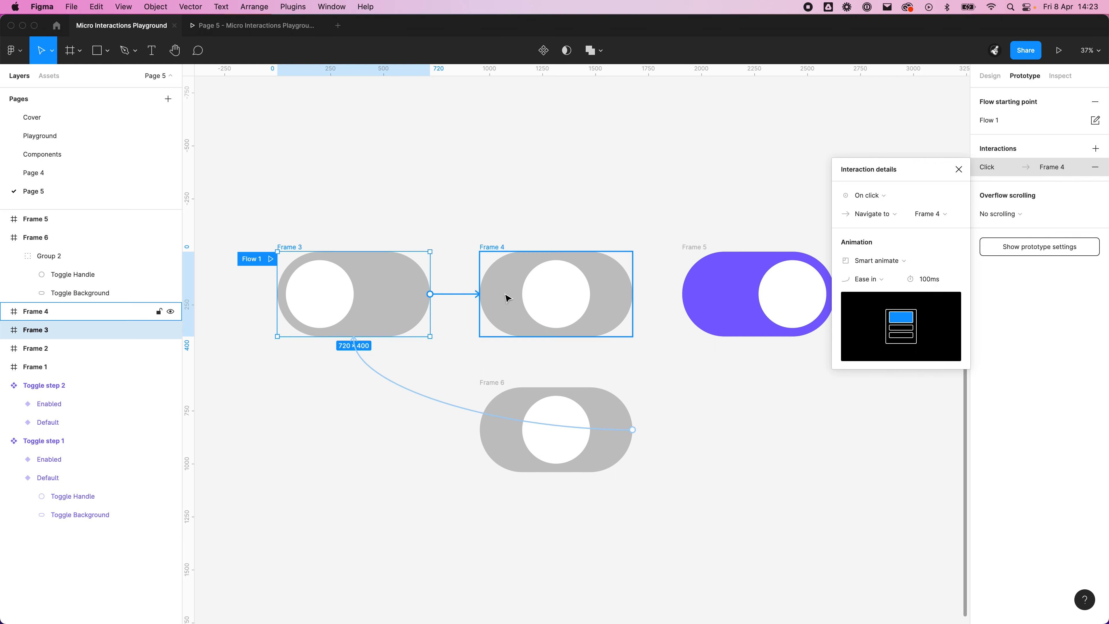
left_click(672, 289)
left_click(622, 296)
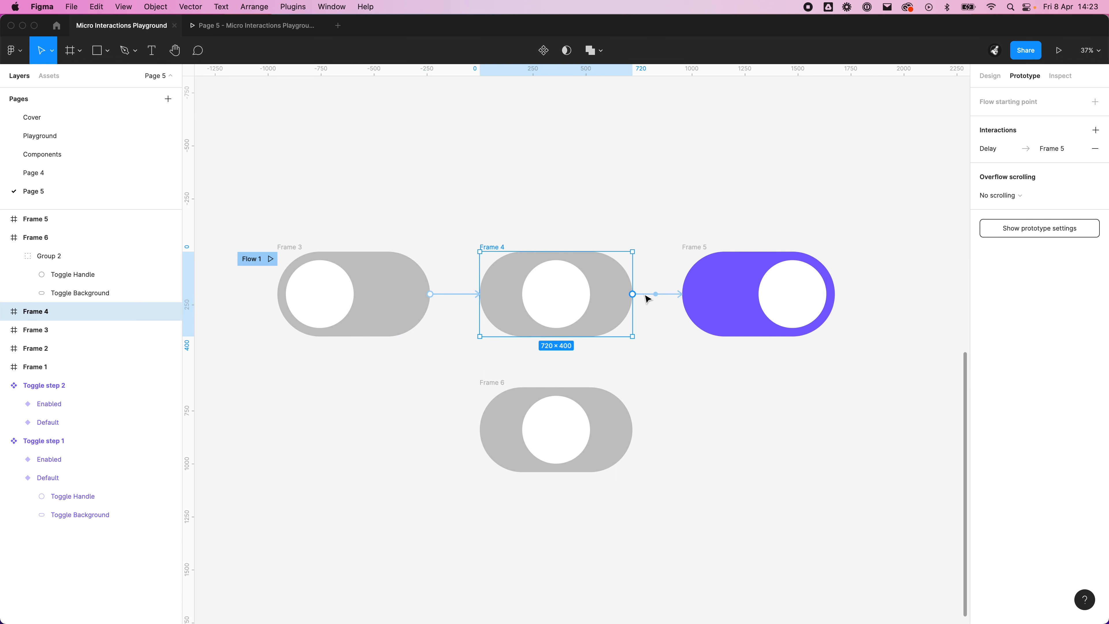
left_click(647, 297)
left_click(864, 261)
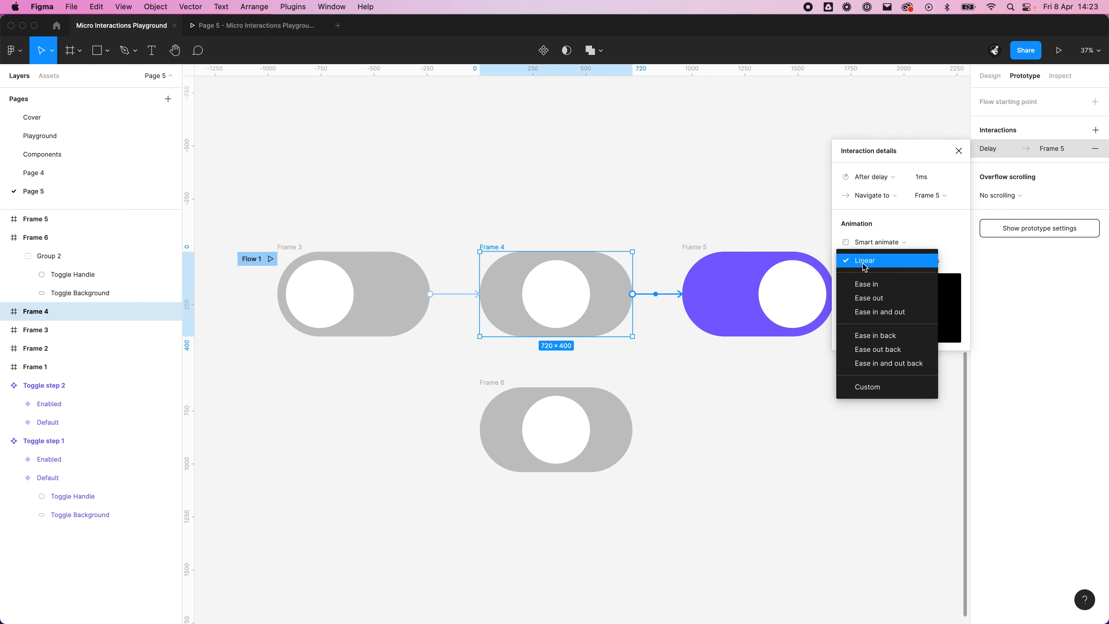
left_click(884, 299)
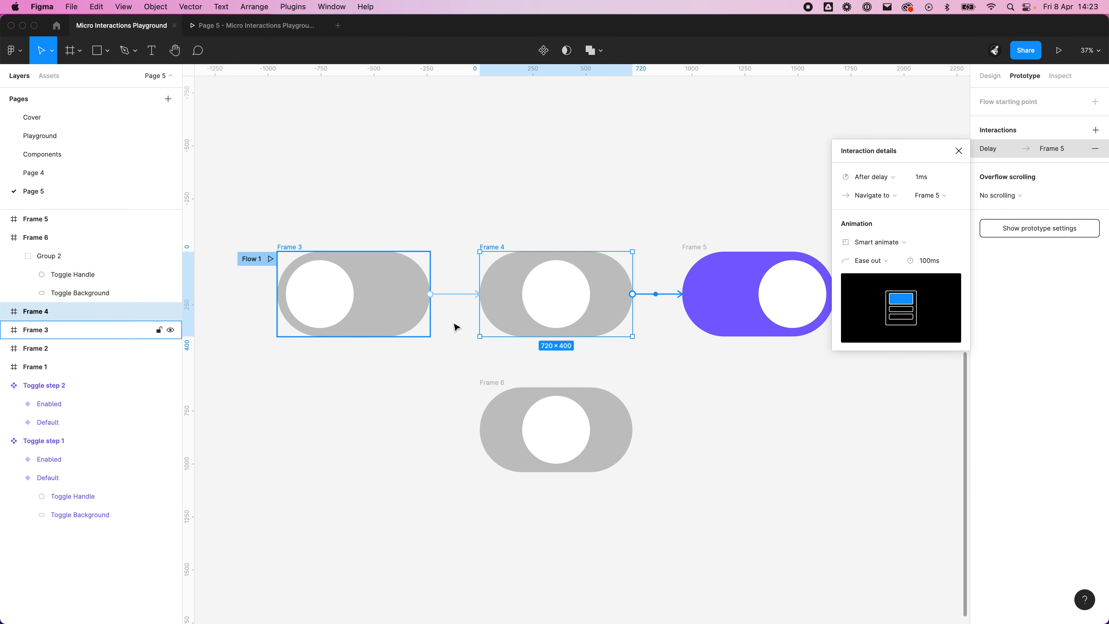
left_click(655, 345)
Step: Set the animation easing of the Frame 5 to Frame 6 connection to Ease in
left_click(749, 297)
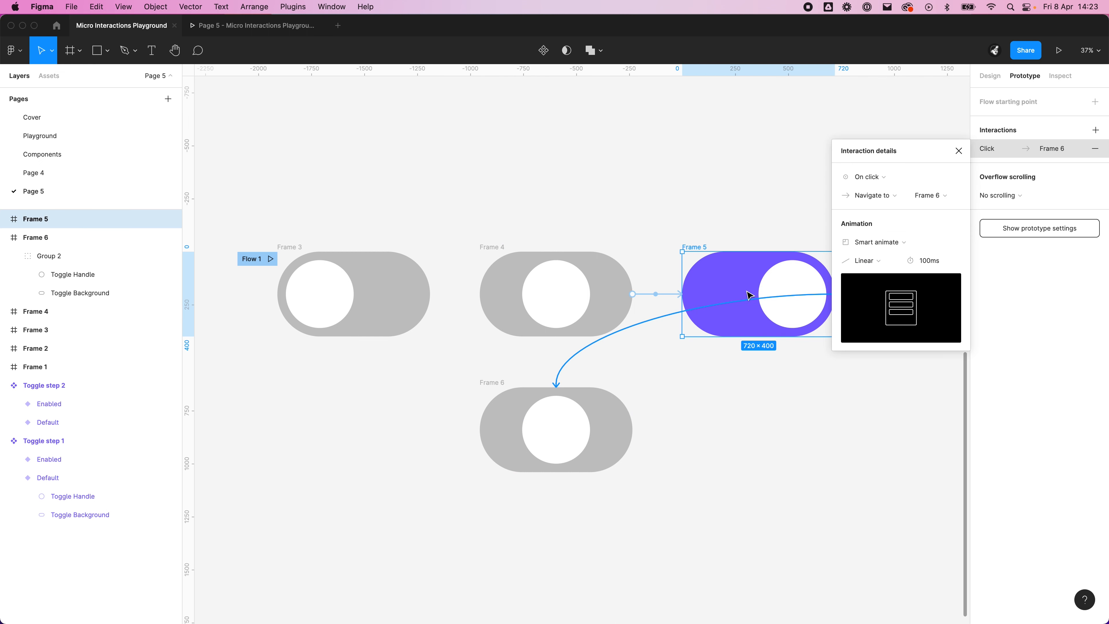
left_click(869, 261)
left_click(890, 280)
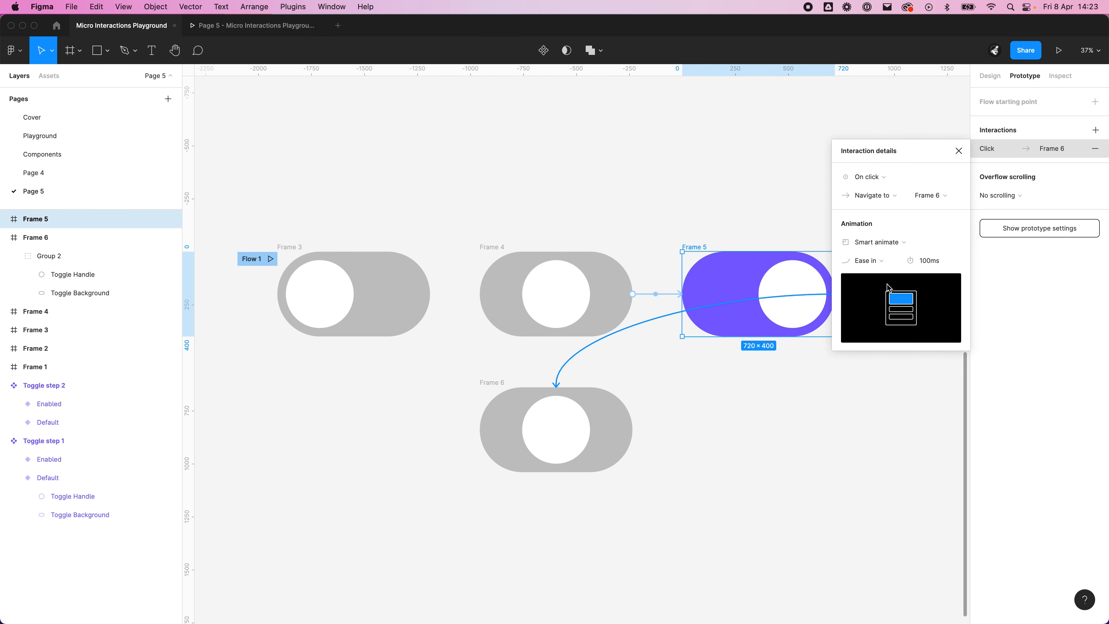
left_click(467, 376)
Step: Change the easing curve of the After delay connection from Frame 6 back to Frame 3
left_click(411, 395)
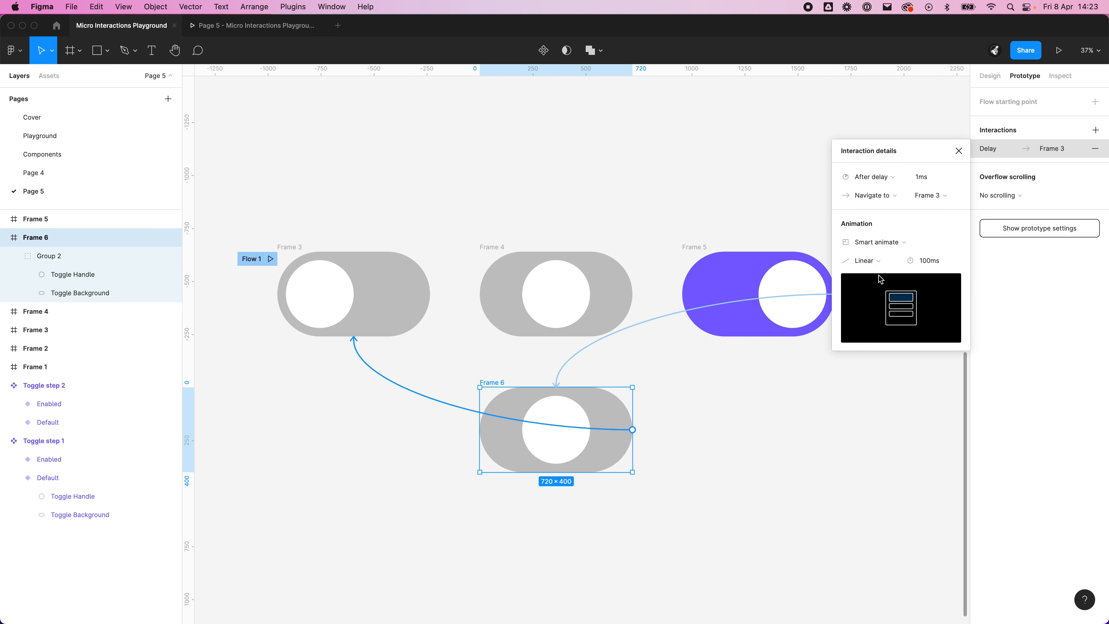
left_click(869, 260)
left_click(880, 283)
left_click(790, 399)
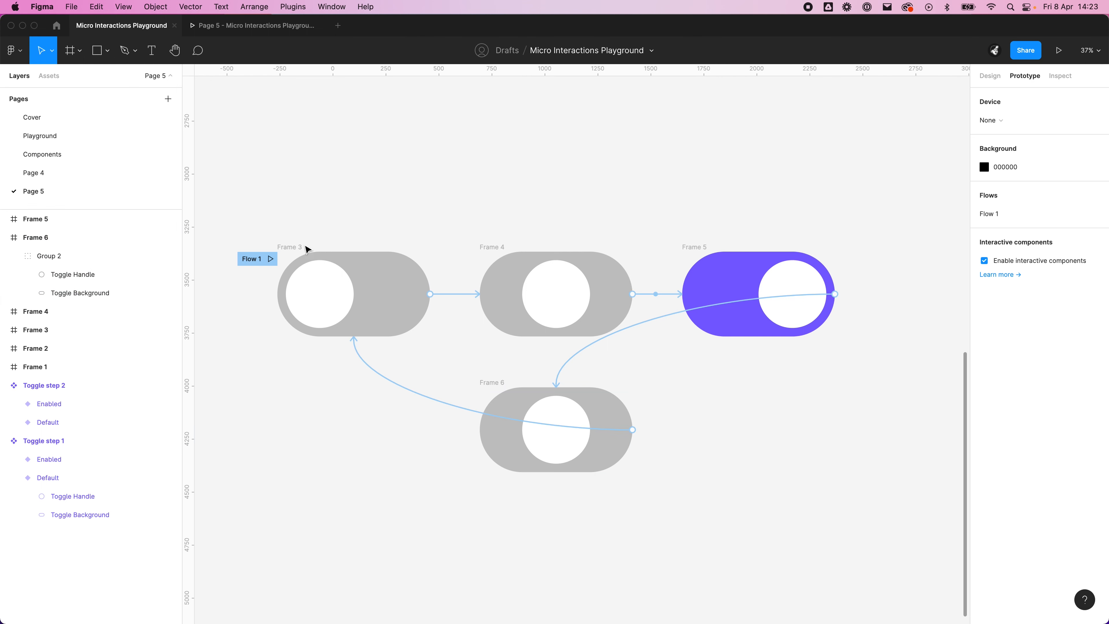
Step: Play the Flow 1 prototype and switch the toggle on and off several times to check the new easing
left_click(276, 261)
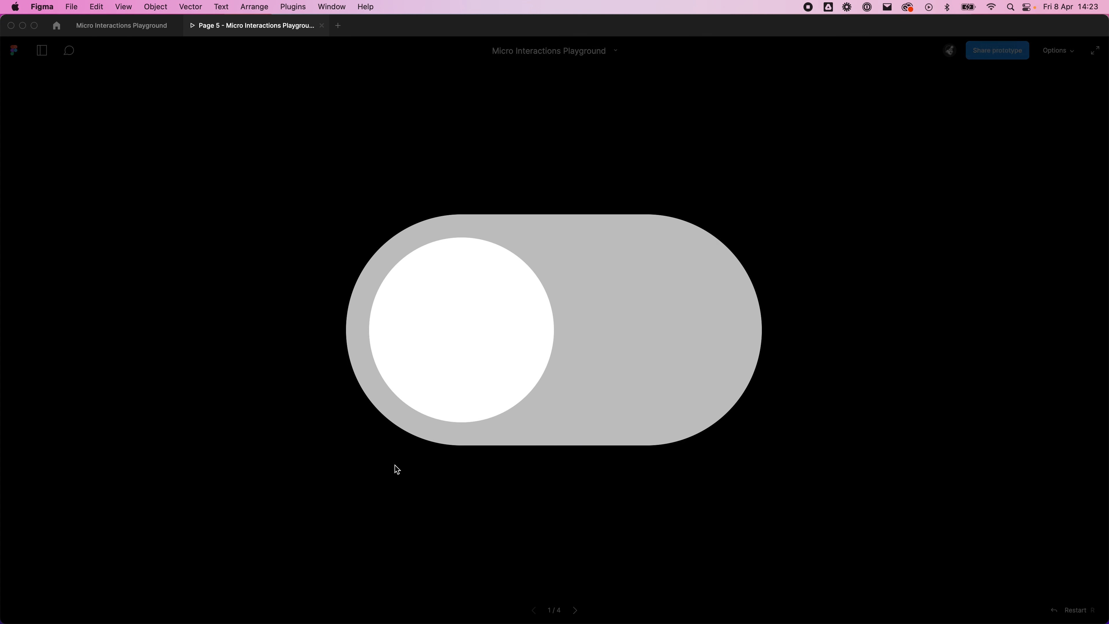
left_click(460, 369)
left_click(568, 330)
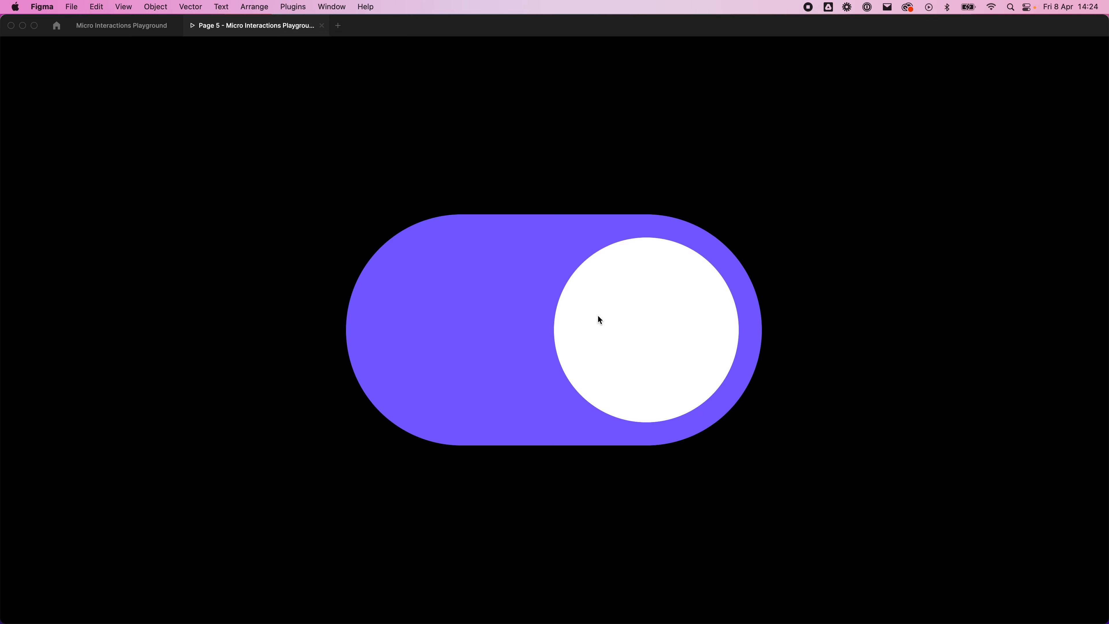
left_click(606, 320)
left_click(565, 320)
left_click(576, 323)
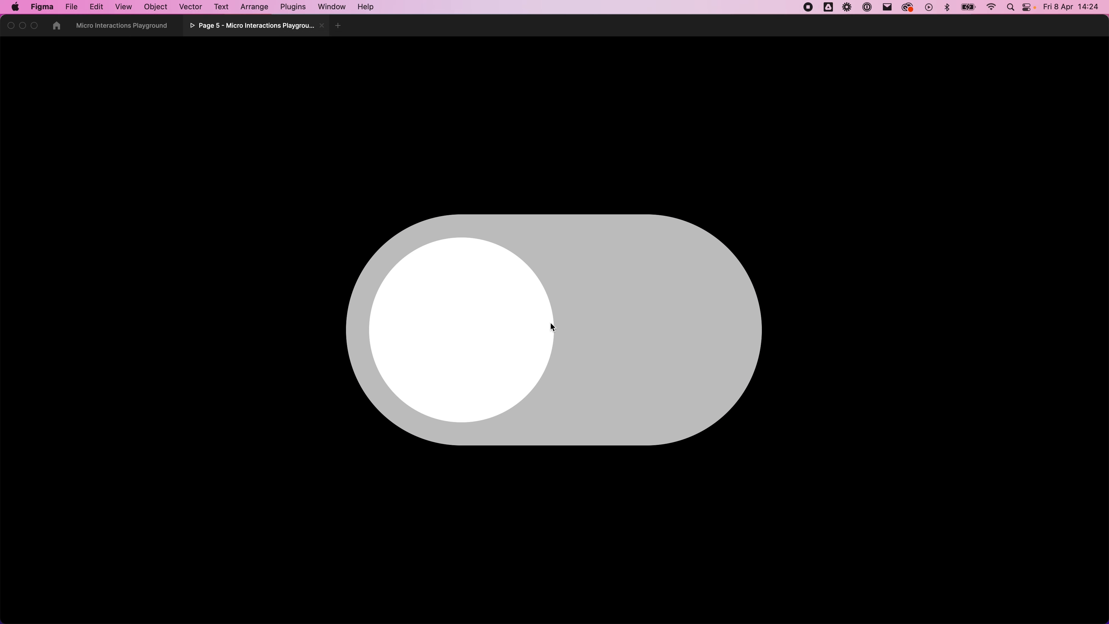
left_click(561, 323)
Step: Return to the design file and rename Frame 3 and Frame 4 as Toggle
left_click(98, 26)
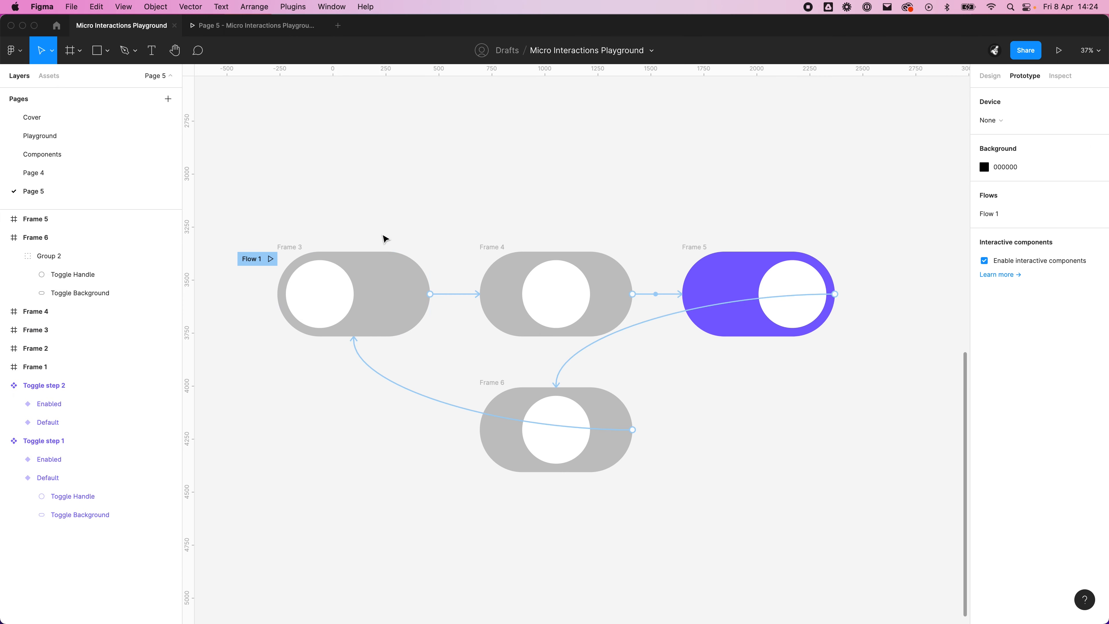
left_click(292, 261)
double_click(35, 330)
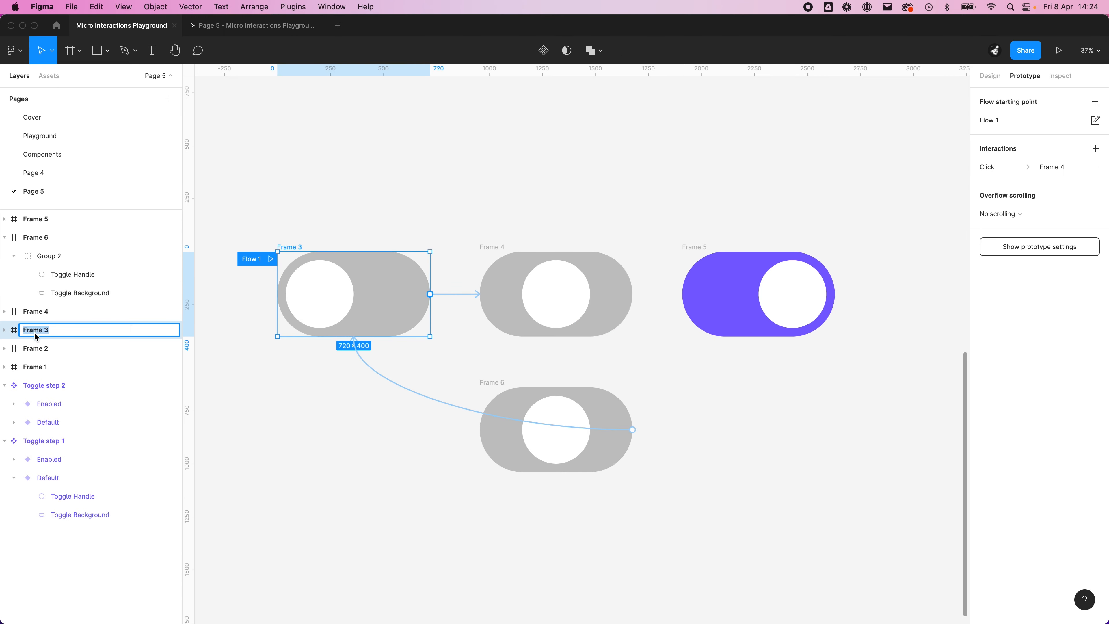
type("Toggle")
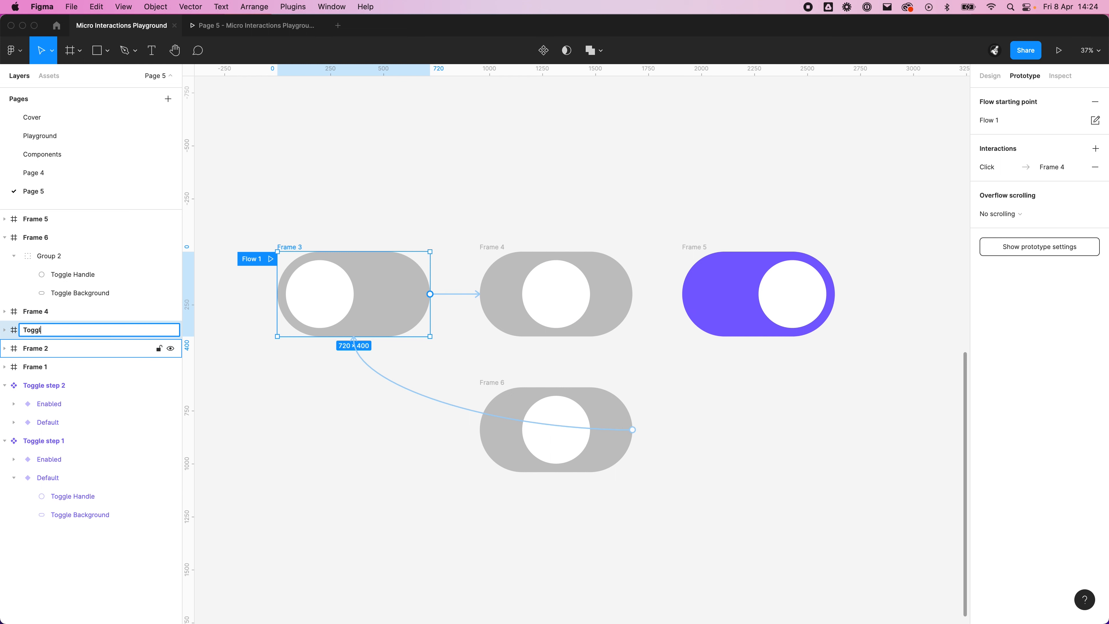
key("Return")
left_click(509, 241)
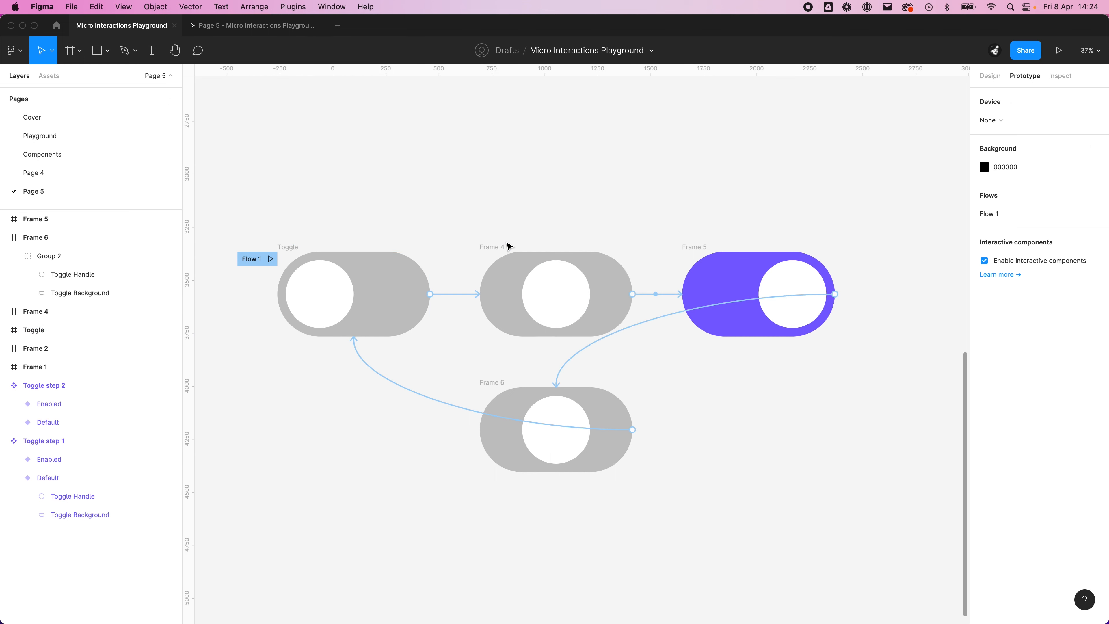
left_click(496, 247)
double_click(47, 313)
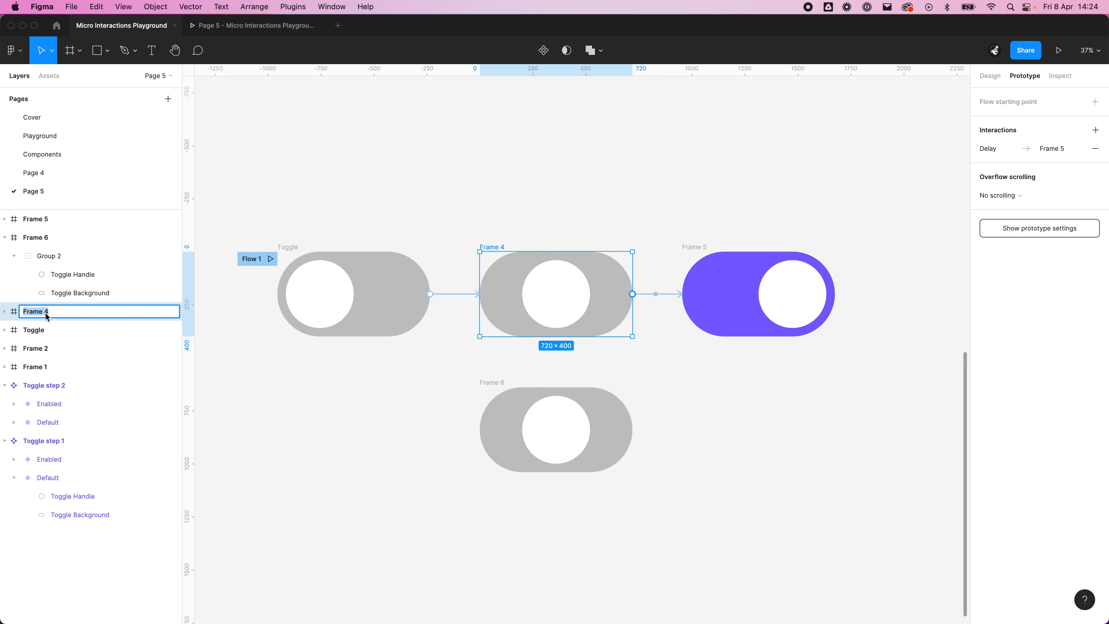
type("Toggle")
key("Return")
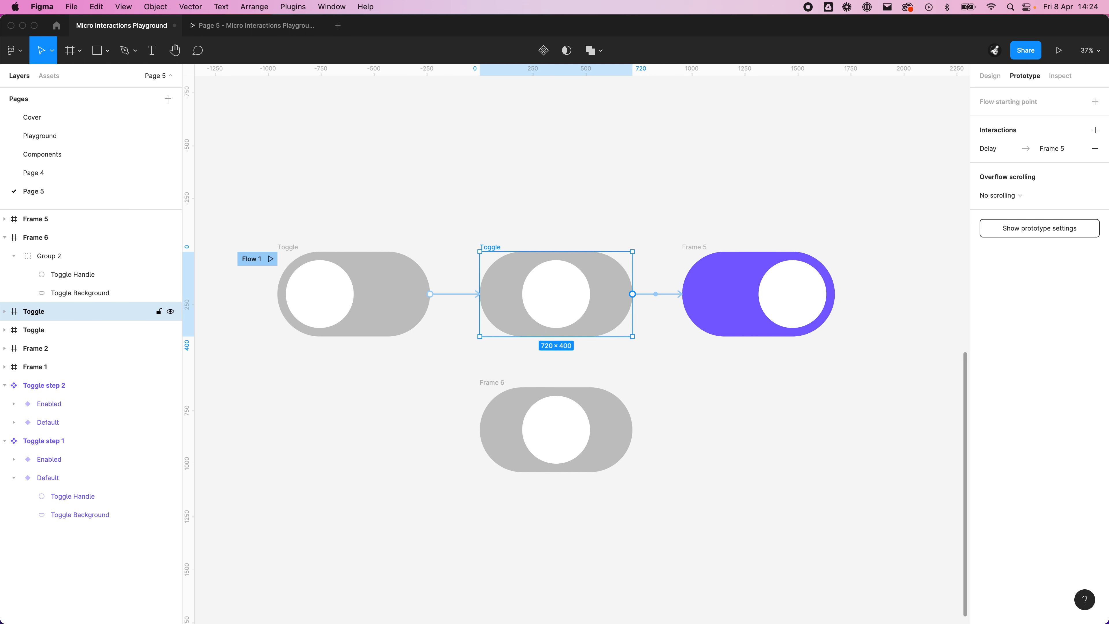
Step: Rename the purple Frame 5 and the lower Frame 6 as Toggle
left_click(696, 247)
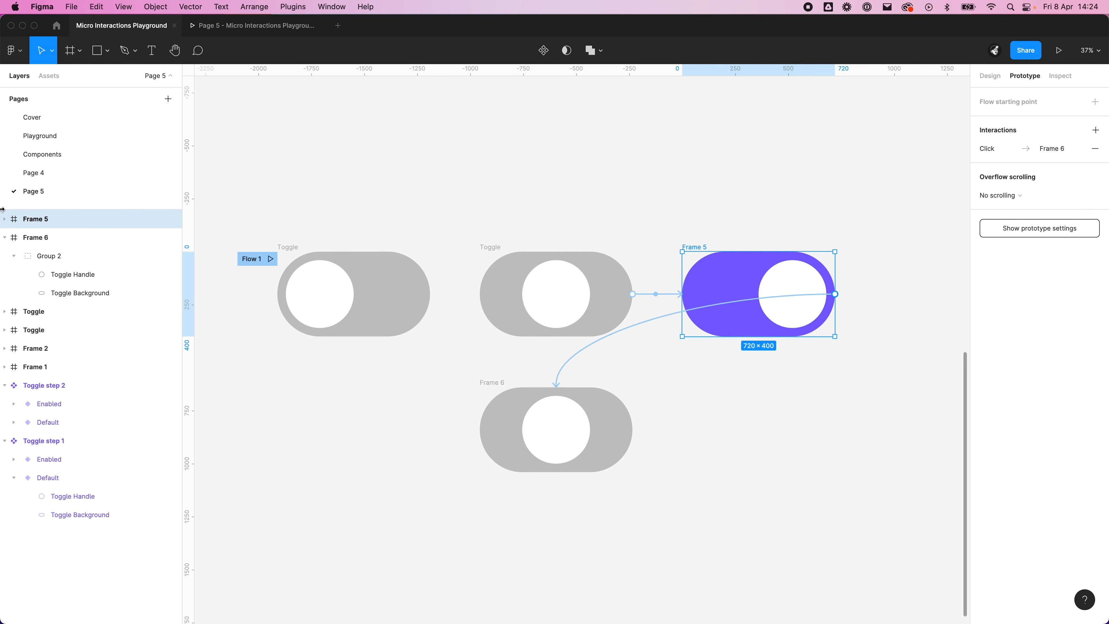
double_click(43, 218)
type("Toggle")
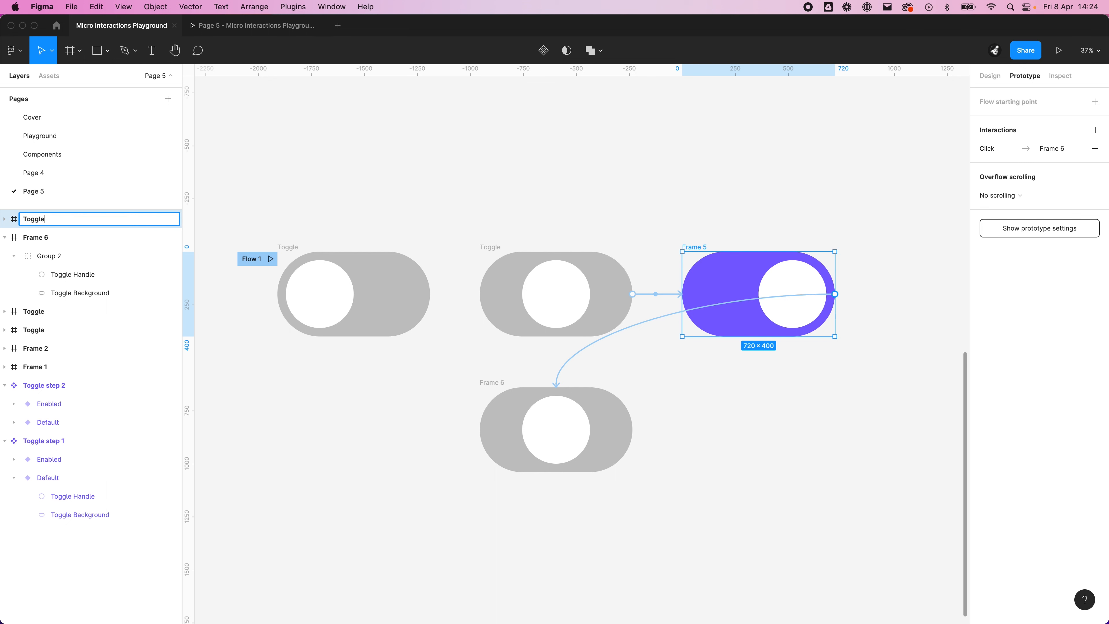
key("Return")
left_click(494, 384)
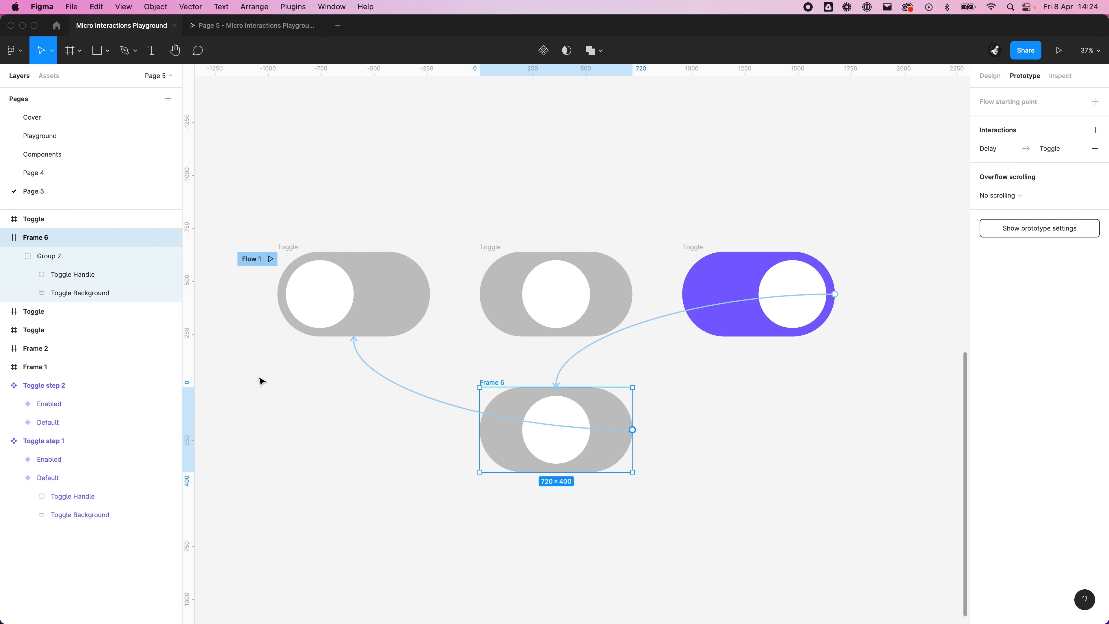
double_click(41, 238)
type("Toggle")
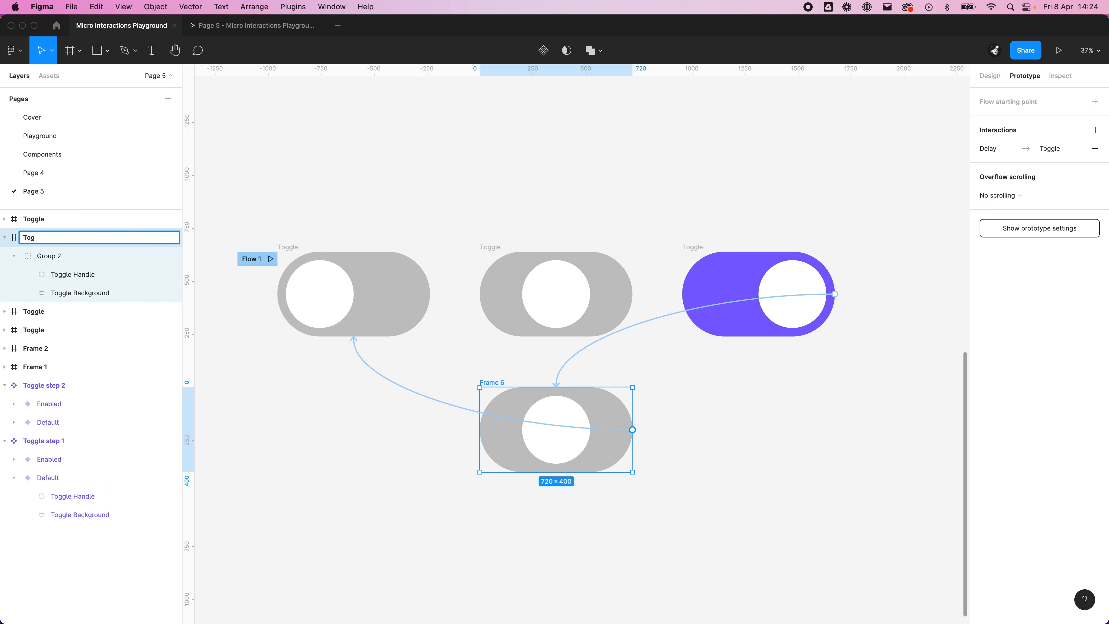
key("Return")
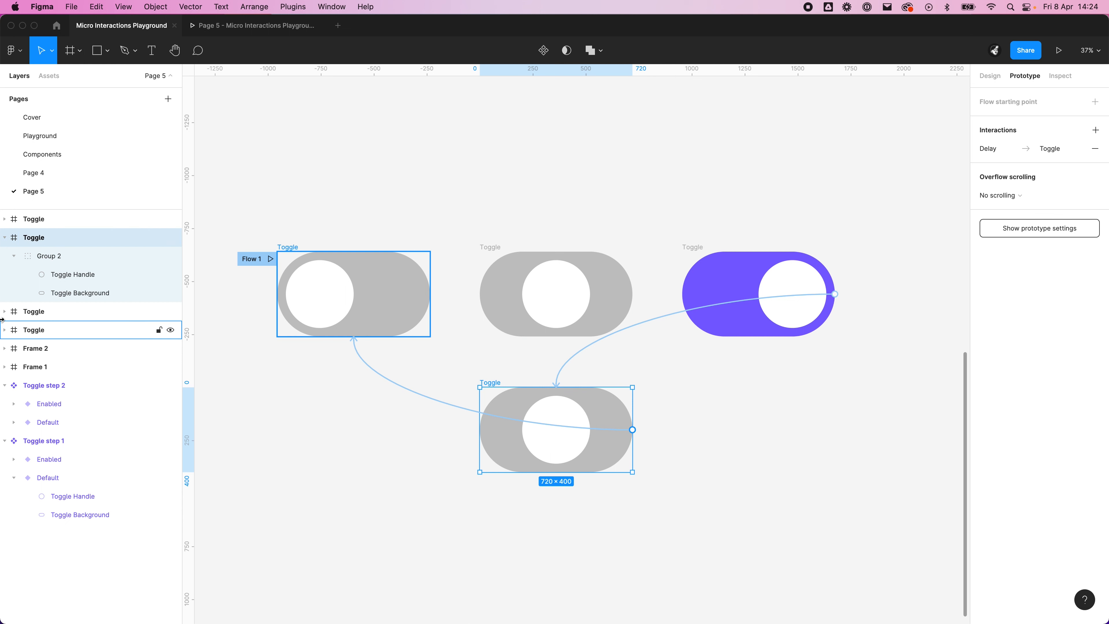
Step: Expand the collapsed grey Toggle frames and ungroup Group 1 inside the starting frame of the flow
left_click(5, 311)
left_click(4, 385)
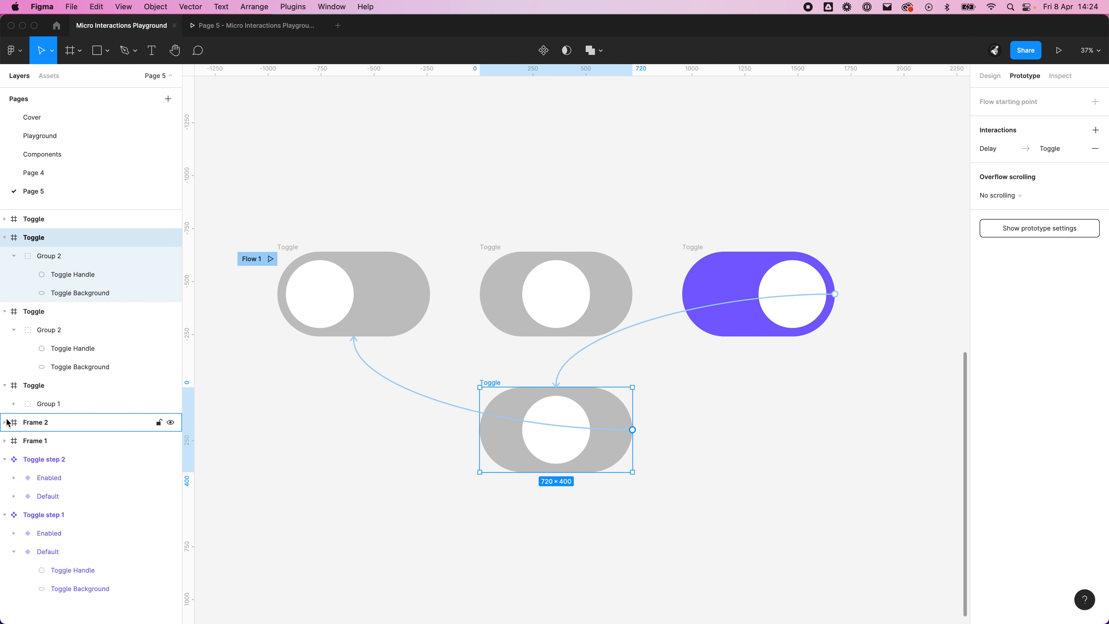
left_click(4, 422)
left_click(5, 459)
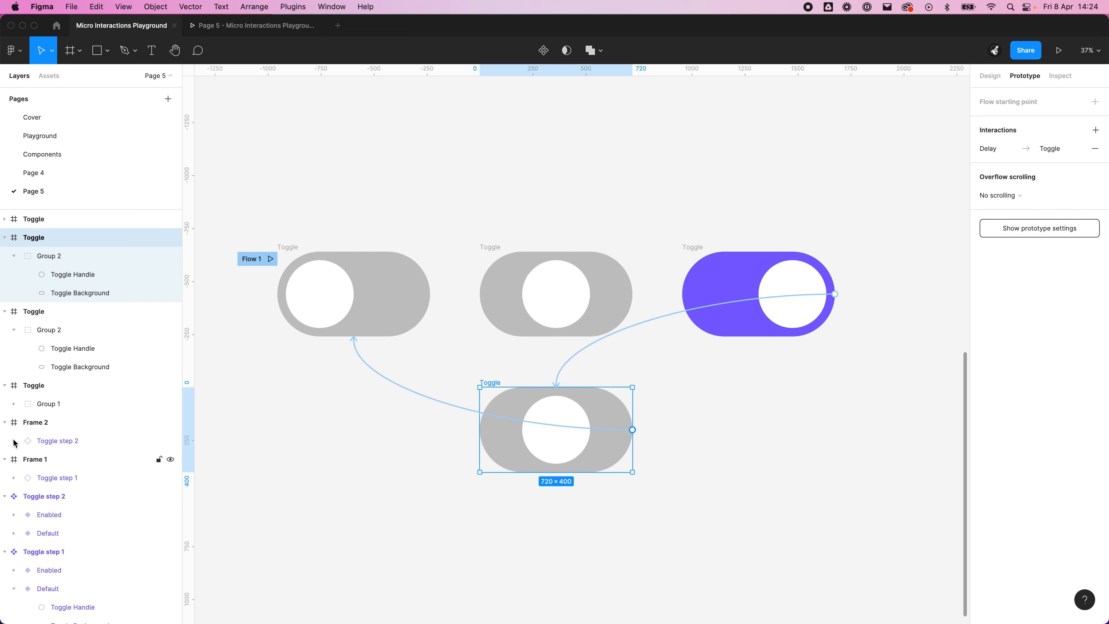
left_click(4, 422)
left_click(4, 440)
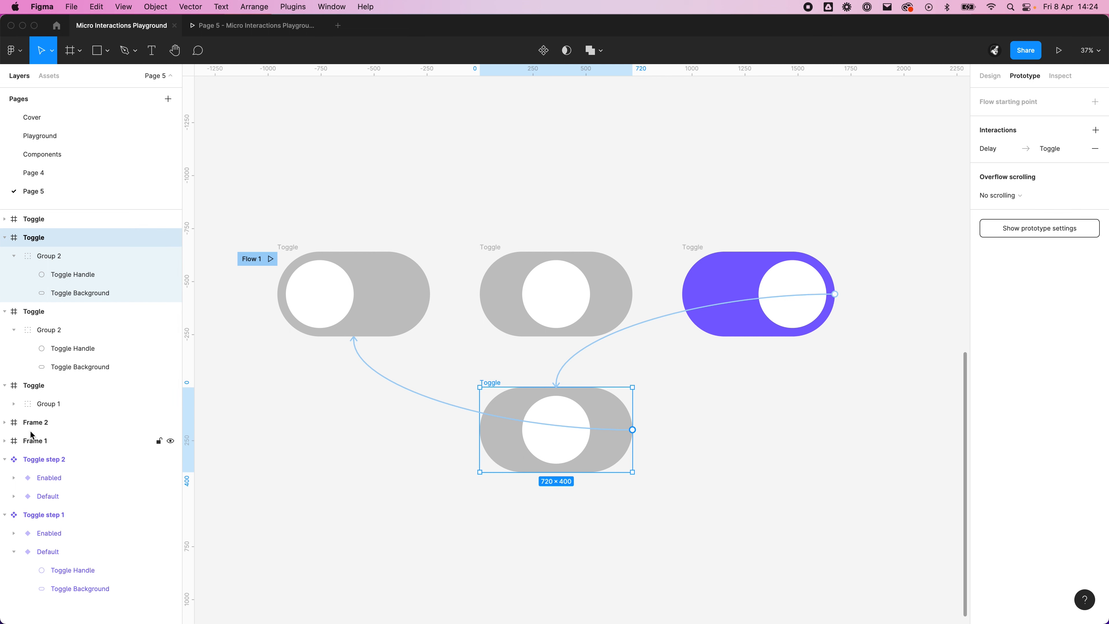
left_click(57, 405)
key("super+shift+g")
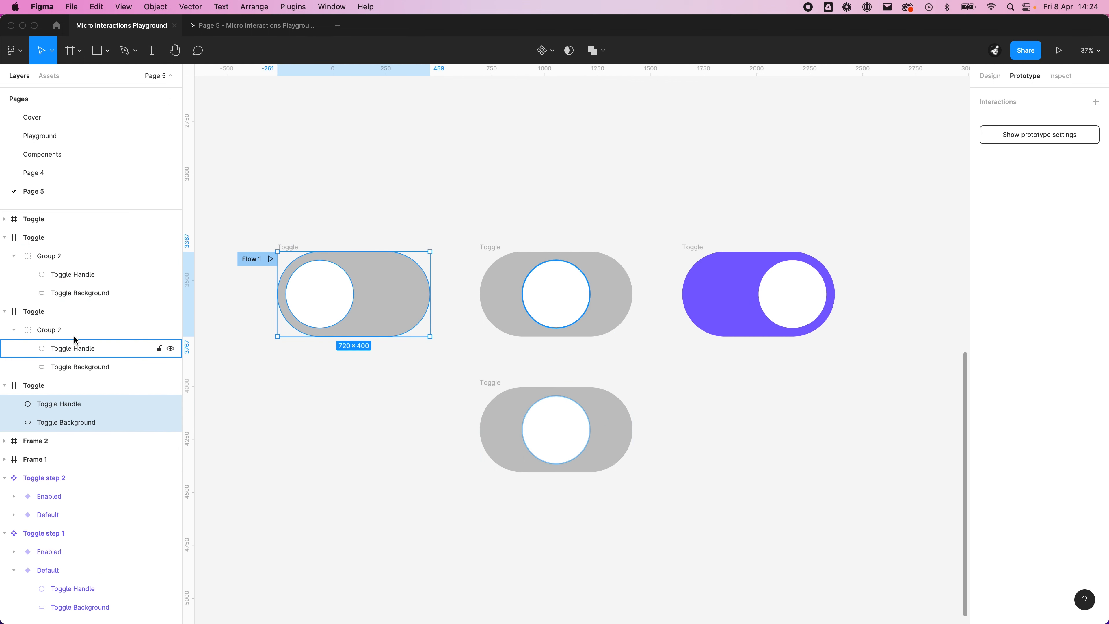
Step: Ungroup the handle and background in the other three Toggle frames
left_click(73, 335)
key("super+shift+g")
left_click(56, 250)
key("super+shift+g")
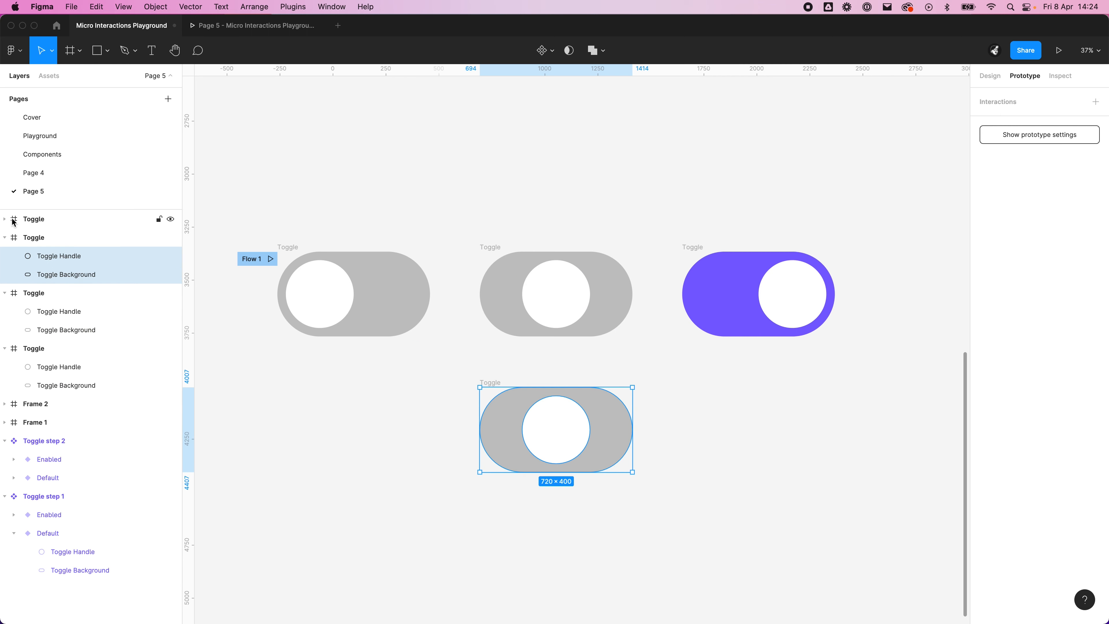
left_click(4, 219)
left_click(70, 238)
key("super+shift+g")
left_click(348, 362)
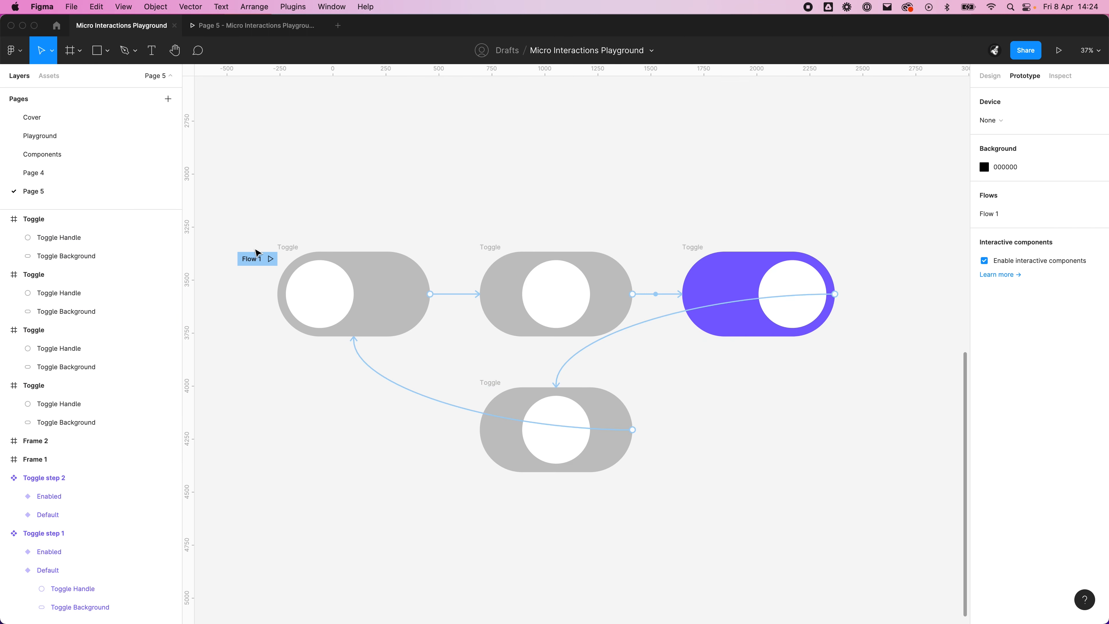
Step: Open the Flow 1 prototype, reload it and test switching the toggle with the ungrouped layers
left_click(271, 258)
right_click(262, 21)
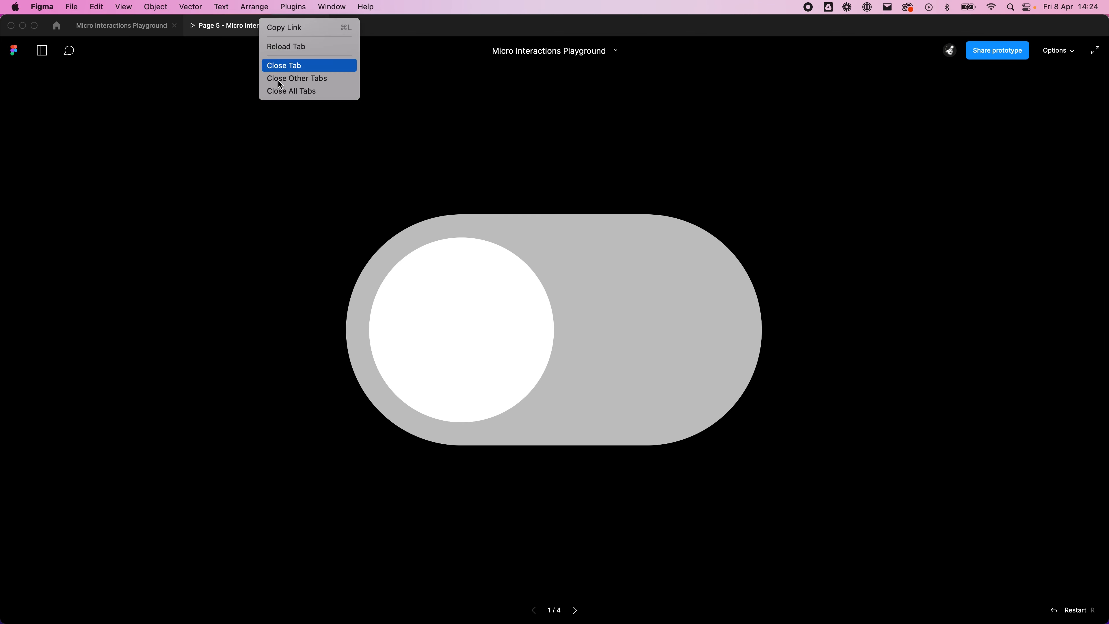
left_click(284, 46)
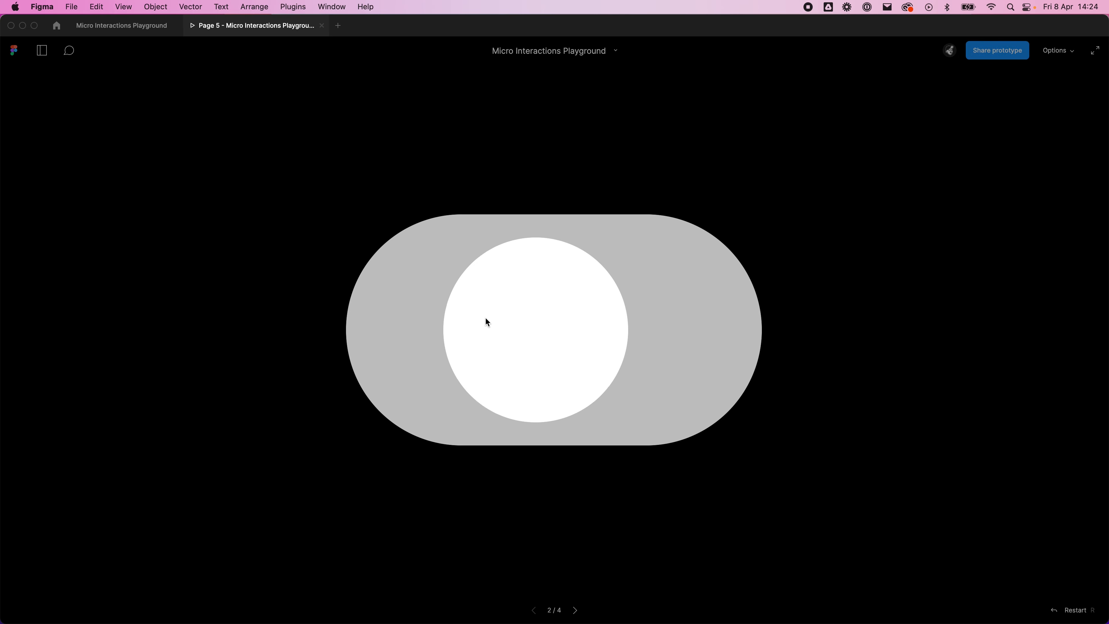
left_click(485, 316)
left_click(674, 327)
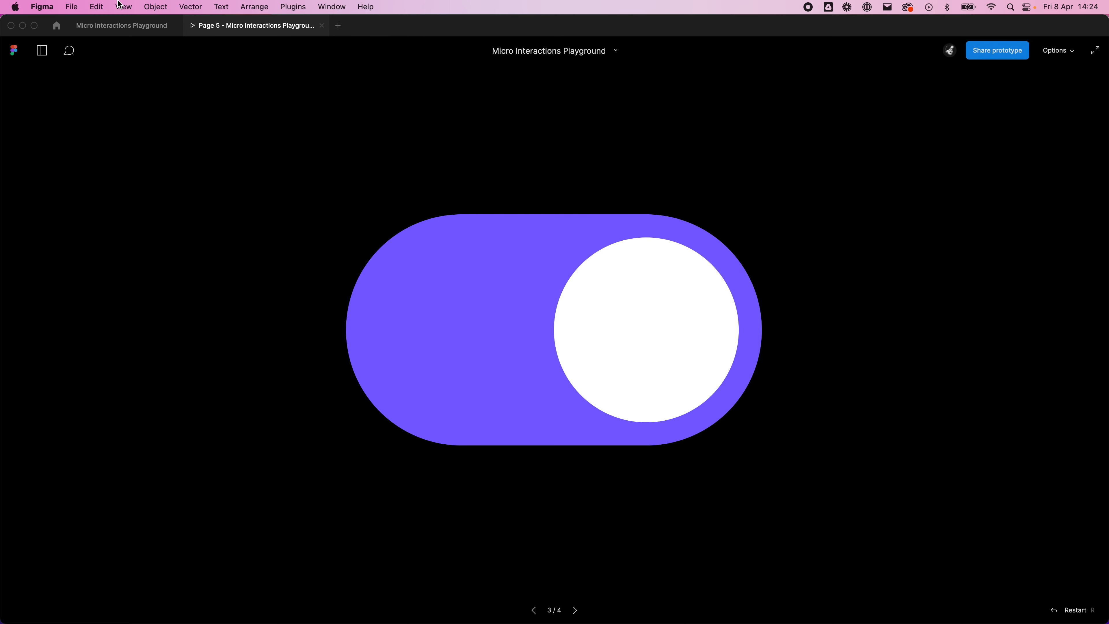
Step: Check the starting Toggle frame in the design file, and return to the prototype to switch the toggle repeatedly
left_click(121, 26)
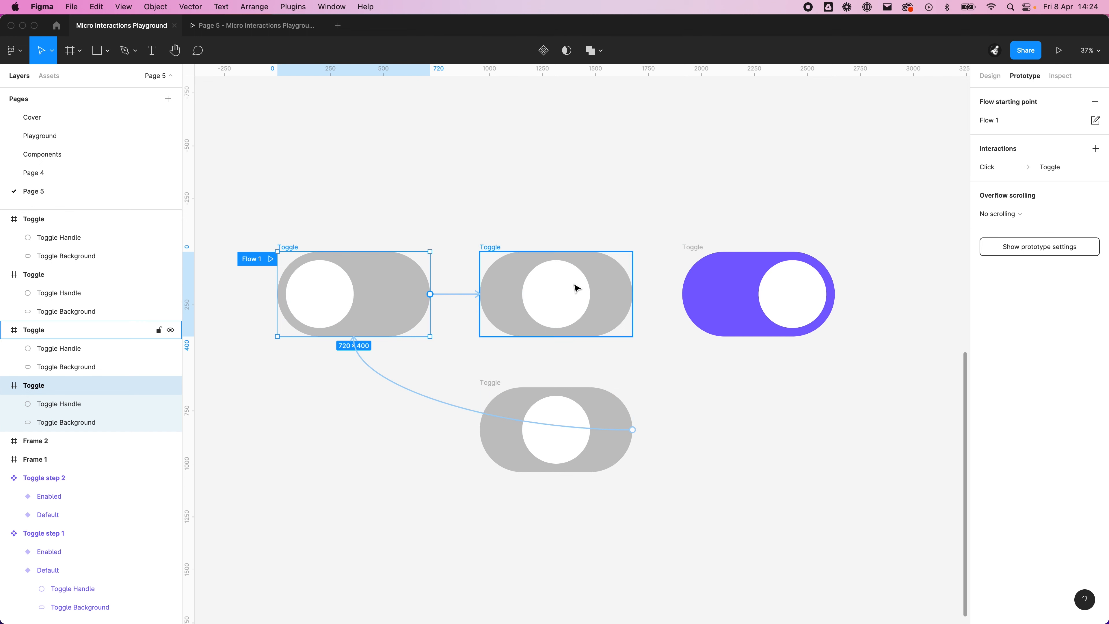
left_click(251, 26)
left_click(577, 311)
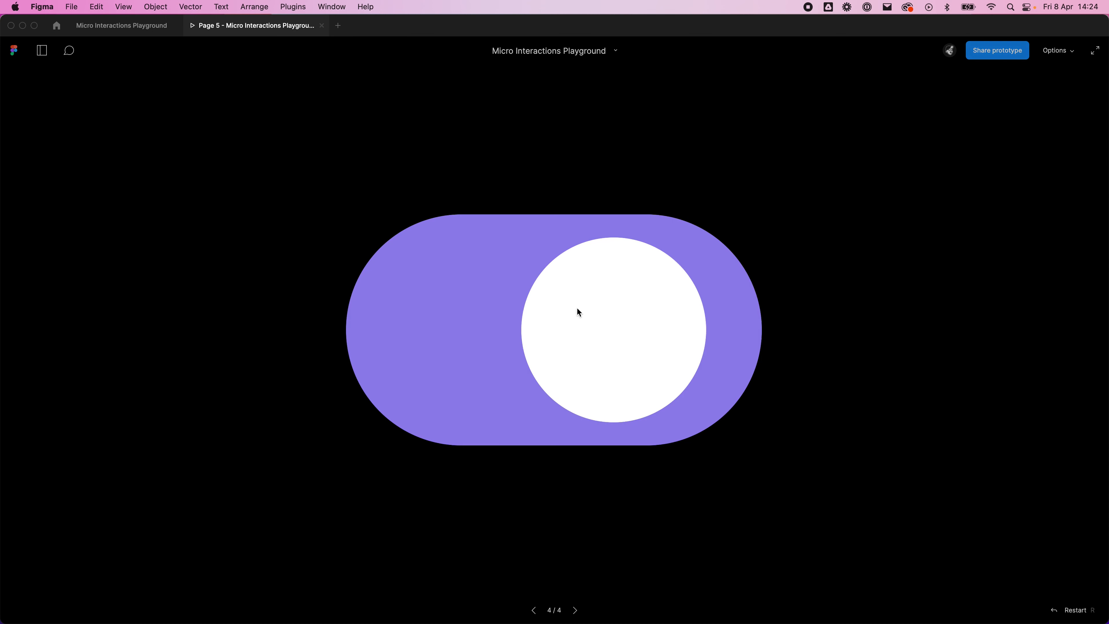
left_click(511, 328)
left_click(657, 336)
left_click(464, 337)
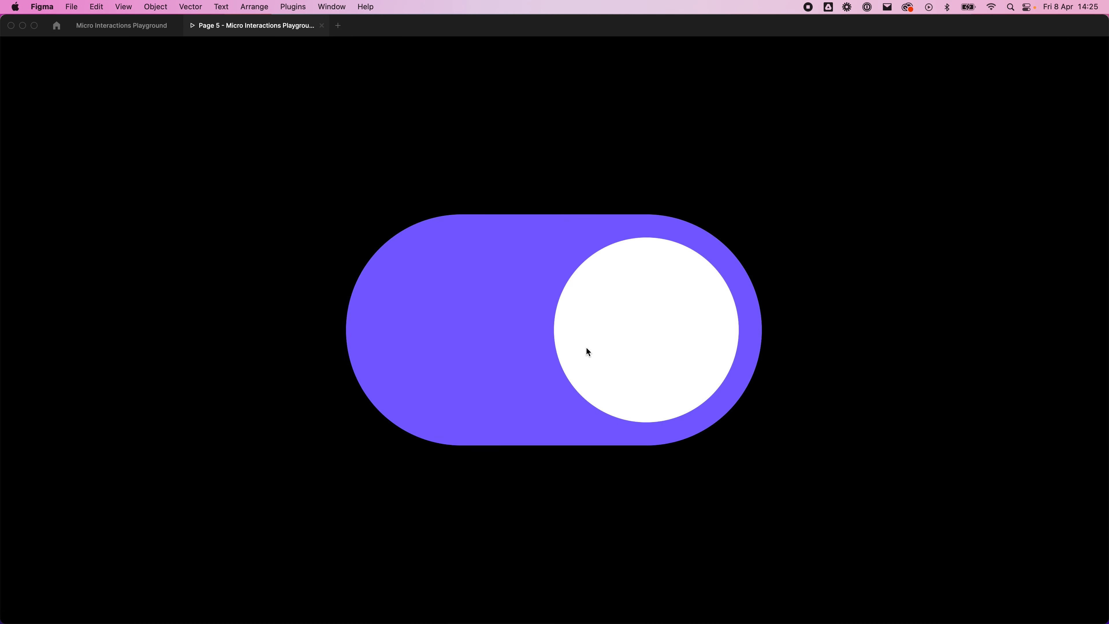
Step: Keep switching the toggle on and off in the running prototype to judge its animation
left_click(572, 353)
left_click(566, 346)
left_click(573, 345)
left_click(579, 343)
left_click(493, 315)
left_click(506, 326)
left_click(569, 344)
Step: In the design file, stretch the left anchor point of the upper middle Toggle's handle outward to about x 51.5, forming a teardrop
left_click(121, 25)
scroll(467, 310, "up", 10)
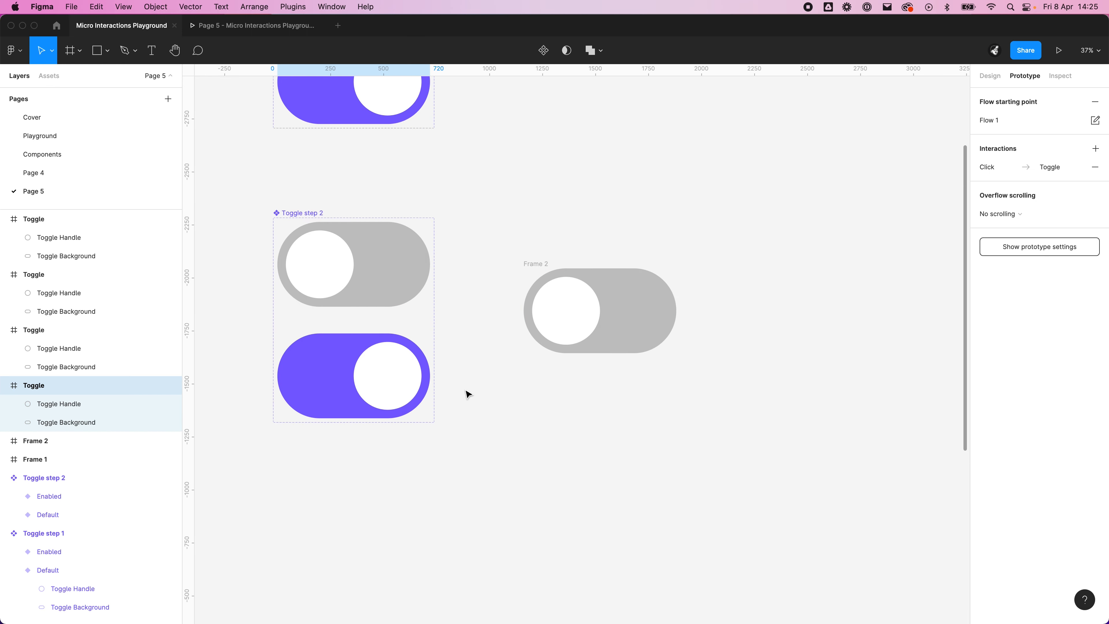
scroll(626, 324, "down", 8)
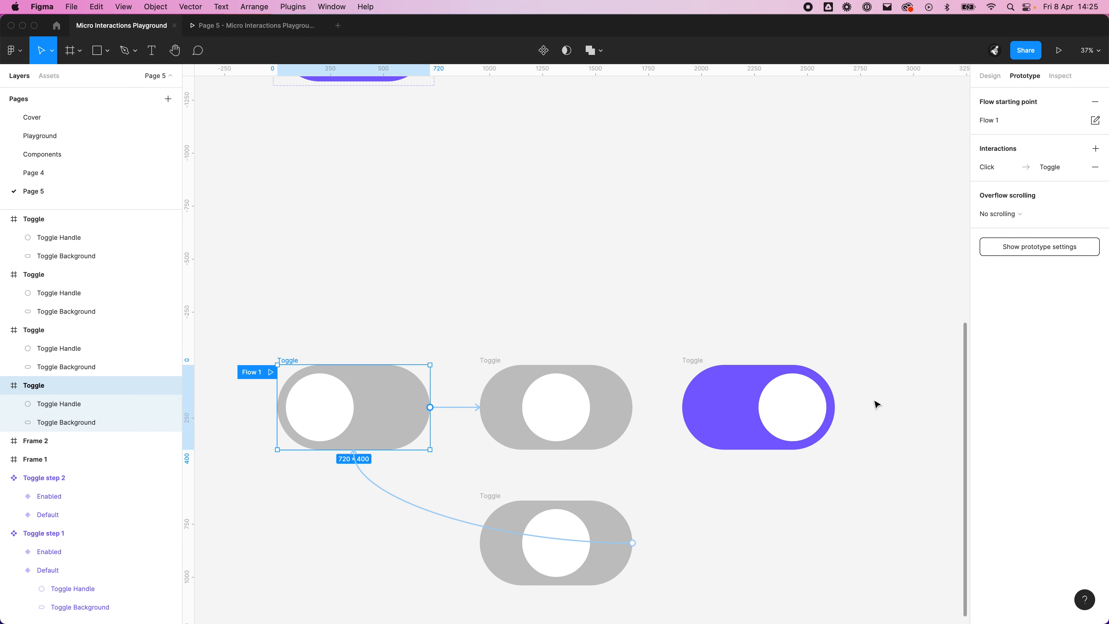
left_click(577, 340)
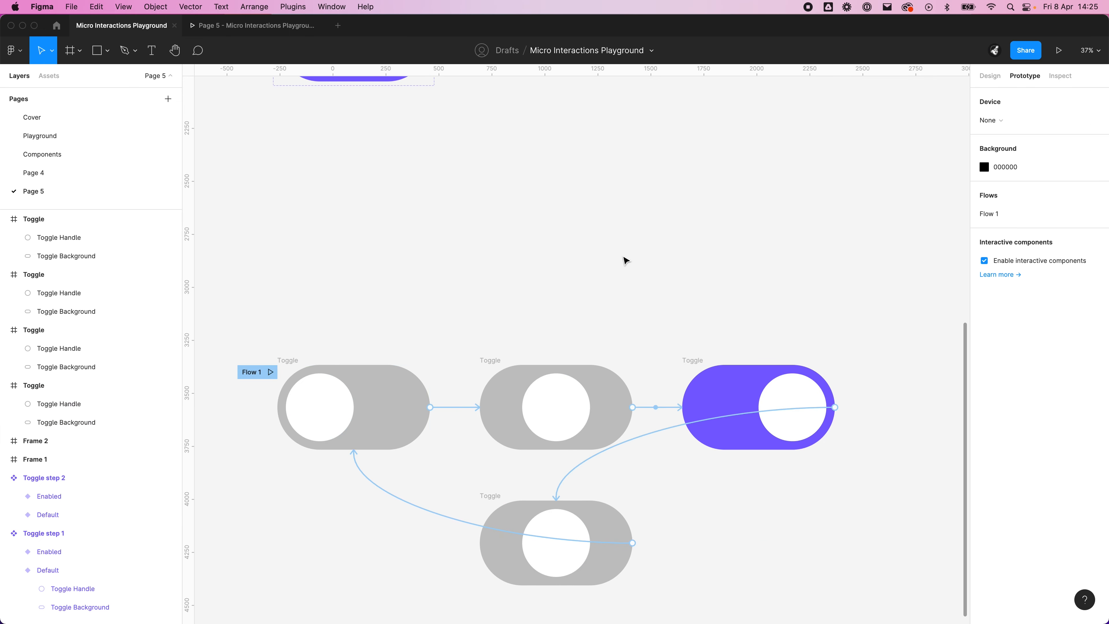
scroll(631, 260, "down", 2)
scroll(584, 376, "up", 2)
left_click(564, 355)
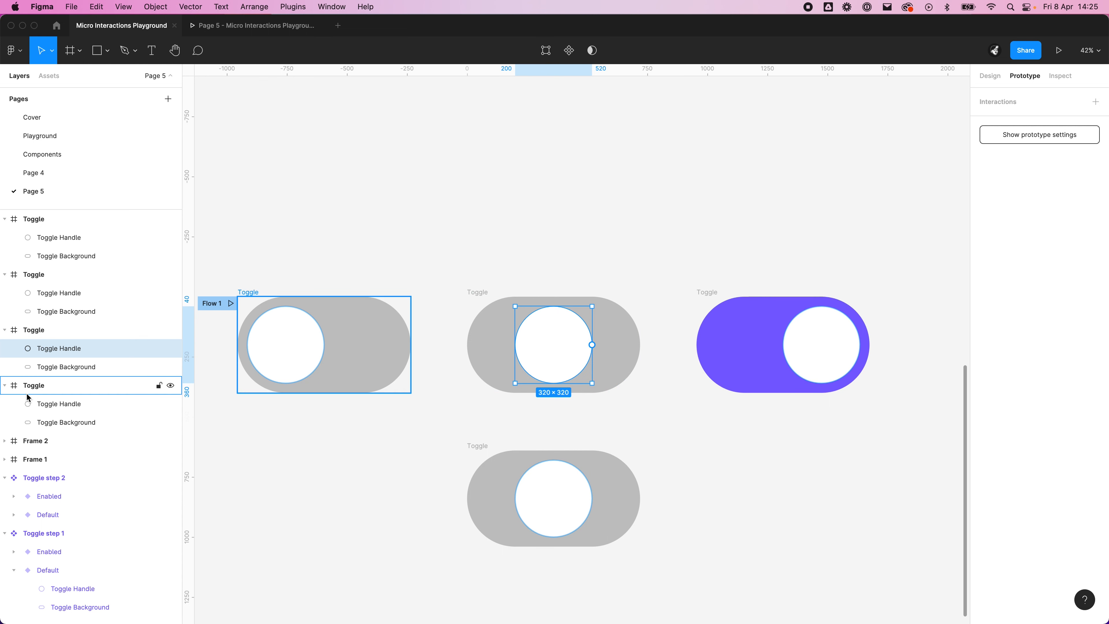
double_click(550, 358)
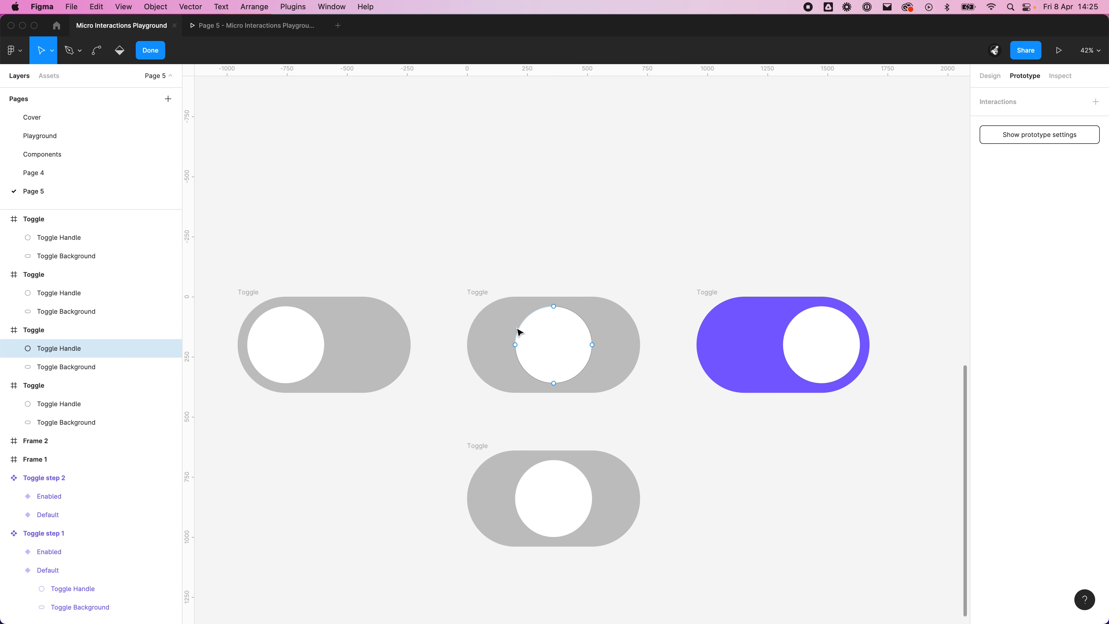
left_click(515, 345)
left_click_drag(515, 346, 480, 349)
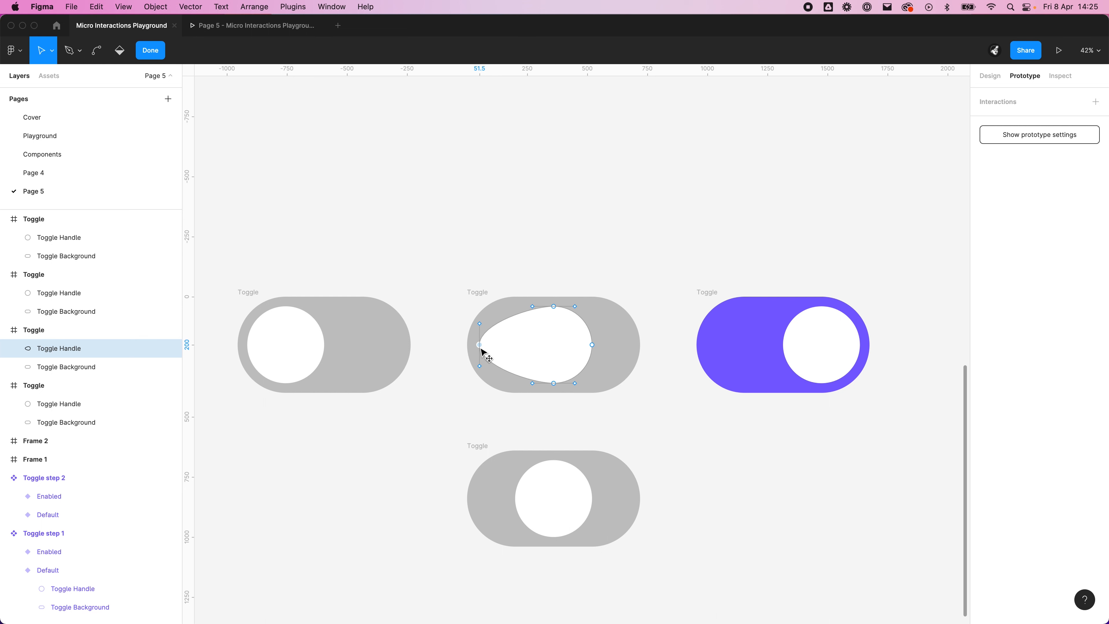
left_click(688, 455)
key("Escape")
left_click(701, 510)
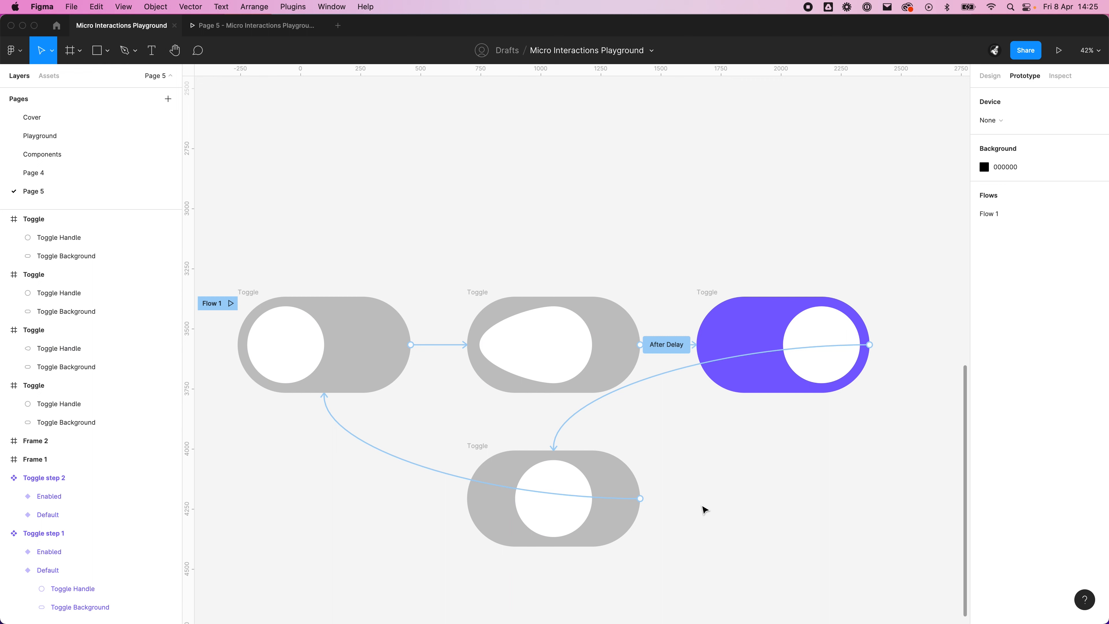
Step: Stretch the right anchor point of the lower middle Toggle's handle outward to about x 674, forming a mirrored teardrop
double_click(580, 509)
left_click_drag(592, 501, 630, 509)
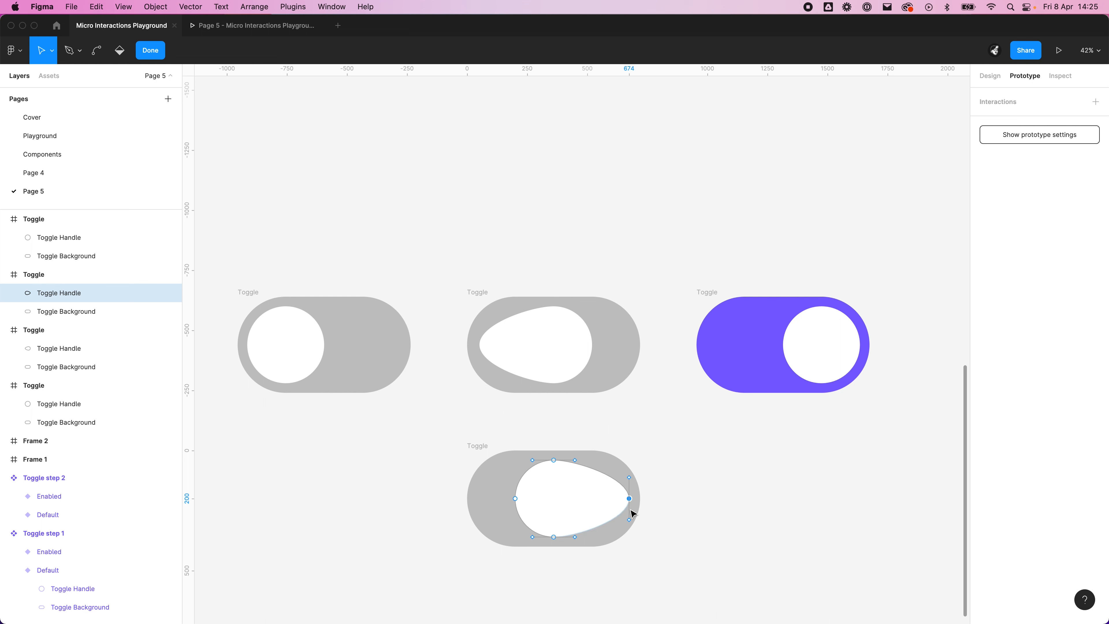
left_click(683, 508)
left_click_drag(682, 509, 681, 436)
key("Escape")
left_click(688, 442)
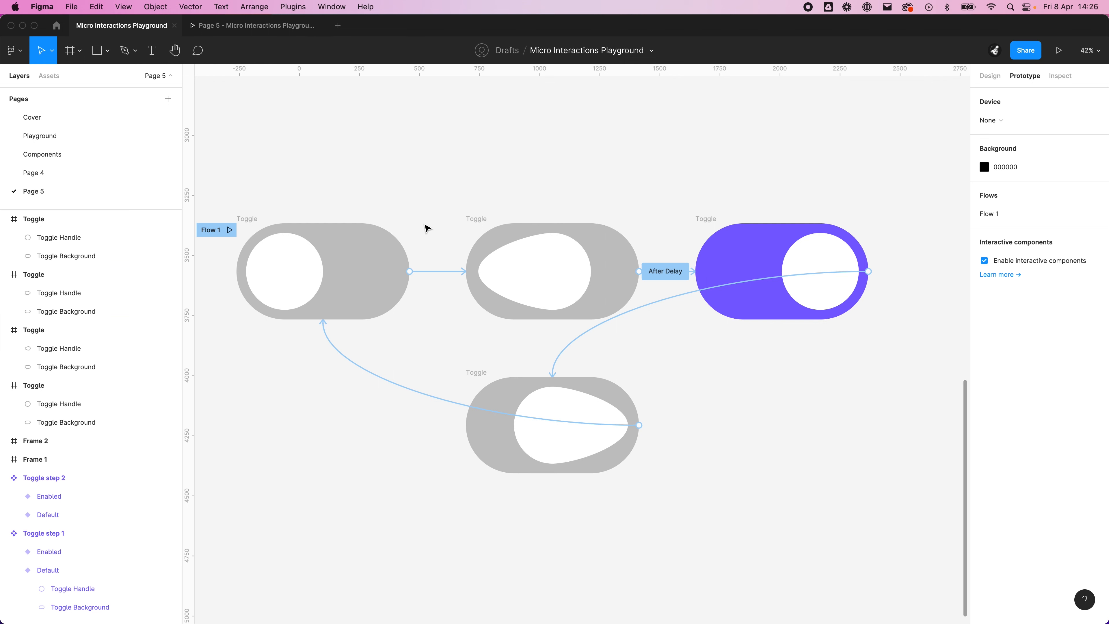
Step: Run the Flow 1 prototype and switch the toggle repeatedly to check how the teardrop handles animate
left_click(229, 230)
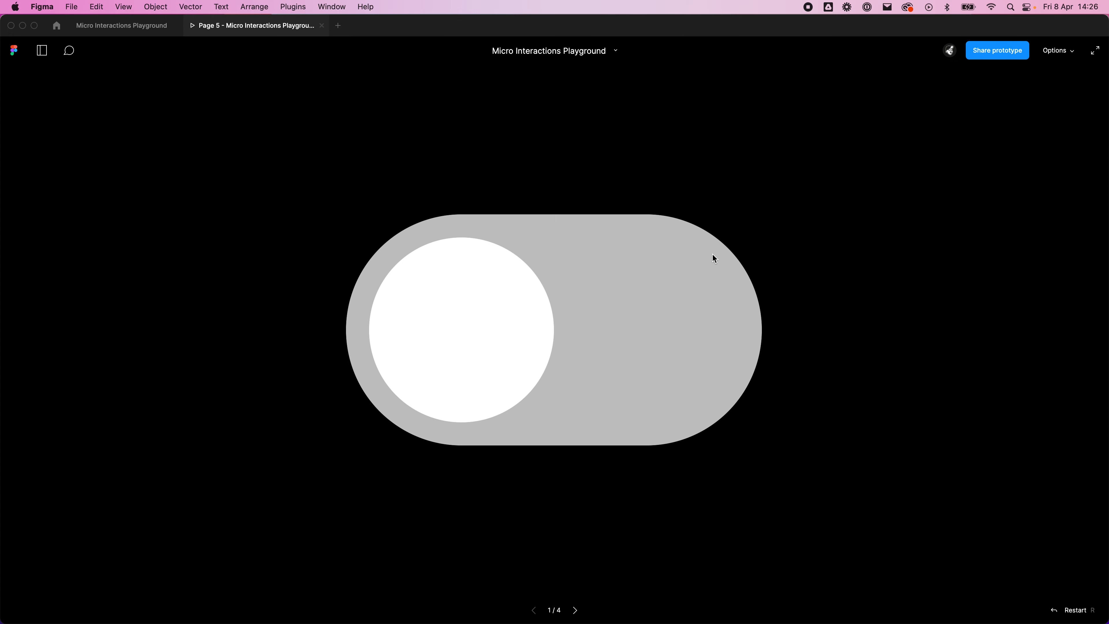
left_click(529, 306)
left_click(580, 324)
left_click(526, 314)
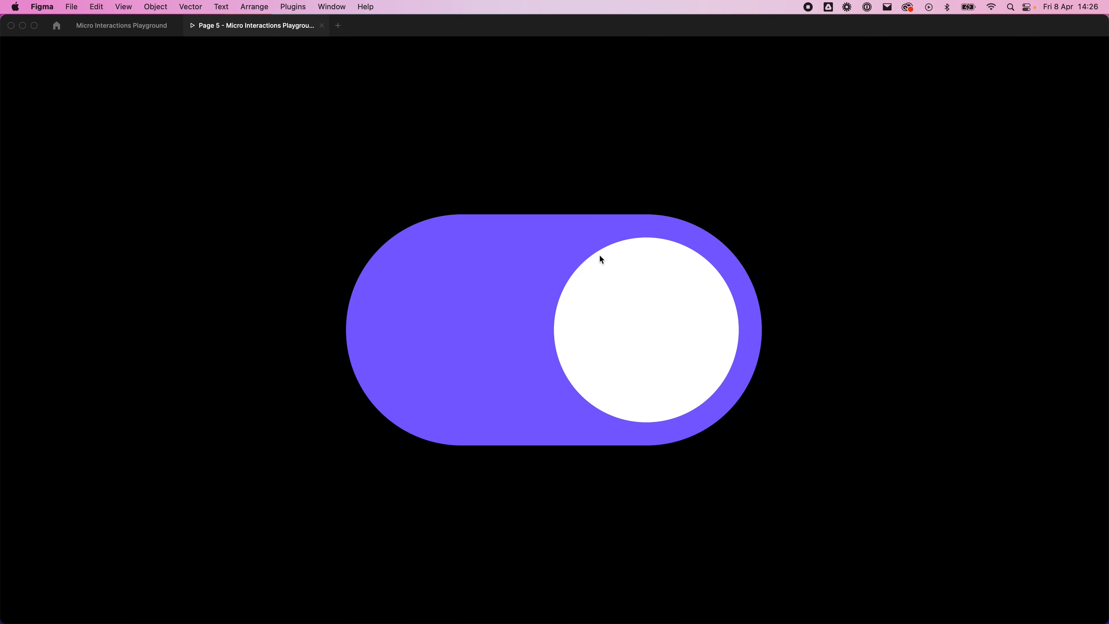
left_click(626, 402)
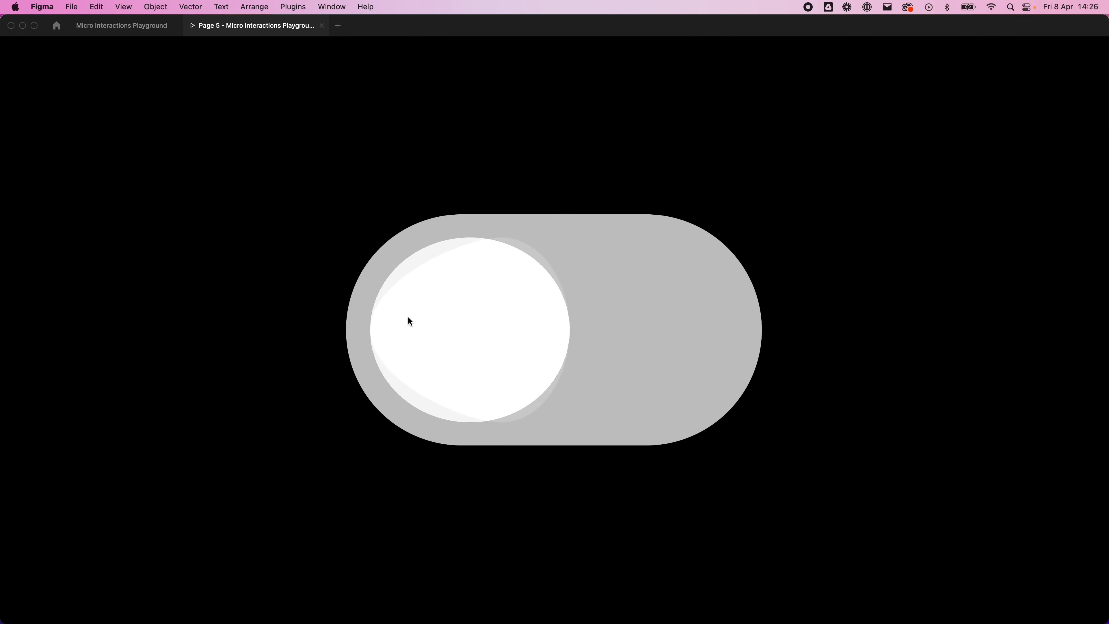
left_click(409, 320)
left_click(693, 311)
left_click(546, 319)
left_click(581, 315)
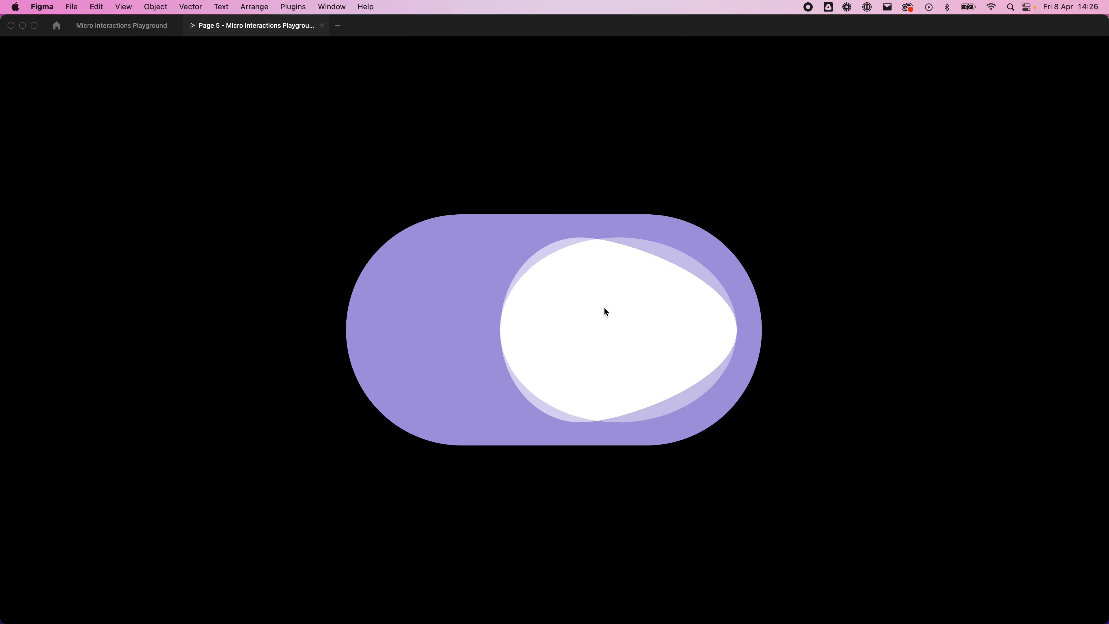
left_click(487, 329)
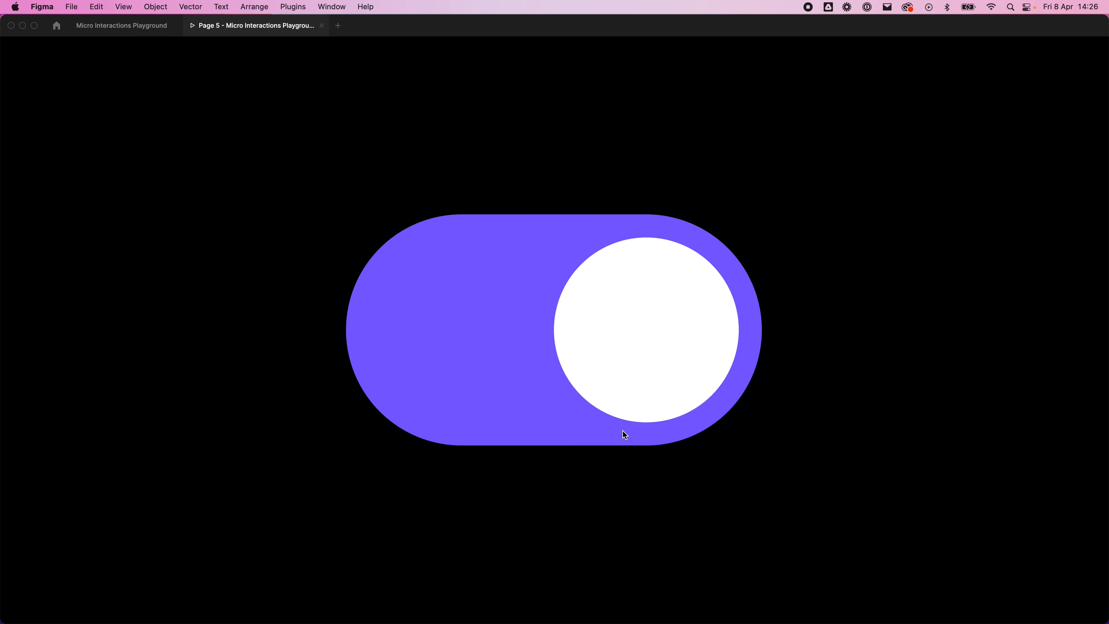
left_click(597, 283)
left_click(599, 332)
left_click(624, 336)
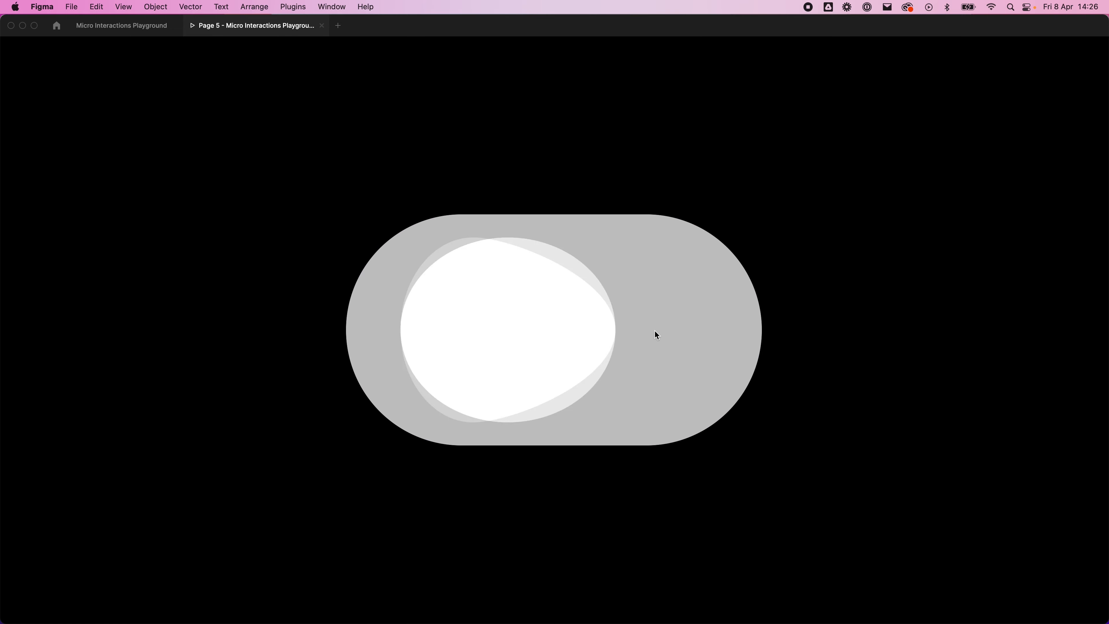
left_click(600, 336)
left_click(596, 337)
left_click(594, 339)
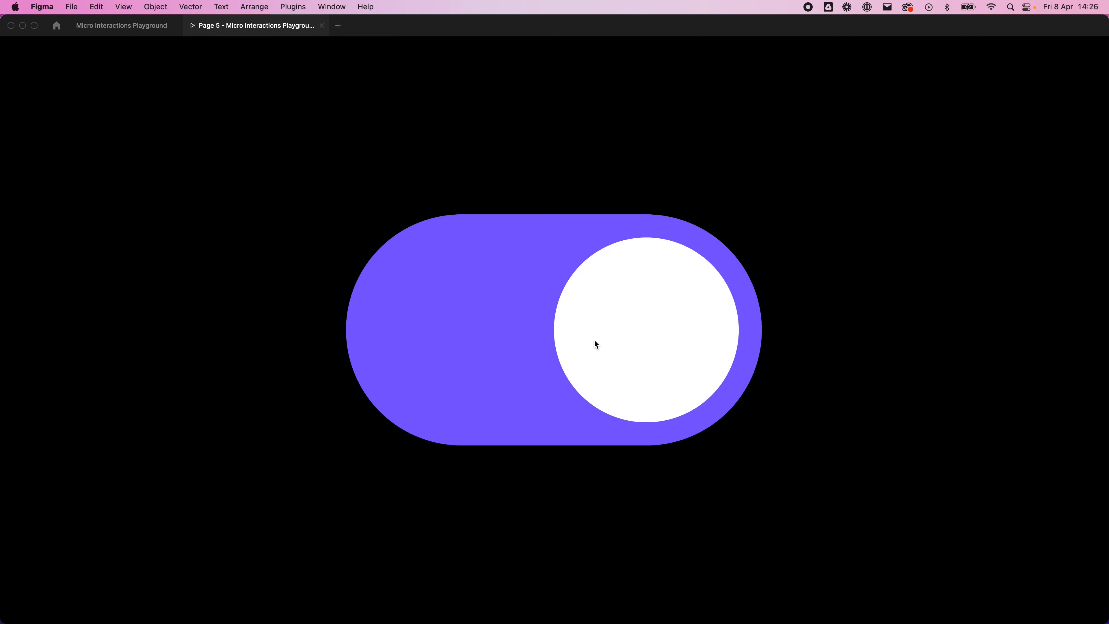
left_click(595, 338)
Step: In the design file, spread out the flow by moving the upper teardrop Toggle up and left and the lower one down and right
left_click(124, 26)
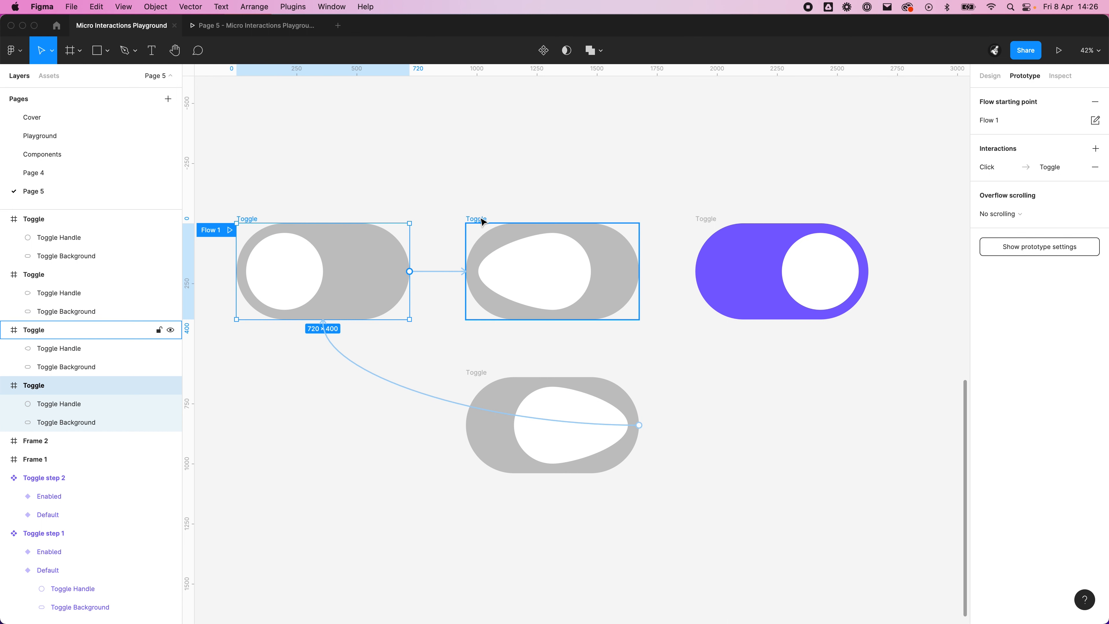
left_click_drag(484, 221, 384, 140)
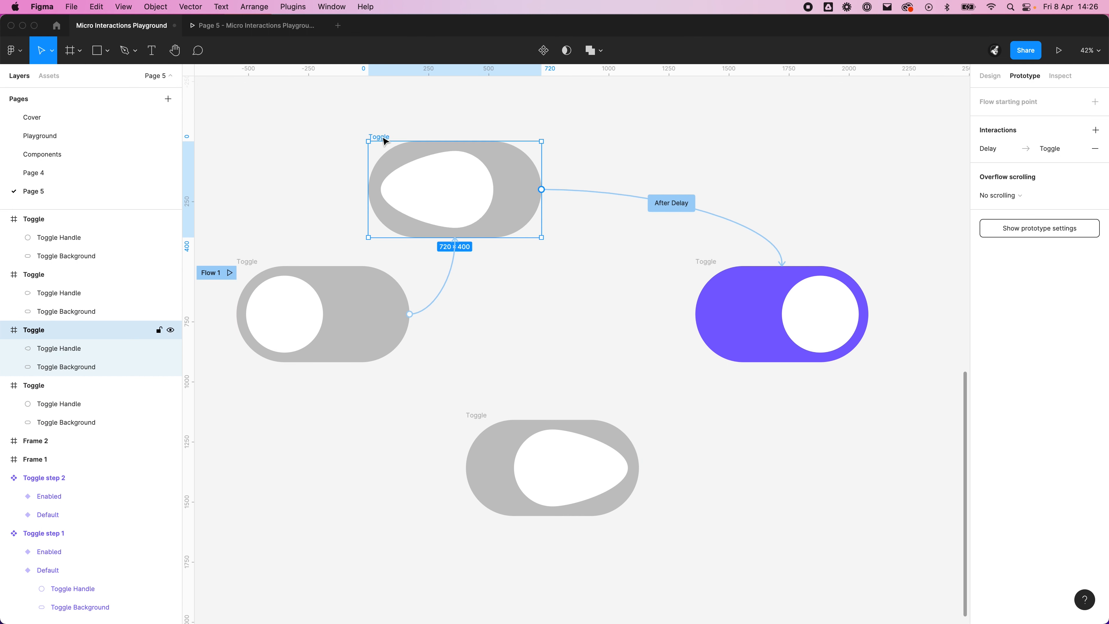
left_click_drag(476, 417, 572, 463)
left_click(570, 412)
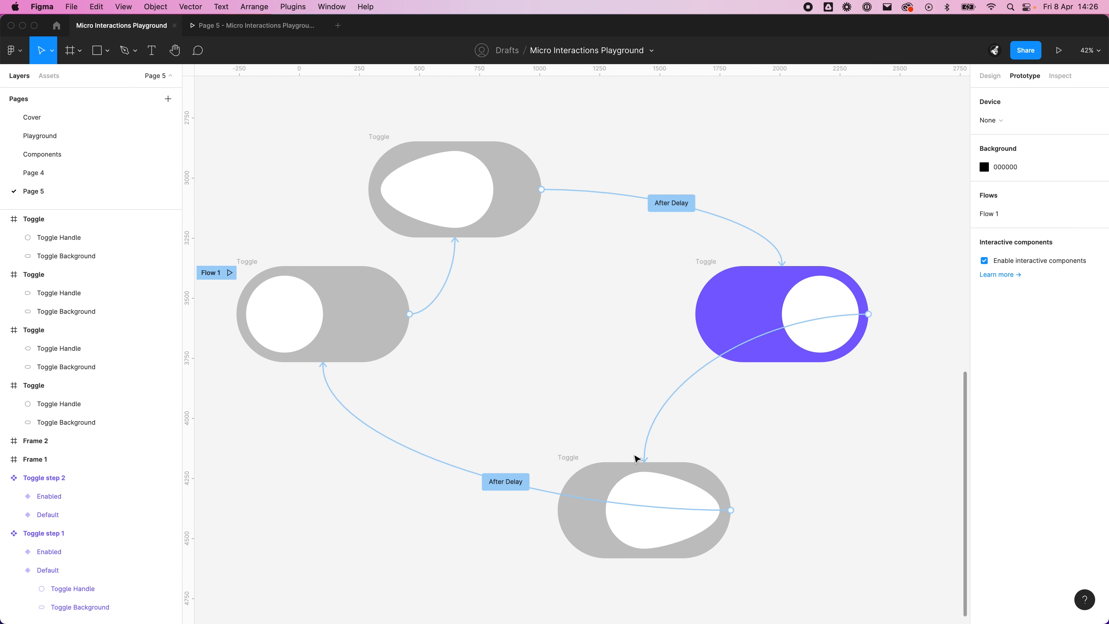
Step: Delete the After Delay connections leaving the lower and upper teardrop Toggle frames
left_click(488, 476)
key("Delete")
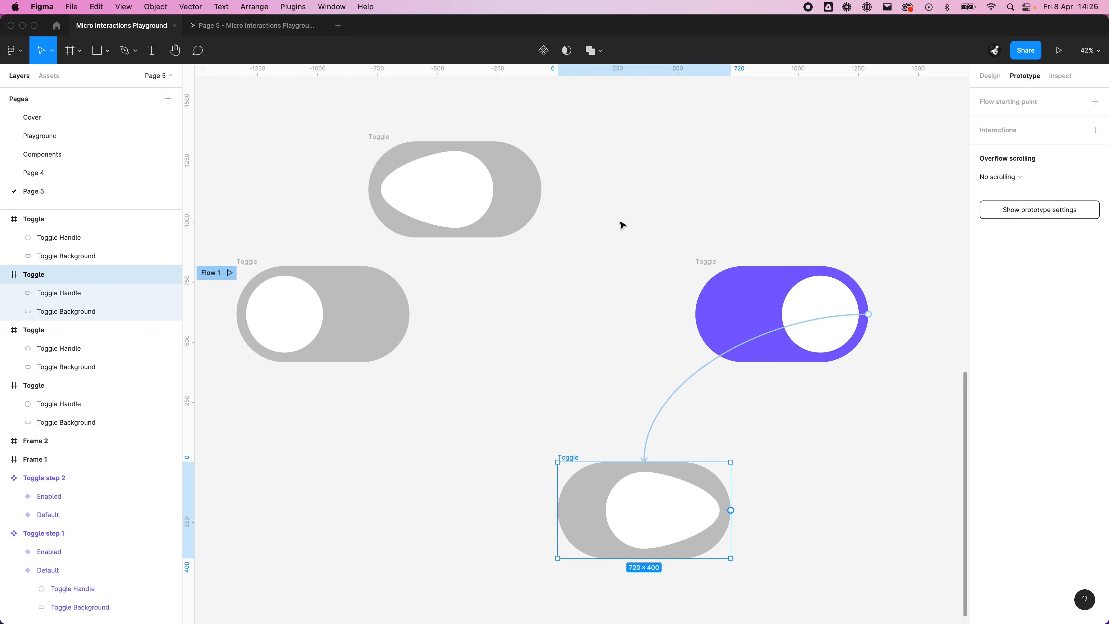
left_click(621, 226)
left_click(607, 195)
key("Delete")
left_click(602, 260)
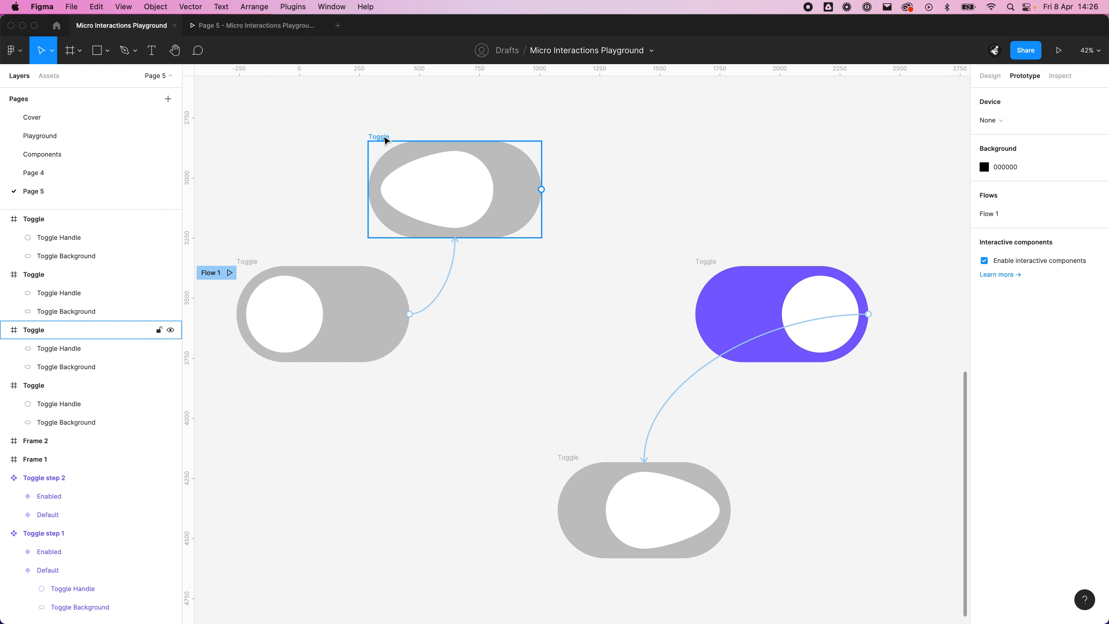
left_click_drag(381, 135, 624, 145)
left_click(382, 118)
left_click_drag(379, 137, 477, 133)
left_click_drag(388, 136, 596, 141, "alt")
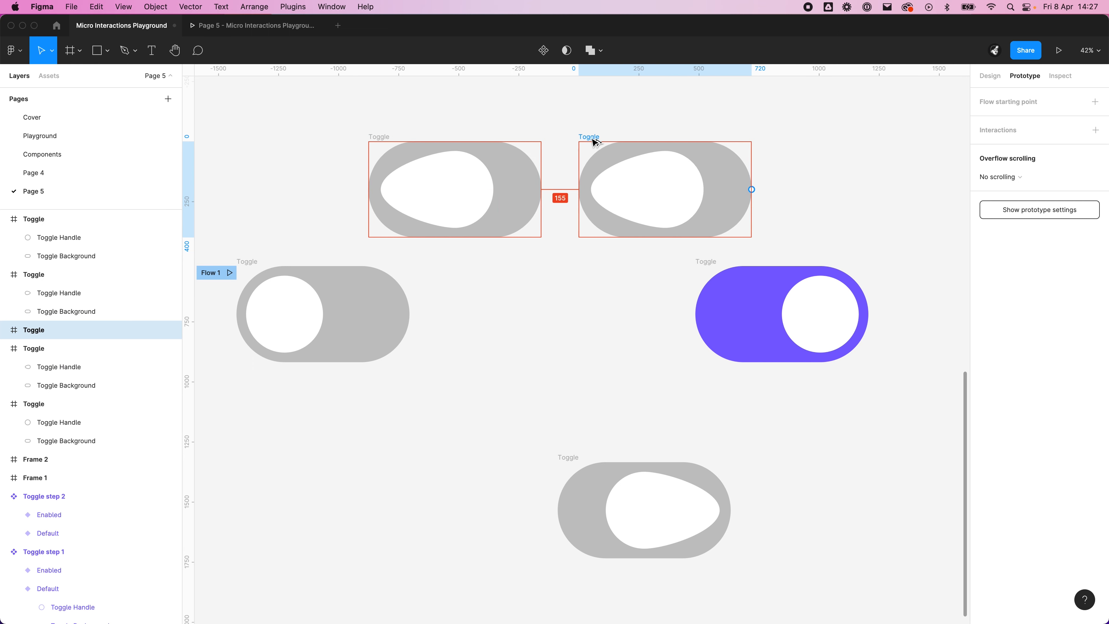
left_click(595, 291)
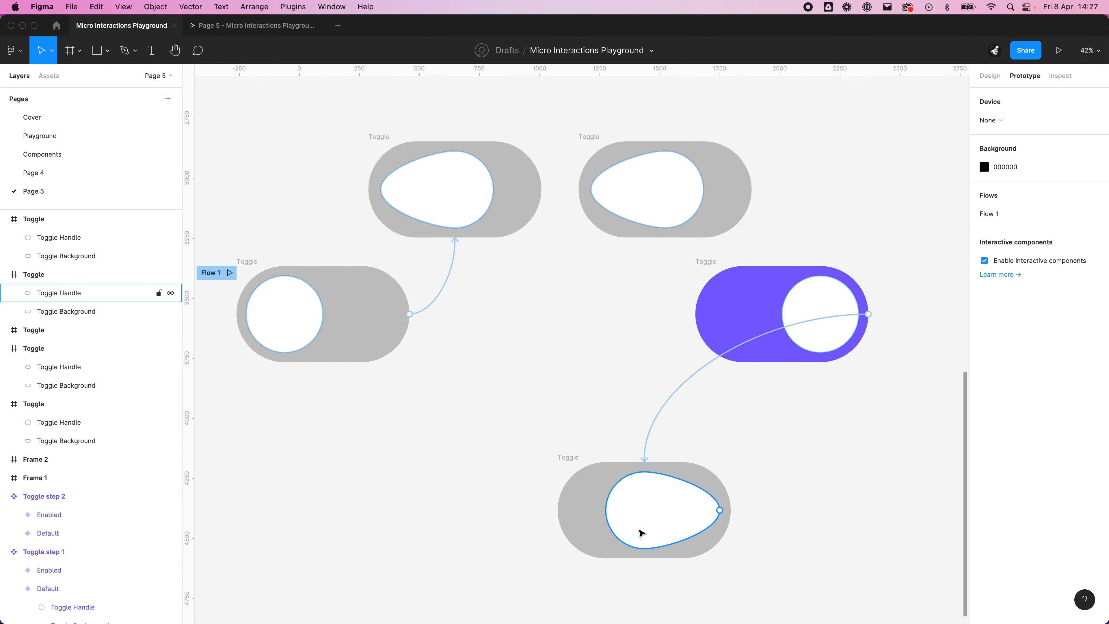
left_click_drag(569, 461, 333, 464, "alt")
left_click(435, 434)
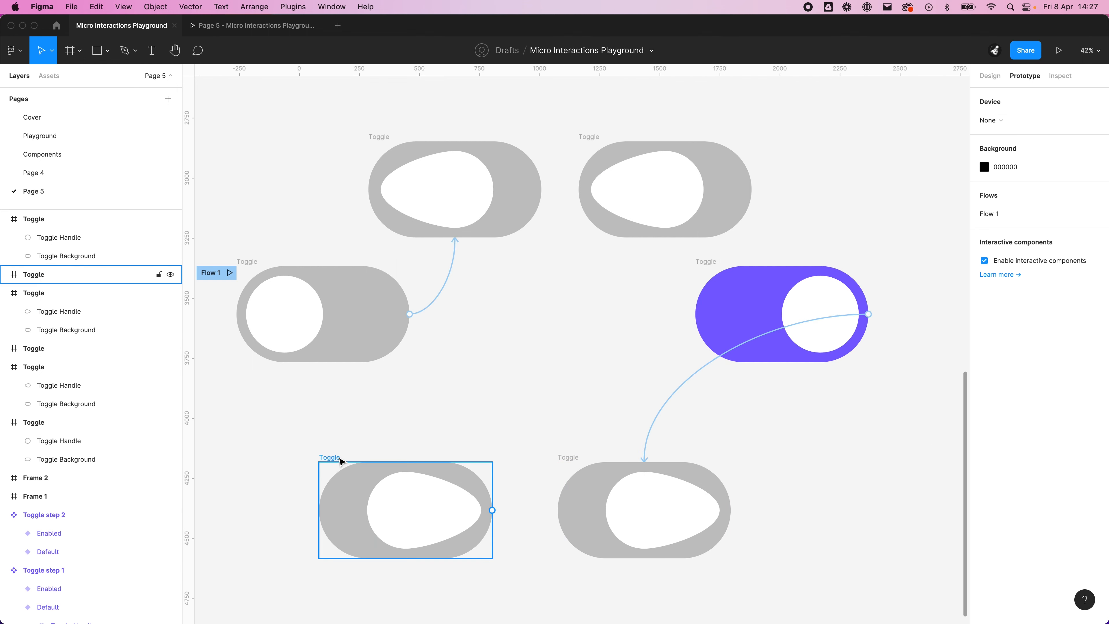
left_click(339, 459)
key("Delete")
left_click(588, 136)
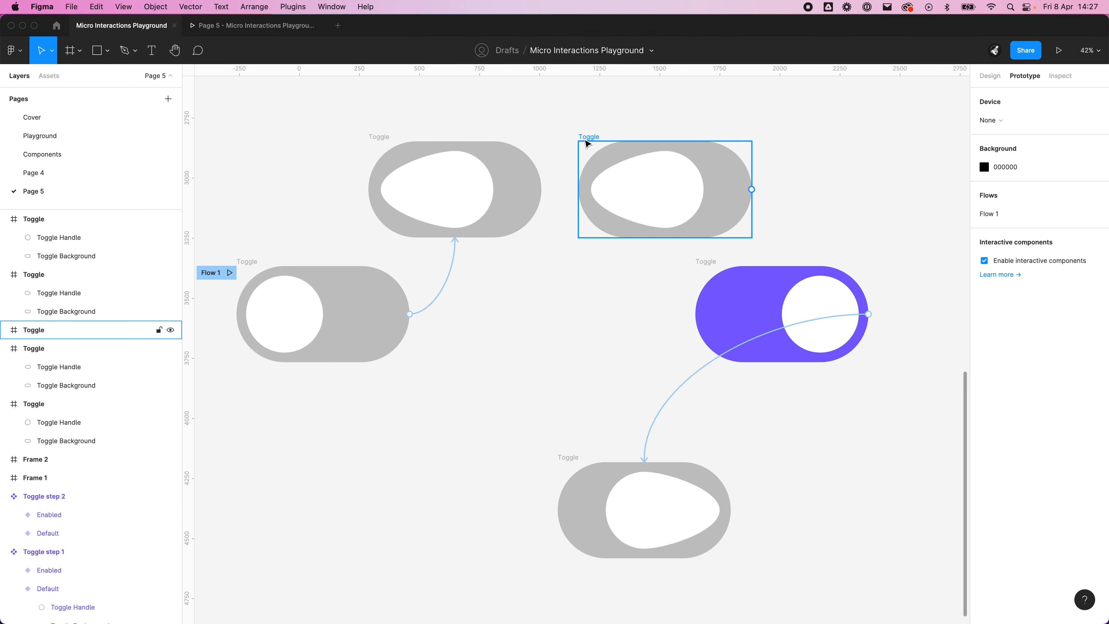
key("Delete")
Step: Place two unlinked copies of the starting Toggle frame, one right of the upper teardrop frame and one left of the lower one
left_click(244, 262)
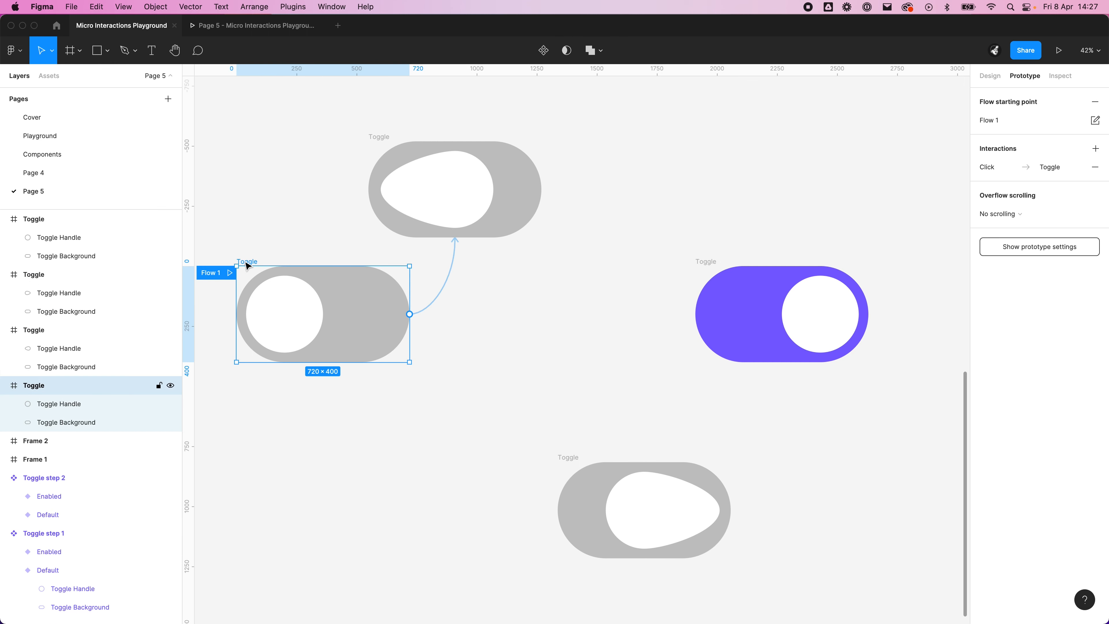
left_click_drag(247, 265, 589, 143, "alt")
left_click(481, 299)
key("Delete")
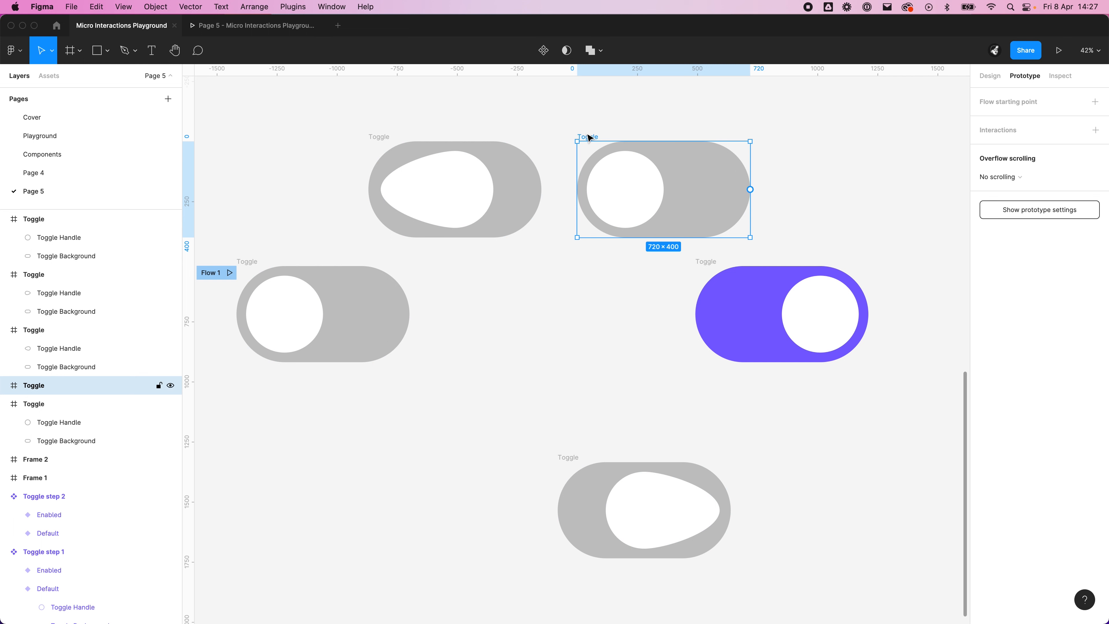
left_click_drag(594, 140, 359, 459, "alt")
left_click(475, 377)
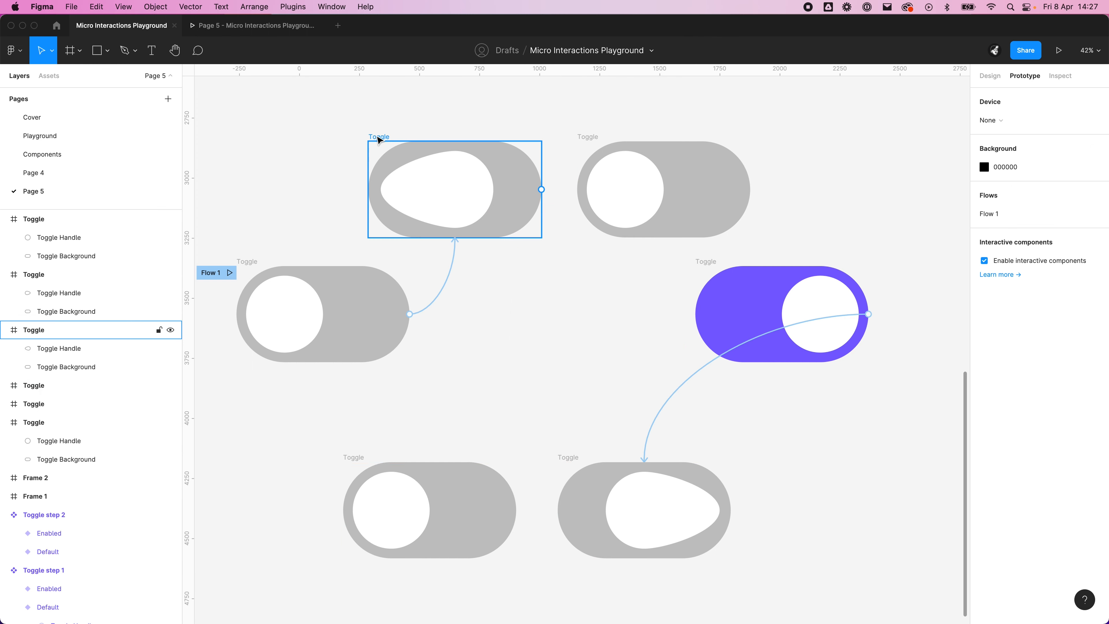
Step: Shift the upper teardrop Toggle slightly left and move both lower Toggle frames up together to about y 4060
left_click(376, 141)
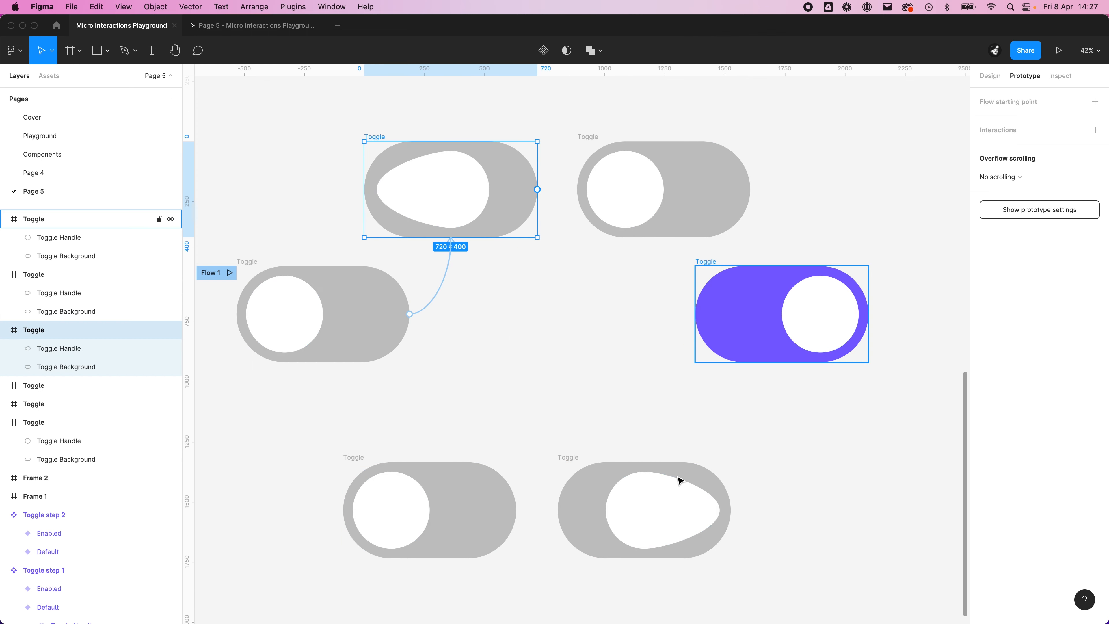
left_click(354, 459)
left_click(571, 462, "shift")
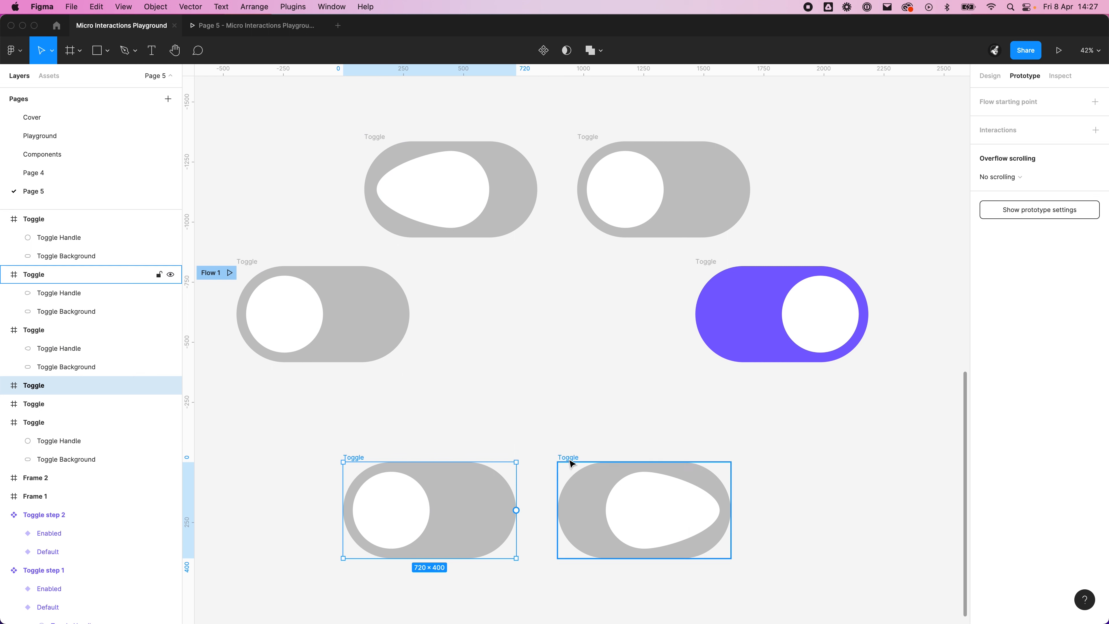
left_click_drag(571, 462, 574, 432)
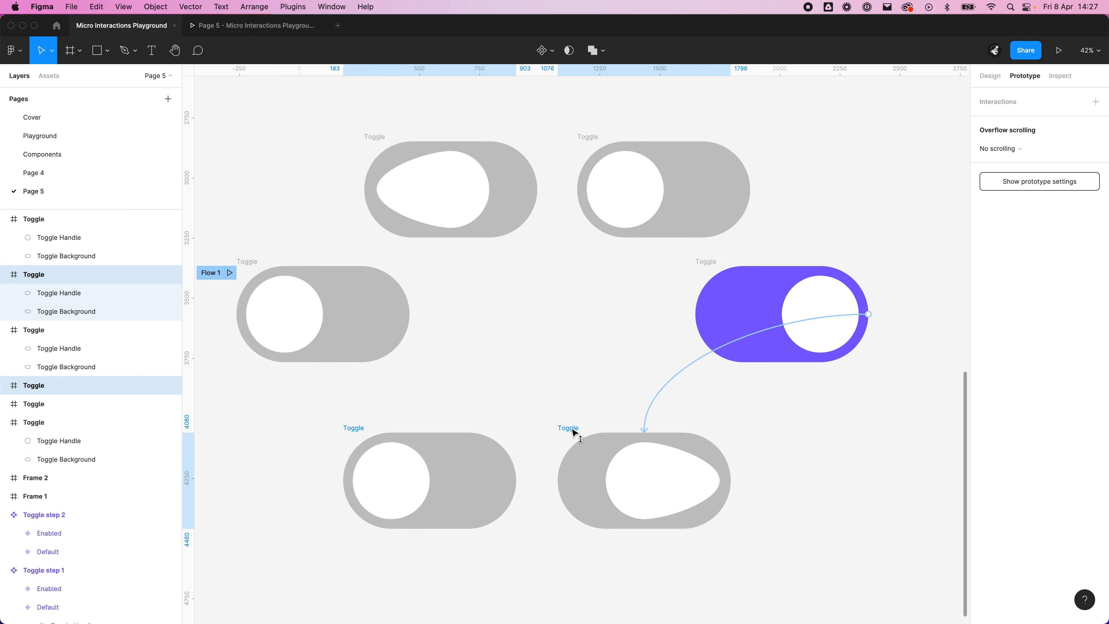
left_click(547, 313)
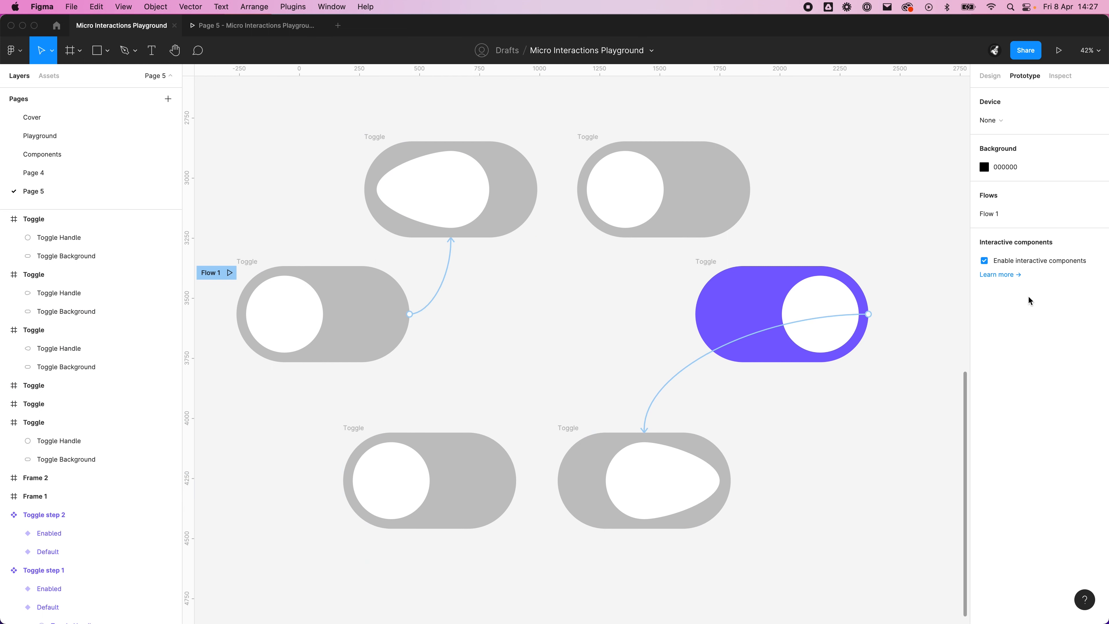
Step: Move the handle in the upper right Toggle copy to x 360 and squash it from its left side to about 212 × 320
left_click(636, 178)
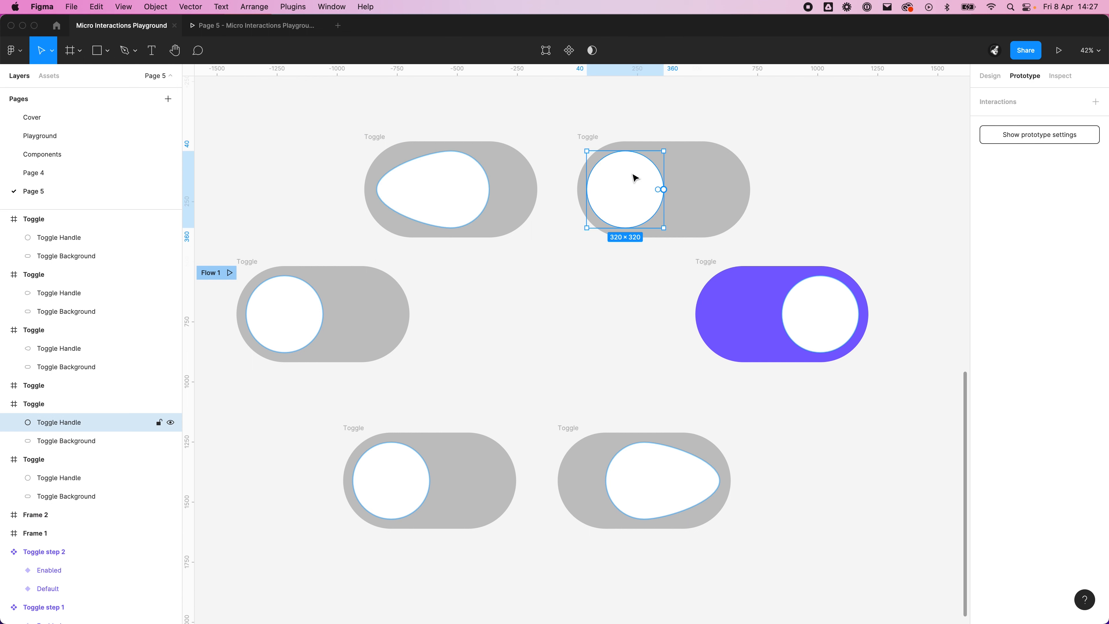
left_click_drag(631, 188, 706, 192)
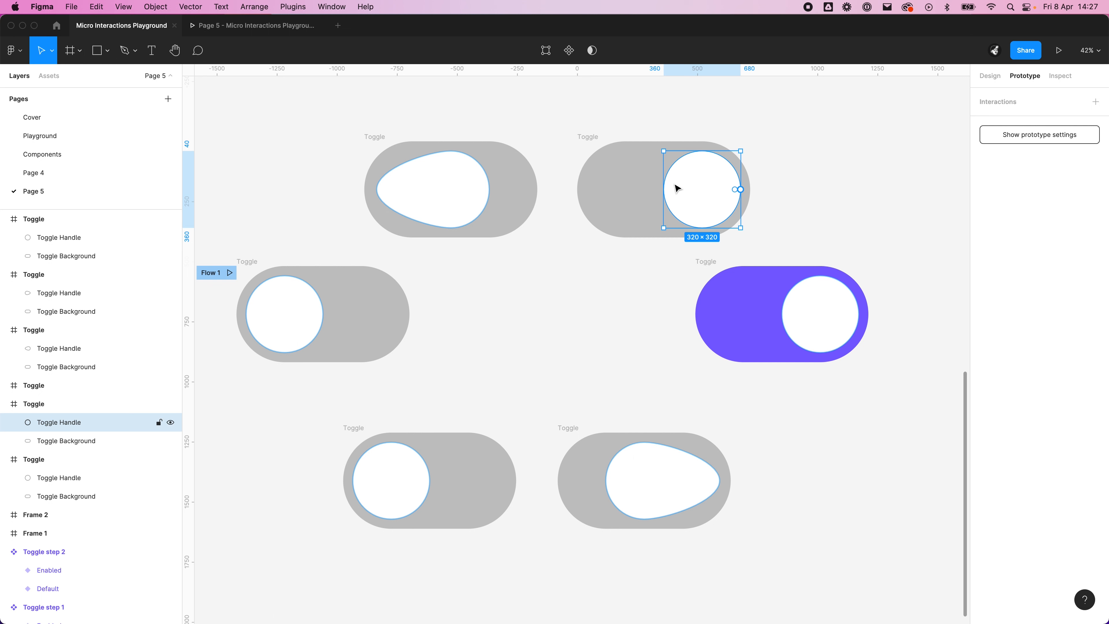
left_click_drag(664, 189, 690, 191)
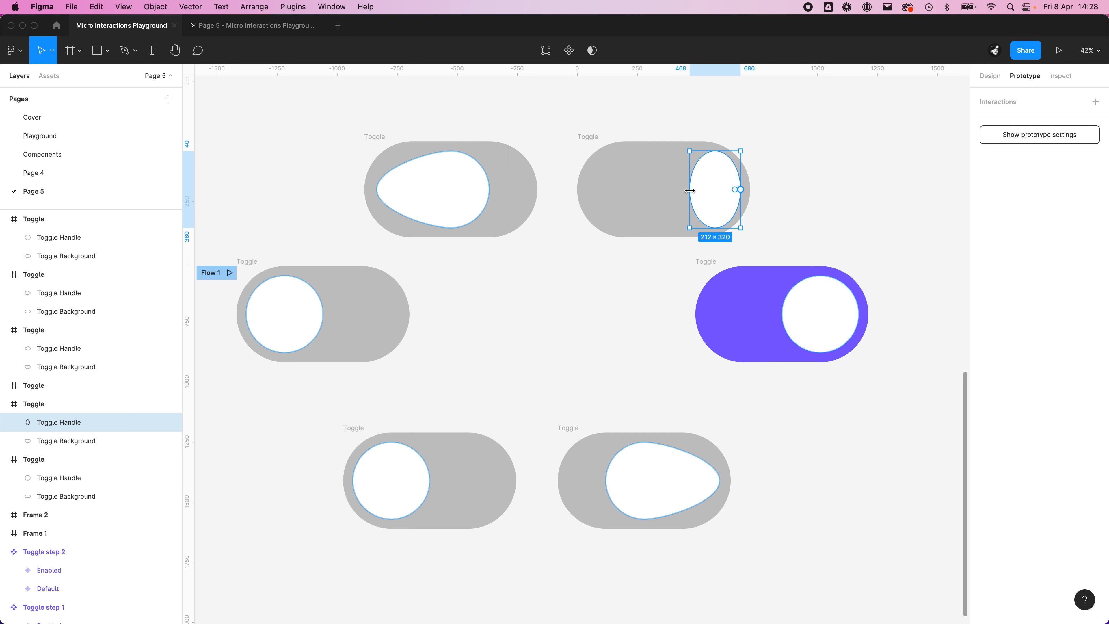
Step: Flatten the inner side of the squashed handle in the upper right Toggle by extending its top and bottom points' curve handles leftward
double_click(716, 172)
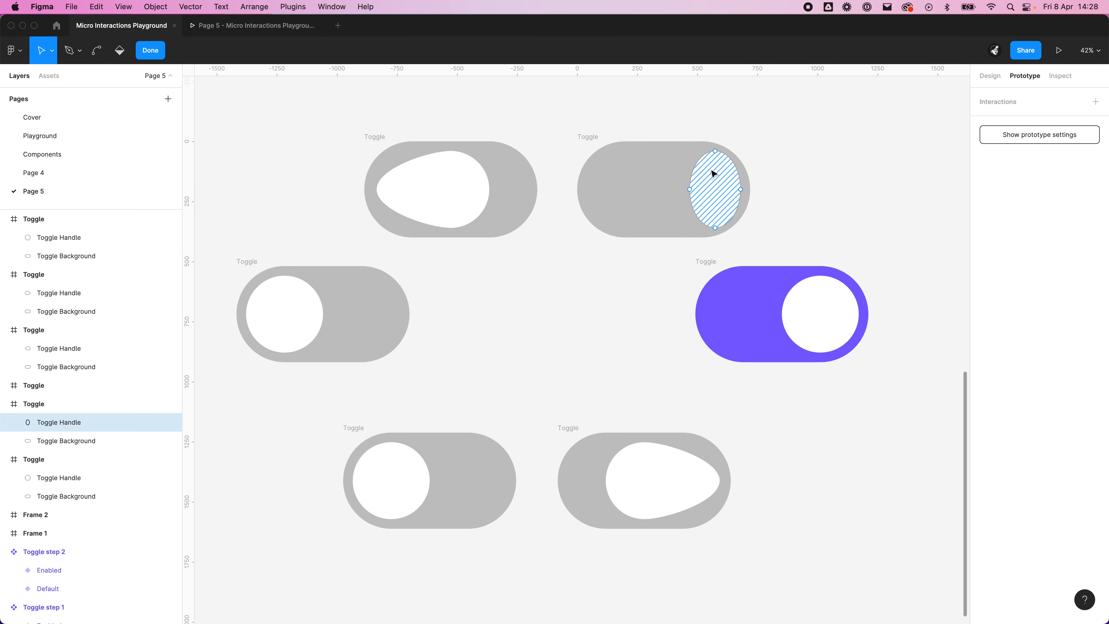
left_click(716, 152)
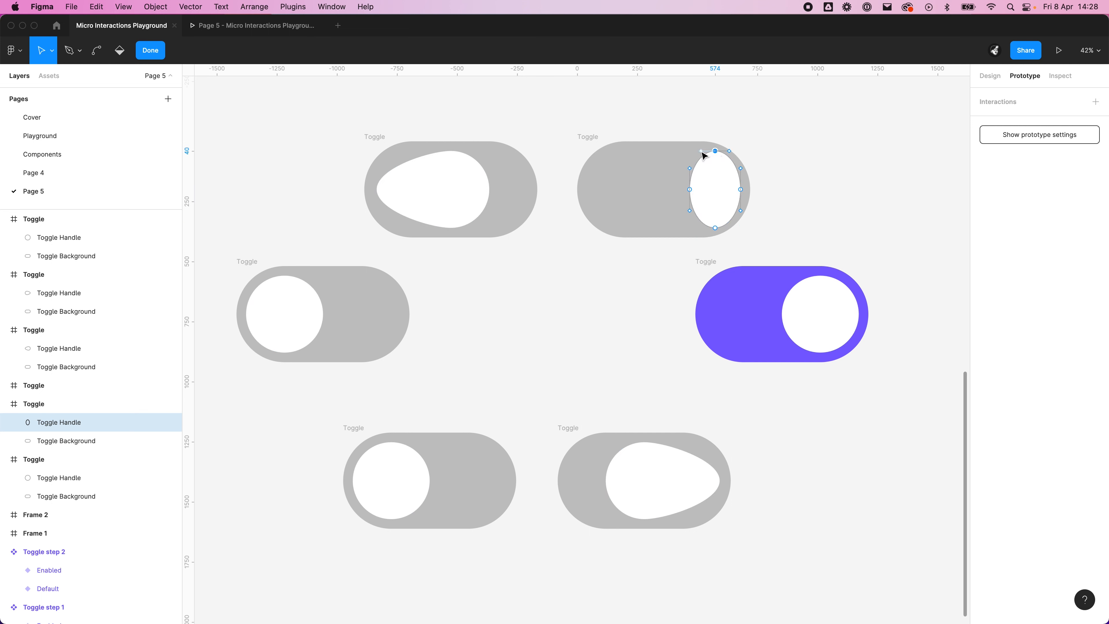
left_click_drag(697, 151, 693, 151)
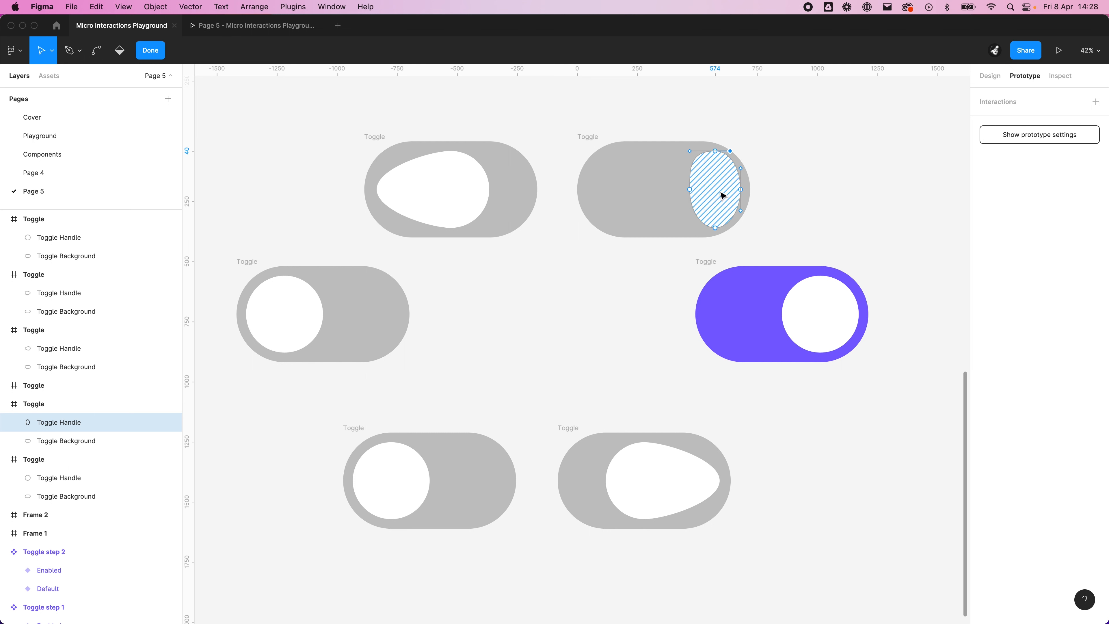
left_click(710, 225)
left_click_drag(705, 231, 692, 228)
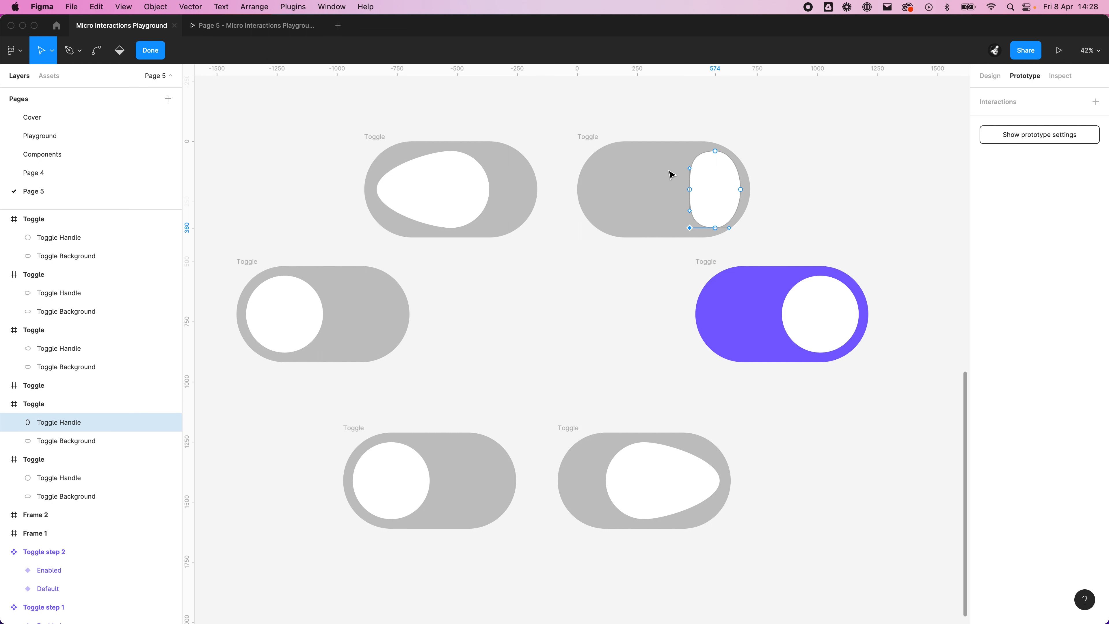
left_click(585, 330)
key("Escape")
left_click(775, 215)
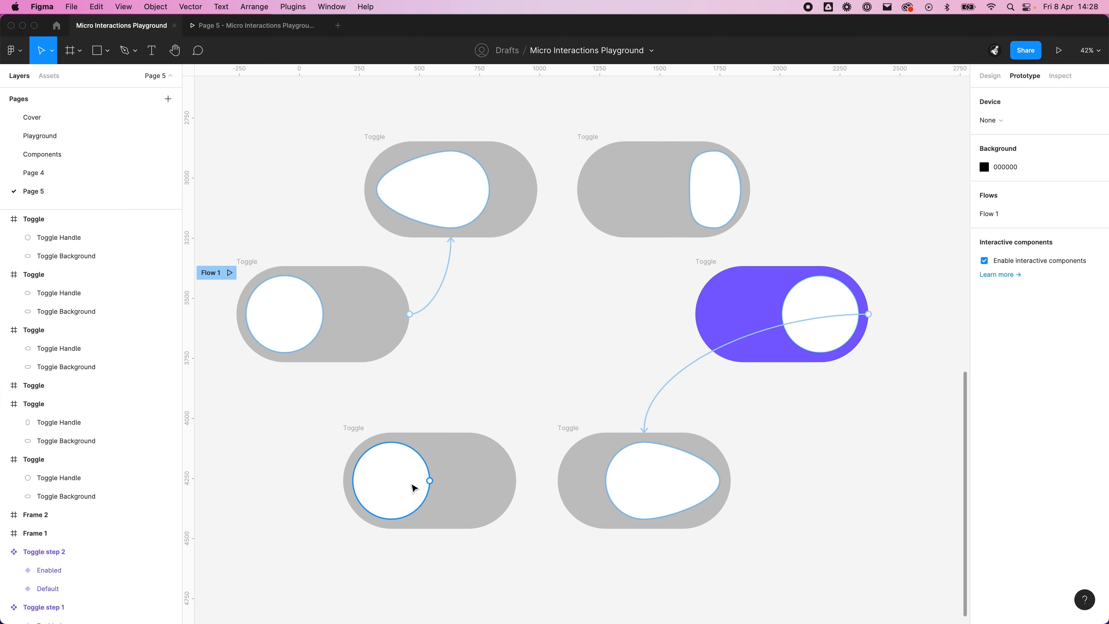
Step: Squash the round handle in the lower left Toggle copy from its right side to about 198 × 320
double_click(413, 485)
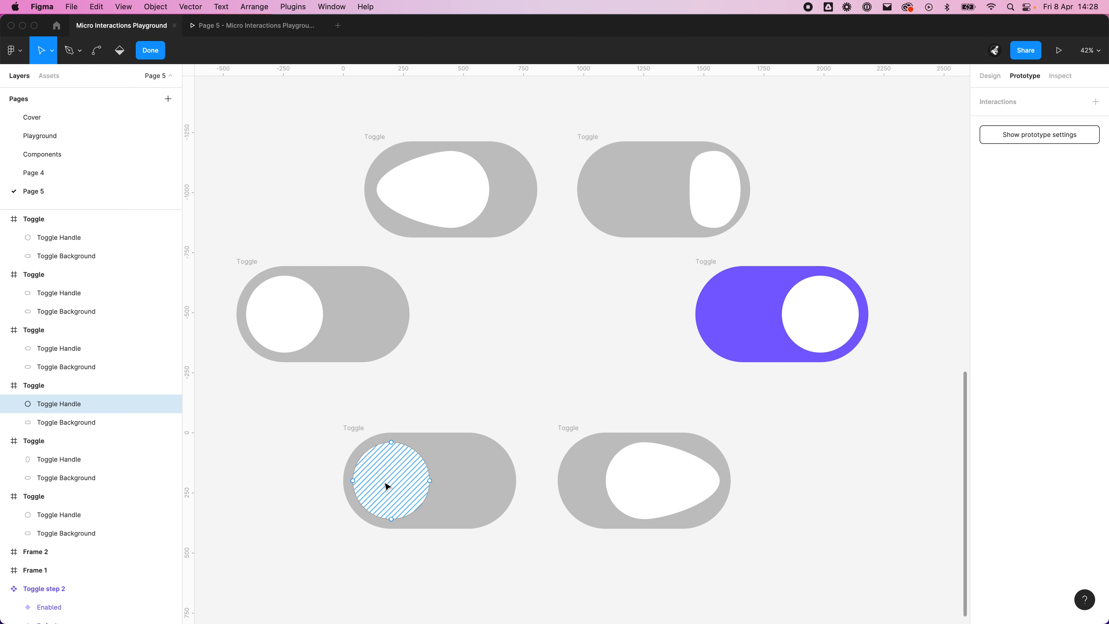
left_click(426, 487)
key("Escape")
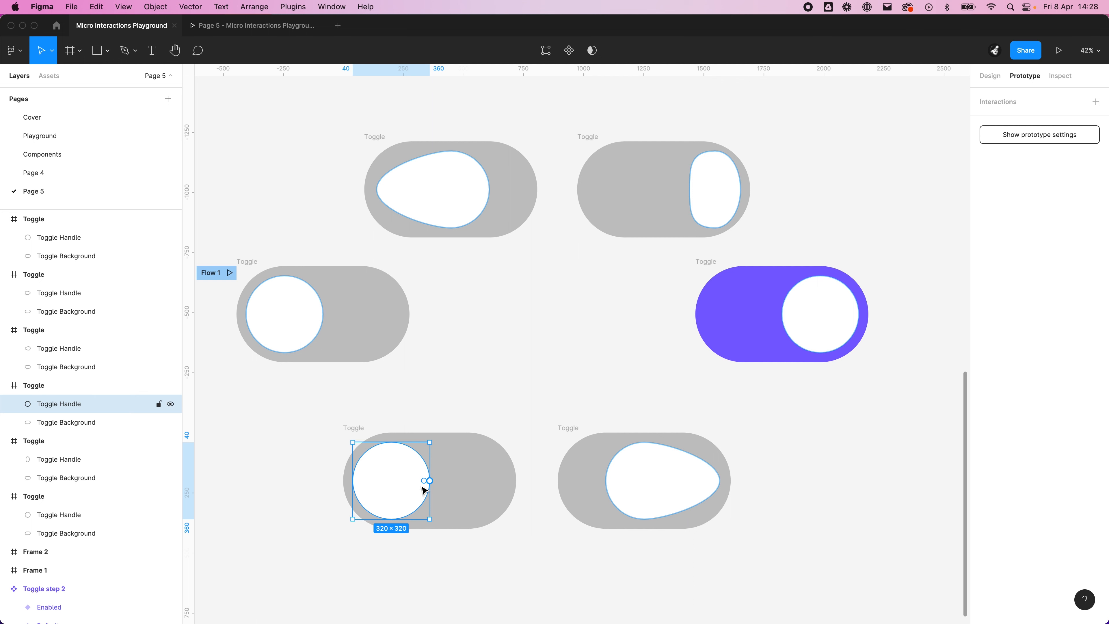
left_click_drag(430, 492, 400, 499)
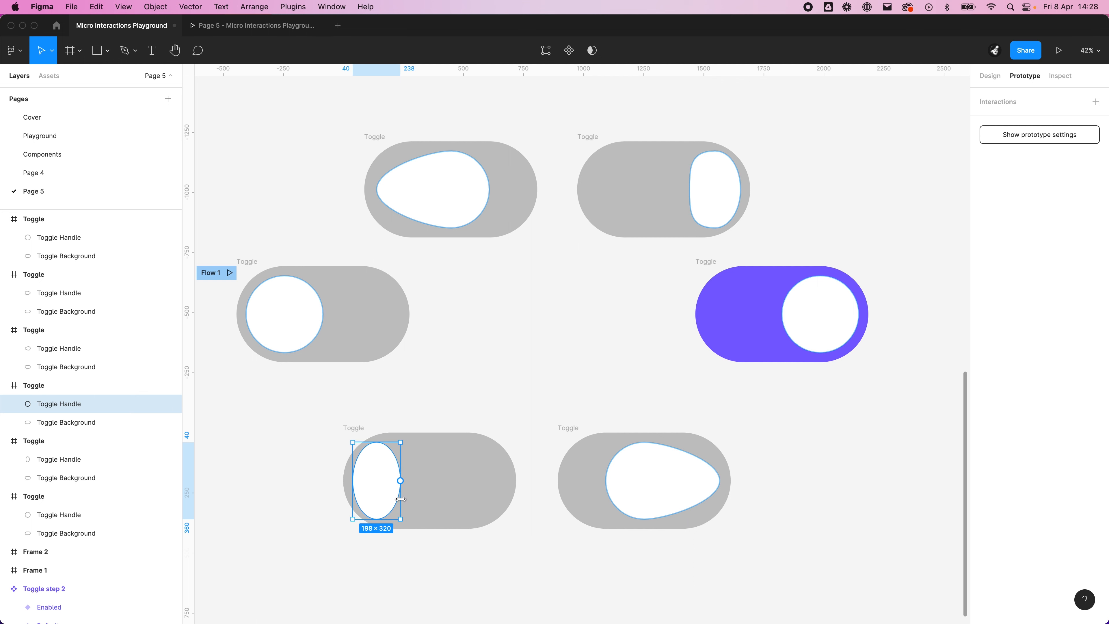
Step: Flatten the inner side of the lower left Toggle's squashed handle by extending its top and bottom points' curve handles rightward
double_click(398, 494)
left_click(377, 443)
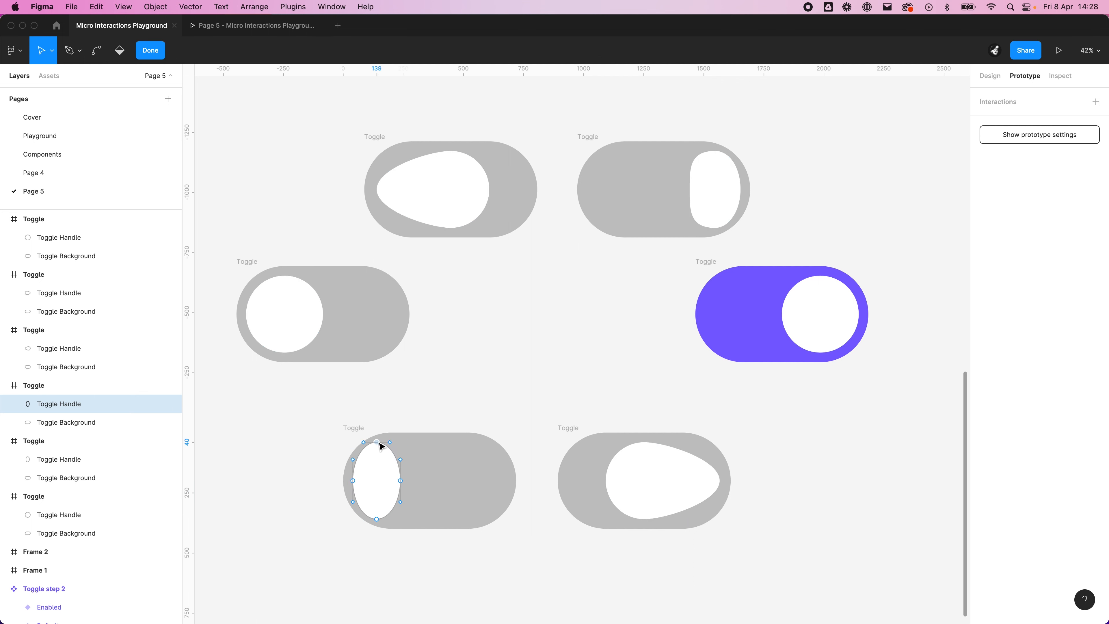
left_click_drag(390, 443, 397, 443)
left_click(377, 520)
left_click_drag(390, 519, 398, 522)
left_click(550, 385)
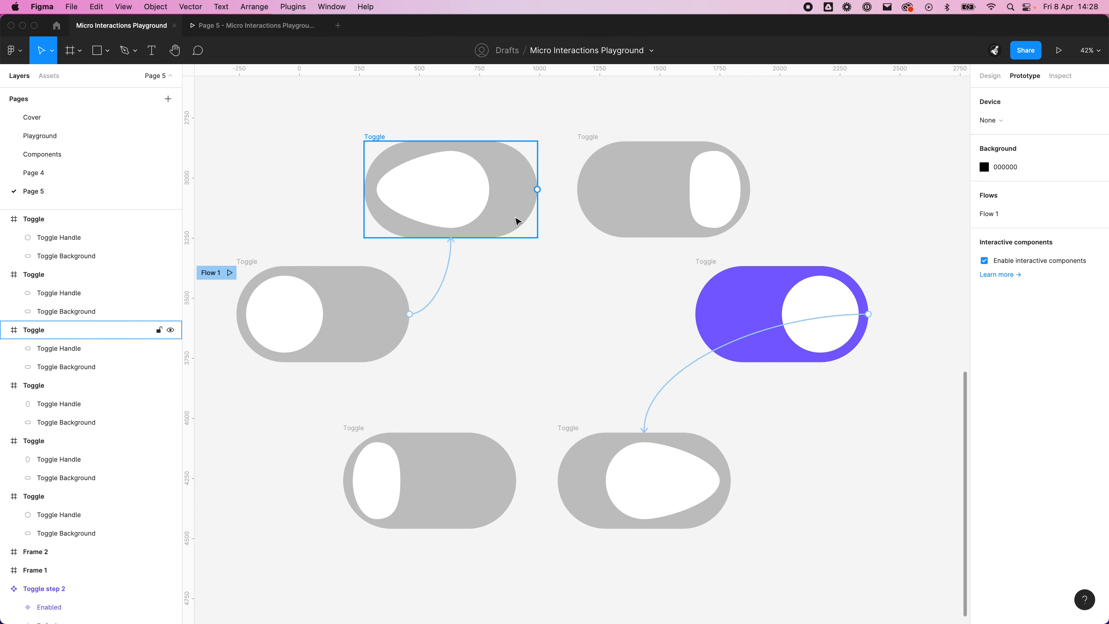
Step: Connect the upper teardrop Toggle to the upper squashed one with a 1 ms After delay trigger and Linear easing
left_click_drag(537, 189, 612, 189)
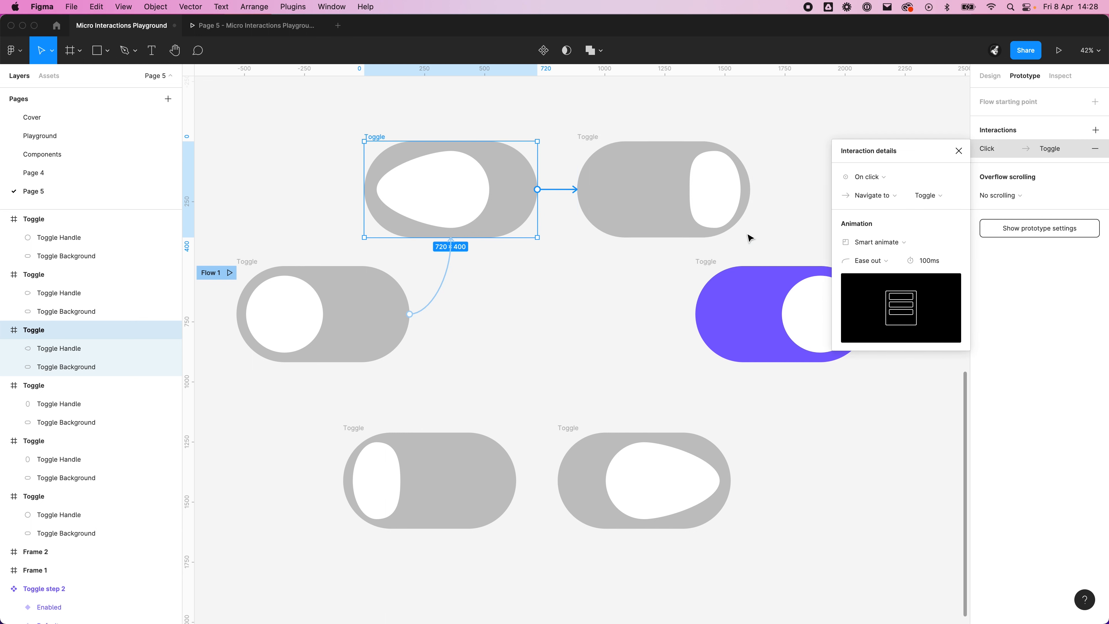
left_click(869, 176)
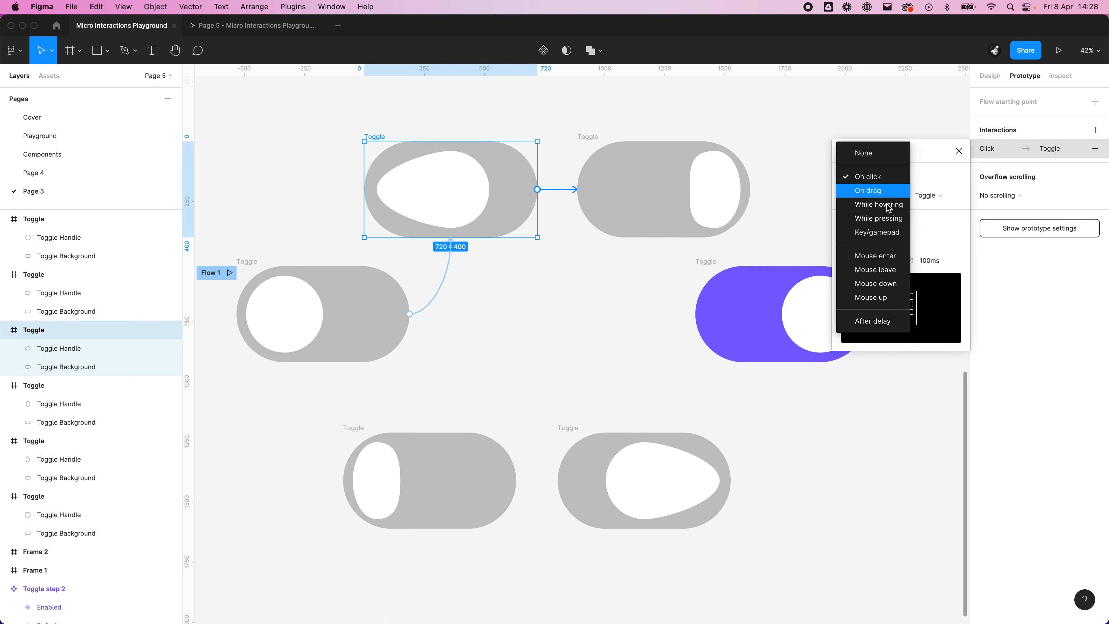
left_click(880, 325)
left_click(927, 182)
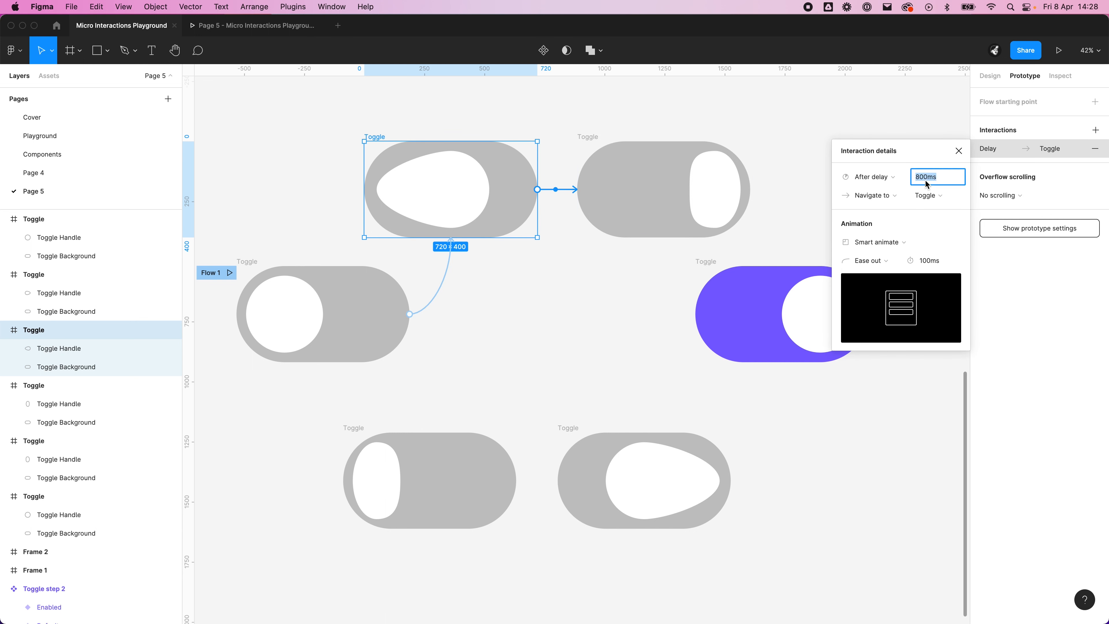
type("1")
key("Return")
left_click(882, 265)
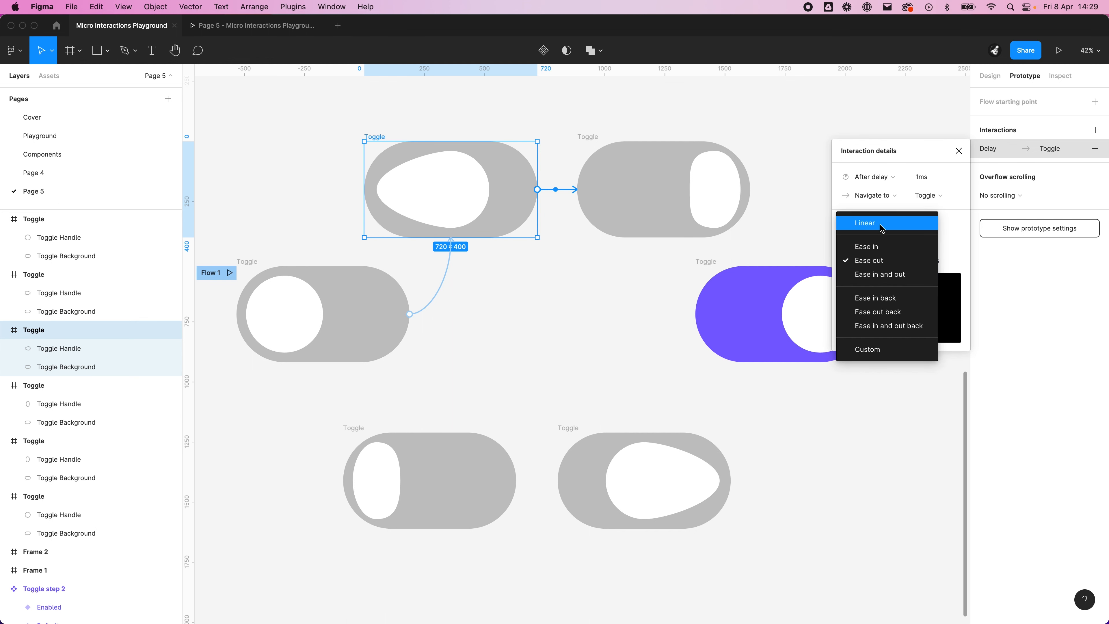
left_click(876, 260)
left_click(876, 261)
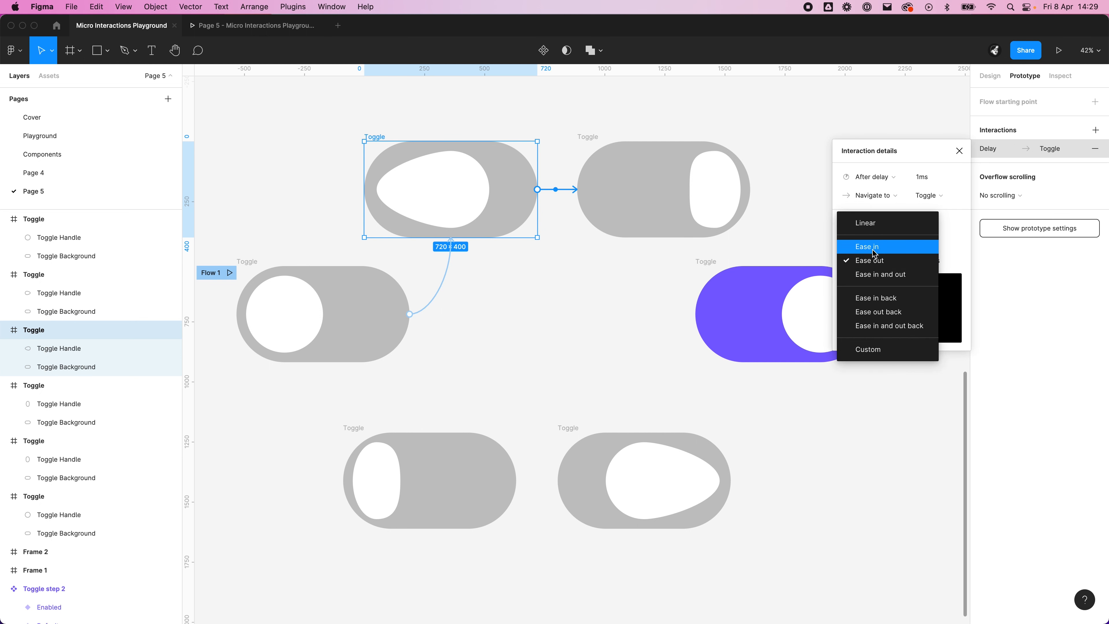
left_click(874, 238)
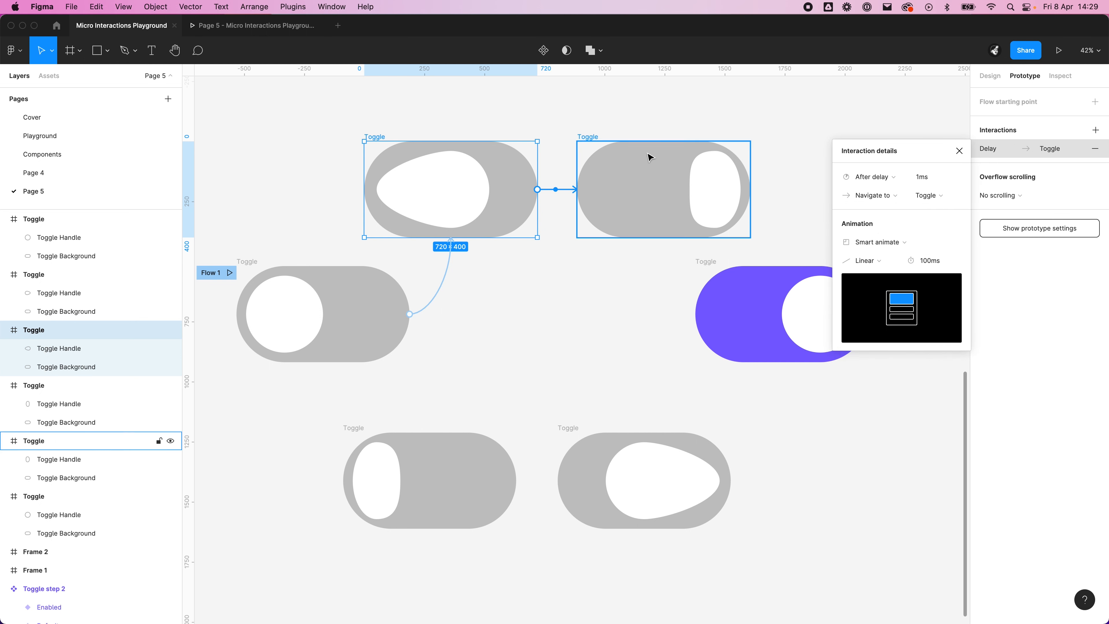
Step: Connect the upper squashed Toggle to the purple Toggle with a 1 ms After delay trigger and Ease out easing
left_click(751, 189)
left_click_drag(751, 189, 794, 308)
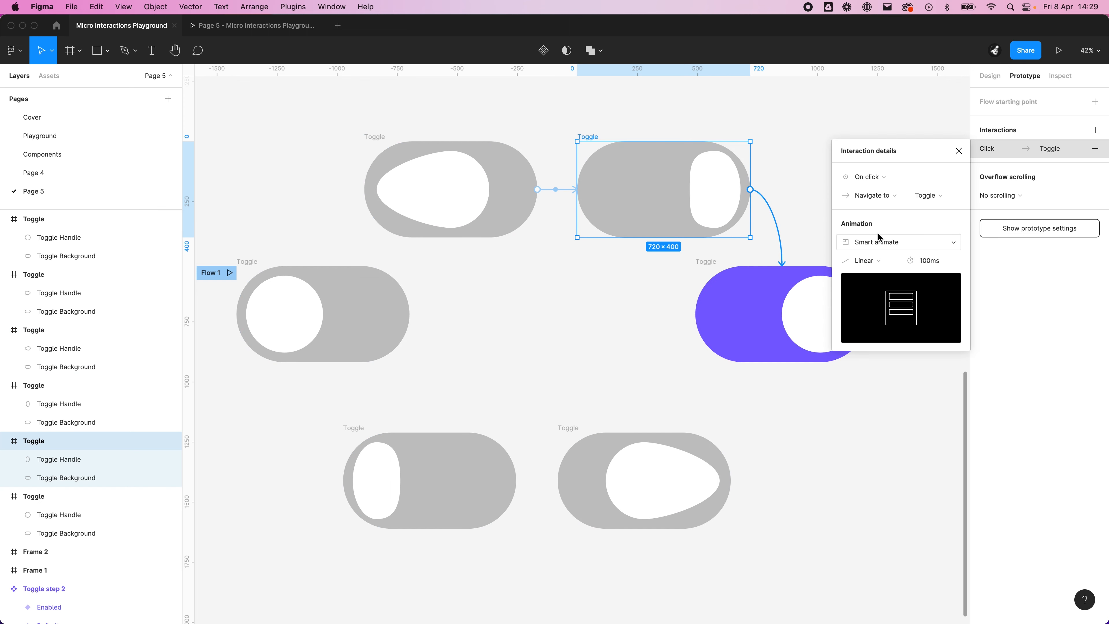
left_click(877, 261)
left_click(889, 297)
left_click(879, 177)
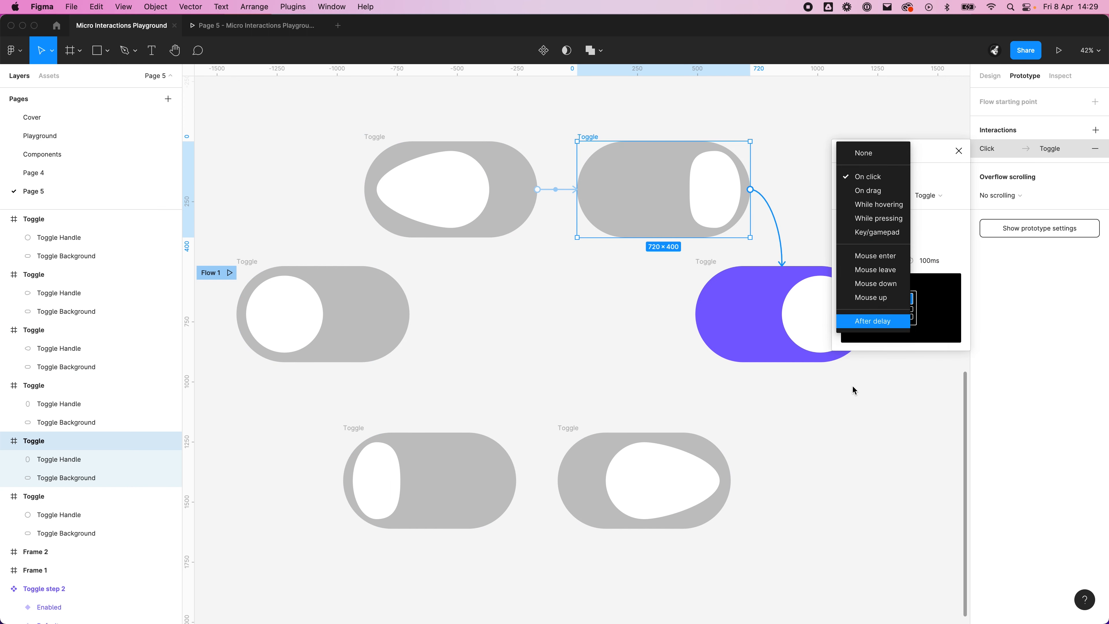
left_click(870, 323)
left_click(937, 176)
type("1")
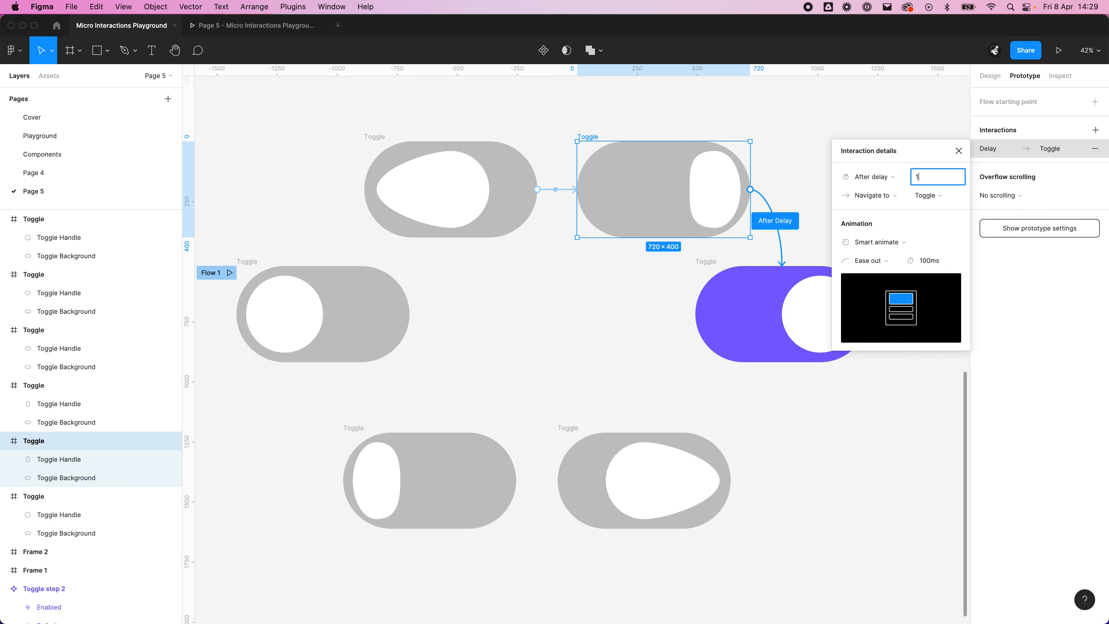
key("Return")
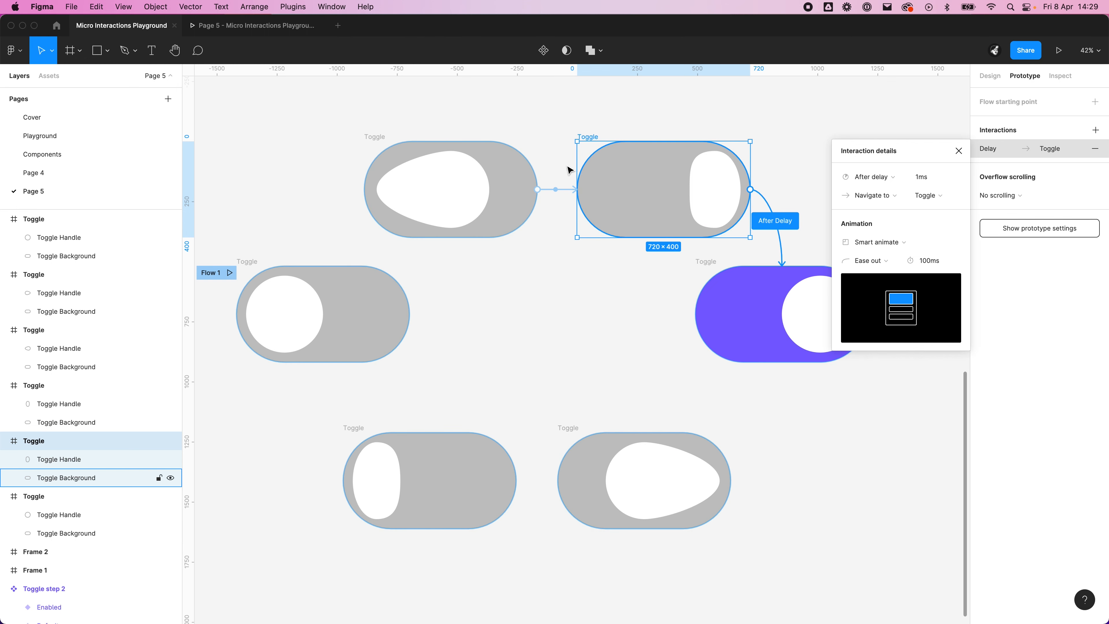
left_click(844, 485)
Step: Connect the lower teardrop Toggle to the lower squashed one with a 1 ms After delay trigger and Linear easing
left_click(569, 429)
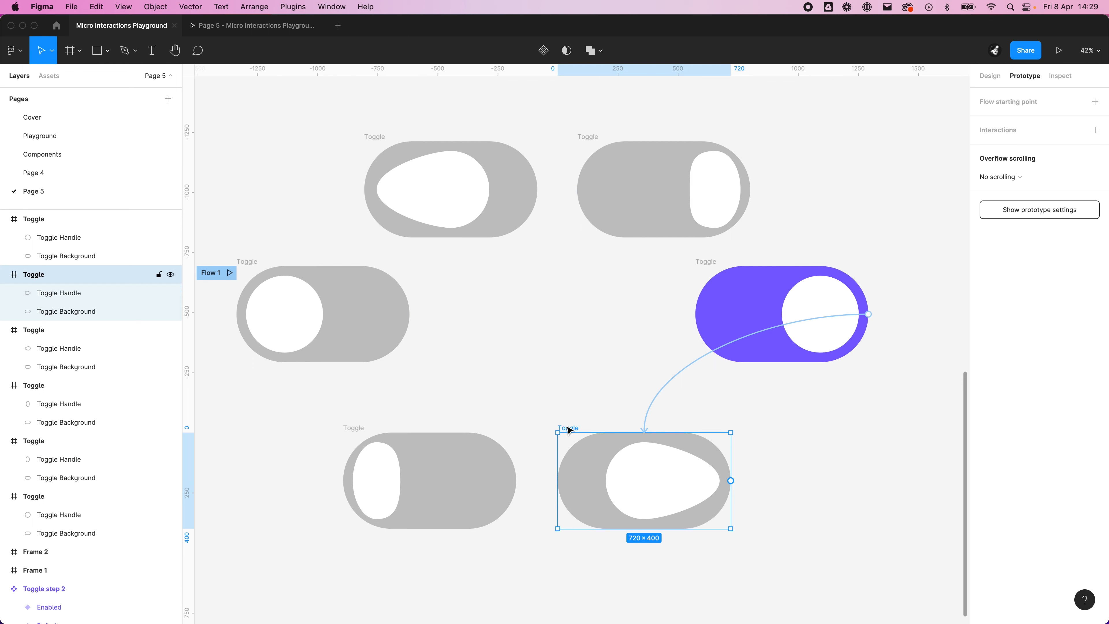
left_click_drag(730, 481, 441, 491)
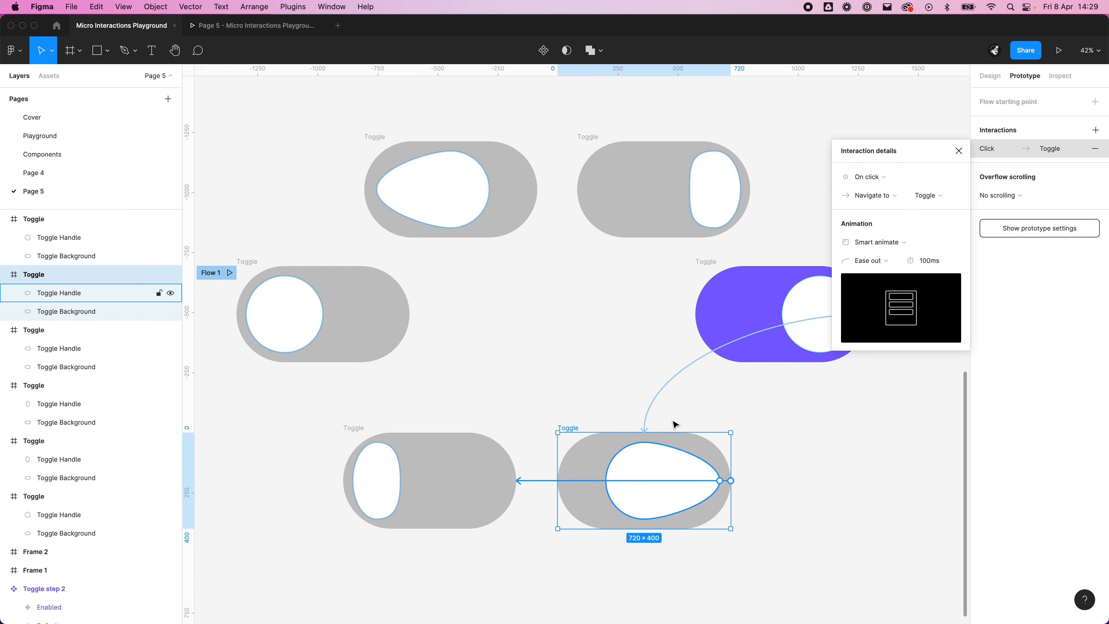
left_click(869, 176)
left_click(878, 321)
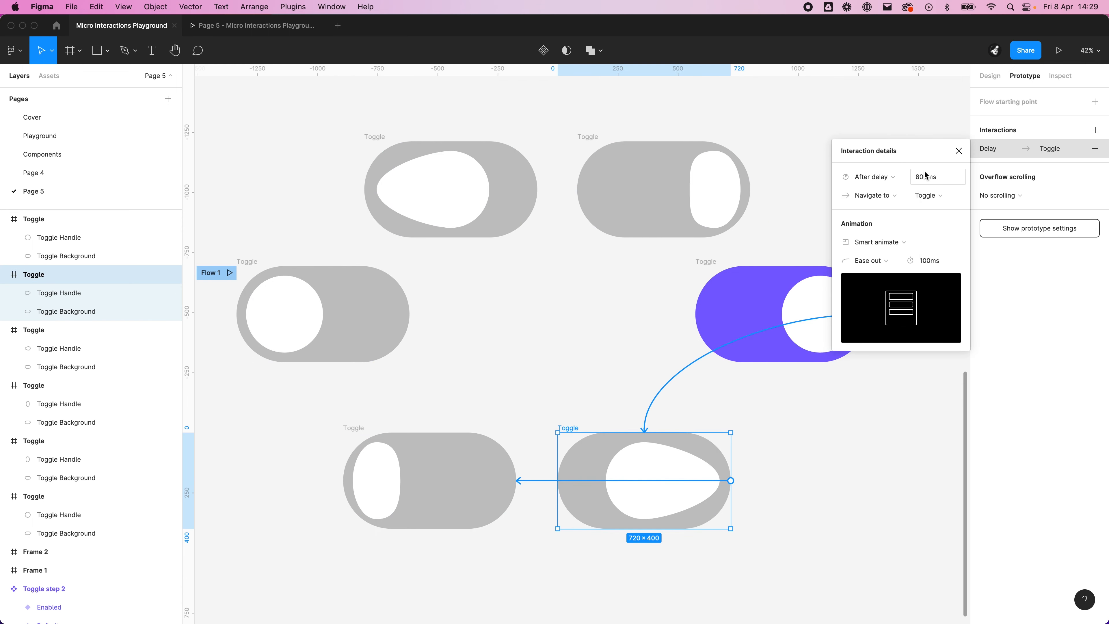
left_click(926, 176)
type("1")
left_click(881, 263)
left_click(882, 225)
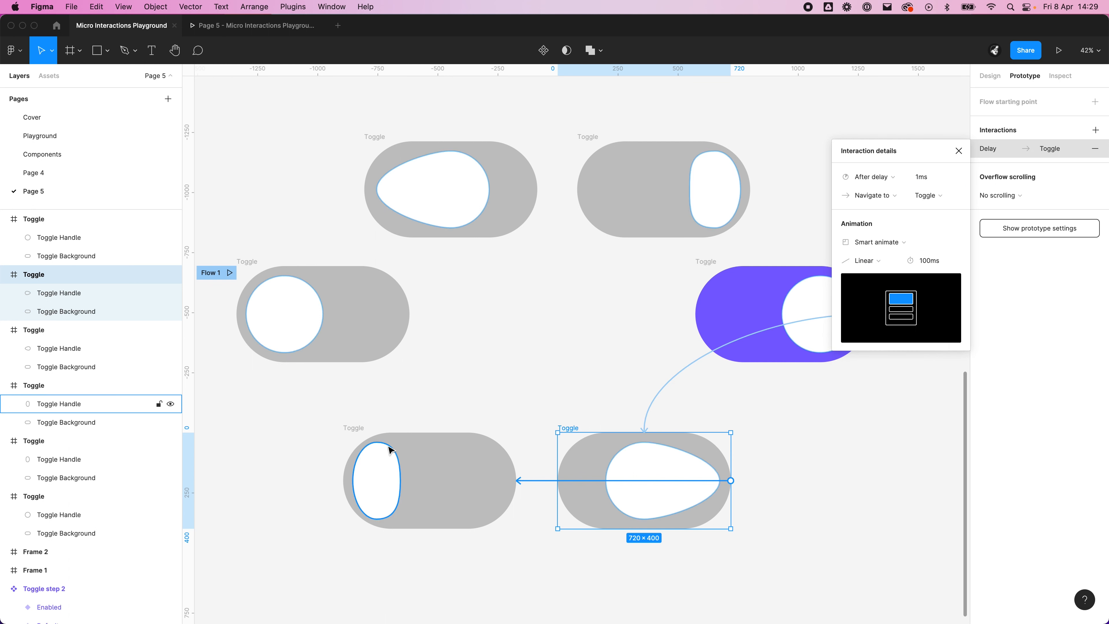
key("Escape")
Step: Connect the lower squashed Toggle back to the Flow 1 starting Toggle with a 1 ms After delay trigger and Ease out easing
left_click(358, 430)
left_click_drag(516, 490, 323, 362)
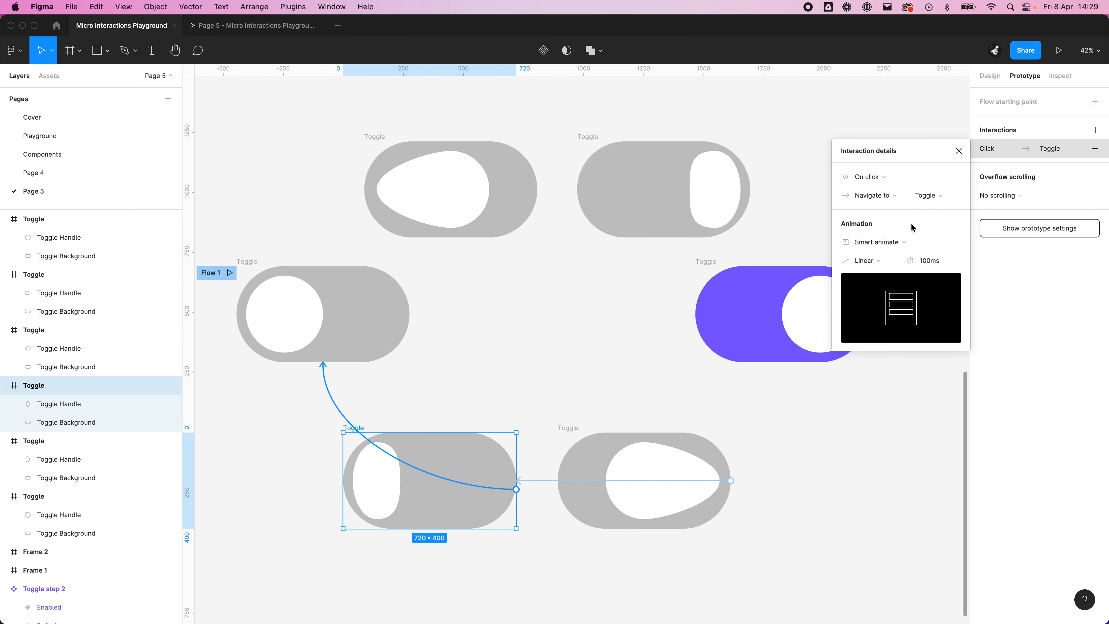
left_click(885, 262)
left_click(891, 302)
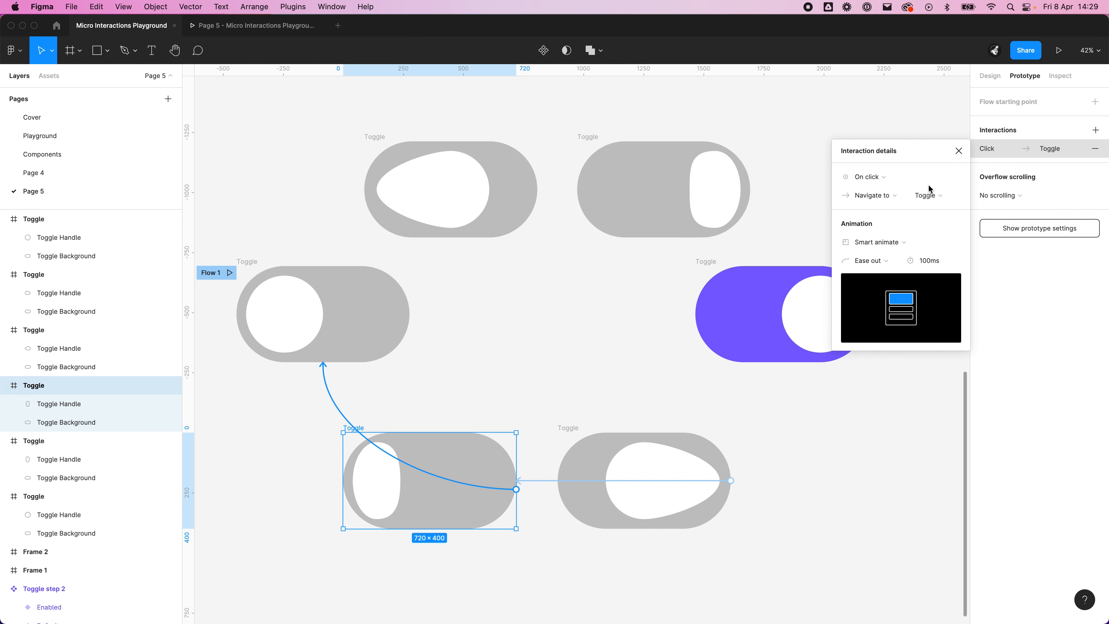
left_click(877, 177)
left_click(874, 322)
left_click(922, 177)
type("1")
key("Return")
left_click(438, 312)
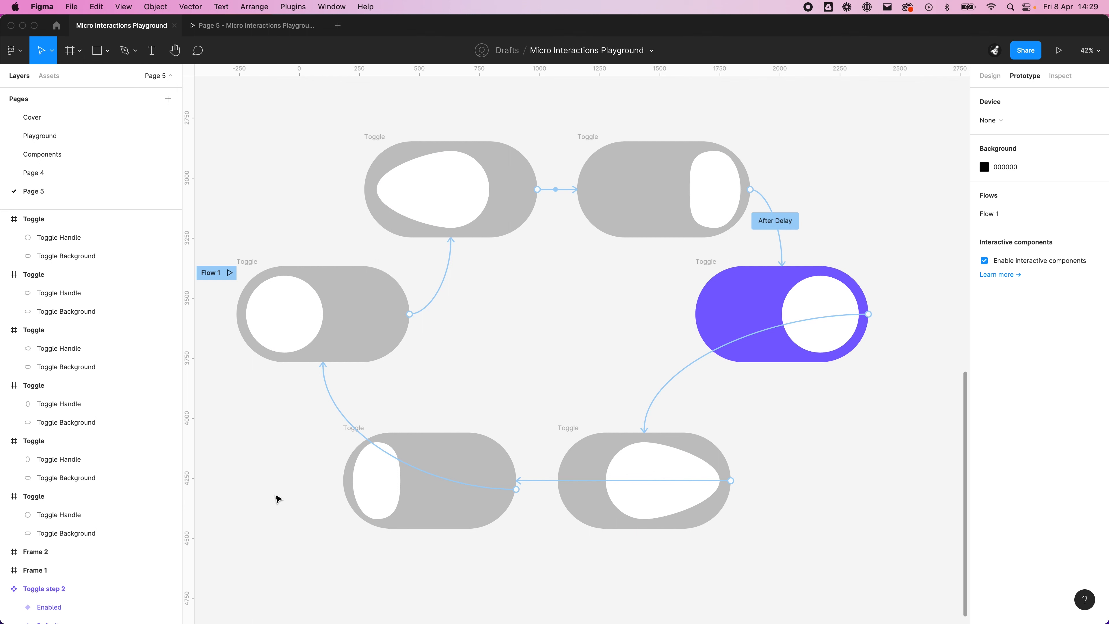
Step: Open the Flow 1 prototype preview and reload it
left_click(229, 273)
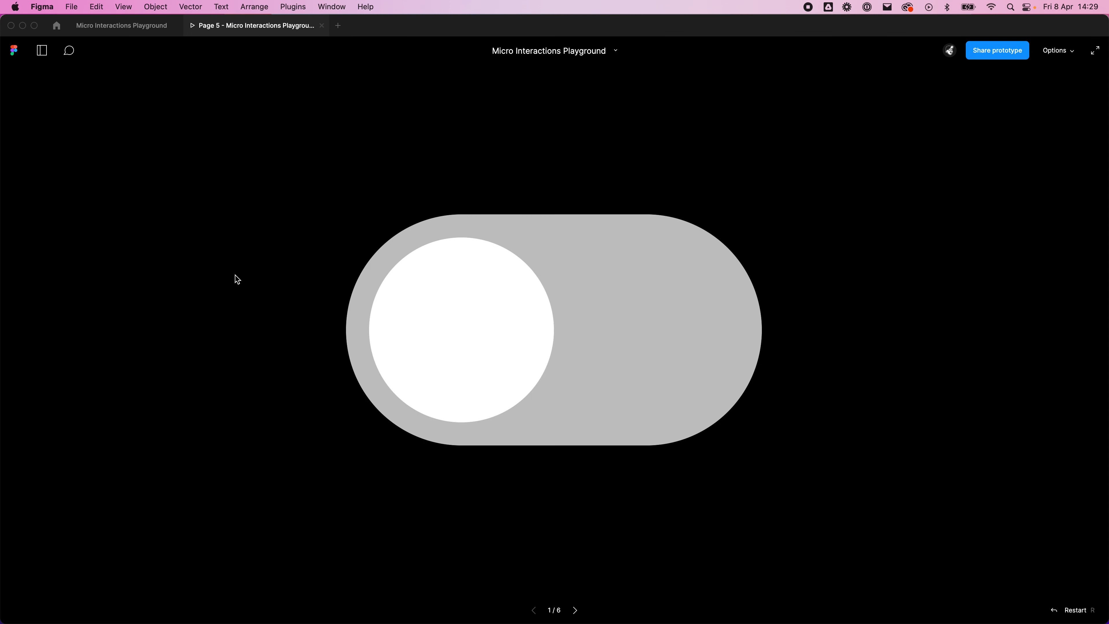
right_click(237, 18)
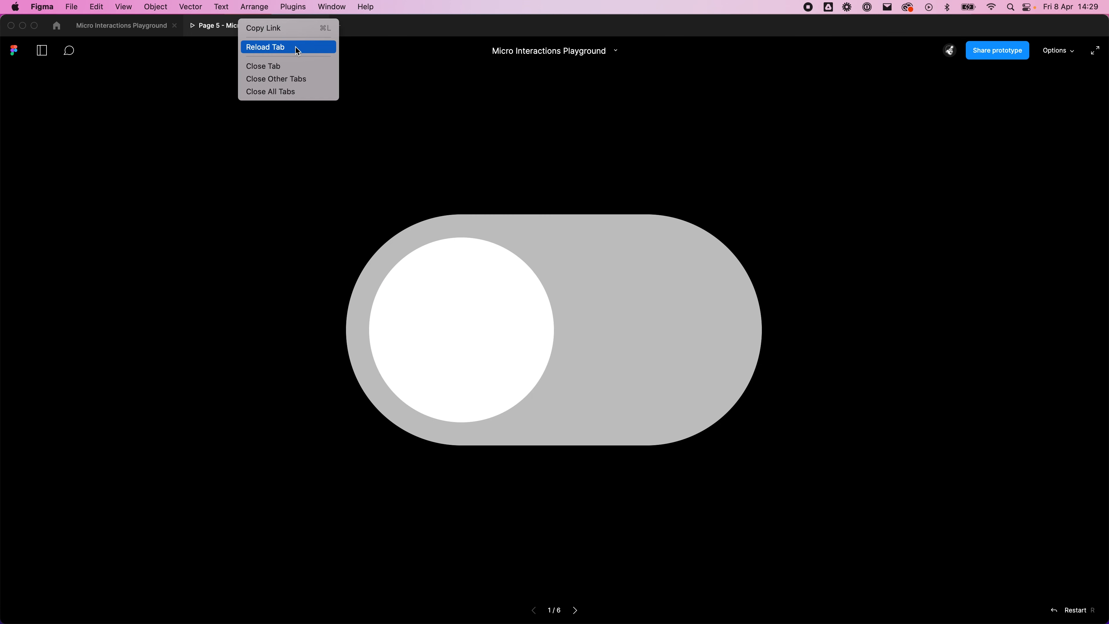
left_click(262, 48)
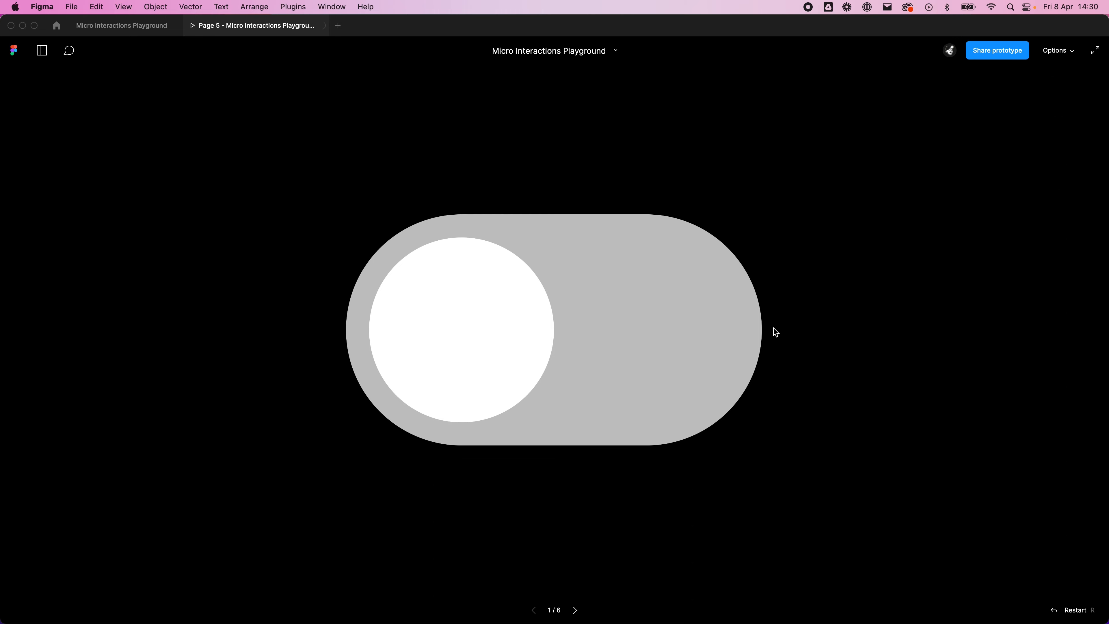
Step: Test the toggle animation in the preview by switching it on and off several times
left_click(432, 311)
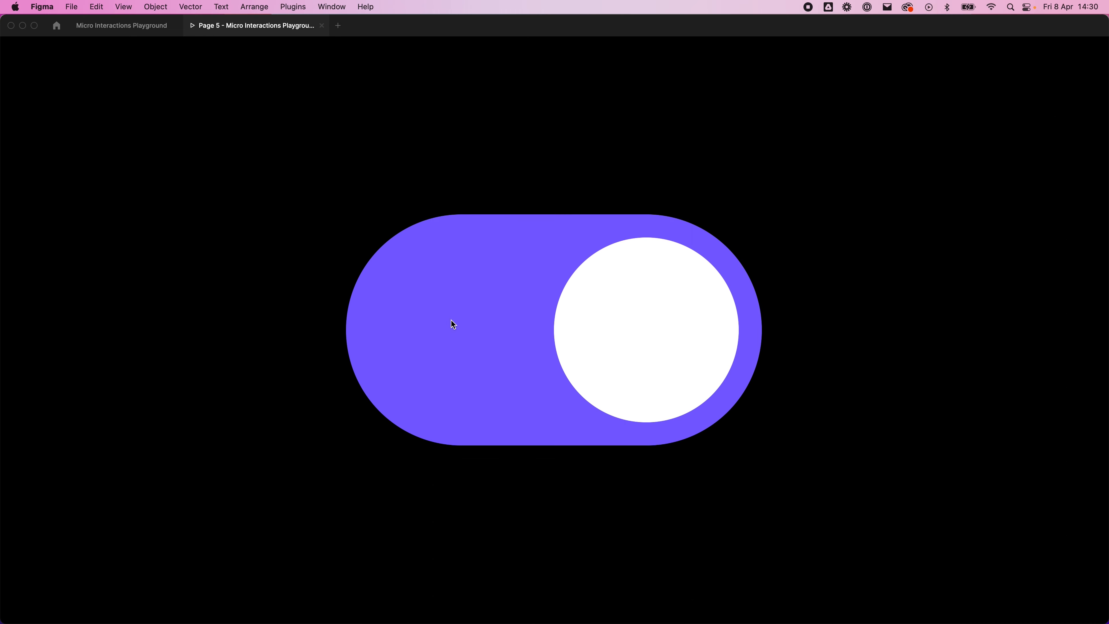
left_click(622, 311)
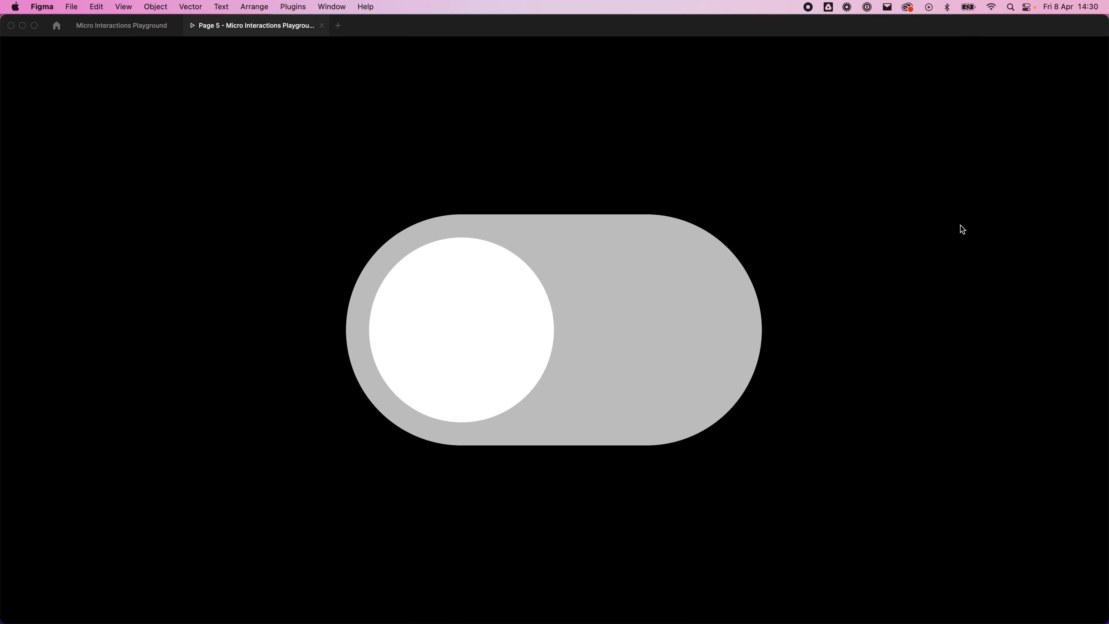
left_click(395, 298)
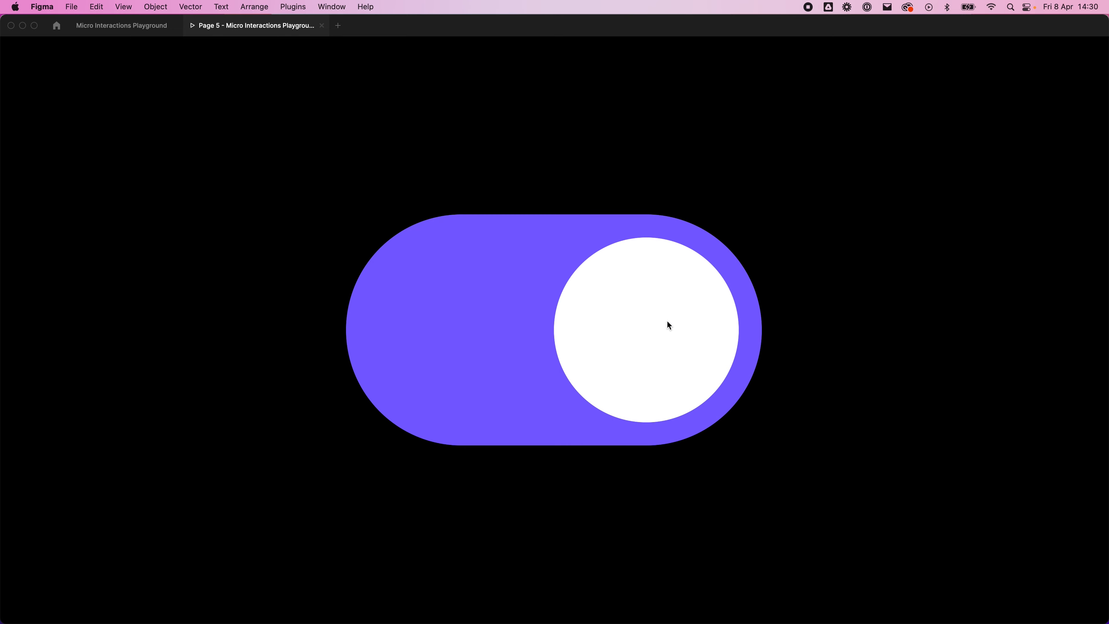
left_click(668, 322)
left_click(495, 326)
left_click(595, 333)
left_click(566, 338)
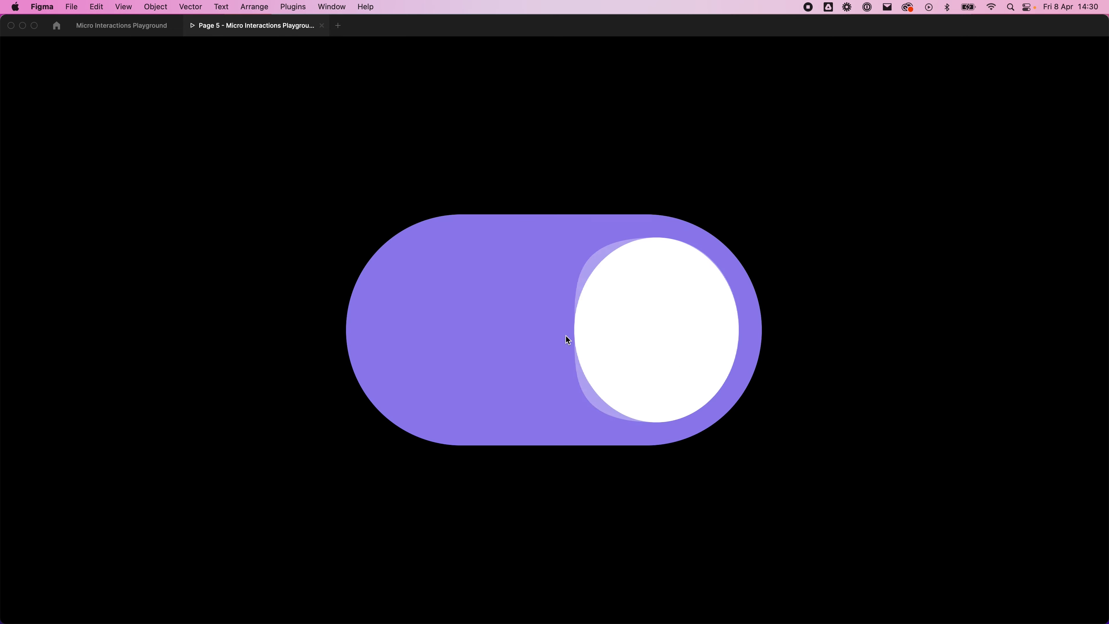
Step: Switch the toggle on and off repeatedly to check the looping animation, and close the prototype preview
left_click(660, 333)
left_click(501, 326)
left_click(569, 325)
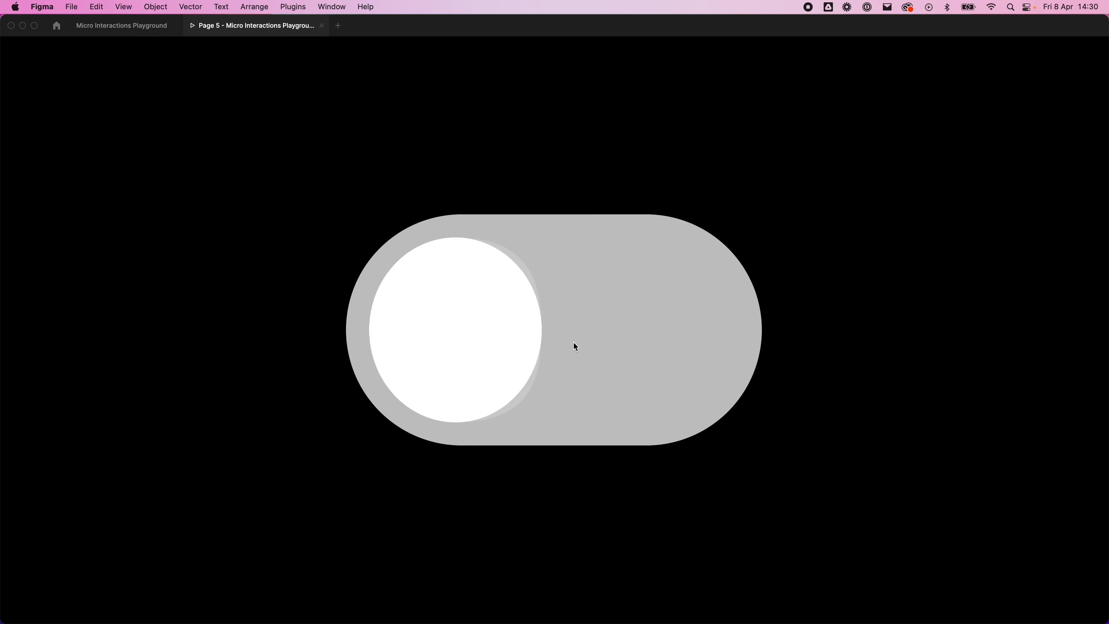
left_click(594, 321)
left_click(600, 314)
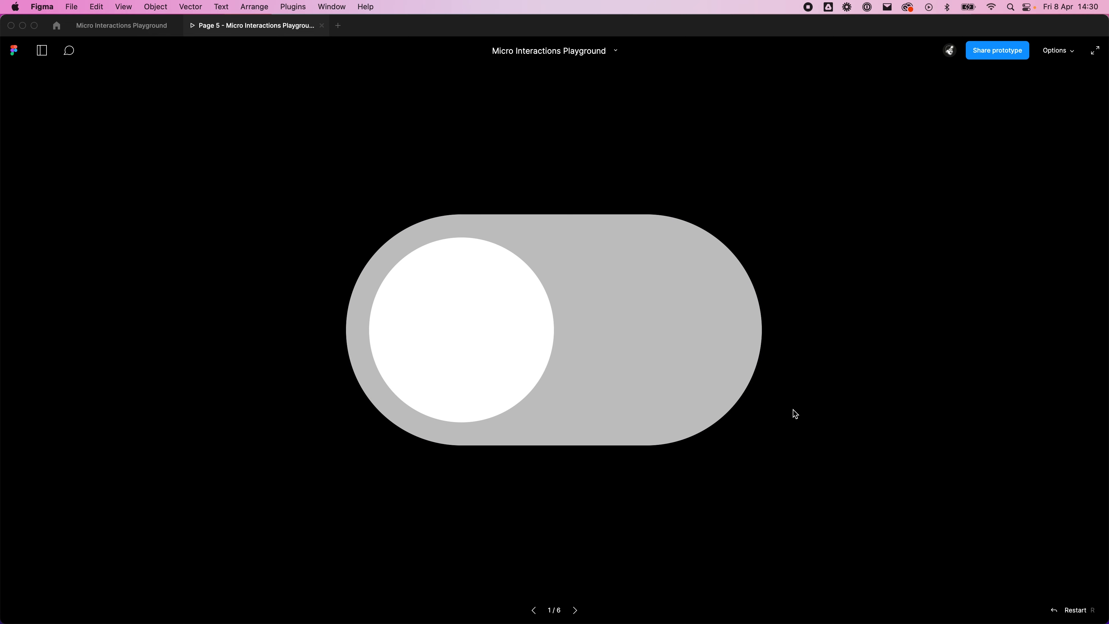
left_click(531, 348)
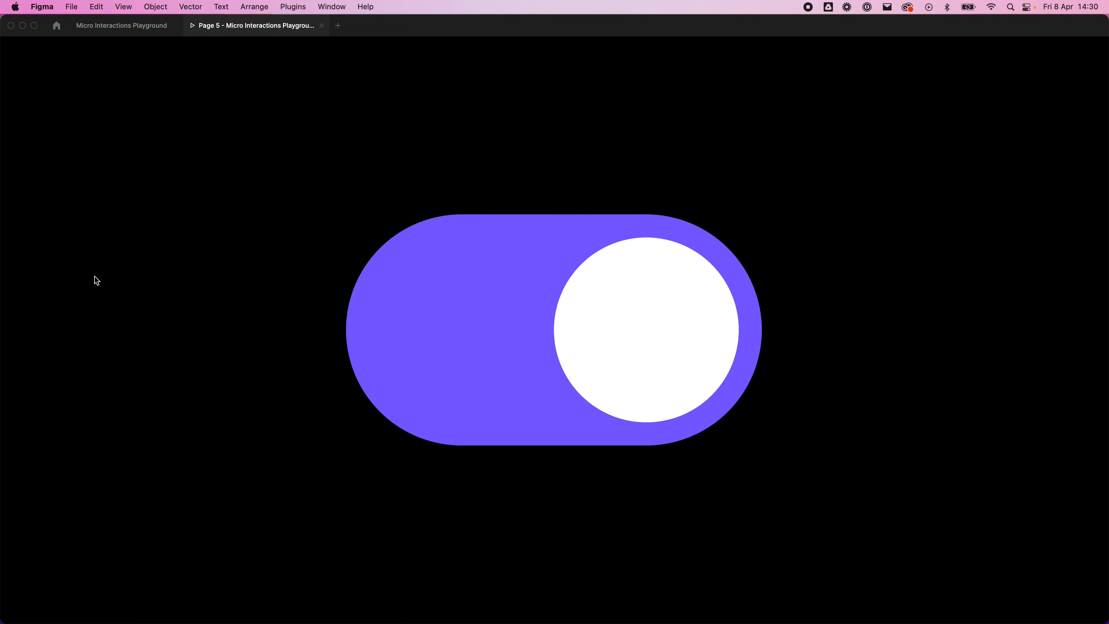
left_click(724, 348)
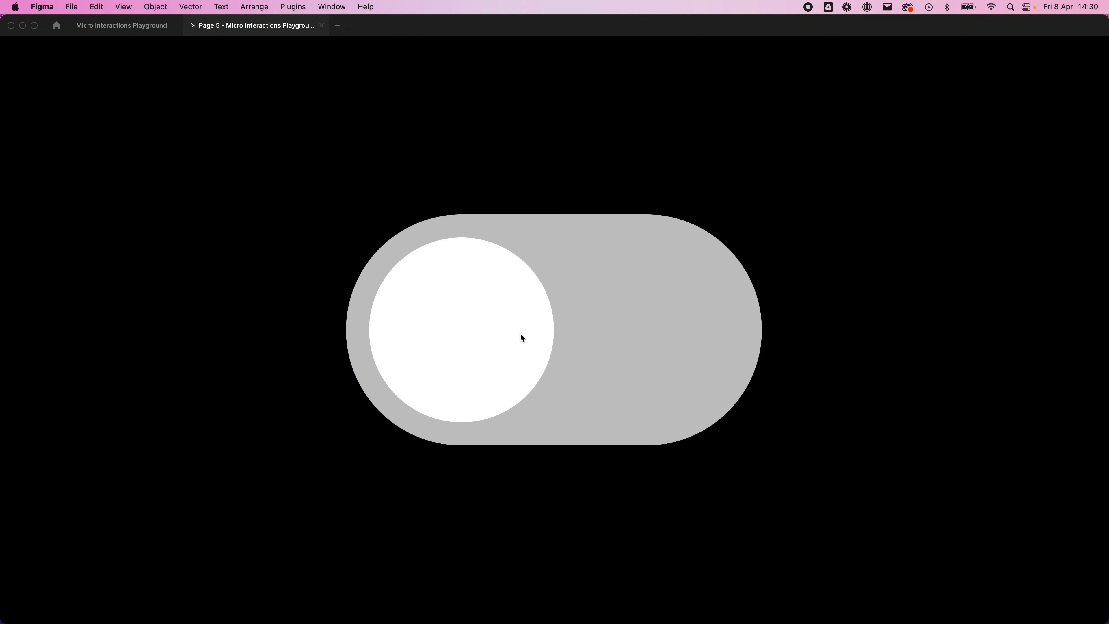
left_click(554, 330)
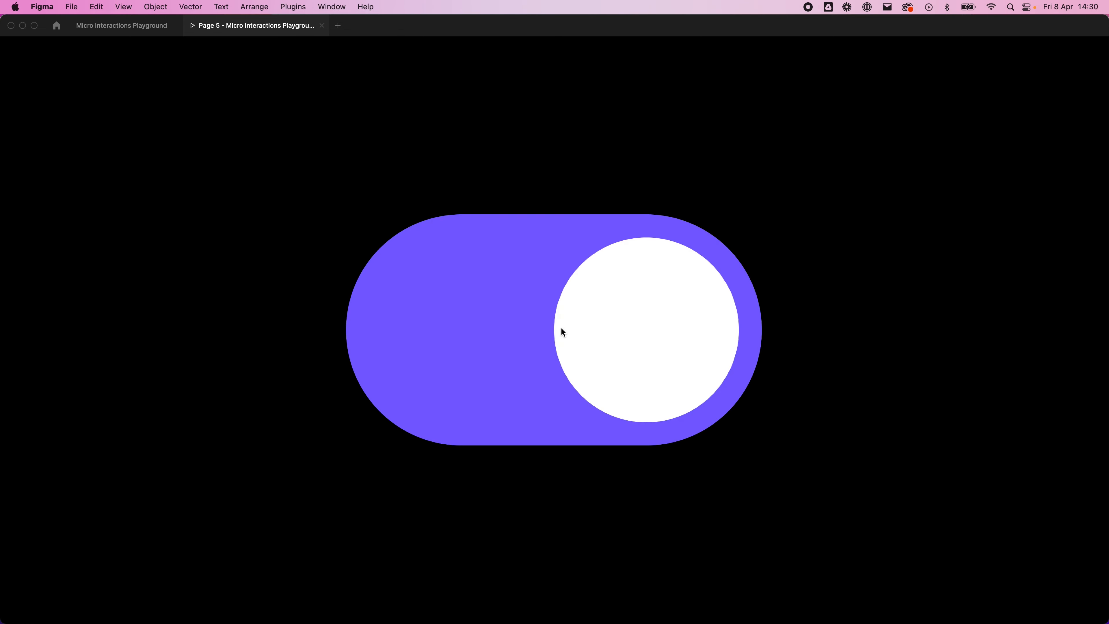
left_click(322, 25)
Step: Rename the Flow 1 starting frame as "Toggle / Default"
scroll(629, 323, "down", 3)
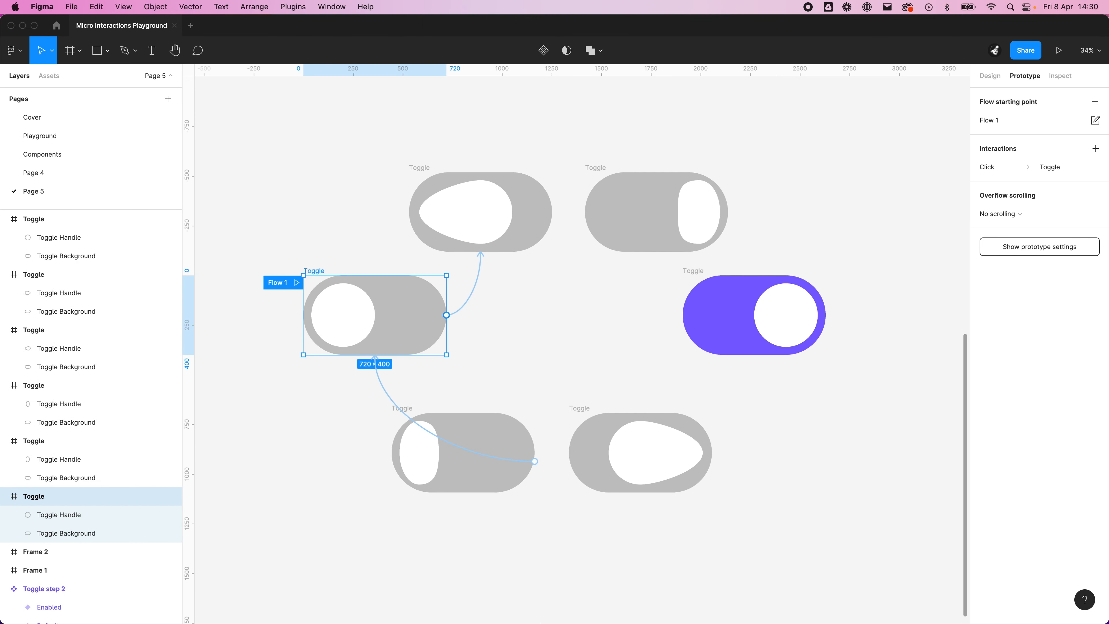
scroll(572, 252, "down", 10)
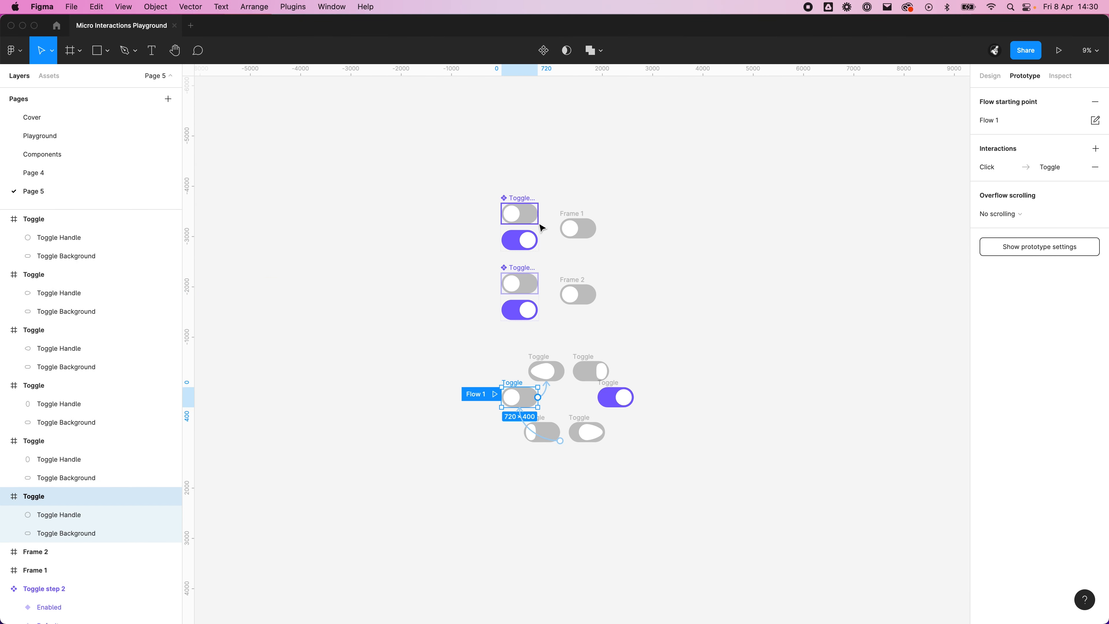
scroll(482, 385, "up", 5)
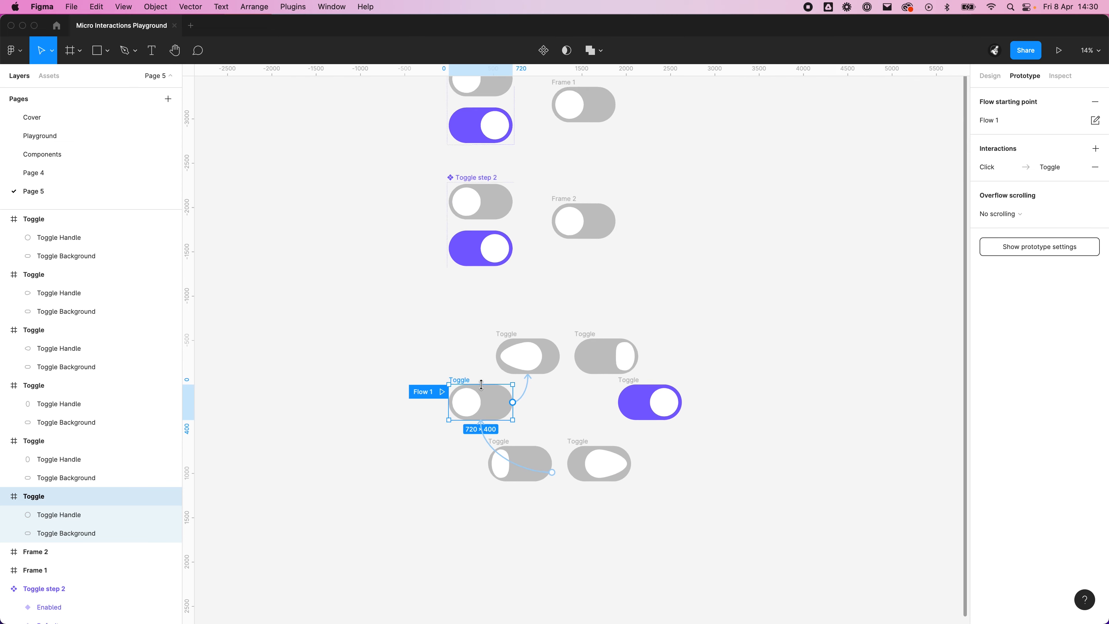
scroll(481, 385, "up", 3)
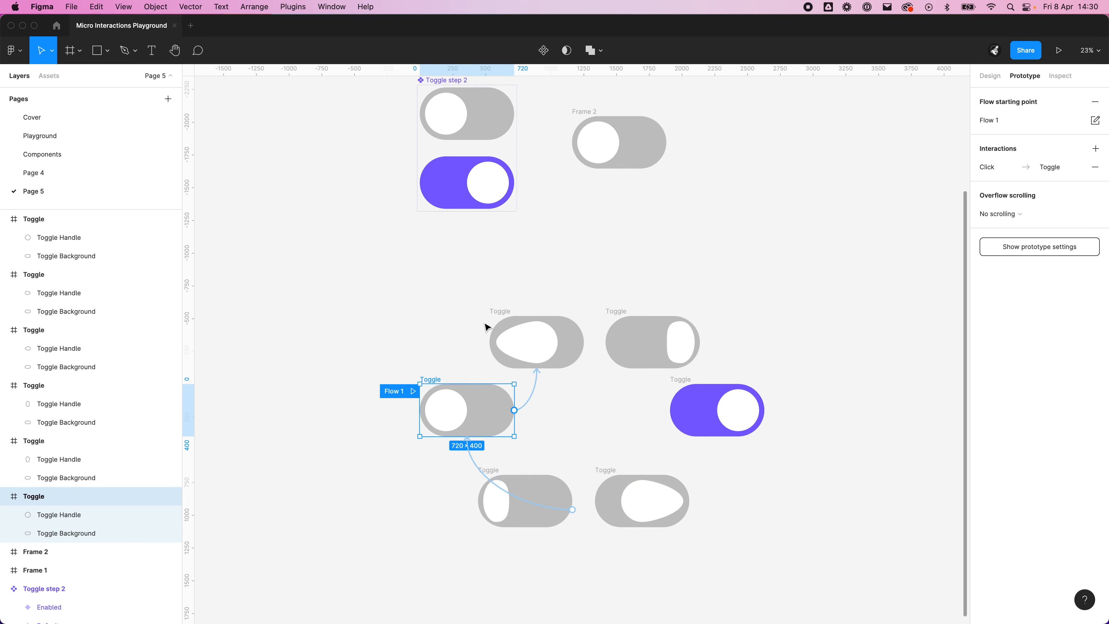
double_click(49, 497)
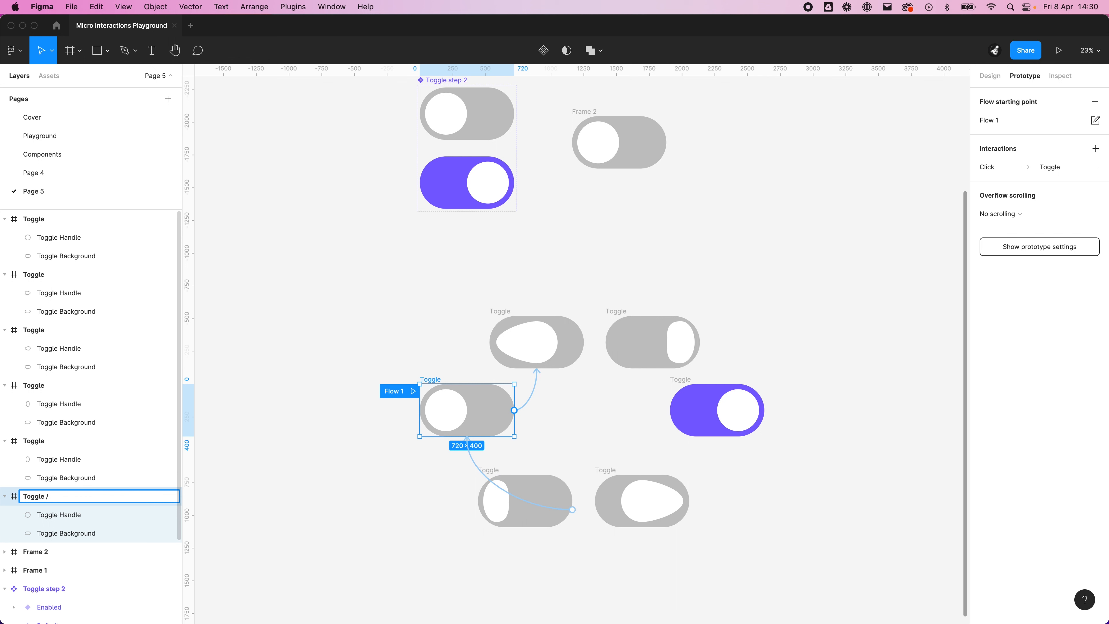
type("/ Default")
key("Return")
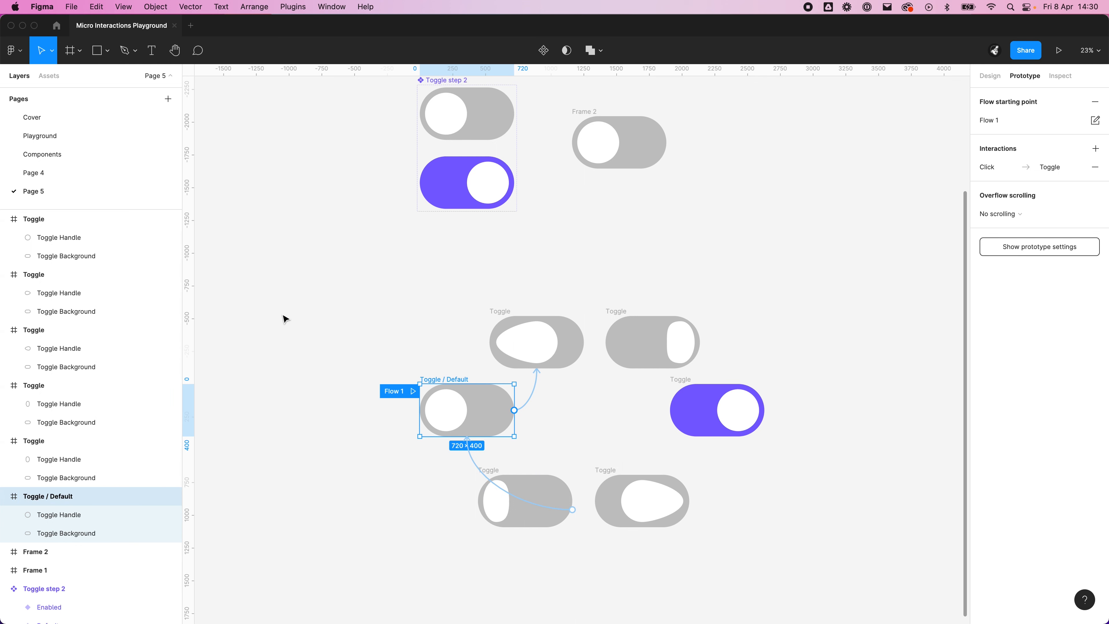
Step: Rename the upper teardrop-handle frame as "Toggle / Default 2"
left_click(502, 311)
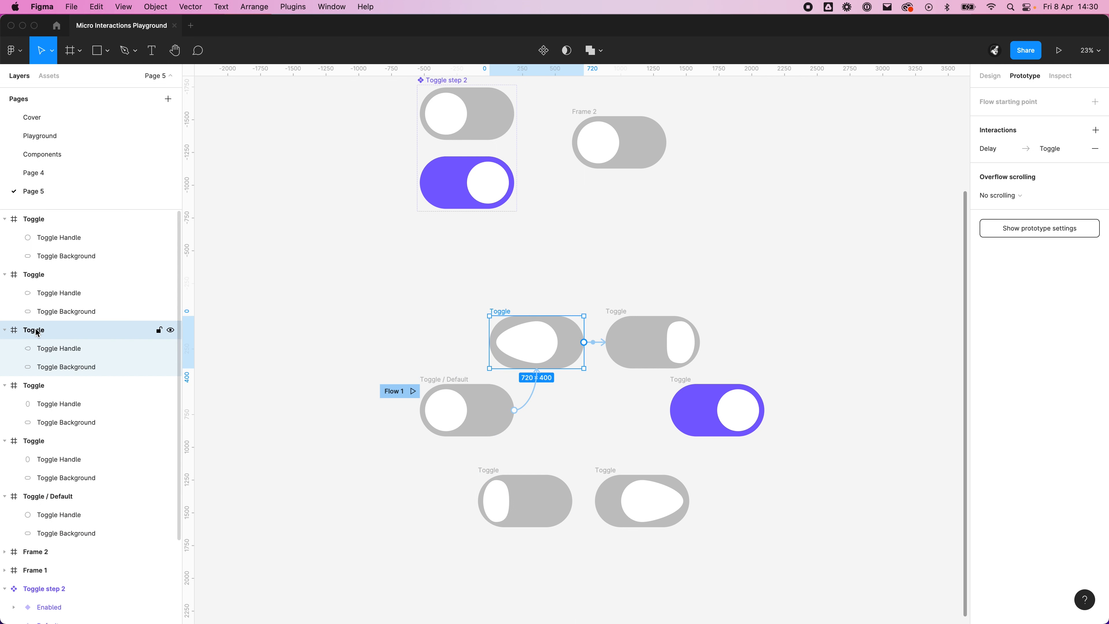
double_click(46, 330)
left_click(63, 328)
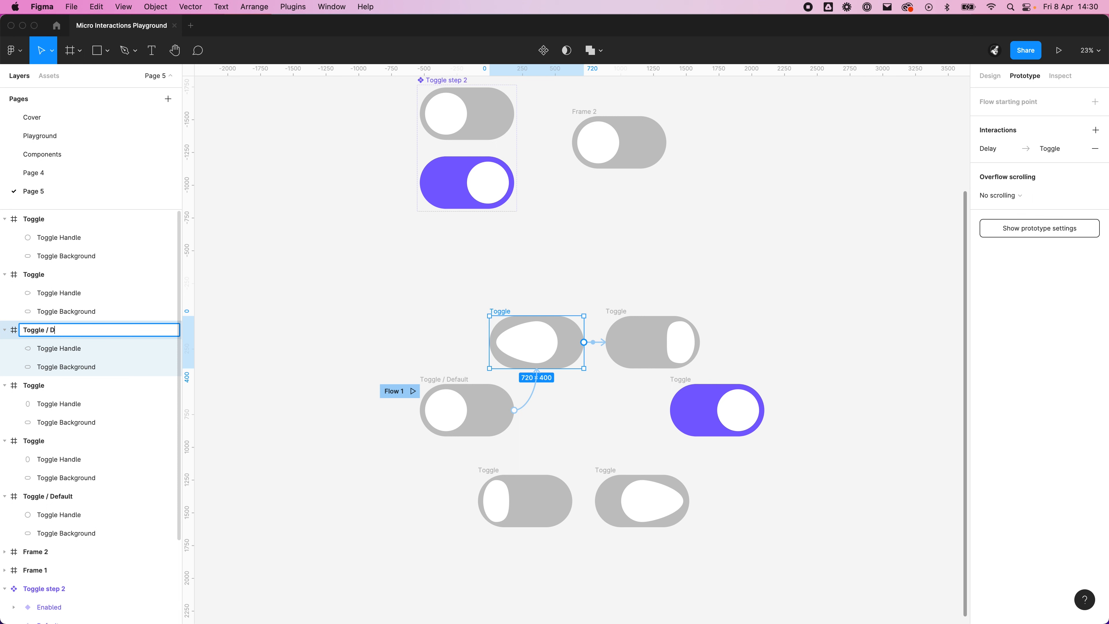
type("/ Default 2")
key("Return")
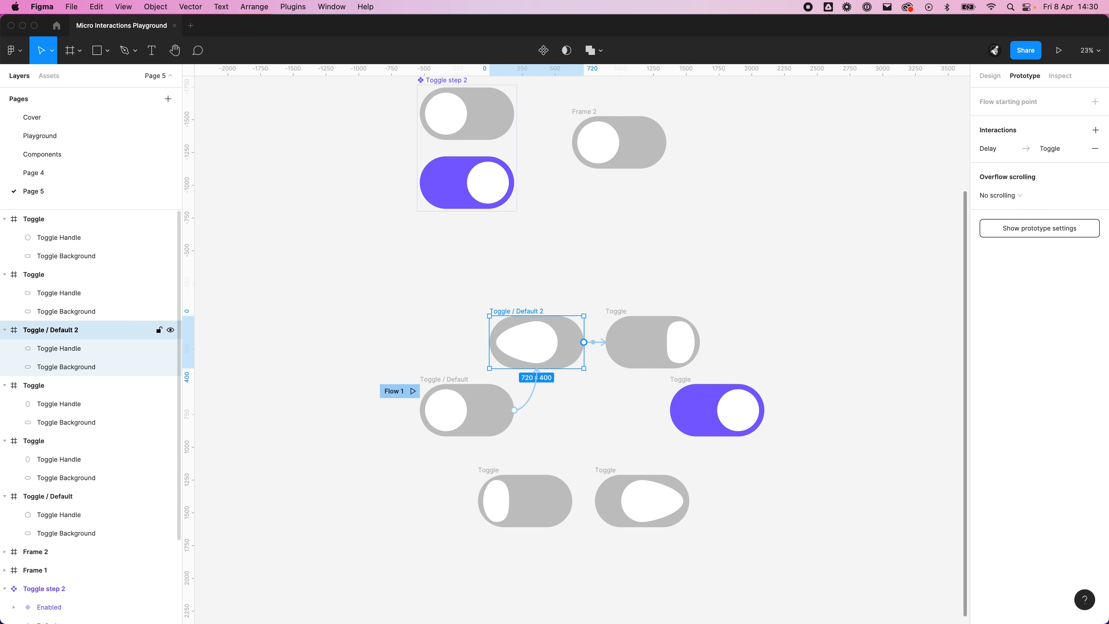
Step: Rename the upper squashed-handle frame as "Toggle / Default 3"
left_click(616, 312)
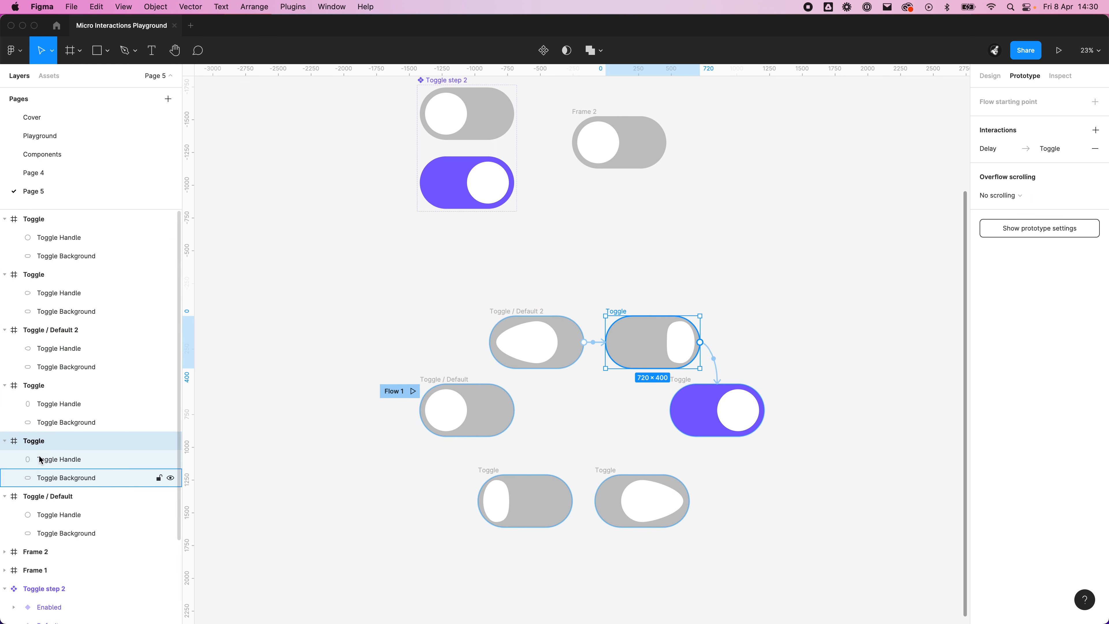
double_click(43, 441)
left_click(52, 441)
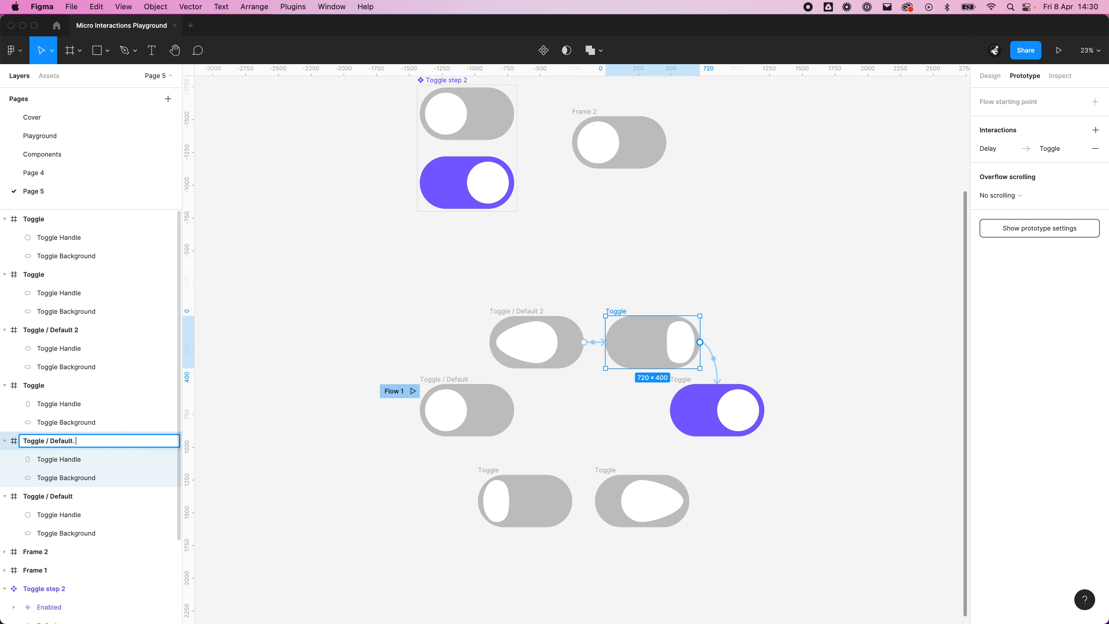
type("/ Default 3")
key("Return")
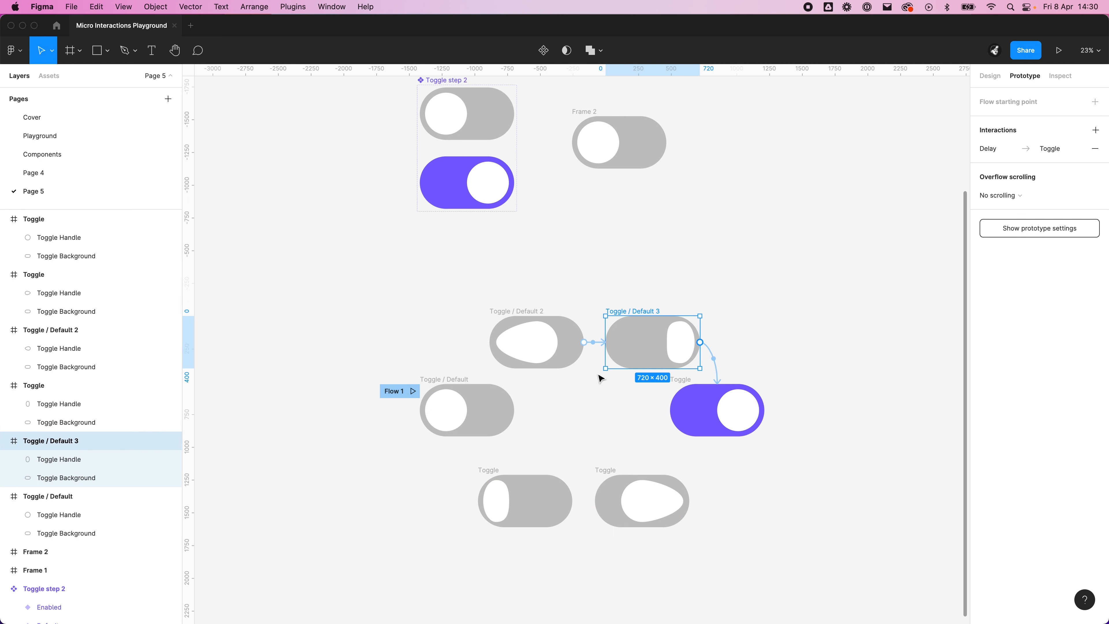
Step: Rename the purple toggle frame as "Toggle / Enabled", matching the variant naming used in Toggle step 2
left_click(690, 395)
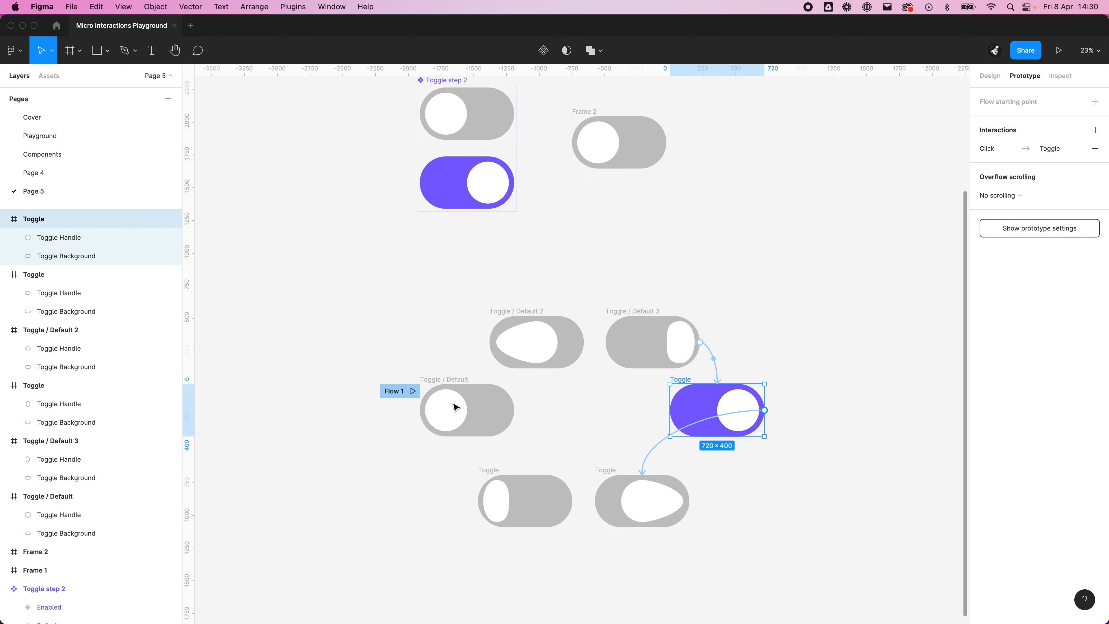
double_click(64, 218)
left_click(95, 219)
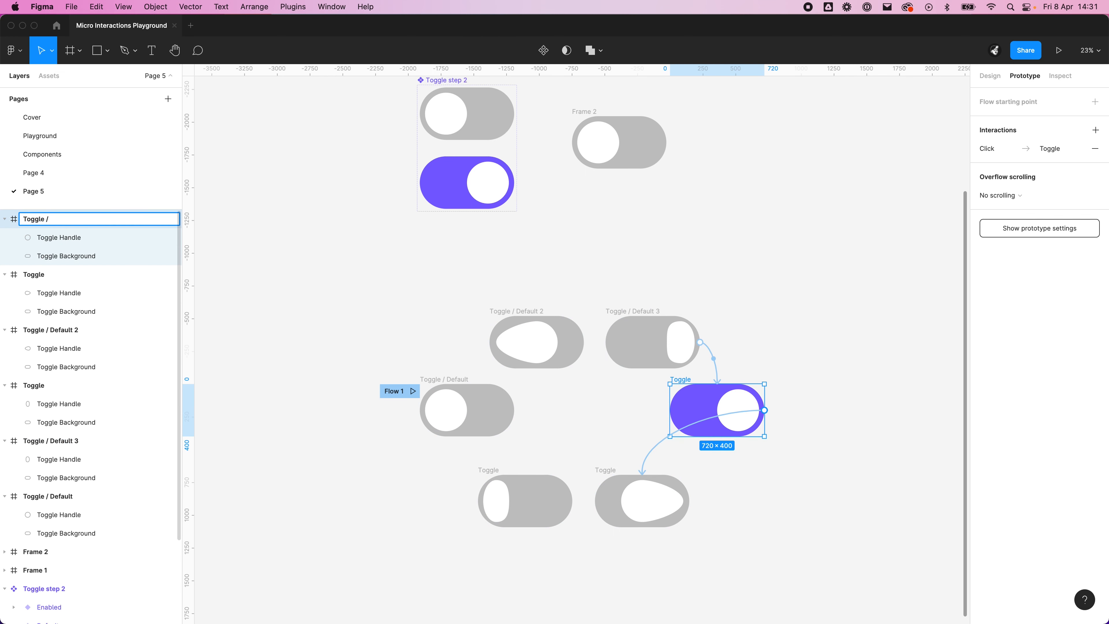
type("/")
left_click(440, 179)
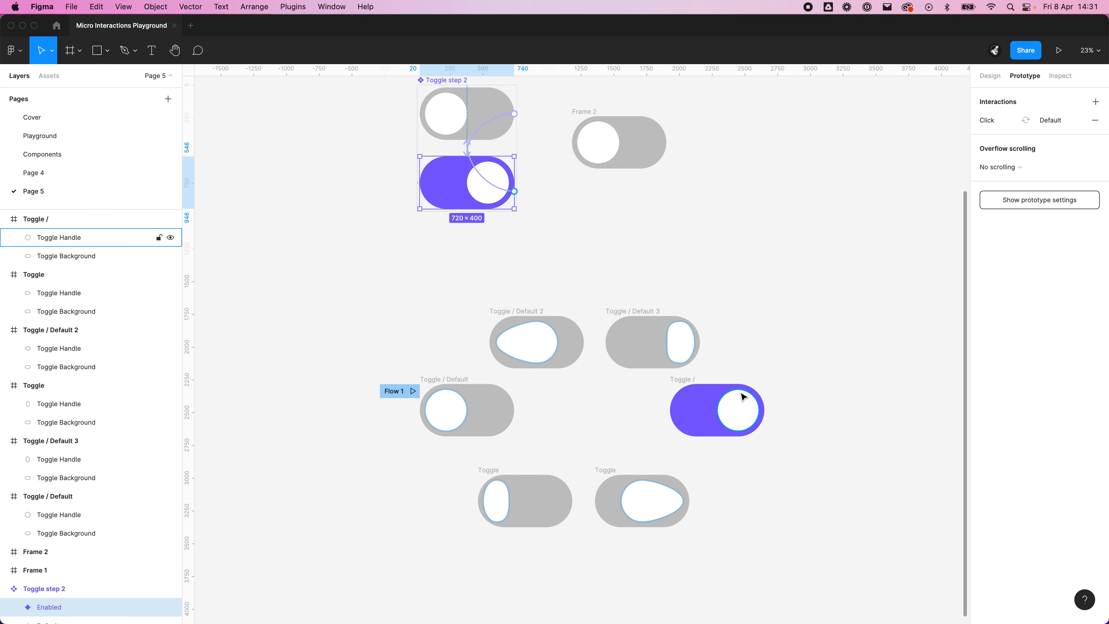
left_click(696, 391)
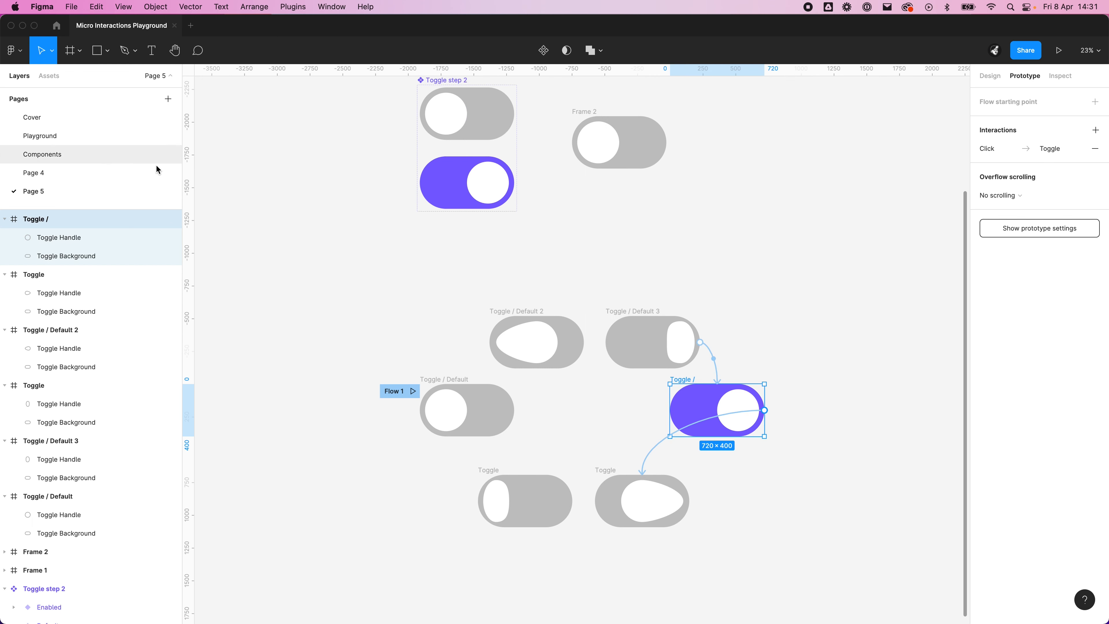
double_click(89, 219)
left_click(89, 220)
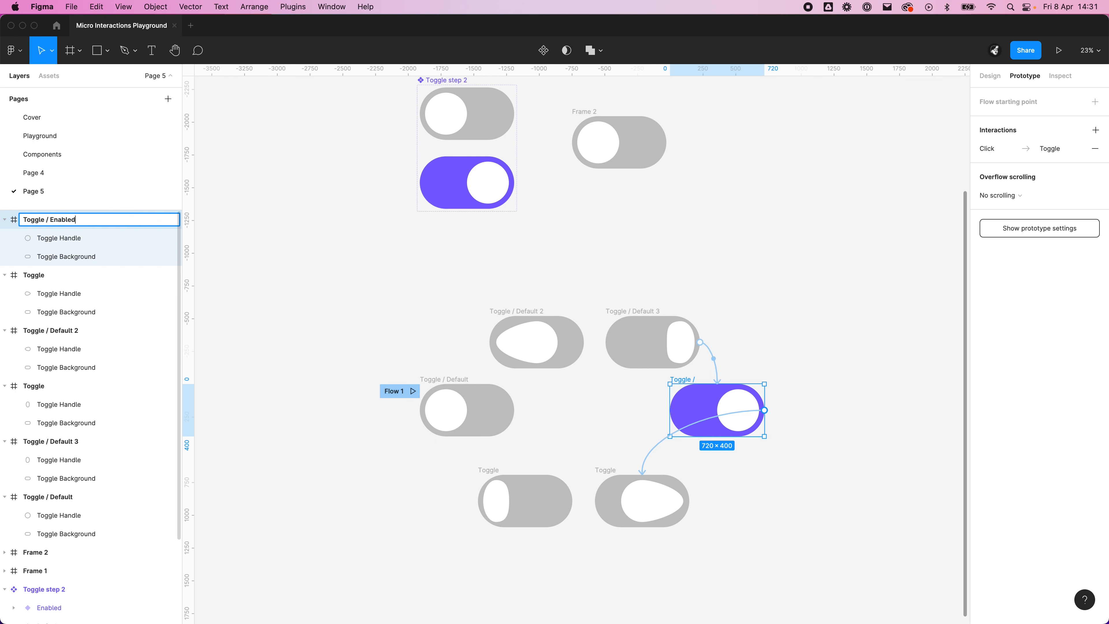
type("Enabled")
key("Return")
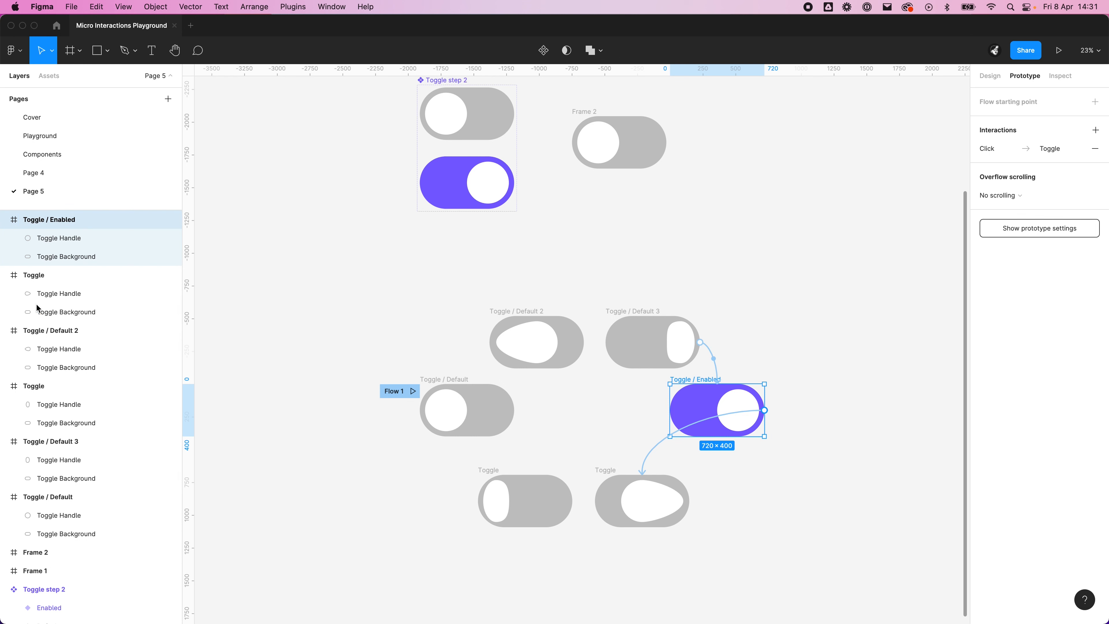
Step: Reuse the purple frame's name to rename the lower teardrop-handle frame as "Toggle / Enabled 2"
double_click(44, 220)
key("super+c")
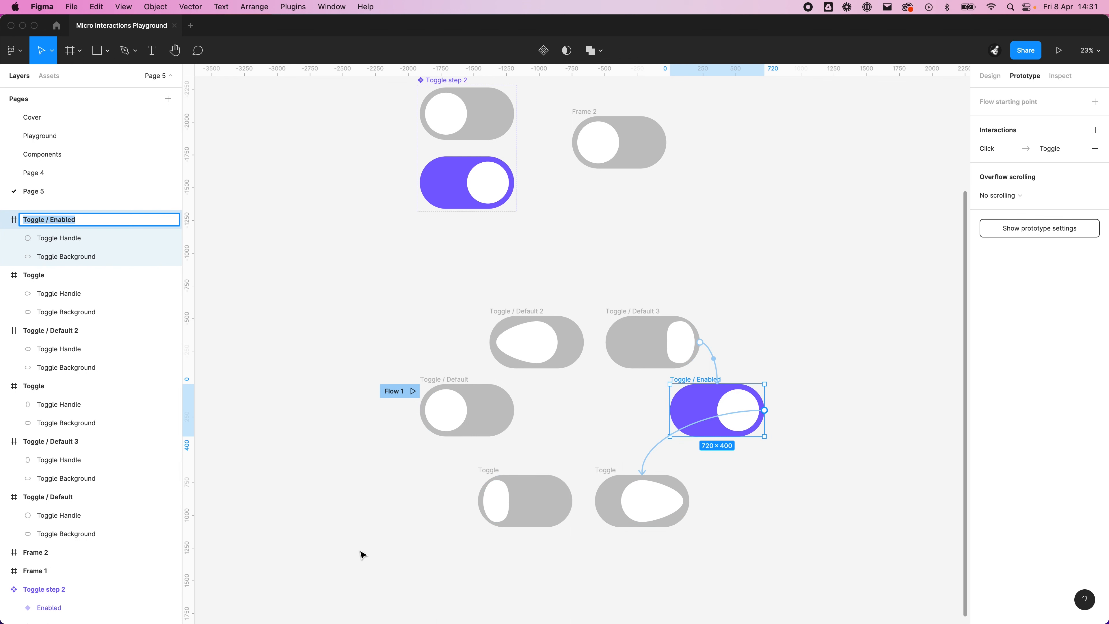
left_click(599, 472)
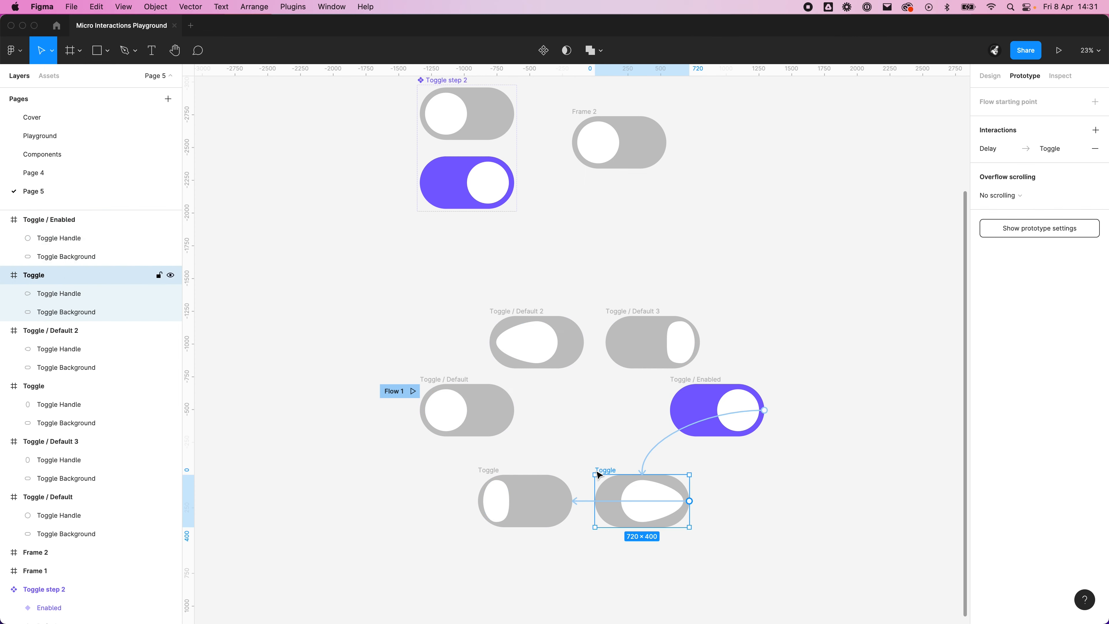
double_click(49, 279)
key("super+v")
type("2")
key("Return")
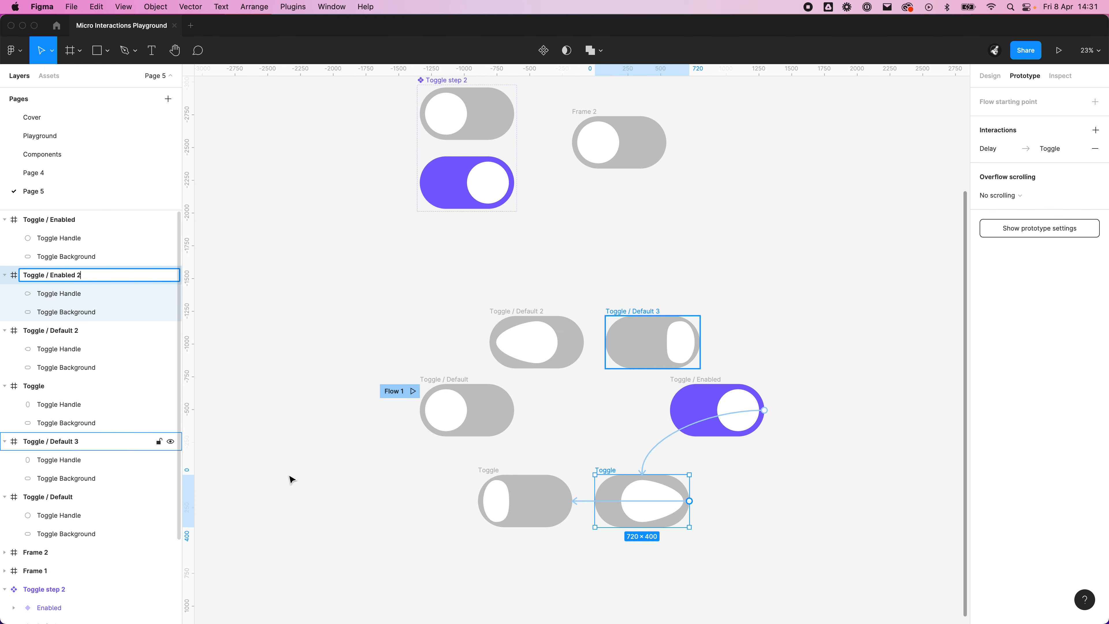
Step: Rename the lower squashed-handle frame as "Toggle / Enabled 3"
left_click(57, 385)
double_click(50, 390)
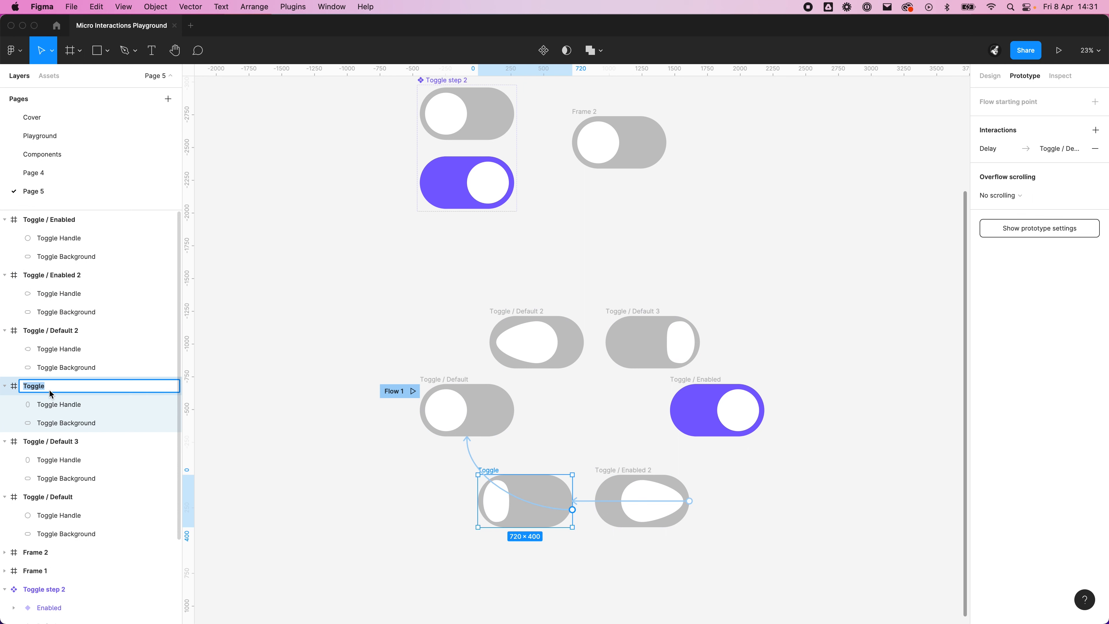
left_click(55, 391)
key("super+a")
key("super+v")
type("3")
left_click(243, 411)
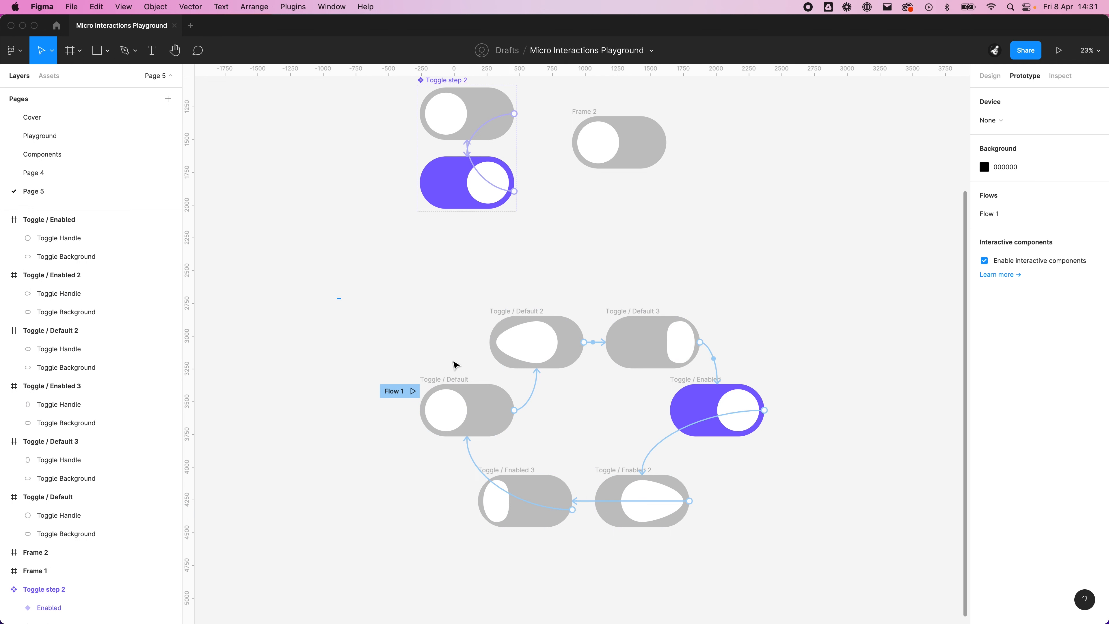
Step: Select all six linked toggle frames and turn them into one component set with variants
left_click_drag(338, 299, 832, 582)
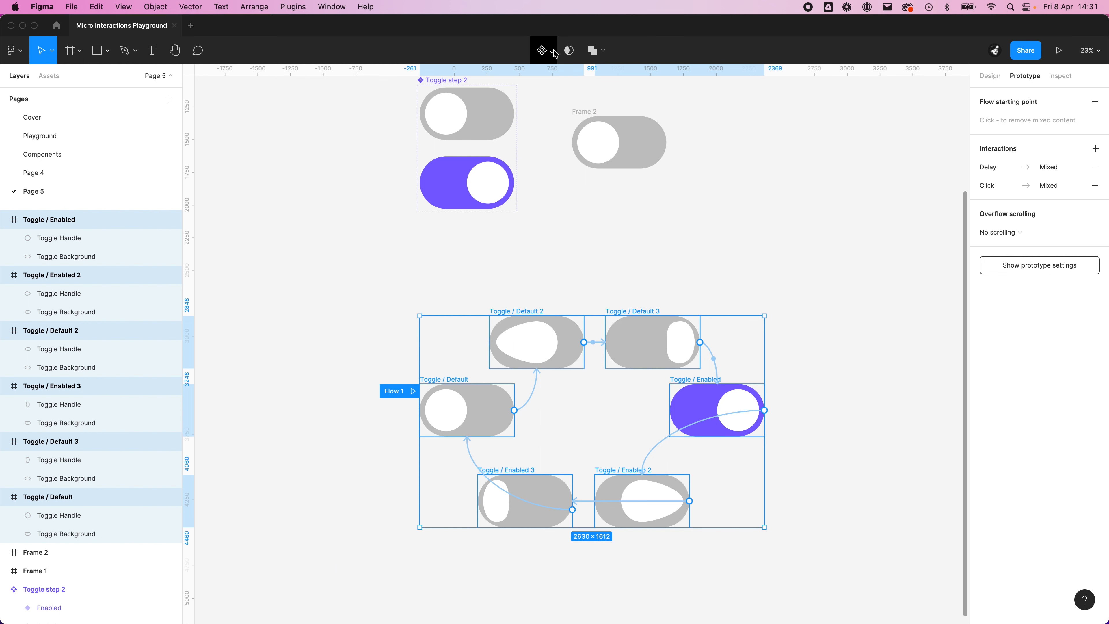
left_click(543, 50)
left_click(536, 106)
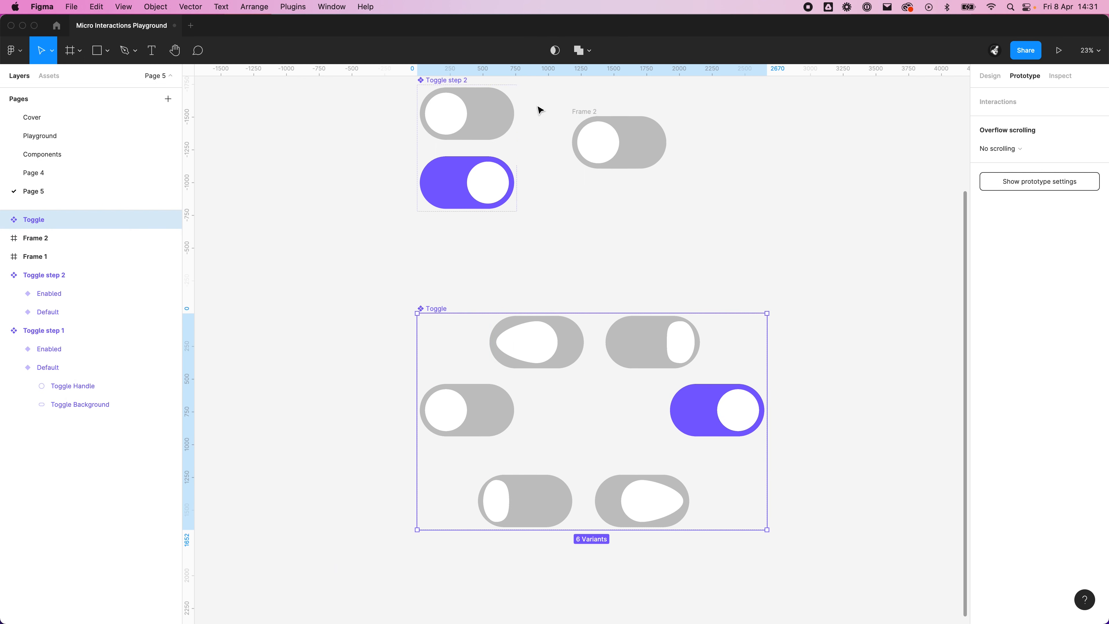
Step: Rename the new six-variant component set as "Liquid Toggle"
left_click(683, 226)
scroll(623, 249, "right", 5)
left_click(330, 302)
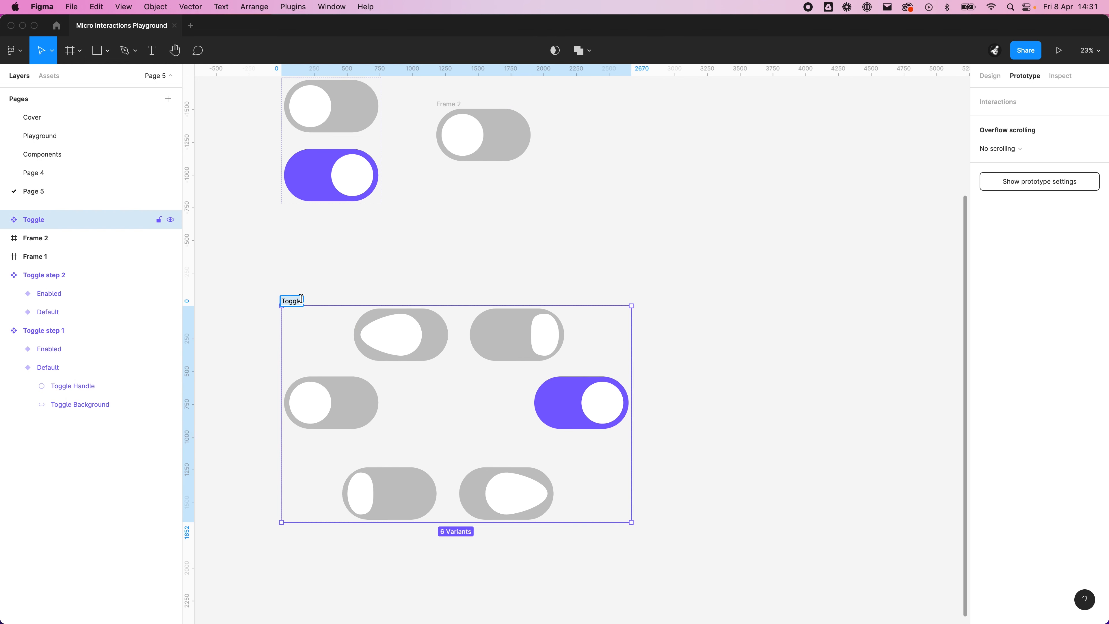
double_click(105, 226)
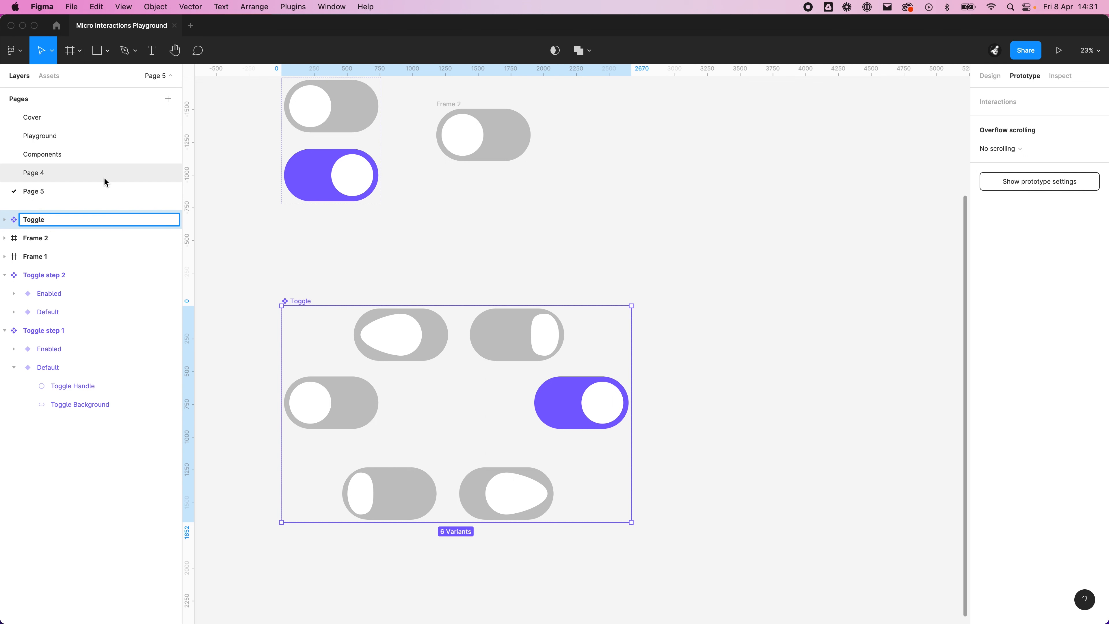
key("super+a")
type("Liq")
type("le")
key("Return")
left_click(444, 229)
Step: Search the assets for "liquid" and place a Liquid Toggle instance on the canvas beside its component set
scroll(445, 241, "right", 3)
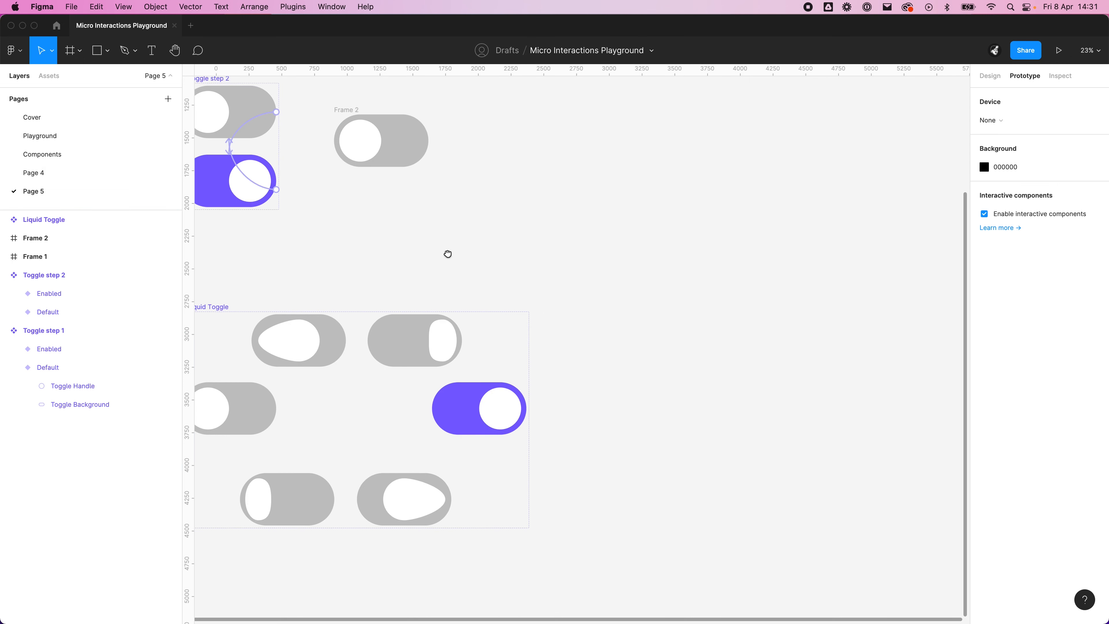
left_click(65, 75)
key("BackSpace")
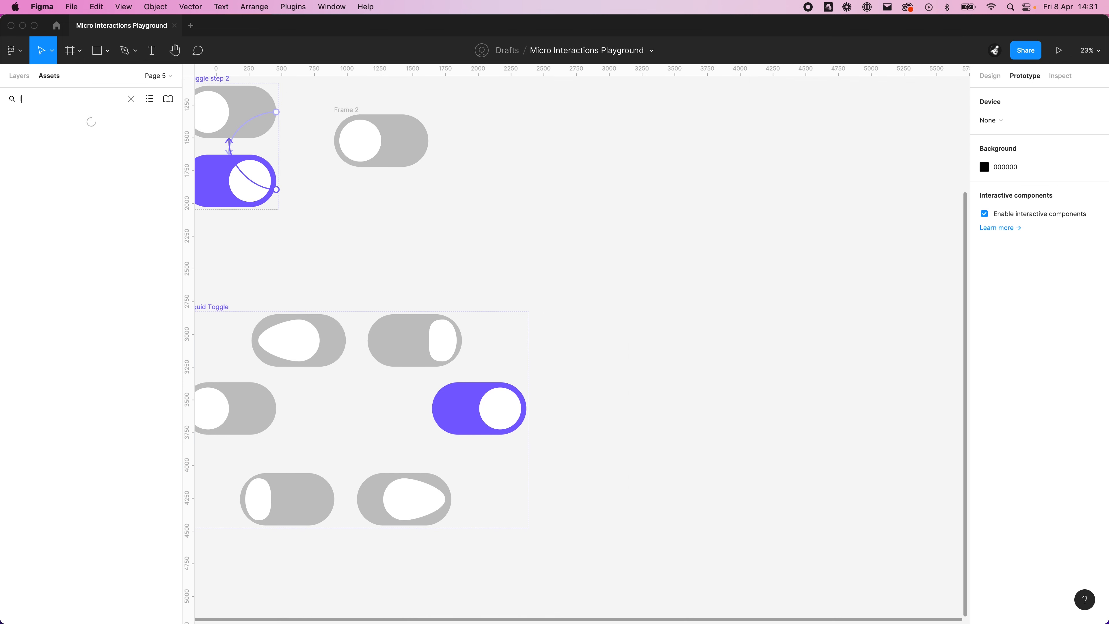
left_click_drag(34, 149, 772, 453)
left_click(774, 418)
left_click_drag(747, 492, 785, 440)
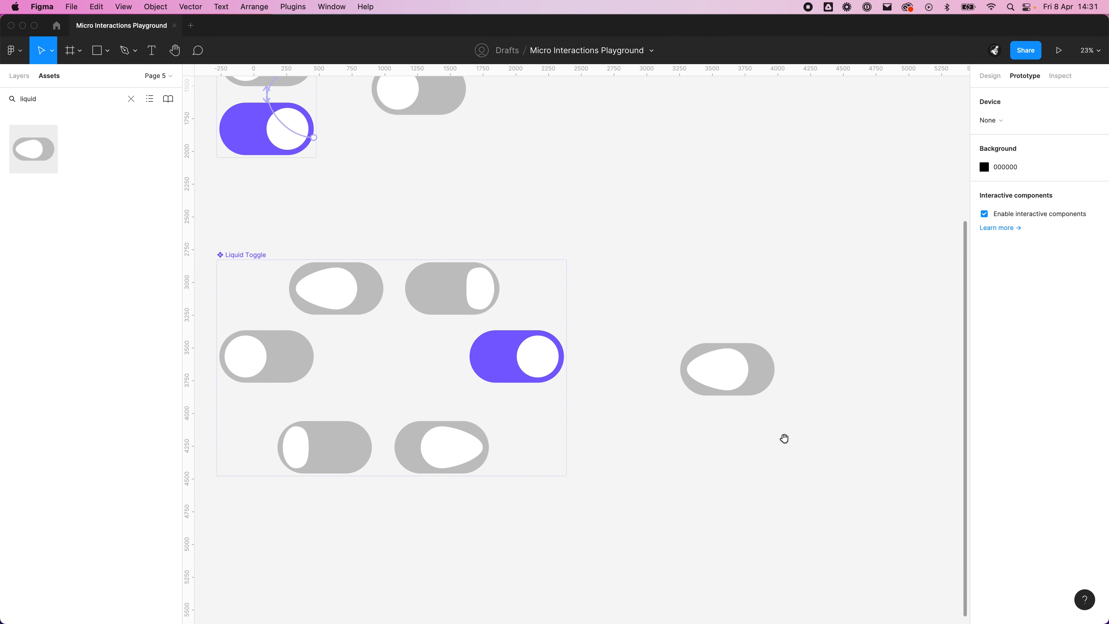
left_click(771, 357)
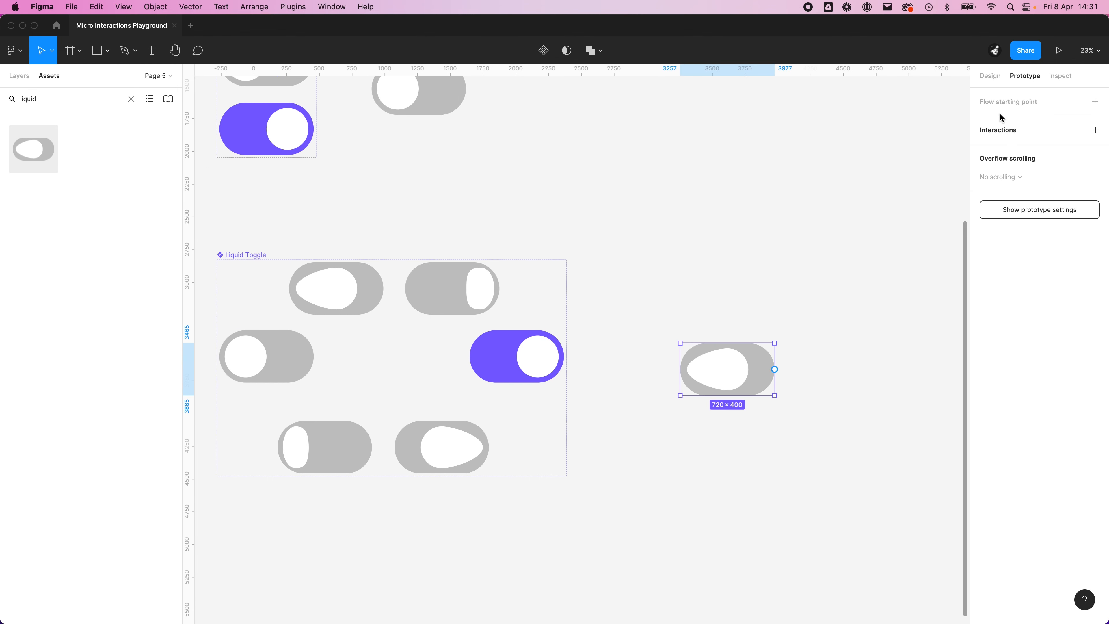
Step: Switch the placed Liquid Toggle instance to its Default variant
left_click(997, 57)
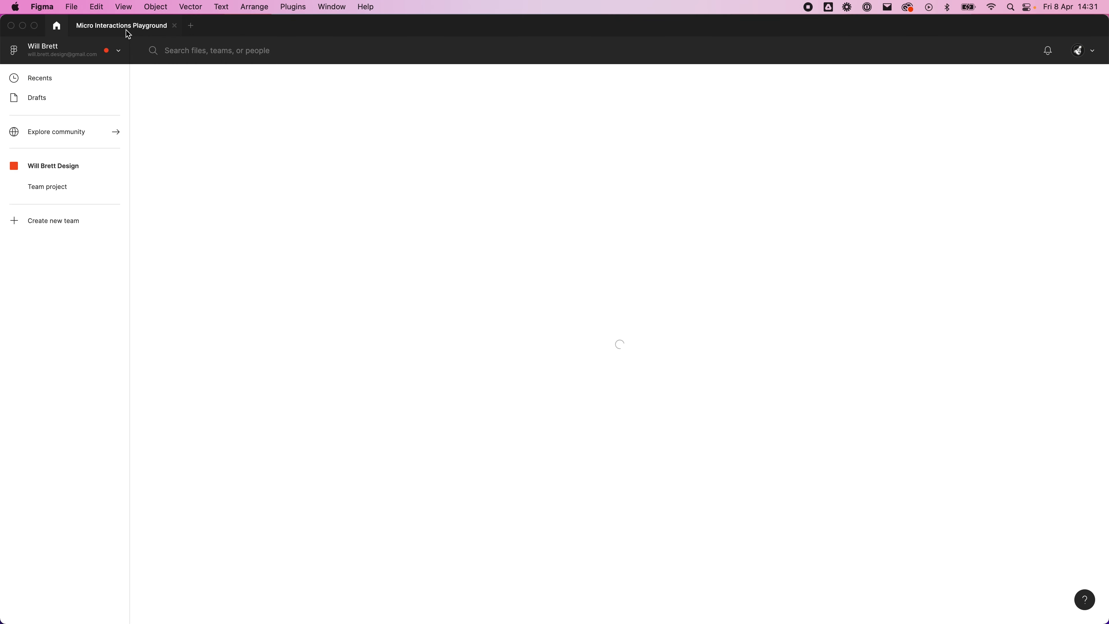
left_click(86, 28)
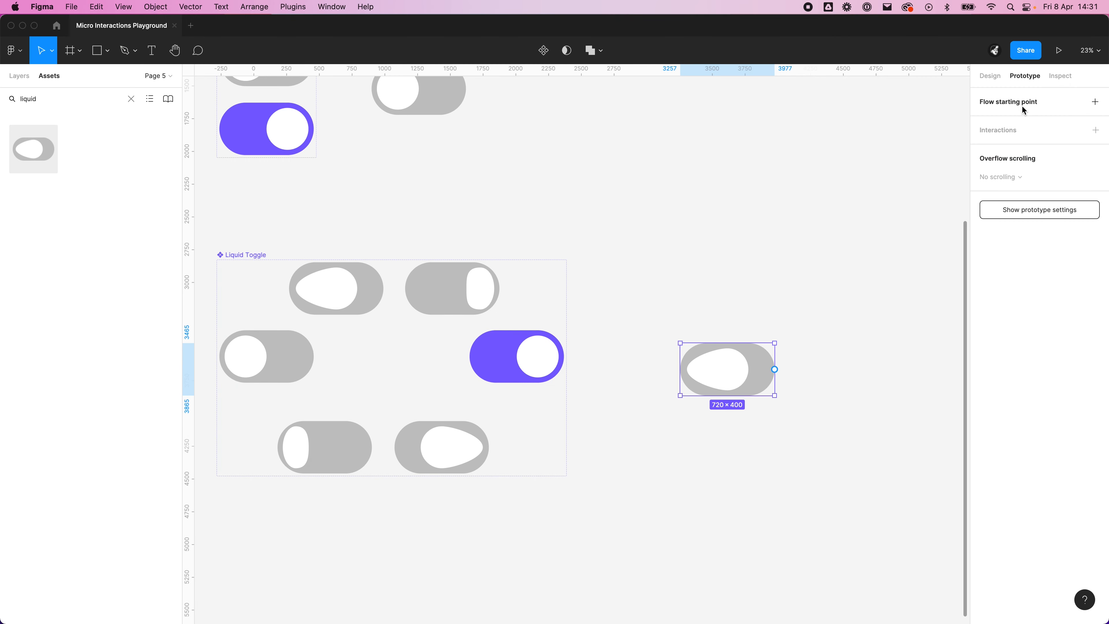
left_click(983, 77)
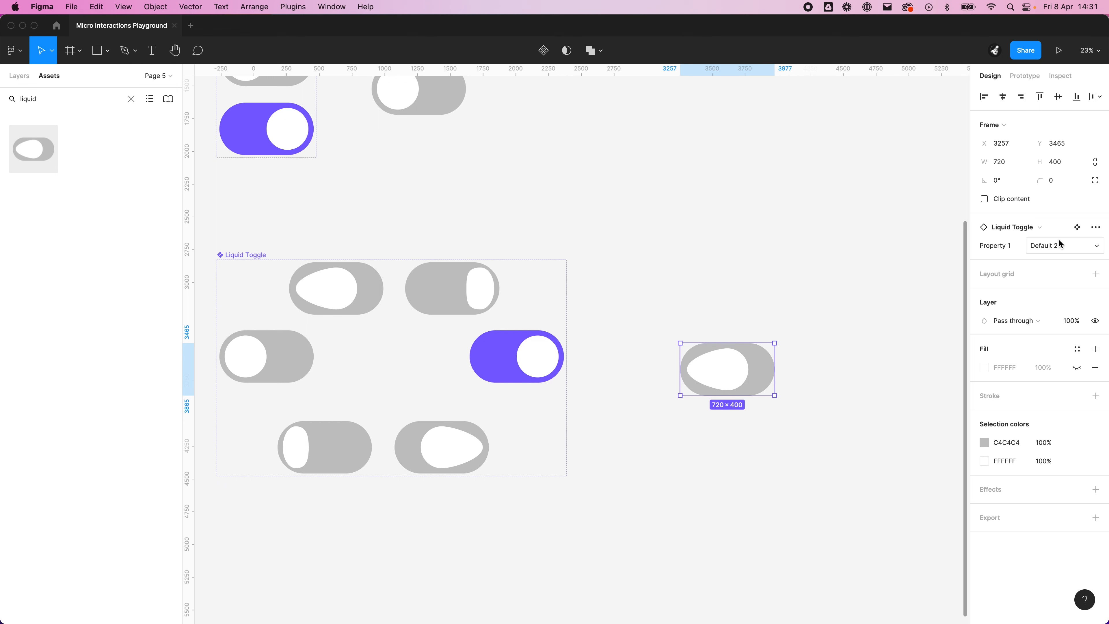
left_click(1047, 246)
left_click(1052, 229)
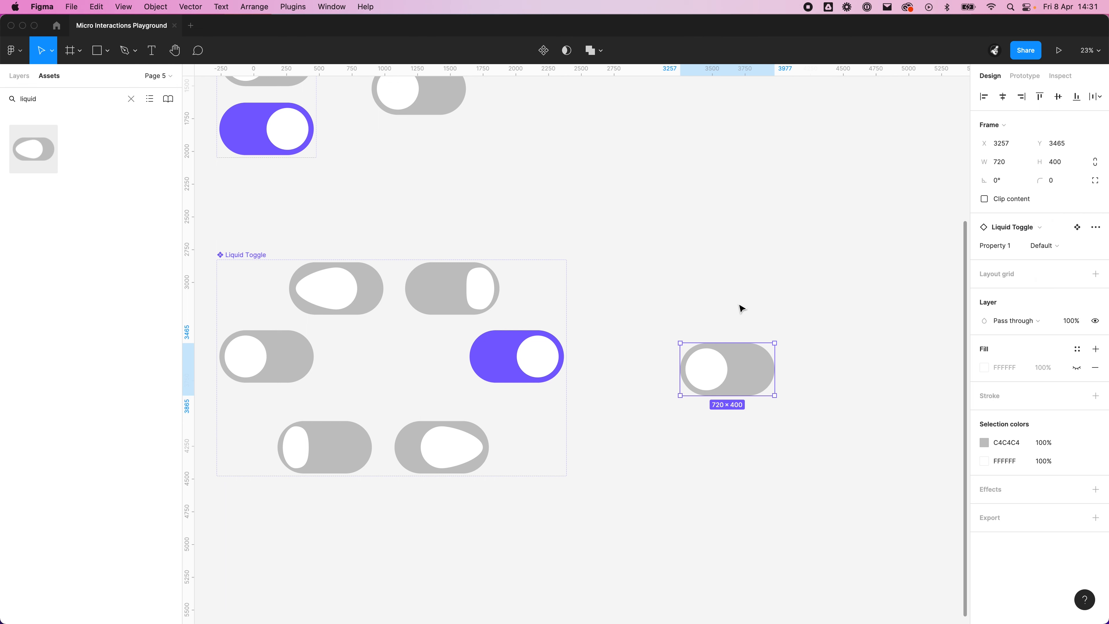
Step: Wrap the placed Liquid Toggle instance in its own frame and clear the selection
right_click(743, 349)
left_click(781, 393)
left_click(765, 470)
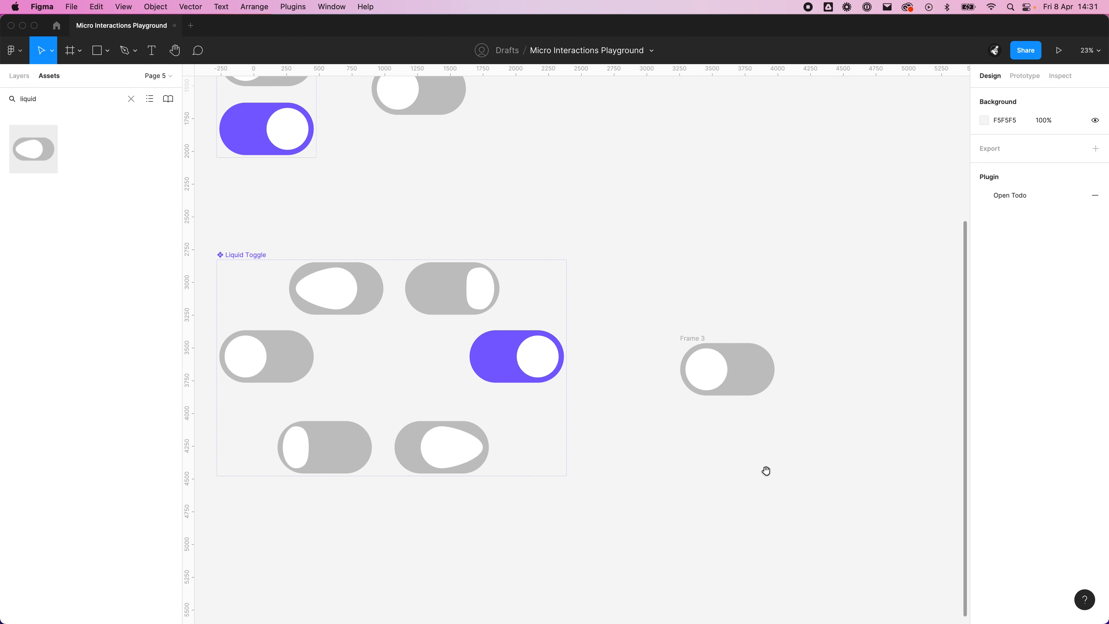
Step: Preview the framed Liquid Toggle instance as a prototype, then close the preview
scroll(765, 470, "right", 3)
left_click(606, 312)
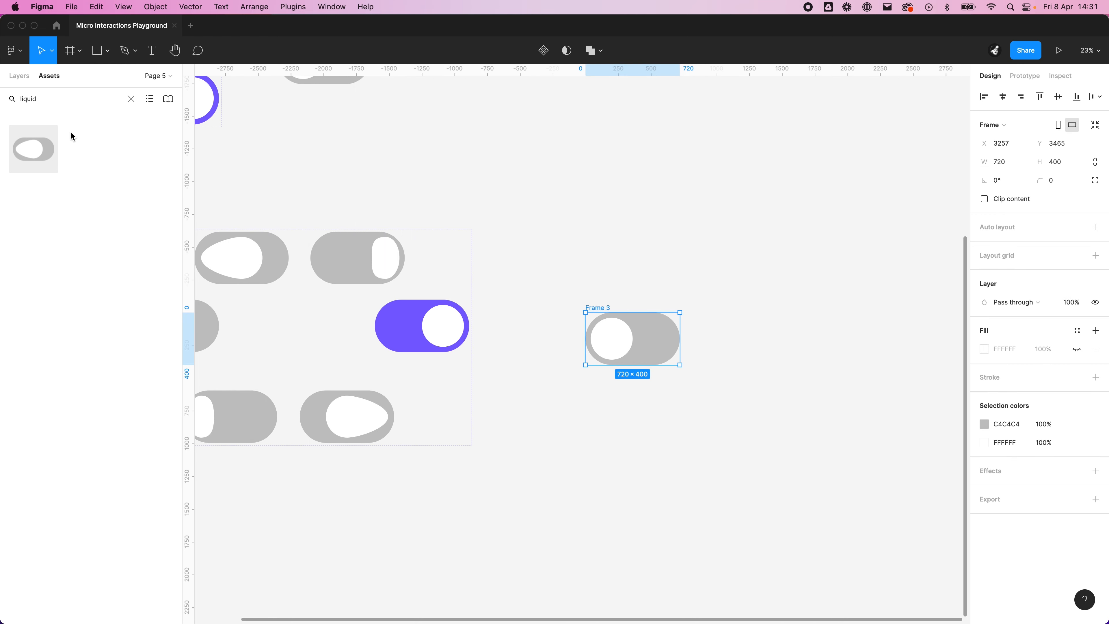
scroll(779, 496, "down", 2)
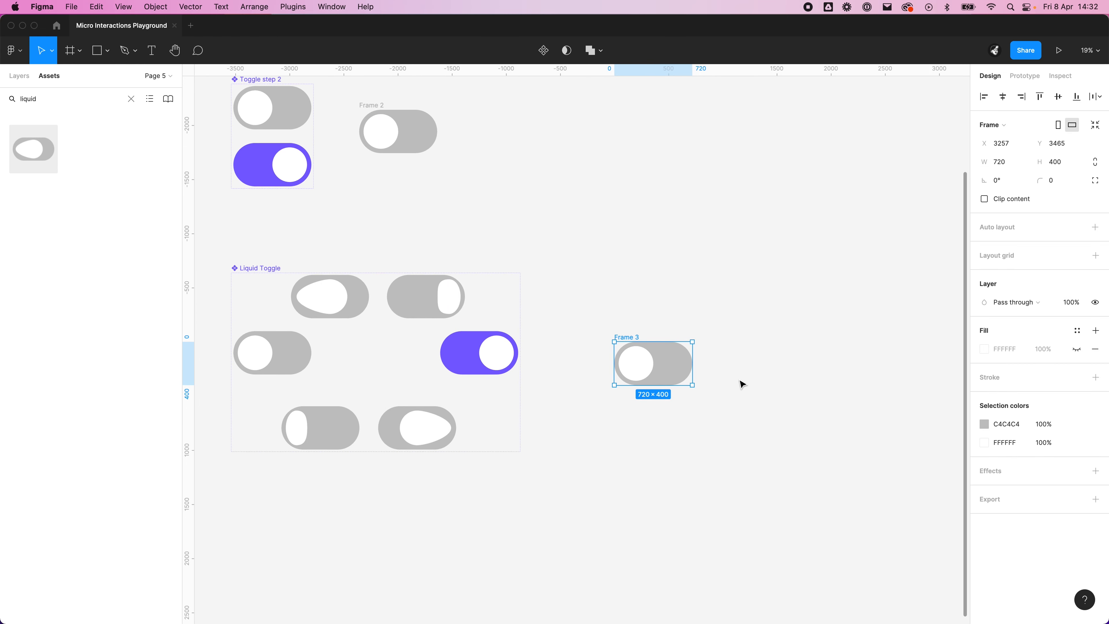
scroll(738, 376, "up", 5)
left_click(1059, 50)
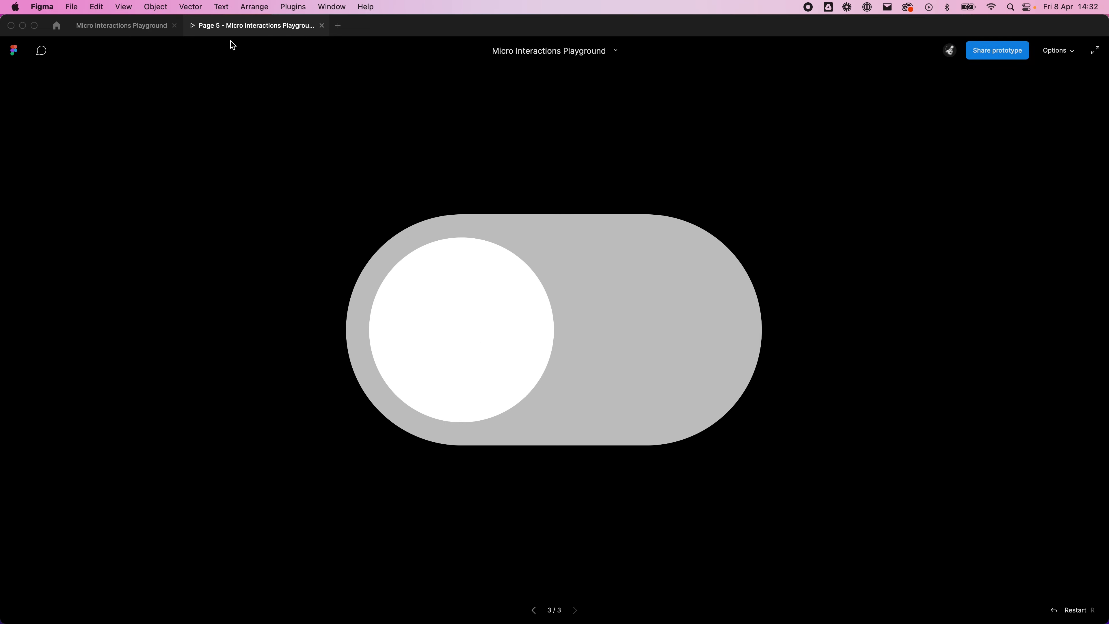
left_click(322, 26)
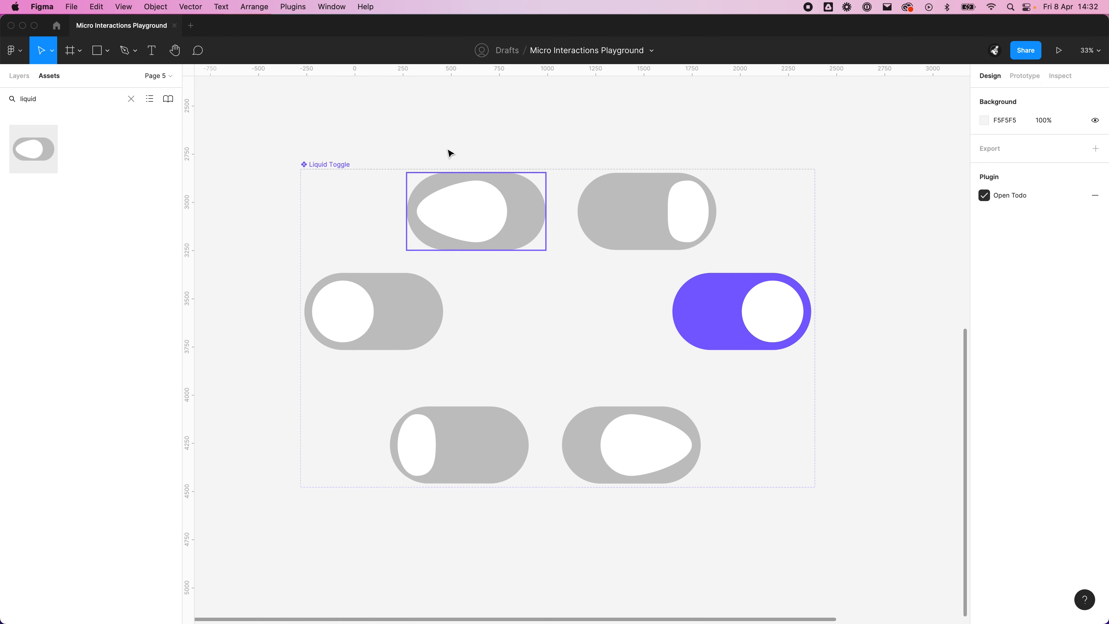
Step: Move the two lower variants of the Liquid Toggle set up together, closer to the middle row
left_click(325, 164)
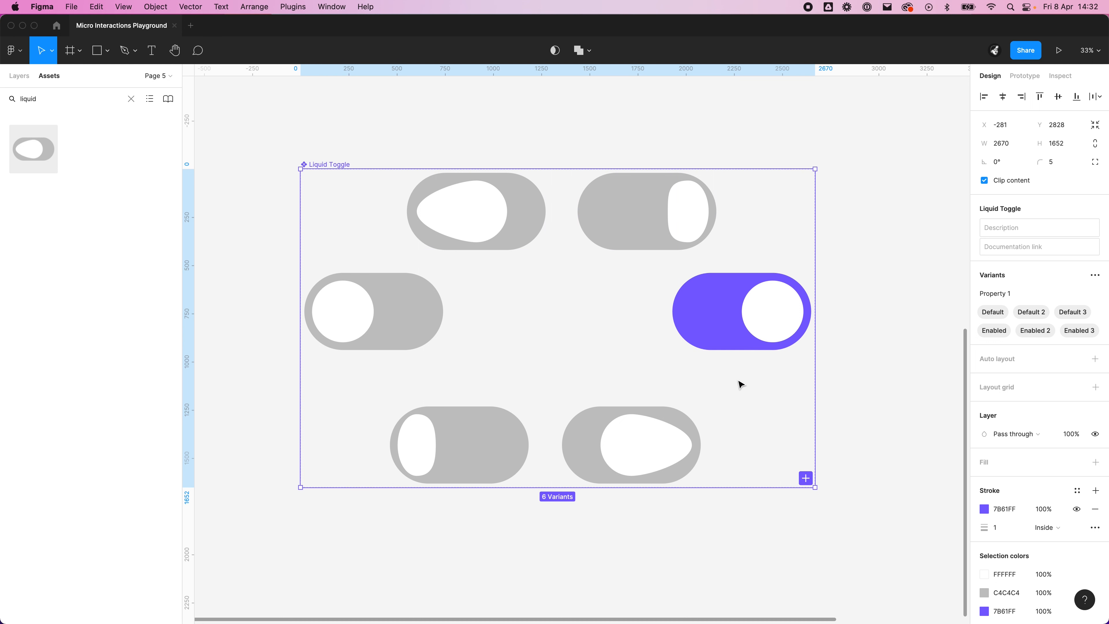
left_click(648, 555)
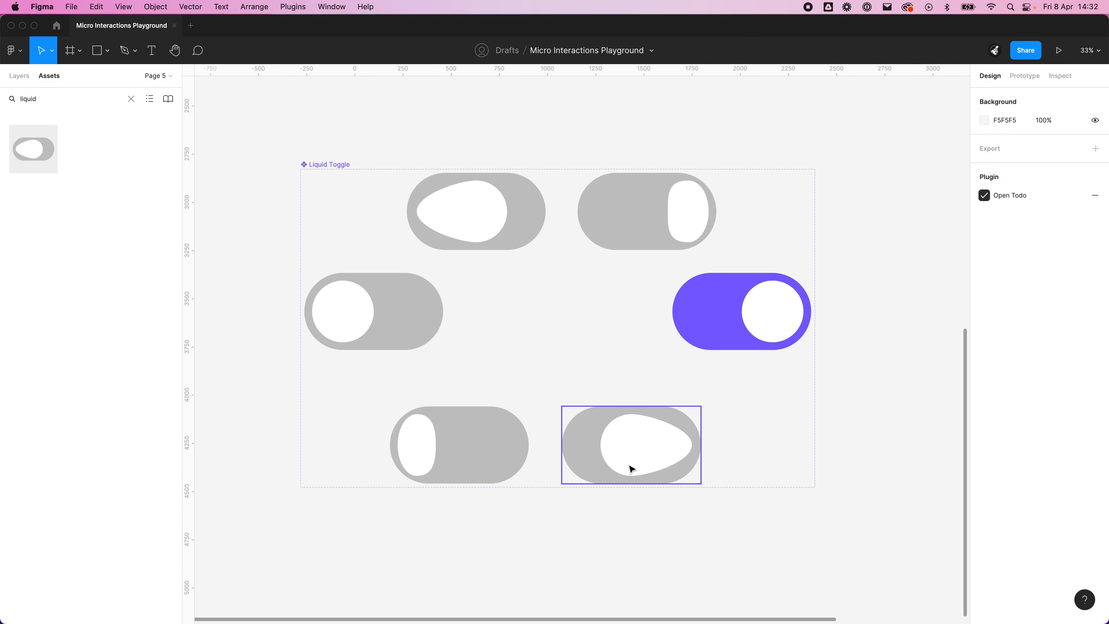
left_click(632, 466)
left_click(520, 449, "shift")
left_click_drag(508, 455, 507, 441)
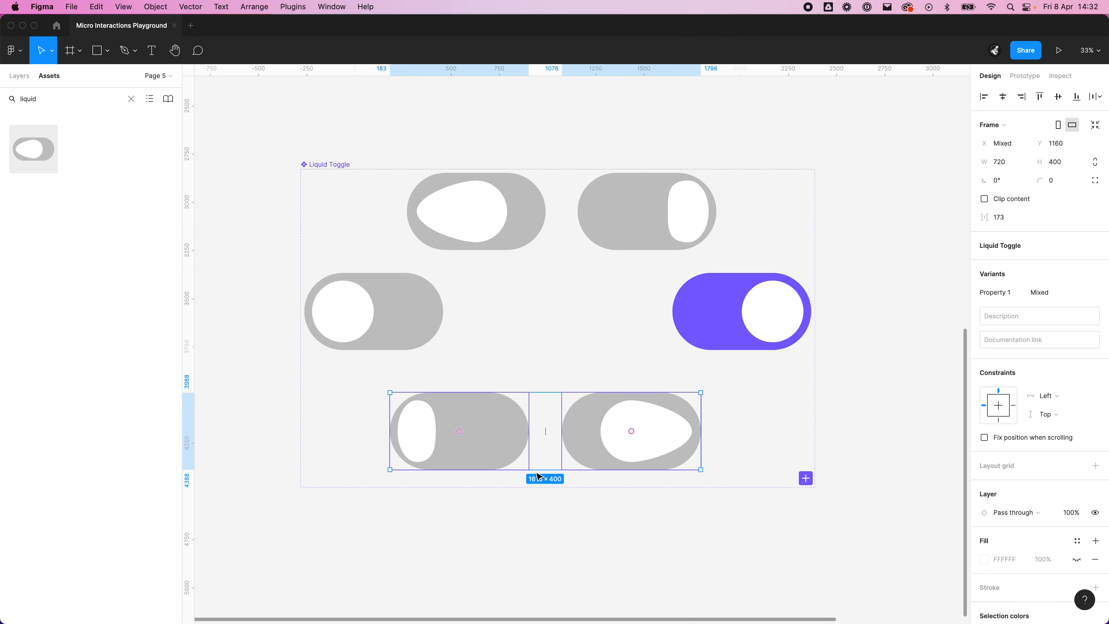
left_click(589, 542)
Step: Link the Default variant to Default 2 with an on-click Smart animate interaction using Ease in
left_click(433, 329)
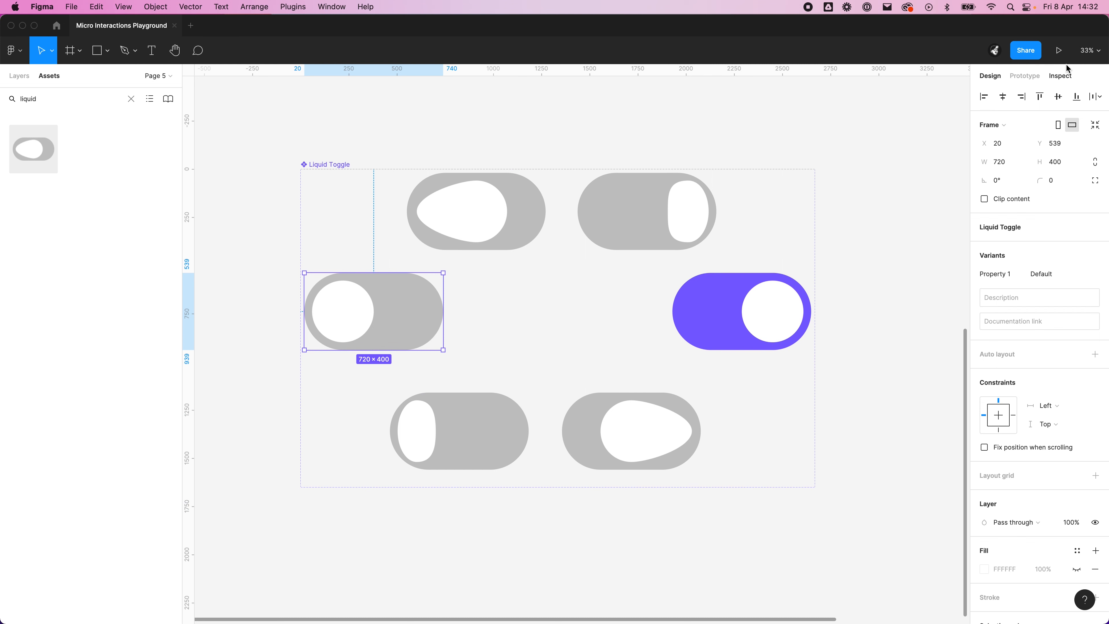
left_click(1022, 76)
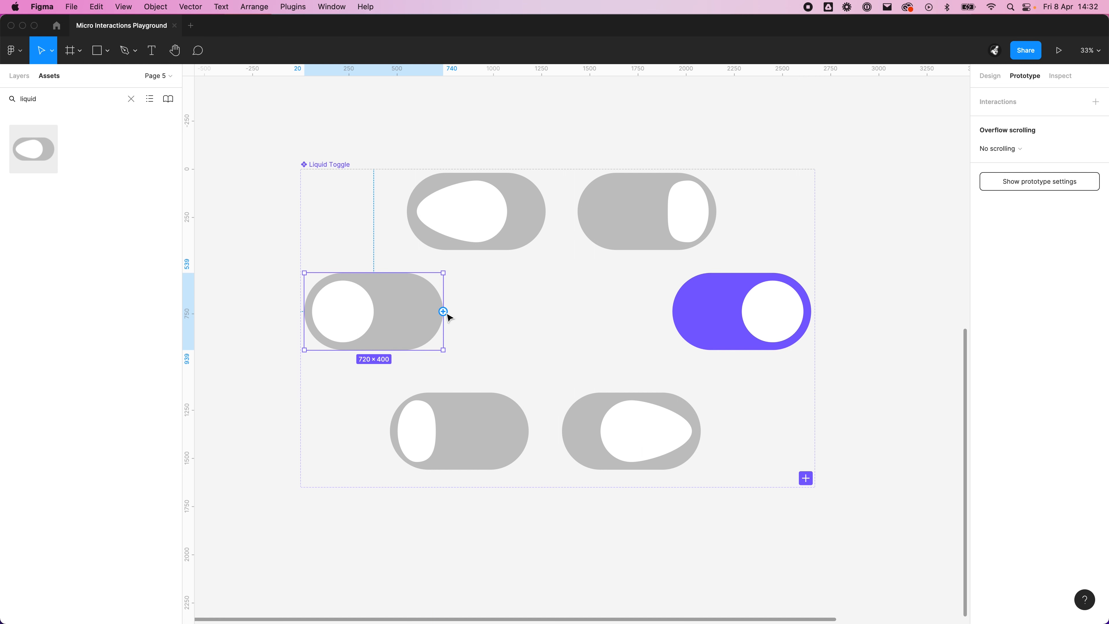
left_click_drag(443, 311, 495, 245)
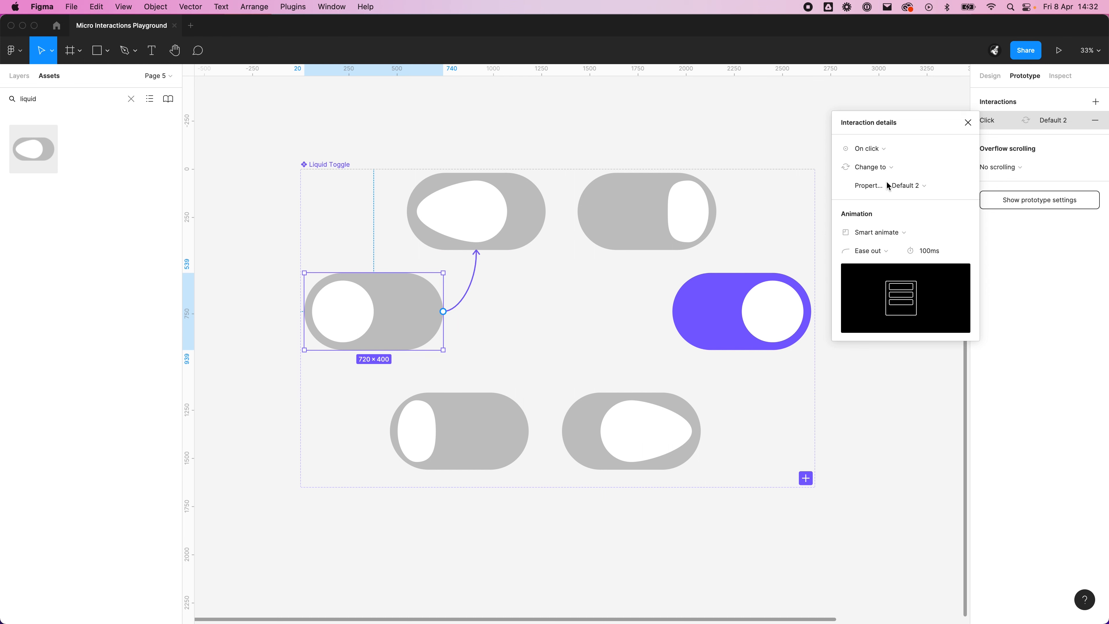
left_click(886, 252)
left_click(879, 238)
Step: Link Default 2 to Default 3 with an after-delay trigger of 1 ms and Linear easing
left_click(508, 210)
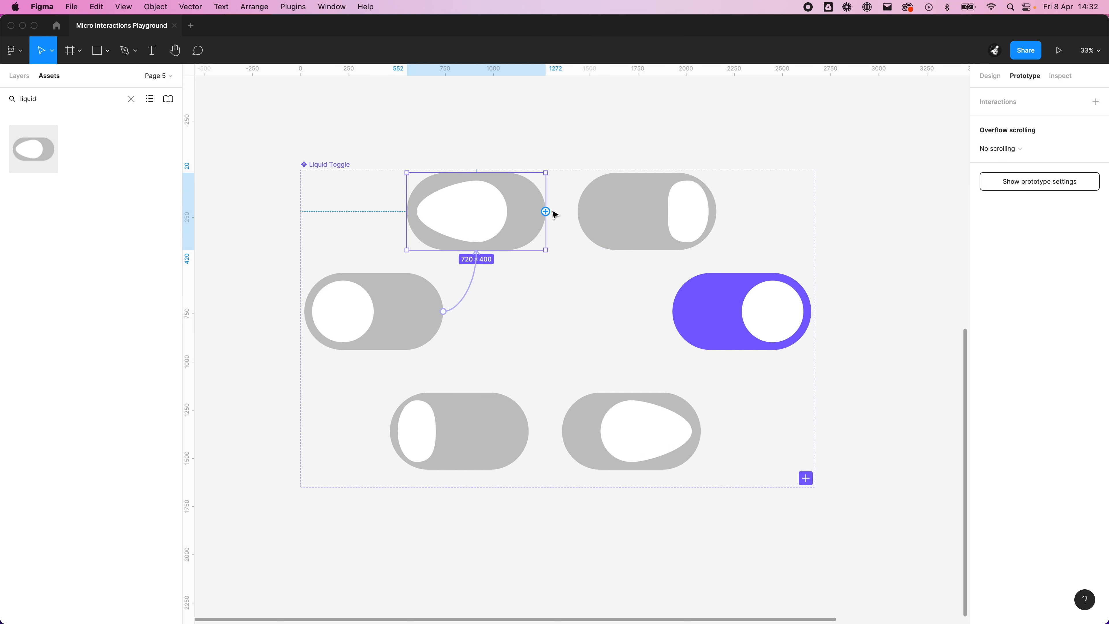
left_click_drag(547, 214, 616, 218)
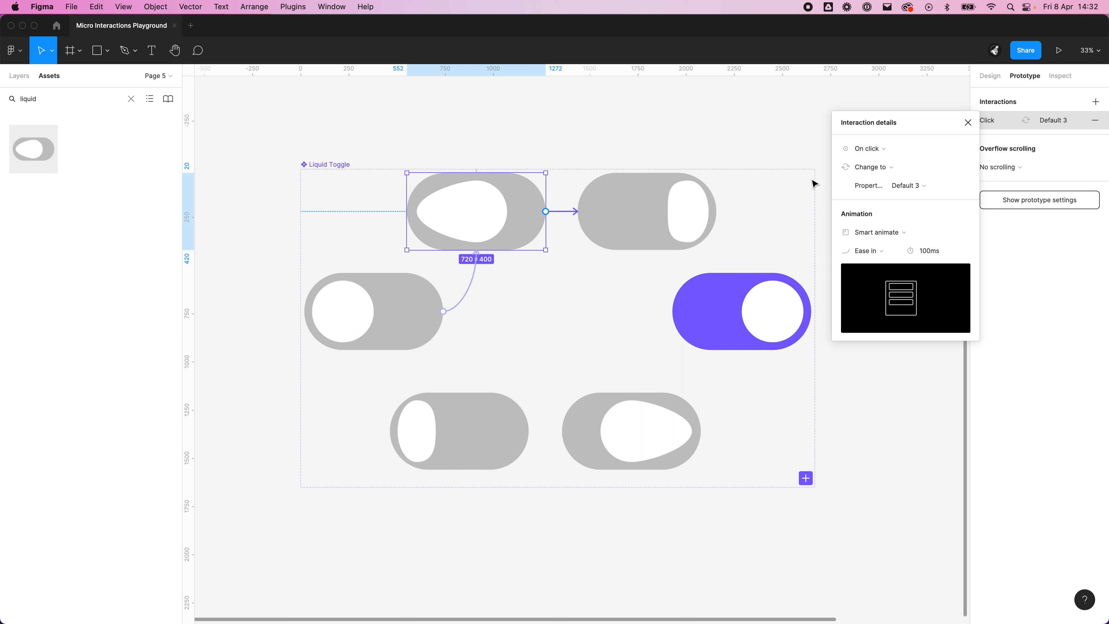
left_click(873, 150)
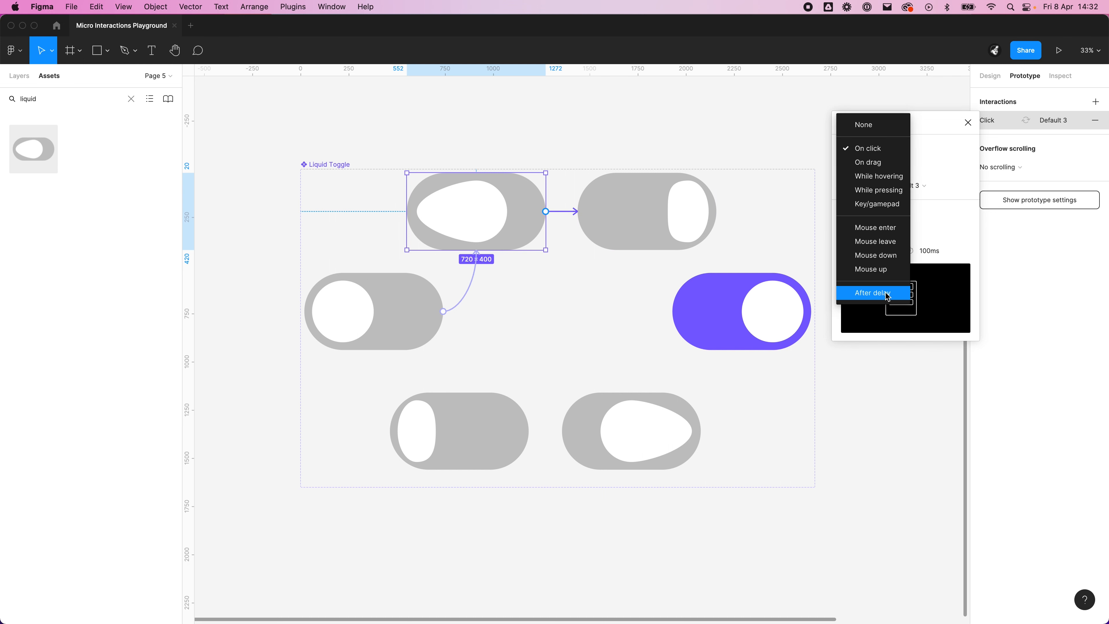
left_click(874, 292)
left_click(928, 147)
type("1")
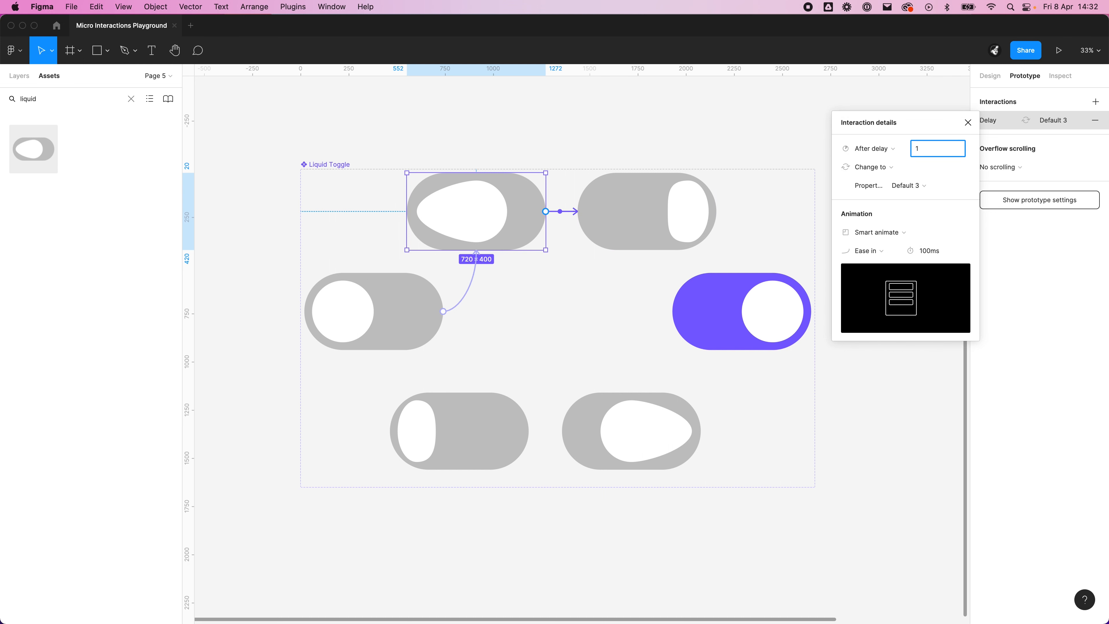
left_click(869, 251)
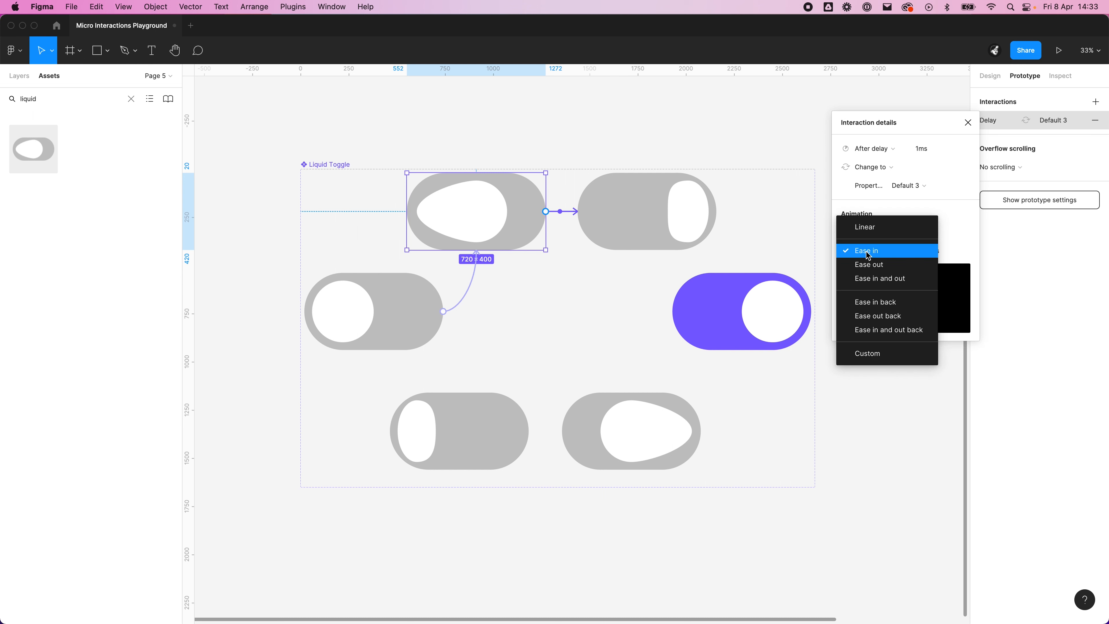
left_click(869, 229)
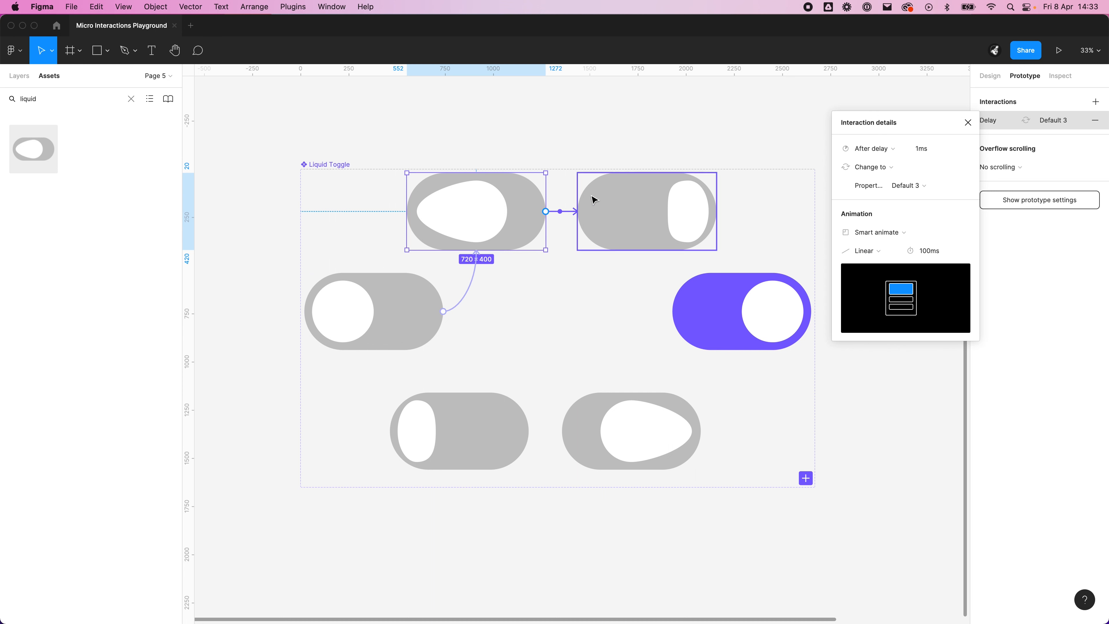
Step: Link Default 3 to the Enabled variant with an after-delay trigger of 1 ms and Ease out
left_click(707, 227)
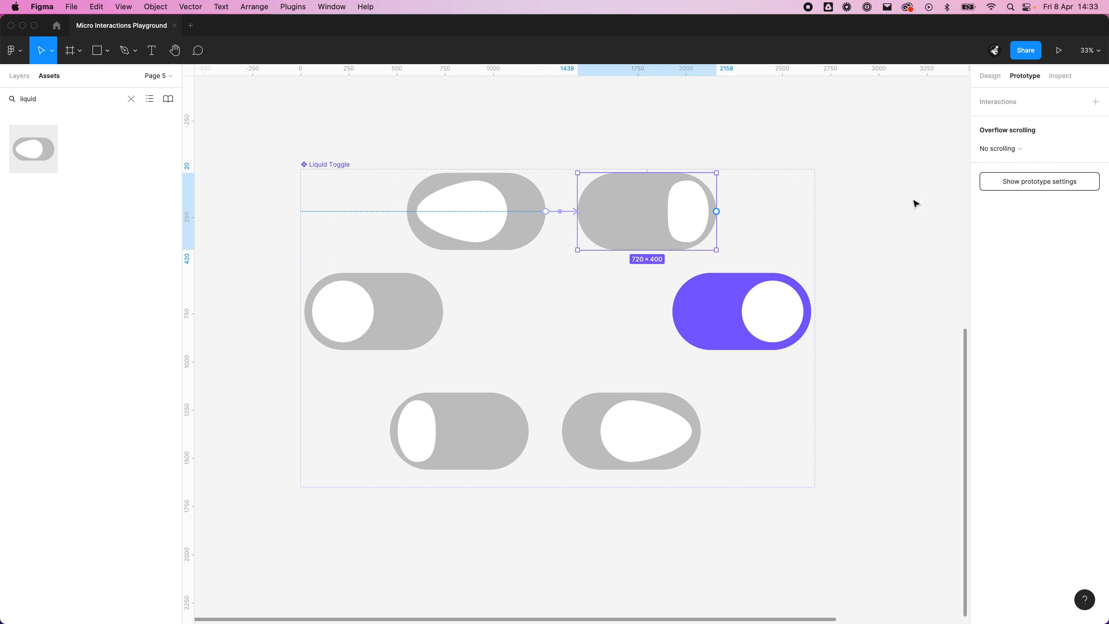
left_click(567, 262)
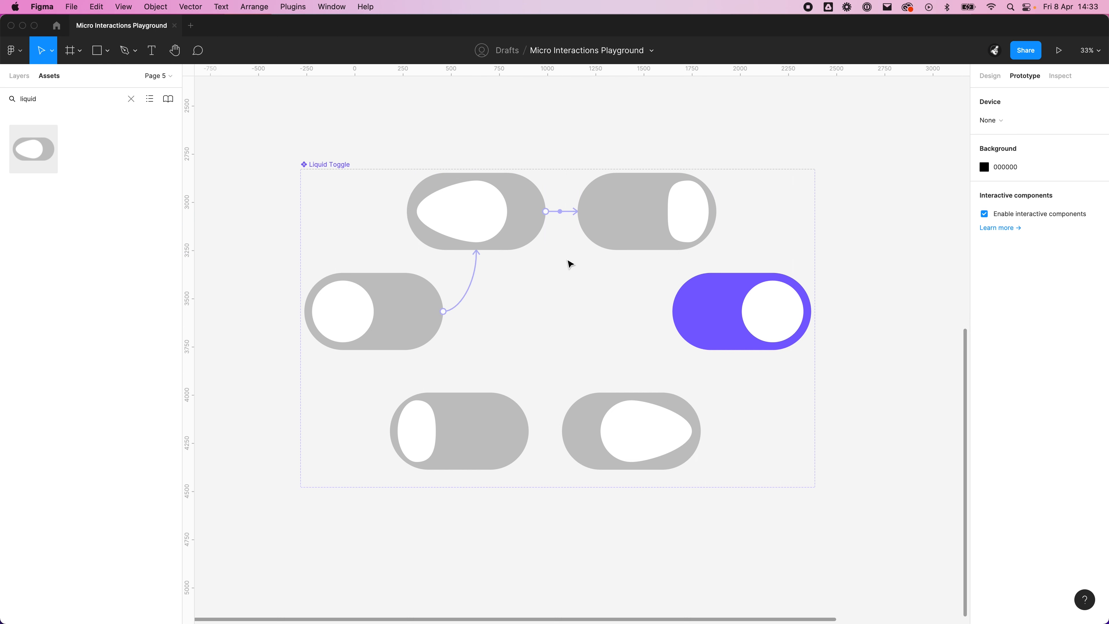
left_click(566, 214)
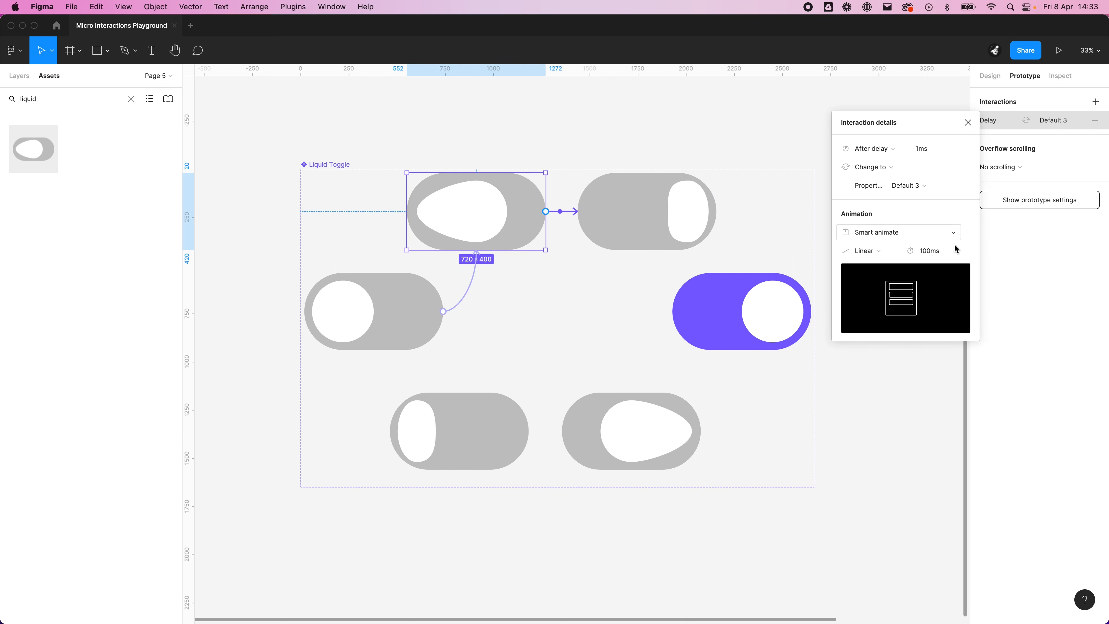
left_click(642, 230)
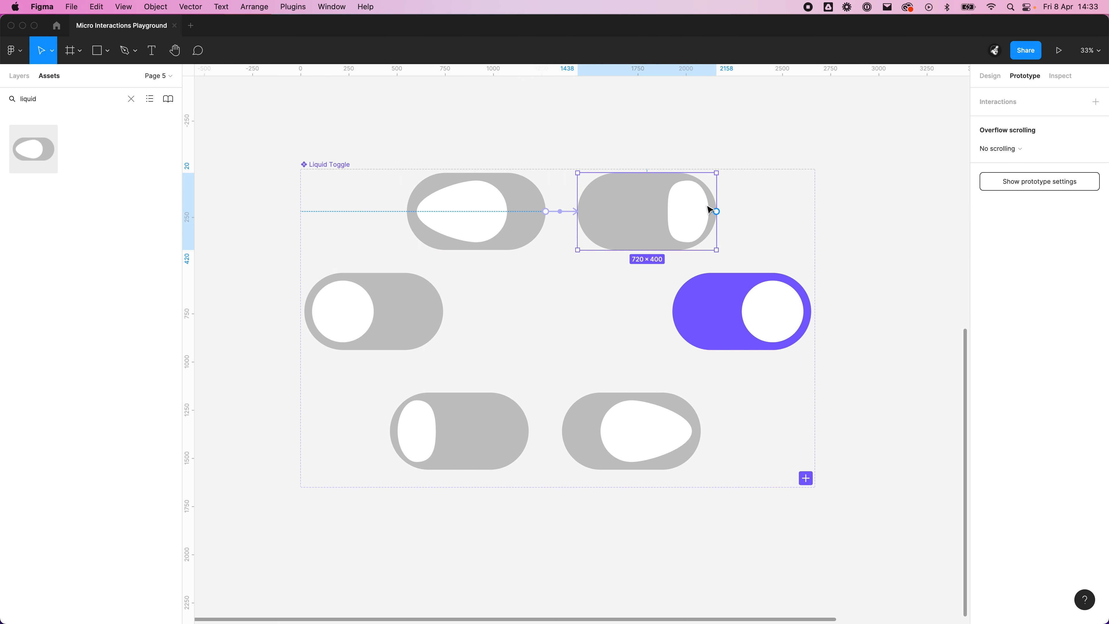
left_click_drag(710, 211, 757, 316)
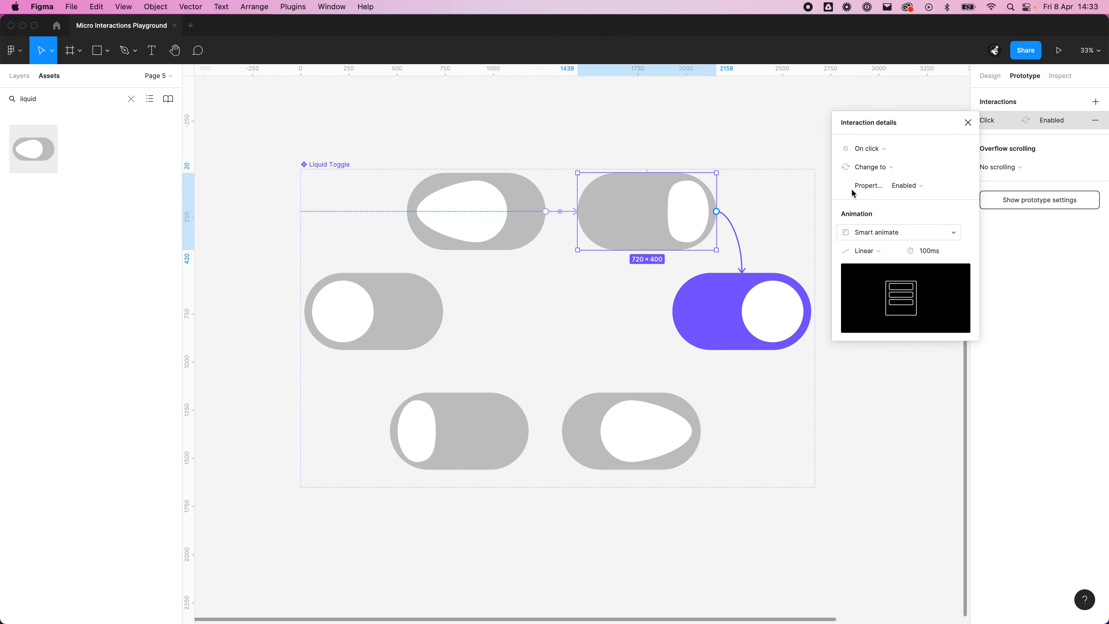
left_click(864, 148)
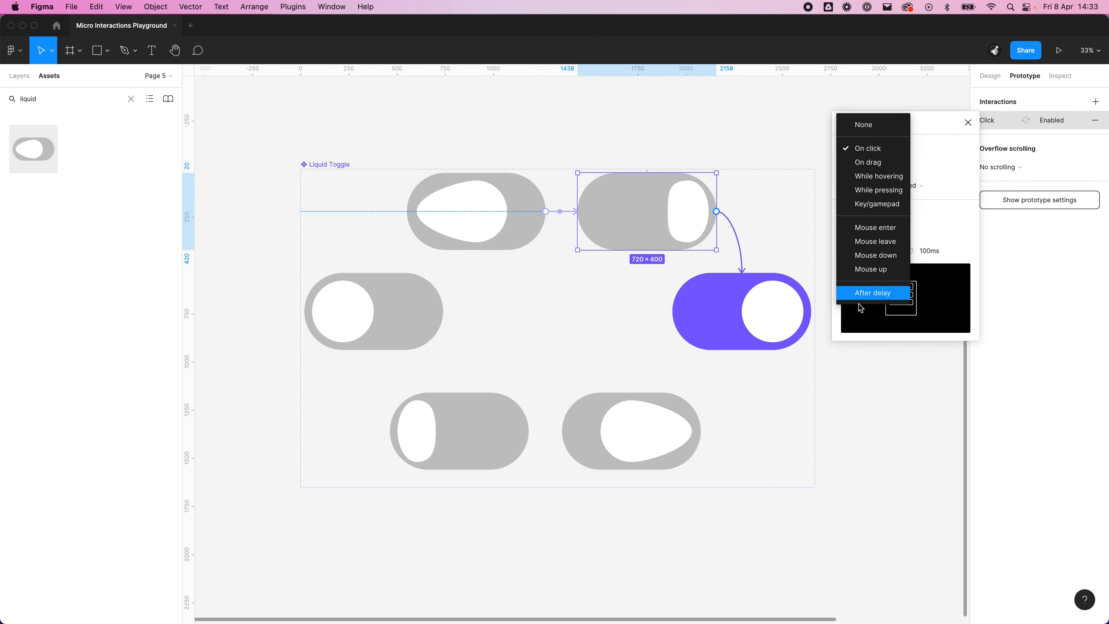
left_click(869, 292)
left_click(925, 153)
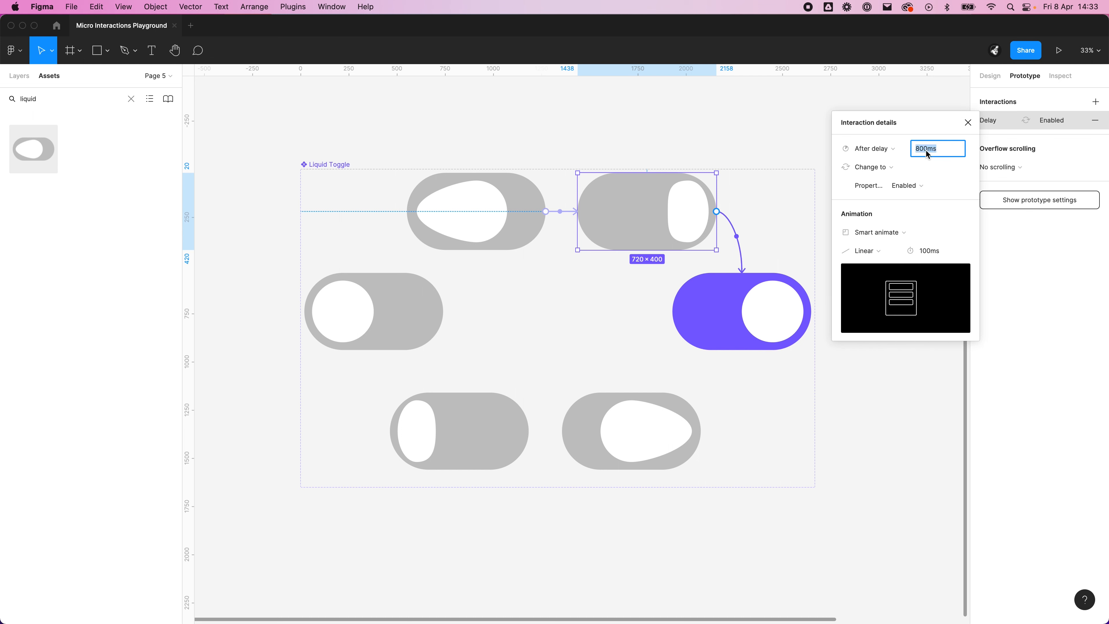
type("1")
key("Return")
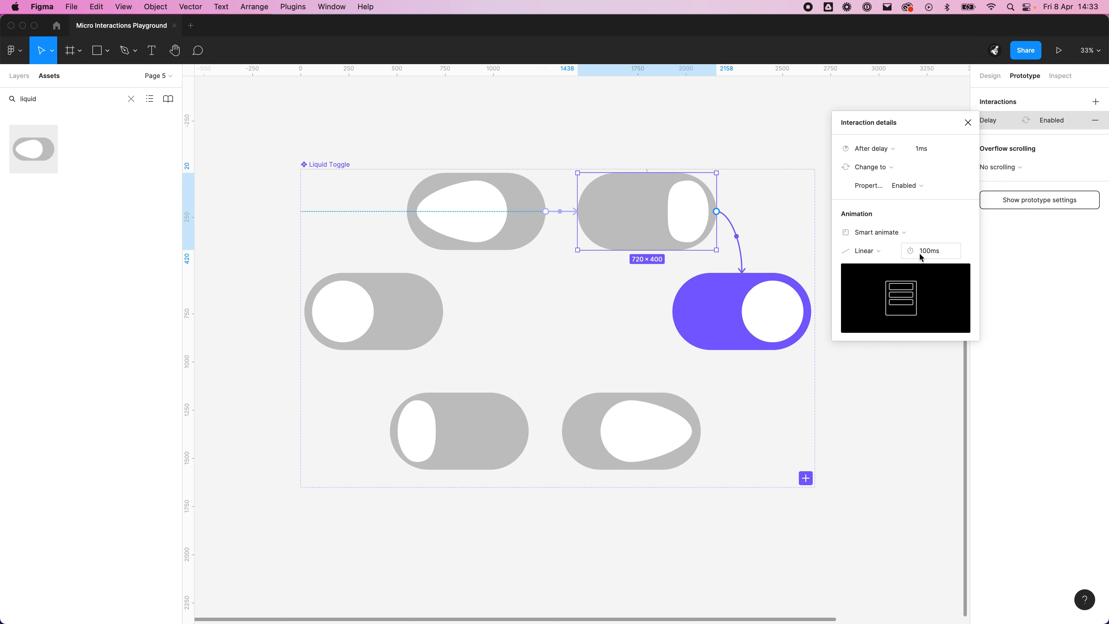
left_click(891, 255)
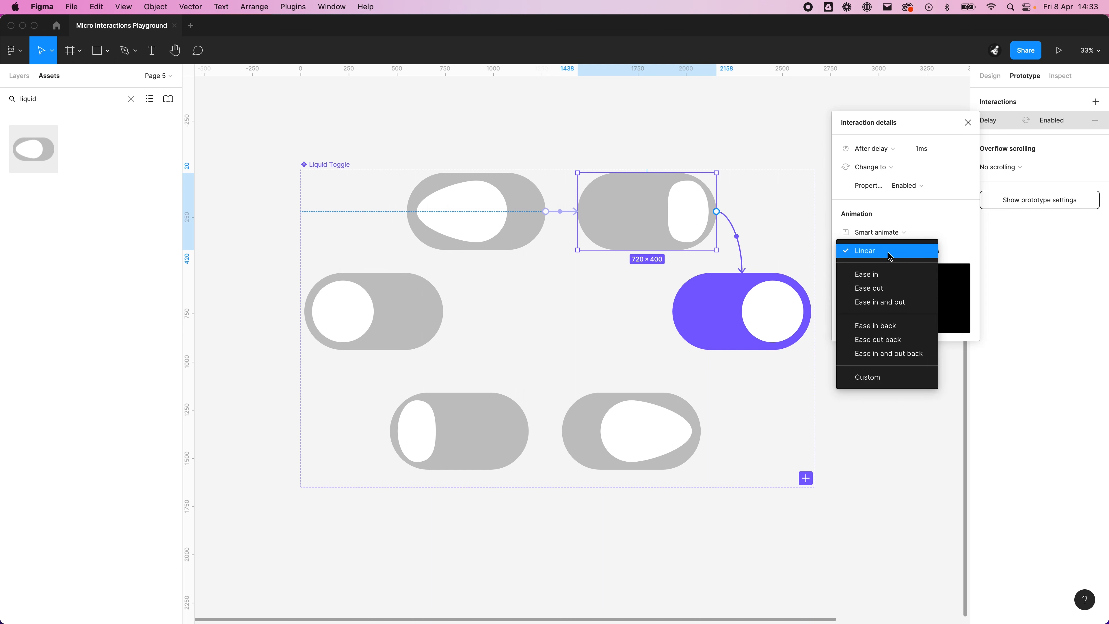
left_click(893, 288)
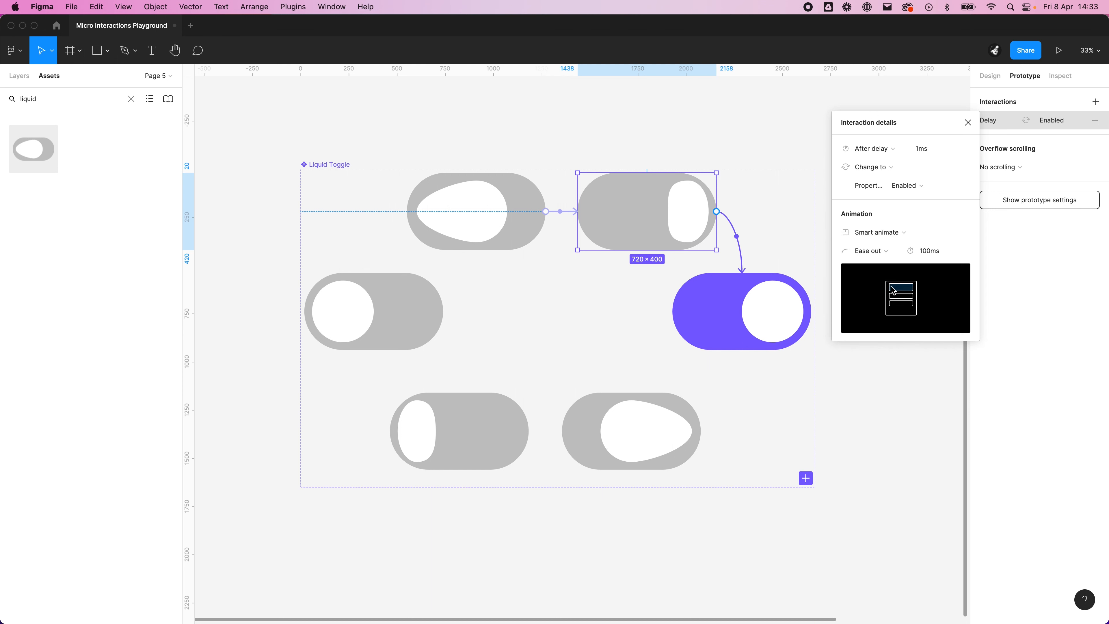
Step: Link the Enabled variant to Enabled 2 with an on-click interaction using Ease in
left_click(687, 326)
left_click_drag(812, 312, 637, 446)
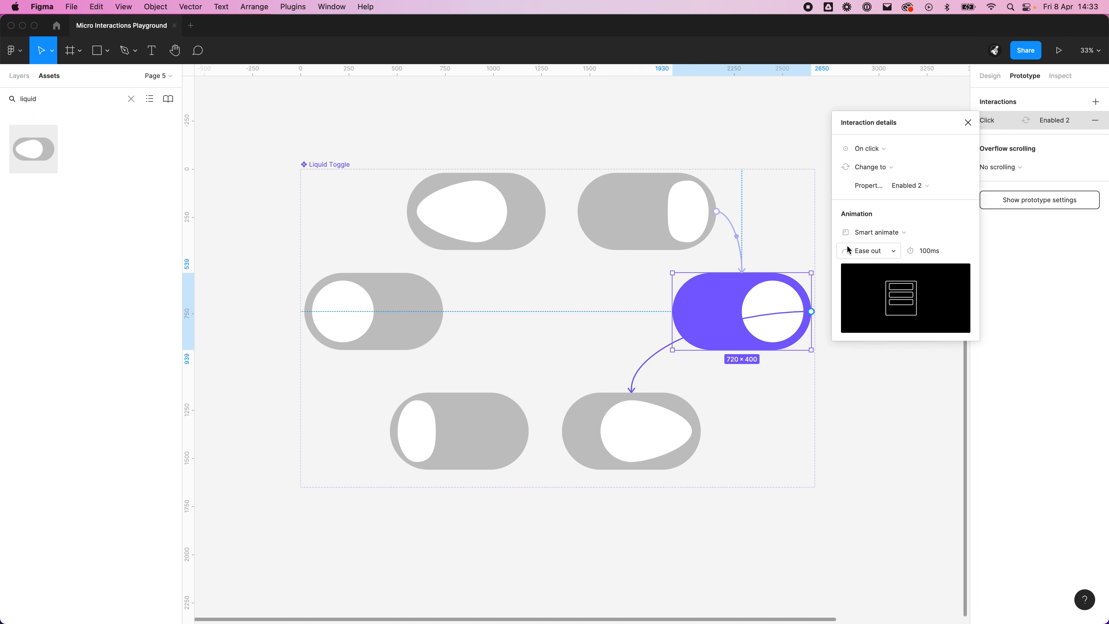
left_click(876, 251)
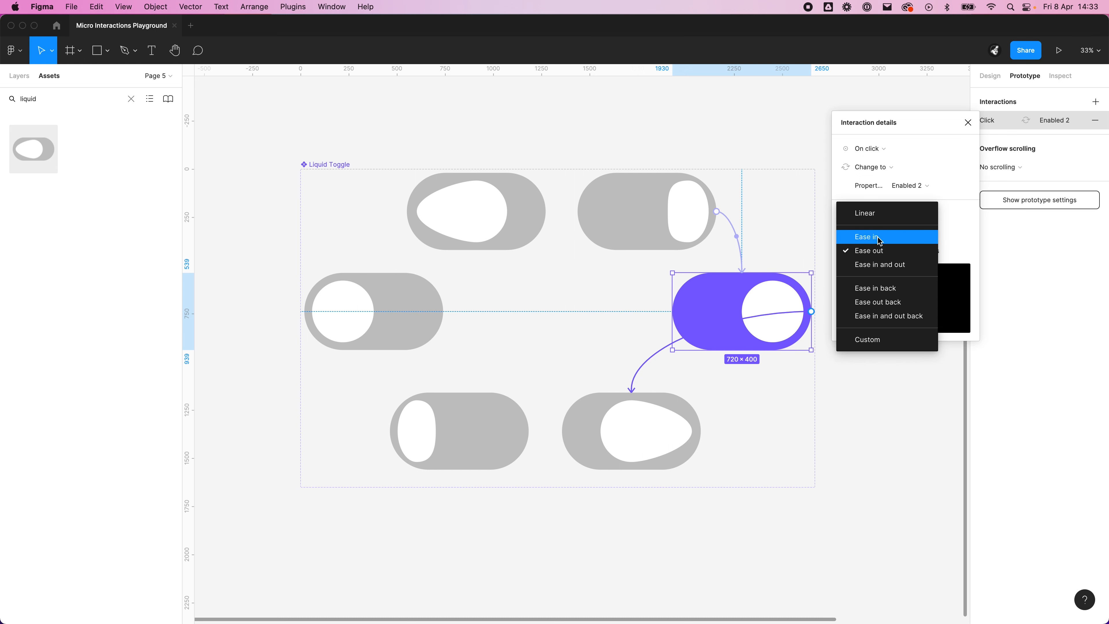
left_click(869, 236)
Step: Link Enabled 2 to Enabled 3 with an after-delay trigger of 1 ms and Linear easing
left_click(697, 433)
left_click_drag(701, 431, 533, 432)
left_click(872, 151)
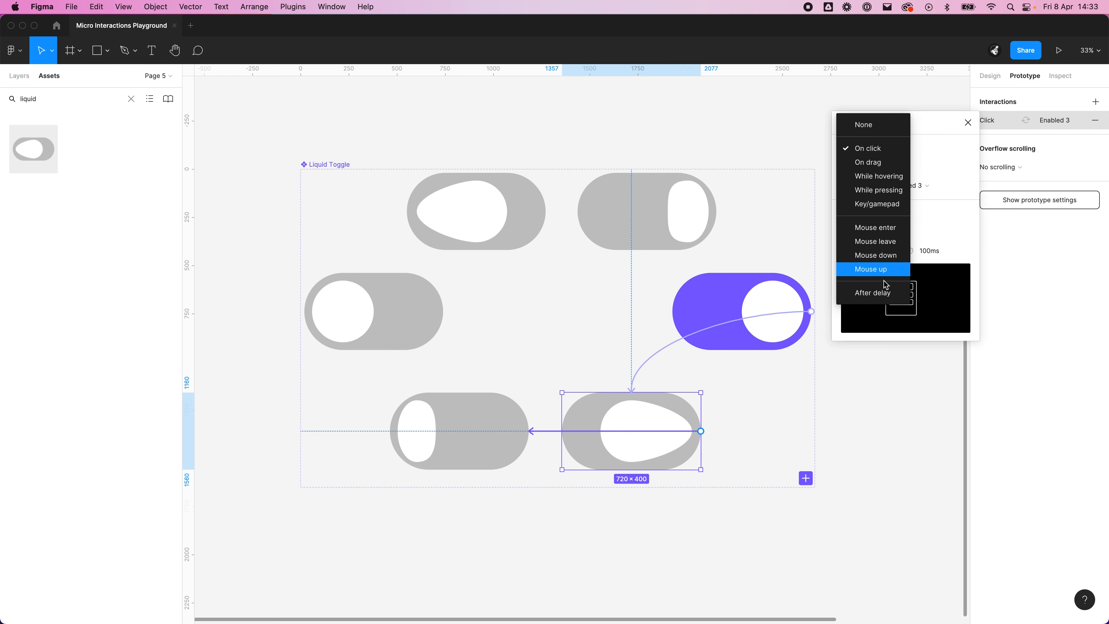
left_click(876, 292)
left_click(939, 155)
type("1")
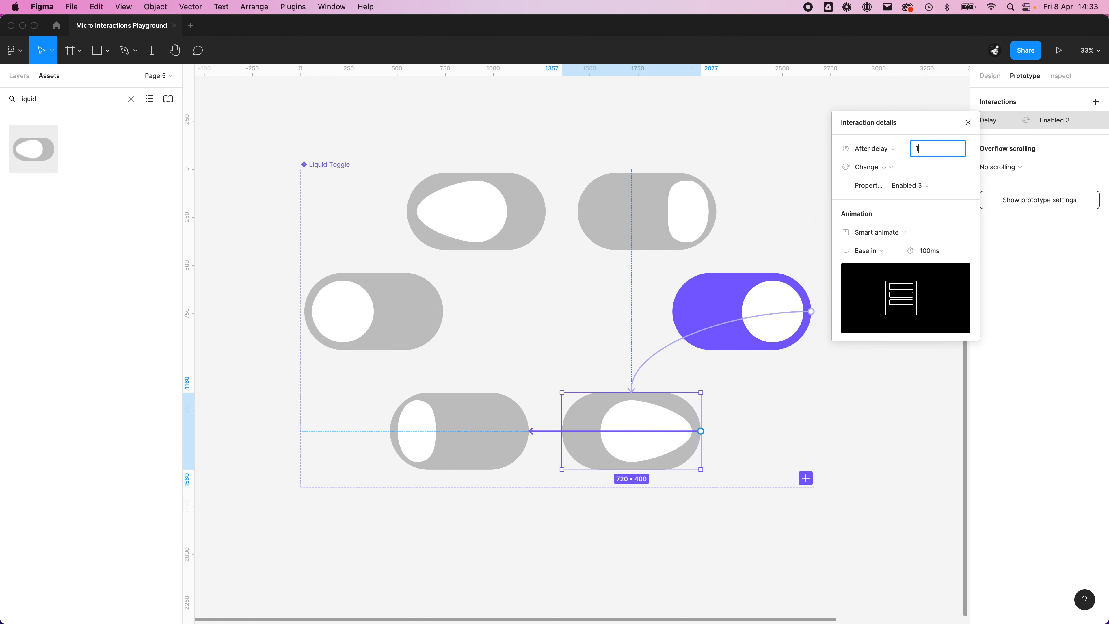
left_click(869, 251)
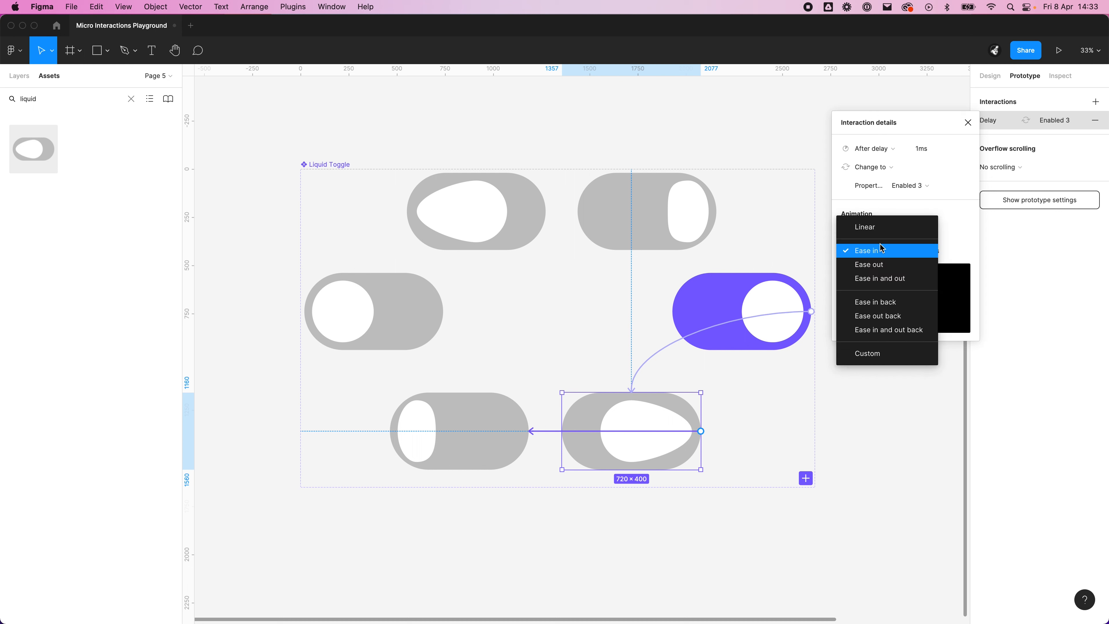
left_click(870, 226)
Step: Link Enabled 3 back to the Default variant with an after-delay trigger of 1 ms and Ease out
left_click(516, 421)
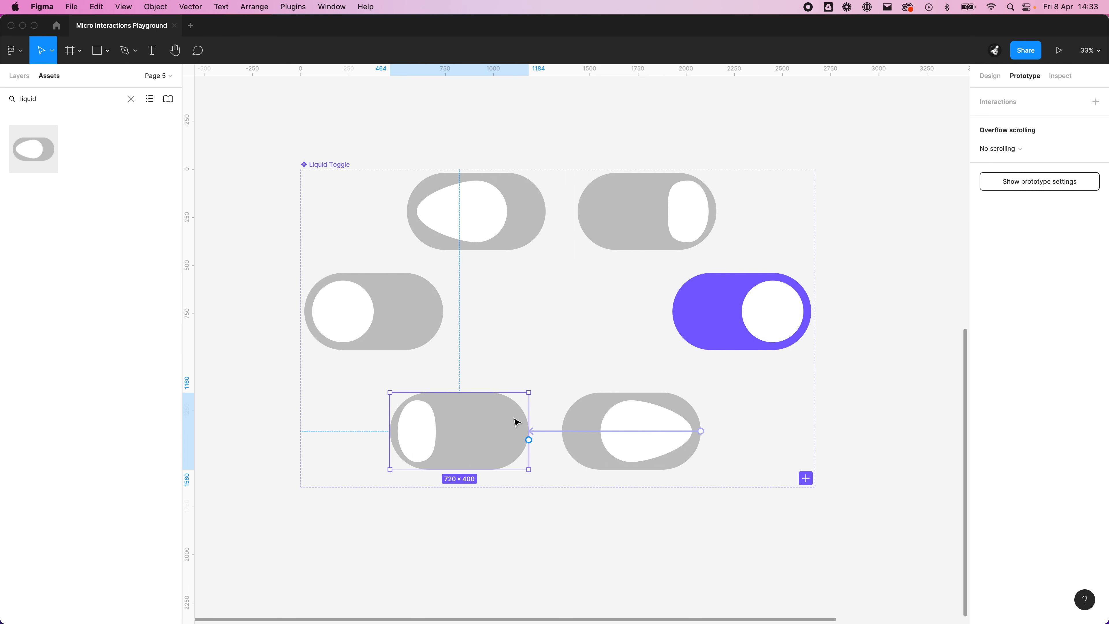
left_click_drag(529, 440, 410, 354)
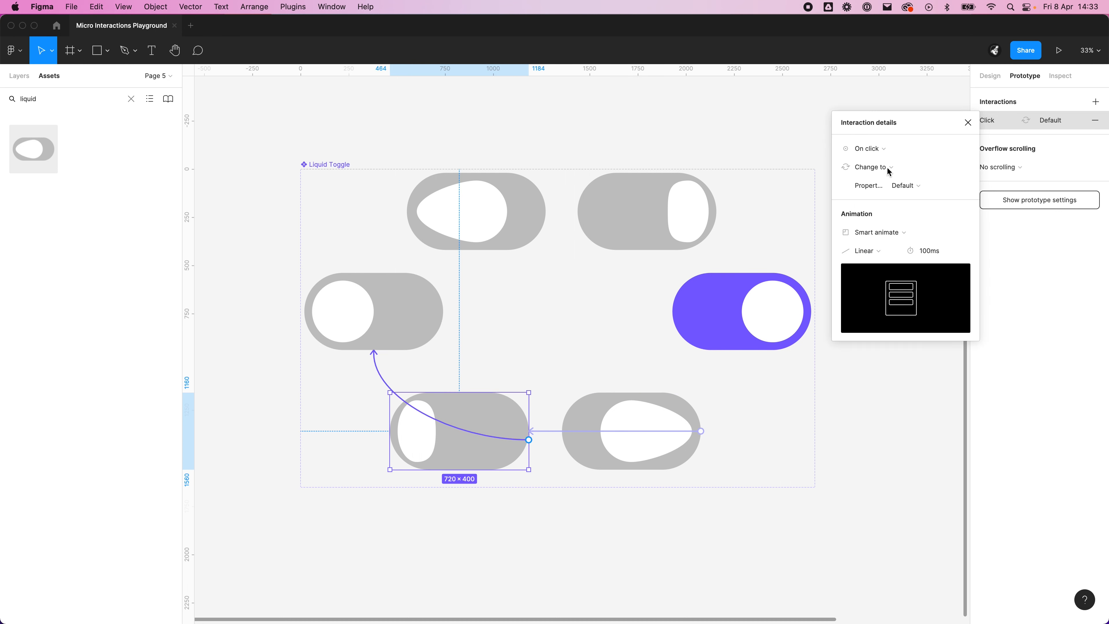
left_click(883, 153)
left_click(881, 294)
left_click(946, 155)
type("1")
left_click(886, 250)
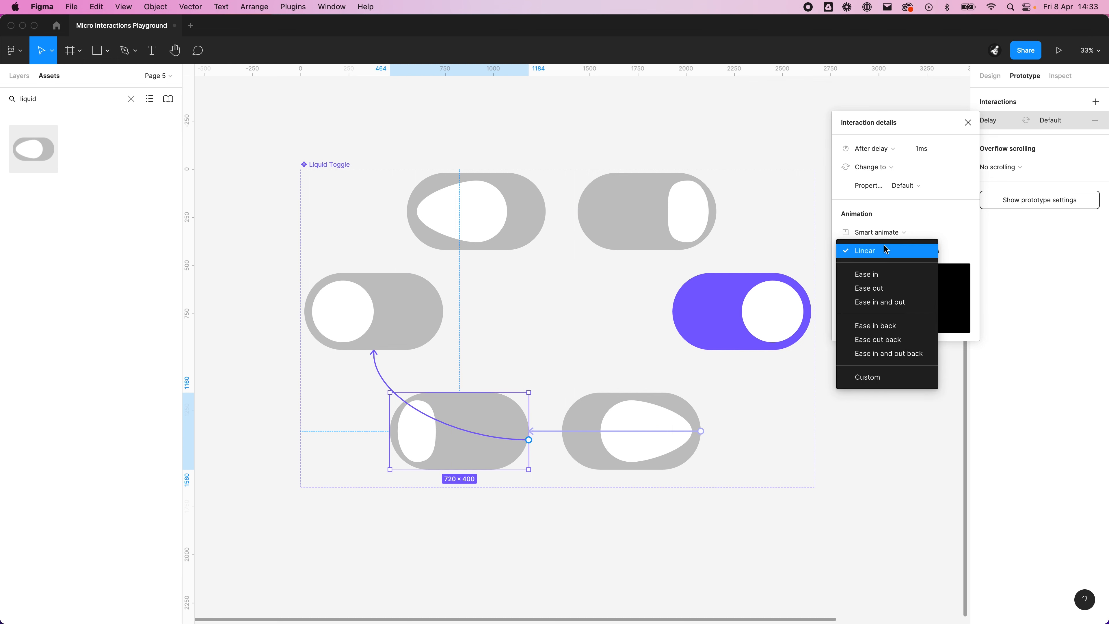
left_click(888, 290)
left_click(529, 504)
Step: Present the prototype from Frame 3, which holds the Liquid Toggle instance
scroll(525, 445, "down", 5)
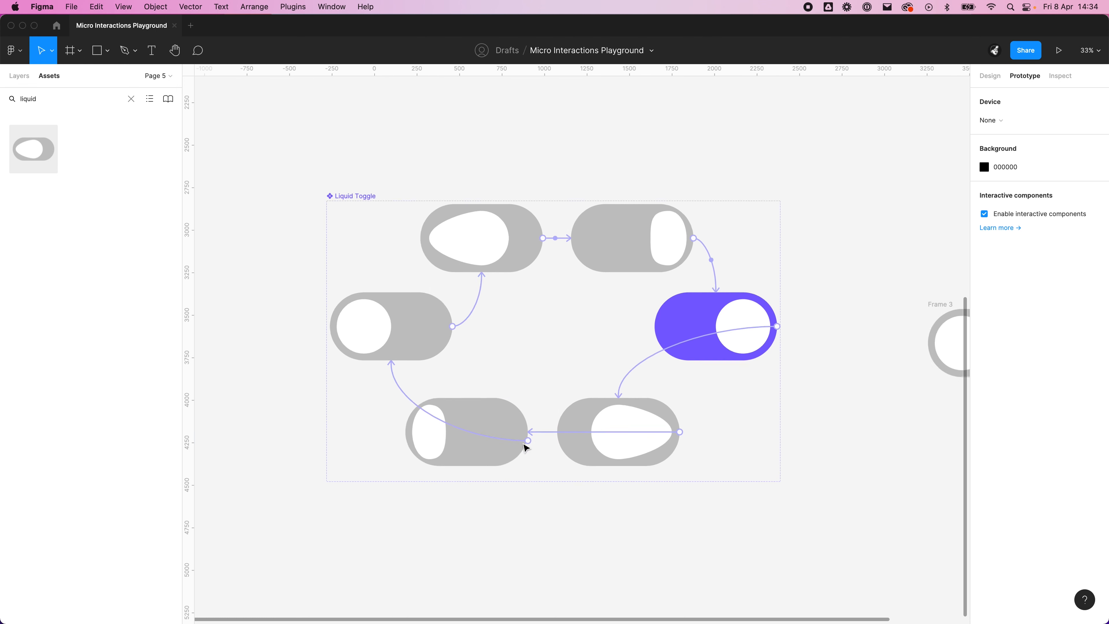
left_click_drag(725, 458, 533, 435)
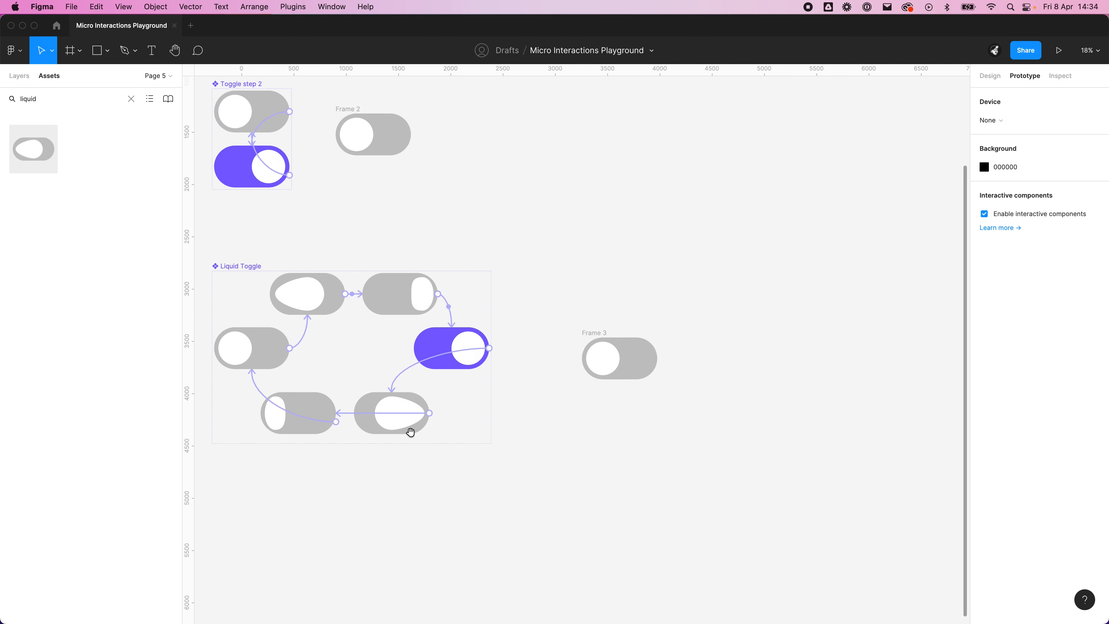
left_click_drag(344, 429, 487, 491)
scroll(648, 413, "down", 5)
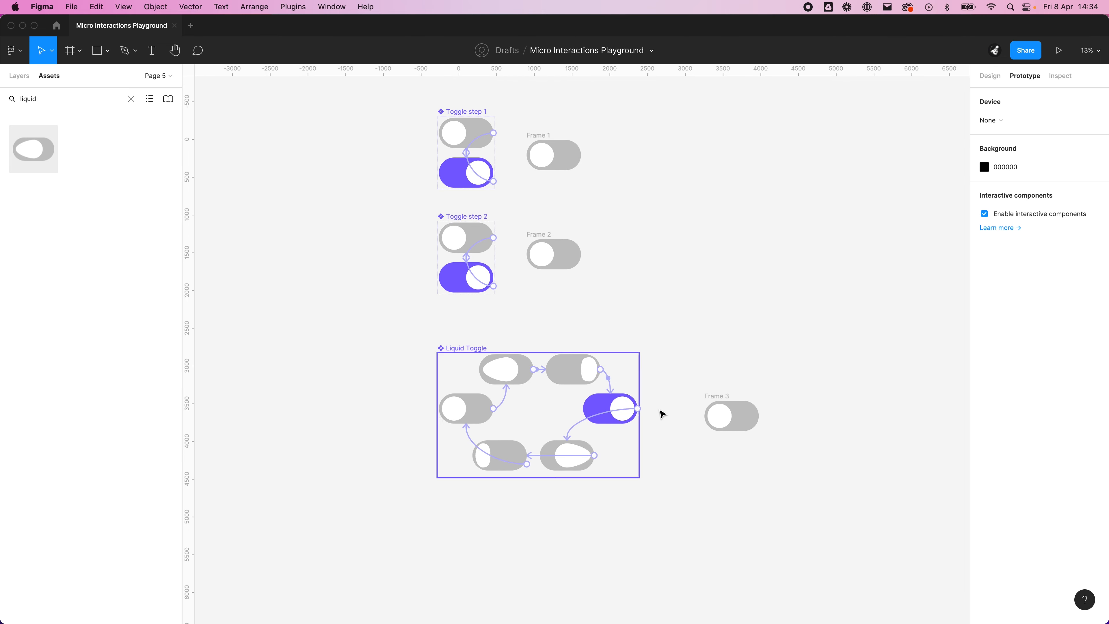
scroll(651, 407, "up", 4)
left_click(758, 420)
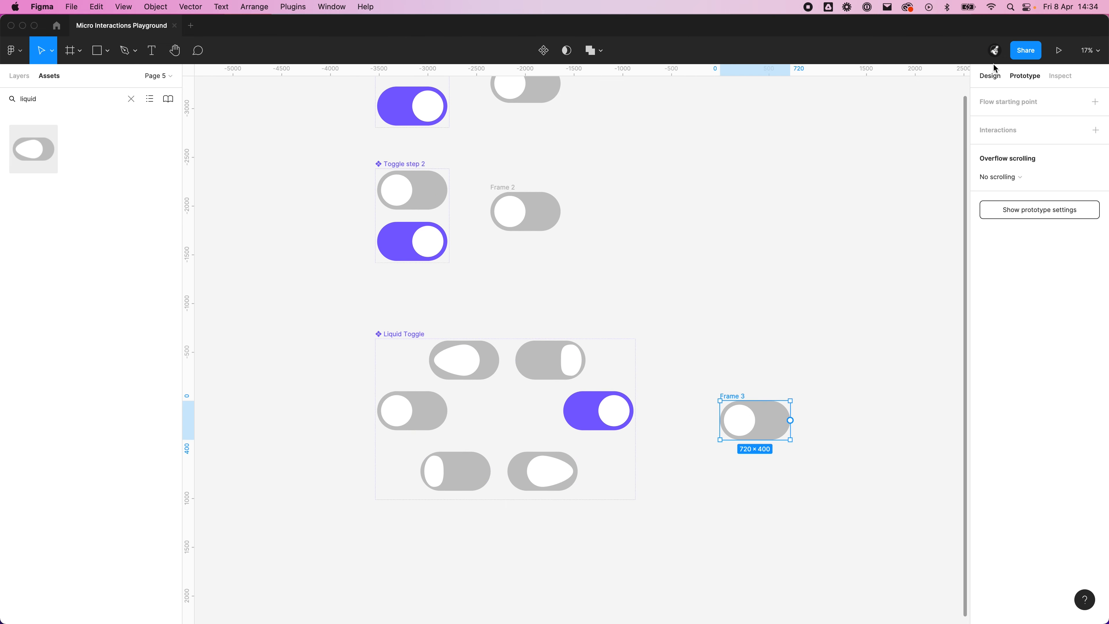
left_click(1065, 57)
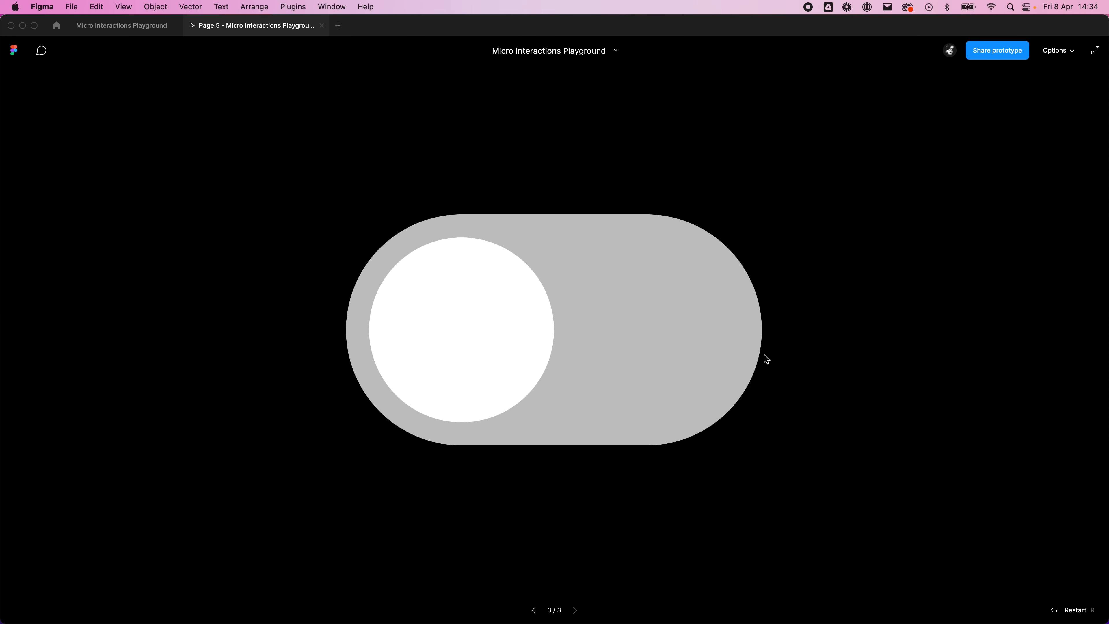
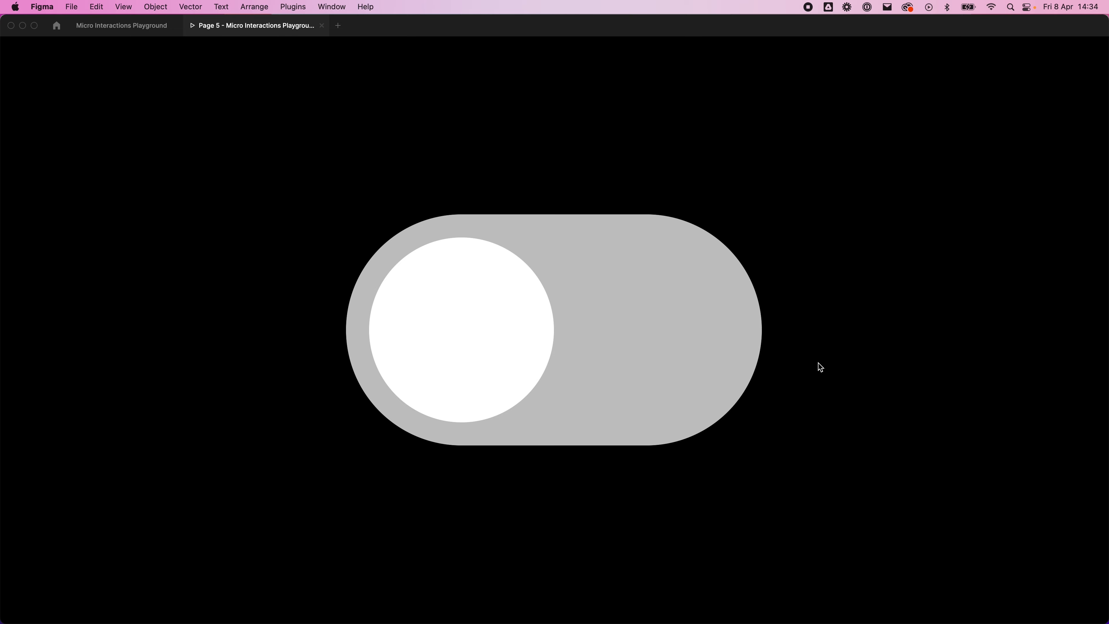
Step: Test the Liquid Toggle by switching it on and off repeatedly in the preview, and return to the design file
left_click(463, 295)
left_click(584, 404)
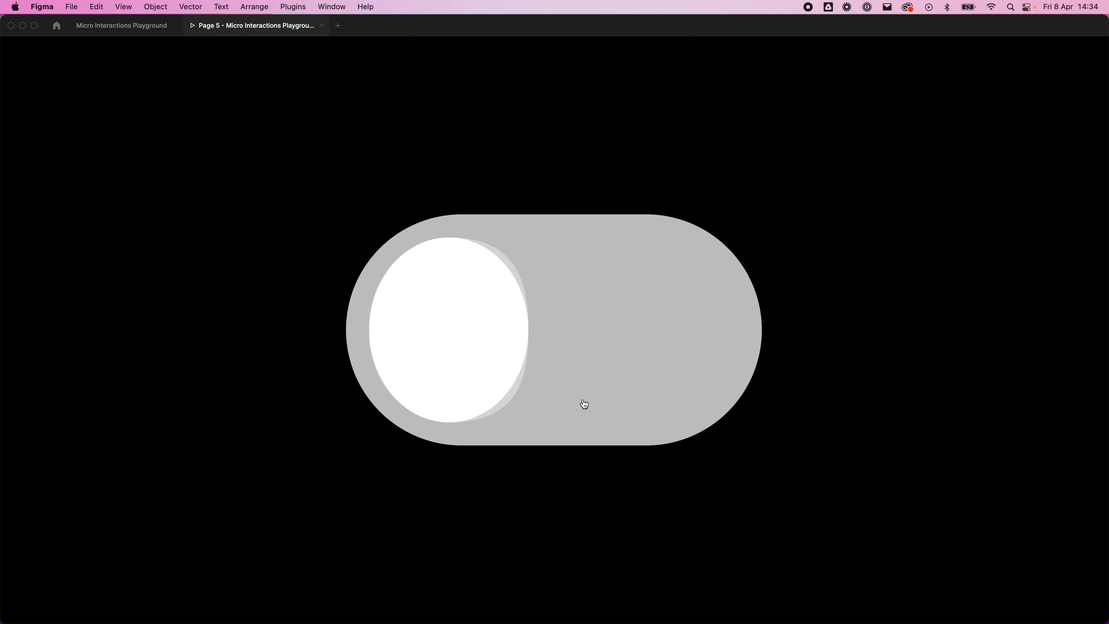
left_click(590, 406)
left_click(656, 380)
left_click(502, 360)
left_click(617, 338)
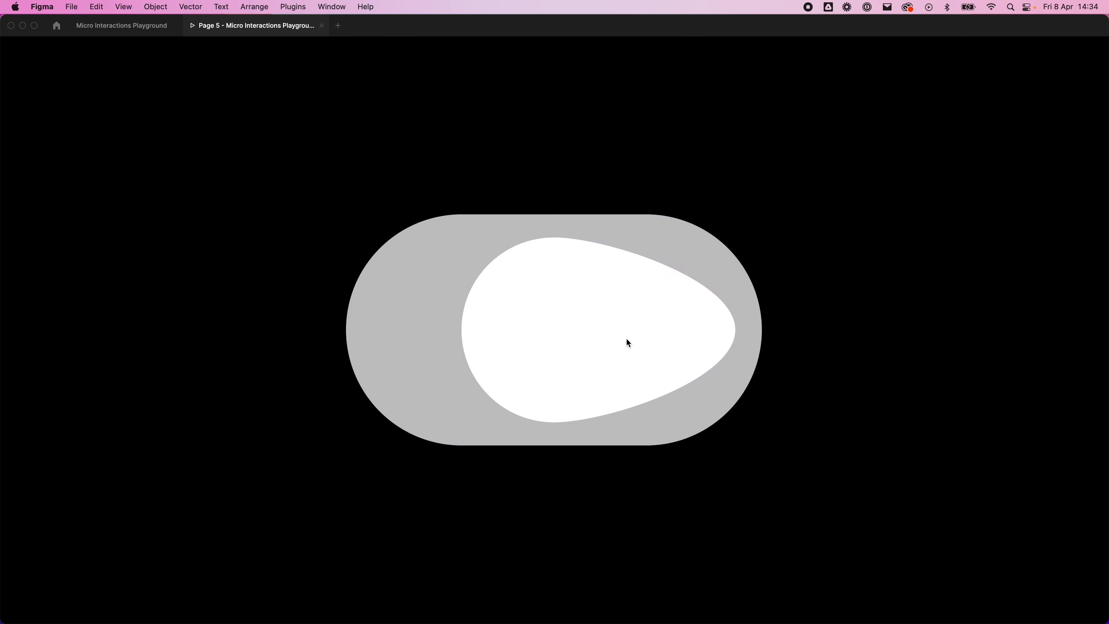
left_click(544, 363)
left_click(617, 322)
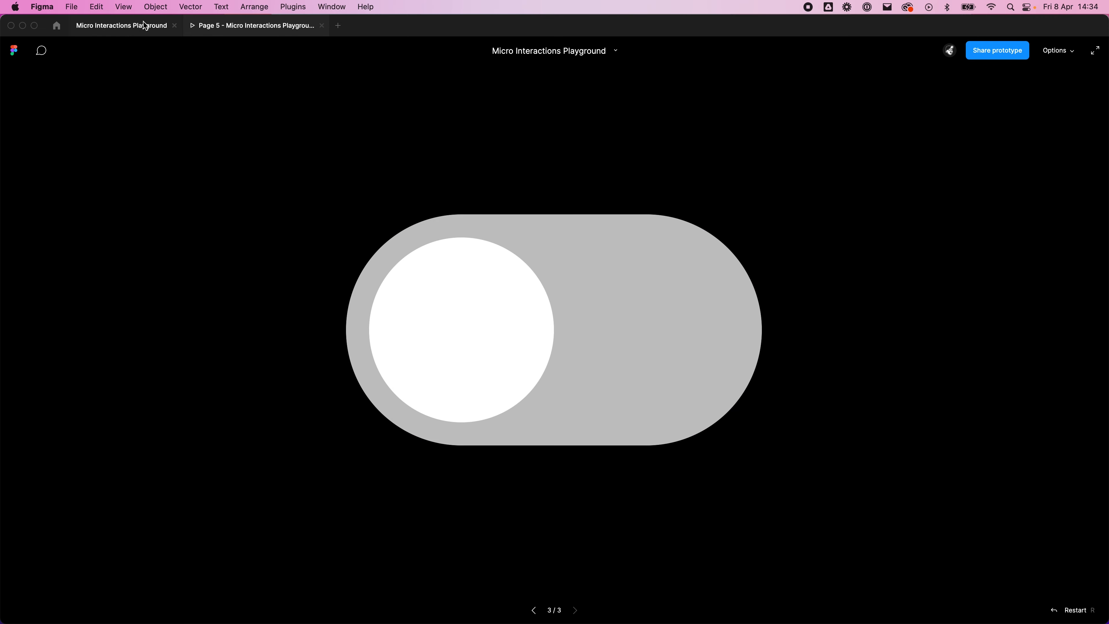
left_click(145, 25)
left_click(646, 218)
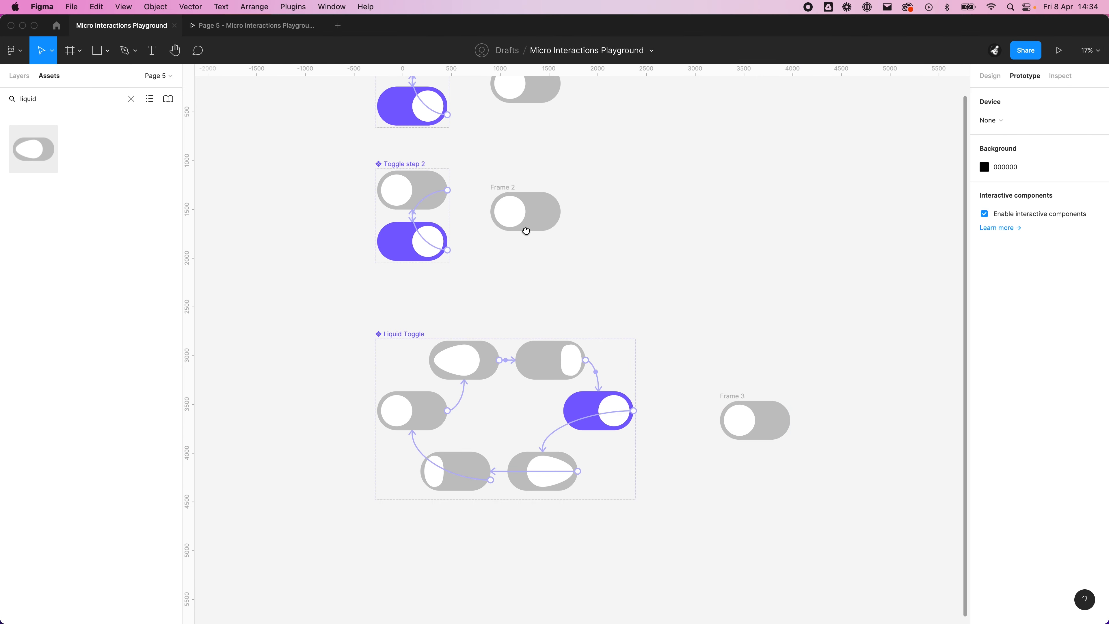
Step: Draw a tall frame about 3005 × 4839 on the empty canvas beyond Frame 3
scroll(526, 231, "right", 10)
scroll(530, 265, "down", 5)
scroll(572, 332, "right", 3)
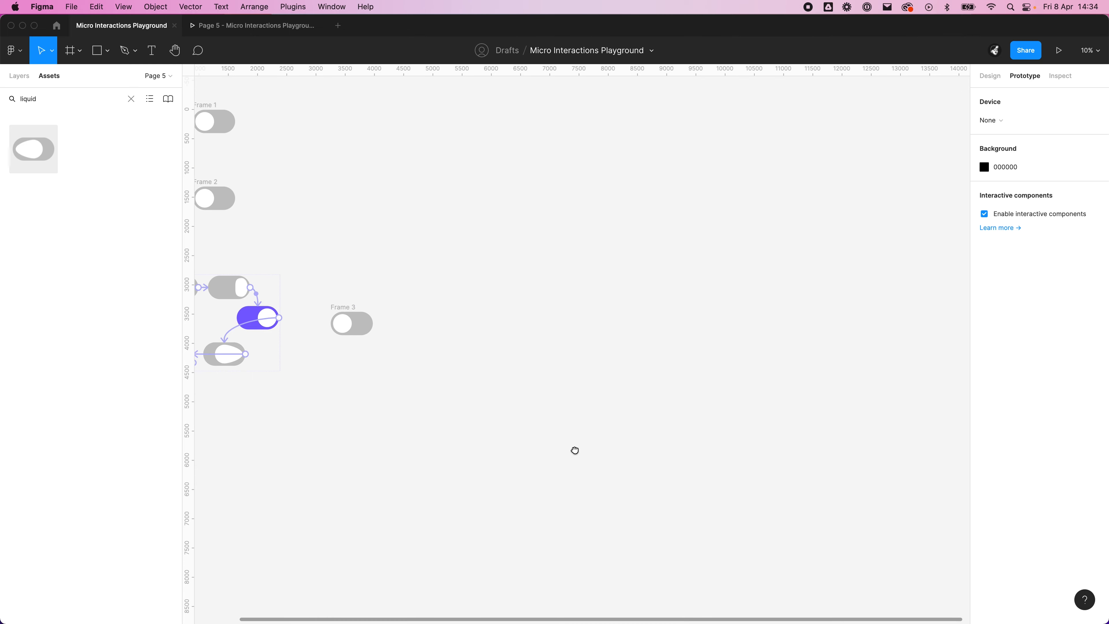
scroll(575, 450, "up", 3)
key("f")
left_click_drag(550, 260, 728, 541)
left_click(807, 375)
scroll(799, 336, "down", 3)
scroll(782, 296, "up", 2)
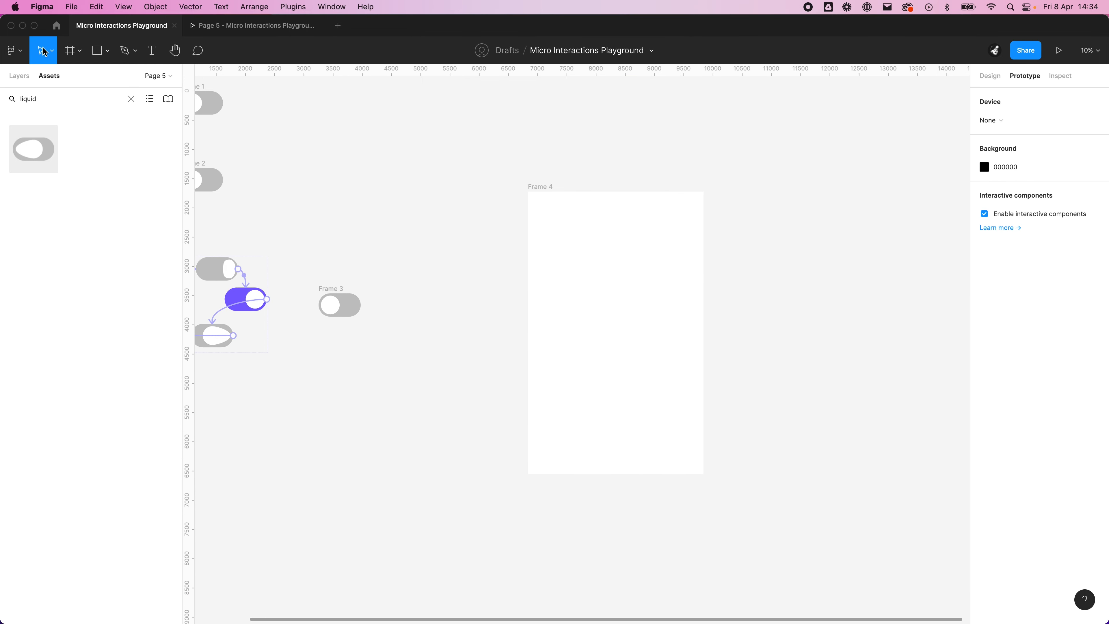
Step: Place a Liquid Toggle instance in Frame 4, set Property 1 to Default and move it near the frame's upper-left corner
left_click_drag(38, 150, 631, 293)
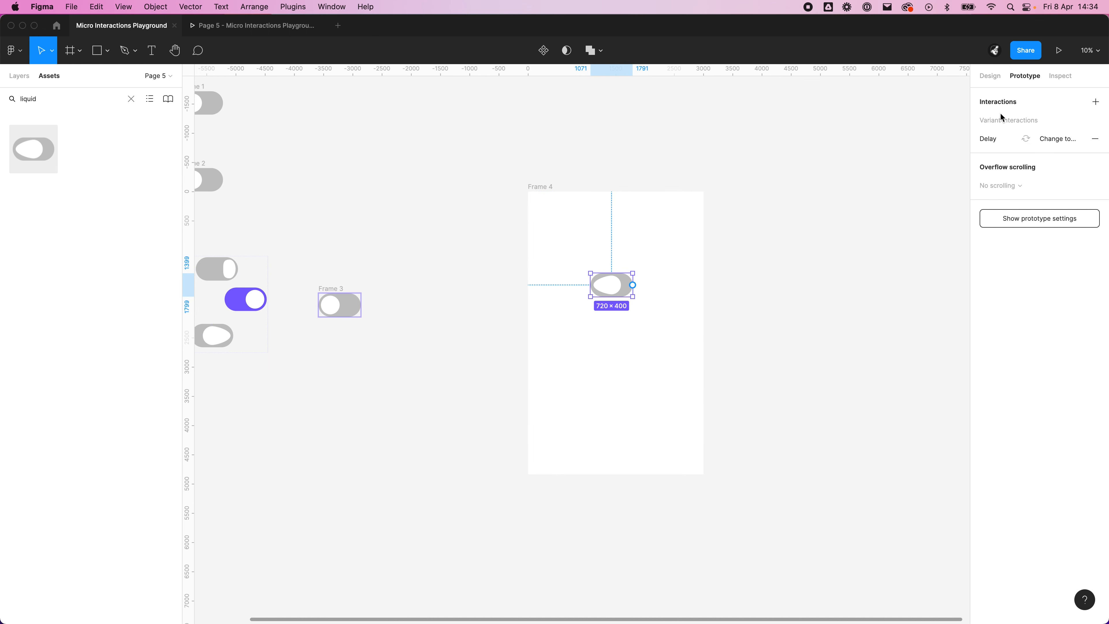
left_click(991, 77)
left_click(1062, 243)
left_click(1056, 231)
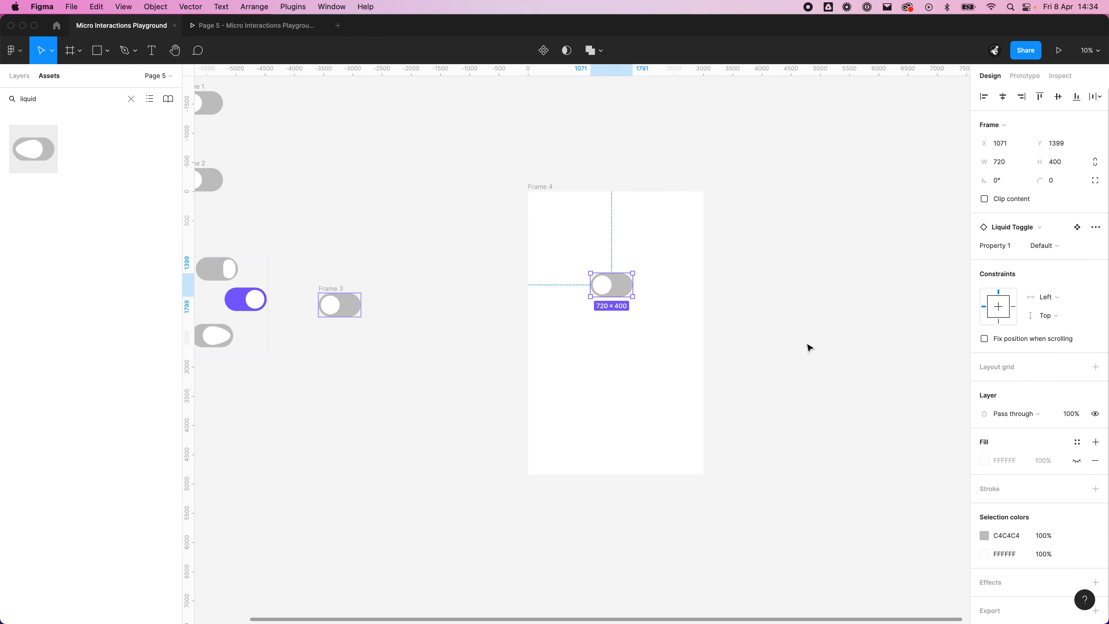
left_click_drag(617, 287, 569, 246)
left_click(612, 272)
Step: Add a small text label beside the toggle in Frame 4
key("t")
left_click(591, 255)
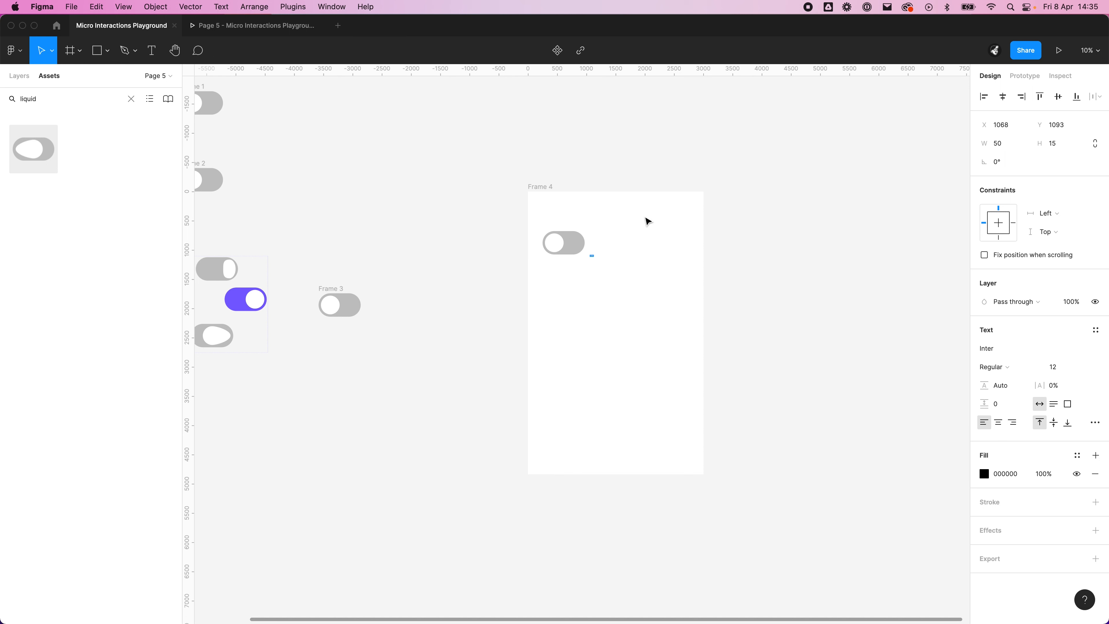
key("Escape")
scroll(577, 245, "up", 10)
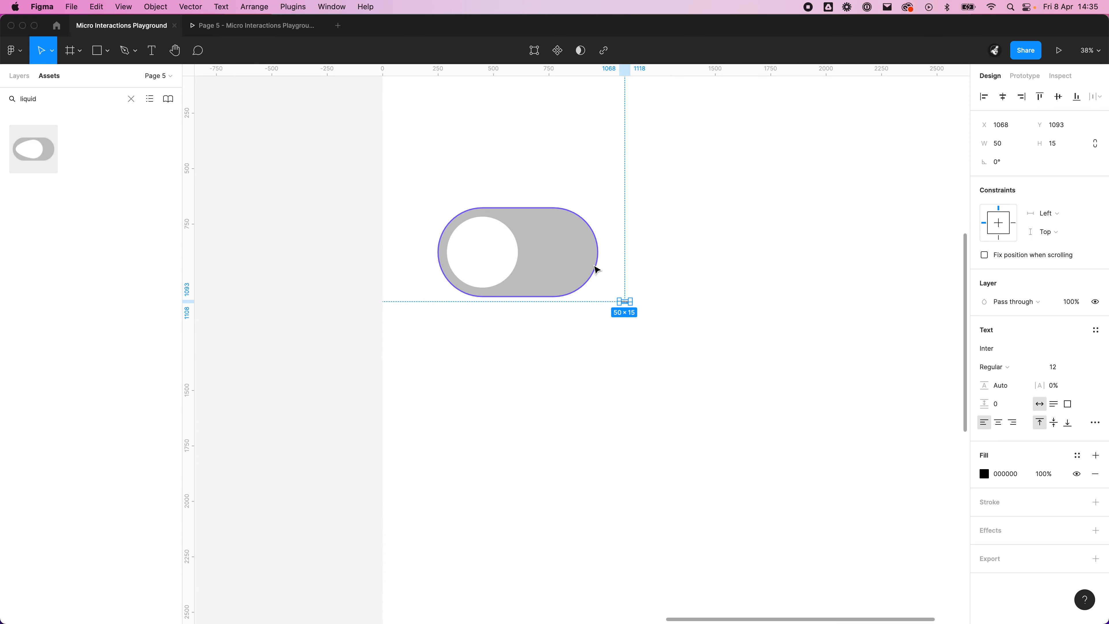
Step: Delete the toggle instance and its text label from Frame 4
scroll(597, 267, "down", 8)
left_click(577, 258)
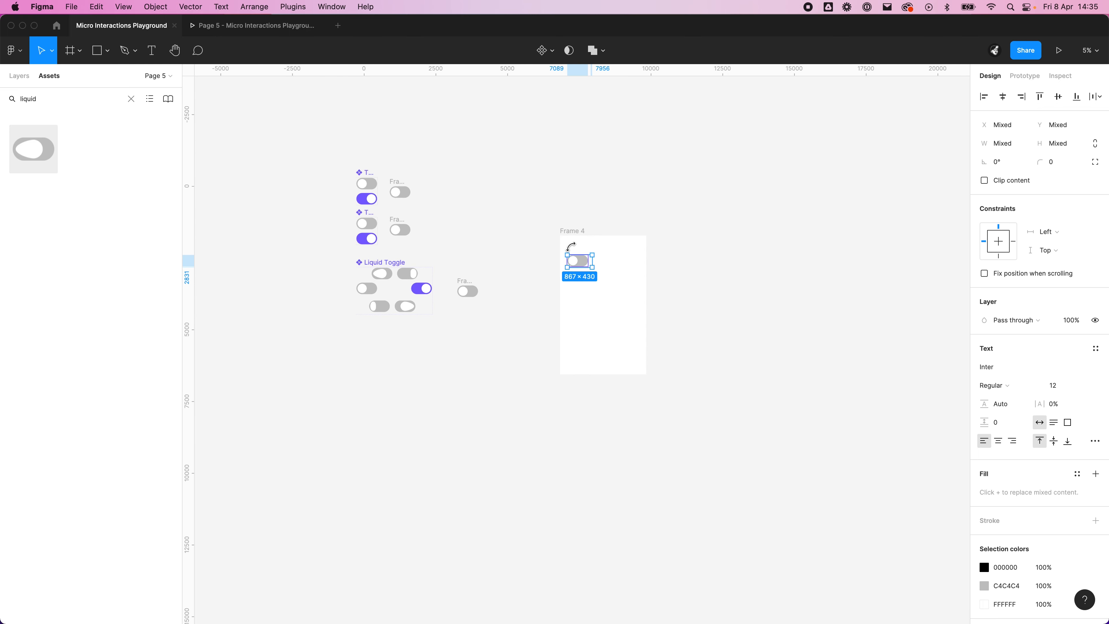
key("Delete")
Step: Set the width of the empty Frame 4 to 600 and delete the frame
left_click(553, 232)
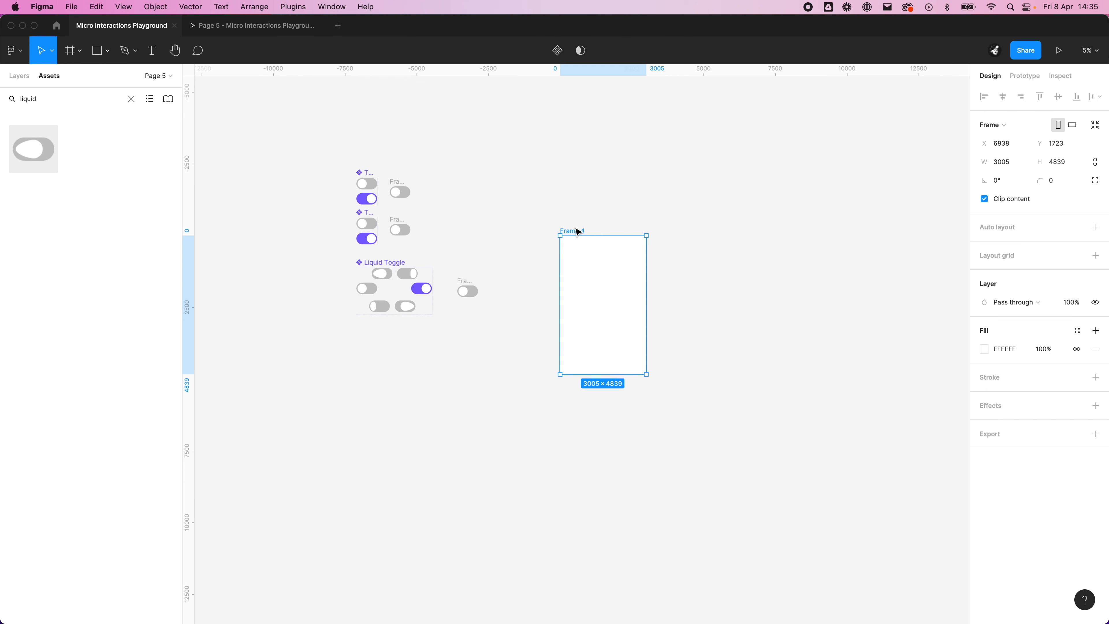
left_click(1012, 164)
type("600")
left_click(876, 250)
left_click(563, 233)
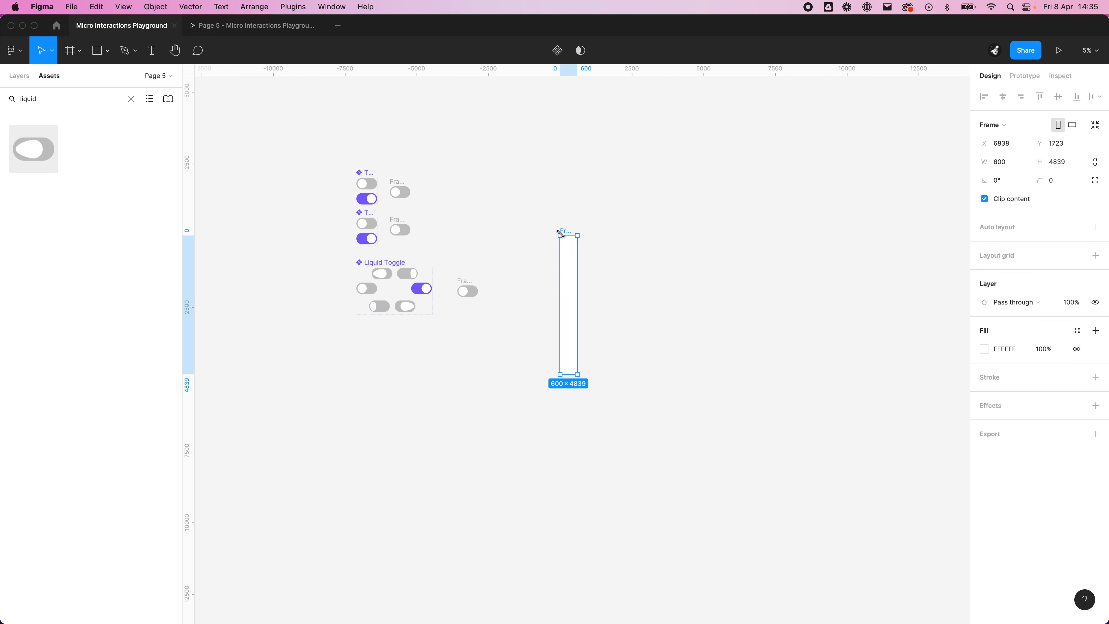
key("Delete")
Step: Add an iPhone 13 Pro Max preset frame and move it up, to about X 7850, Y 1260
key("f")
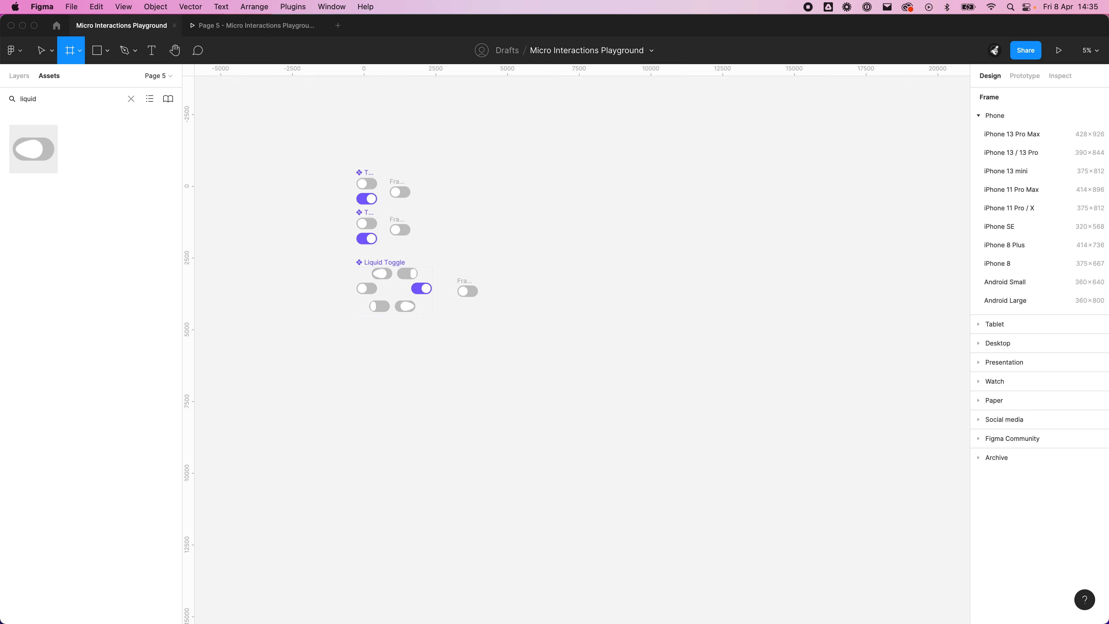
left_click(1022, 133)
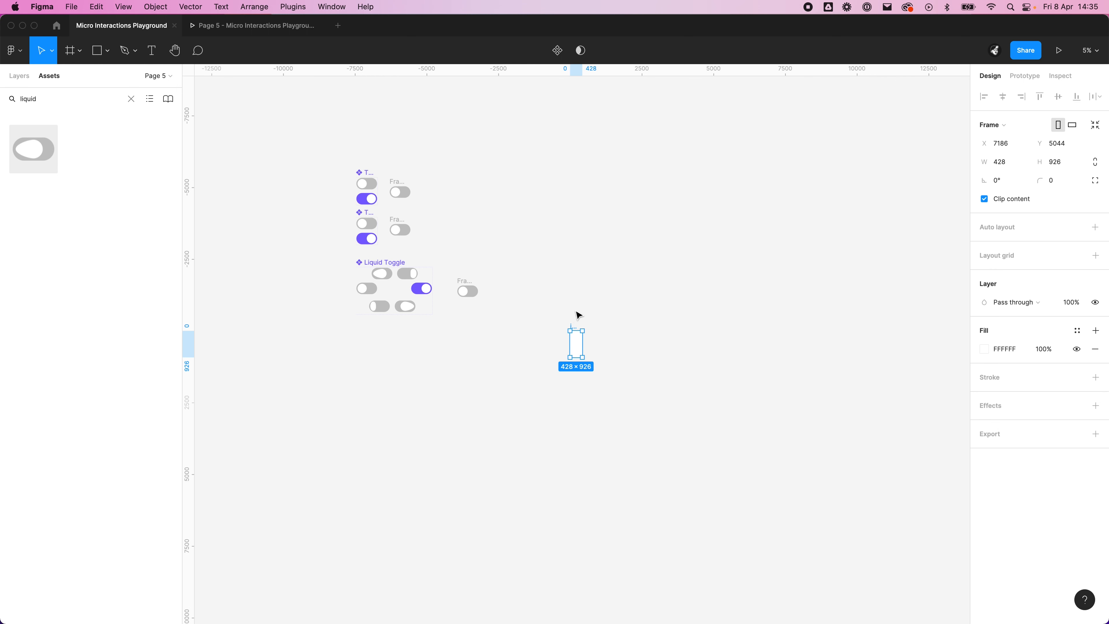
left_click(578, 327)
left_click_drag(577, 327, 594, 222)
scroll(594, 225, "up", 5)
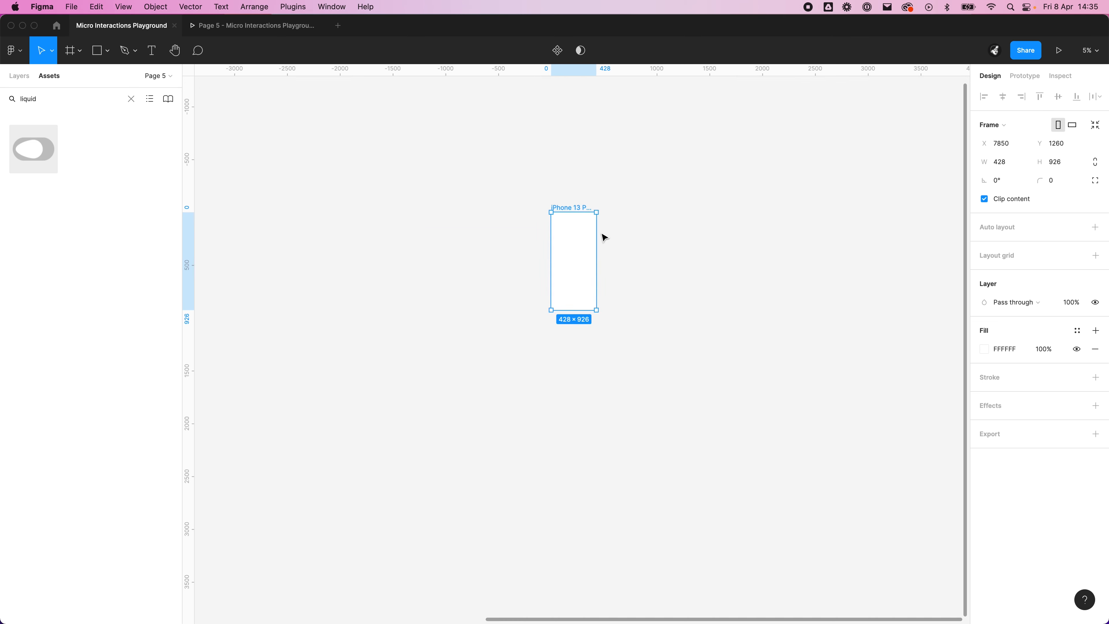
scroll(593, 234, "up", 5)
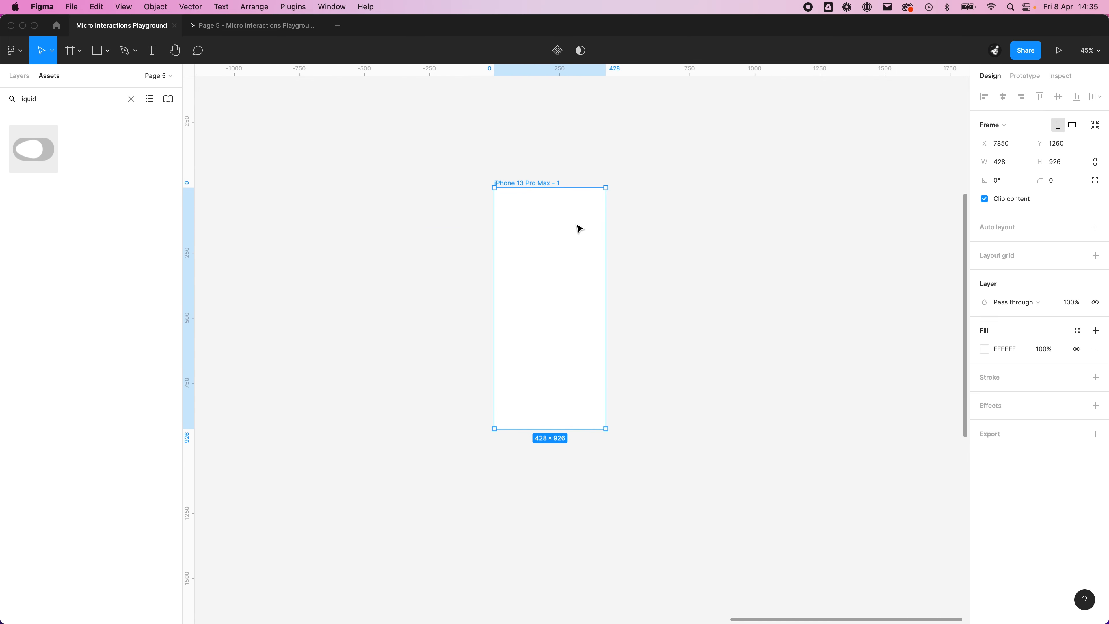
Step: Place a Liquid Toggle instance beside the phone frame and scale it proportionally to a width of 36
left_click_drag(51, 127, 769, 240)
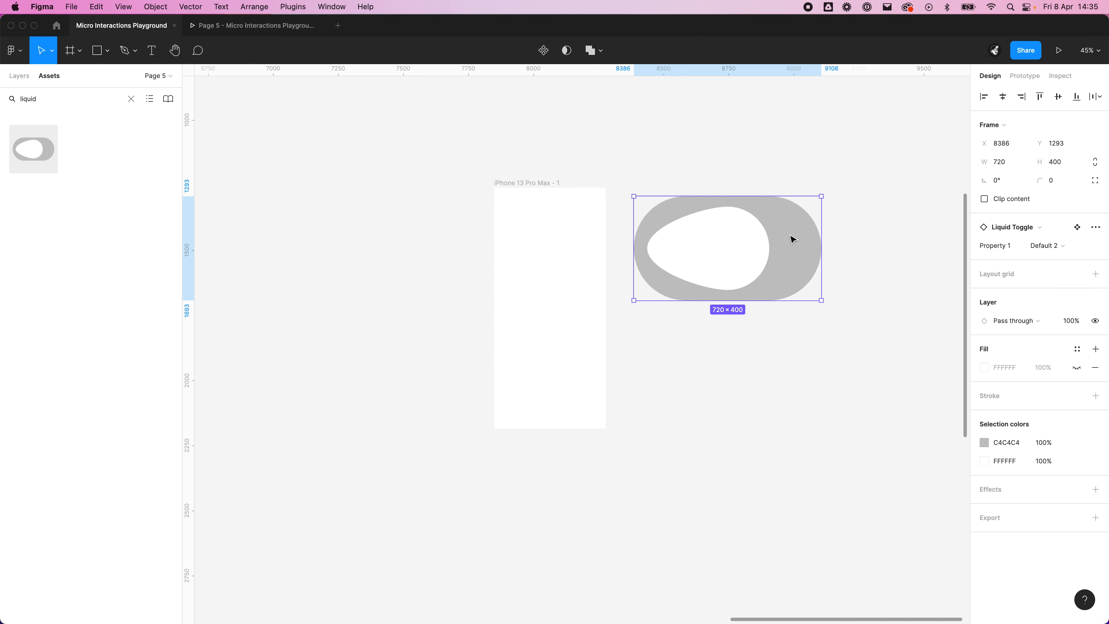
left_click(1096, 163)
left_click(1018, 169)
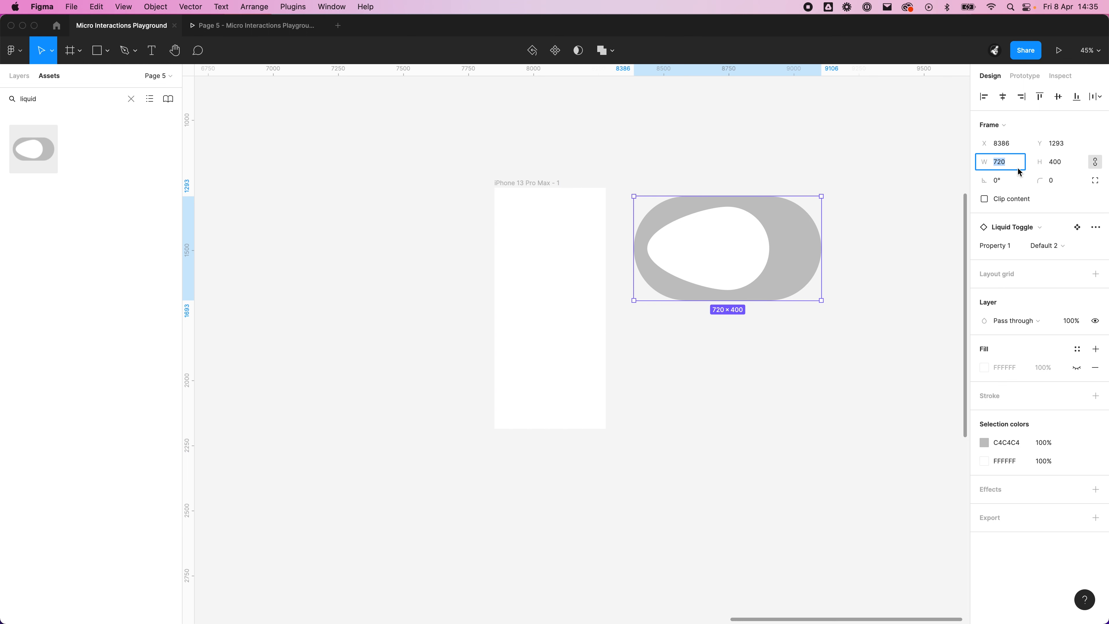
type("36")
key("Return")
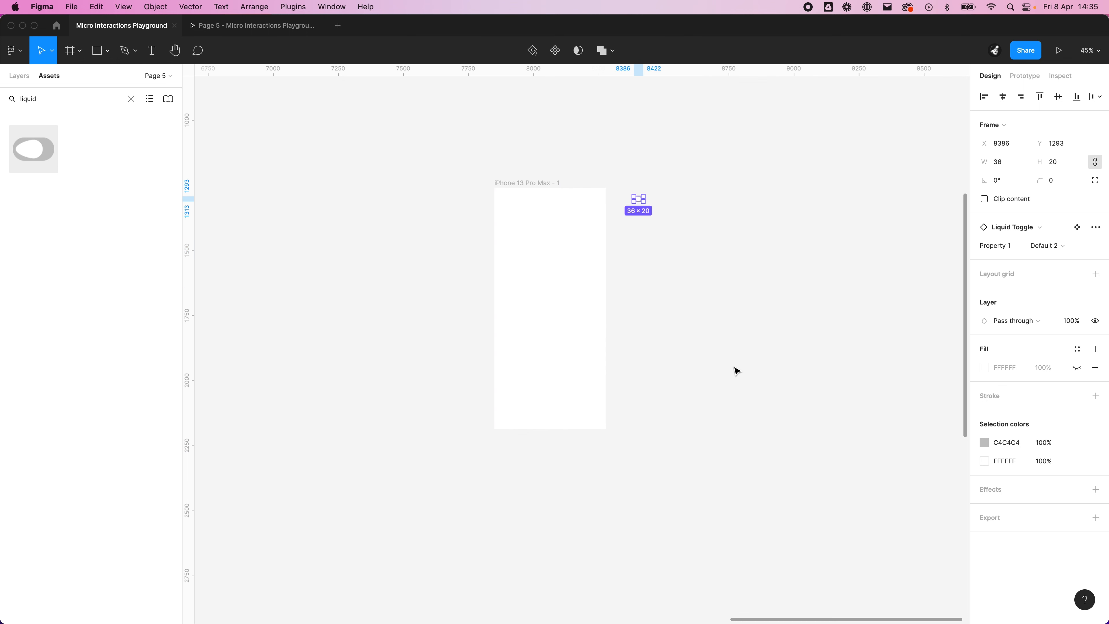
key("shift+2")
scroll(646, 163, "down", 10)
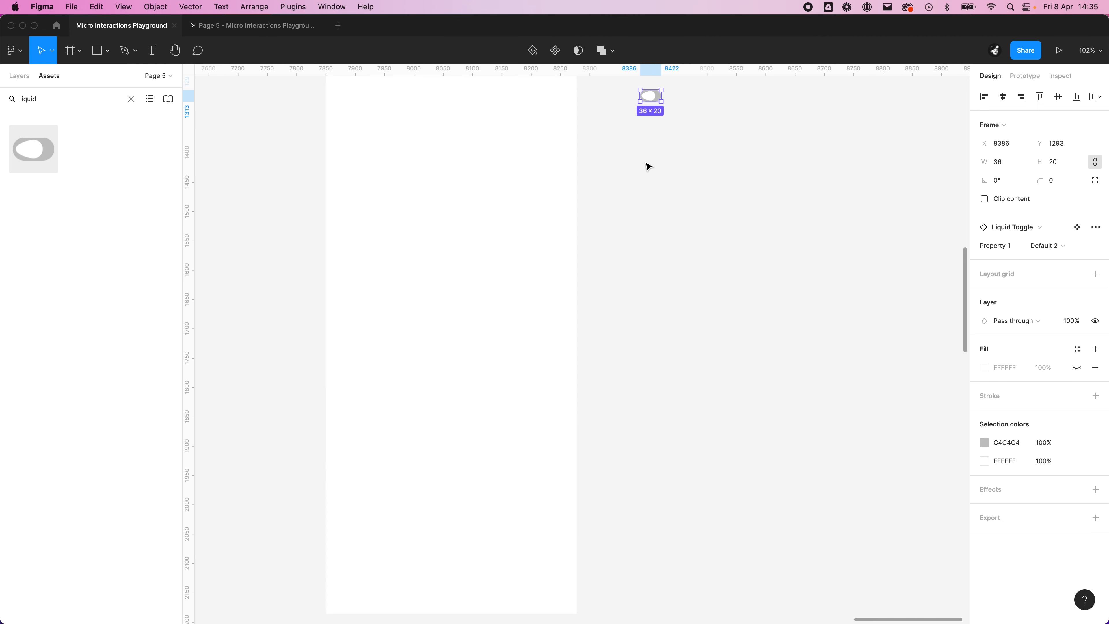
Step: Move the small toggle into the phone frame near its upper-left corner, at about X 49, Y 81
left_click_drag(646, 162, 742, 331)
left_click_drag(745, 269, 457, 310)
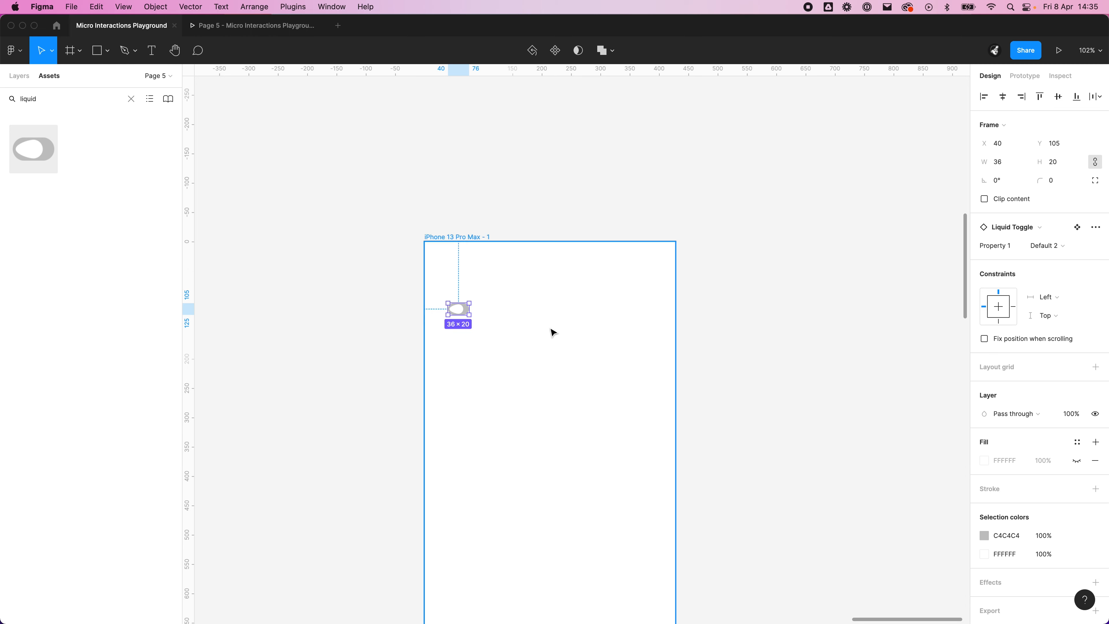
scroll(437, 320, "up", 2)
scroll(437, 320, "up", 3)
left_click(384, 317)
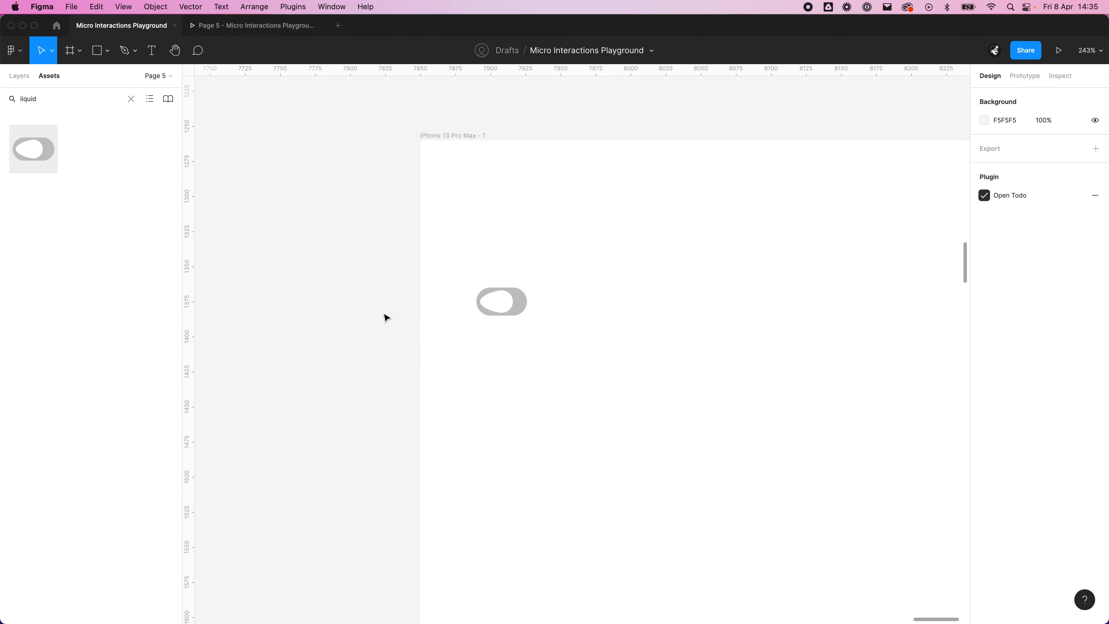
scroll(345, 315, "up", 3)
left_click_drag(447, 298, 461, 264)
Step: Double the toggle's width by entering 36*2, keeping its proportions
left_click(1015, 162)
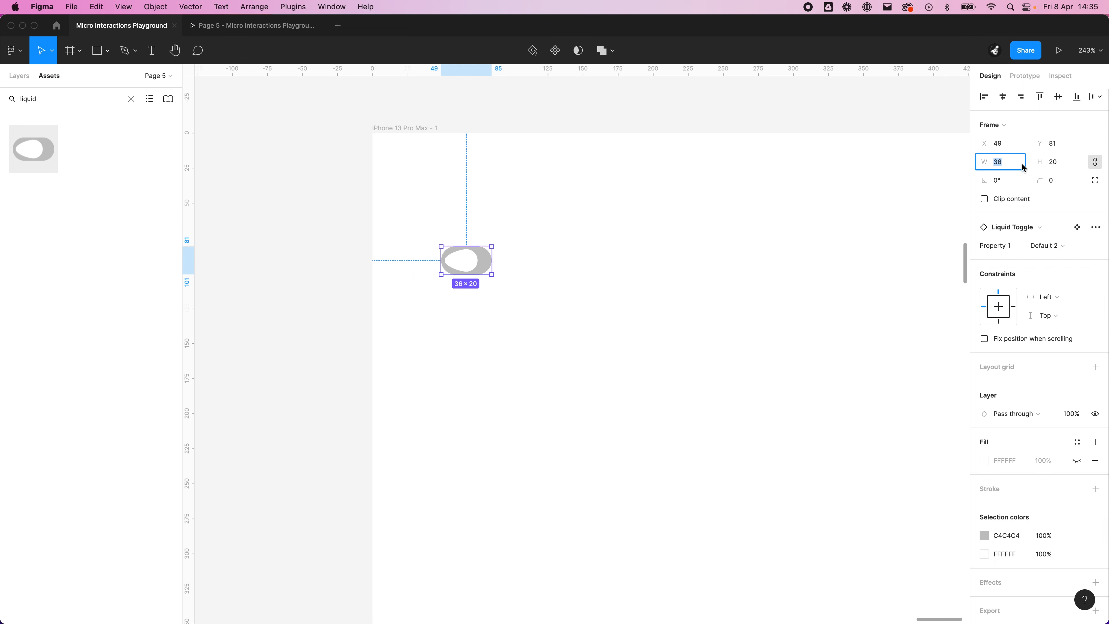
type("36*2")
key("Return")
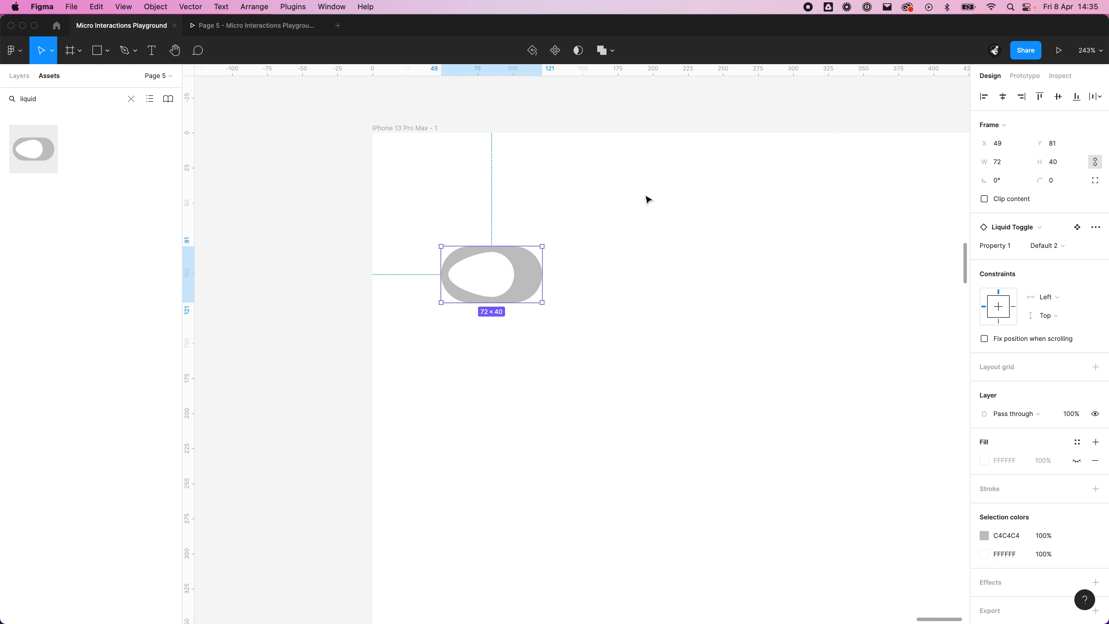
left_click(360, 246)
Step: Add the text label "Setting 1" and position it just to the right of the toggle
key("space")
left_click_drag(493, 331, 469, 330)
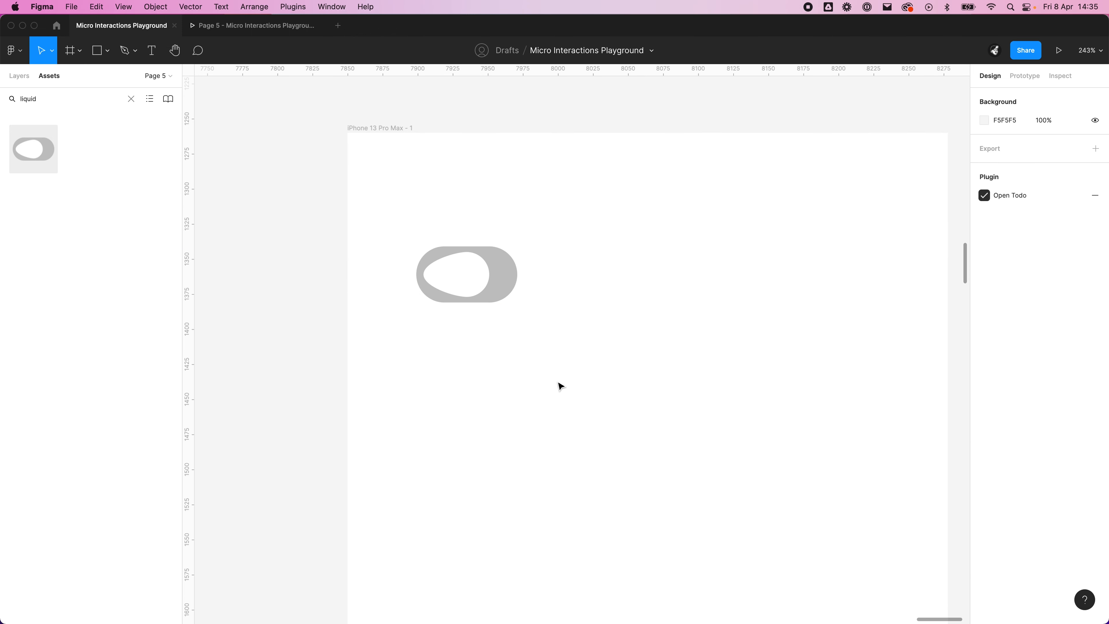
key("t")
left_click(616, 284)
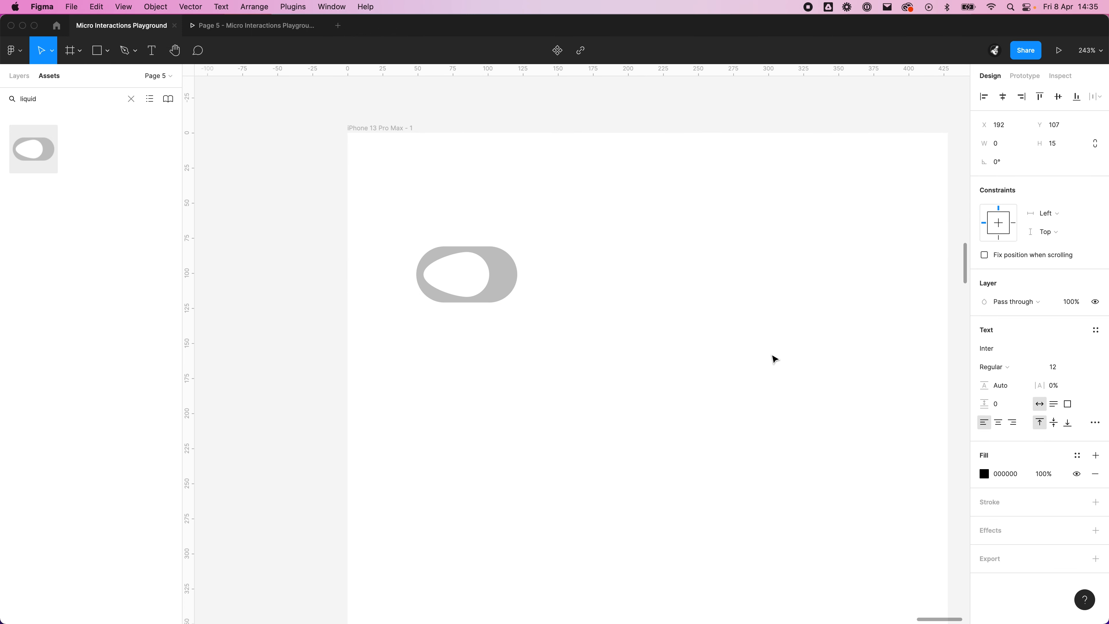
type("Setting 1")
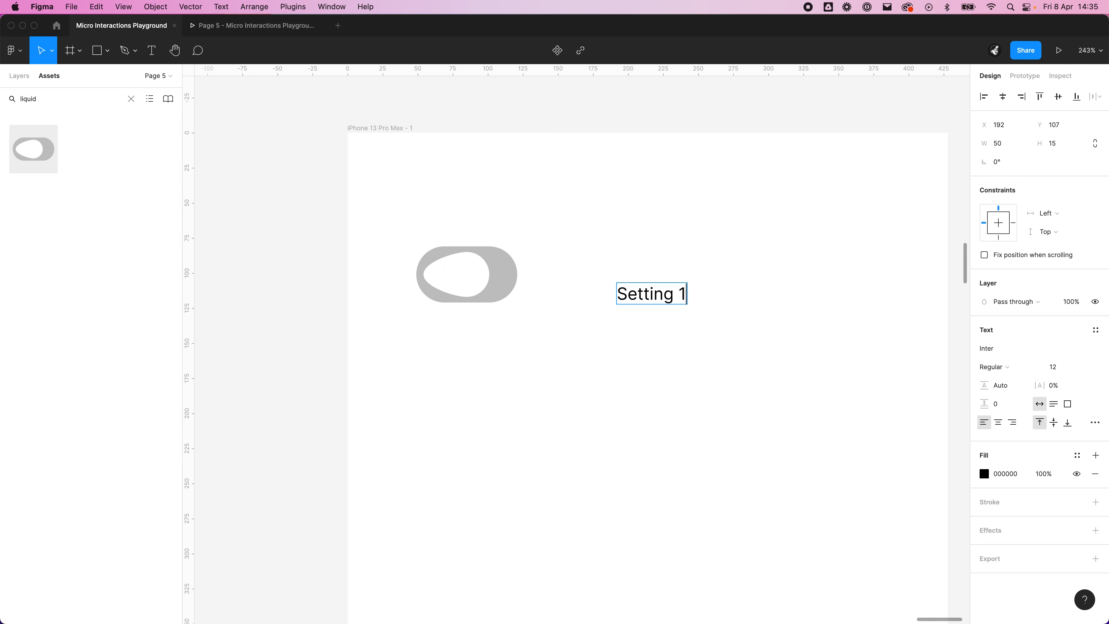
key("Escape")
left_click_drag(650, 280, 581, 260)
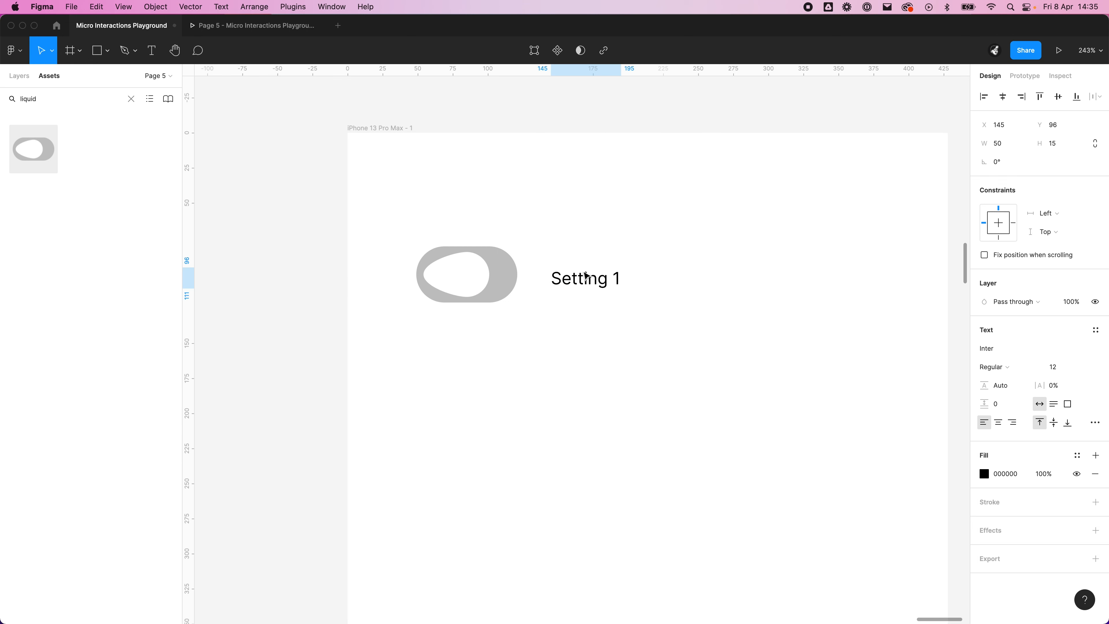
Step: Duplicate the toggle and its label directly below, and change the copied label to "Setting 2"
left_click(607, 370)
scroll(607, 370, "down", 1)
left_click_drag(607, 369, 445, 175)
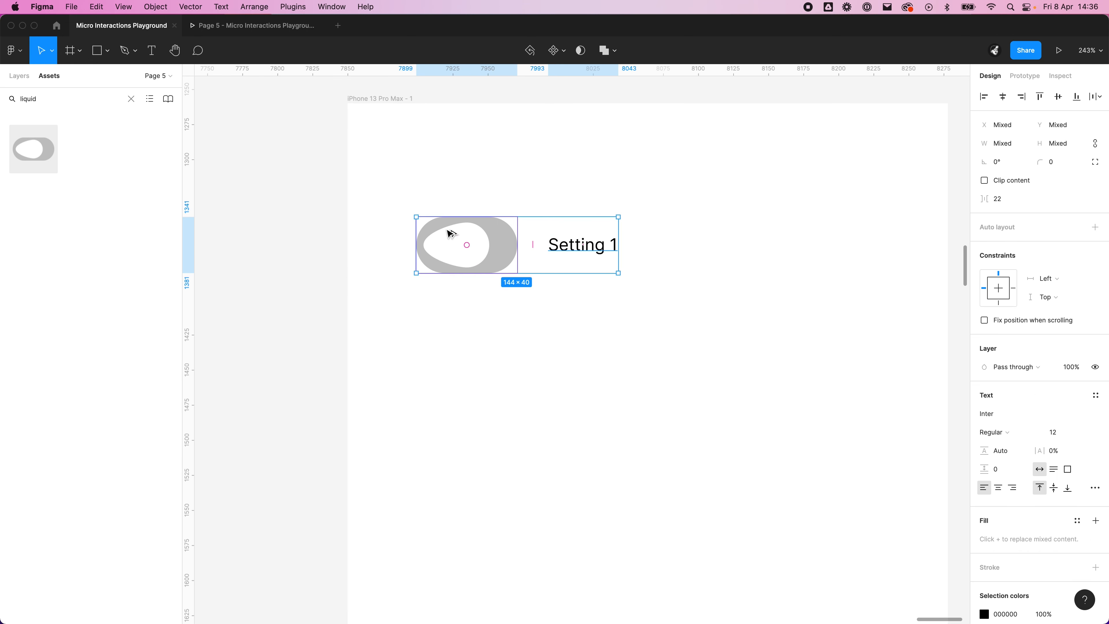
left_click_drag(453, 237, 450, 323, "alt")
key("Escape")
double_click(582, 328)
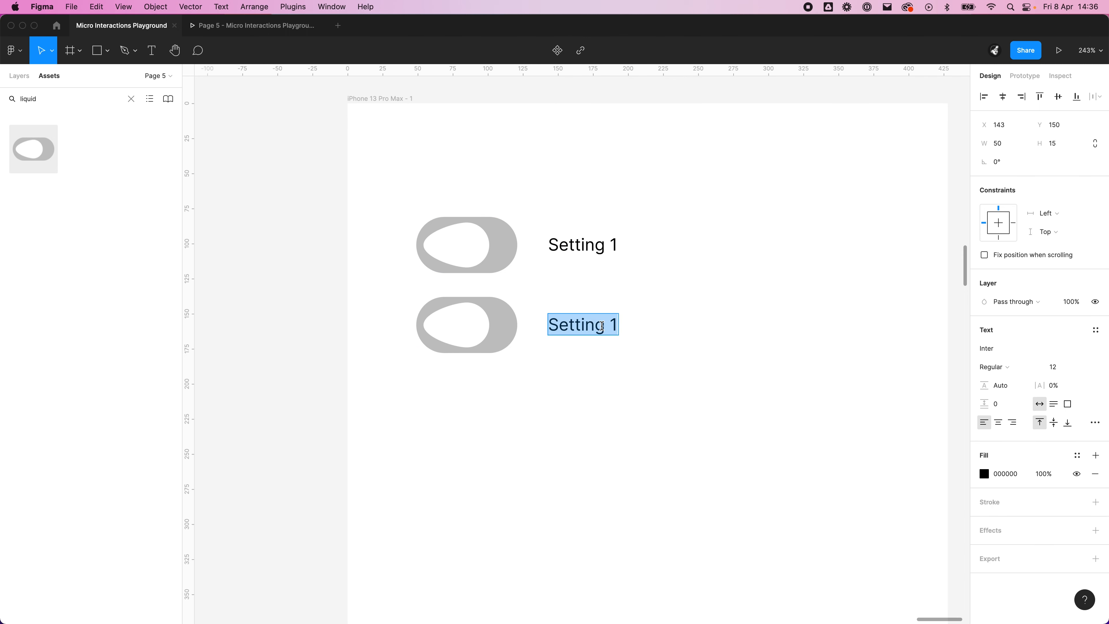
key("Right")
key("BackSpace")
type("2")
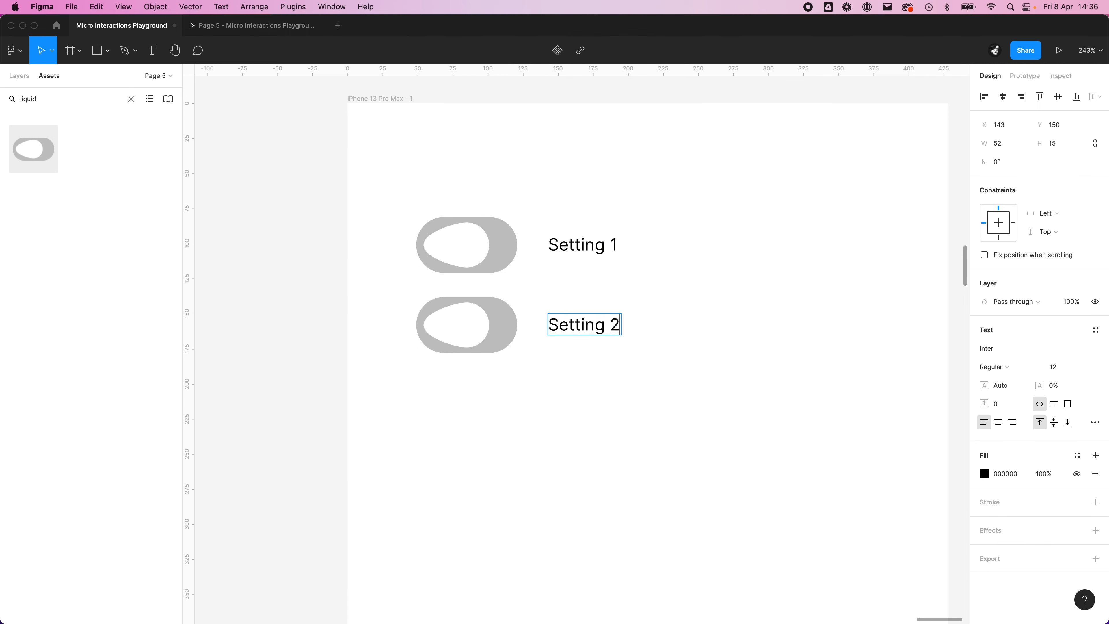
key("Escape")
Step: Duplicate the "Setting 2" row below it and change the copied label to "Setting 3"
left_click_drag(703, 427, 462, 286)
left_click_drag(458, 334, 464, 432, "alt")
key("Escape")
double_click(607, 421)
key("Right")
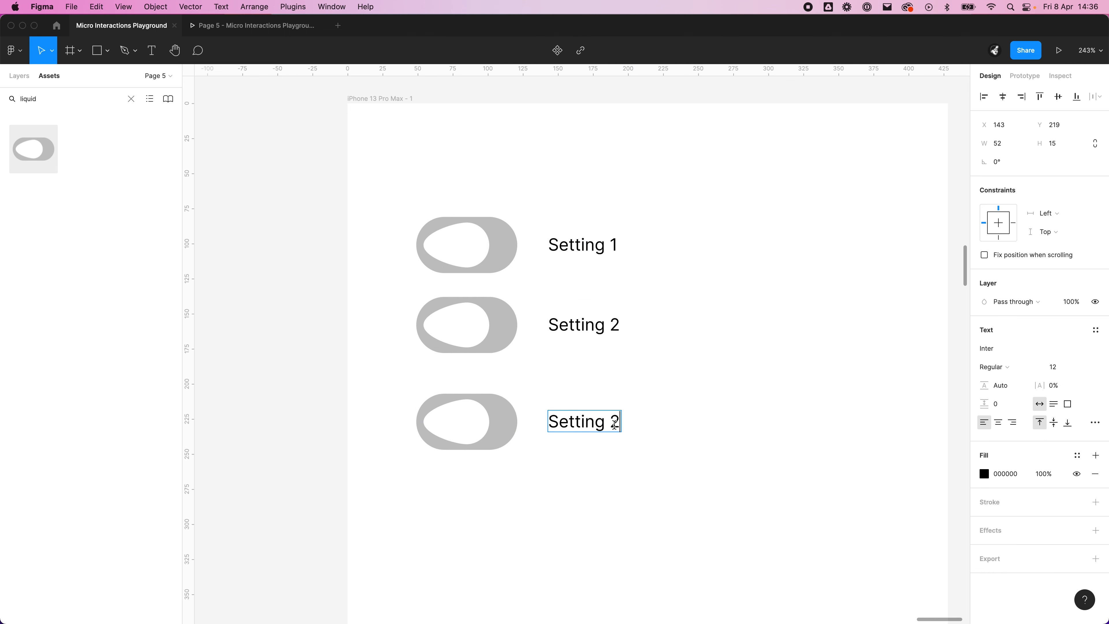
key("shift+Left")
type("3")
key("Escape")
scroll(725, 443, "down", 10)
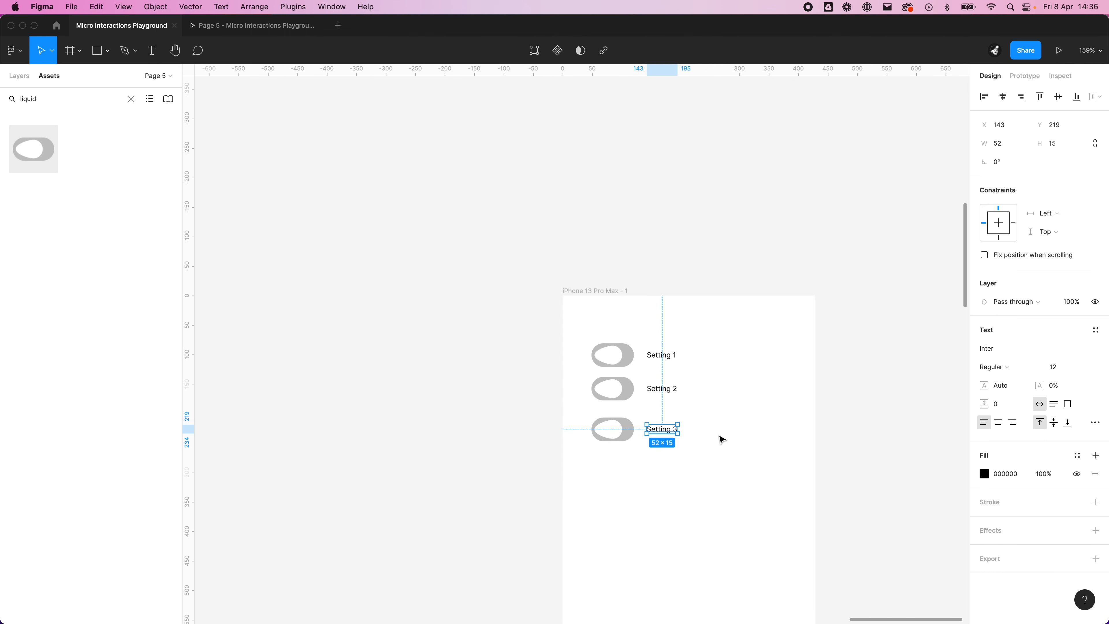
left_click(823, 241)
scroll(699, 229, "up", 3)
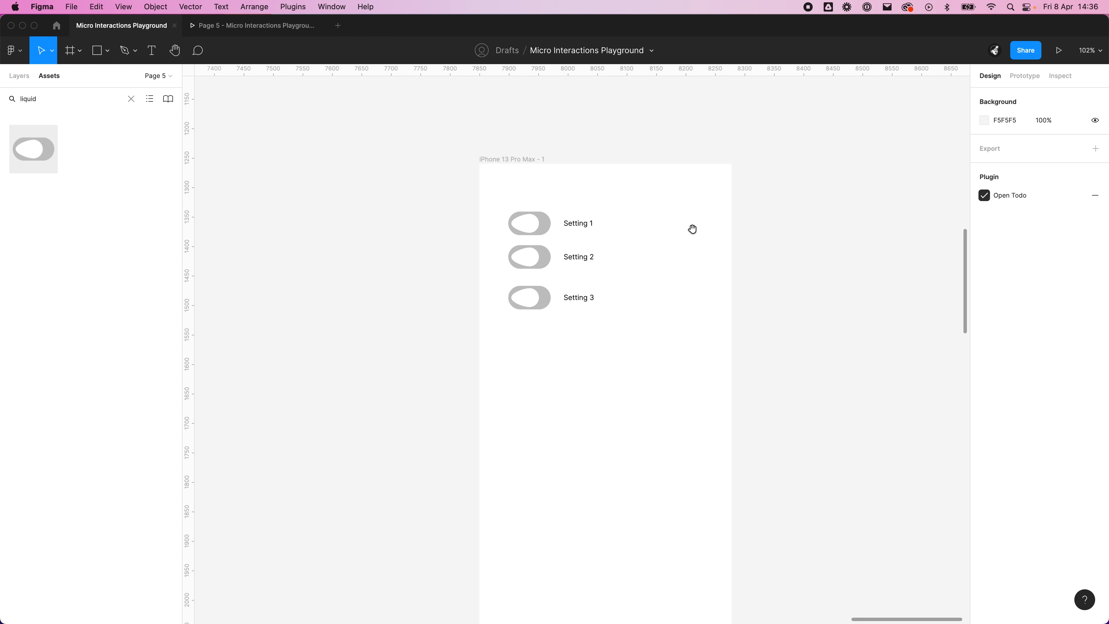
Step: Preview the iPhone 13 Pro Max frame as a prototype and test switching the Setting 1, Setting 2 and Setting 3 toggles on and off
left_click(541, 160)
left_click(1059, 50)
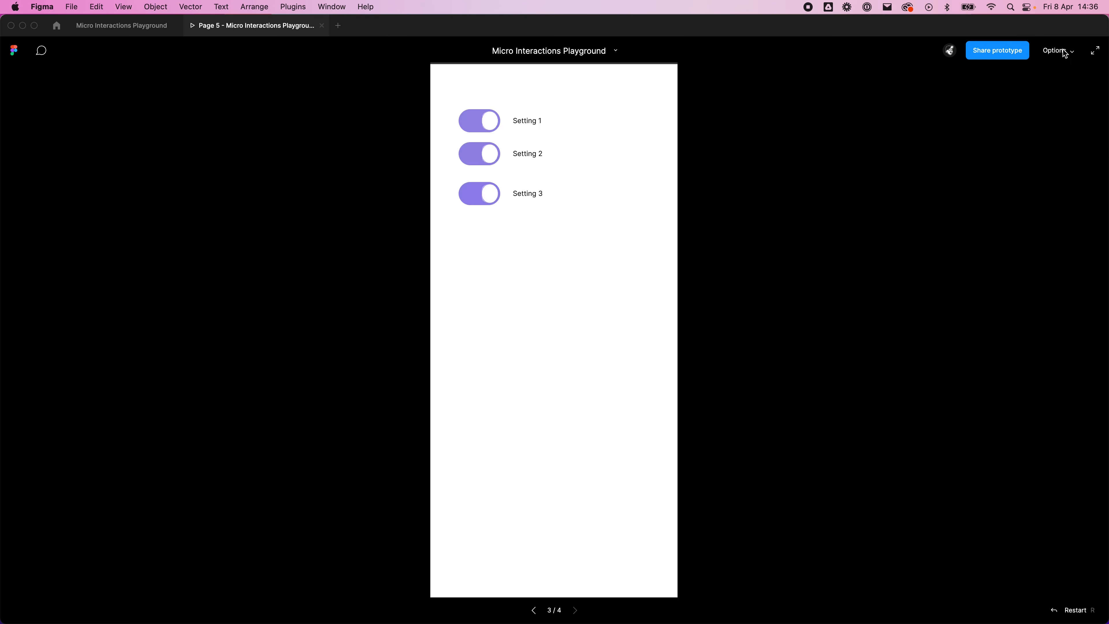
left_click(478, 127)
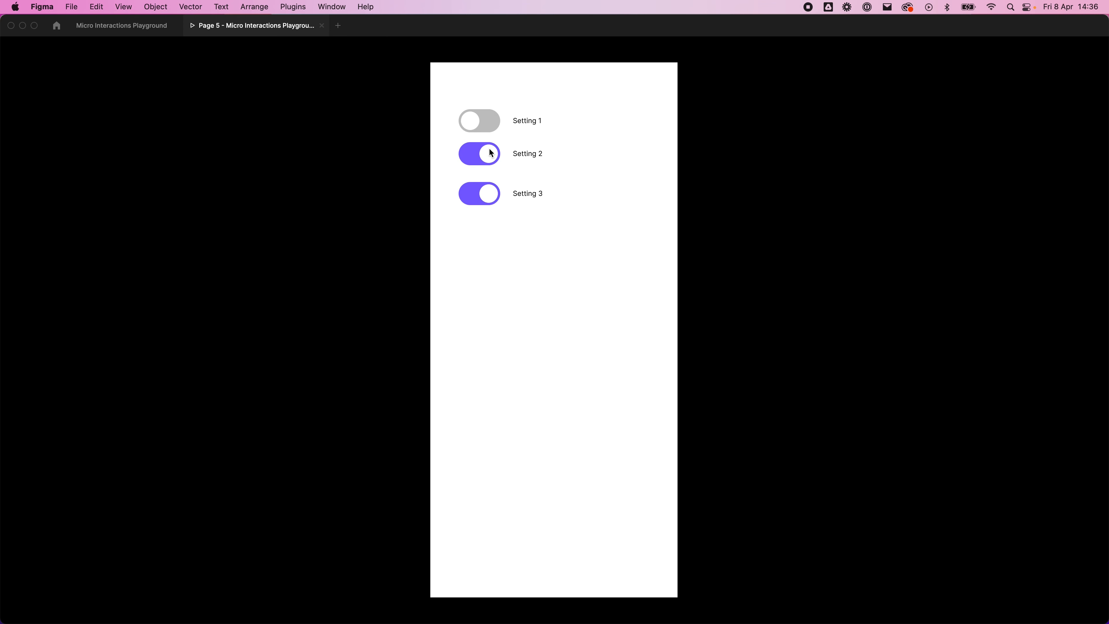
left_click(489, 152)
left_click(485, 122)
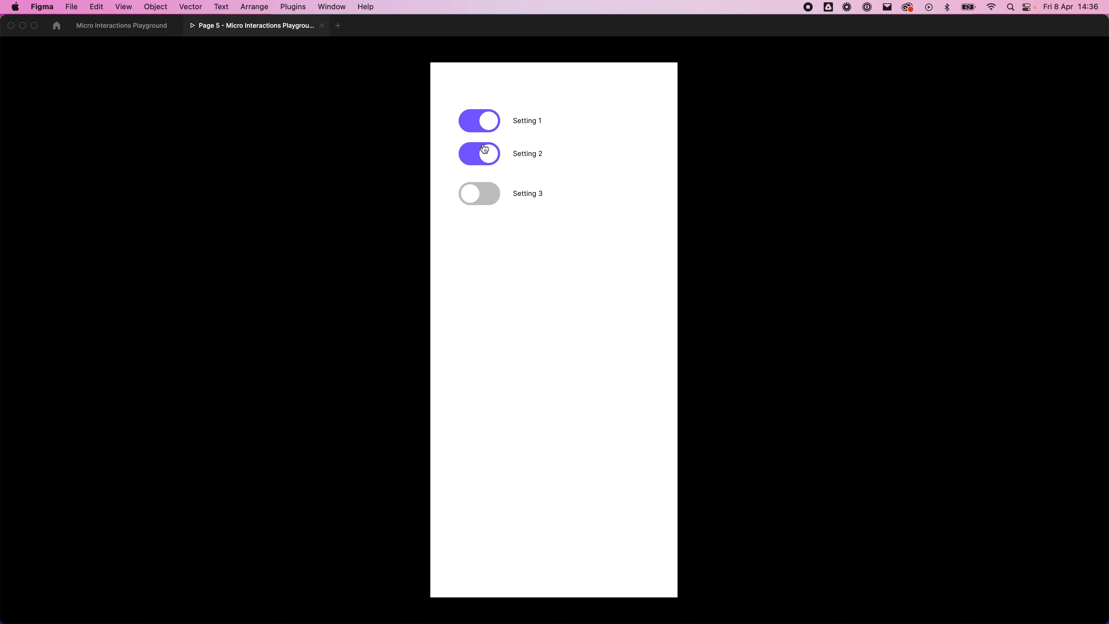
left_click(485, 155)
left_click(487, 192)
left_click(488, 119)
left_click(484, 161)
left_click(483, 190)
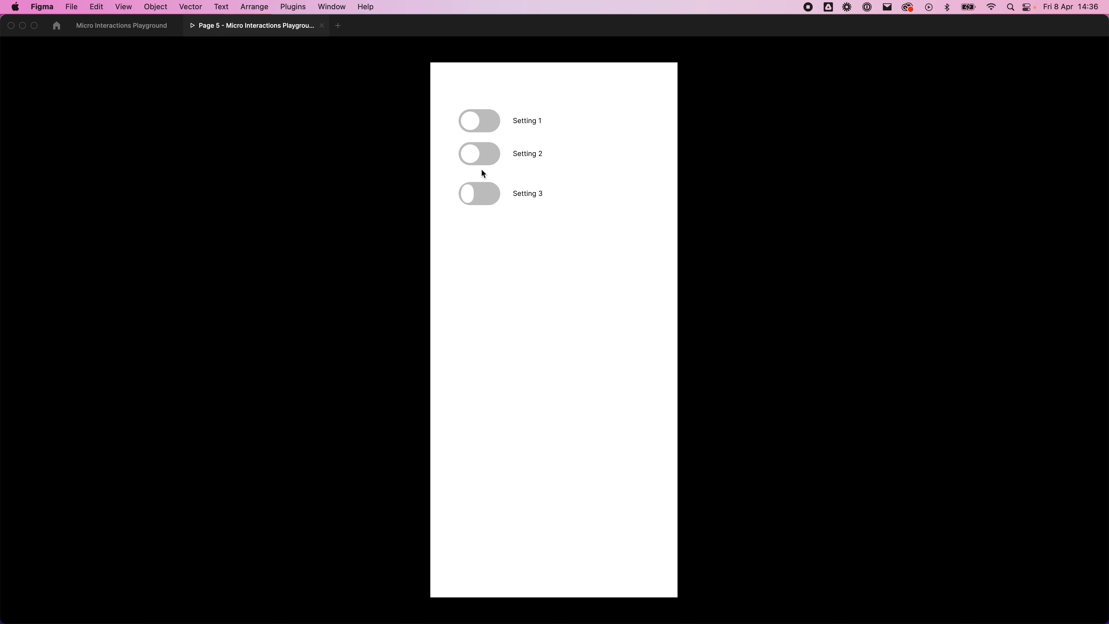
left_click(474, 135)
left_click(474, 128)
left_click(475, 153)
left_click(482, 189)
left_click(482, 153)
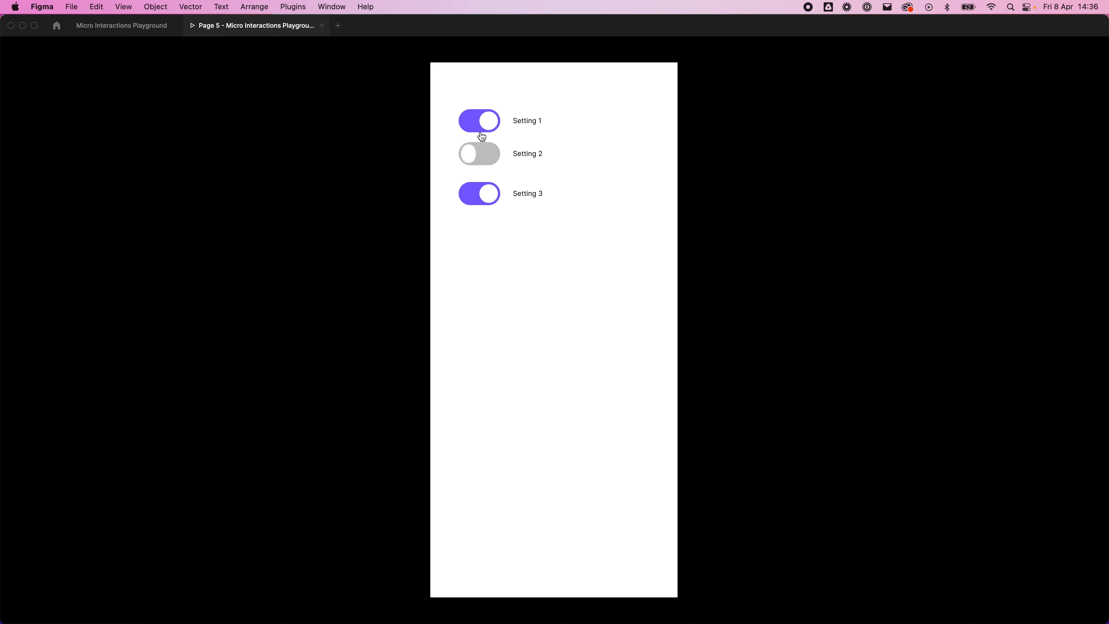
left_click(477, 128)
left_click(477, 161)
left_click(485, 174)
left_click(490, 191)
left_click(479, 152)
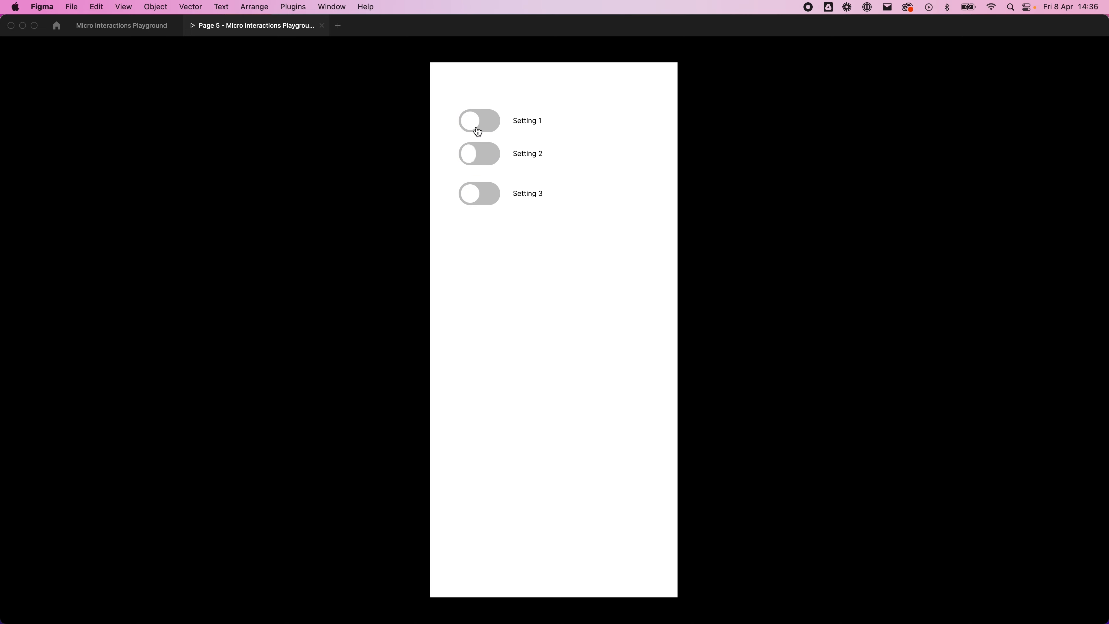
left_click(478, 126)
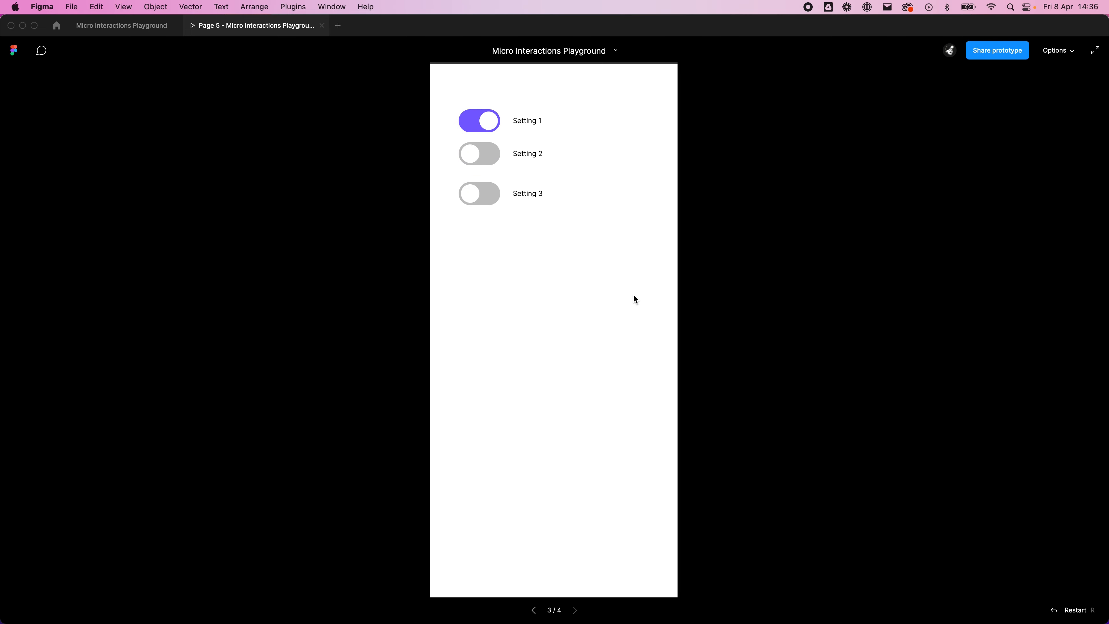
Step: Reload the prototype preview and test the Setting 1 toggle from its starting state
right_click(211, 29)
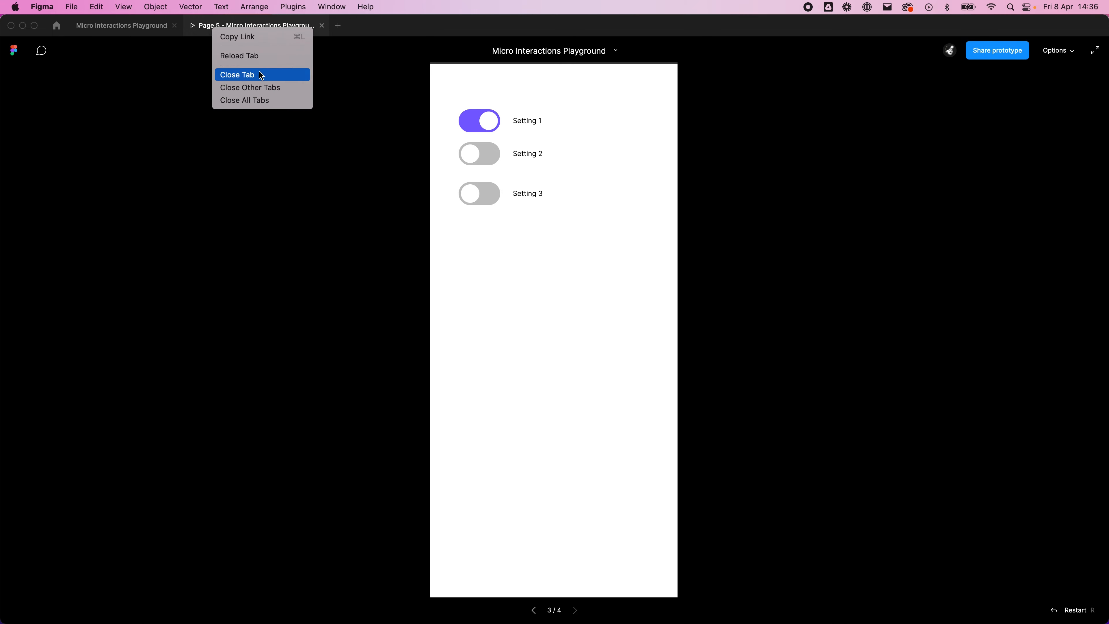
left_click(265, 56)
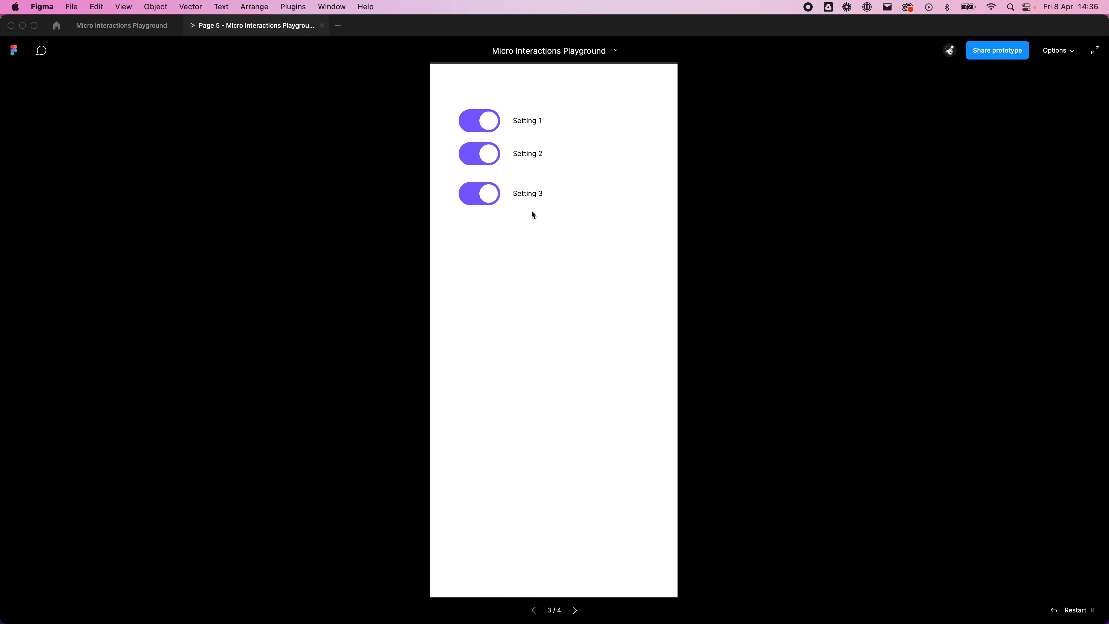
left_click(489, 131)
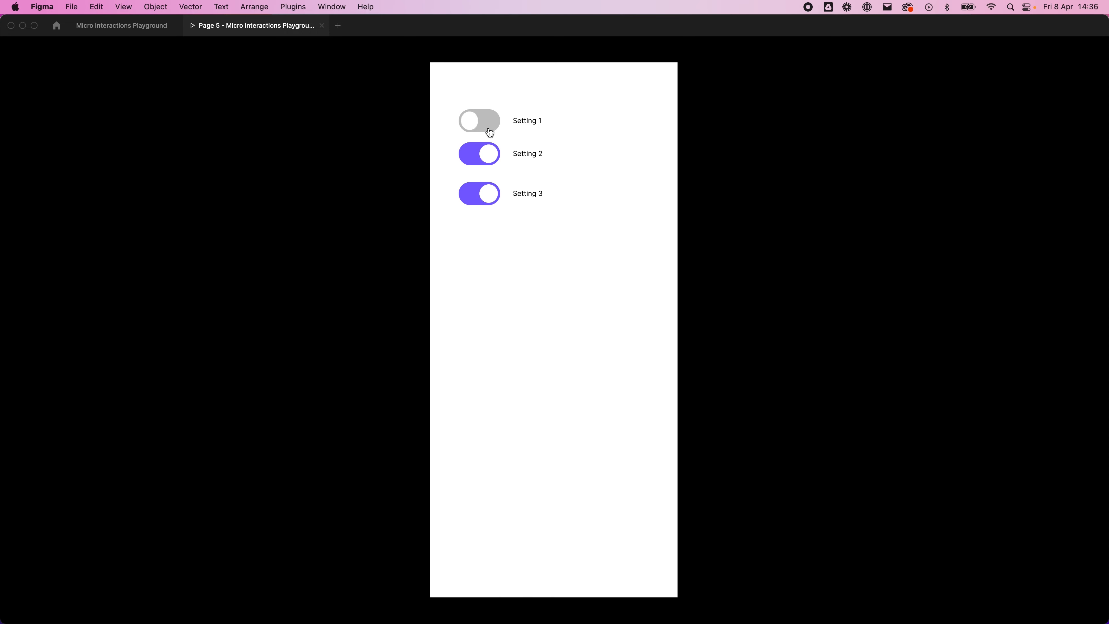
left_click(491, 132)
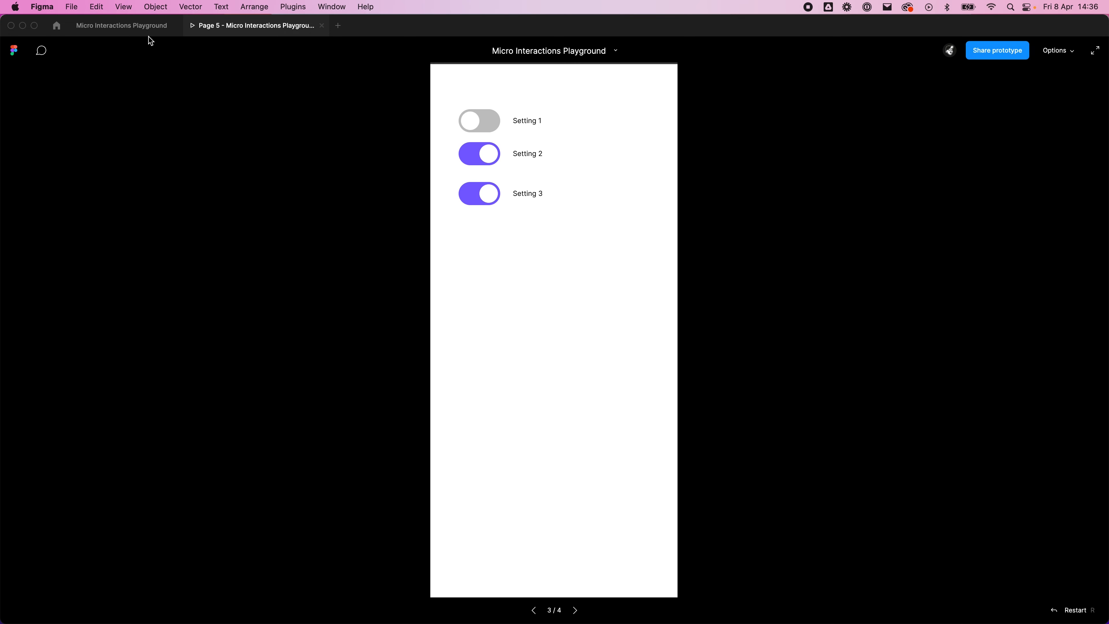
Step: Return to the design file and set Property 1 of all three Liquid Toggle instances to Default
left_click(148, 27)
left_click(534, 354)
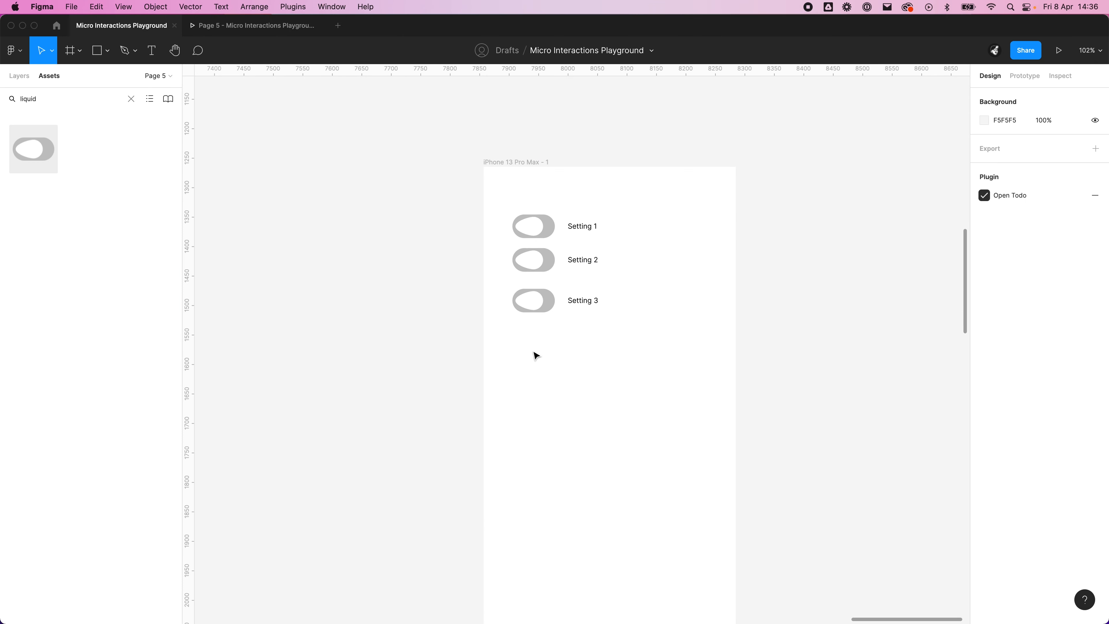
left_click(539, 226)
left_click(542, 263, "shift")
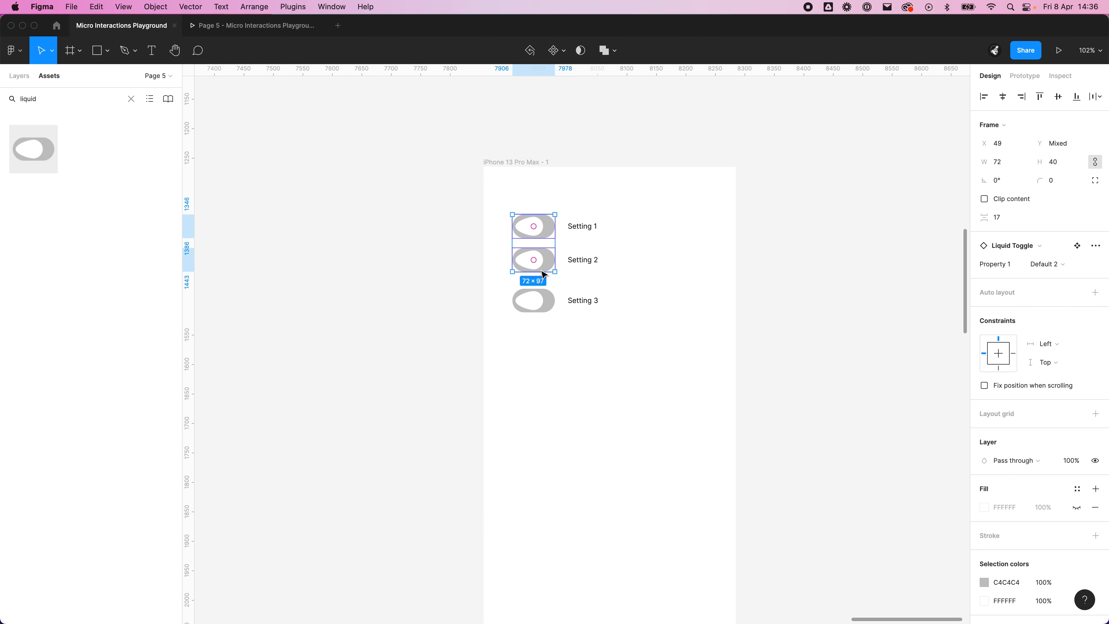
left_click(544, 301, "shift")
left_click(1048, 245)
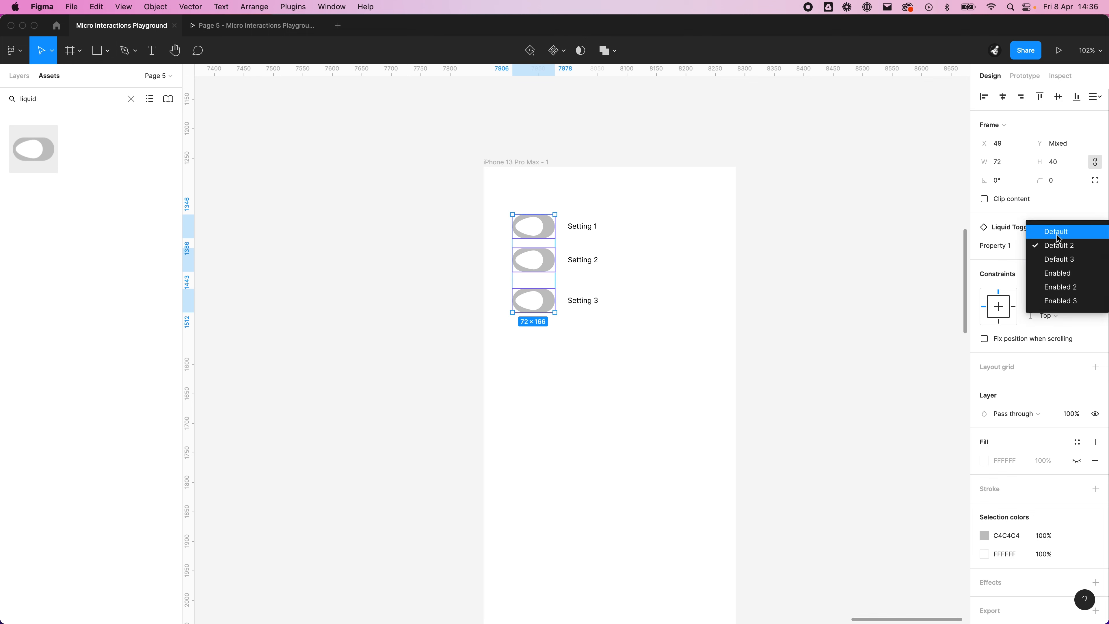
left_click(1057, 231)
left_click(675, 396)
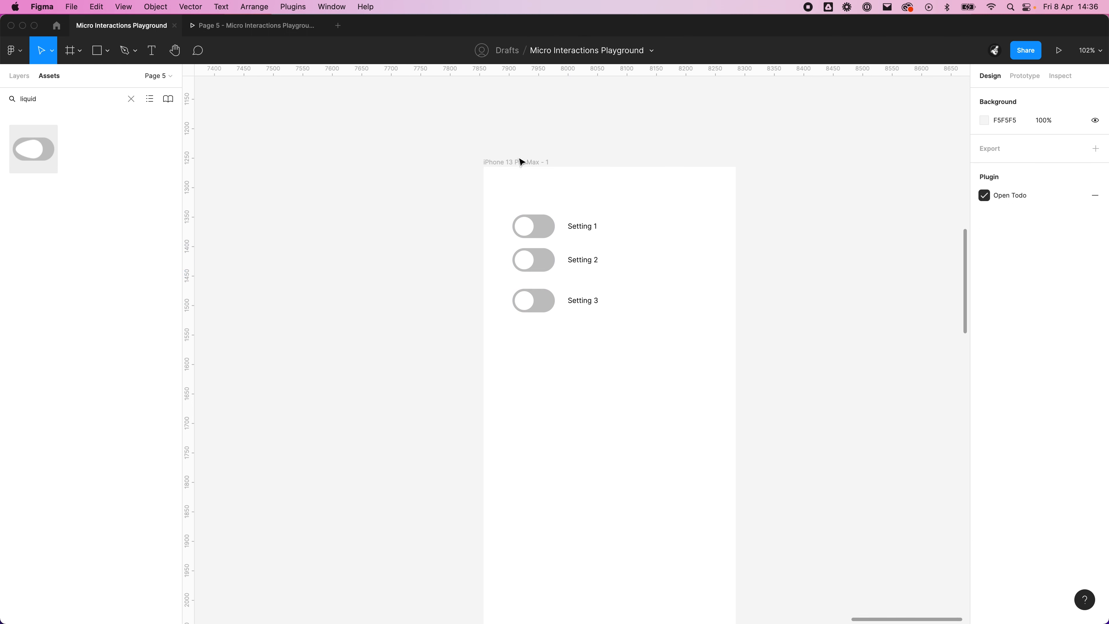
Step: Preview the iPhone 13 Pro Max frame again and test all three toggles starting from the Default variant
left_click(544, 162)
key("super+alt+Return")
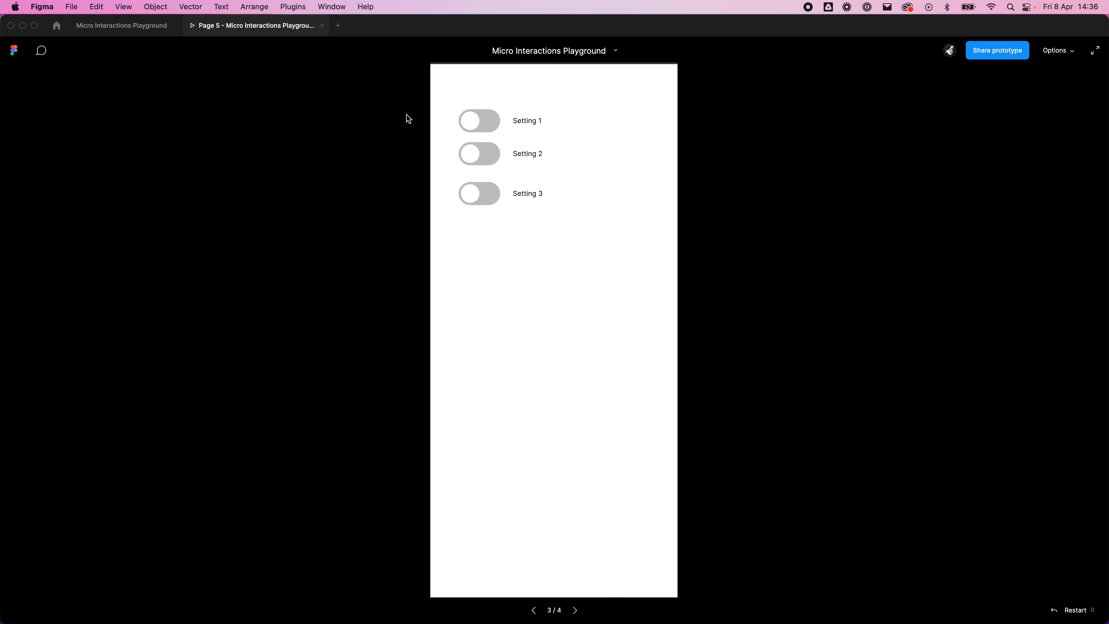
left_click(472, 120)
left_click(474, 186)
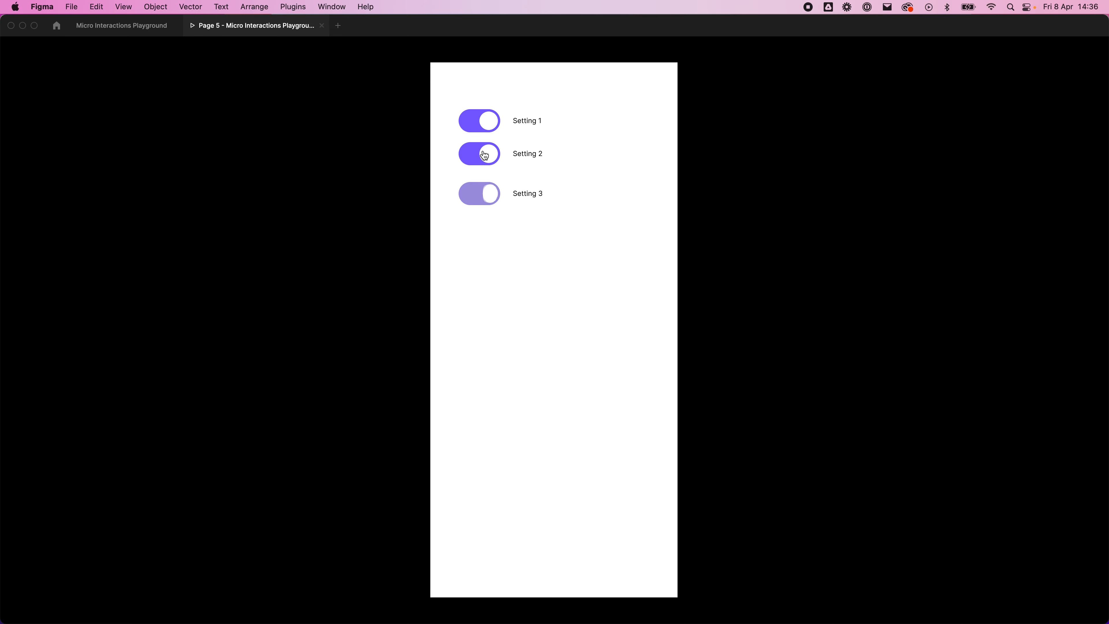
left_click(479, 151)
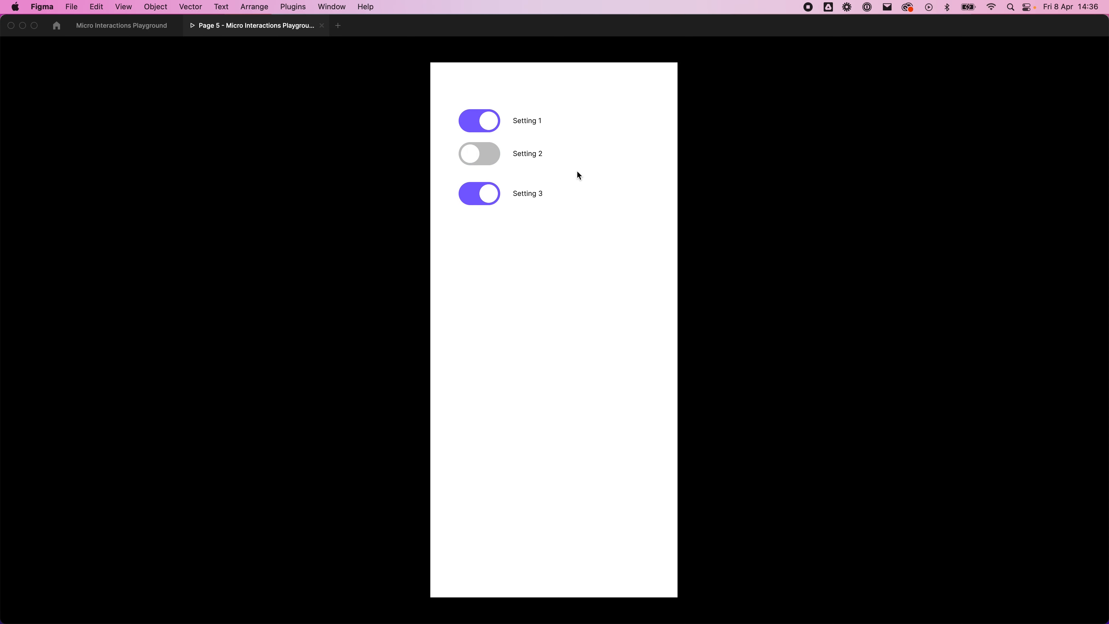
left_click(486, 153)
left_click(488, 154)
left_click(485, 187)
left_click(481, 154)
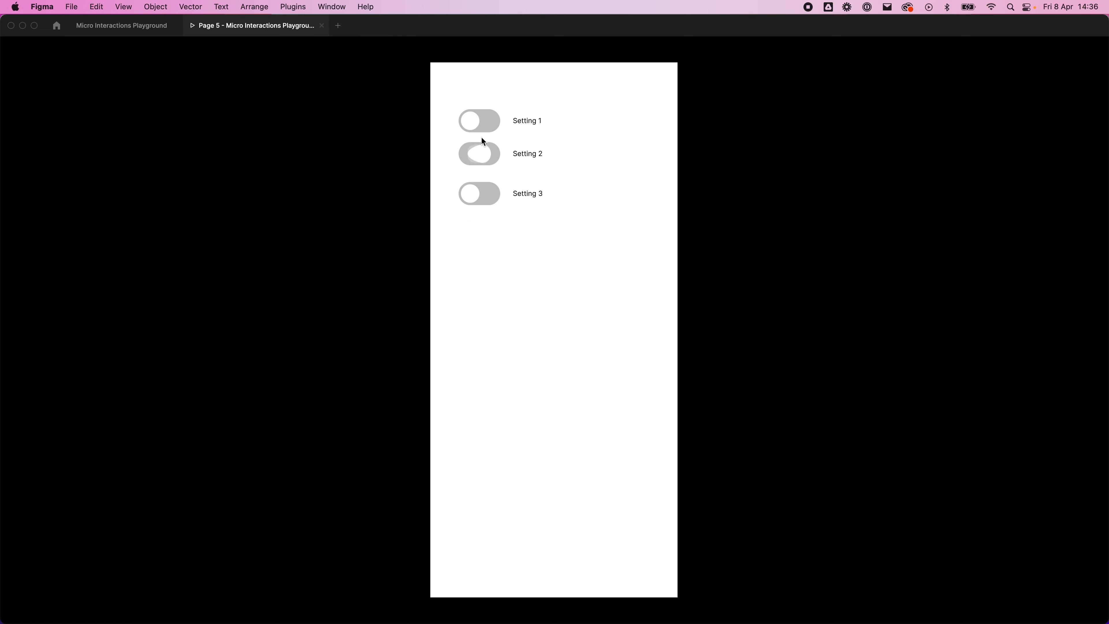
left_click(480, 124)
left_click(479, 179)
left_click(482, 164)
left_click(480, 179)
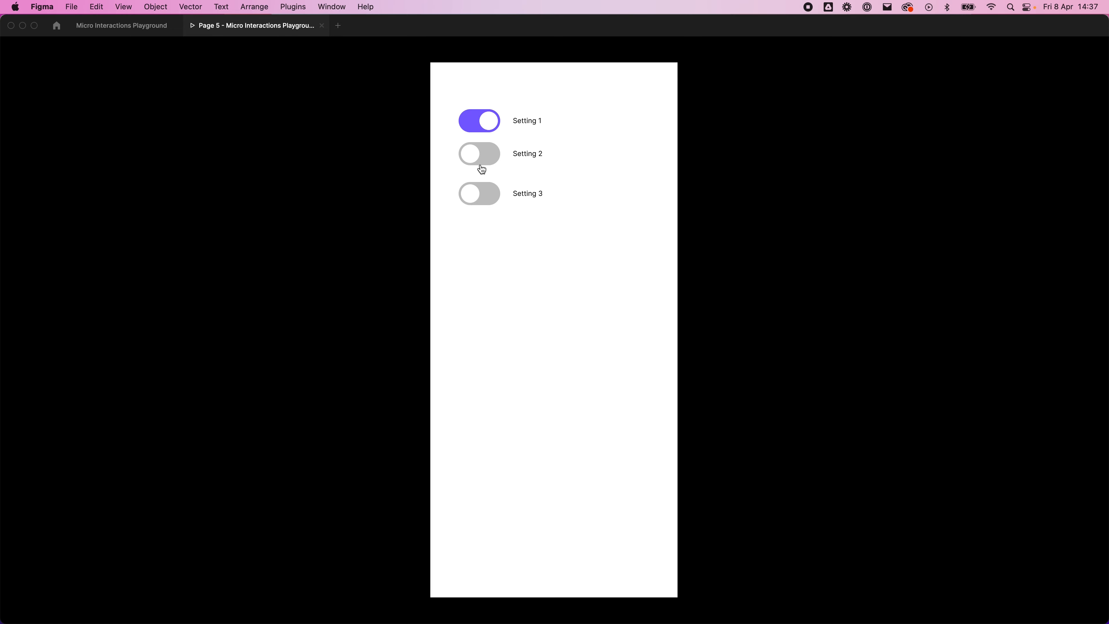
Step: Go back to the design file and examine the six variants in the Liquid Toggle component set
left_click(100, 31)
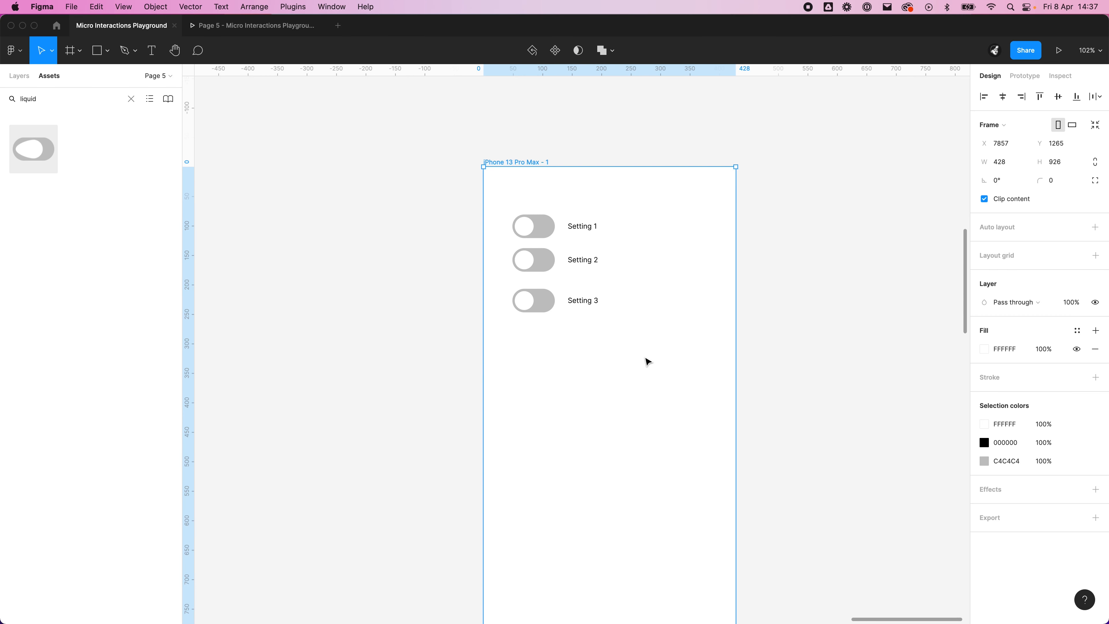
scroll(648, 362, "down", 5)
left_click_drag(599, 530, 858, 557)
scroll(743, 387, "down", 8)
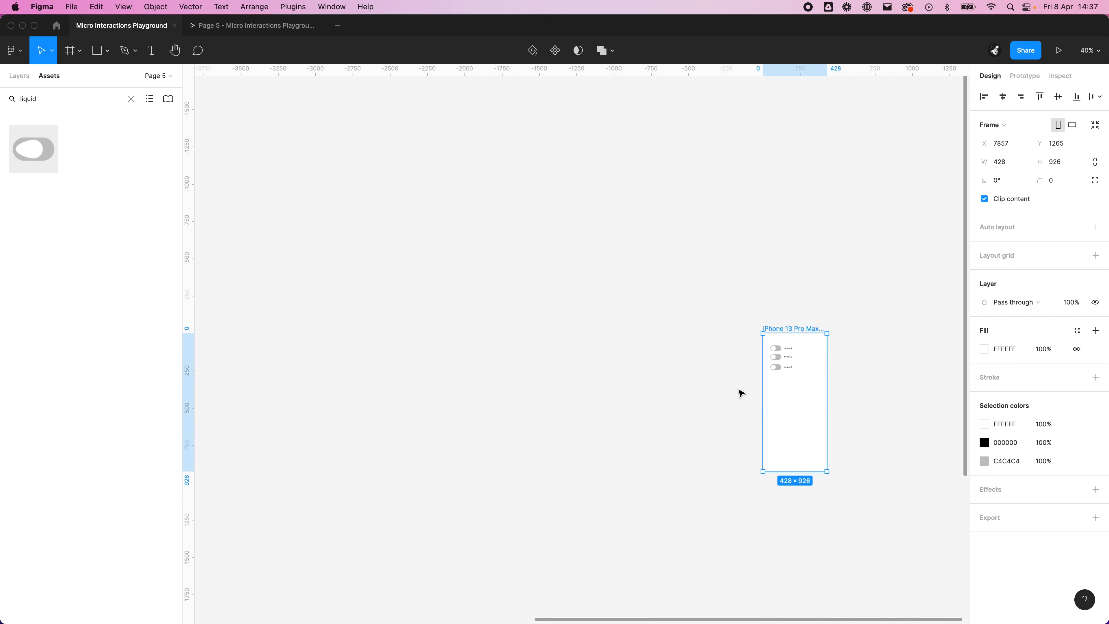
scroll(623, 443, "down", 5)
scroll(799, 325, "left", 6)
scroll(800, 324, "down", 3)
scroll(799, 324, "up", 3)
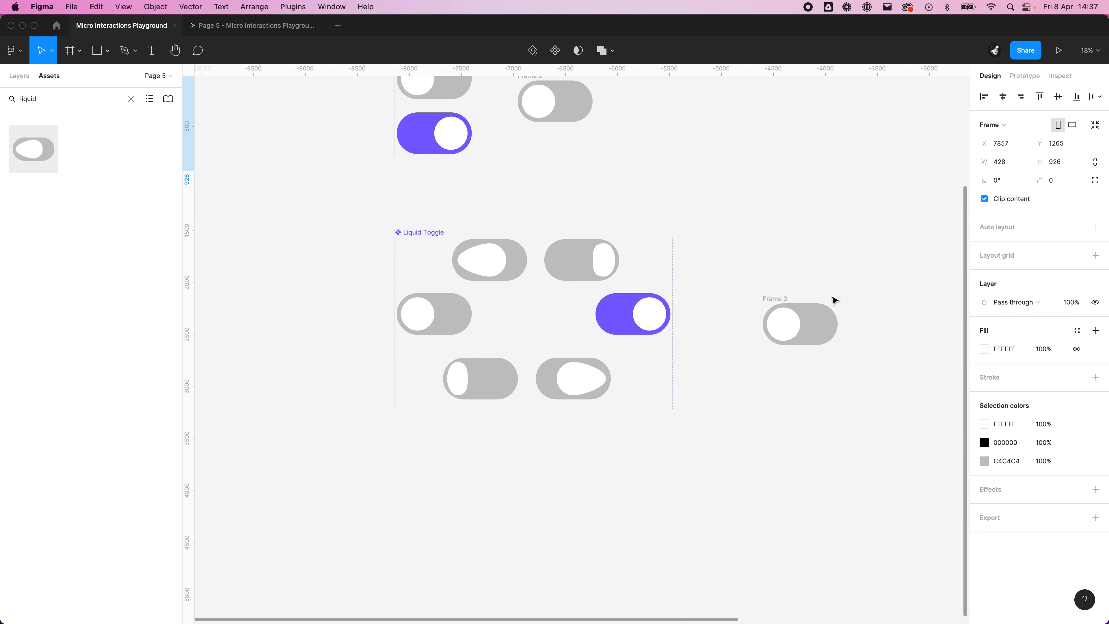
scroll(832, 297, "up", 2)
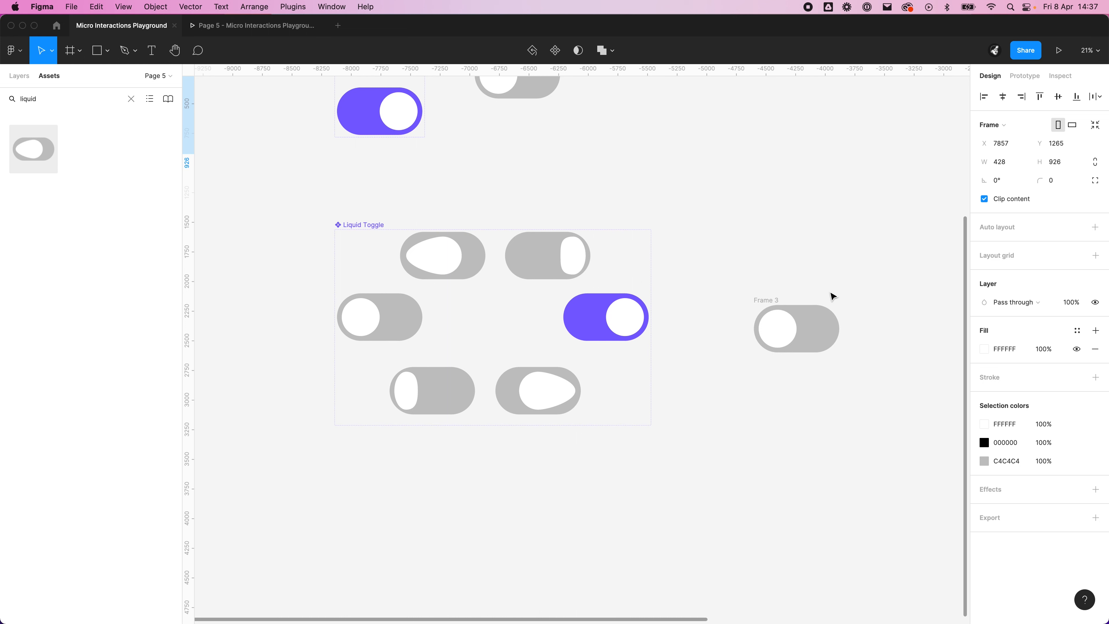